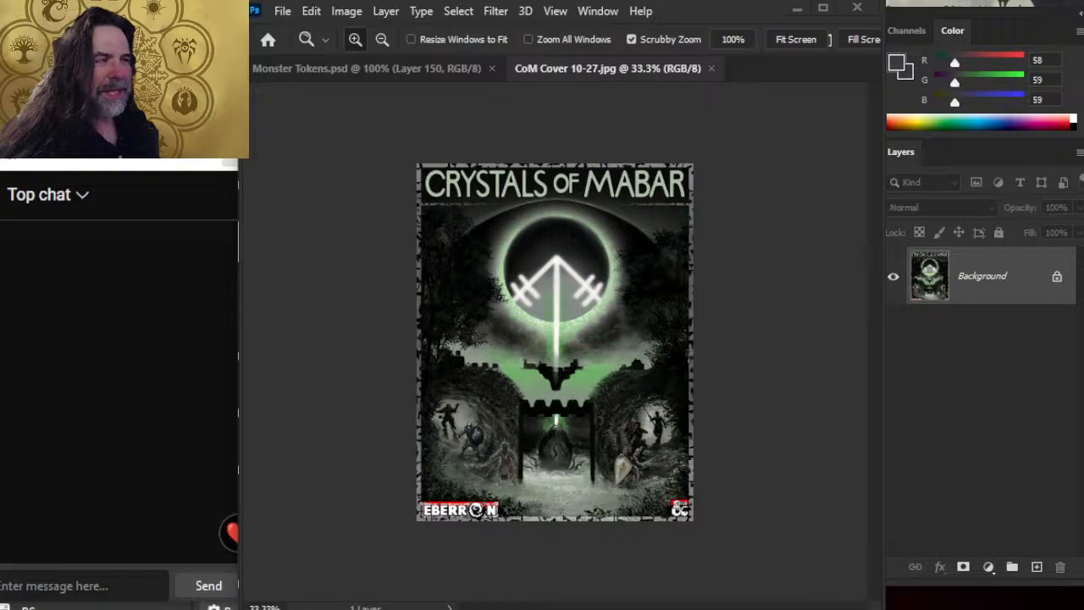
left_click_drag(1001, 594, 882, 595)
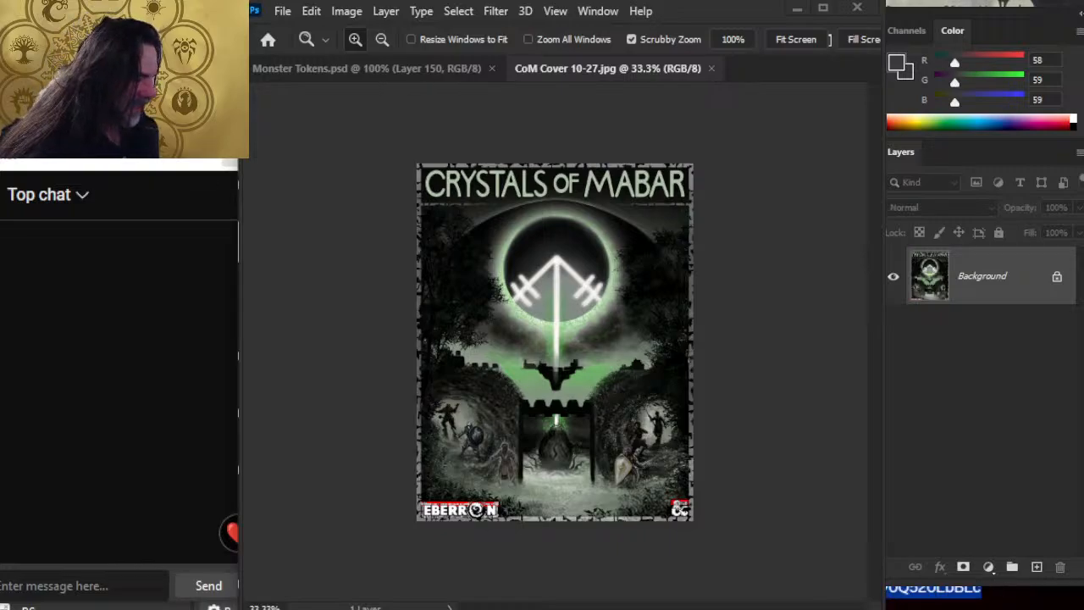
key("BackSpace")
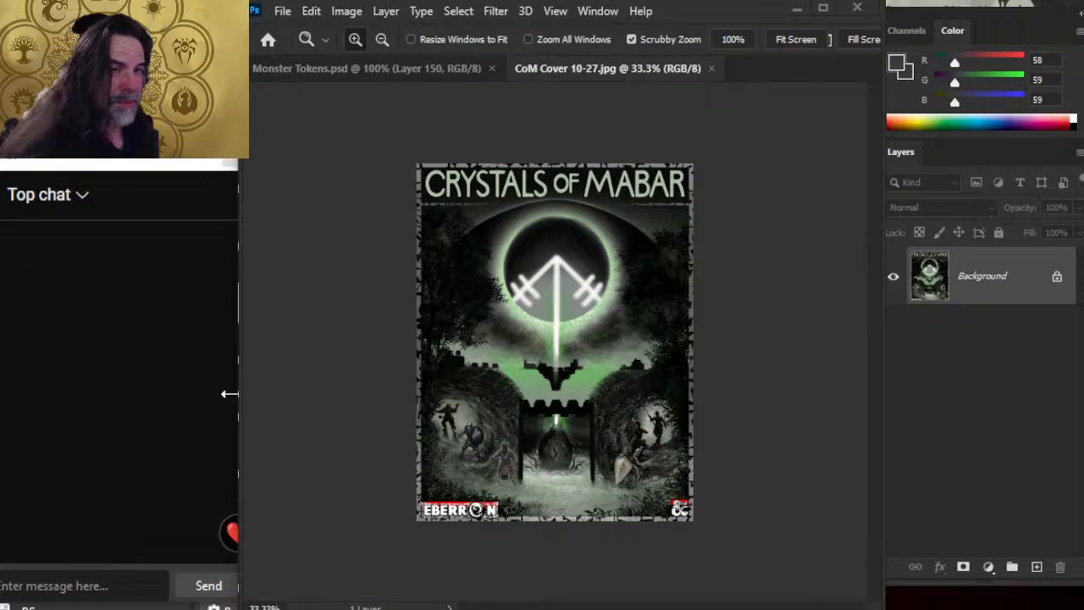
key("alt+Tab")
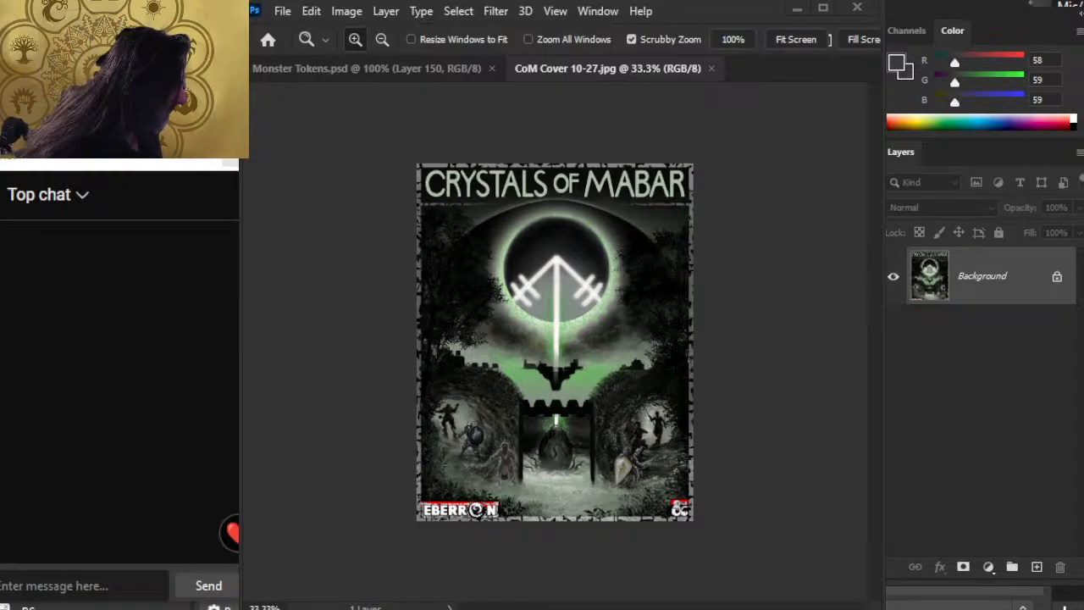
key("alt+Tab")
key("alt+Tab")
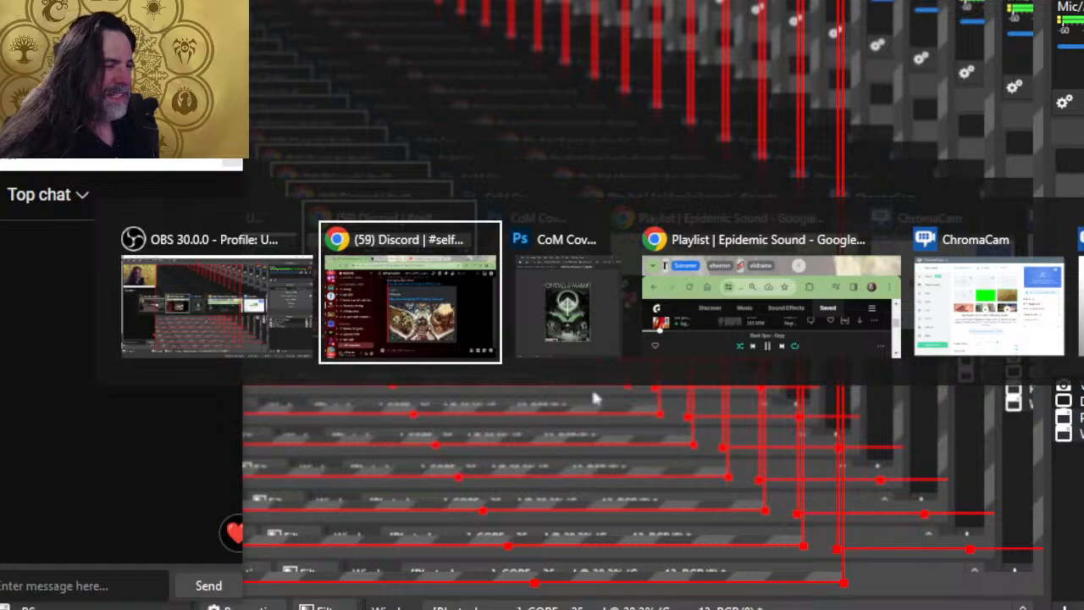
key("alt+Tab")
key("alt+Tab")
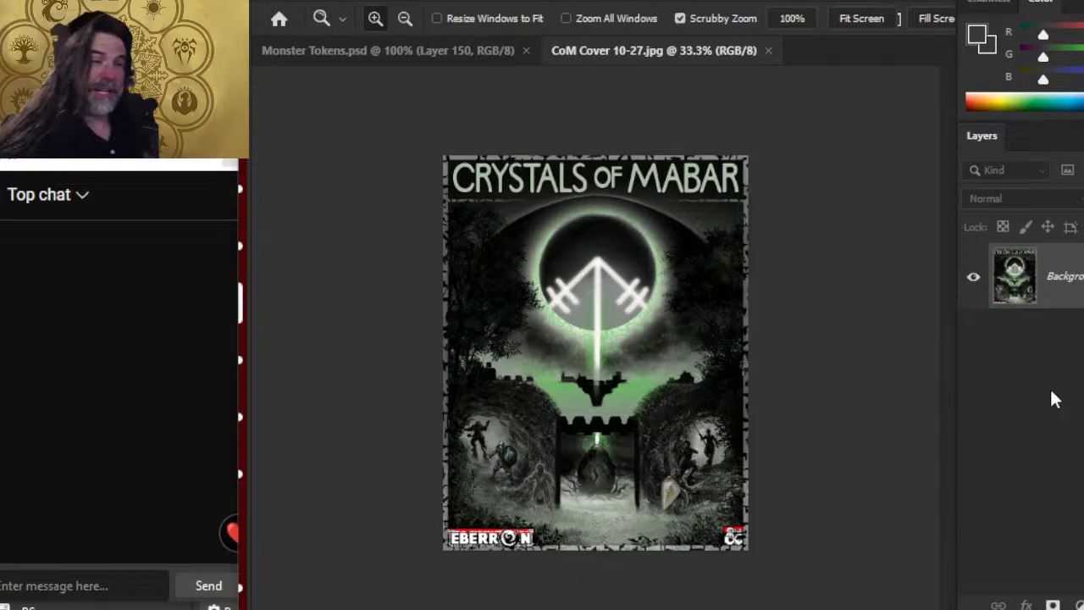
Step: Switch to Chrome and close the Discord and X tabs, leaving the YouTube stream page open
key("alt+Tab")
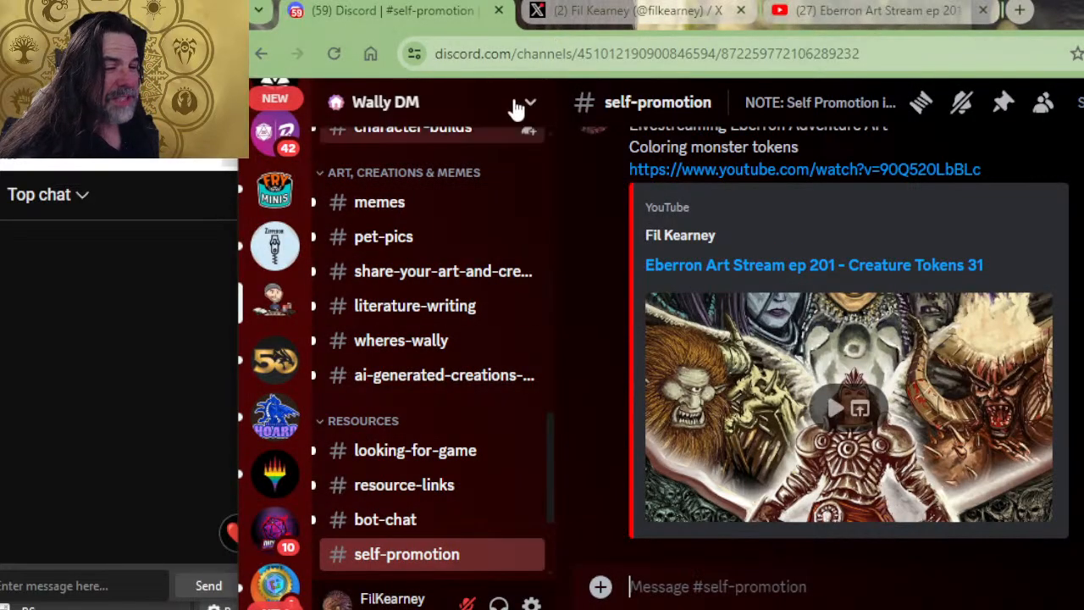
left_click(498, 11)
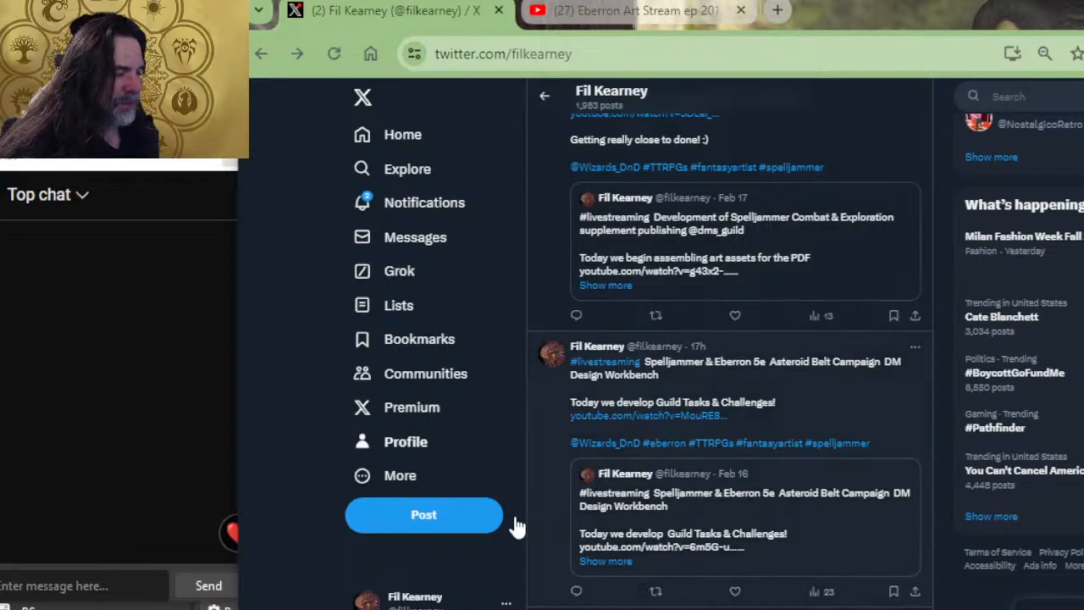
left_click(373, 457)
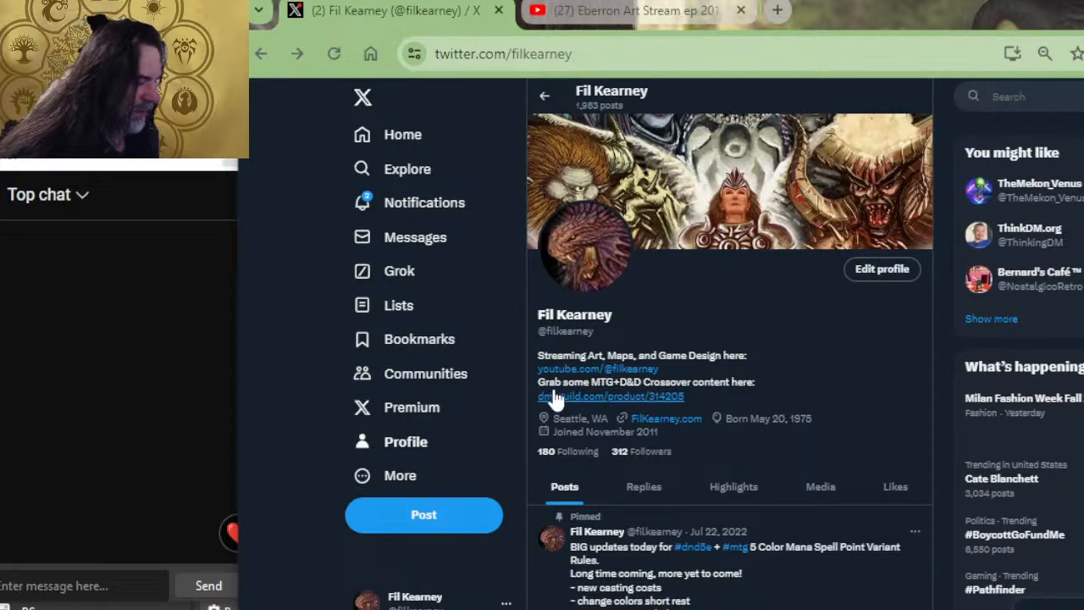
left_click(499, 10)
Step: Like the Eberron Art Stream ep 201 video and expand its full description
left_click(631, 582)
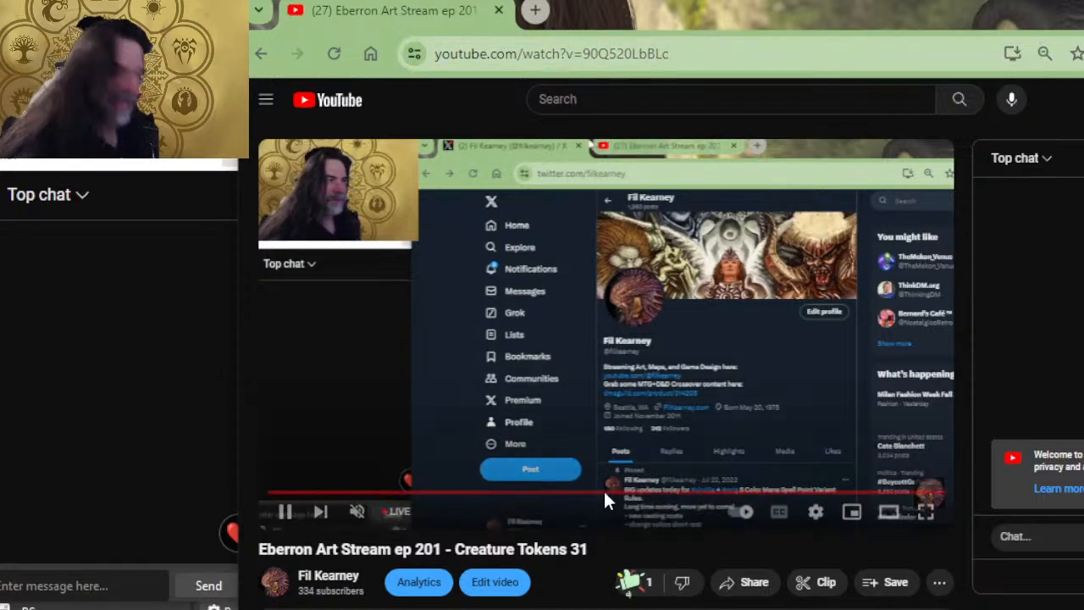
scroll(605, 494, "down", 1)
scroll(604, 441, "down", 1)
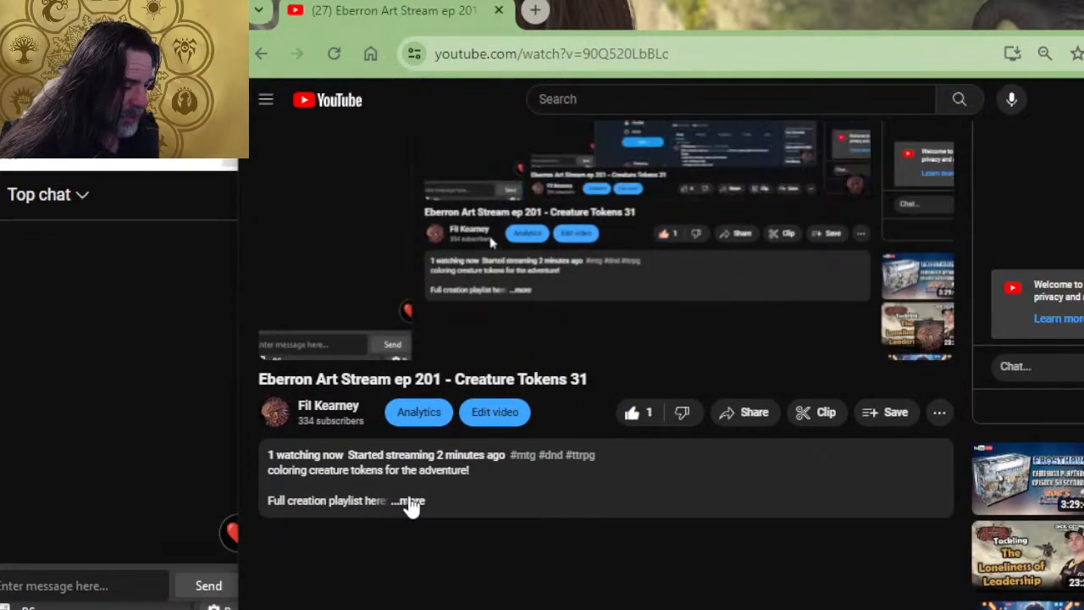
left_click(407, 501)
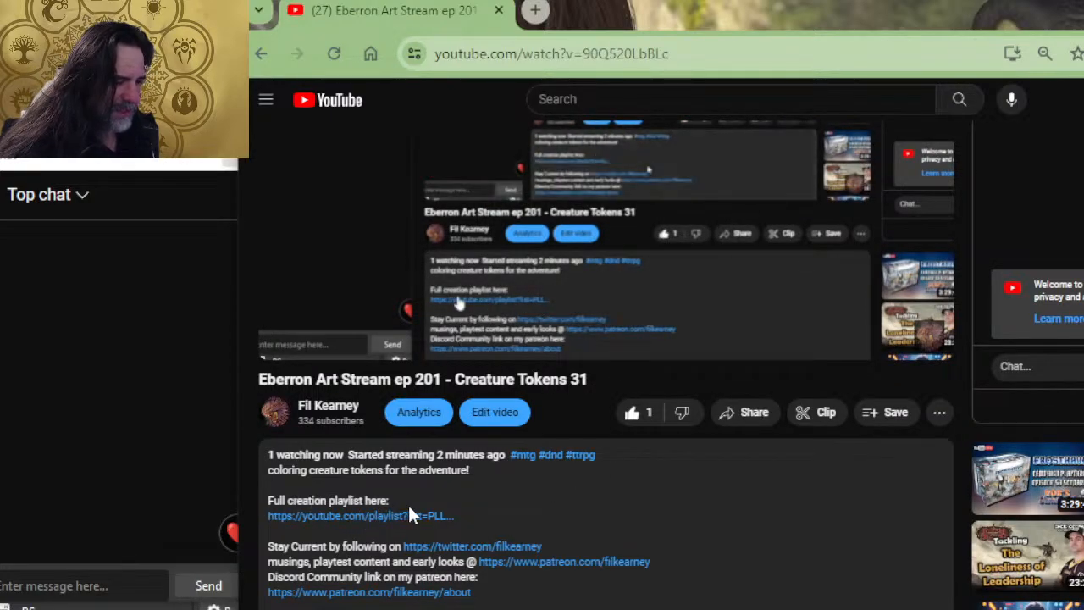
Step: Switch to Photoshop, view the Crystals of Mabar cover fitted to the screen, and close CoM Cover 10-27.jpg
key("alt+Tab")
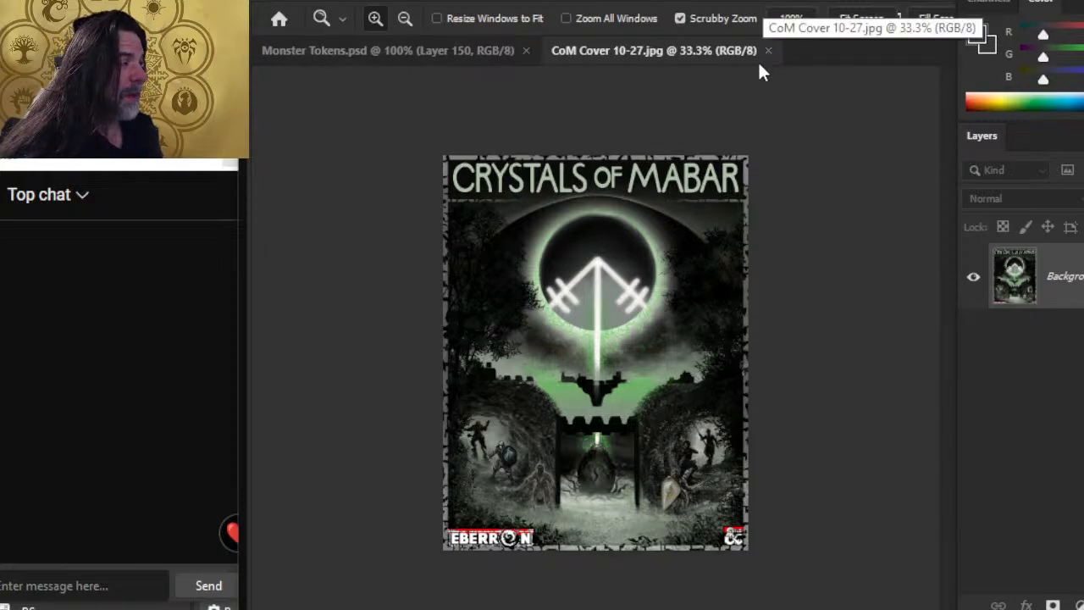
key("ctrl+0")
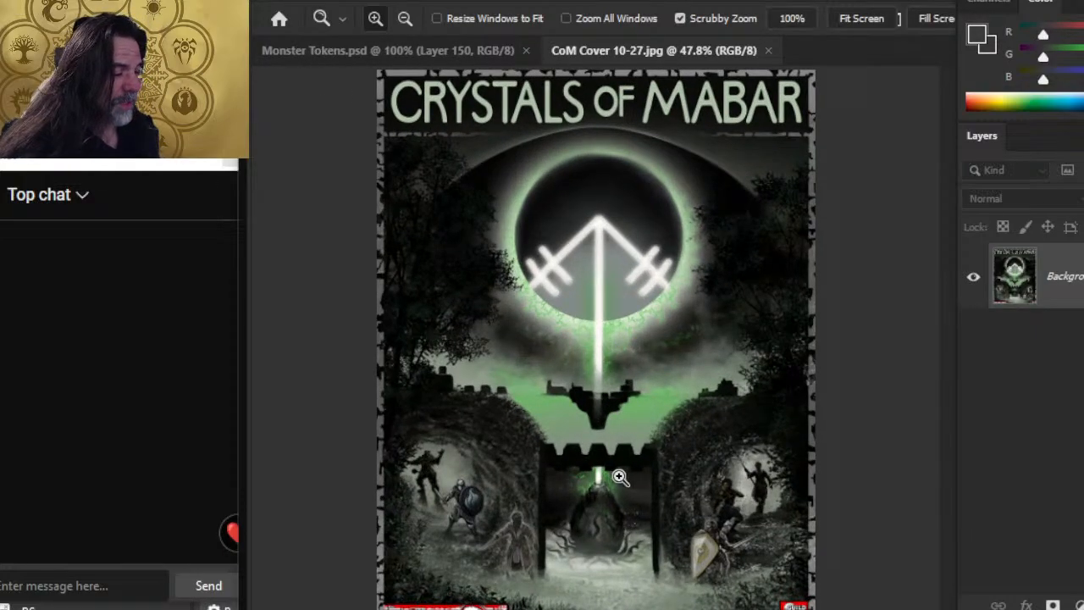
key("alt+Tab")
key("alt+Tab")
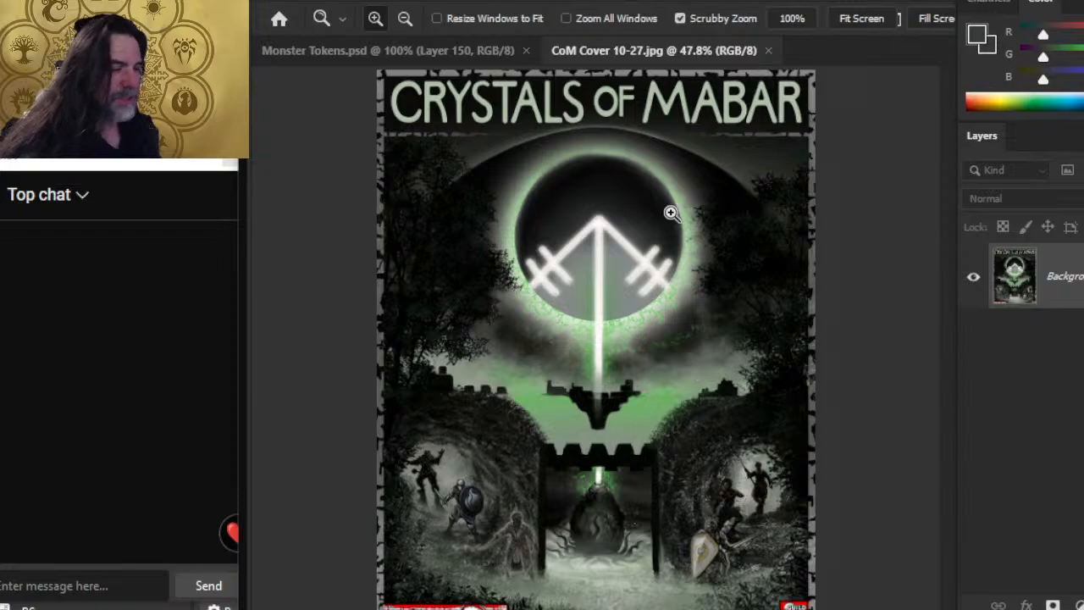
left_click(769, 51)
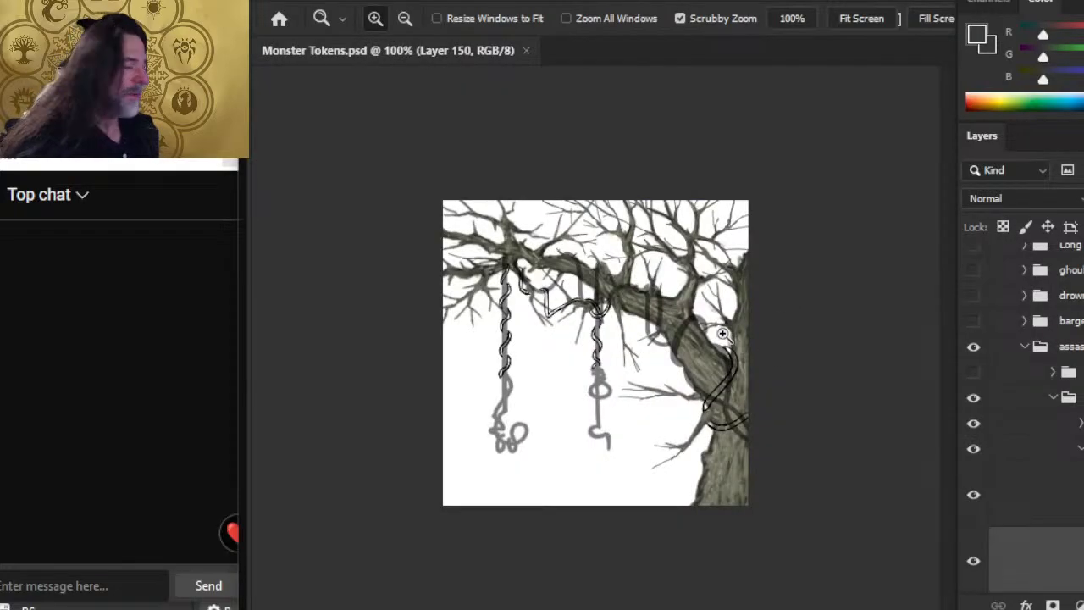
Step: Collapse the TREE group and toggle its visibility to check its contents
left_click(975, 500)
left_click(976, 505)
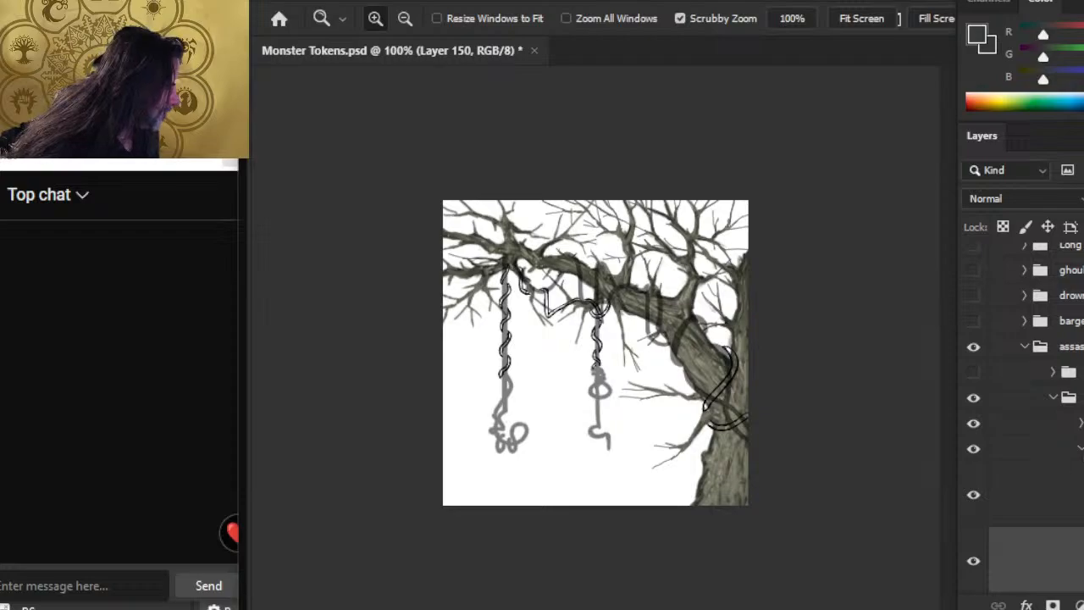
left_click(1020, 449)
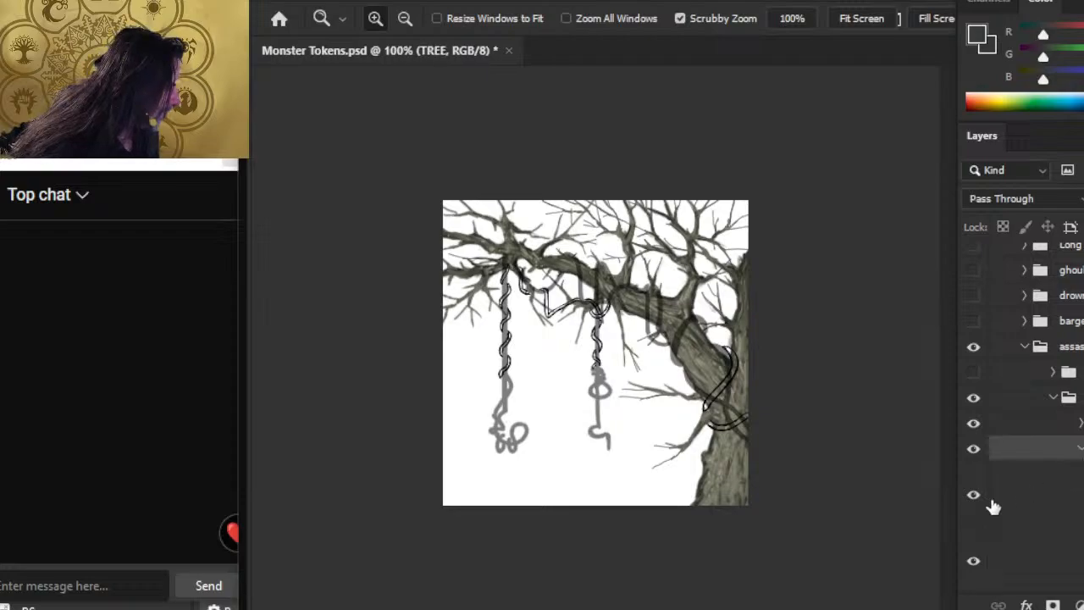
left_click(973, 449)
left_click(973, 449)
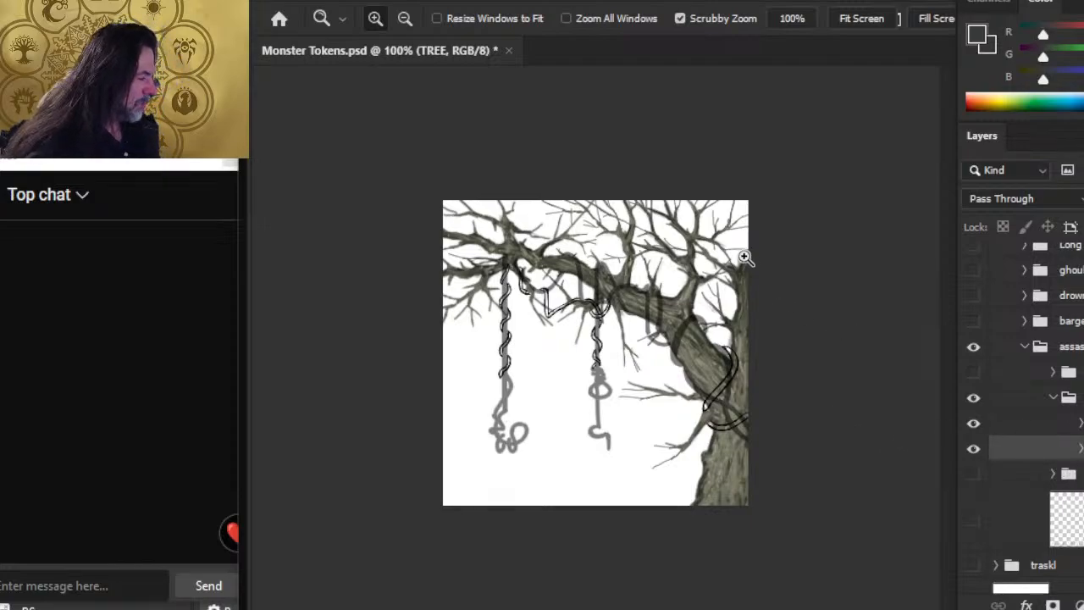
Step: Expand the VINE group and toggle its layers on and off to examine the grey vine sketch and line art
left_click(973, 425)
left_click(973, 425)
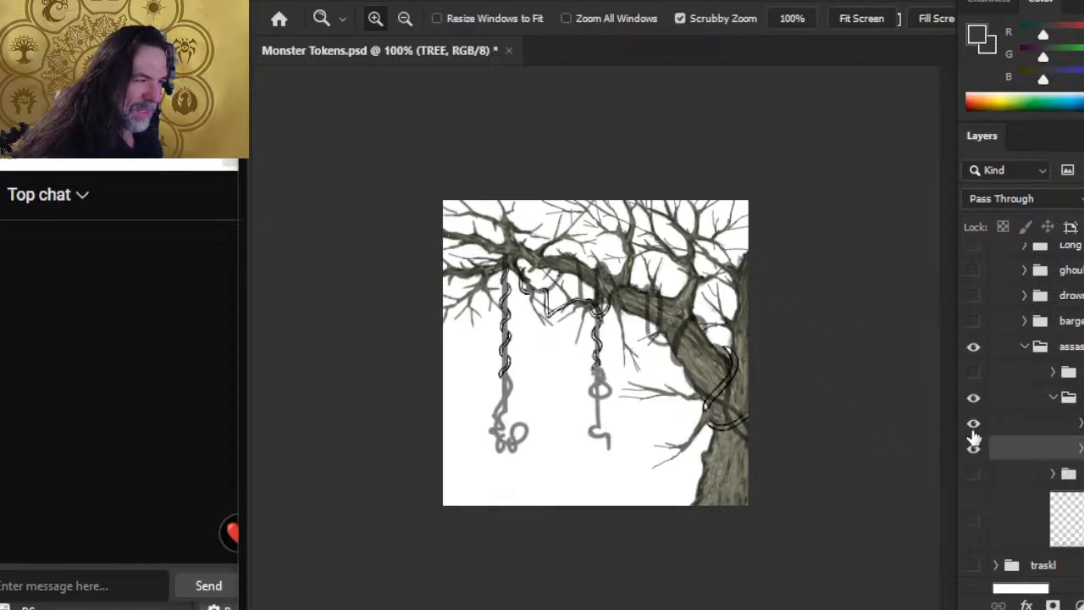
left_click(1080, 424)
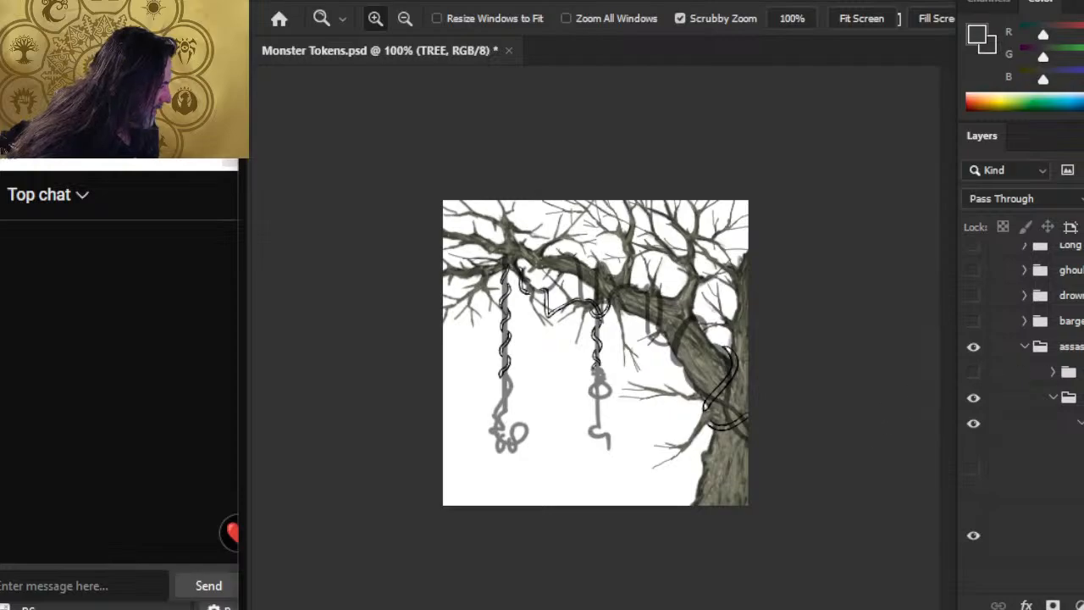
scroll(1016, 407, "down", 3)
left_click(973, 409)
left_click(973, 386)
left_click(973, 452)
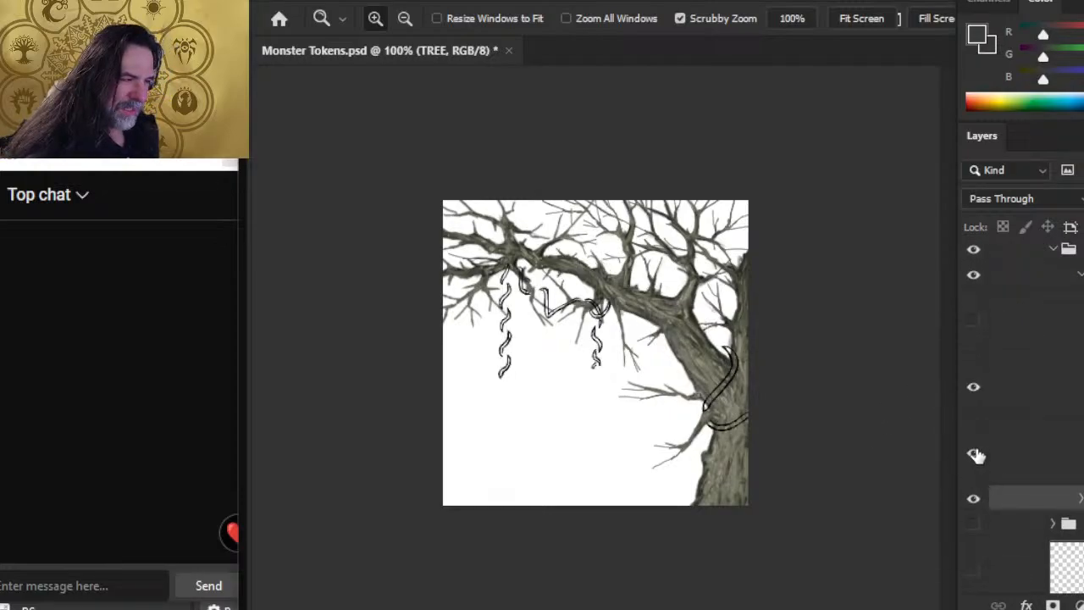
left_click(974, 453)
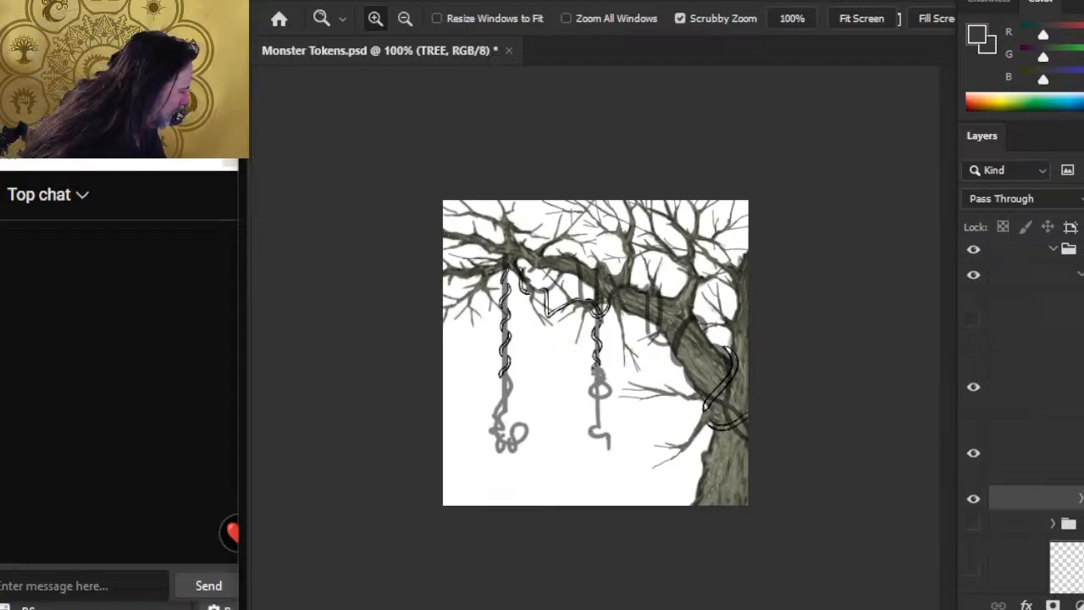
Step: Show and expand the ref group, and bring the illustration of the man strangled by vines in front of the tree photo
scroll(1028, 380, "up", 3)
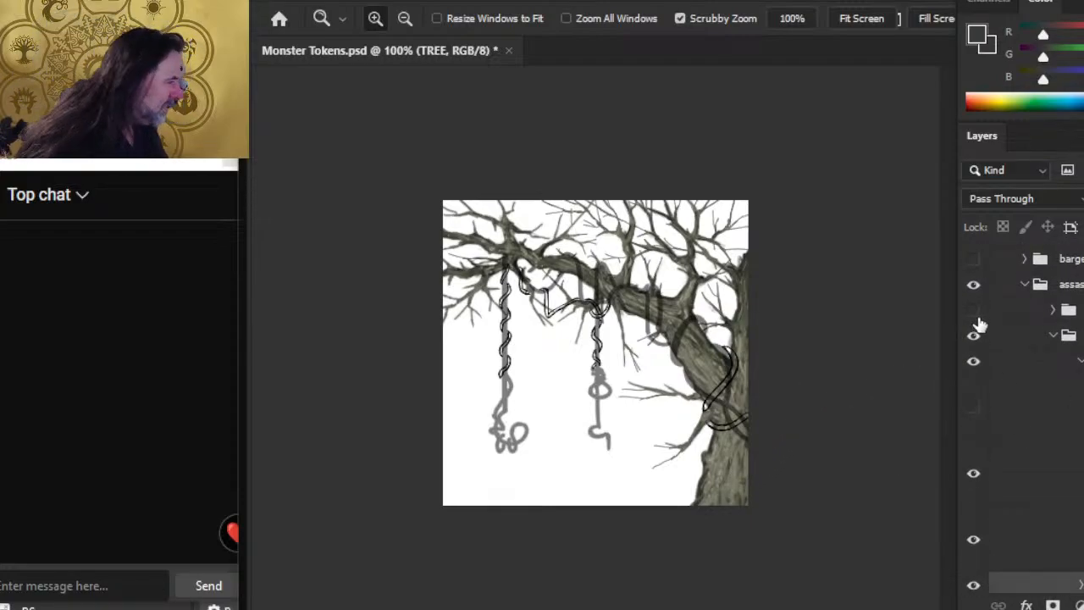
left_click(973, 311)
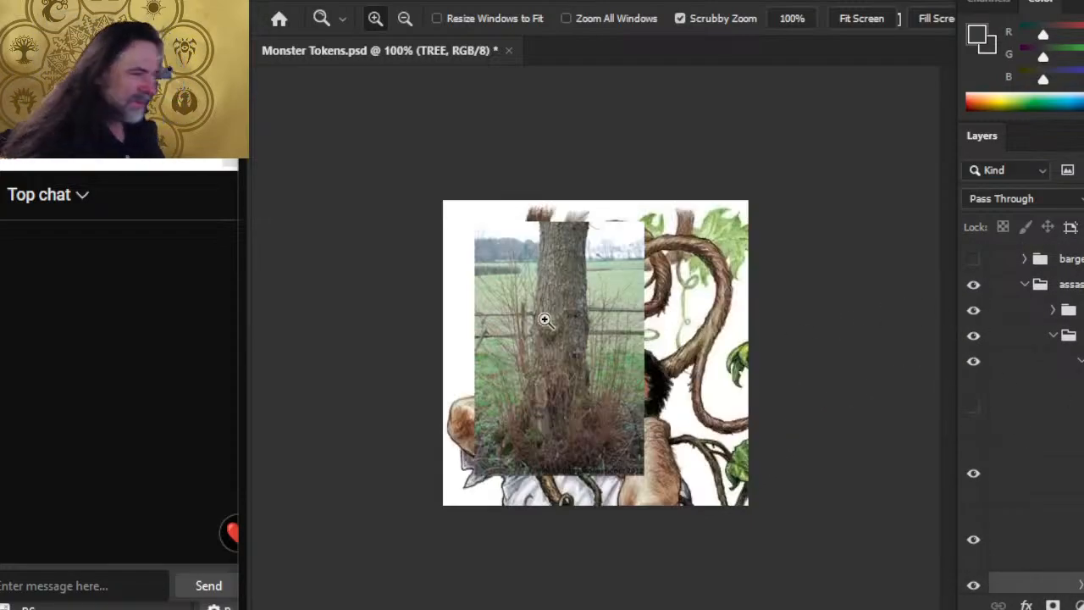
left_click(1053, 310)
left_click(1042, 355)
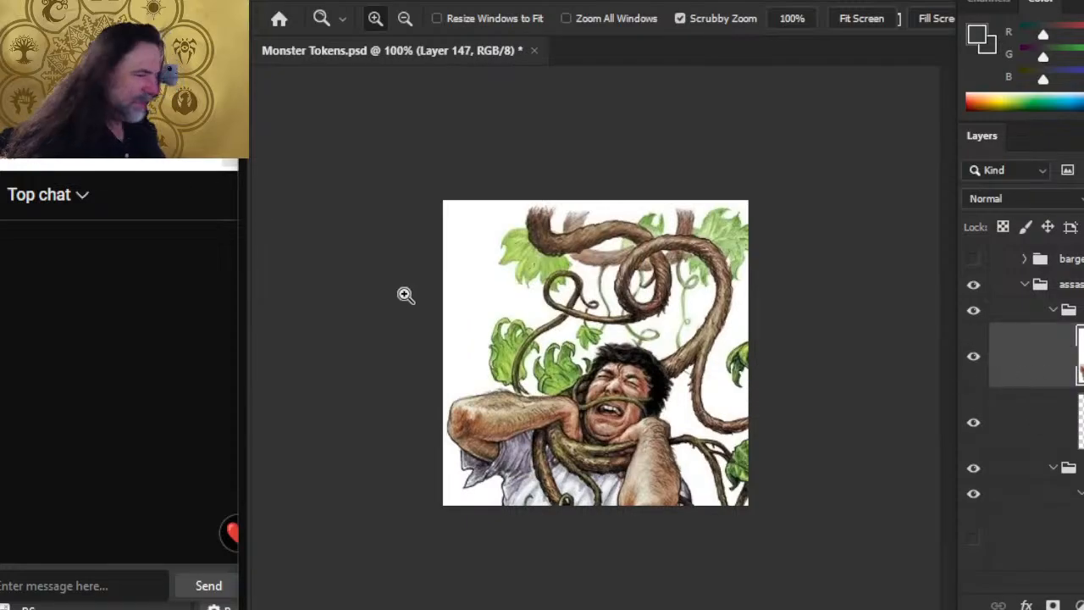
Step: Sample a brown from the reference illustration's vine as the brush colour, and collapse and hide the ref group
left_click_drag(709, 275, 753, 264)
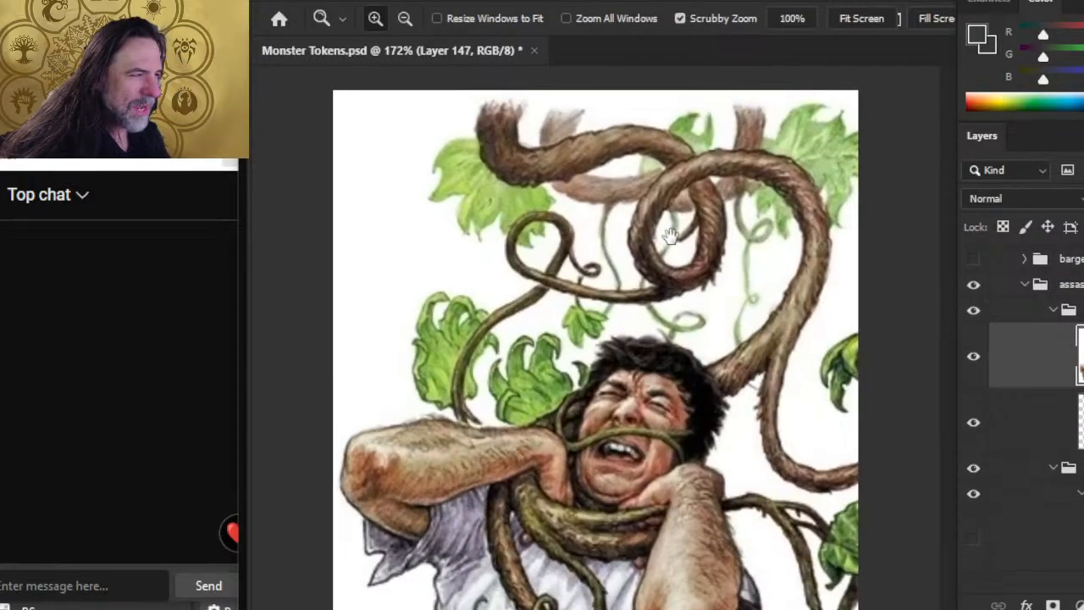
key("b")
mouse_move(814, 210)
left_mouse_down("alt")
mouse_move(820, 288)
mouse_move(825, 251)
left_mouse_up("alt")
left_click_drag(737, 376, 737, 377, "alt")
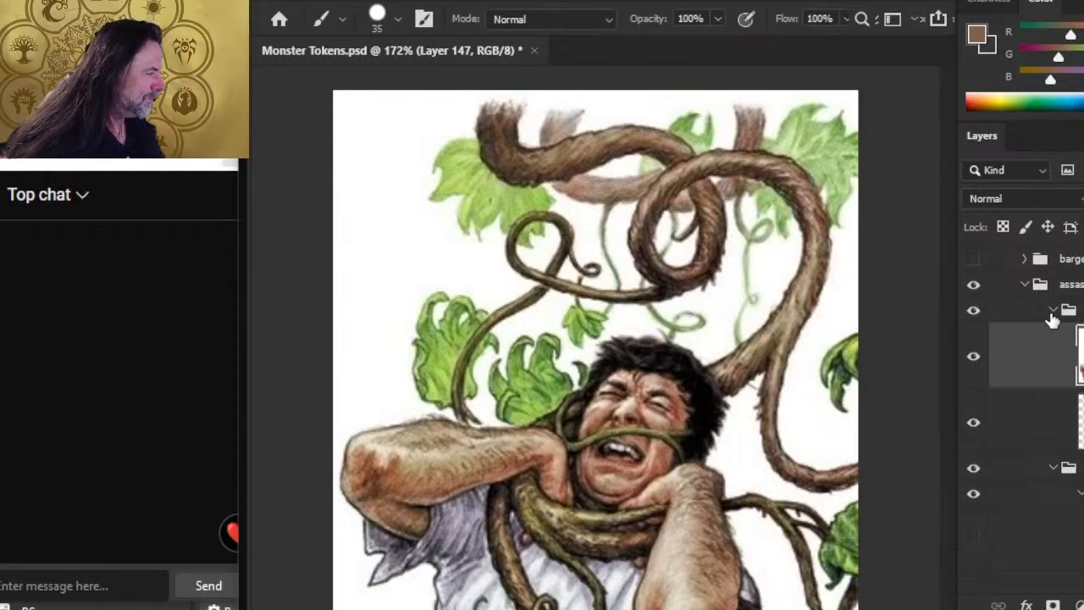
left_click(1053, 310)
left_click(976, 311)
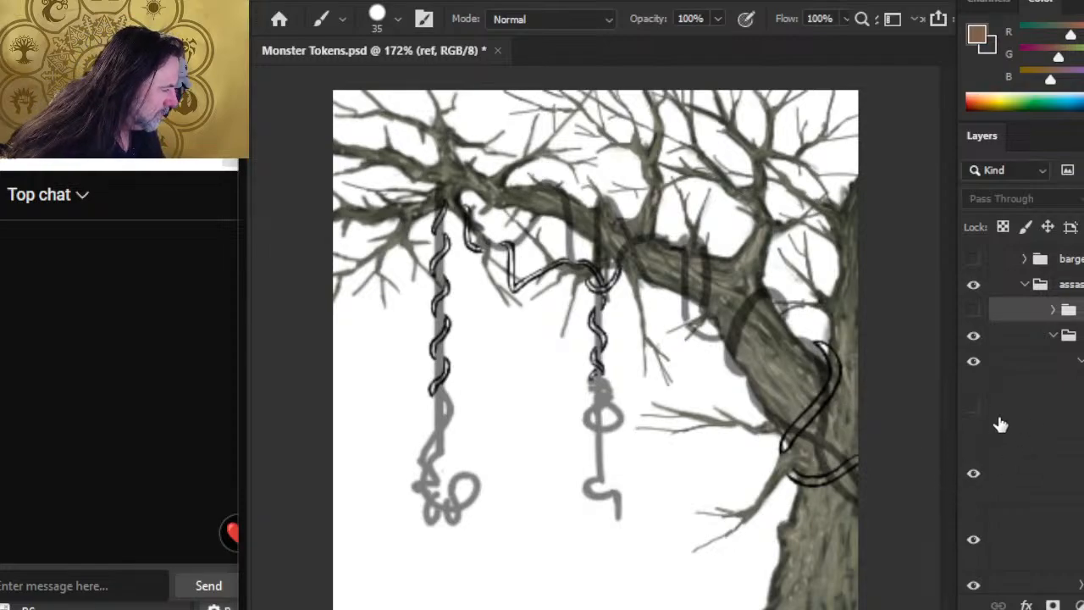
Step: Collapse the VINE group and lower the opacity of the VINE and TREE groups to fade the existing drawing
left_click(971, 366)
left_click(971, 366)
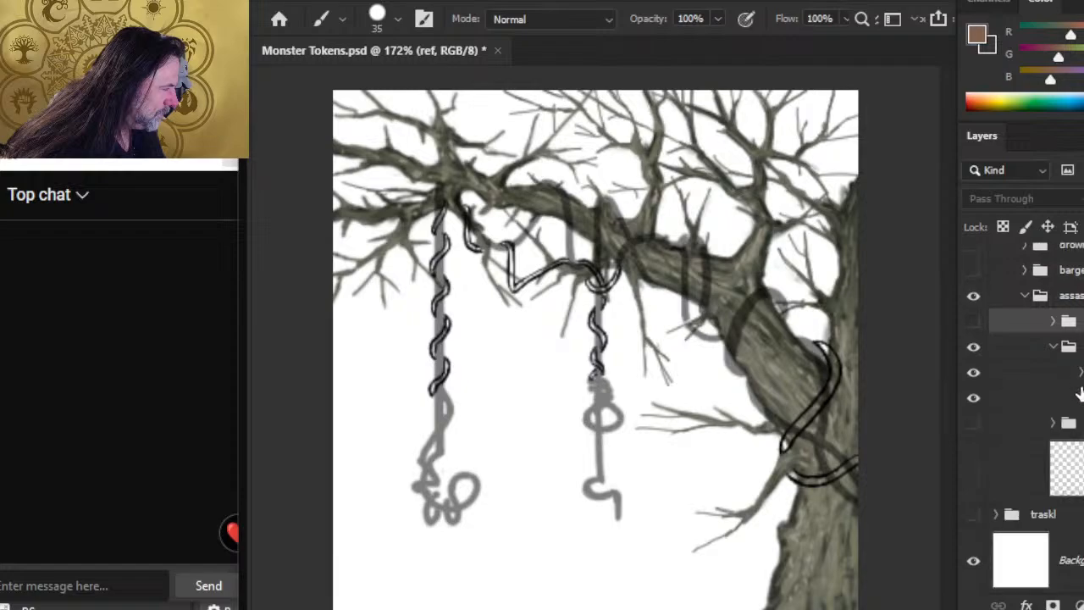
left_click(1048, 374)
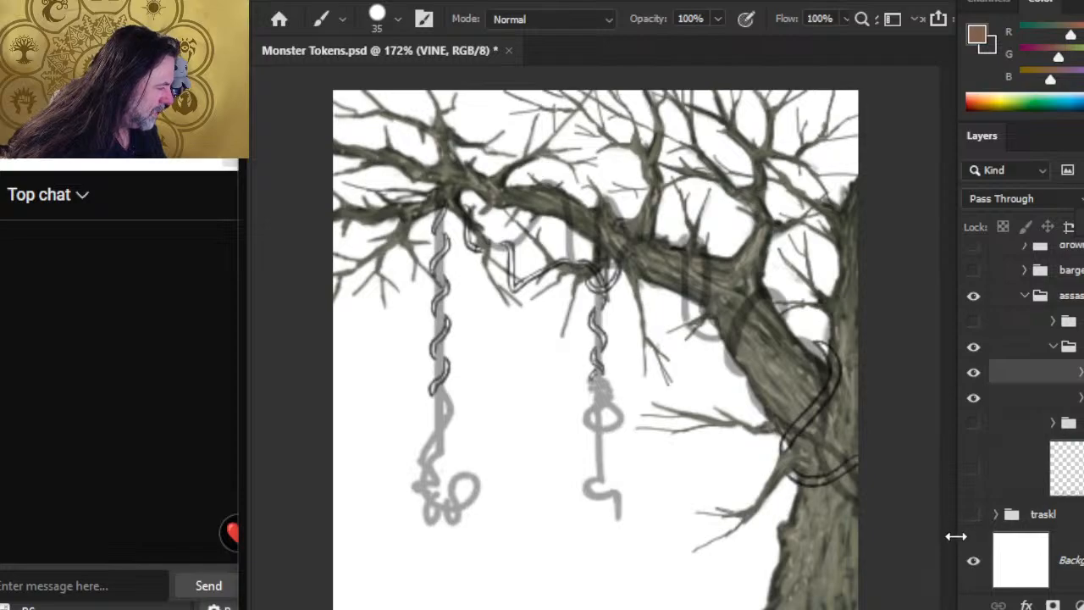
left_click(1038, 396)
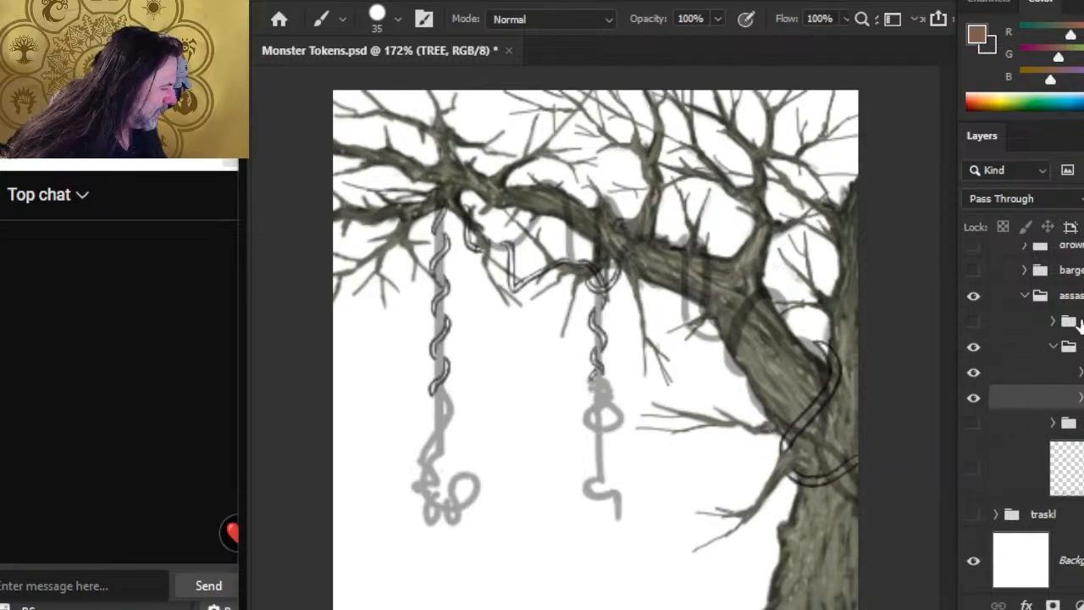
left_click_drag(1083, 215, 1063, 215)
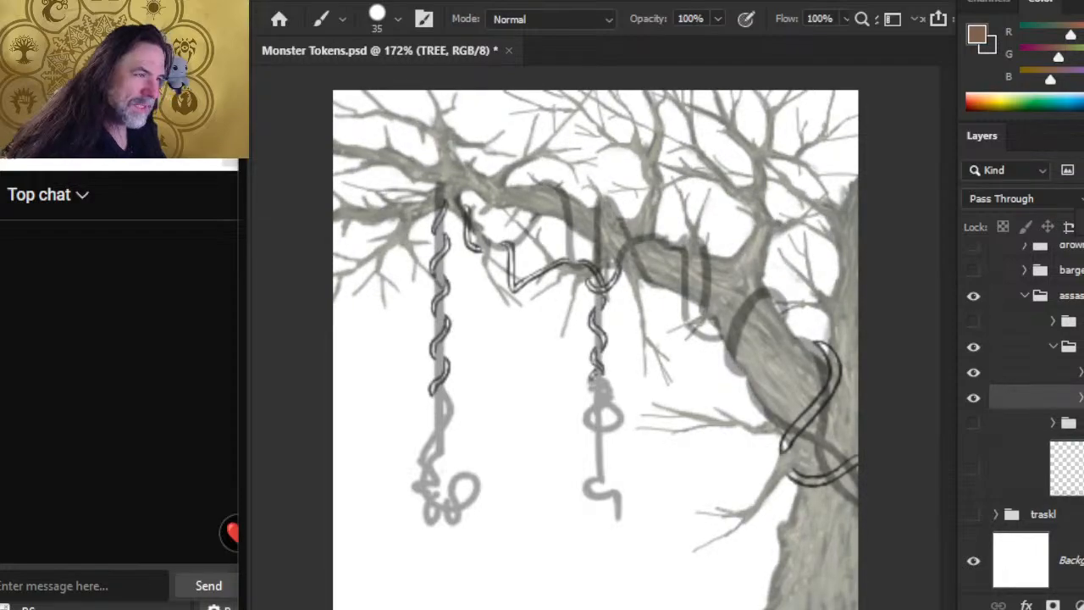
Step: Add a new layer above the VINE group and reduce the brush size to 1 px for drawing near the upper trunk
left_click(1053, 372)
key("ctrl+shift+alt+n")
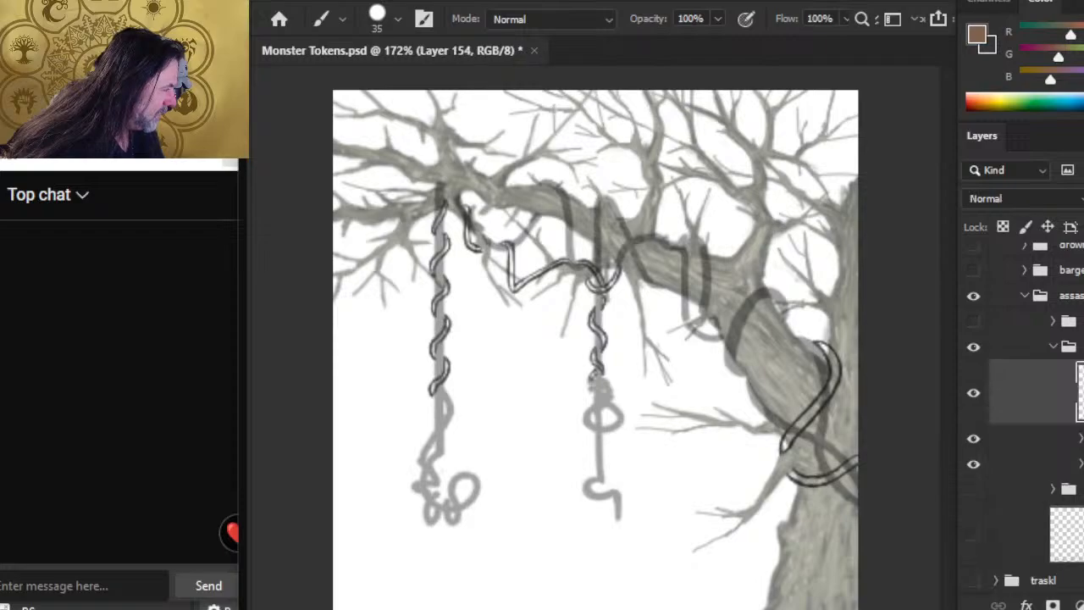
key("ctrl+space")
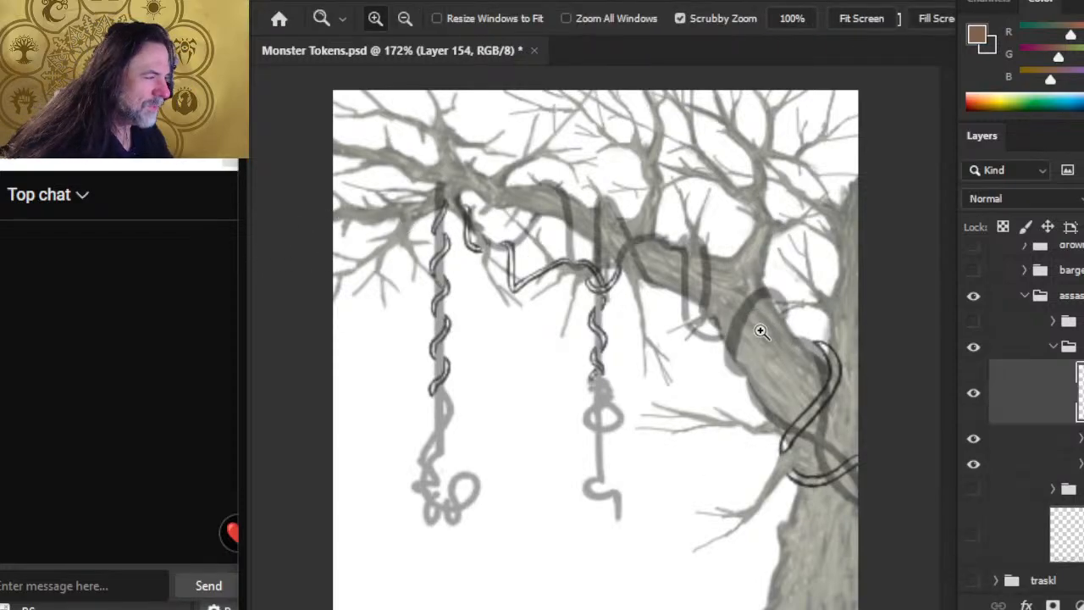
left_click_drag(764, 328, 757, 344)
key("bracketleft")
key("bracketleft")
Step: Paint a short brown vine stroke curving across the thick branch near the trunk, along the grey sketch, with a 3 px brush
key("bracketleft")
key("bracketleft")
key("bracketleft")
key("bracketleft")
key("bracketleft")
key("bracketleft")
key("bracketleft")
key("bracketleft")
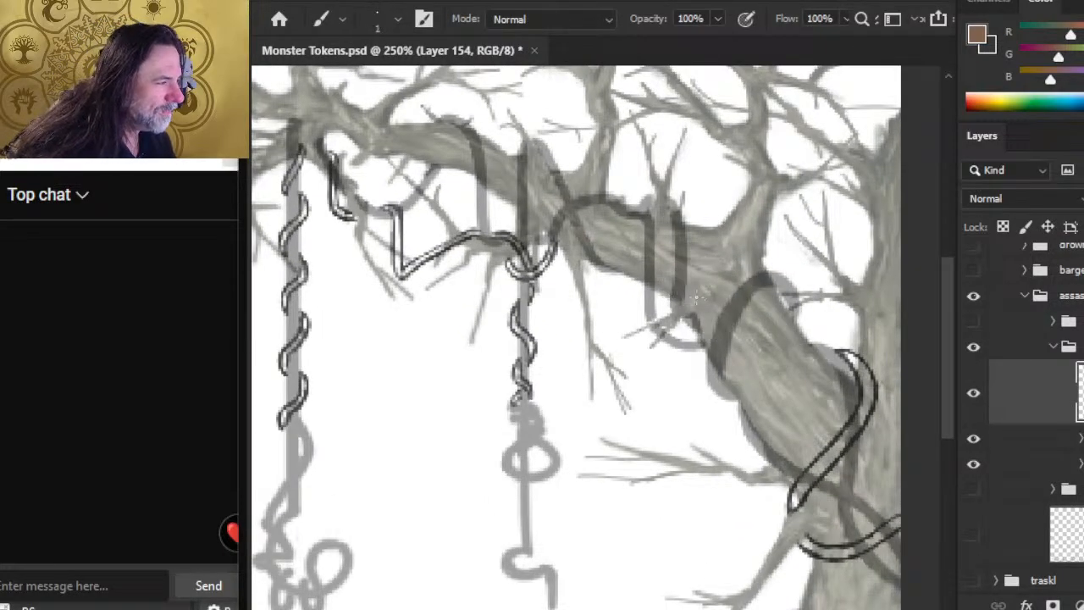
mouse_move(726, 327)
left_mouse_down()
mouse_move(741, 300)
mouse_move(719, 346)
mouse_move(744, 288)
mouse_move(784, 283)
left_mouse_up()
key("bracketleft")
key("bracketleft")
Step: Fade the VINE group and the TREE group further by lowering the opacity of each
left_click(1021, 440)
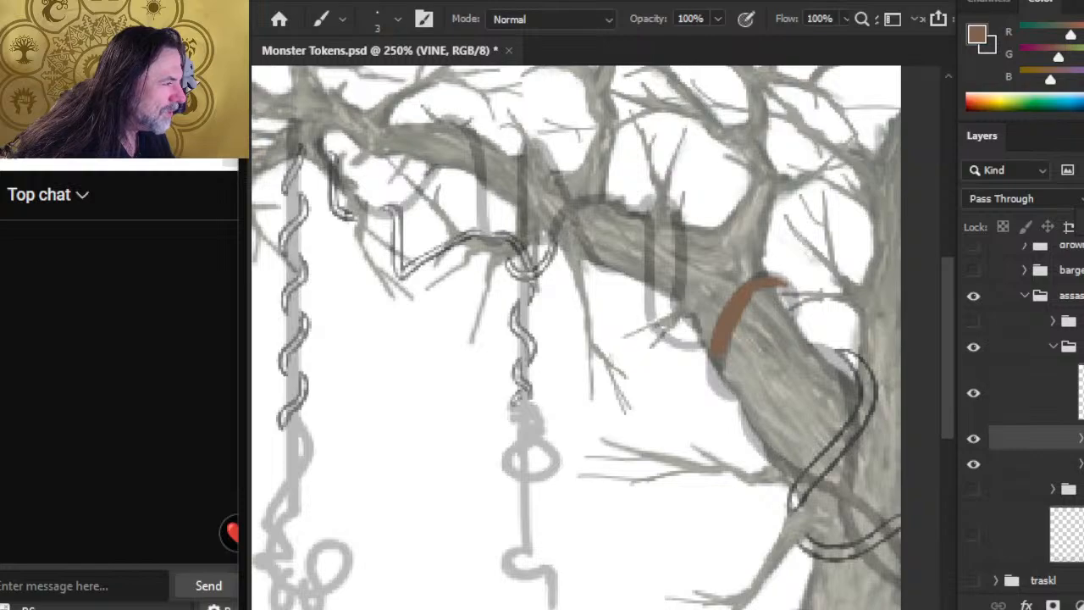
left_click_drag(1083, 199, 1071, 199)
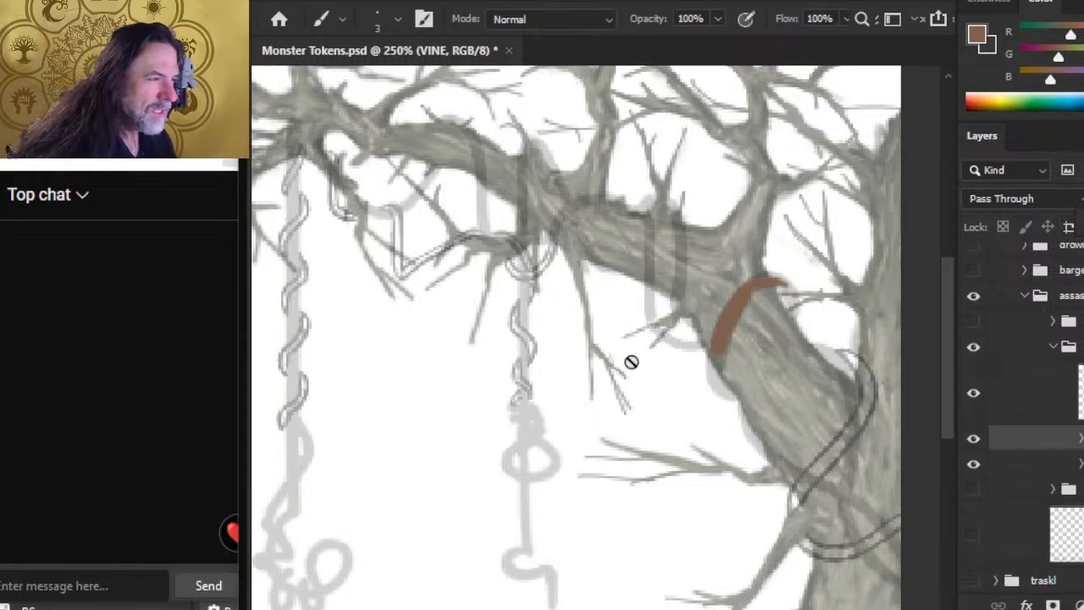
left_click(1079, 440, "ctrl")
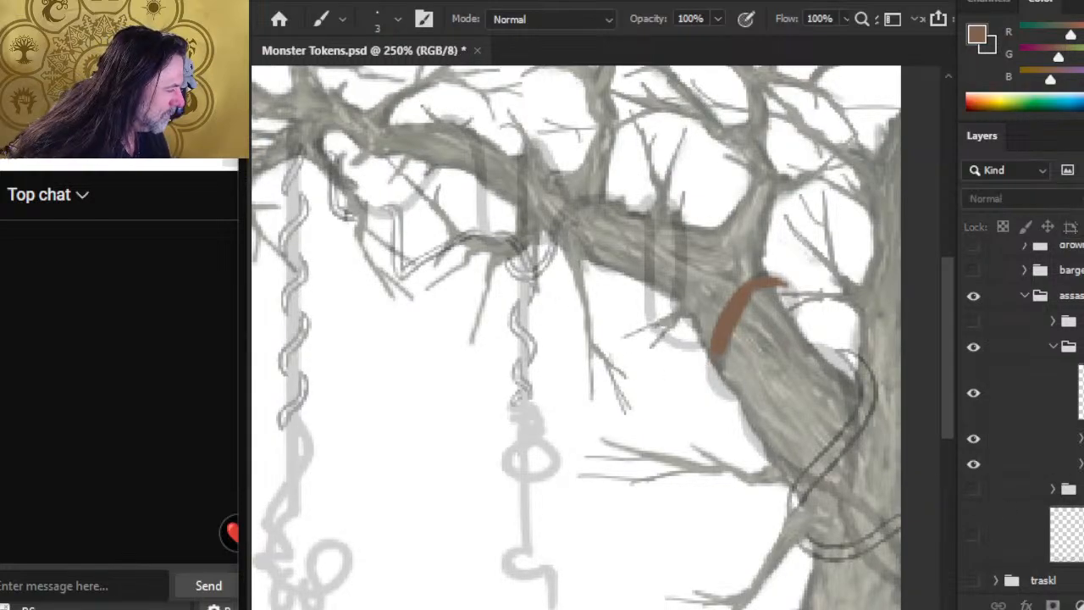
left_click(1035, 465)
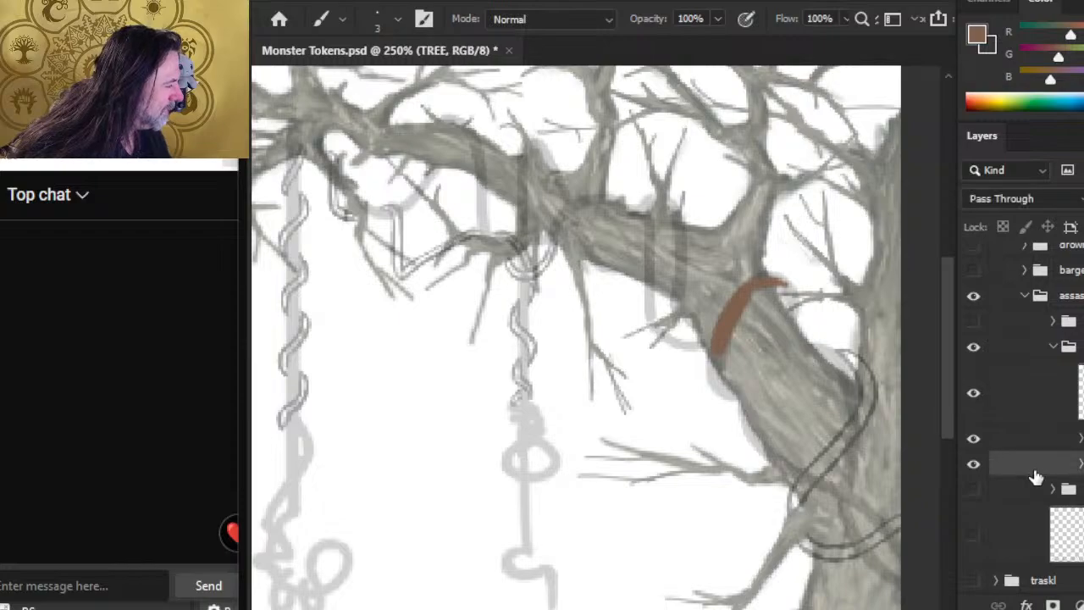
left_click_drag(1083, 215, 1075, 215)
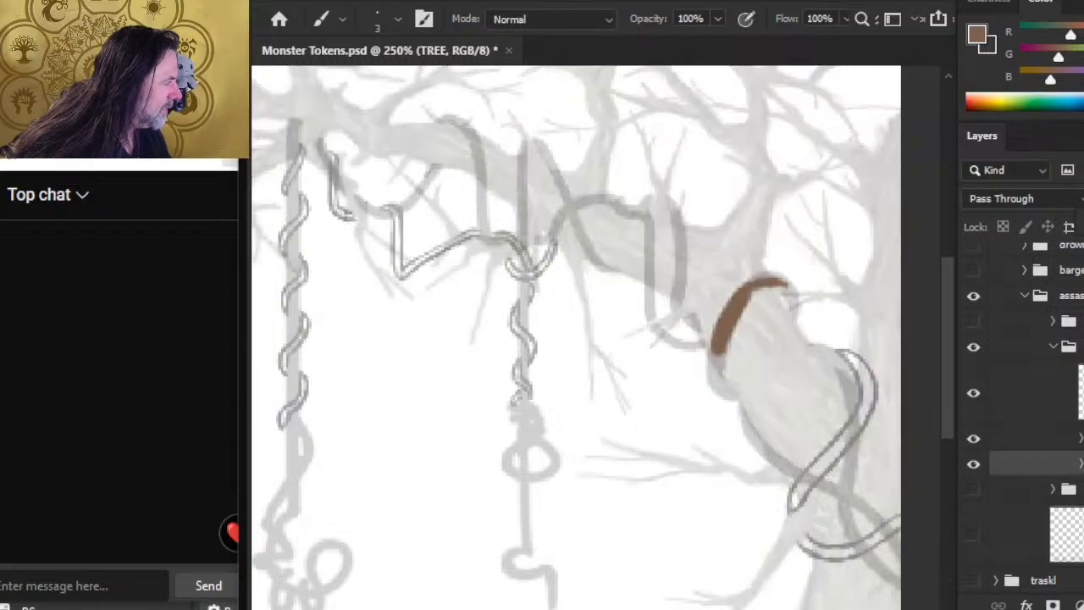
Step: On Layer 154, extend the brown vine stroke over the branch's upper edge and trim its outer side with a 9 px eraser
left_click(1041, 406)
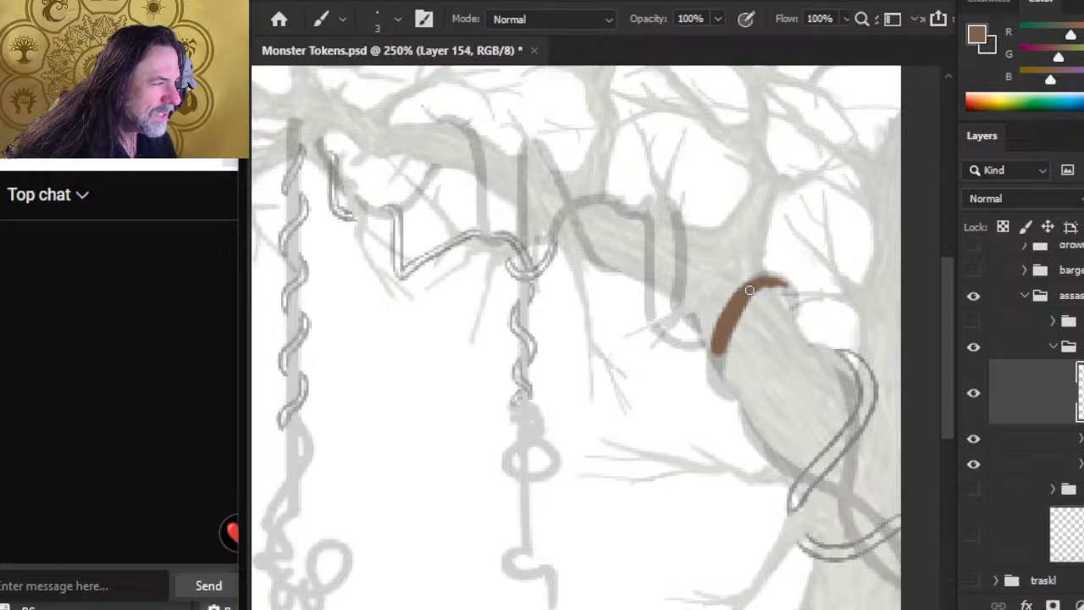
mouse_move(750, 291)
left_mouse_down()
mouse_move(771, 284)
mouse_move(782, 296)
mouse_move(780, 262)
mouse_move(784, 284)
mouse_move(774, 280)
mouse_move(787, 297)
mouse_move(766, 281)
mouse_move(796, 301)
mouse_move(787, 322)
left_mouse_up()
key("e")
key("bracketleft")
key("bracketleft")
key("bracketleft")
key("bracketleft")
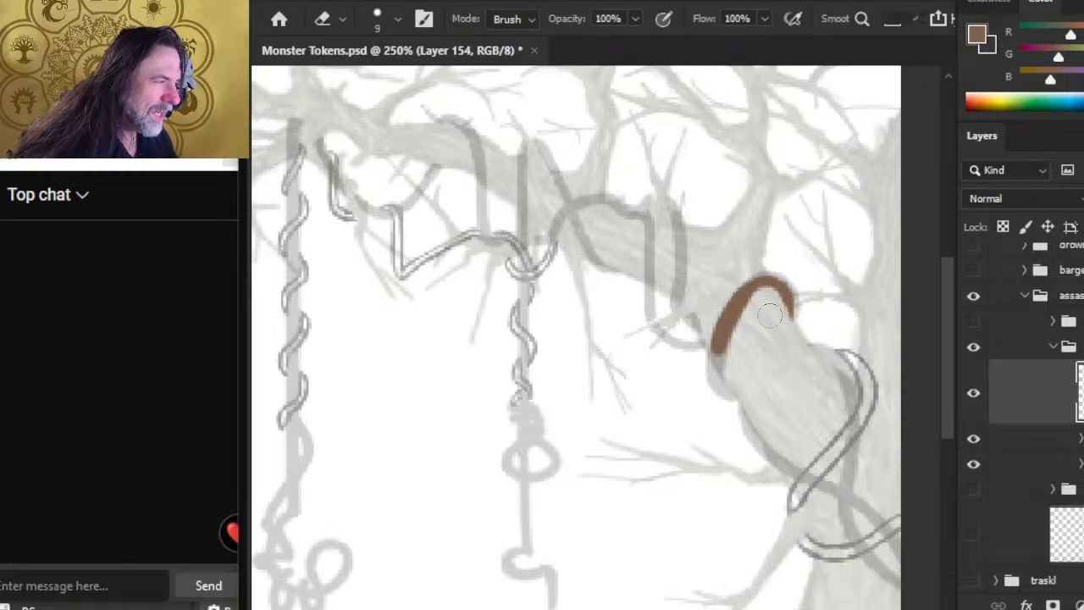
key("b")
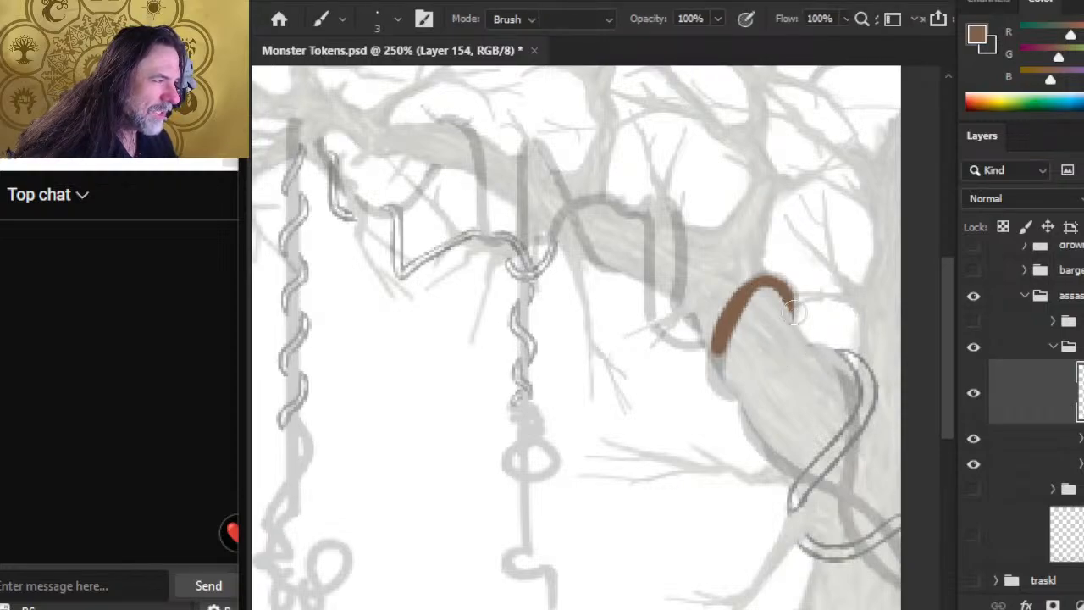
key("e")
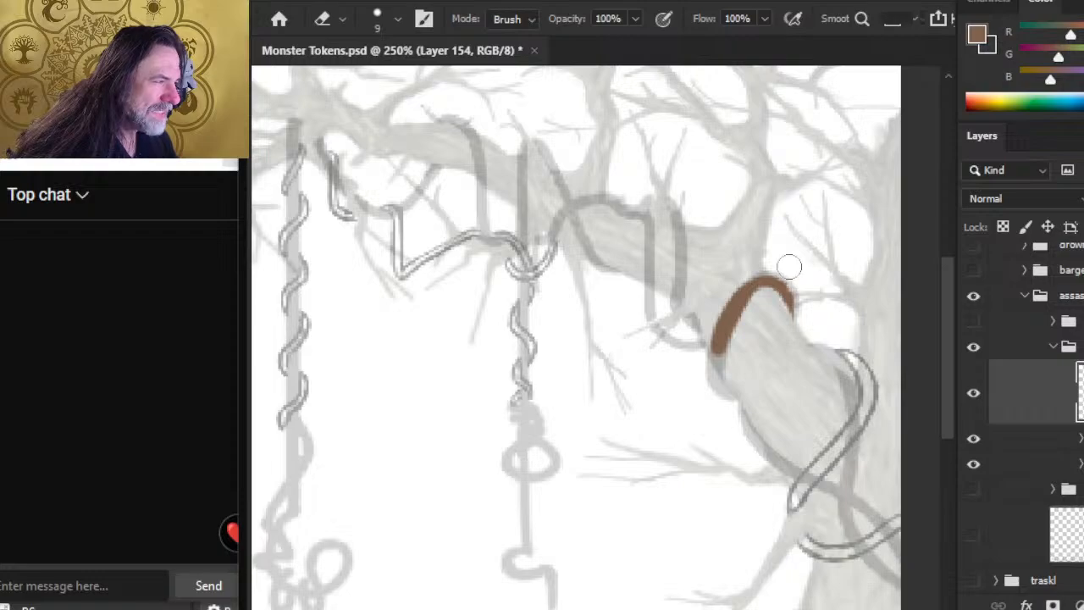
left_click_drag(789, 267, 801, 303)
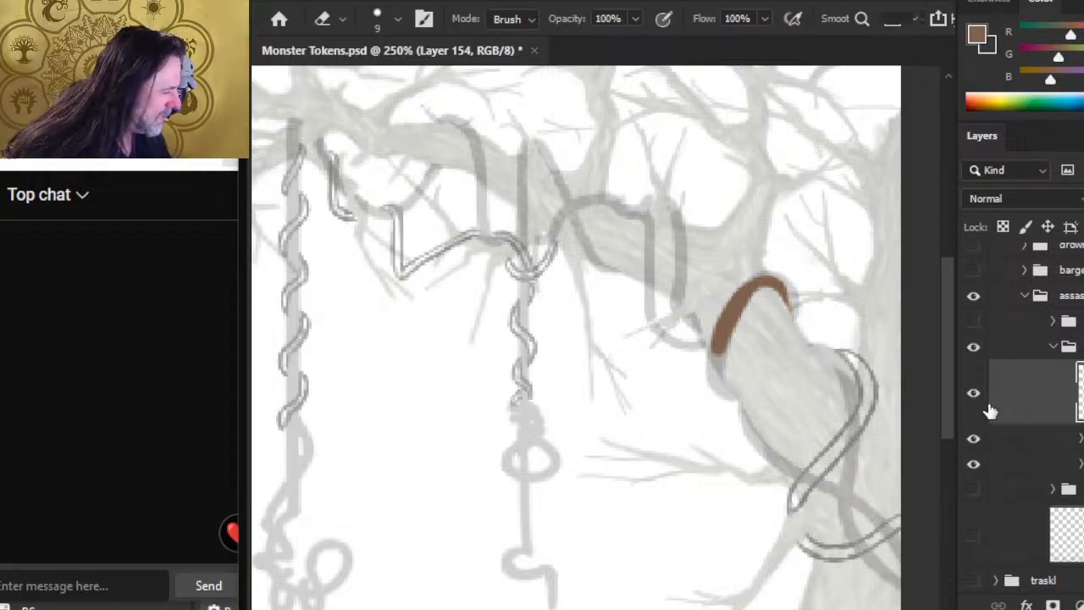
Step: Refine the vine's tip at the branch's upper edge by alternately repainting it in brown and erasing its edges
key("b")
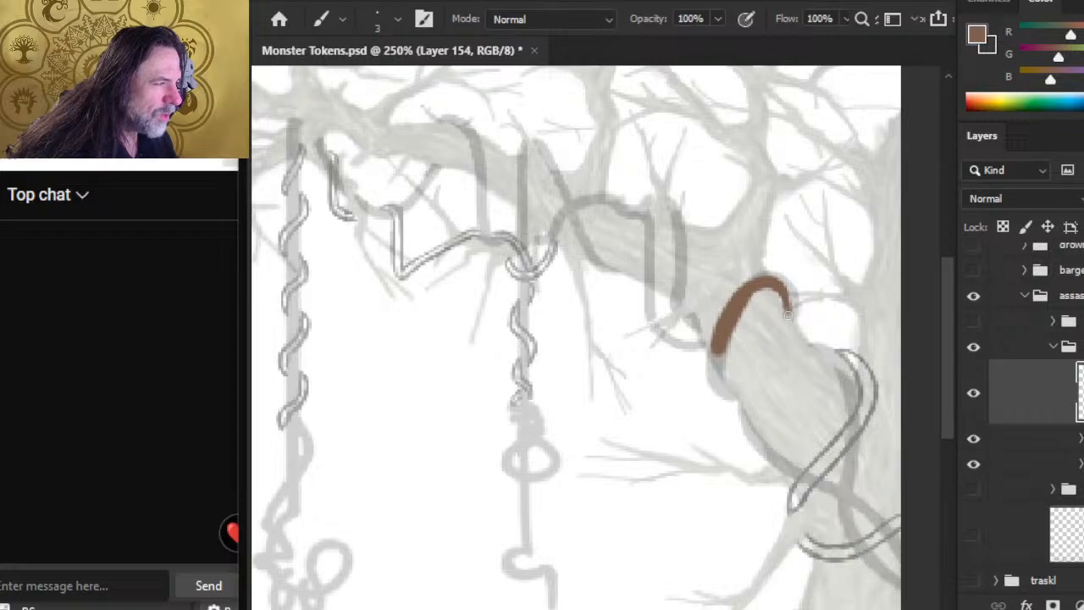
key("e")
key("b")
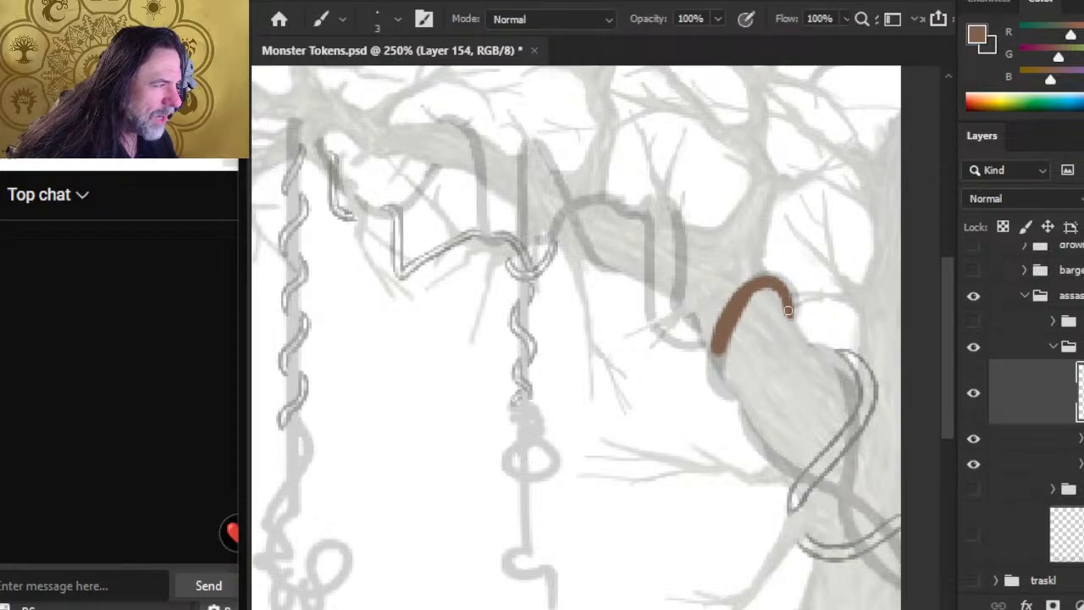
key("e")
key("b")
key("e")
key("b")
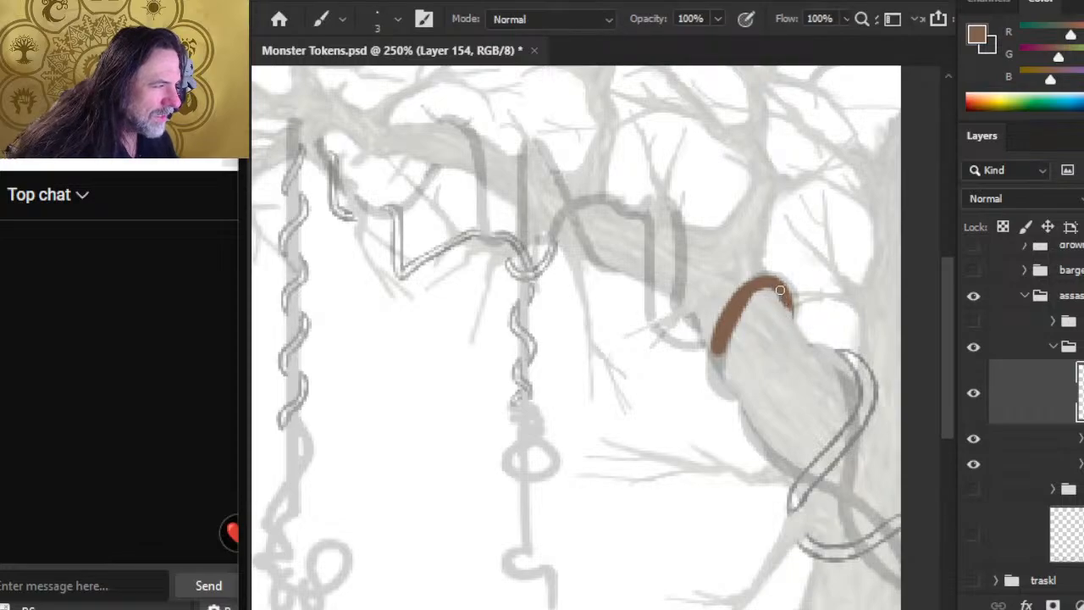
key("e")
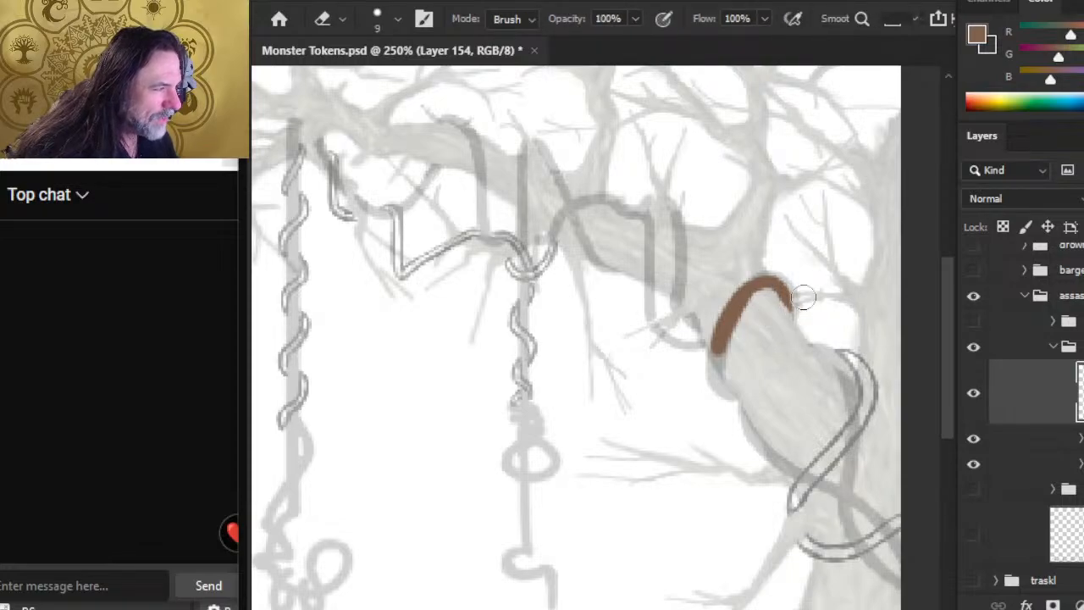
left_click_drag(797, 283, 800, 332)
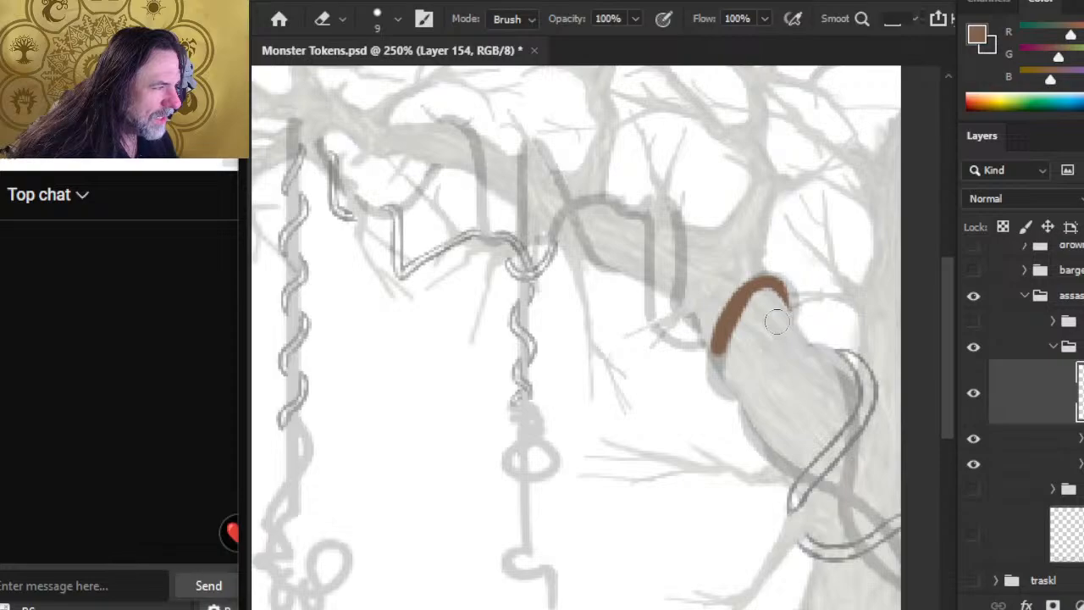
key("b")
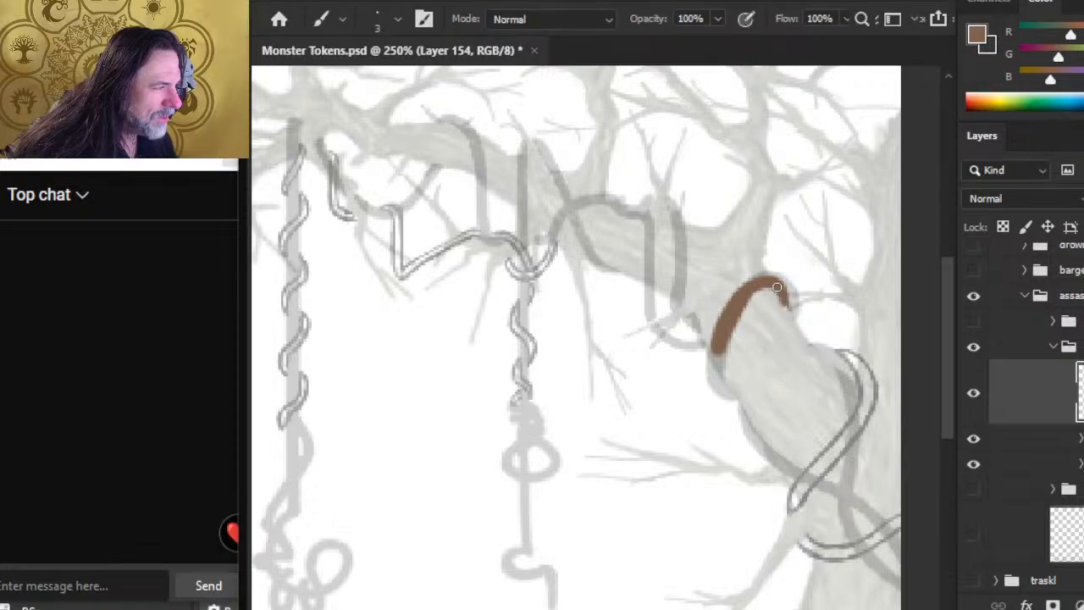
key("e")
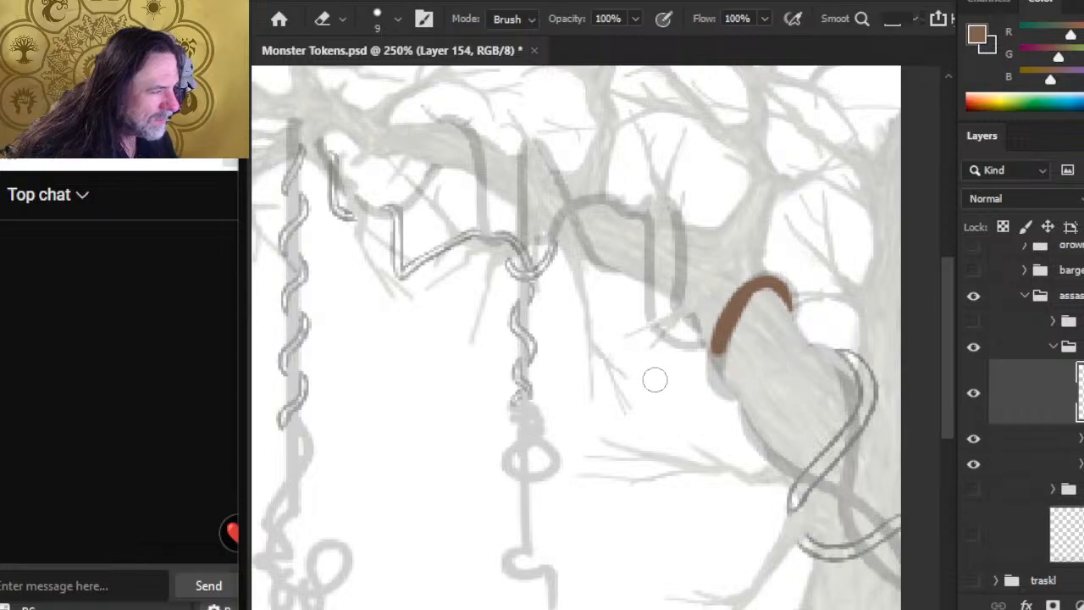
Step: Lengthen the brown vine's lower end toward the branch's underside and thin its inner edge with the eraser
key("b")
left_click_drag(712, 365, 716, 337)
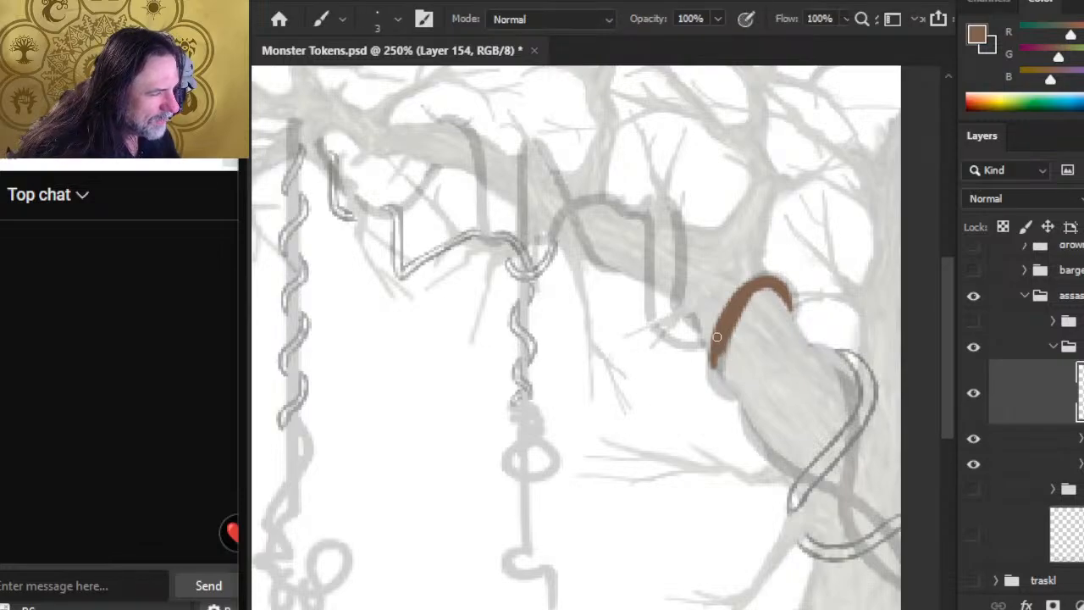
key("e")
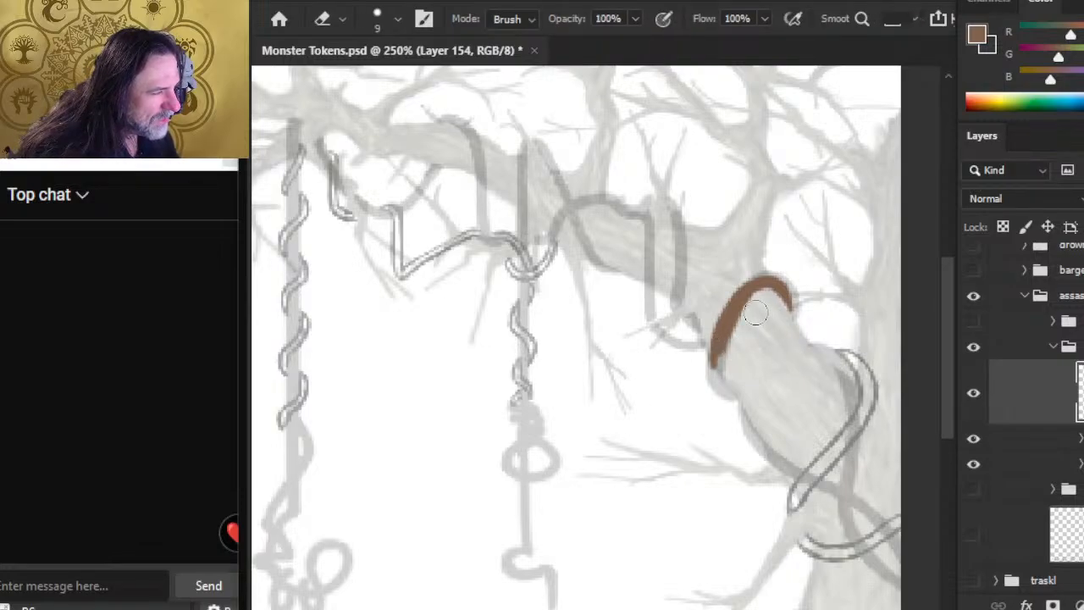
left_click_drag(755, 312, 734, 352)
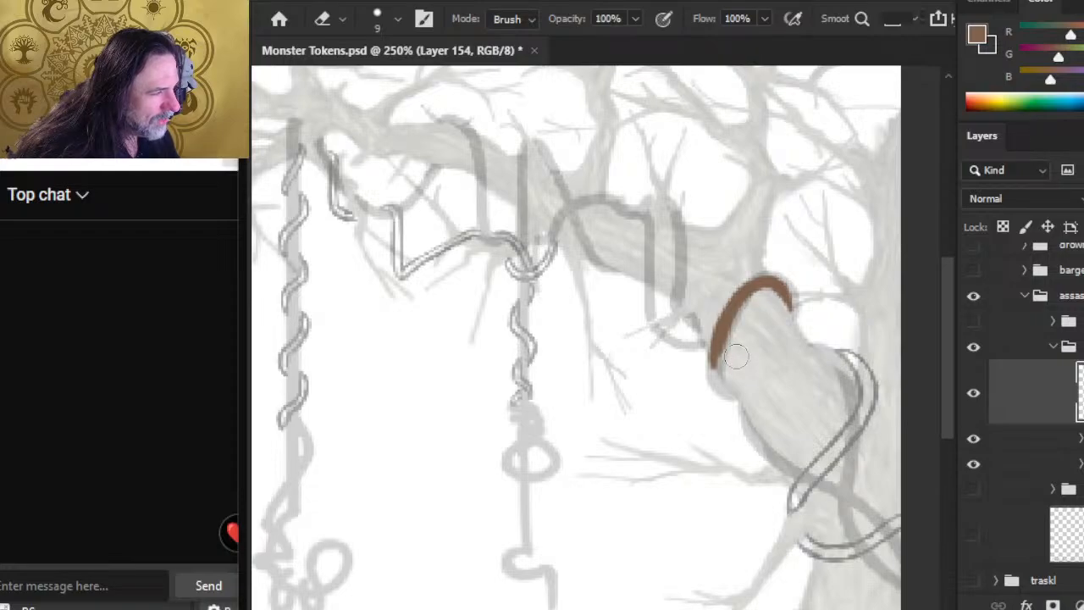
key("b")
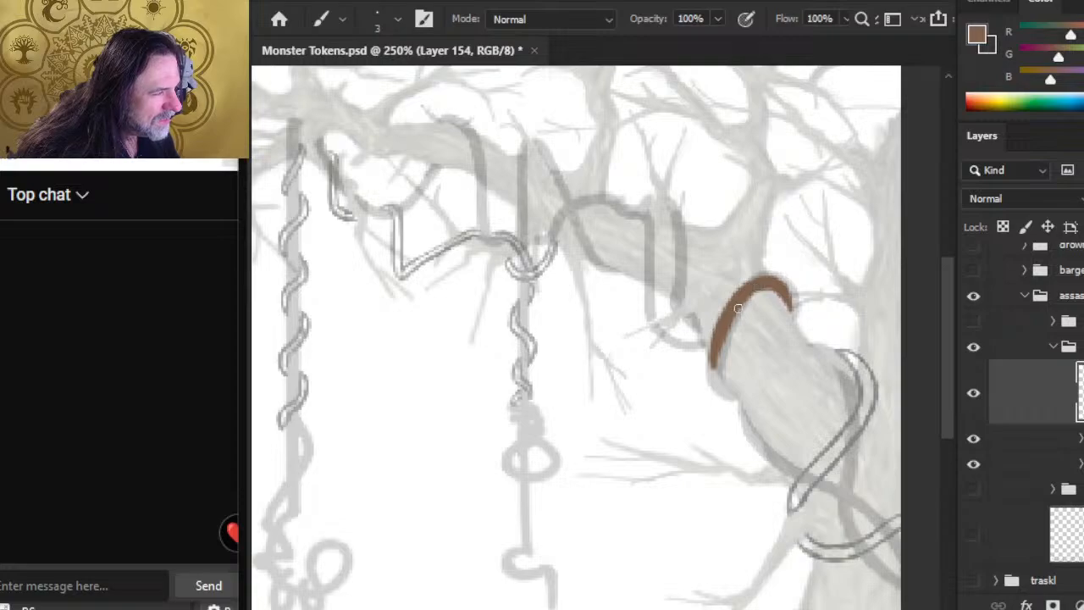
Step: Reduce the eraser to 6 px and trim the outer edge of the brown vine's lower half
key("e")
key("bracketleft")
key("bracketleft")
key("bracketleft")
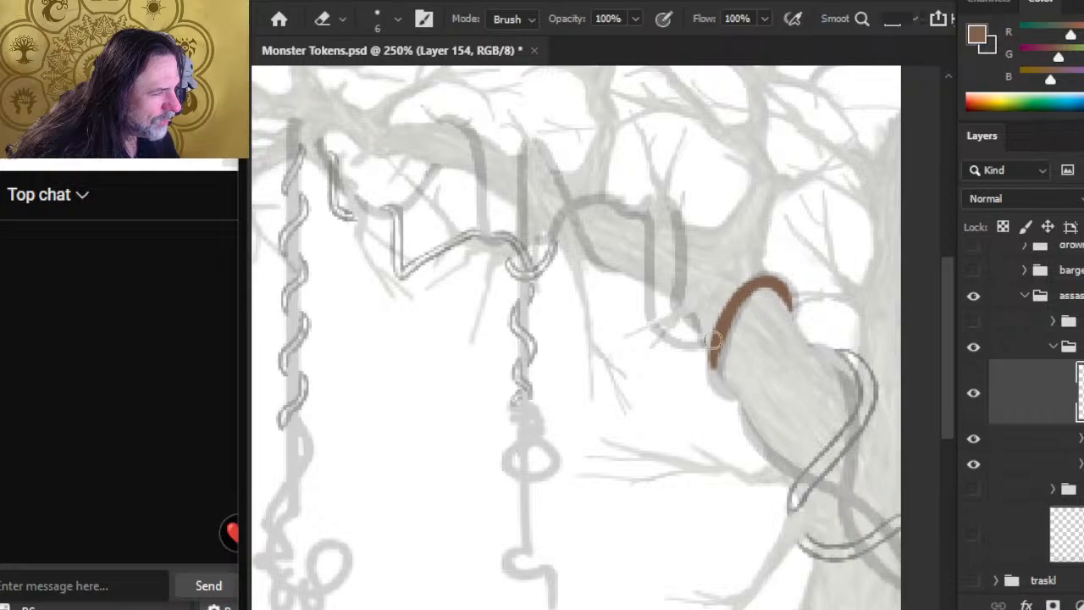
key("b")
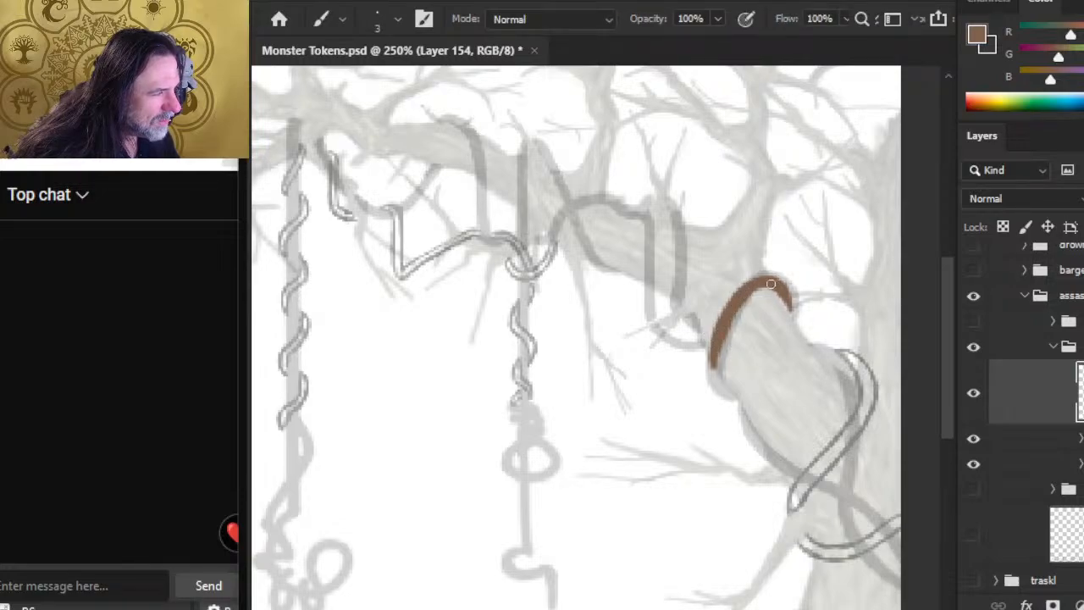
Step: Continue the brown vine down around the branch's underside with the 3 px brush, and smooth its thickness with brush and eraser
left_click_drag(746, 299, 718, 370)
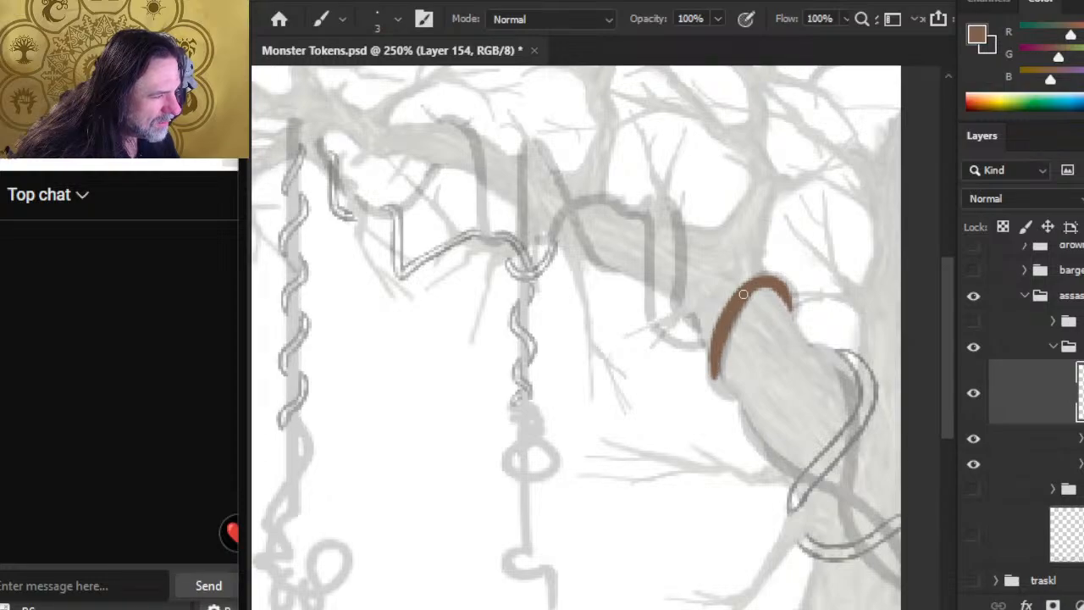
mouse_move(712, 364)
left_mouse_down()
mouse_move(719, 392)
mouse_move(731, 394)
left_mouse_up()
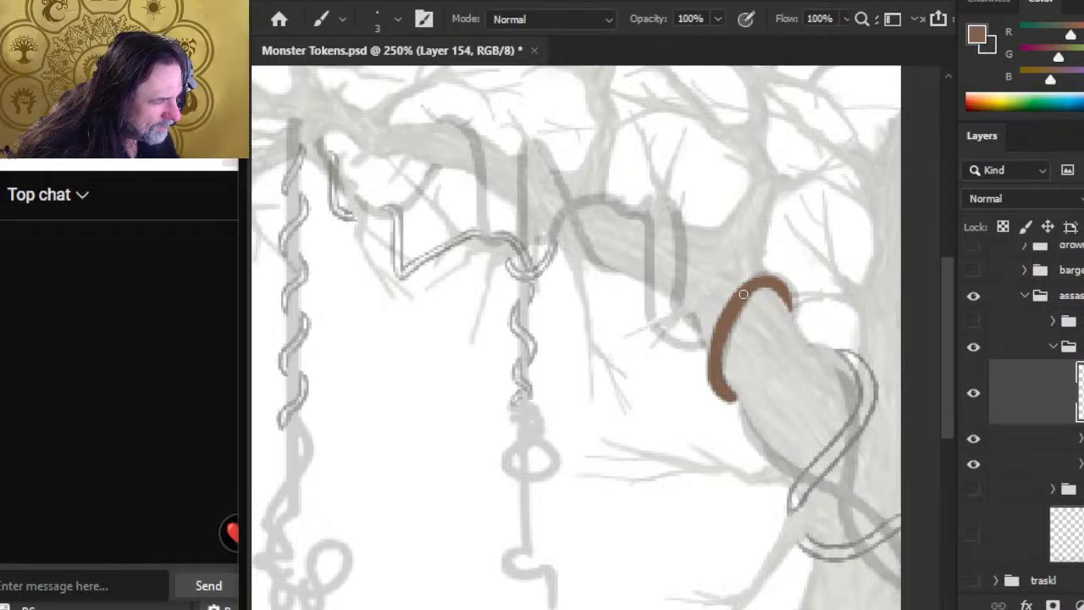
key("e")
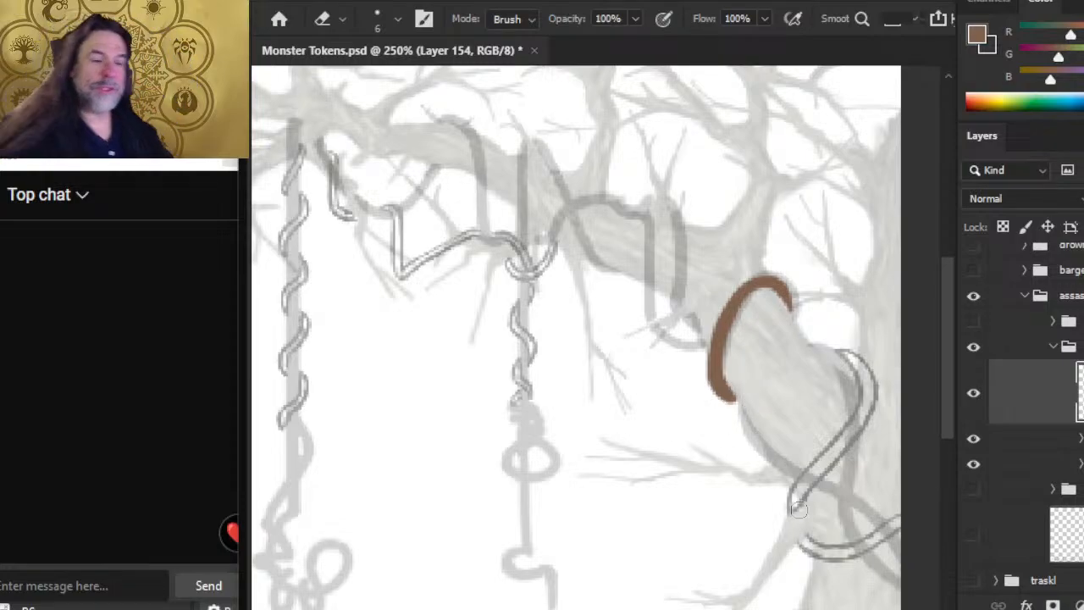
key("b")
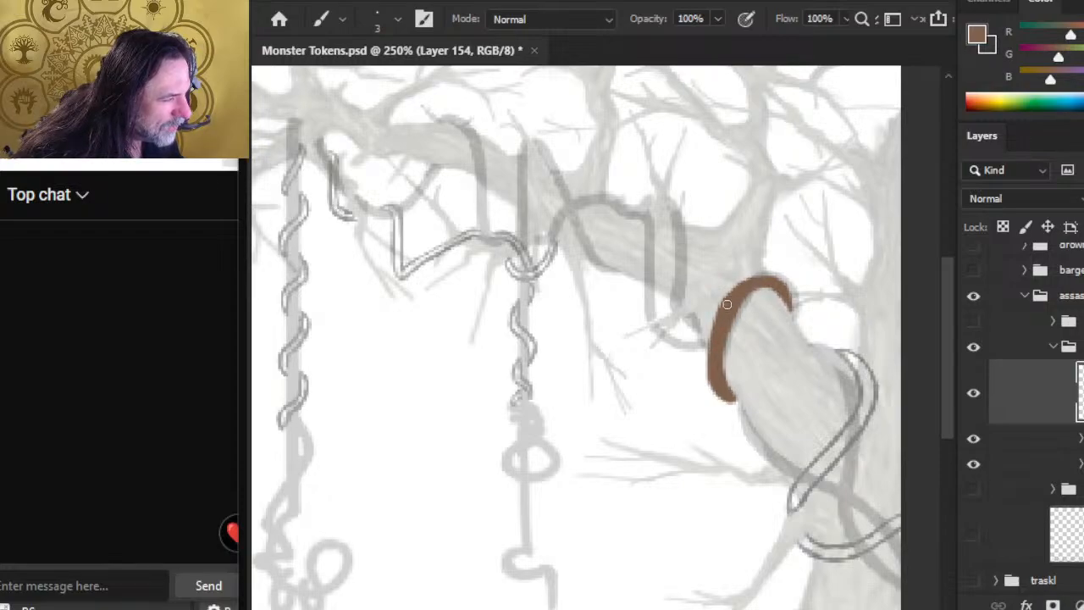
key("e")
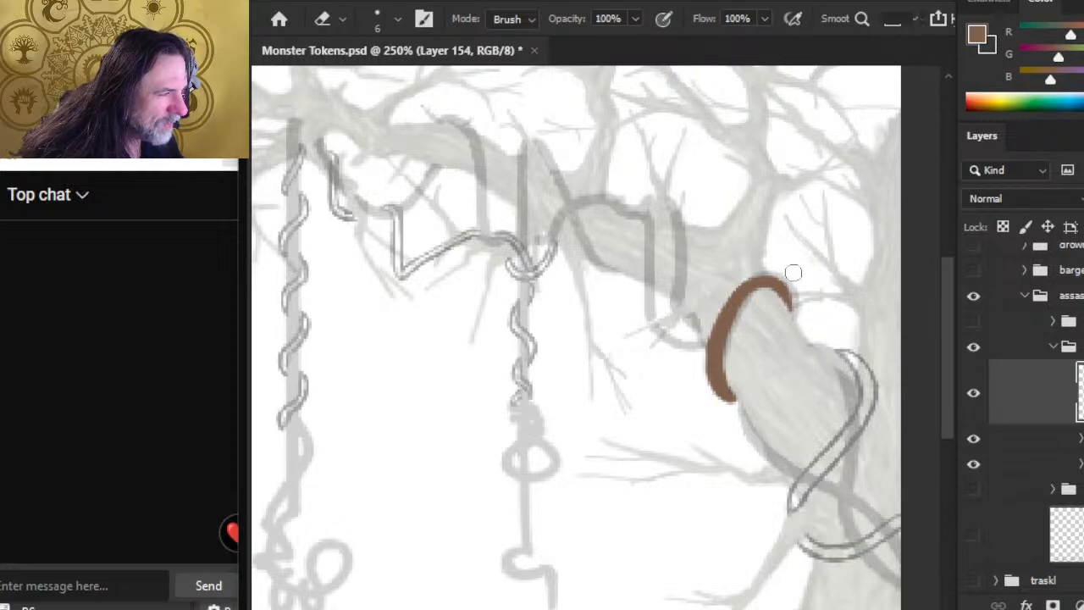
key("b")
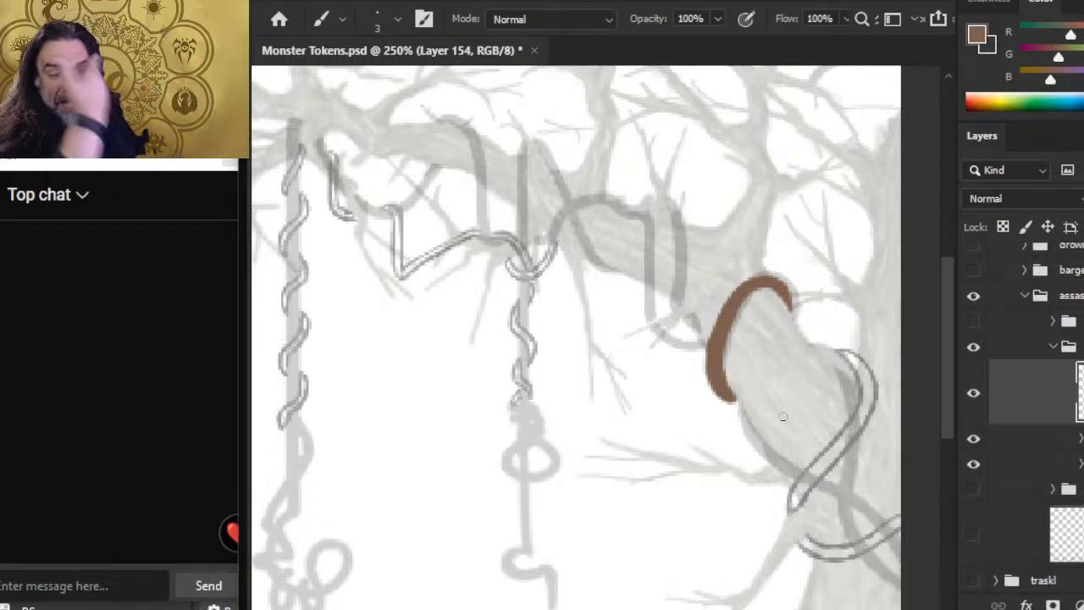
key("e")
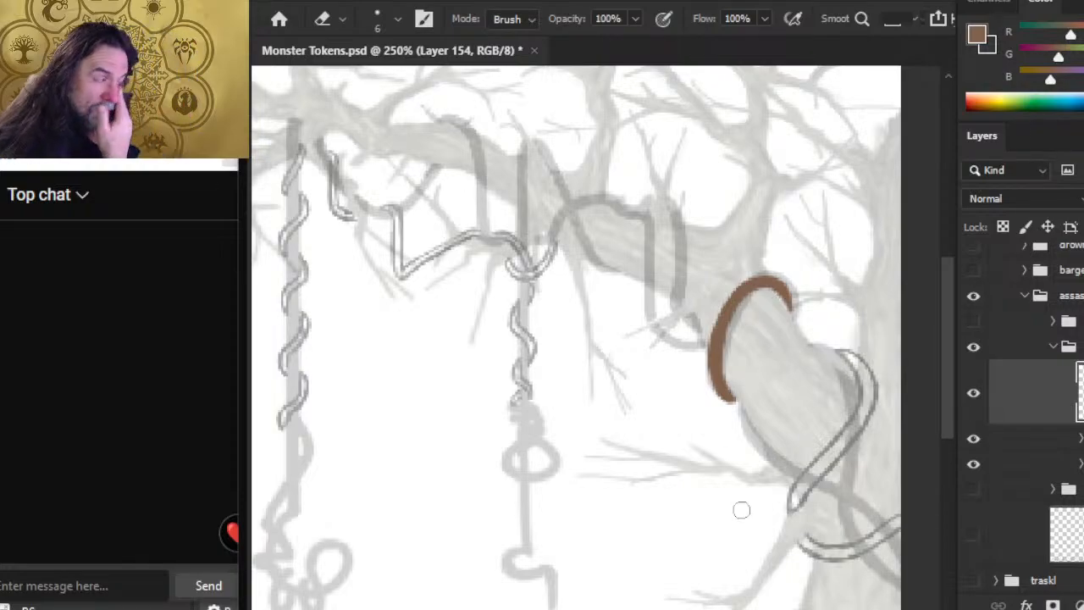
Step: Paint a second brown vine segment curving from the branch's upper edge down inside the outlined coil beside the trunk
left_click_drag(610, 466, 486, 414)
key("b")
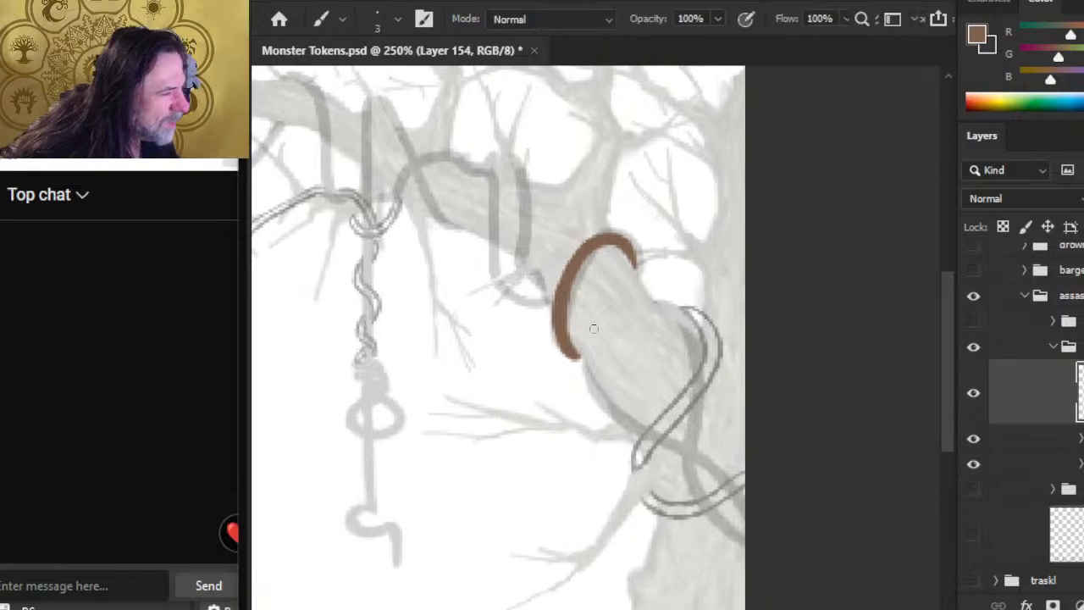
mouse_move(661, 309)
left_mouse_down()
mouse_move(684, 320)
mouse_move(674, 310)
mouse_move(692, 343)
mouse_move(665, 305)
mouse_move(694, 347)
mouse_move(694, 367)
mouse_move(674, 304)
mouse_move(663, 300)
left_mouse_up()
key("e")
key("b")
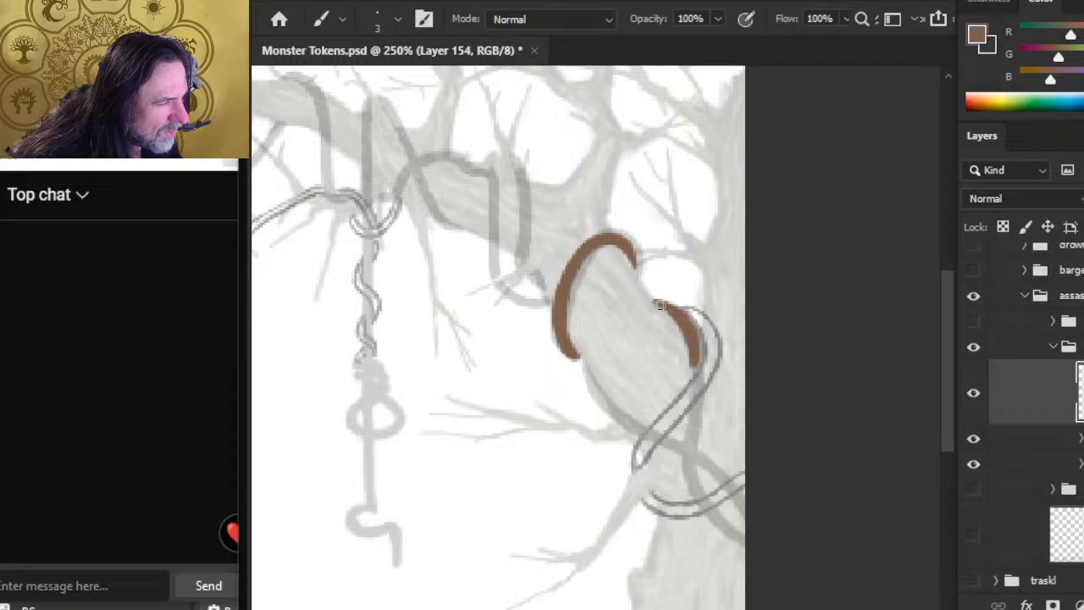
Step: Extend the second brown vine down to the outlined coil's crossing and refine its upper tip and inner edge with brush and eraser
key("e")
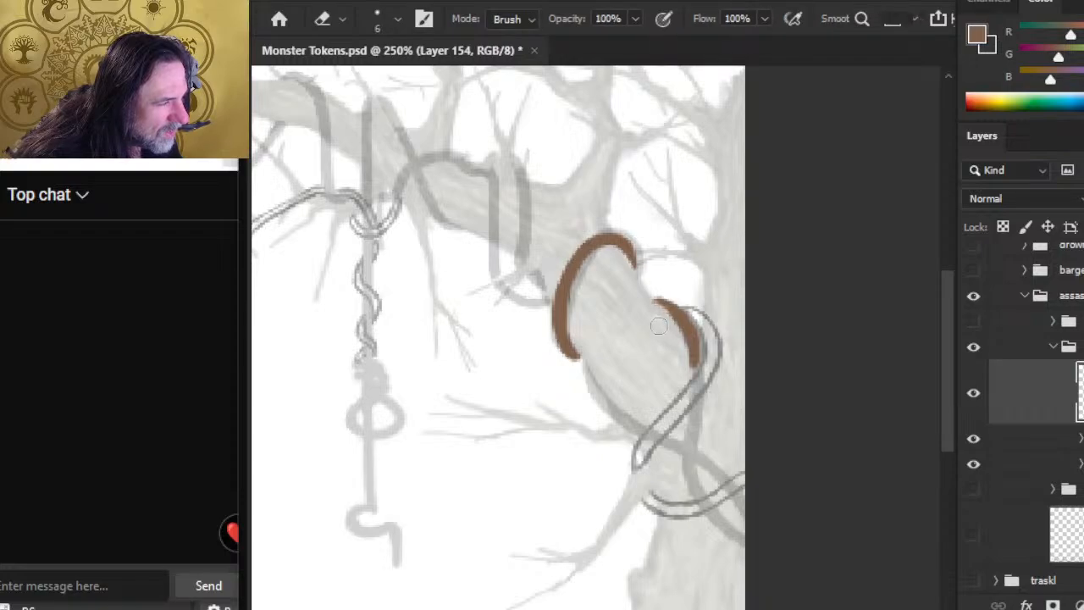
key("b")
key("e")
mouse_move(654, 318)
left_mouse_down()
mouse_move(700, 365)
mouse_move(691, 398)
mouse_move(701, 338)
mouse_move(665, 327)
left_mouse_up()
key("b")
key("e")
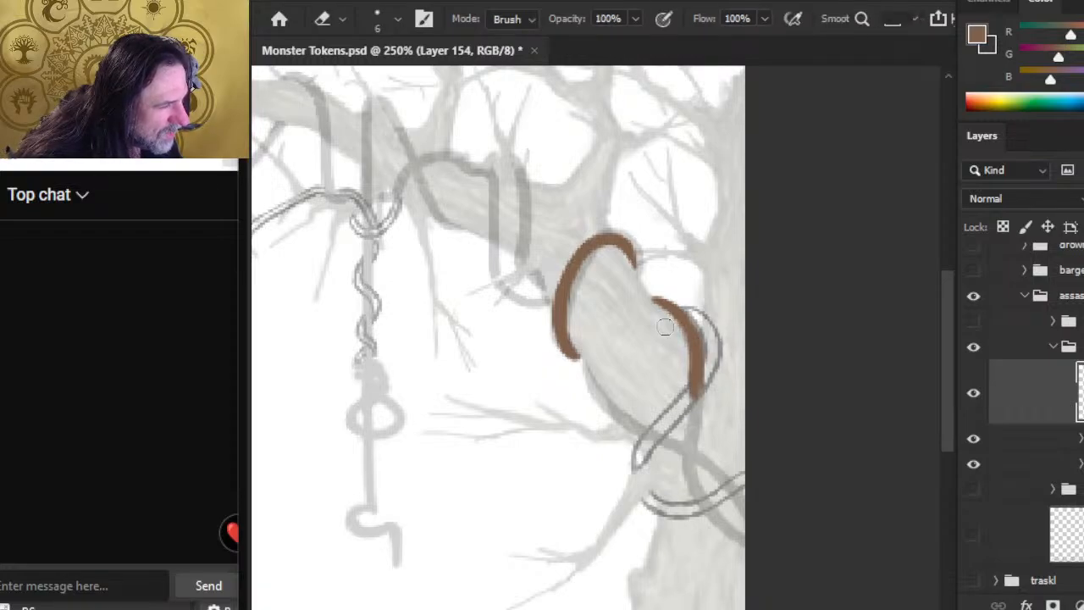
key("b")
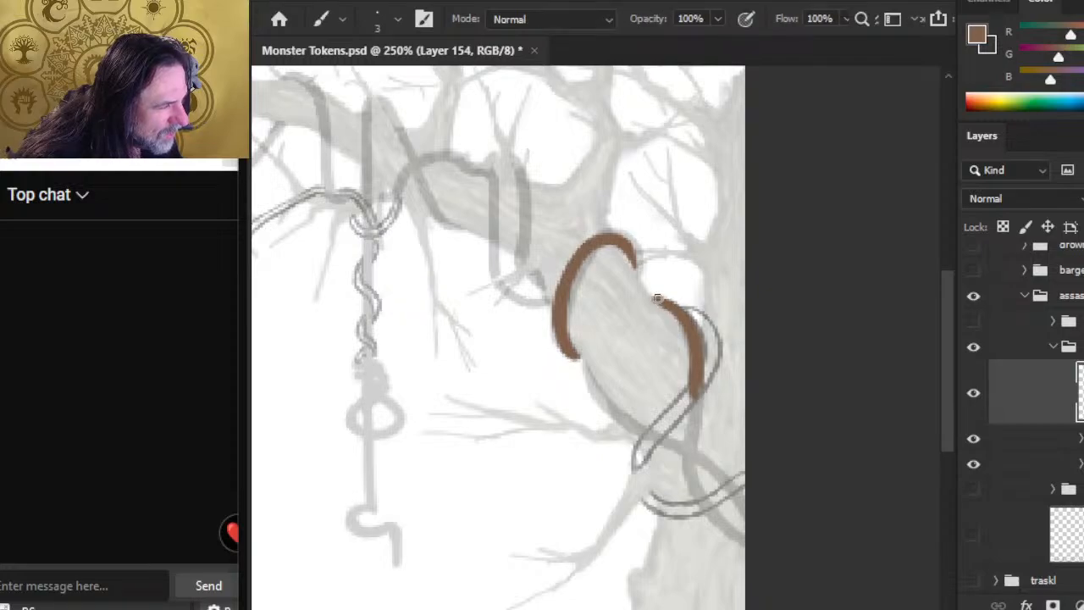
key("e")
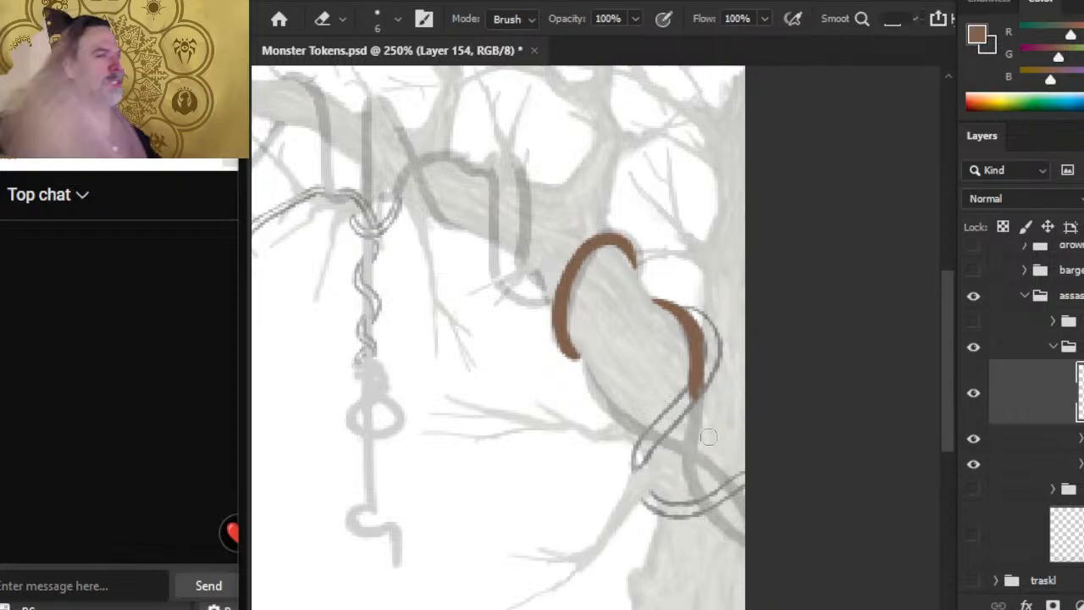
key("b")
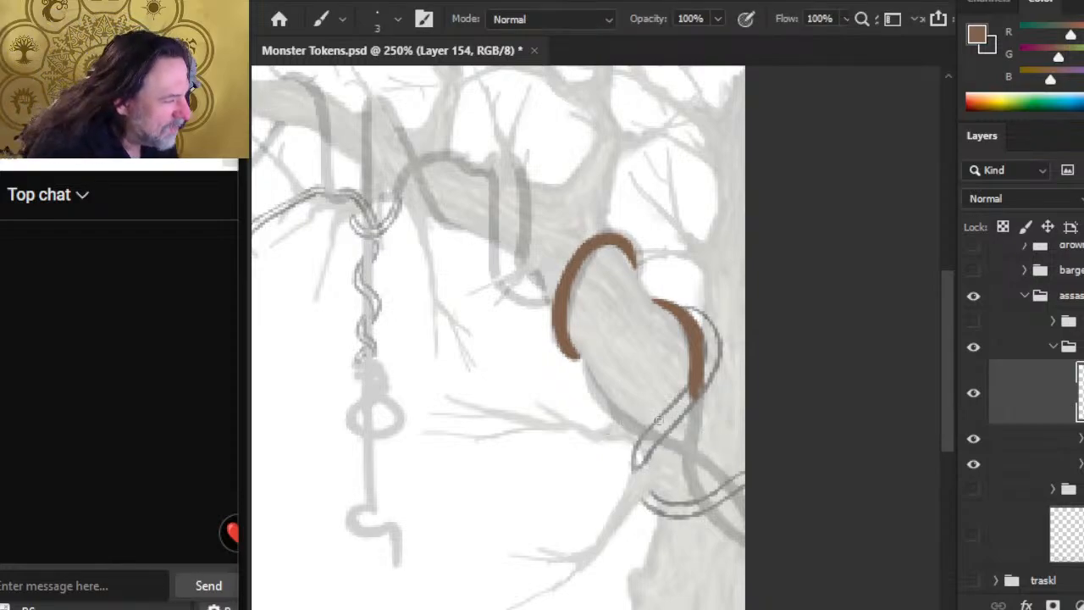
Step: Lengthen the second brown vine down past the branch's underside with the 3 px brush and trim its outer edge with the eraser
left_click_drag(699, 337, 692, 420)
key("e")
key("b")
left_click_drag(696, 380, 687, 432)
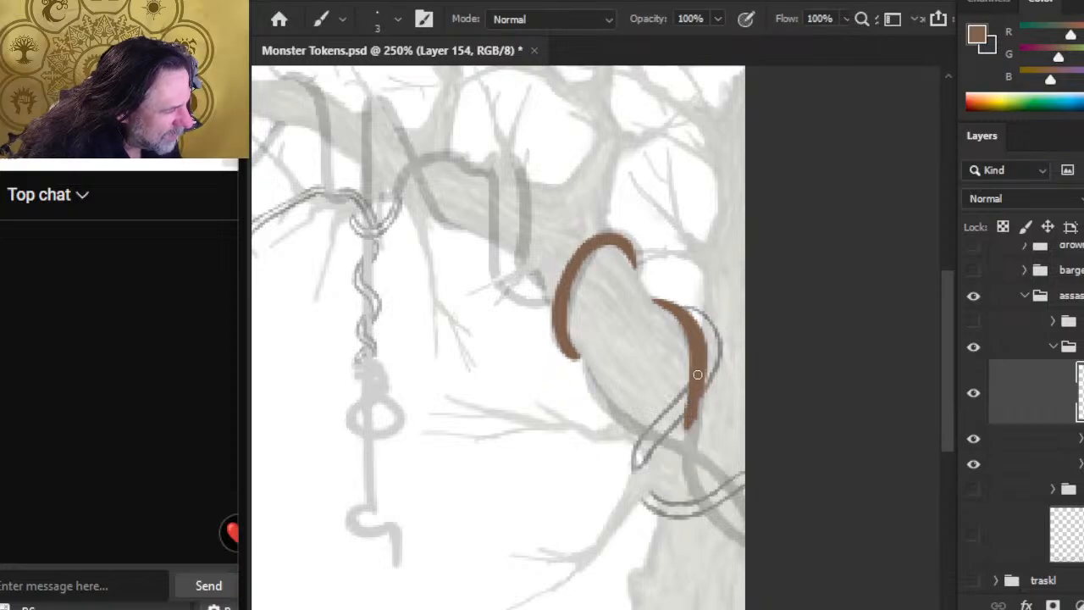
left_click_drag(696, 378, 688, 477)
left_click_drag(698, 402, 691, 442)
key("e")
left_click_drag(706, 364, 701, 410)
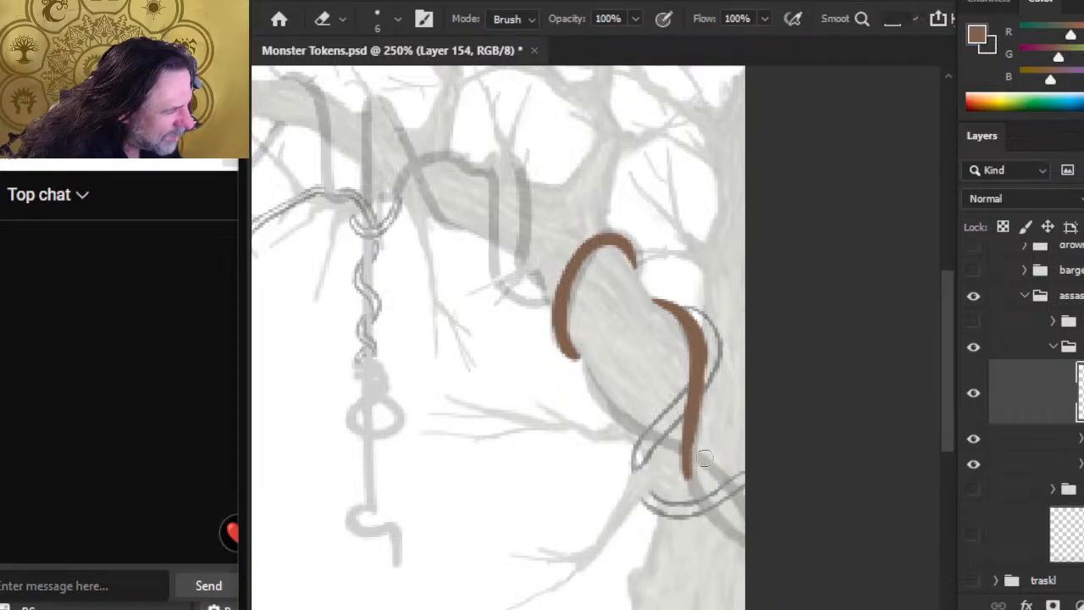
Step: Smooth the thickness of the second brown vine's upper bend beside the trunk with brush and eraser
key("b")
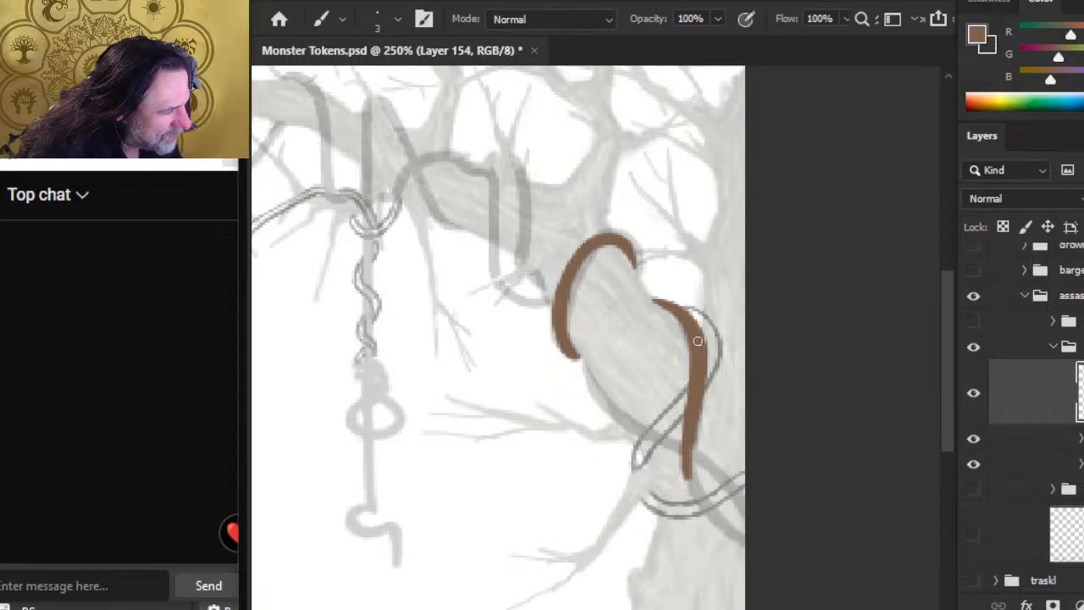
key("e")
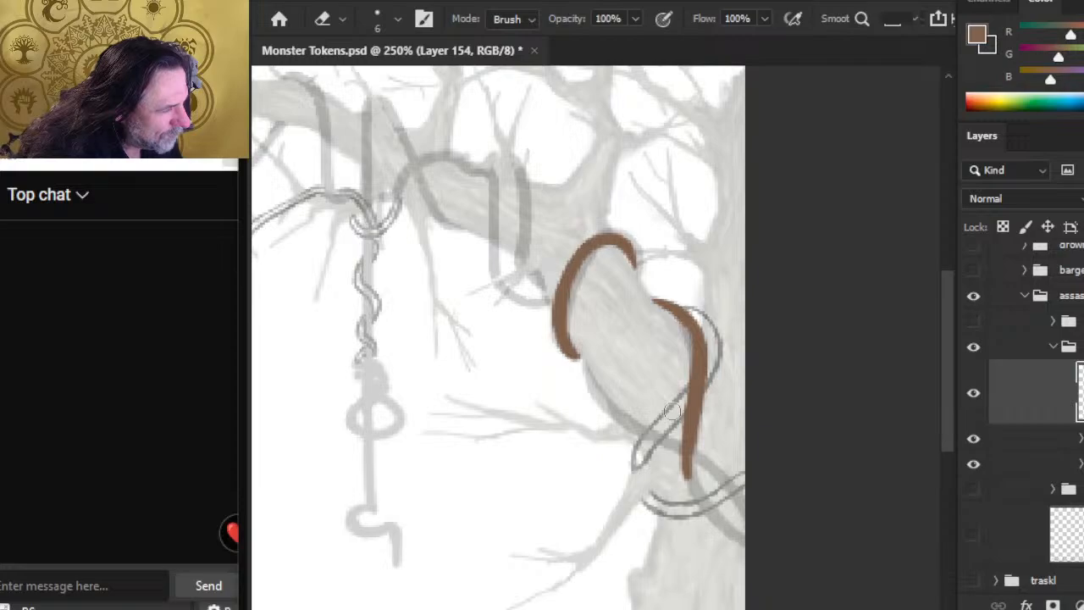
key("b")
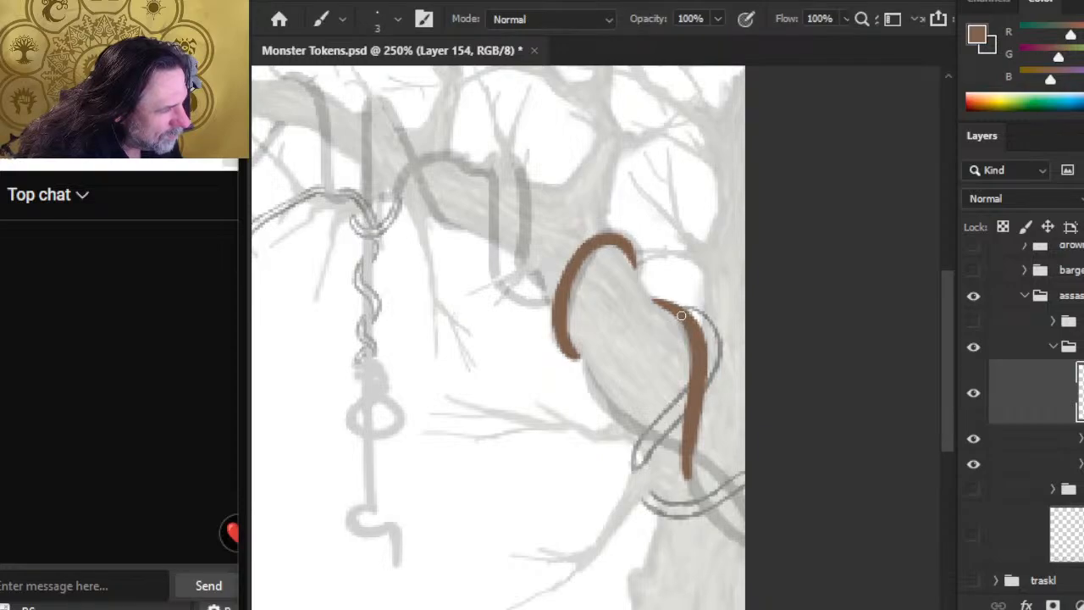
key("e")
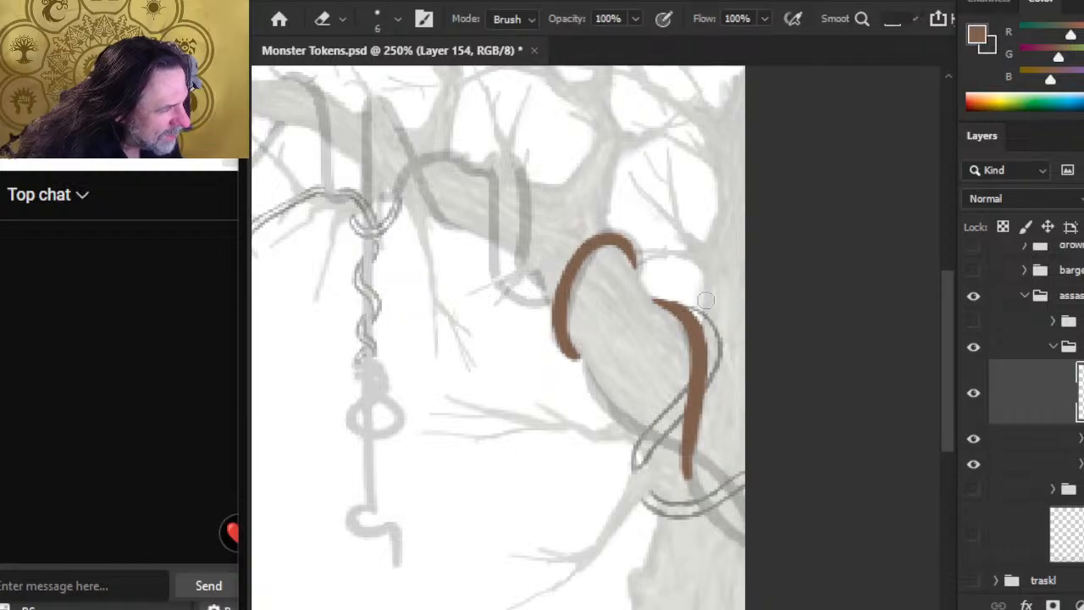
key("b")
Step: Show the color reference illustration of the strangling vines to check it, and hide it again
key("alt+Tab")
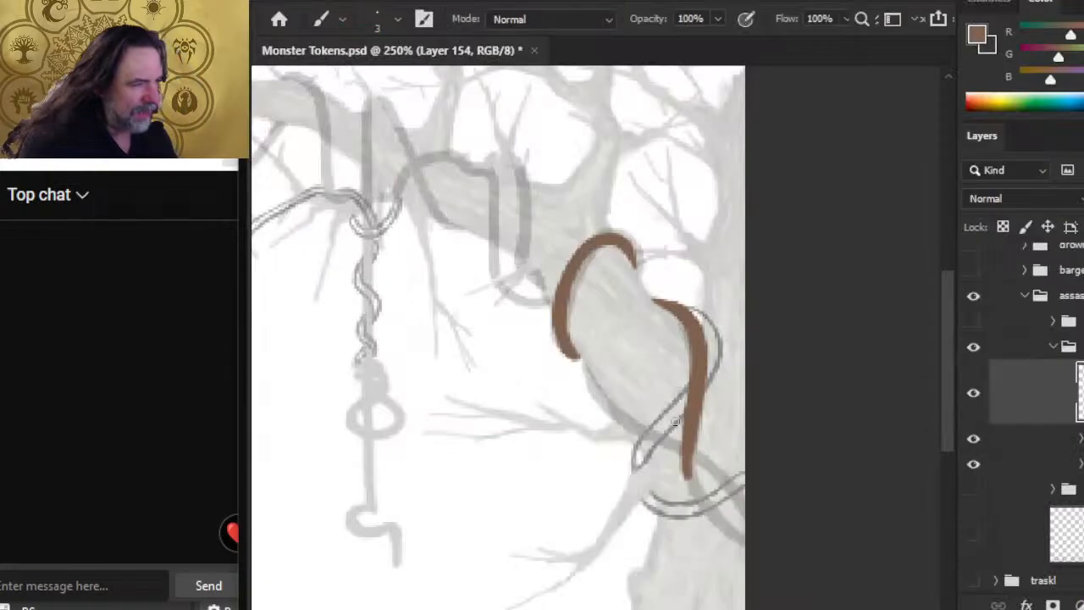
left_click(973, 321)
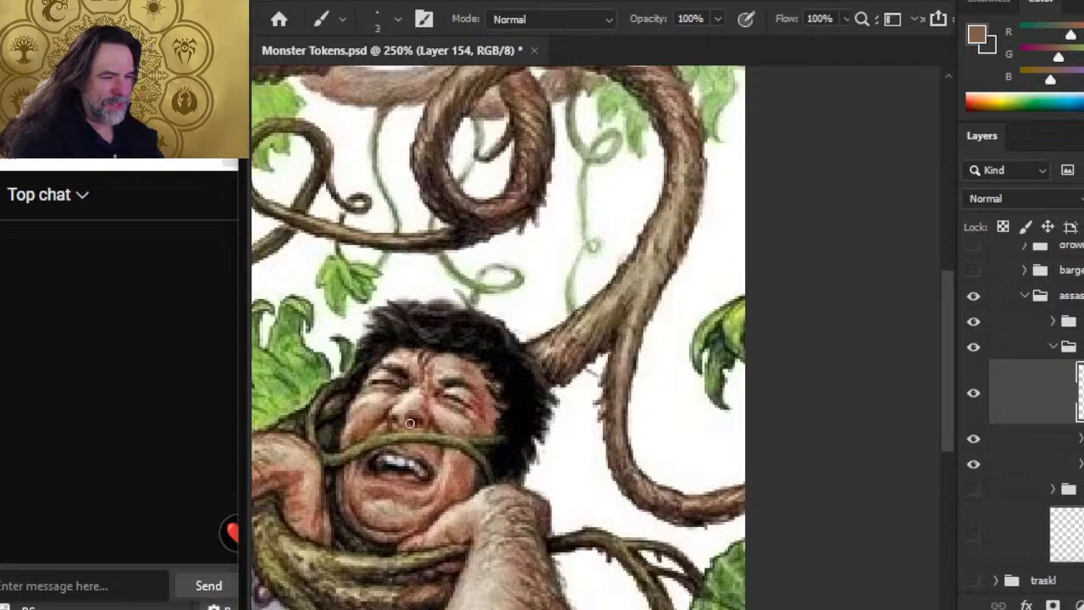
left_click(973, 321)
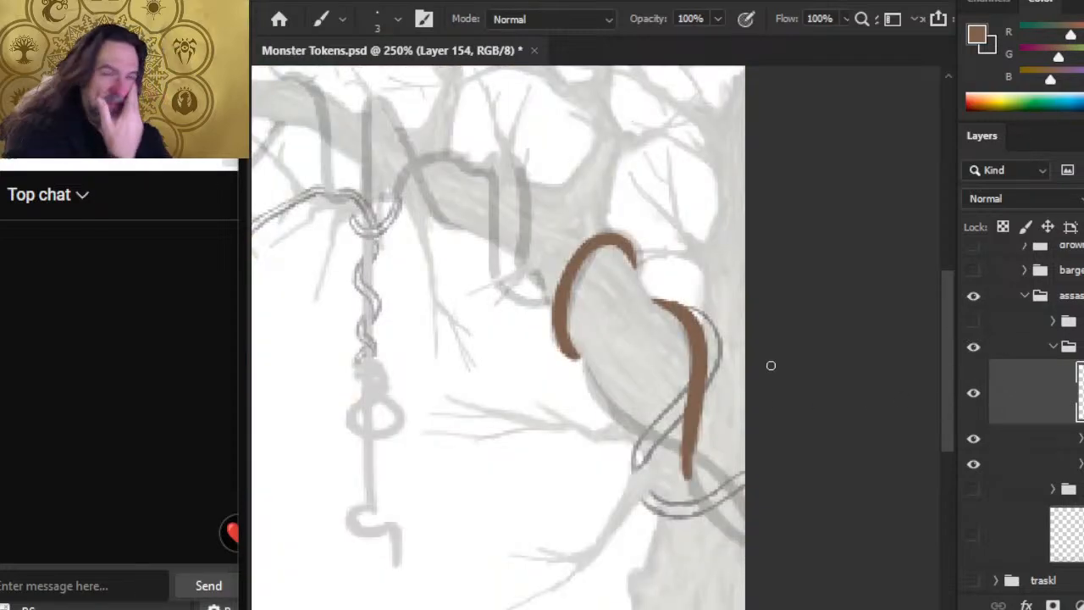
Step: Reshape the second brown vine's tip where it meets the branch's upper edge, using the 6 px eraser and 3 px brush
key("e")
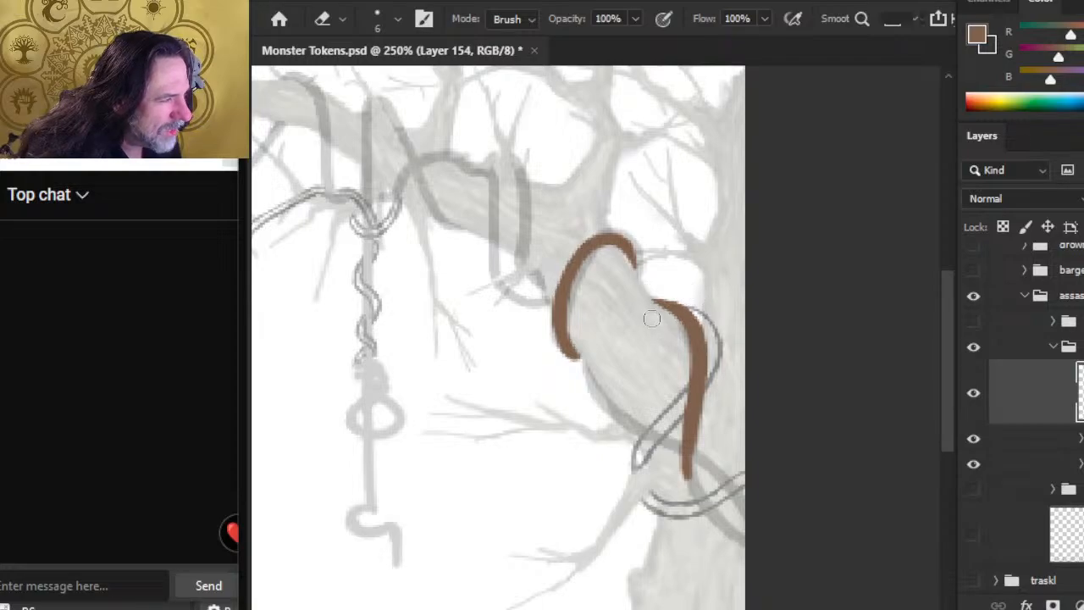
key("b")
key("e")
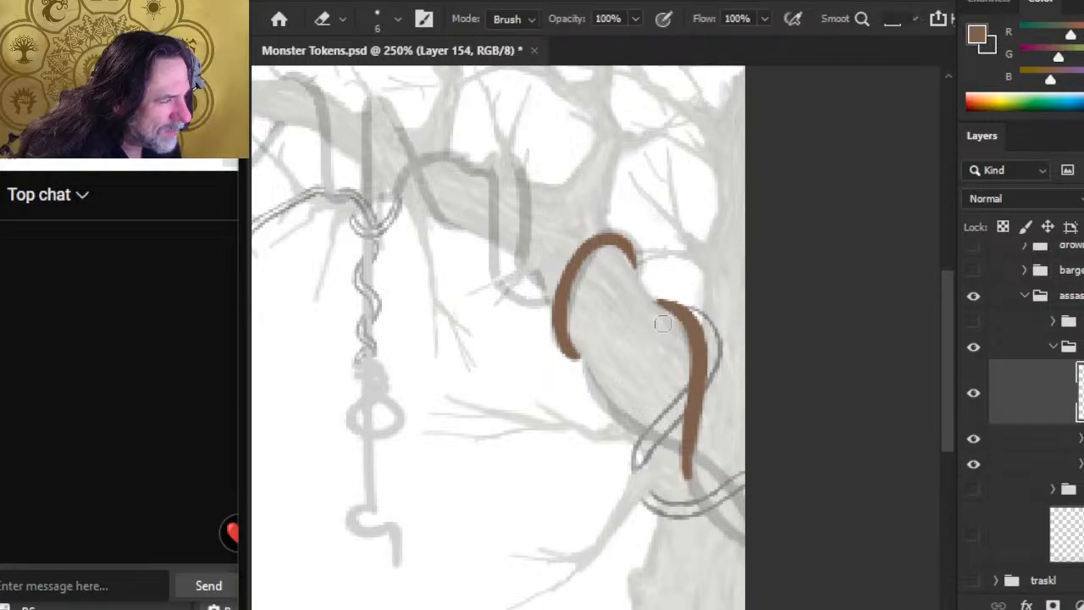
key("b")
left_click_drag(652, 302, 680, 315)
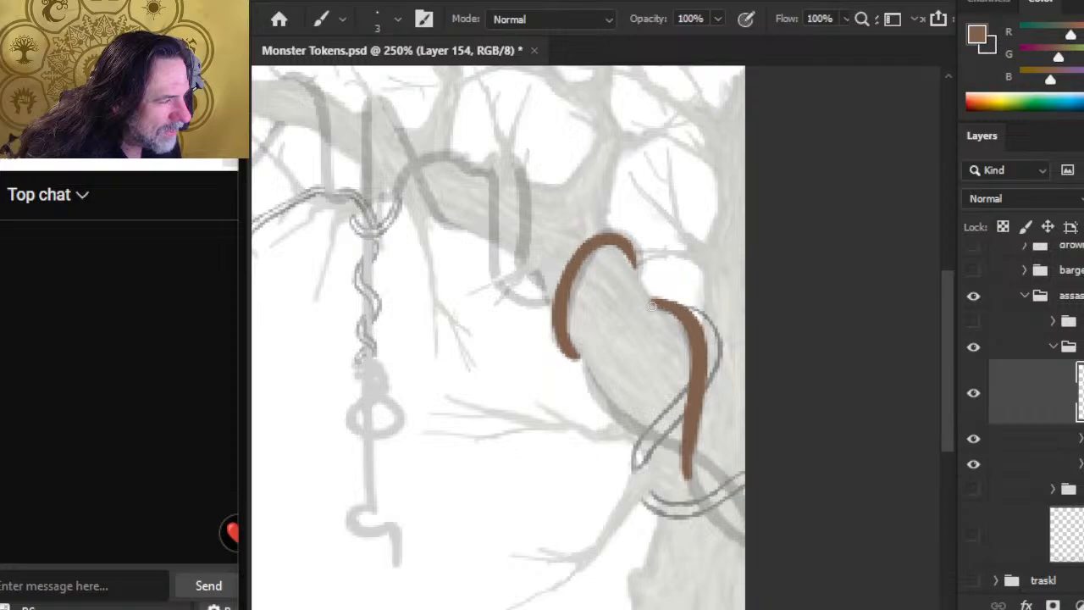
key("e")
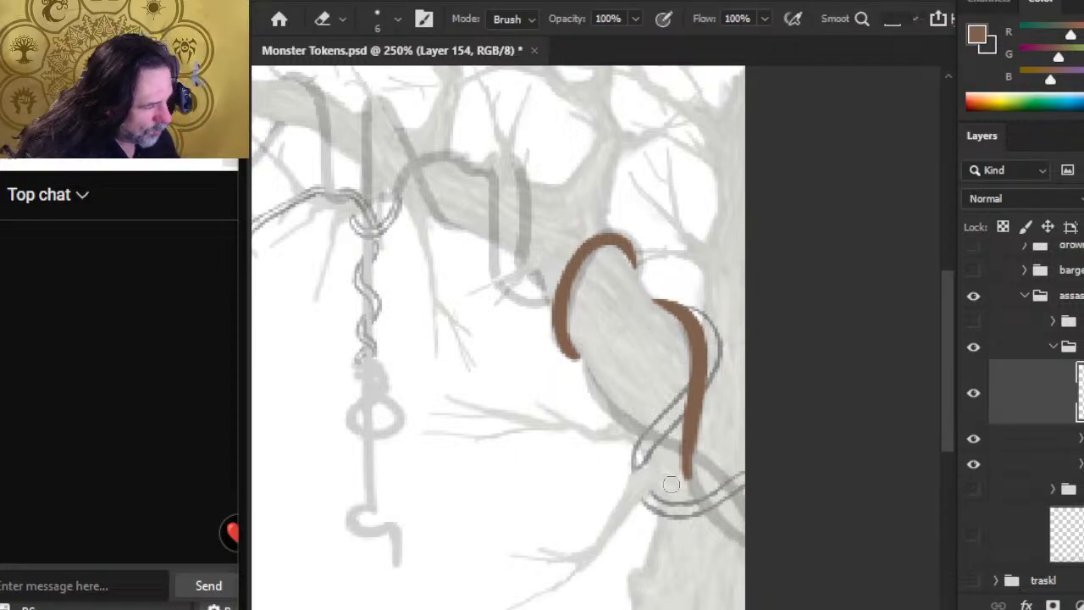
Step: Continue the second brown vine diagonally down across the trunk over the lower outlined coil, and even out its edges
key("b")
mouse_move(687, 477)
left_mouse_down()
mouse_move(687, 497)
mouse_move(733, 526)
mouse_move(719, 521)
left_mouse_up()
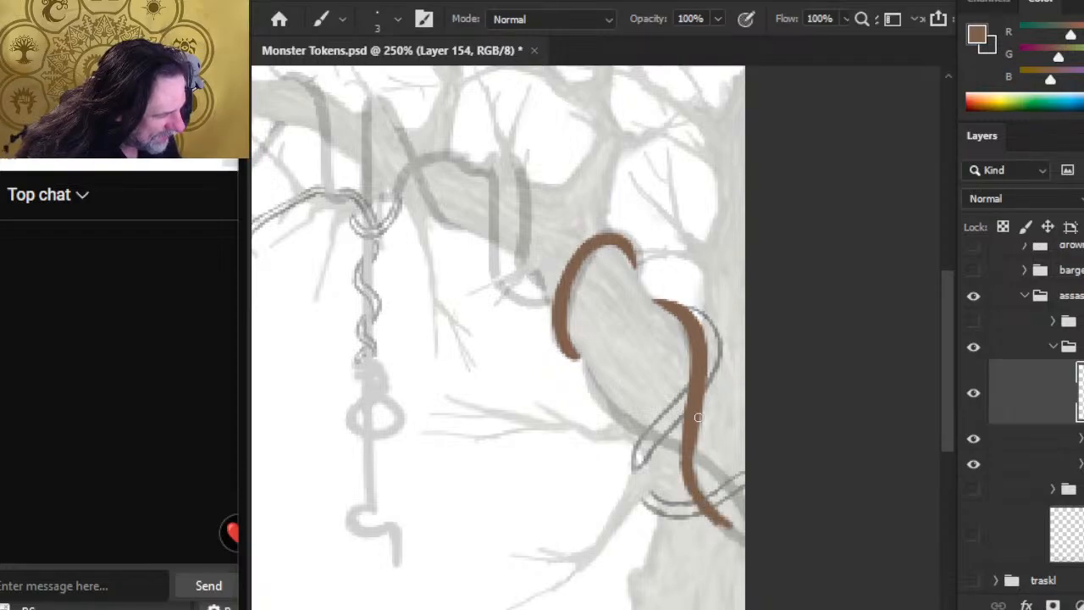
key("e")
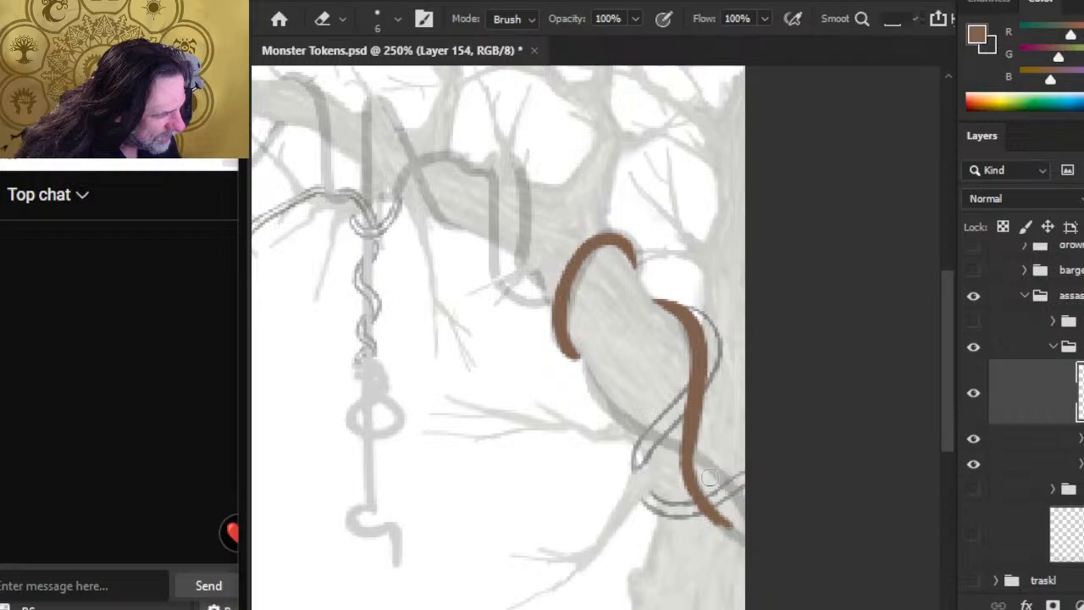
key("b")
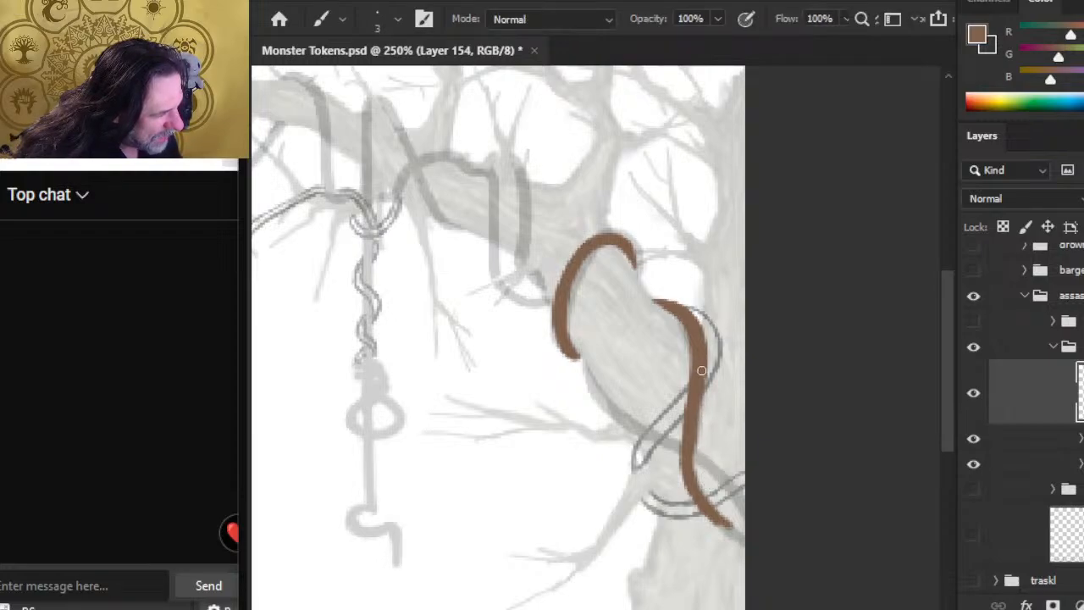
key("e")
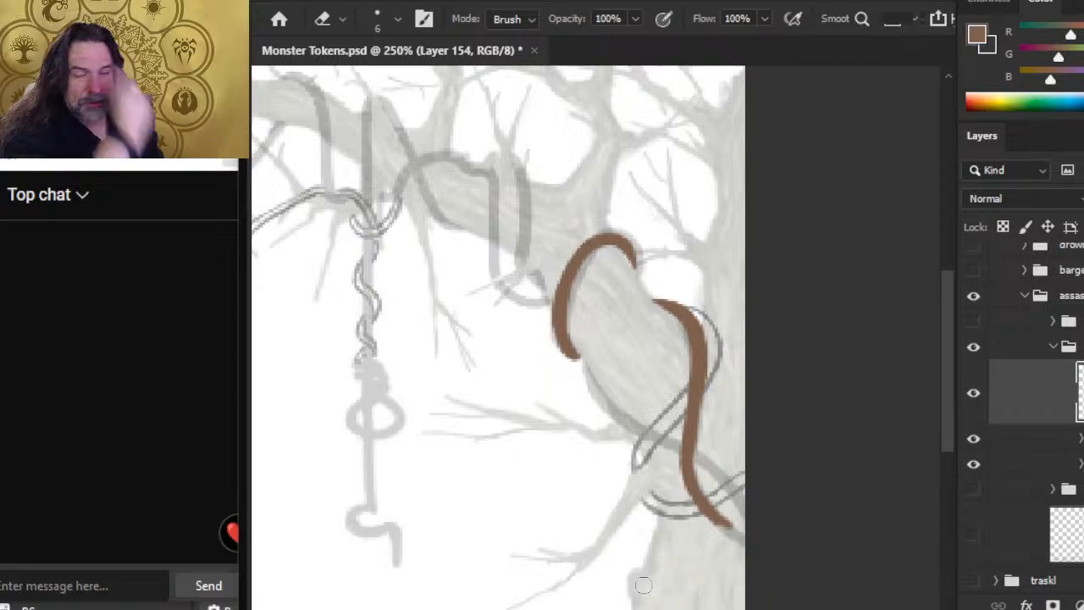
Step: Trim the inner edge of the second brown vine's middle and extend its lower end across the trunk to the canvas edge
key("b")
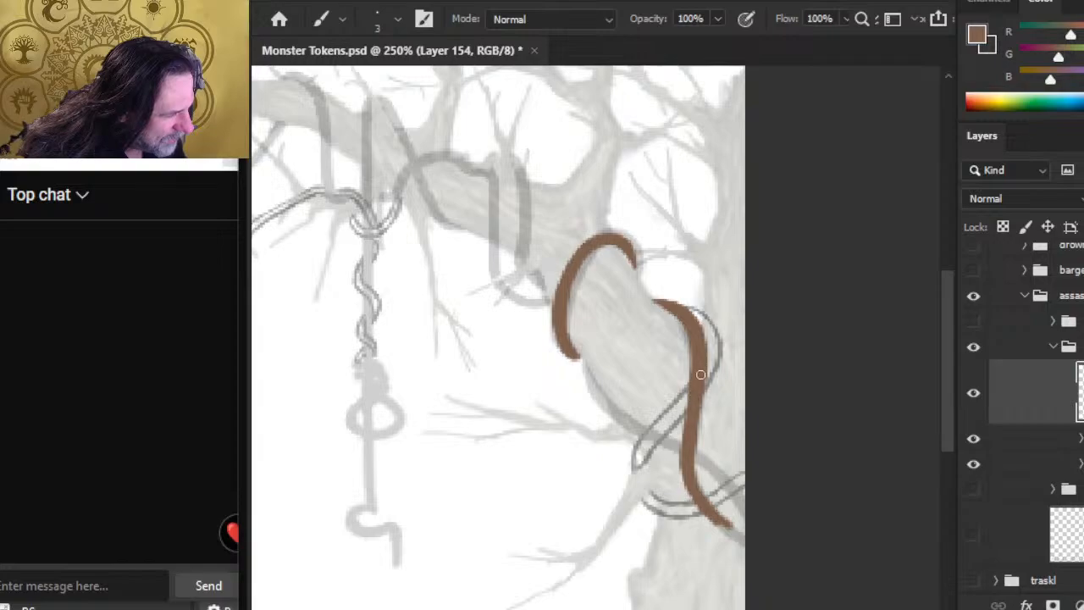
key("e")
left_click_drag(678, 356, 676, 461)
key("b")
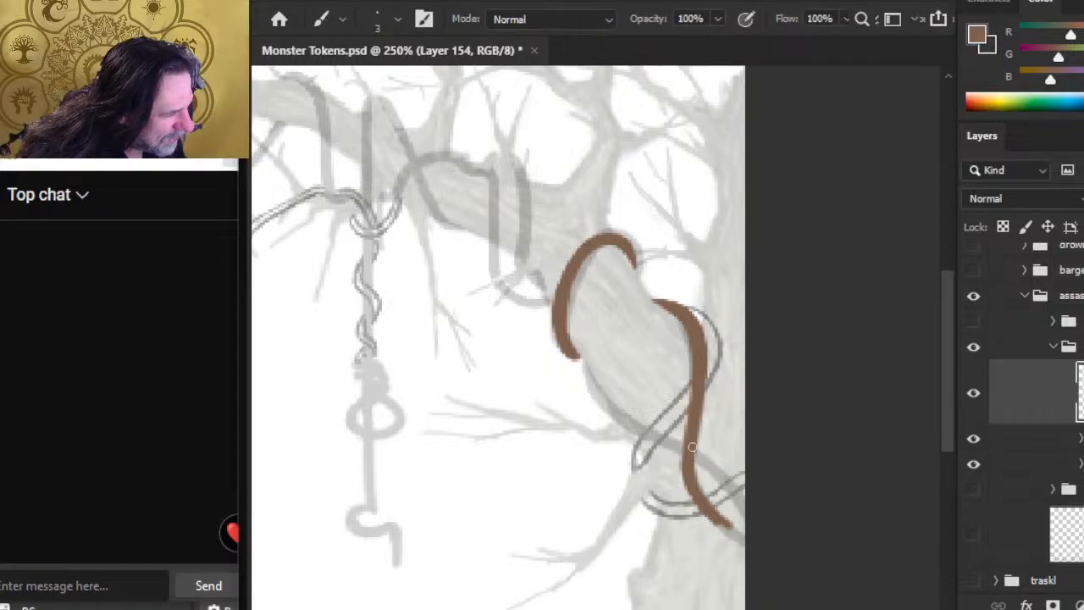
mouse_move(693, 463)
left_mouse_down()
mouse_move(697, 494)
mouse_move(733, 530)
mouse_move(703, 502)
mouse_move(740, 535)
left_mouse_up()
mouse_move(702, 501)
left_mouse_down()
mouse_move(744, 537)
mouse_move(720, 518)
mouse_move(737, 527)
left_mouse_up()
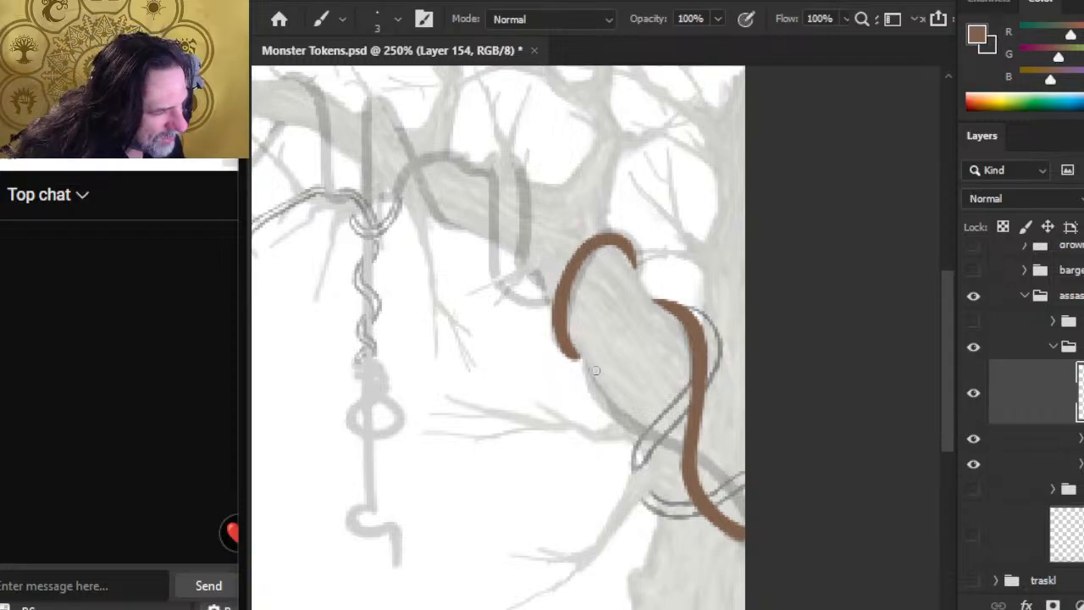
Step: Paint a third brown vine segment along the branch's underside from the first vine's lower end to the outlined coil, refining its edges
mouse_move(593, 357)
left_mouse_down()
mouse_move(592, 391)
mouse_move(621, 416)
left_mouse_up()
key("e")
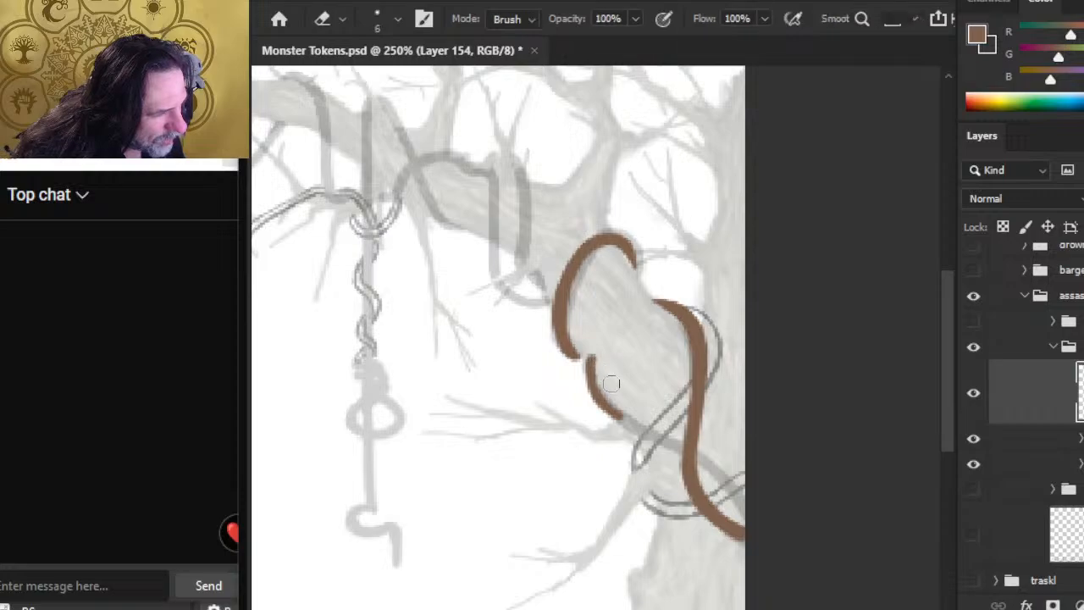
key("b")
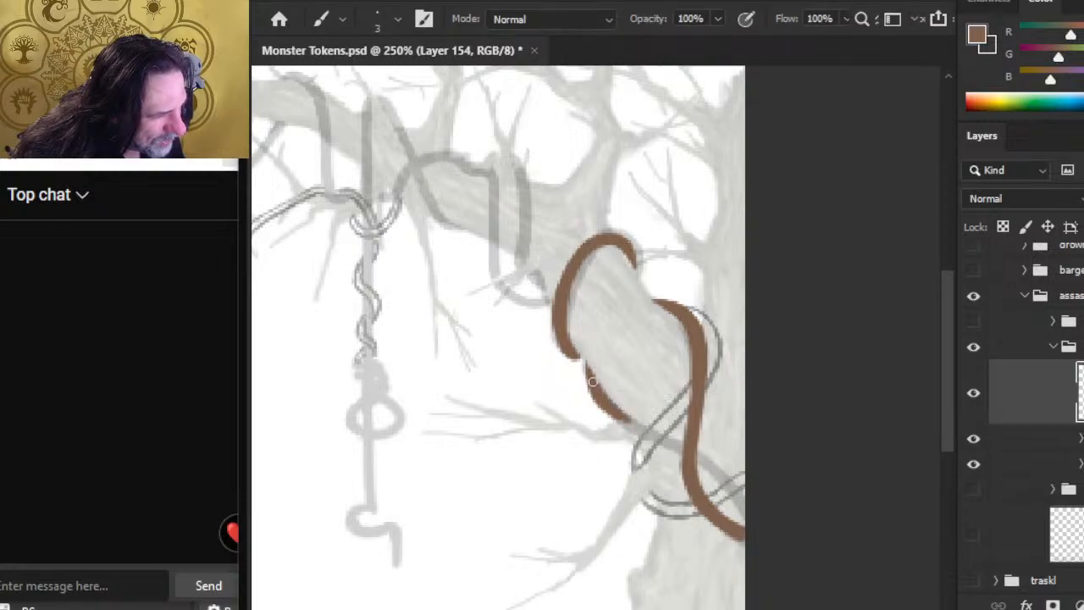
key("e")
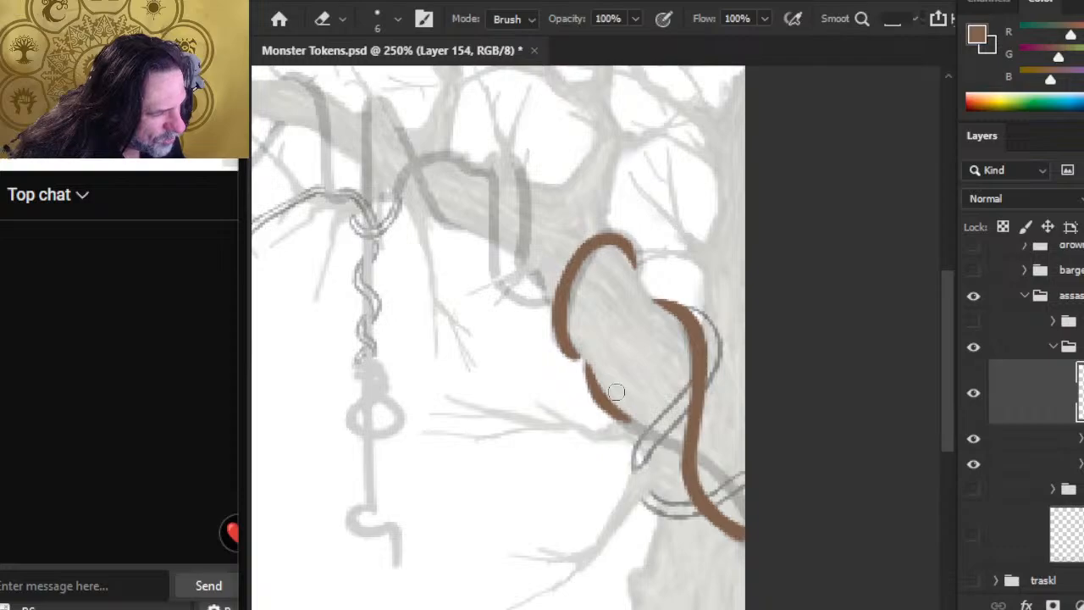
key("b")
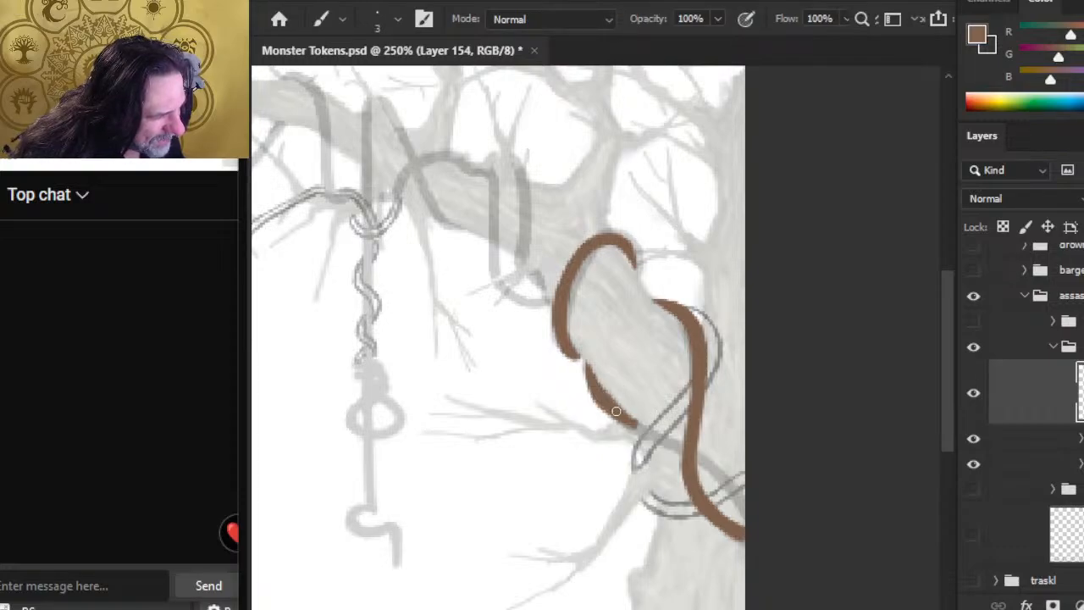
key("e")
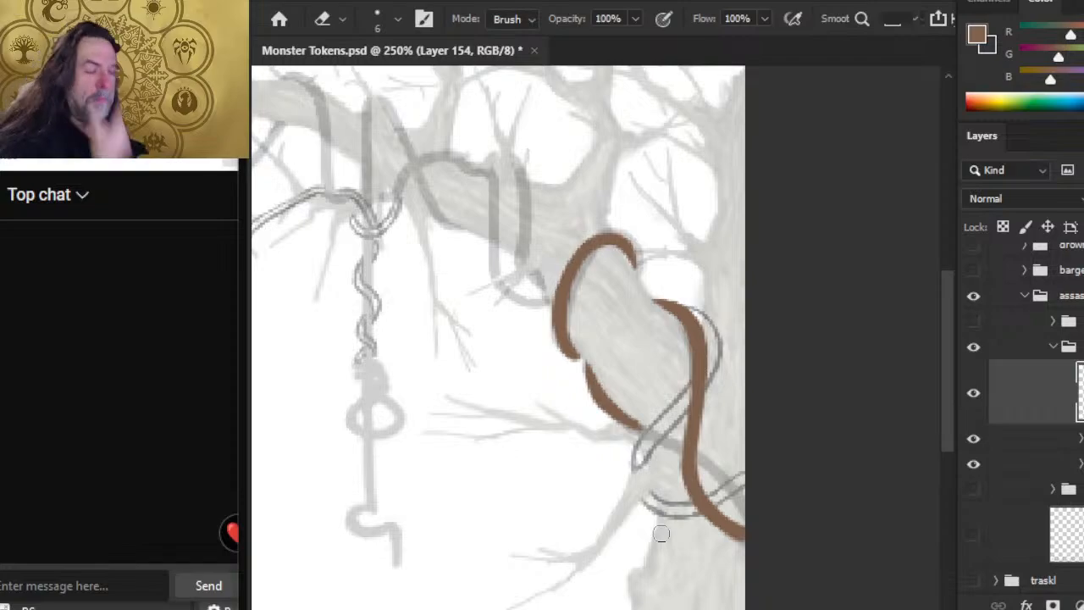
key("b")
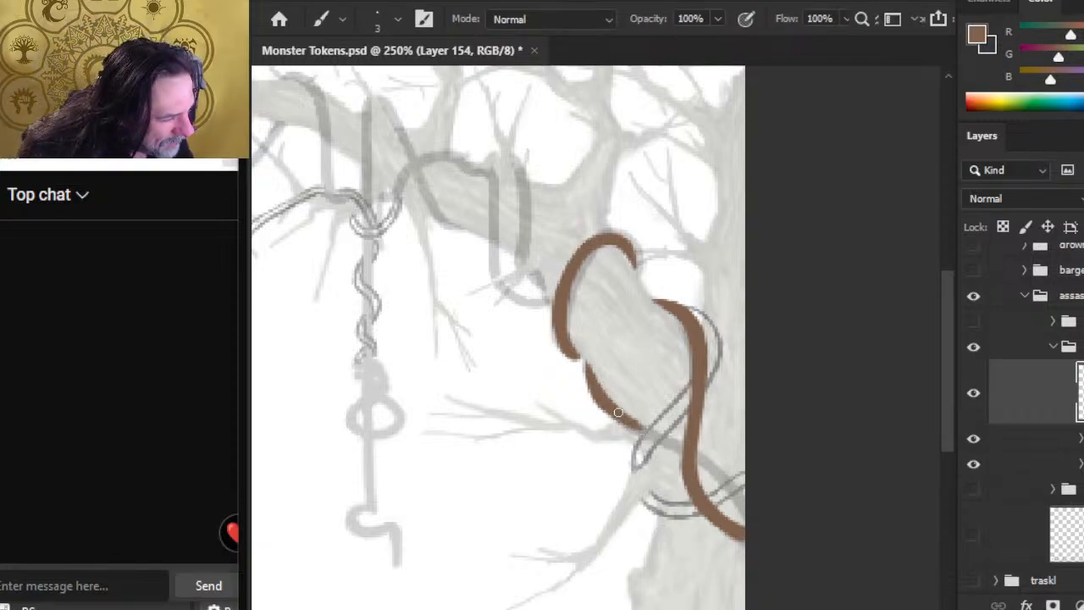
left_click_drag(619, 414, 661, 439)
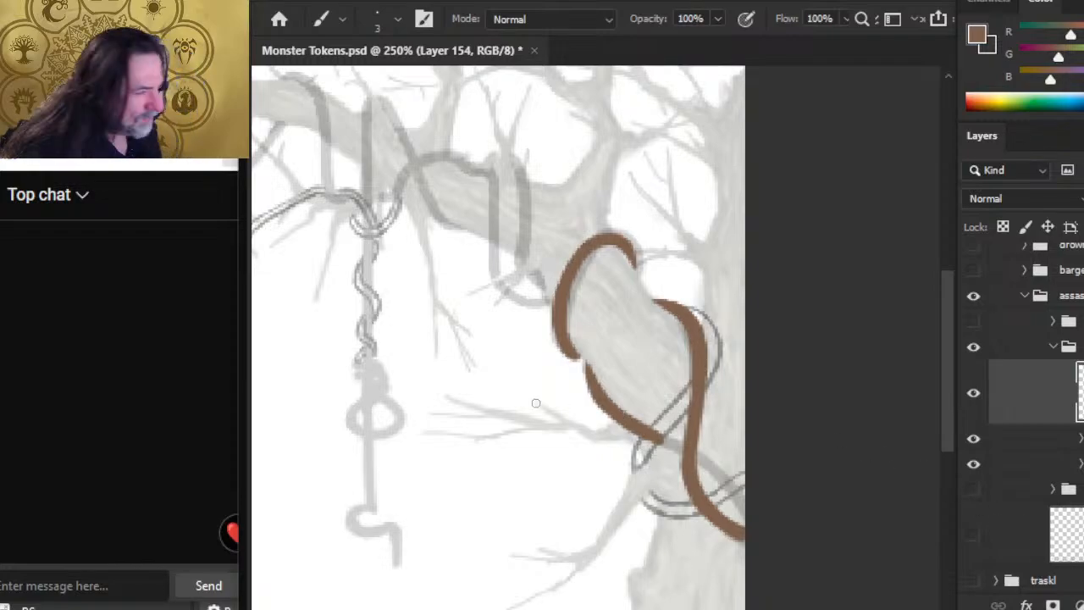
Step: Lasso the brown segment along the branch's underside and cut it to a new layer
key("l")
mouse_move(581, 361)
left_mouse_down()
mouse_move(576, 386)
mouse_move(615, 466)
mouse_move(669, 451)
left_mouse_up()
left_click_drag(609, 339, 603, 342)
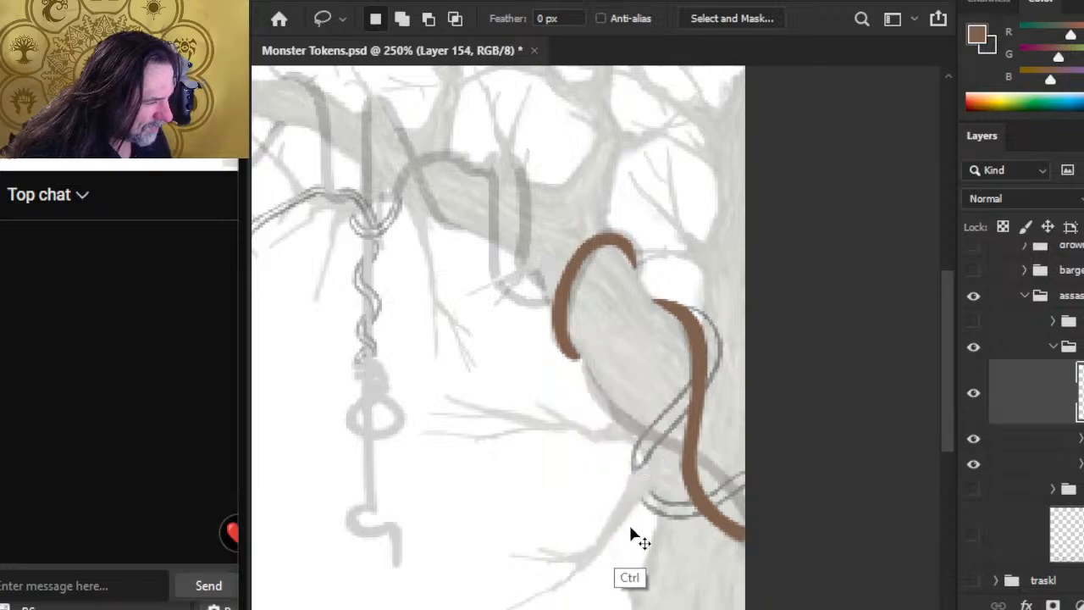
key("ctrl+shift+j")
Step: Extend the underside segment across the outlined coil to meet the long brown vine on the trunk, and refine its edge
key("b")
mouse_move(655, 436)
left_mouse_down()
mouse_move(674, 447)
mouse_move(677, 431)
left_mouse_up()
key("e")
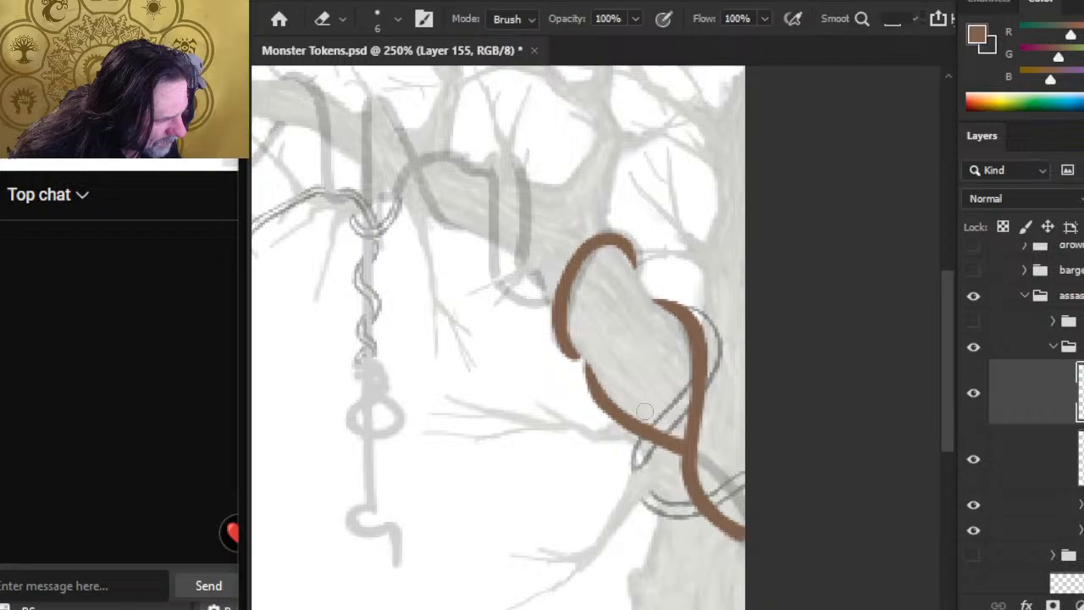
key("b")
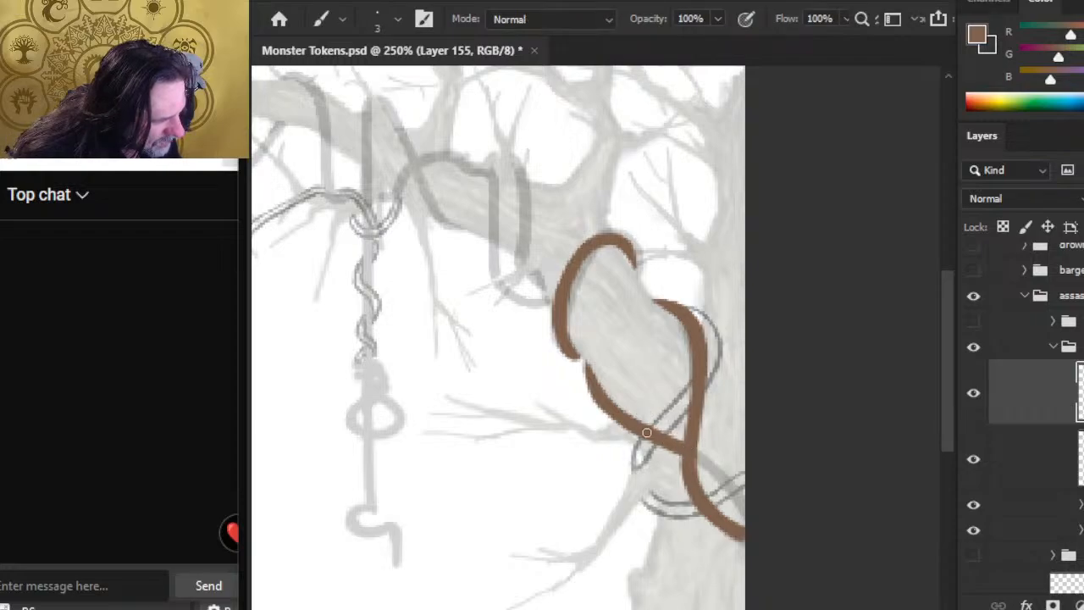
Step: Extend the brown underside segment past its crossing with the long vine to the canvas edge, and clean up its edges
key("e")
key("b")
left_click_drag(695, 452, 749, 523)
mouse_move(725, 481)
left_mouse_down()
mouse_move(742, 504)
mouse_move(743, 514)
mouse_move(726, 513)
mouse_move(737, 527)
left_mouse_up()
key("e")
key("b")
key("e")
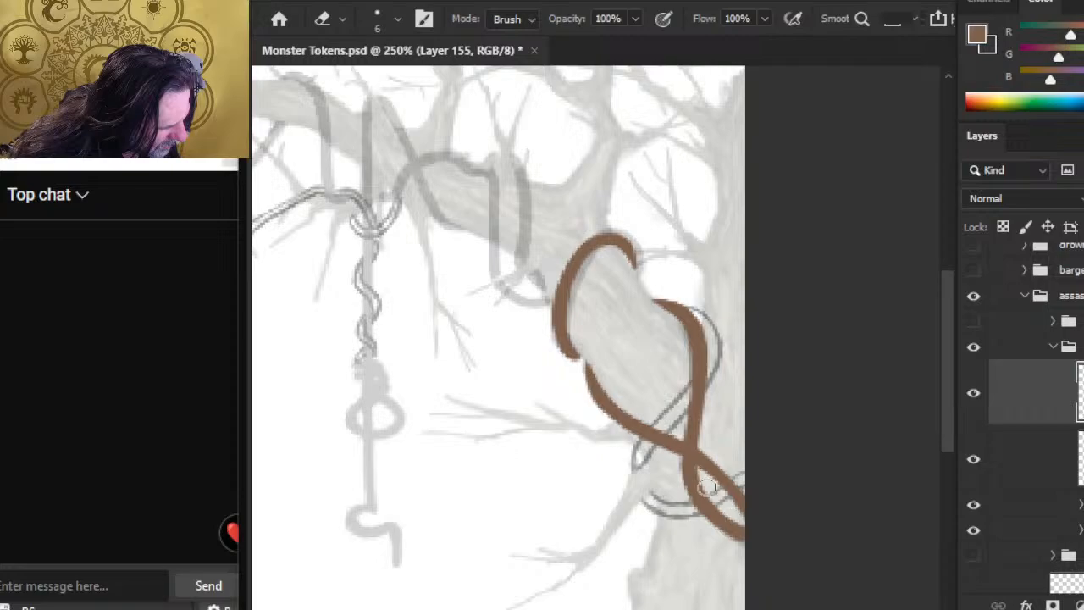
key("b")
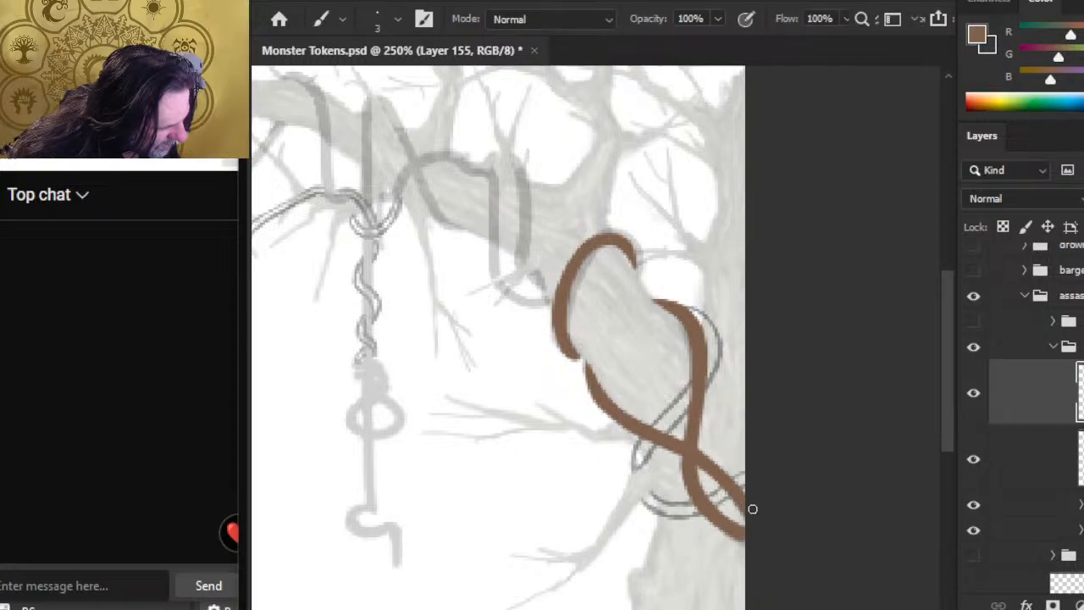
key("e")
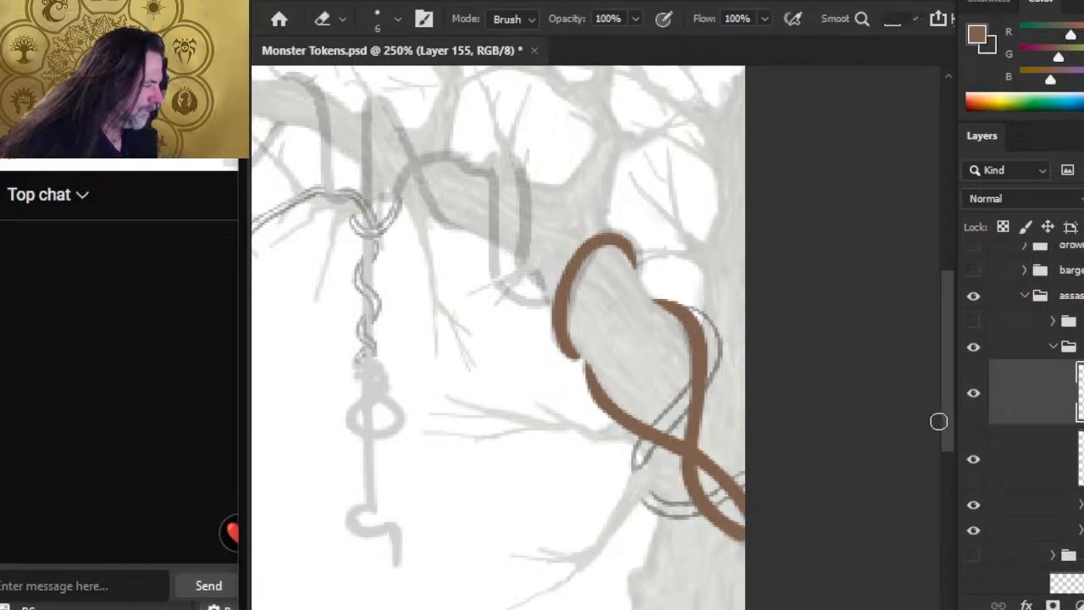
Step: Add a new layer and paint a brown diagonal stroke along the outlined coil across the crossing vines, down to its lower tip
left_click_drag(444, 356, 477, 331)
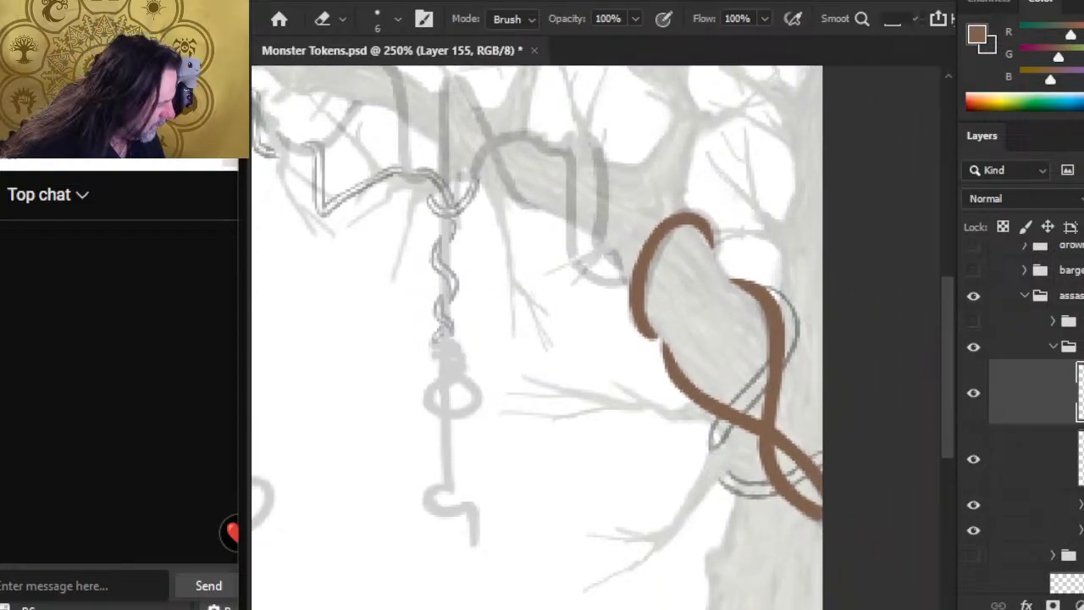
left_click(1083, 604)
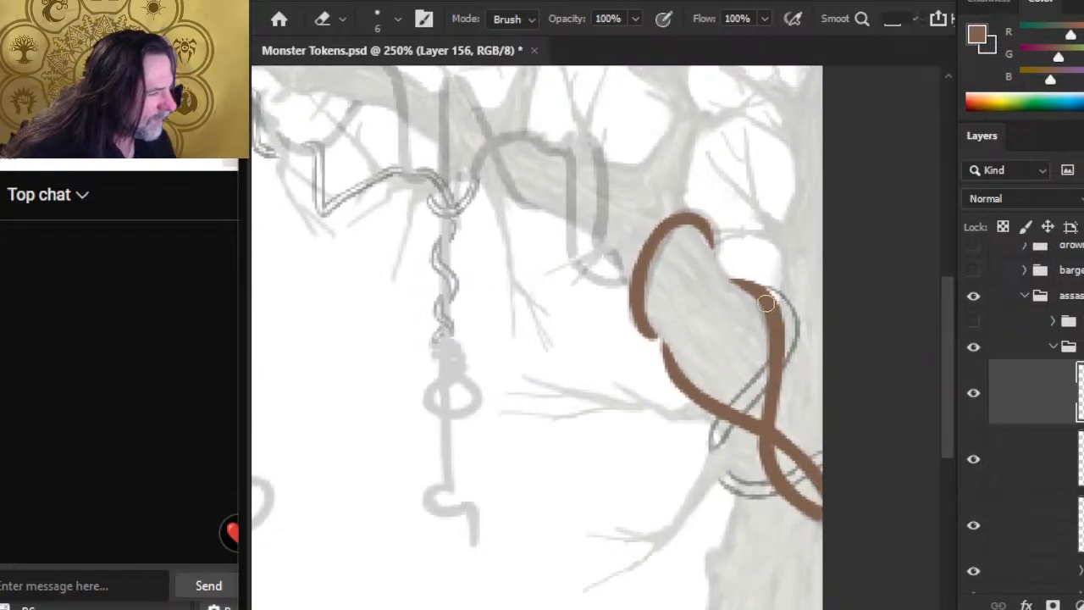
key("b")
key("e")
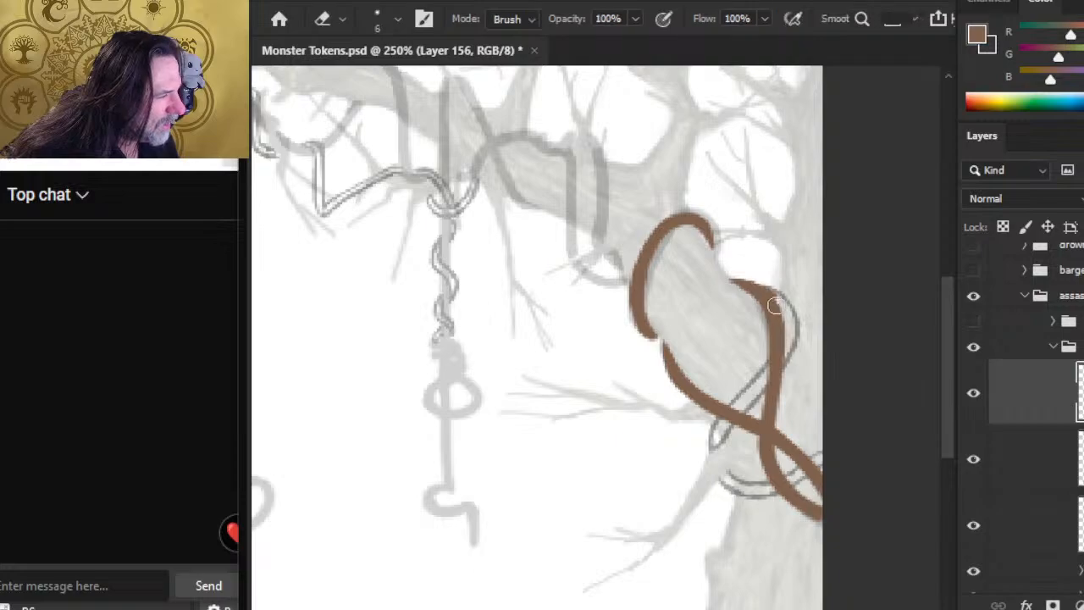
key("b")
mouse_move(756, 386)
left_mouse_down()
mouse_move(702, 455)
mouse_move(753, 395)
left_mouse_up()
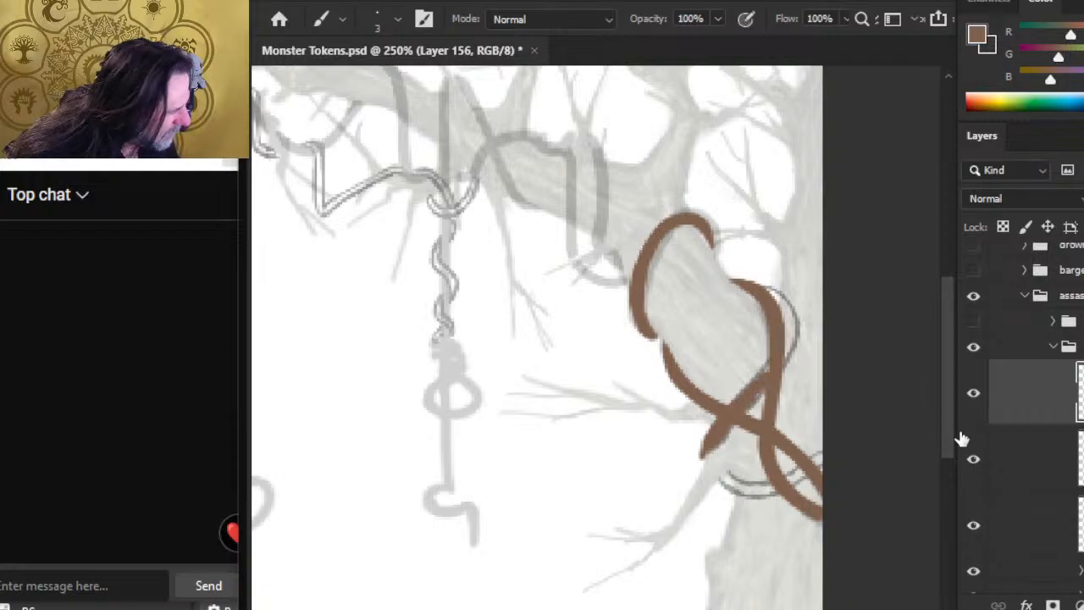
Step: Hide the two layers holding the other brown vines and extend the diagonal stroke up to the coil's outer bend
left_click(973, 458)
left_click(973, 524)
mouse_move(780, 372)
left_mouse_down()
mouse_move(778, 362)
mouse_move(766, 368)
mouse_move(783, 366)
left_mouse_up()
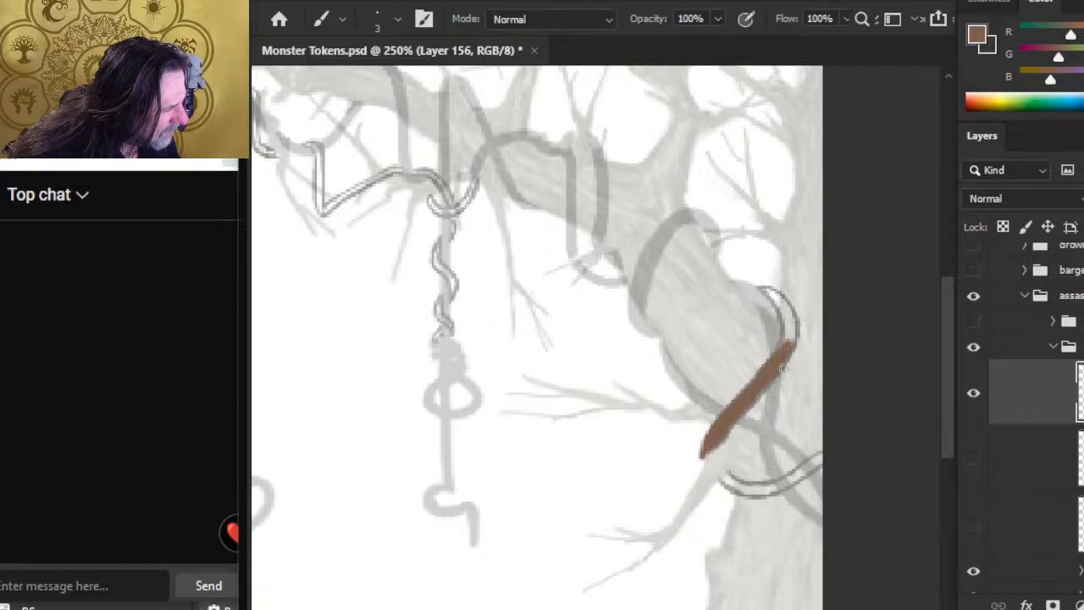
key("e")
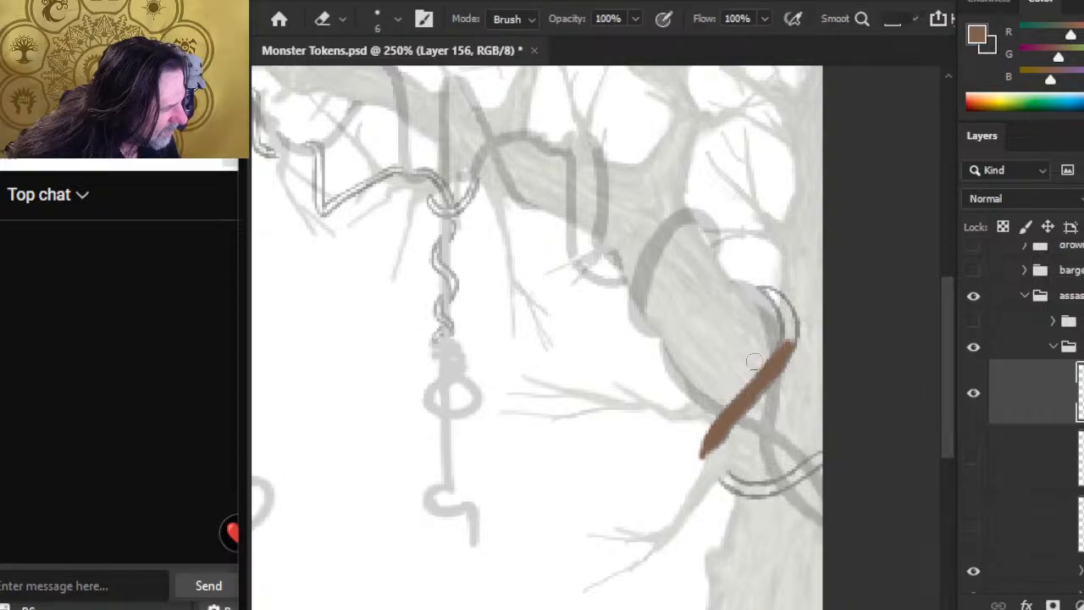
key("b")
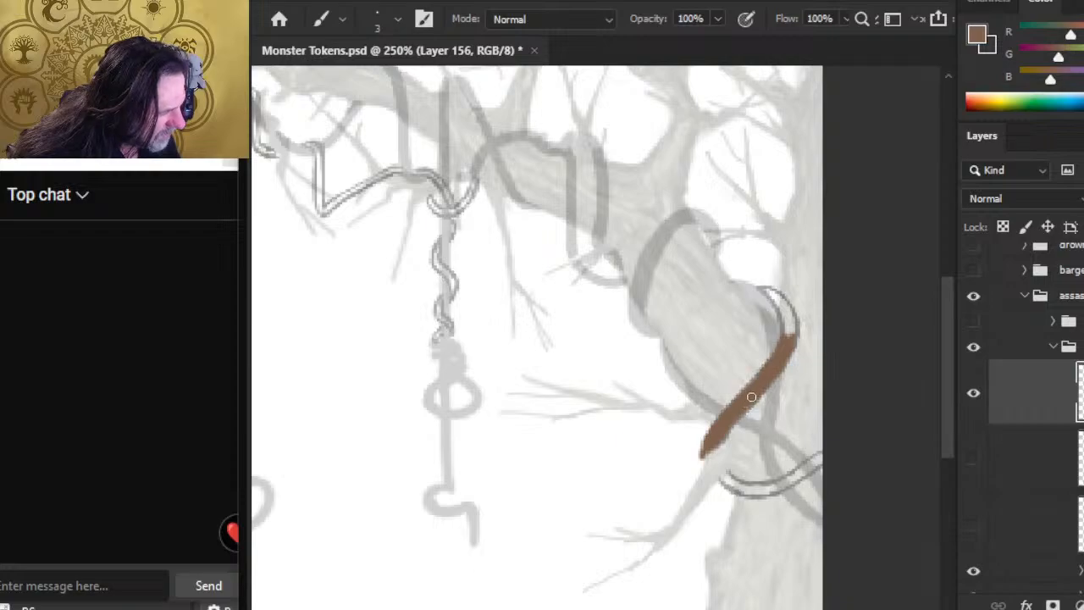
Step: Trim the edges of the diagonal coil stroke, narrow its lower end and repaint the tip
key("e")
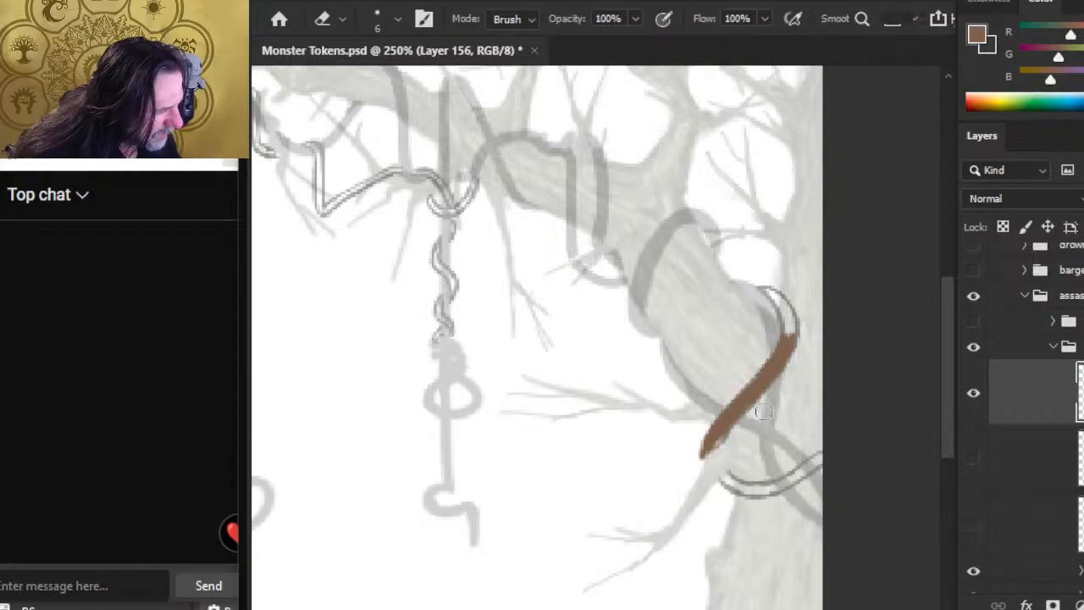
key("b")
key("e")
mouse_move(722, 393)
left_mouse_down()
mouse_move(705, 444)
mouse_move(717, 397)
left_mouse_up()
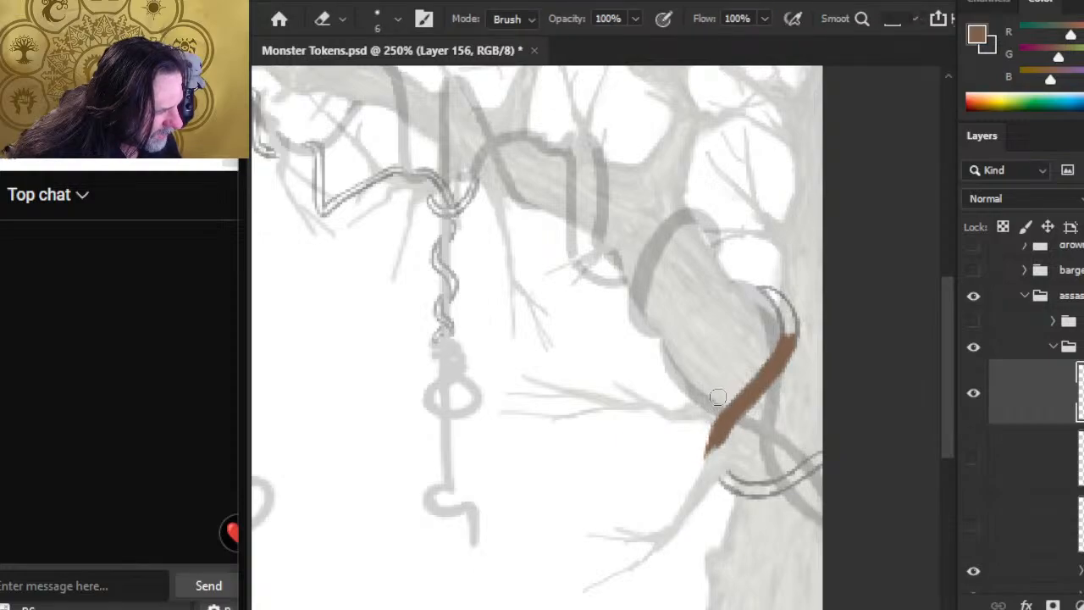
key("b")
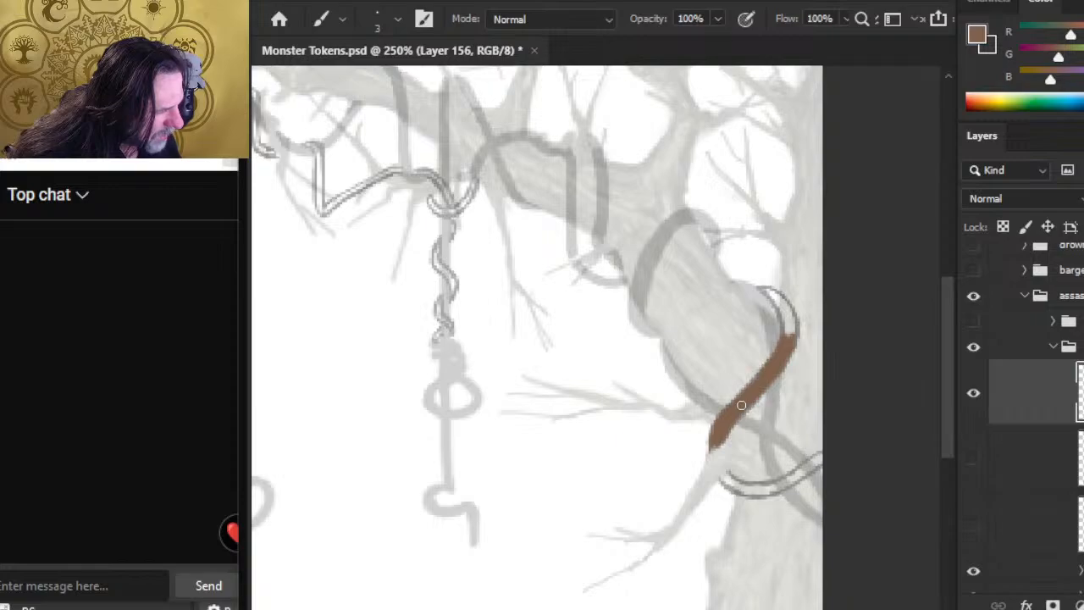
key("e")
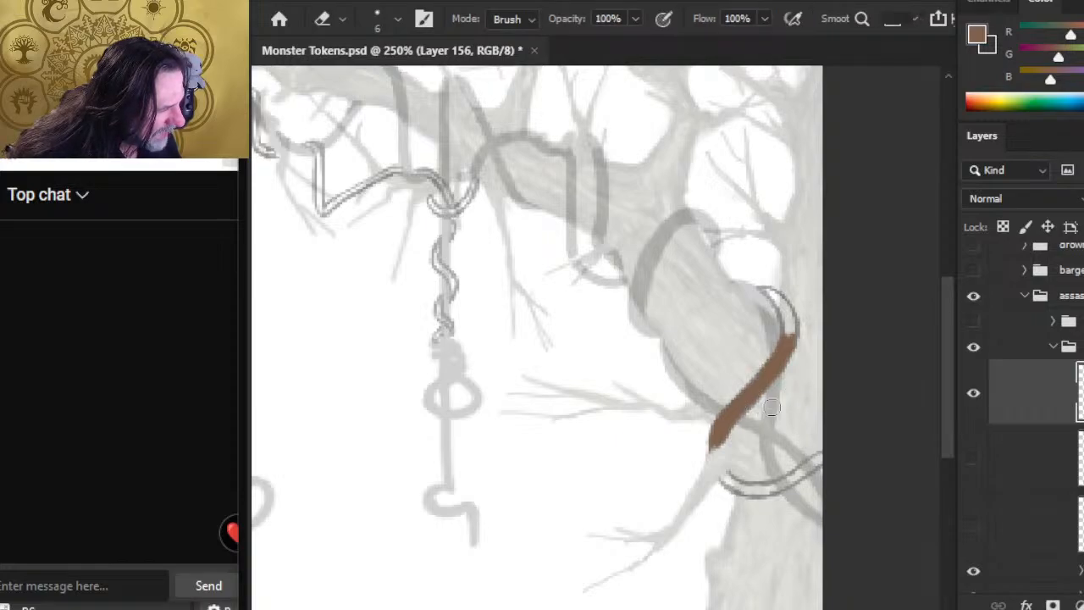
key("b")
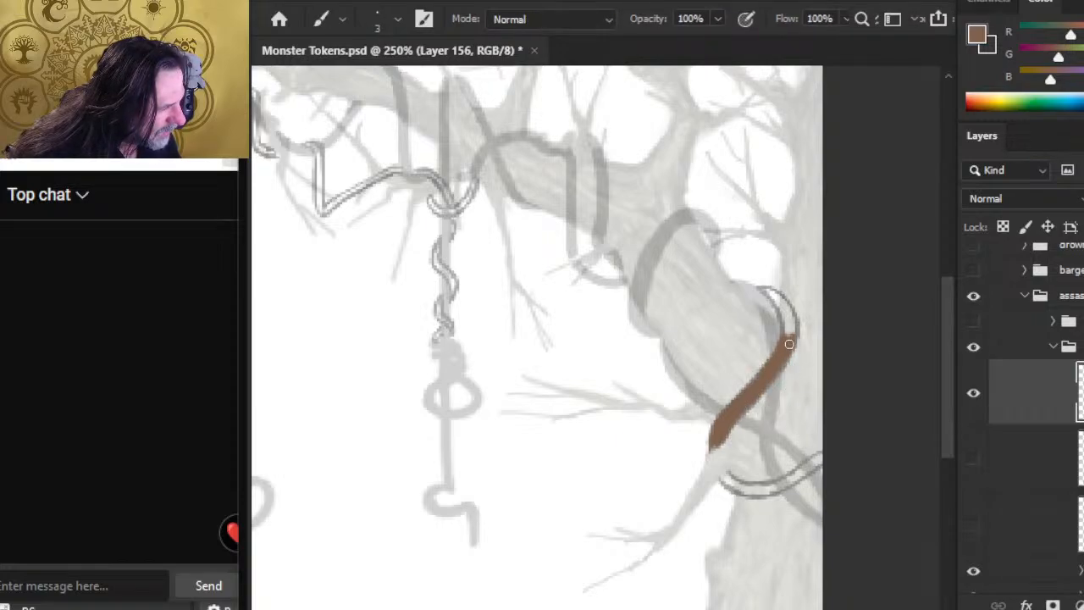
key("e")
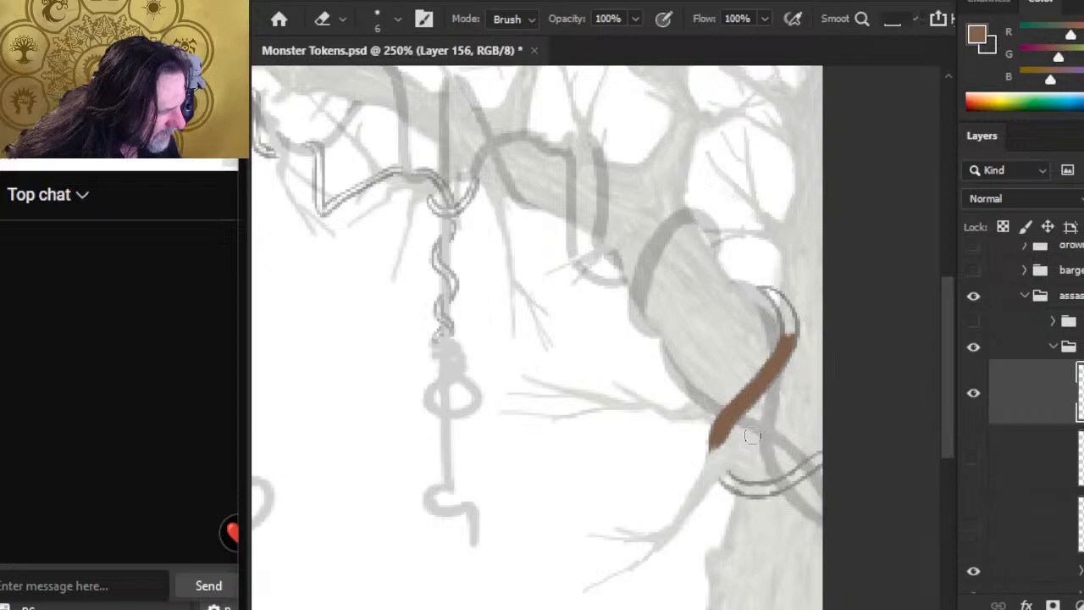
key("b")
left_click_drag(707, 454, 718, 430)
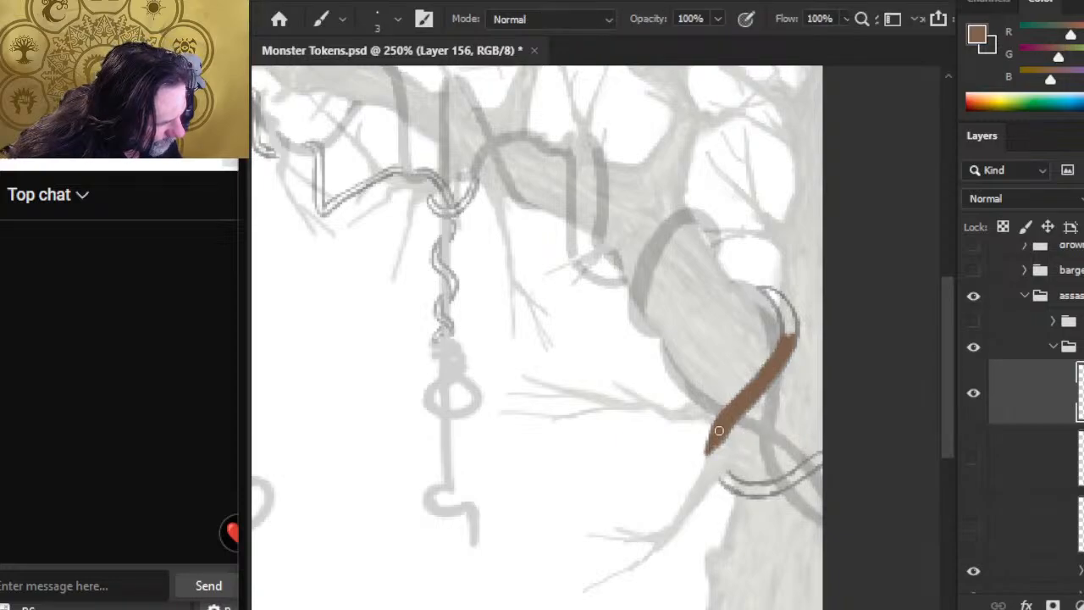
Step: Smooth both sides of the diagonal coil stroke with alternating Brush and Eraser touches, filling out its lower tip and upper end
key("e")
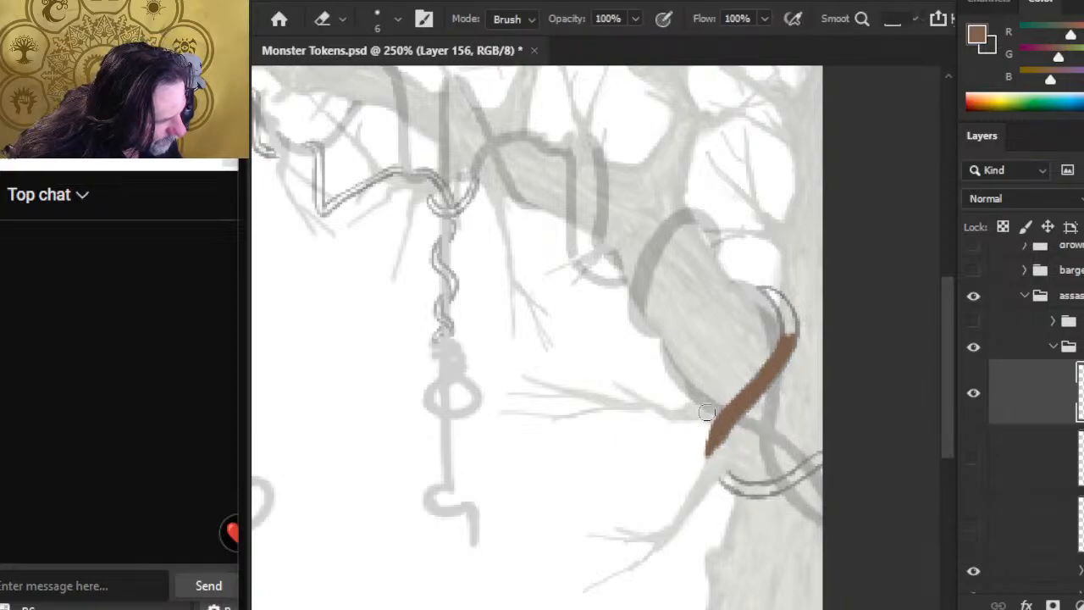
key("b")
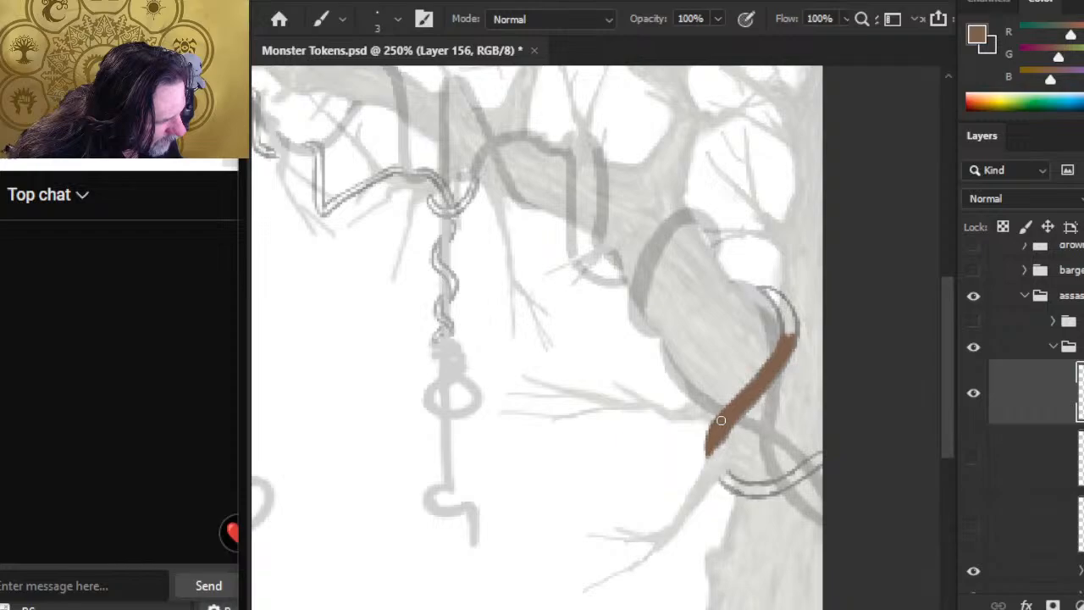
key("e")
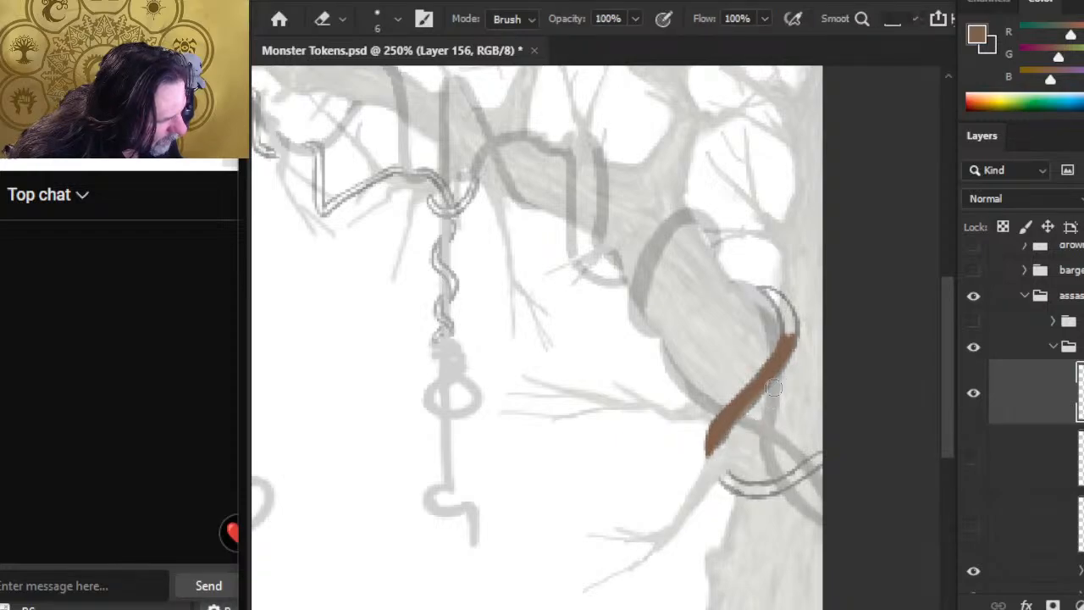
key("b")
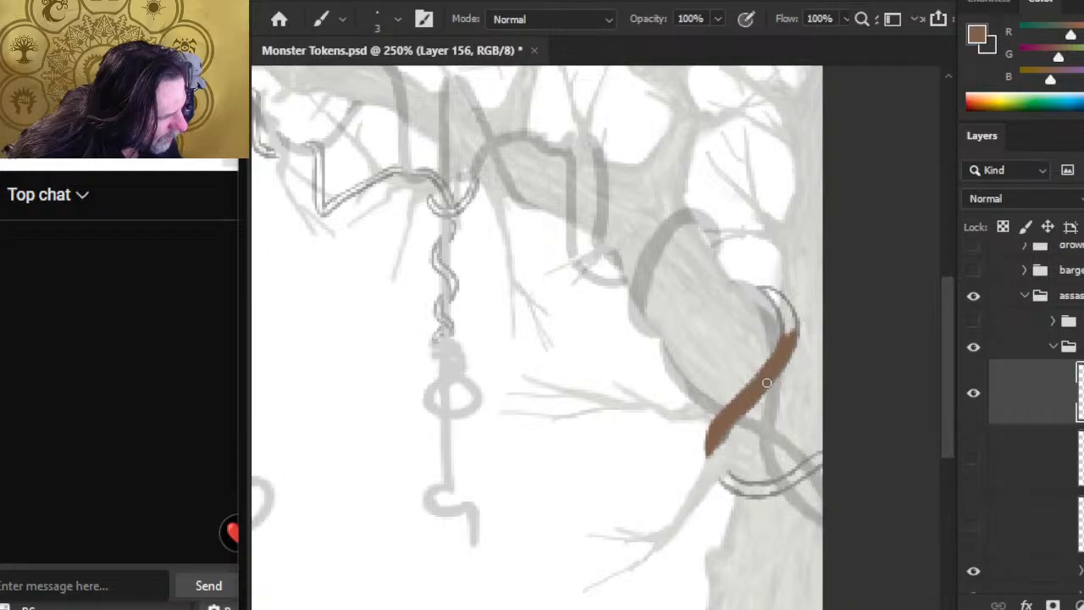
key("e")
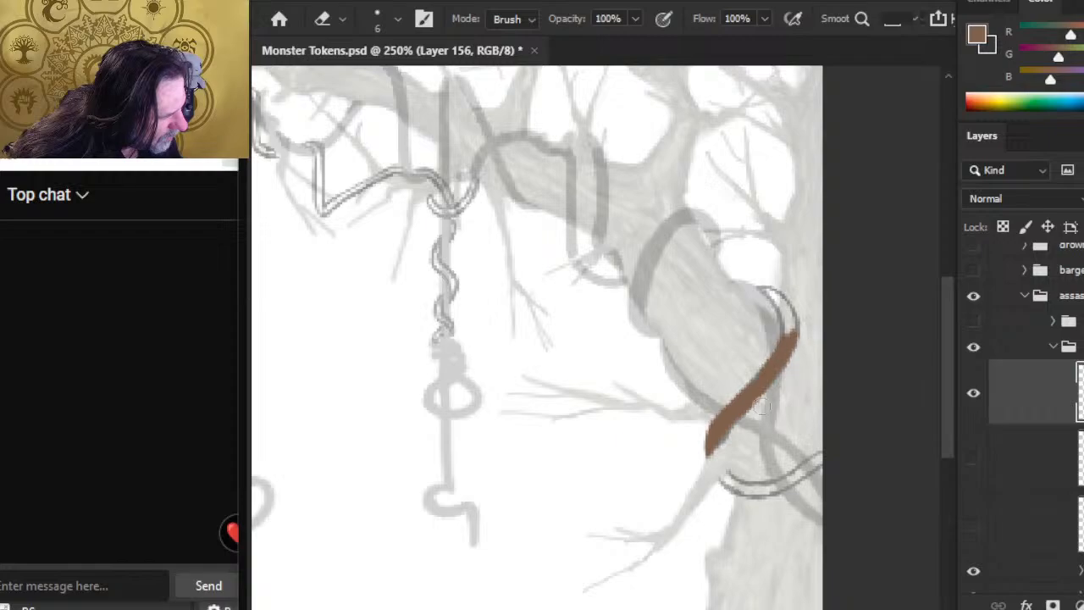
key("b")
key("e")
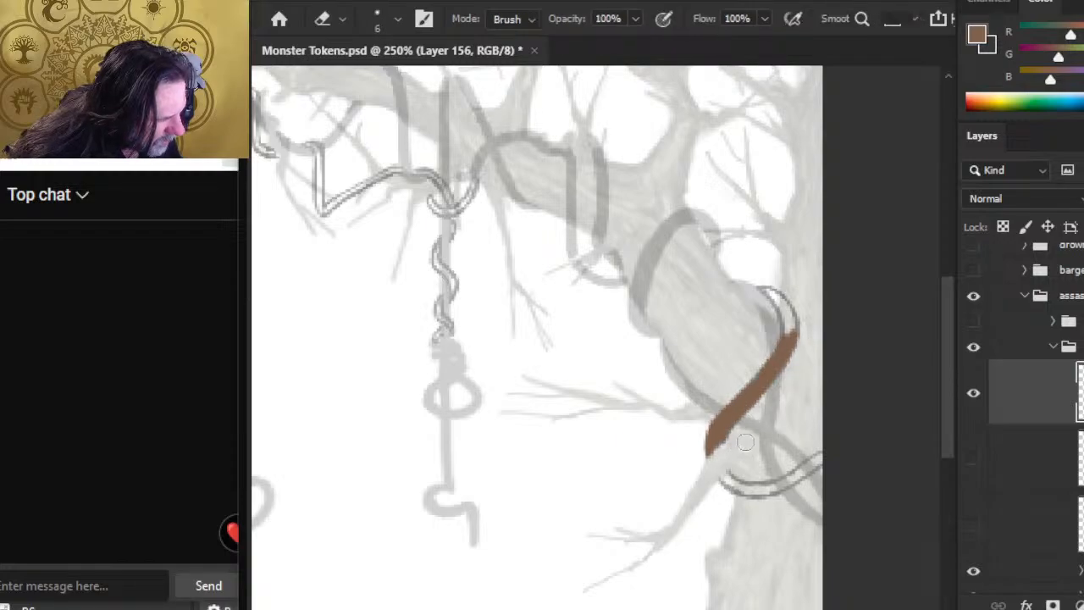
key("b")
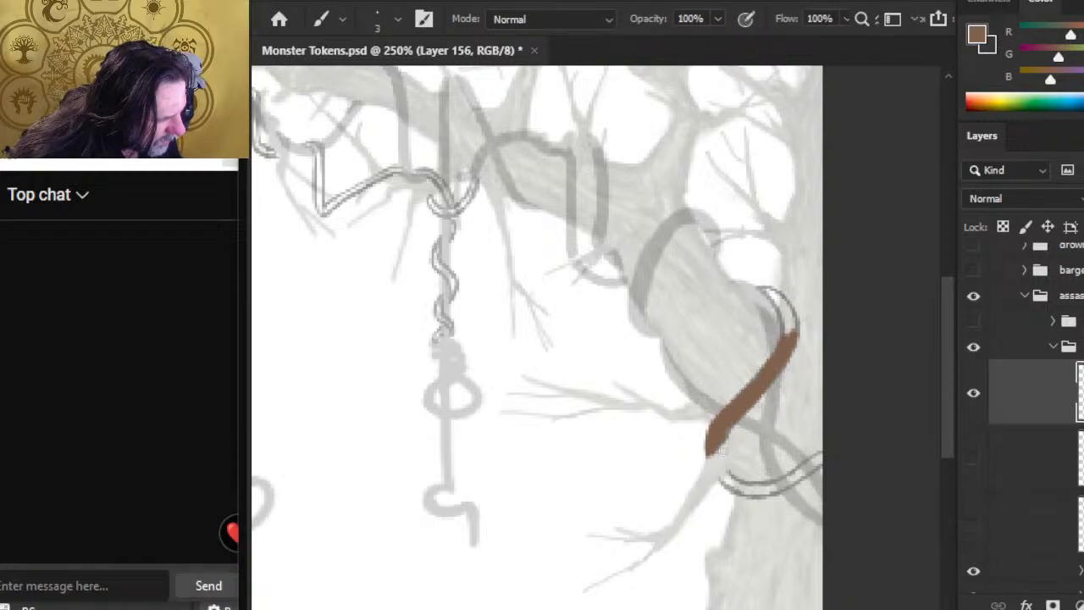
Step: Paint the coil's upper curve in brown from the diagonal stroke around to the branch's upper edge, and trim its inner side
mouse_move(702, 404)
left_mouse_down()
mouse_move(643, 431)
mouse_move(605, 431)
left_mouse_up()
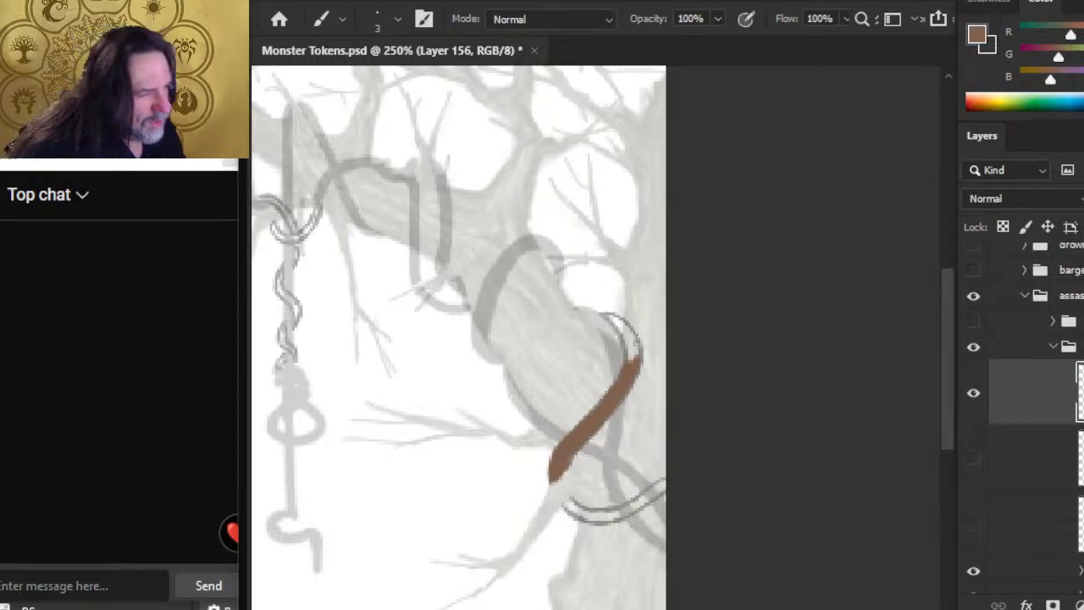
mouse_move(631, 335)
left_mouse_down()
mouse_move(604, 314)
mouse_move(634, 359)
left_mouse_up()
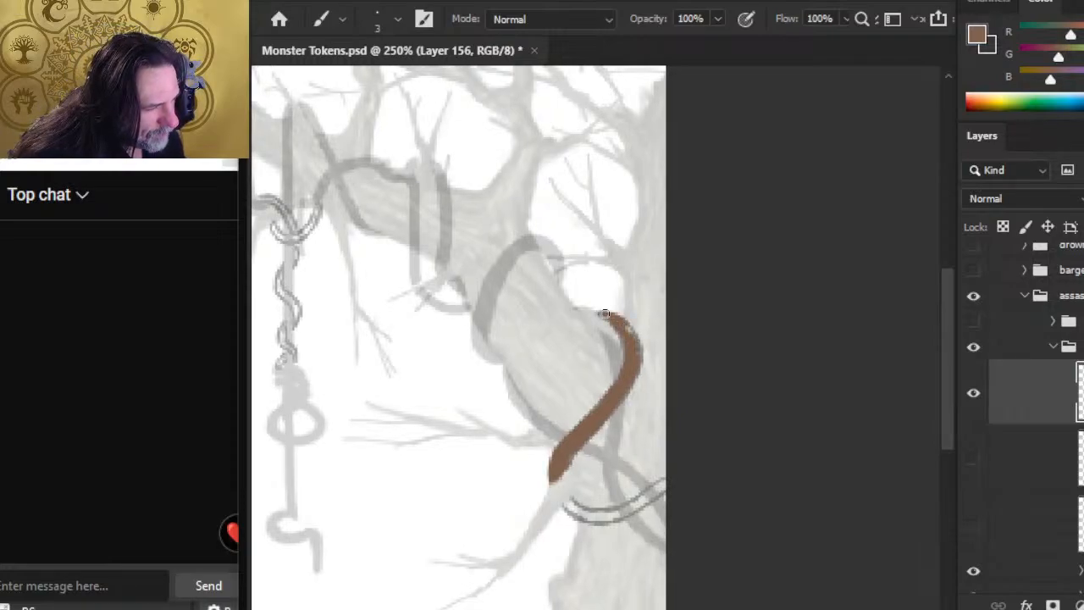
mouse_move(605, 315)
left_mouse_down()
mouse_move(632, 331)
mouse_move(604, 320)
mouse_move(613, 334)
mouse_move(596, 311)
left_mouse_up()
key("e")
key("b")
key("e")
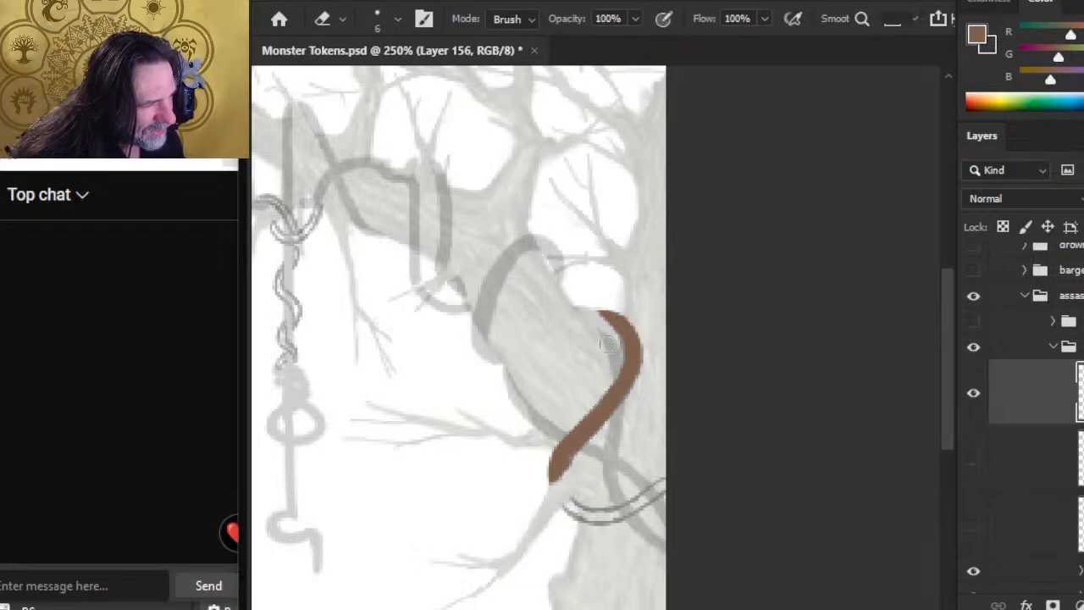
Step: Refine the upper curve's thickness and the tip where it meets the branch, alternating Brush and Eraser
key("b")
key("e")
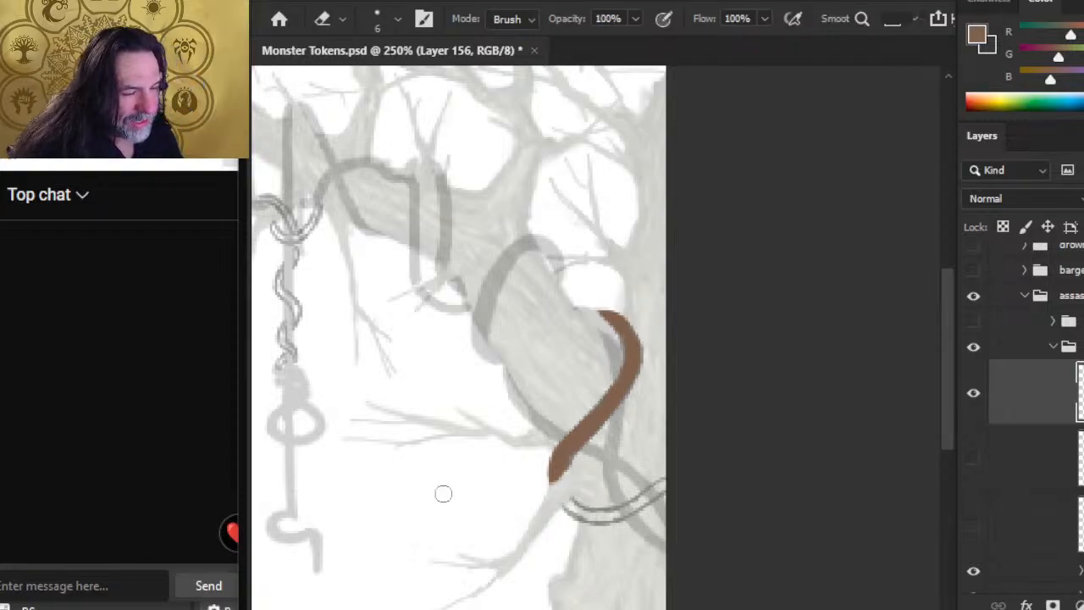
key("b")
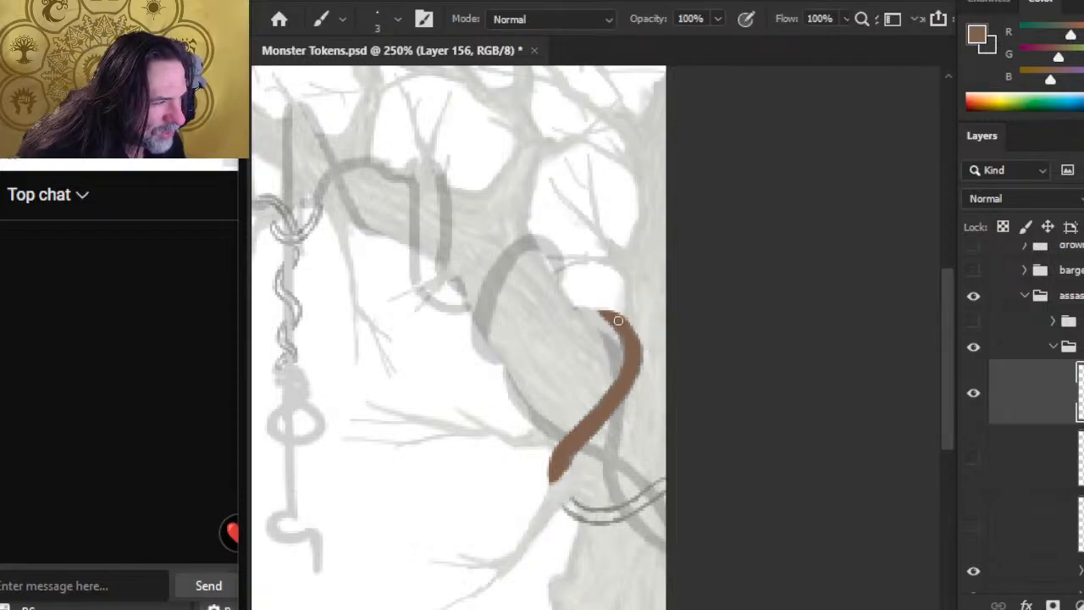
key("e")
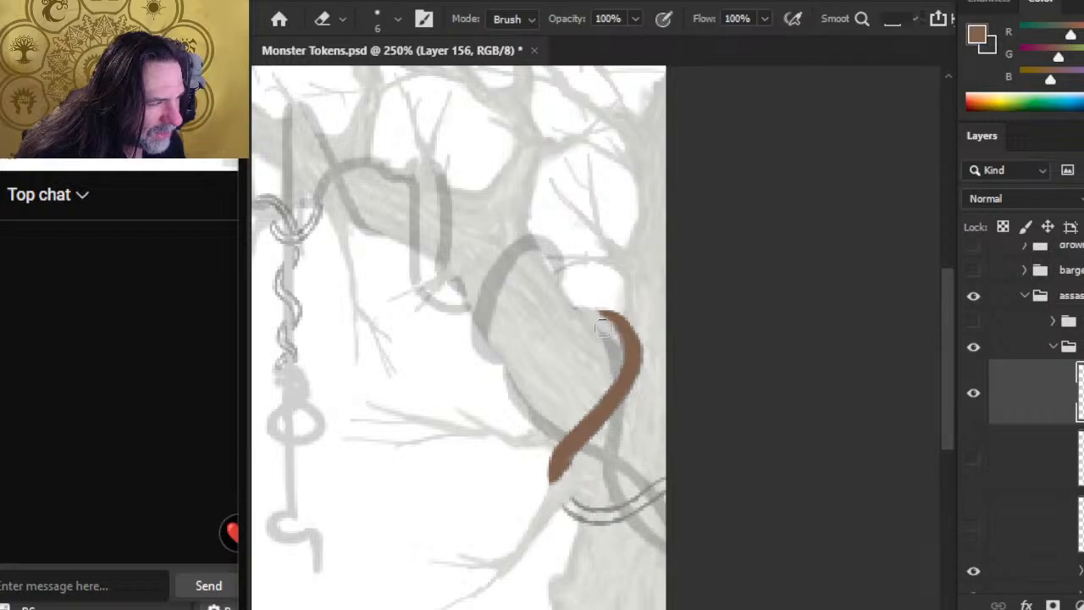
key("b")
left_click_drag(618, 323, 638, 347)
key("e")
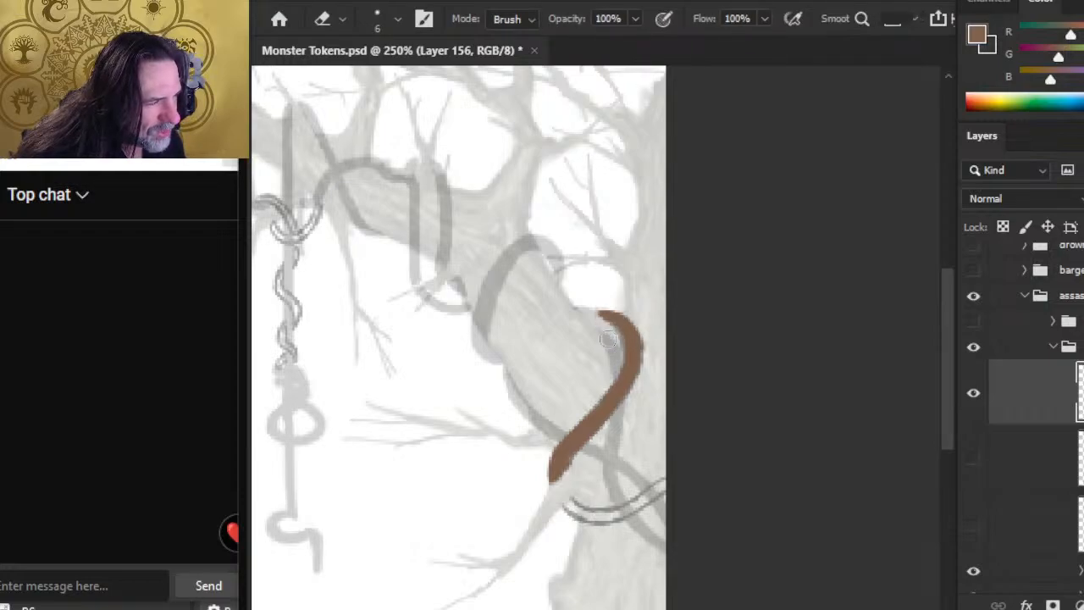
key("b")
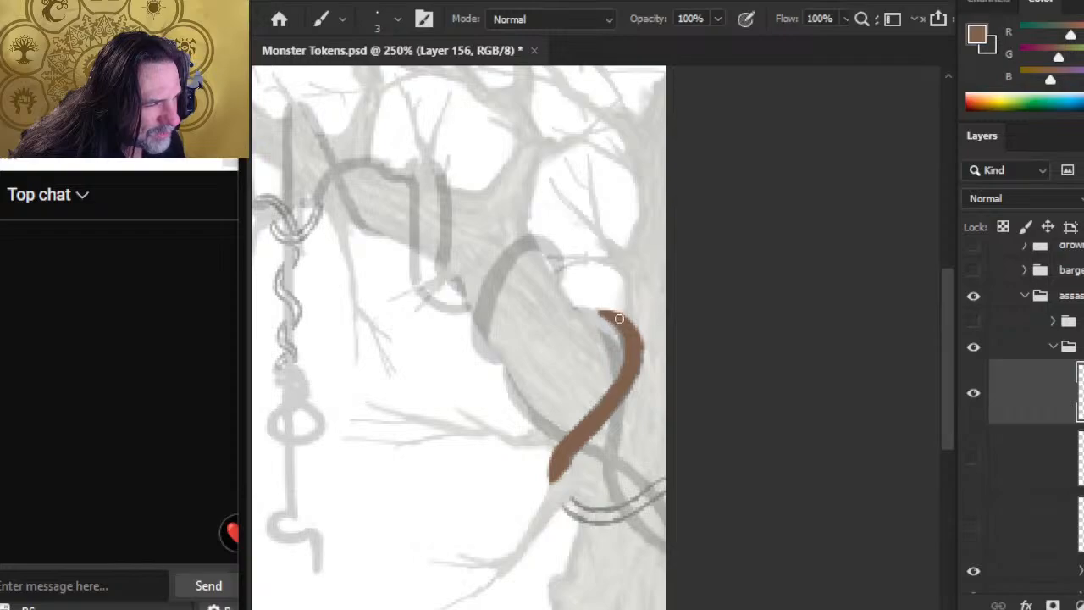
key("e")
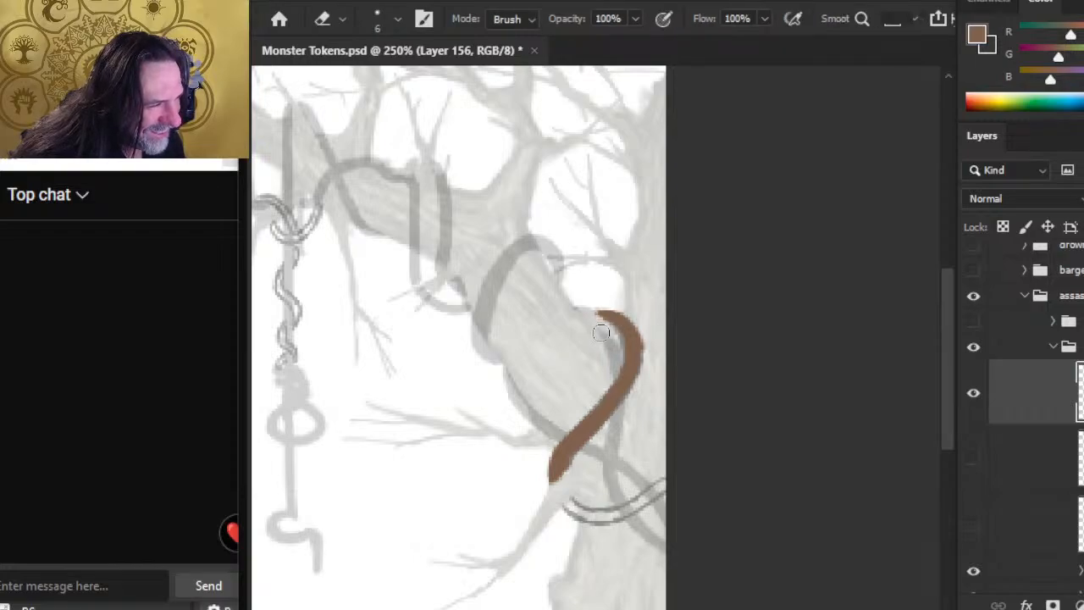
key("b")
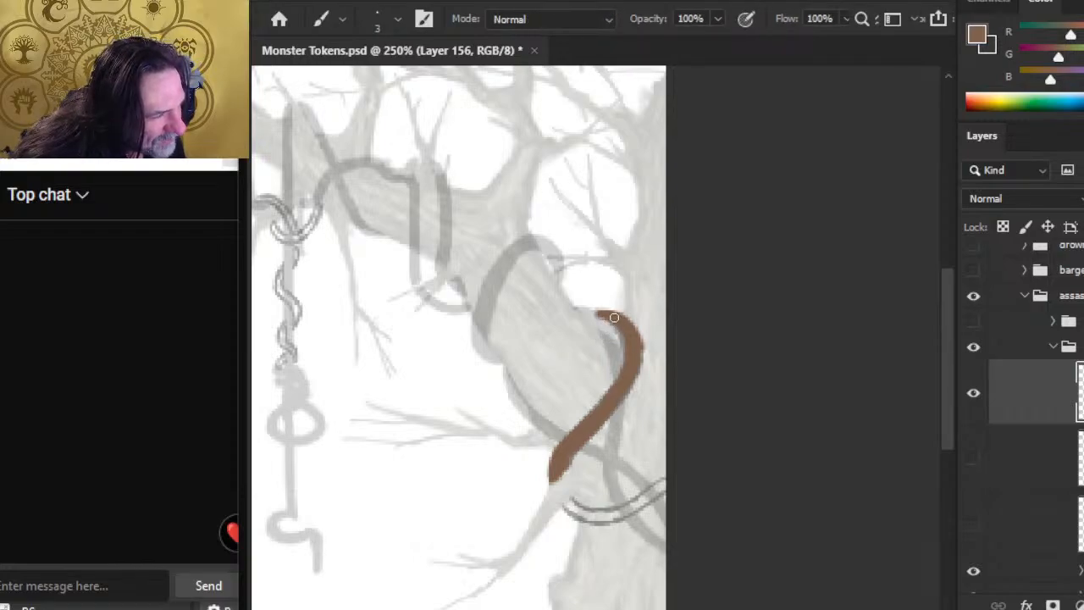
key("e")
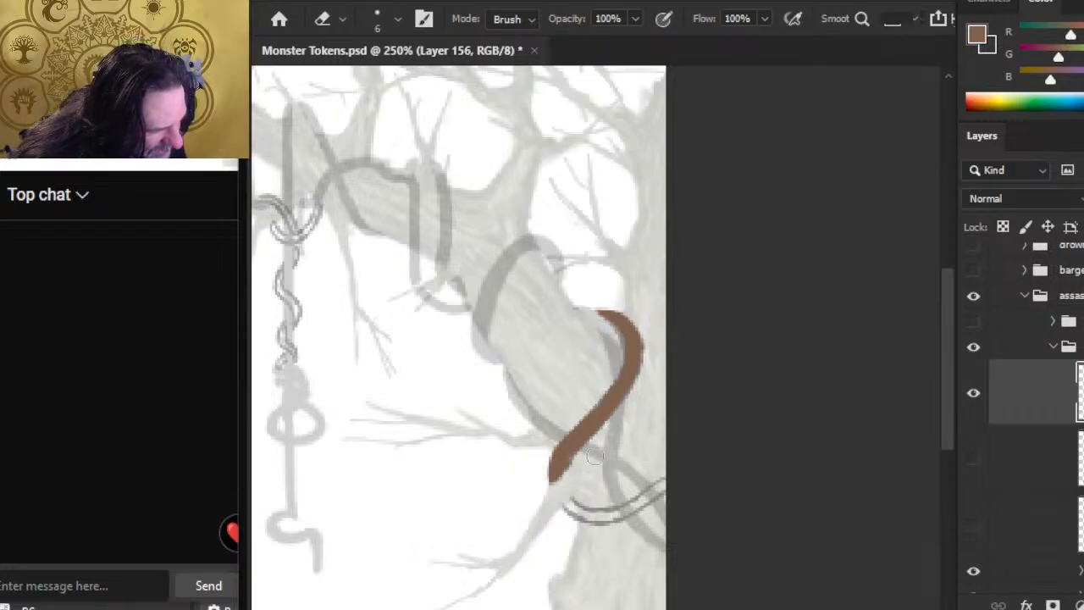
Step: Paint a small brown spot where the sketched vine re-emerges below the side branch
key("b")
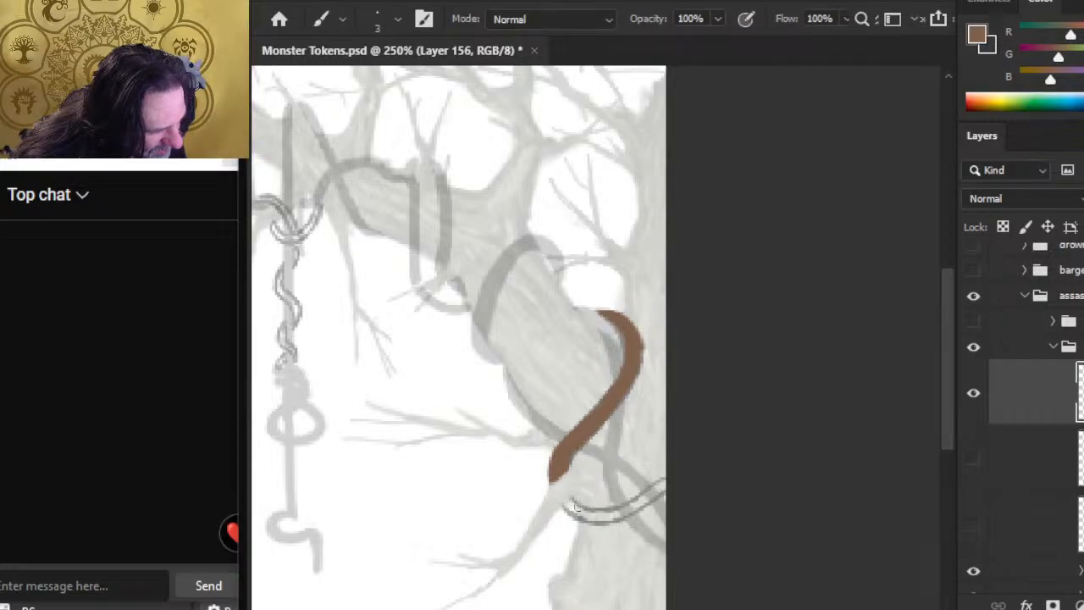
left_click_drag(580, 508, 579, 504)
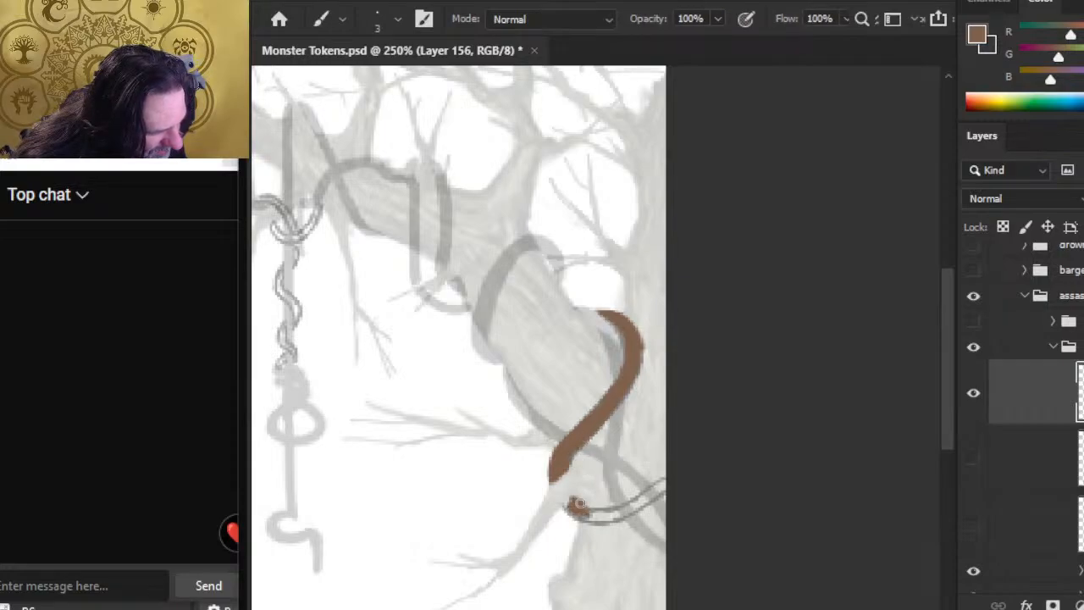
key("e")
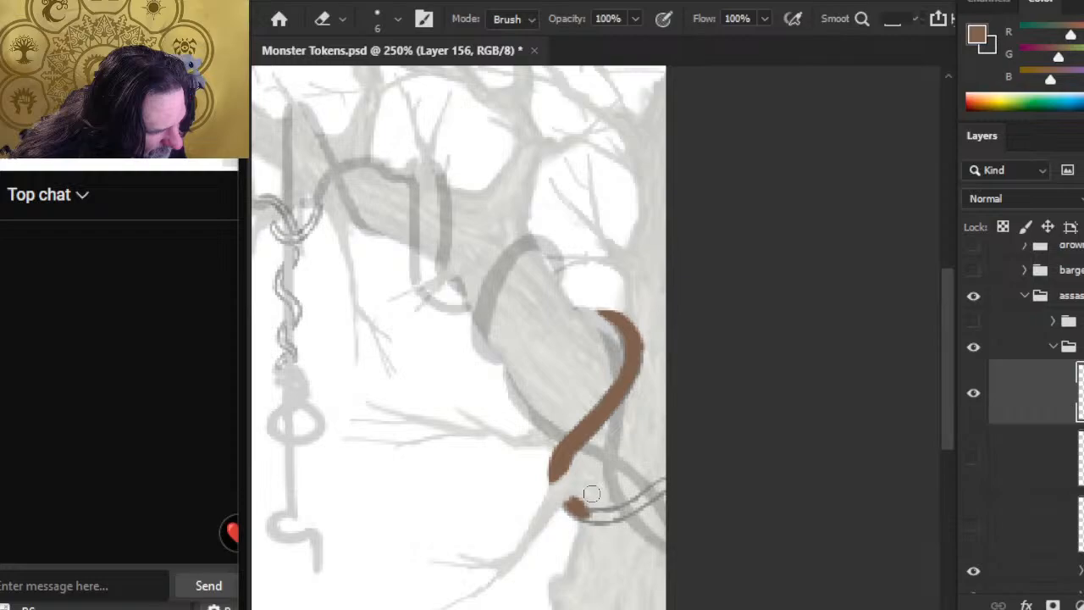
Step: Hide the vine sketch and smooth the coil's diagonal and upper curve with alternating Brush and Eraser touches
left_click(973, 569)
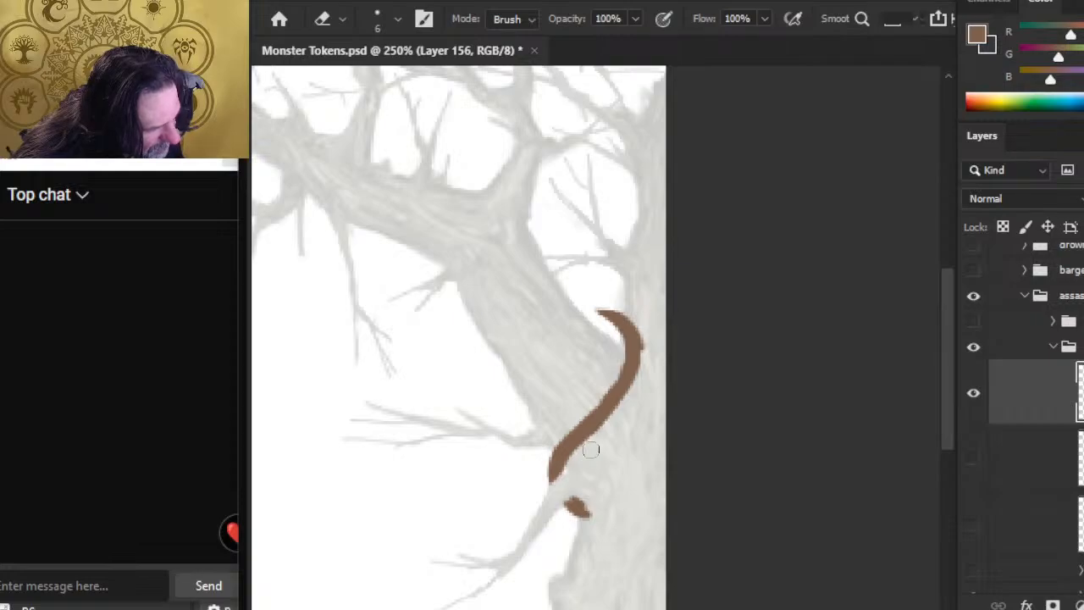
key("b")
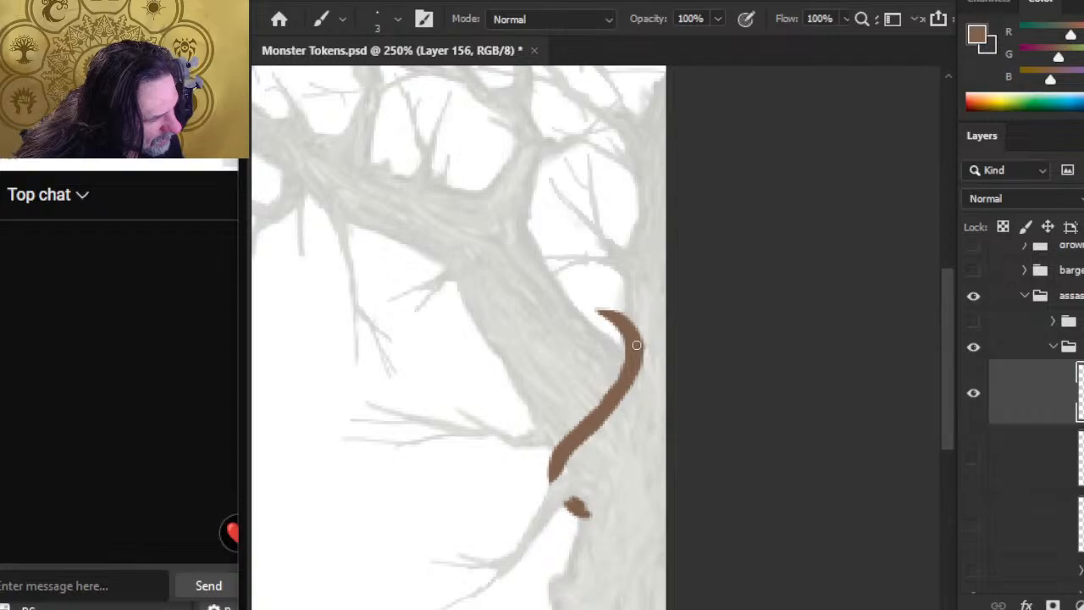
key("e")
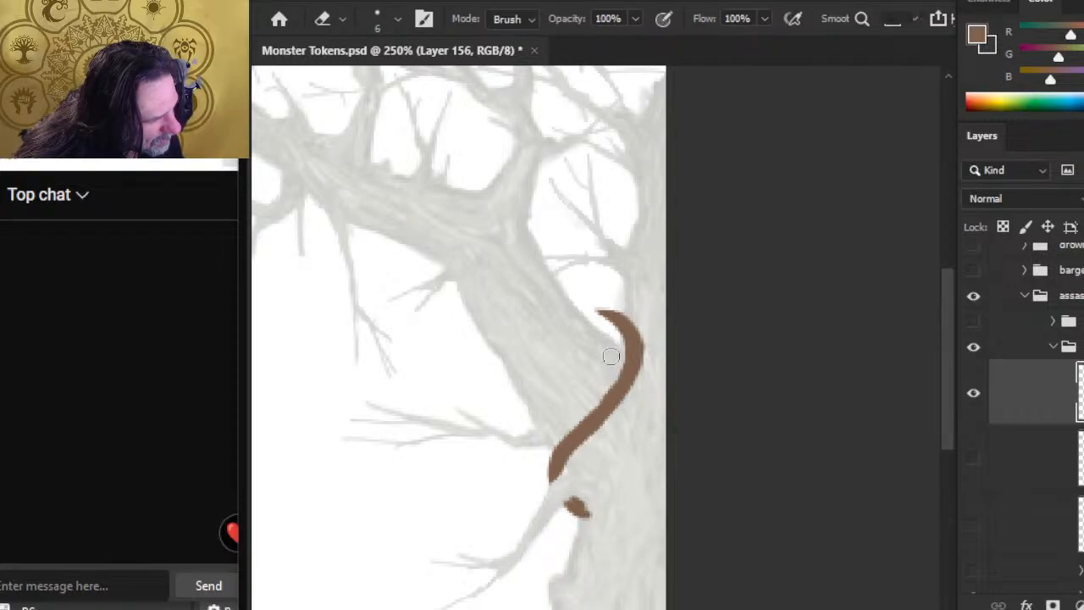
key("b")
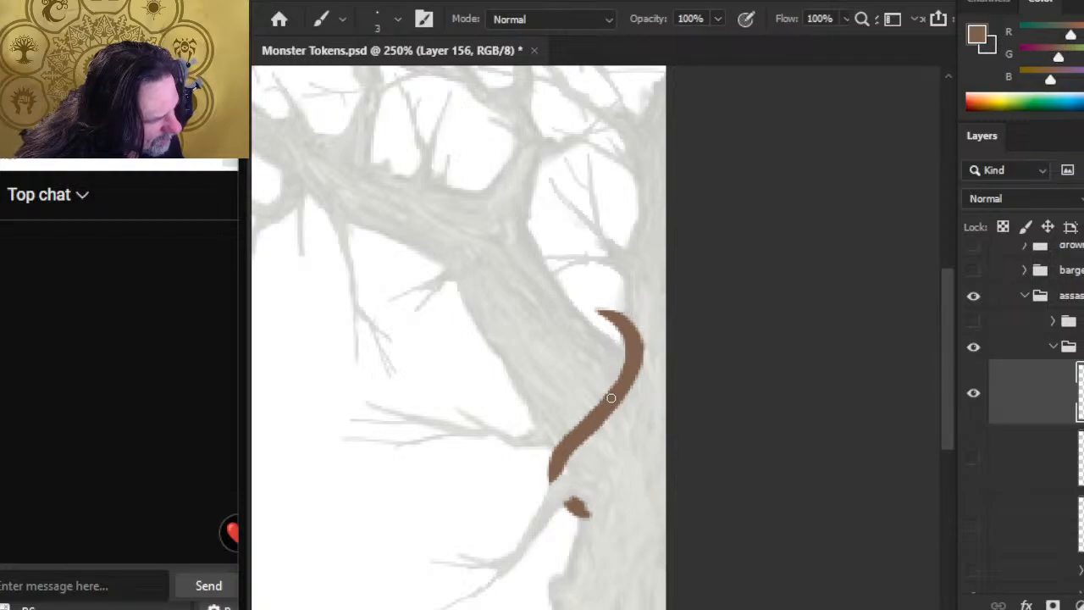
key("e")
key("b")
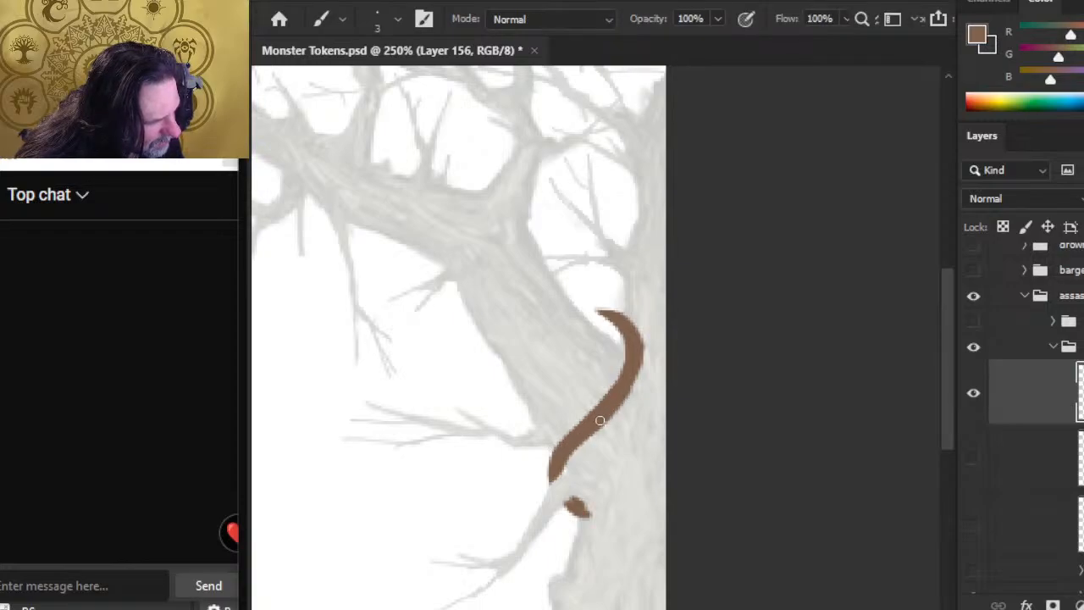
left_click_drag(619, 402, 642, 345)
key("e")
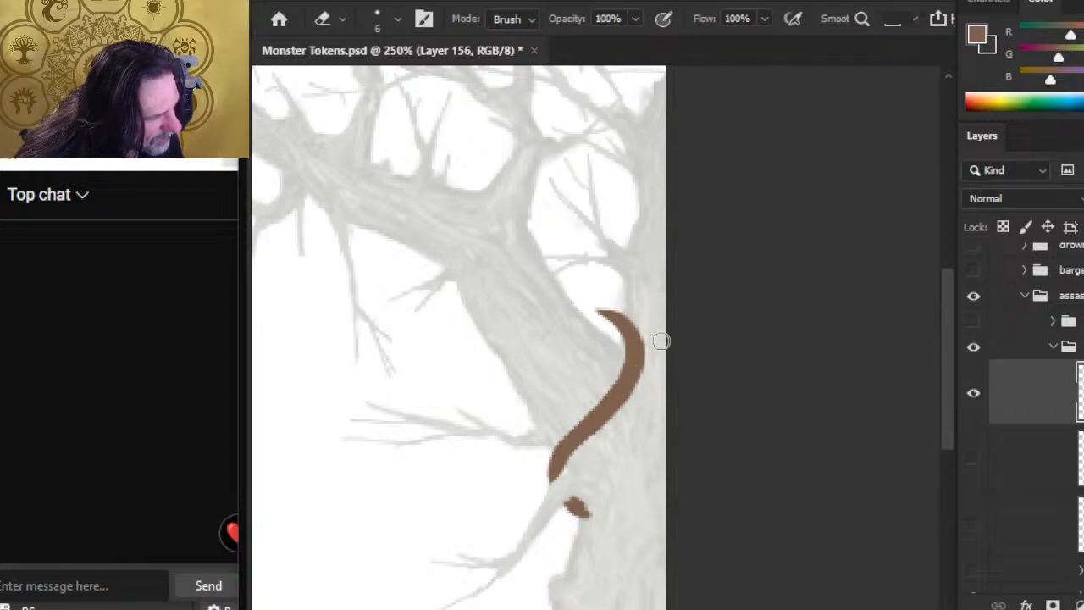
key("b")
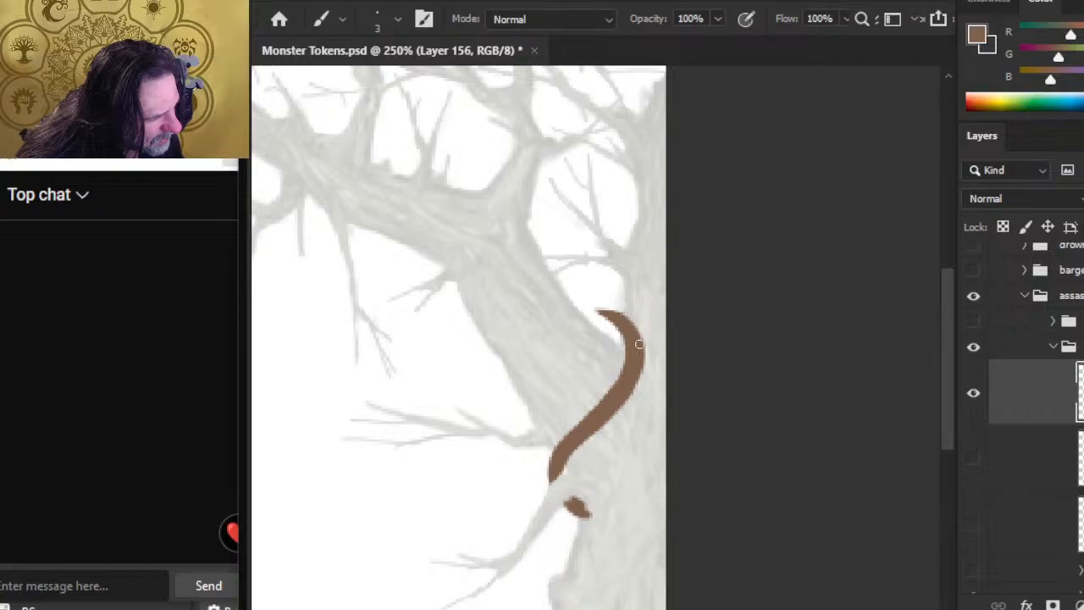
key("e")
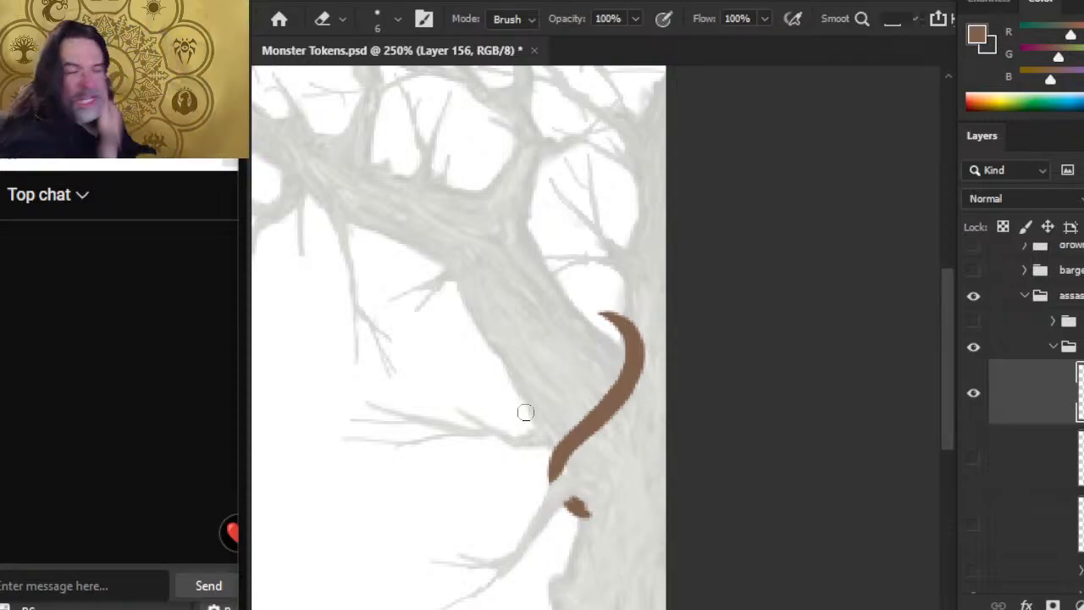
Step: Show the vine sketch again and paint the start of the lower band in brown from below the side branch onto the trunk
left_click_drag(552, 529, 514, 479)
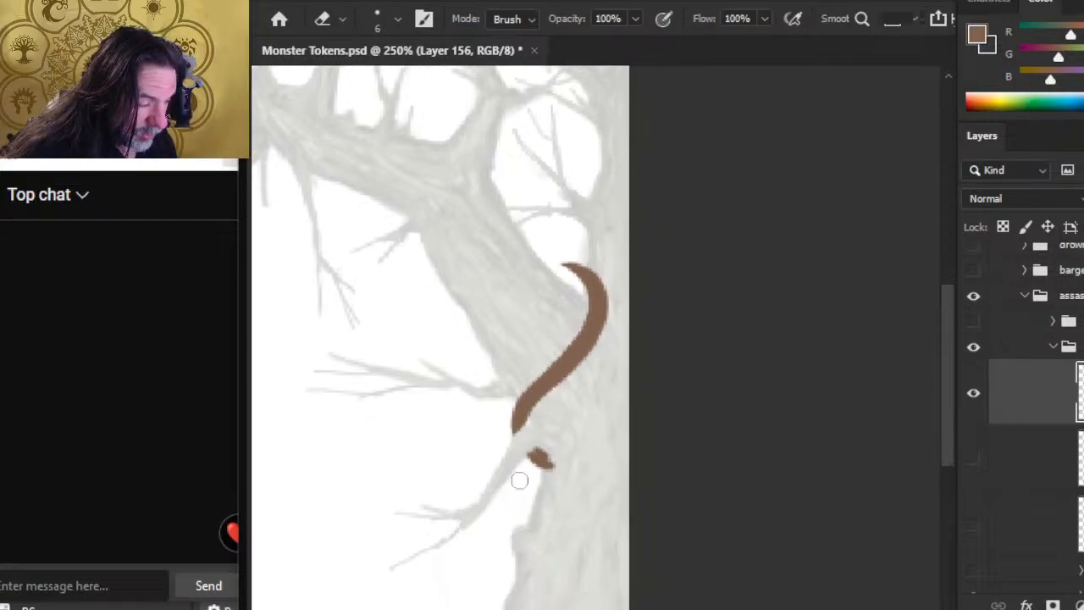
key("b")
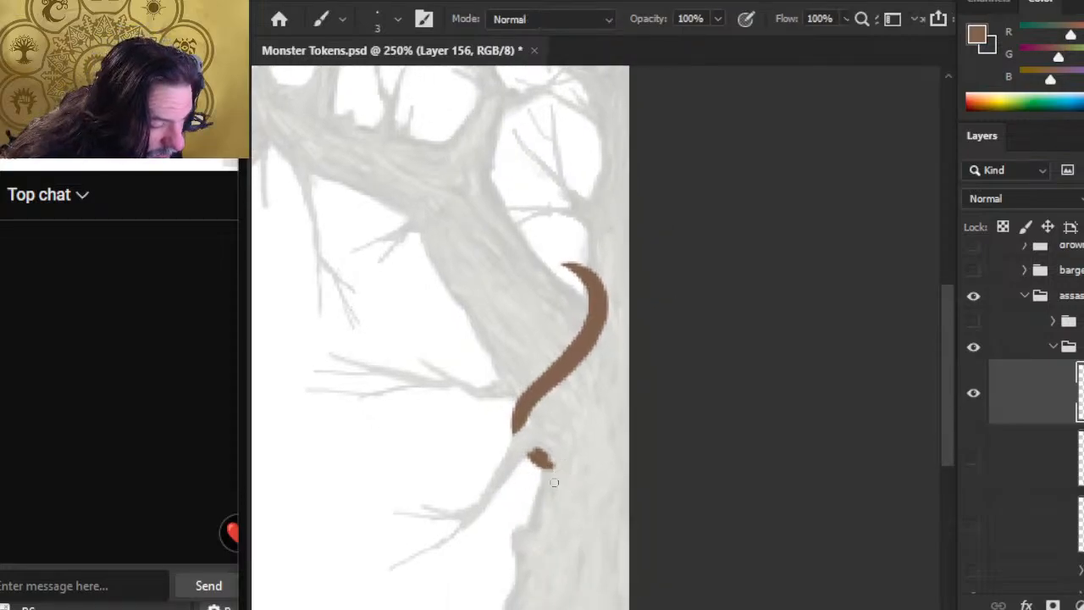
left_click(972, 571)
key("e")
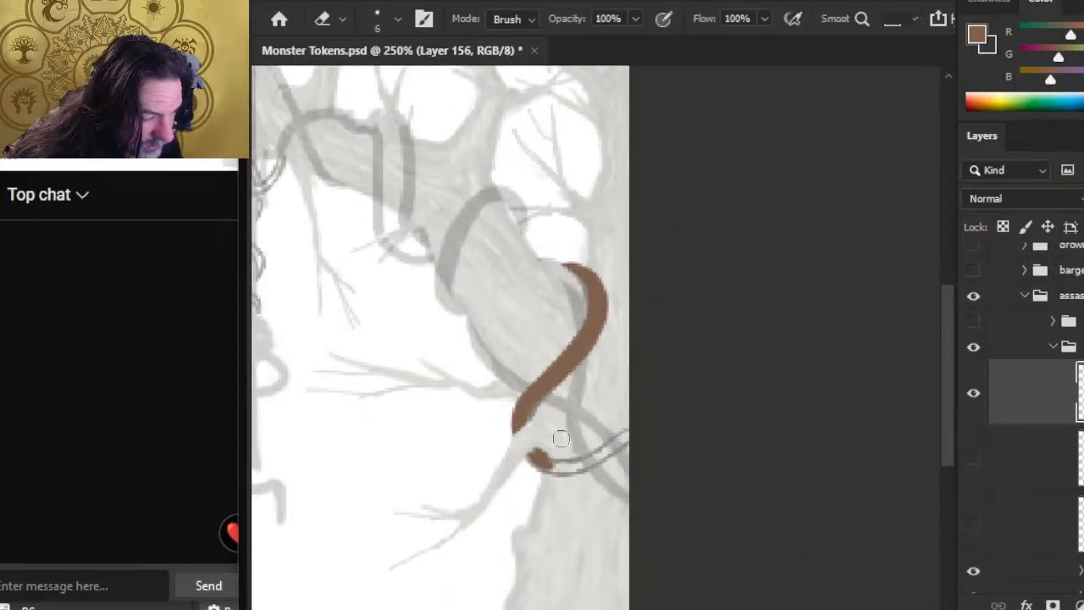
key("b")
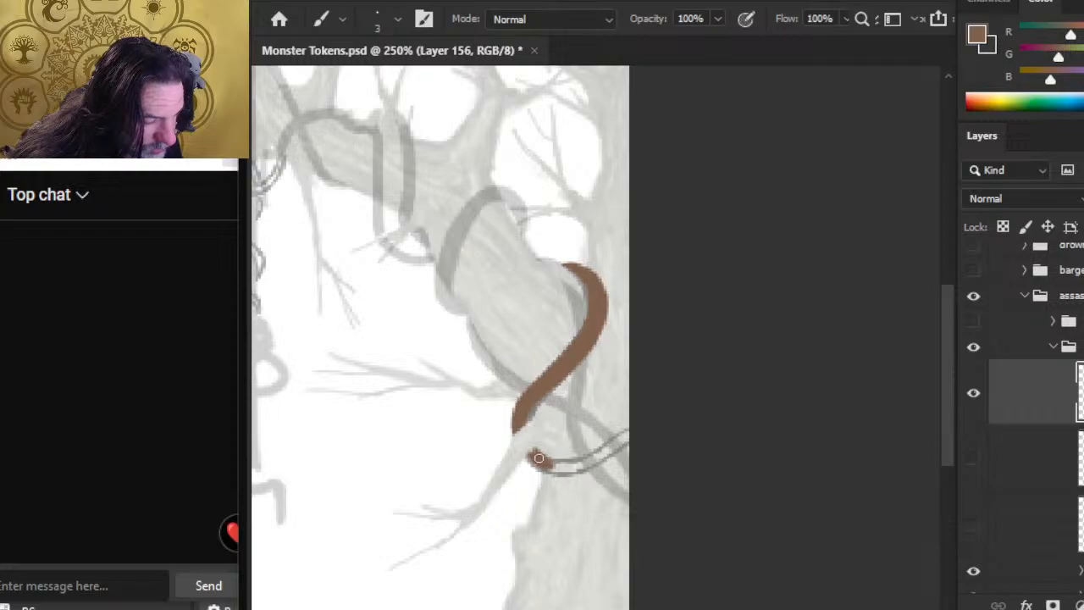
left_click_drag(536, 459, 578, 466)
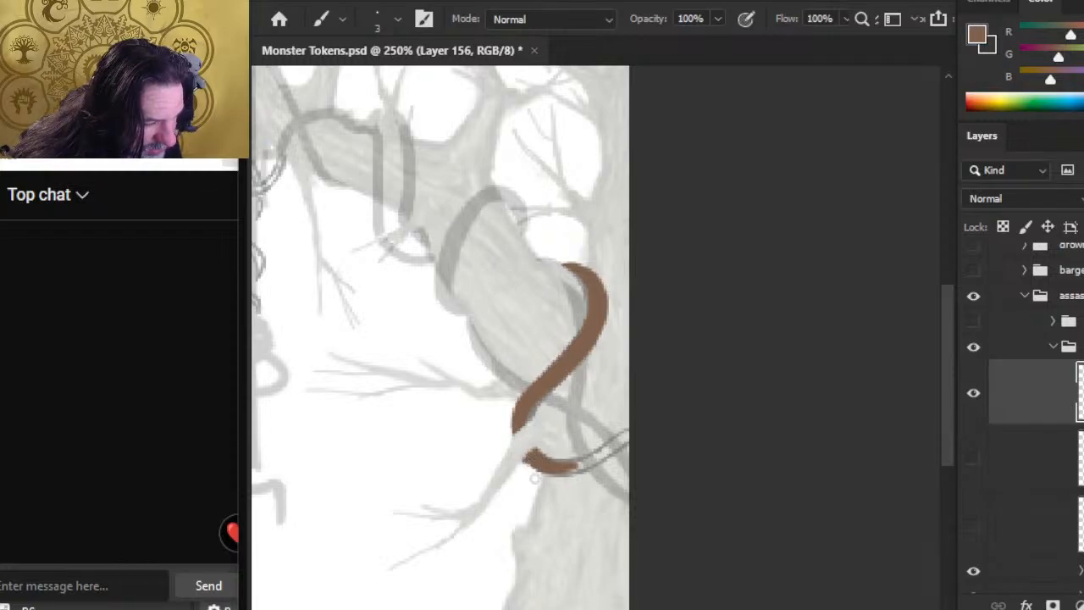
Step: Trim the lower band's tip by the side branch and extend the brown band across the trunk to the canvas edge
key("e")
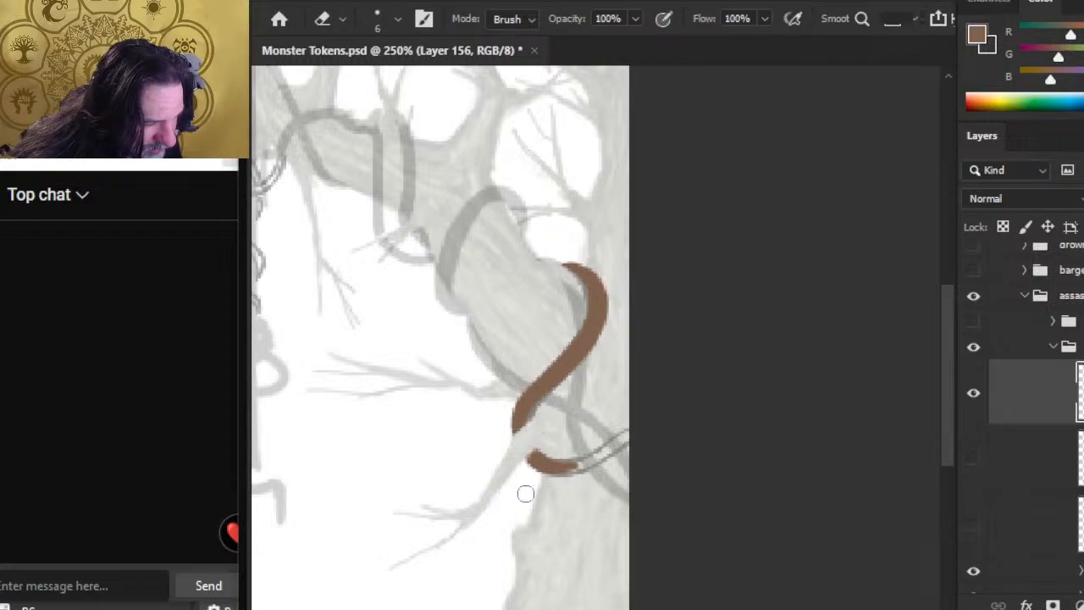
key("b")
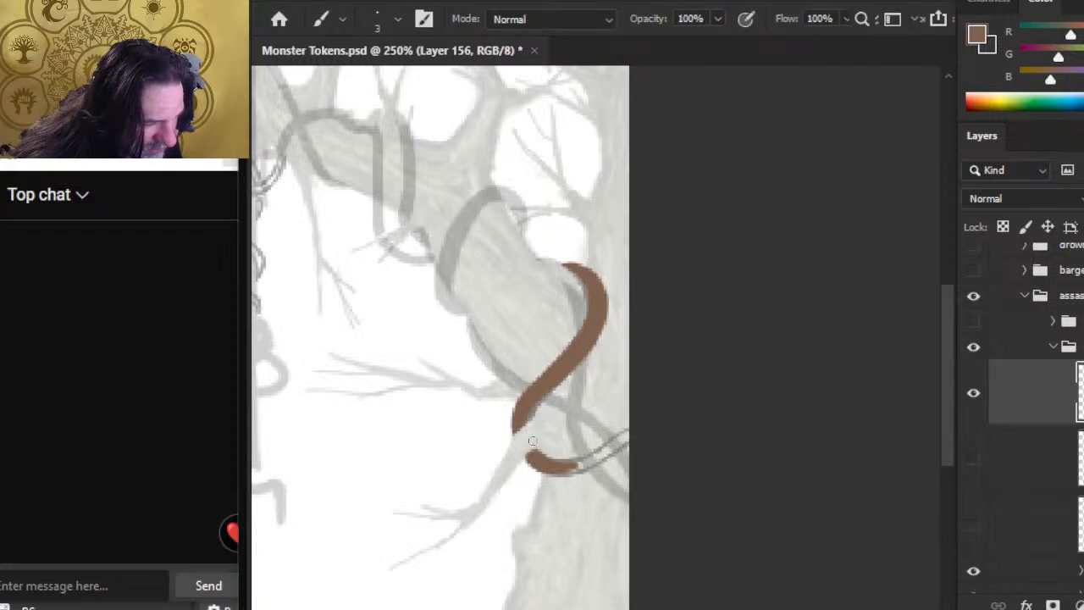
key("e")
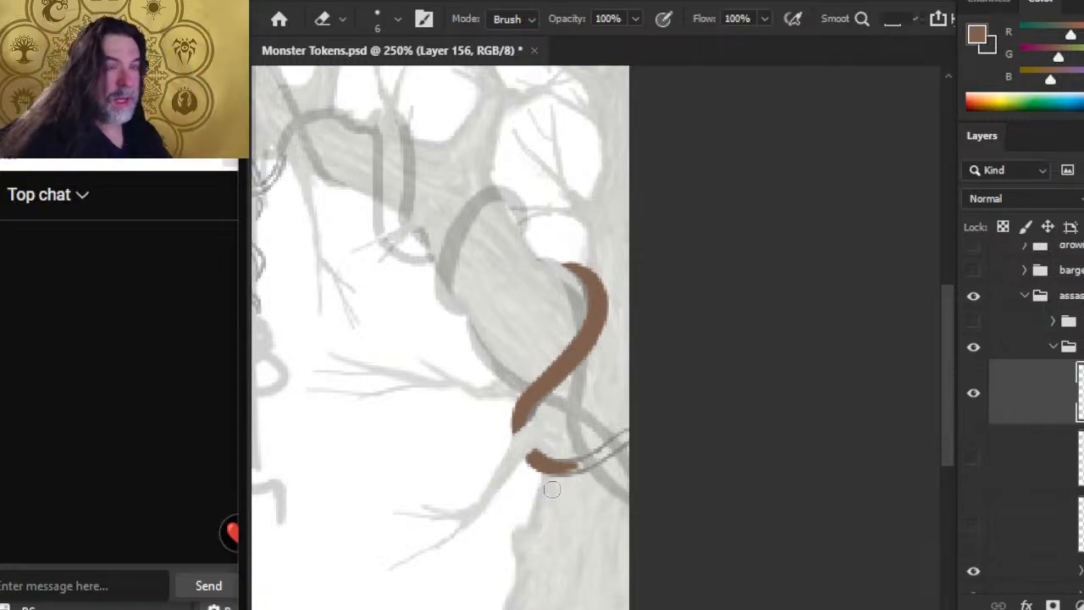
key("b")
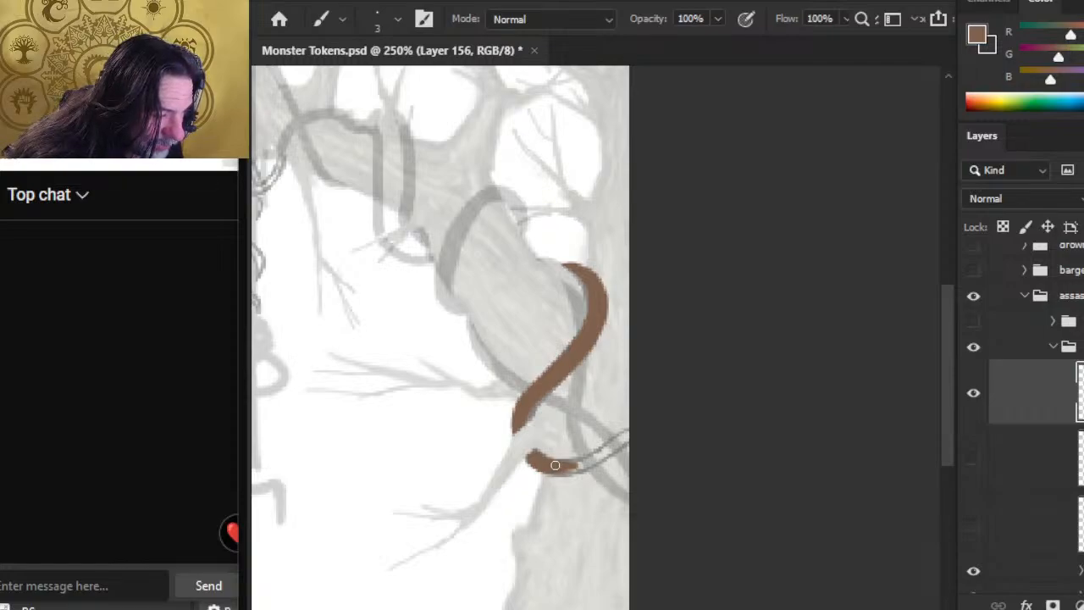
left_click_drag(555, 465, 612, 452)
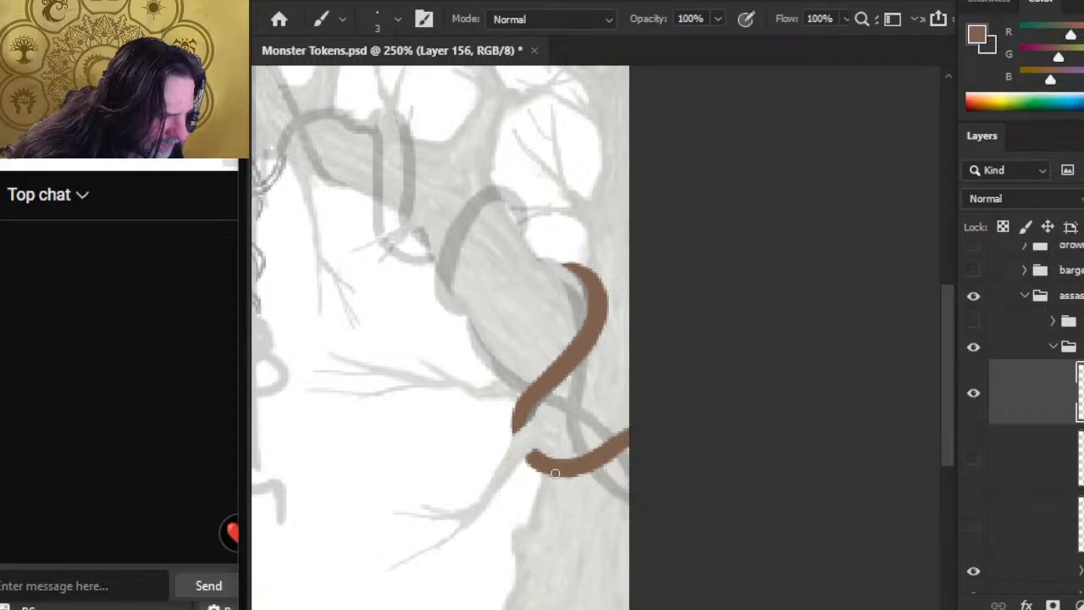
Step: Sketch three brown rectangles side by side in the empty area below the hanging vines, with a small box inside the first
left_click_drag(431, 407, 725, 254)
mouse_move(512, 287)
left_mouse_down()
mouse_move(511, 397)
mouse_move(572, 296)
mouse_move(510, 289)
left_mouse_up()
mouse_move(590, 290)
left_mouse_down()
mouse_move(590, 397)
mouse_move(656, 406)
mouse_move(671, 325)
mouse_move(641, 307)
mouse_move(689, 412)
mouse_move(749, 412)
mouse_move(689, 305)
left_mouse_up()
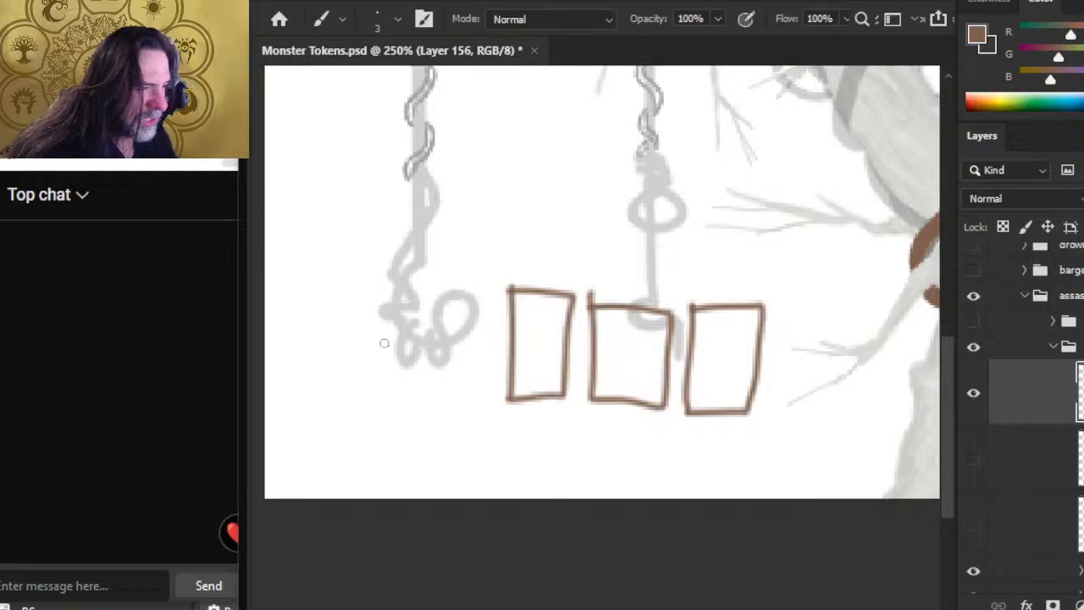
key("e")
key("b")
mouse_move(523, 322)
left_mouse_down()
mouse_move(525, 341)
mouse_move(551, 327)
mouse_move(518, 320)
mouse_move(540, 338)
left_mouse_up()
Step: Lasso the three rectangles, enlarge them with Free Transform and deselect
key("z")
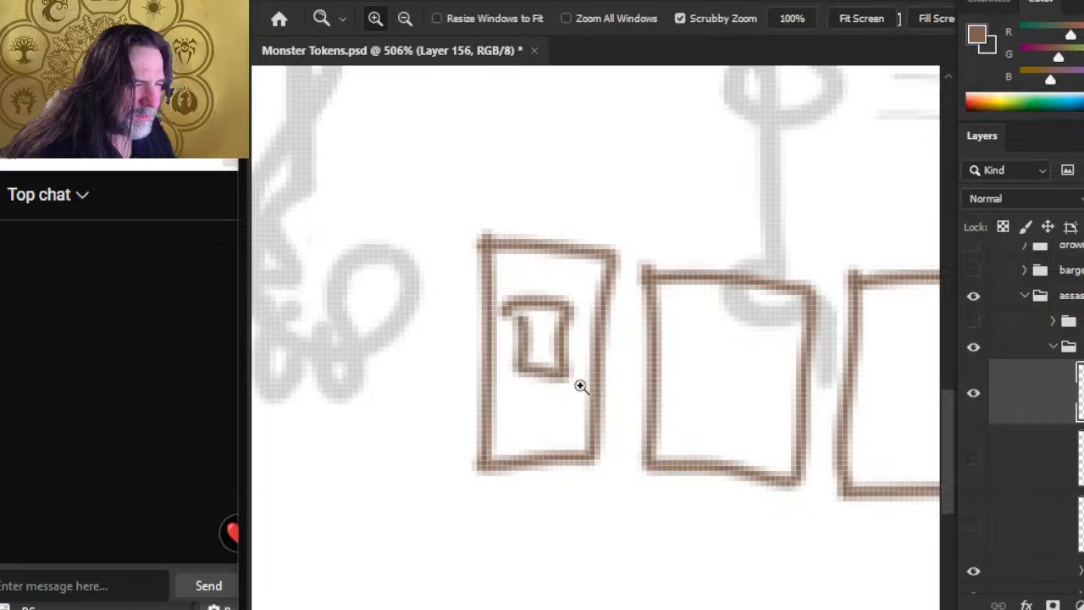
left_click_drag(687, 383, 593, 367)
key("l")
mouse_move(692, 261)
left_mouse_down()
mouse_move(902, 336)
mouse_move(864, 270)
left_mouse_up()
right_click(671, 279)
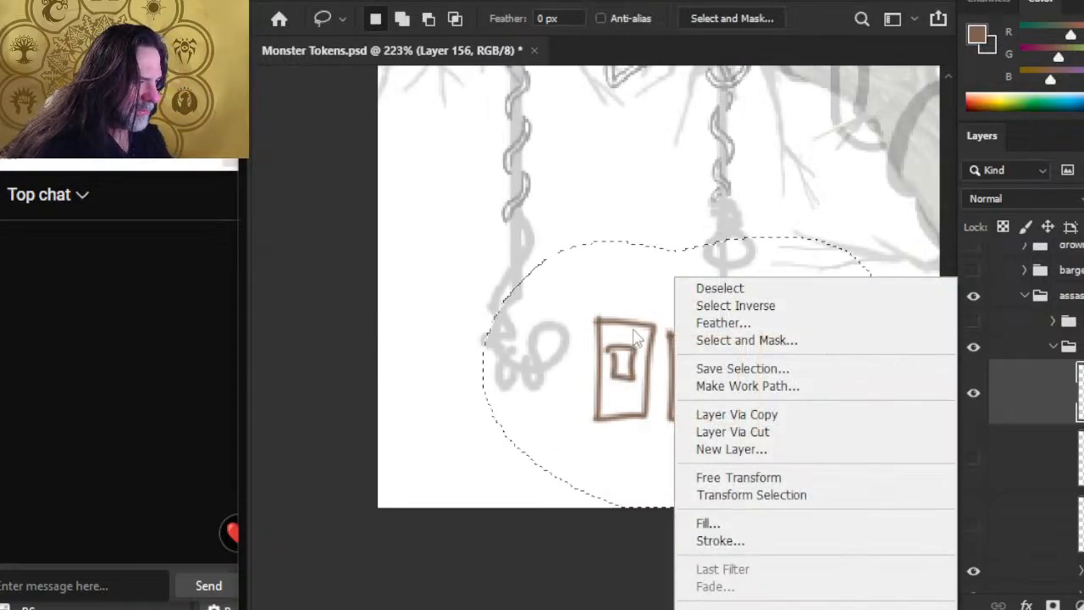
left_click(749, 479)
left_click_drag(478, 237, 296, 97)
key("Return")
key("ctrl+d")
Step: Erase and repaint parts of the first rectangle's outline, and trim the edges of the small box inside it
key("e")
left_click_drag(463, 238, 455, 380)
key("b")
mouse_move(486, 239)
left_mouse_down()
mouse_move(445, 239)
mouse_move(434, 379)
mouse_move(492, 381)
left_mouse_up()
key("e")
mouse_move(475, 315)
left_mouse_down()
mouse_move(478, 277)
mouse_move(499, 320)
left_mouse_up()
left_click_drag(511, 273, 513, 324)
Step: Draw a four-cell grid with a different mark in each cell inside the first rectangle, surrounded by squiggles standing in for text
key("b")
left_click_drag(467, 277, 462, 320)
mouse_move(462, 320)
left_mouse_down()
mouse_move(510, 320)
mouse_move(447, 280)
mouse_move(509, 297)
mouse_move(481, 332)
left_mouse_up()
left_click_drag(457, 258, 518, 259)
mouse_move(445, 288)
left_mouse_down()
mouse_move(452, 315)
mouse_move(507, 342)
mouse_move(503, 359)
left_mouse_up()
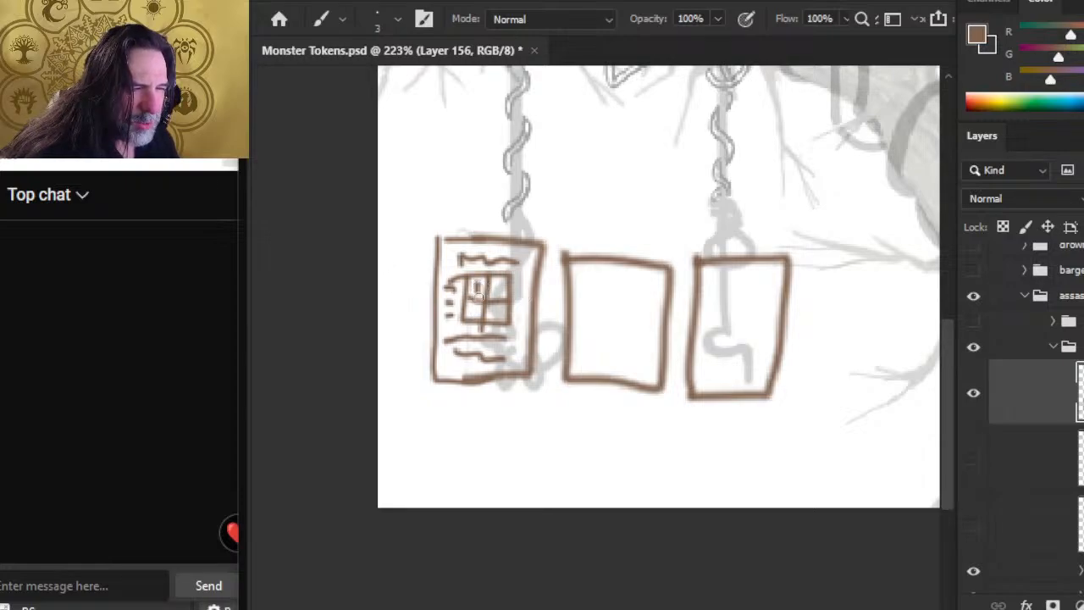
mouse_move(493, 282)
left_mouse_down()
mouse_move(503, 293)
mouse_move(480, 309)
mouse_move(496, 311)
left_mouse_up()
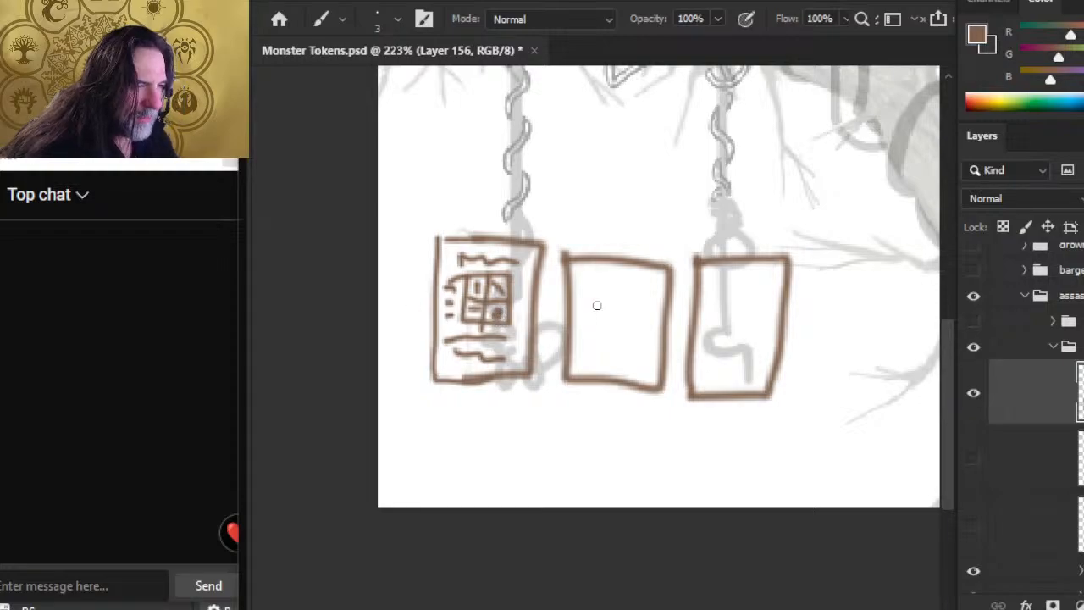
Step: Draw a small box holding a short stroke in the second rectangle and one holding a dot in the third
mouse_move(601, 293)
left_mouse_down()
mouse_move(634, 329)
mouse_move(642, 303)
mouse_move(605, 301)
mouse_move(619, 322)
left_mouse_up()
mouse_move(724, 296)
left_mouse_down()
mouse_move(757, 338)
mouse_move(766, 297)
left_mouse_up()
mouse_move(722, 294)
left_mouse_down()
mouse_move(767, 295)
mouse_move(745, 322)
left_mouse_up()
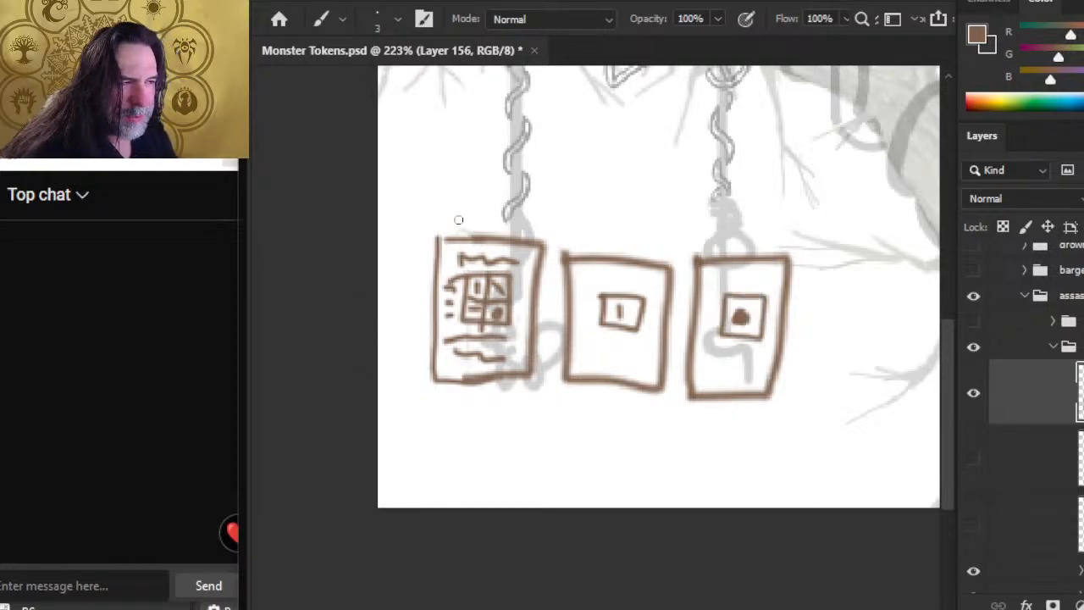
Step: Draw a line pointing into the first rectangle's grid, and arrows linking it back and forth with the second and third rectangles
mouse_move(445, 198)
left_mouse_down()
mouse_move(454, 269)
mouse_move(499, 298)
left_mouse_up()
key("ctrl+space")
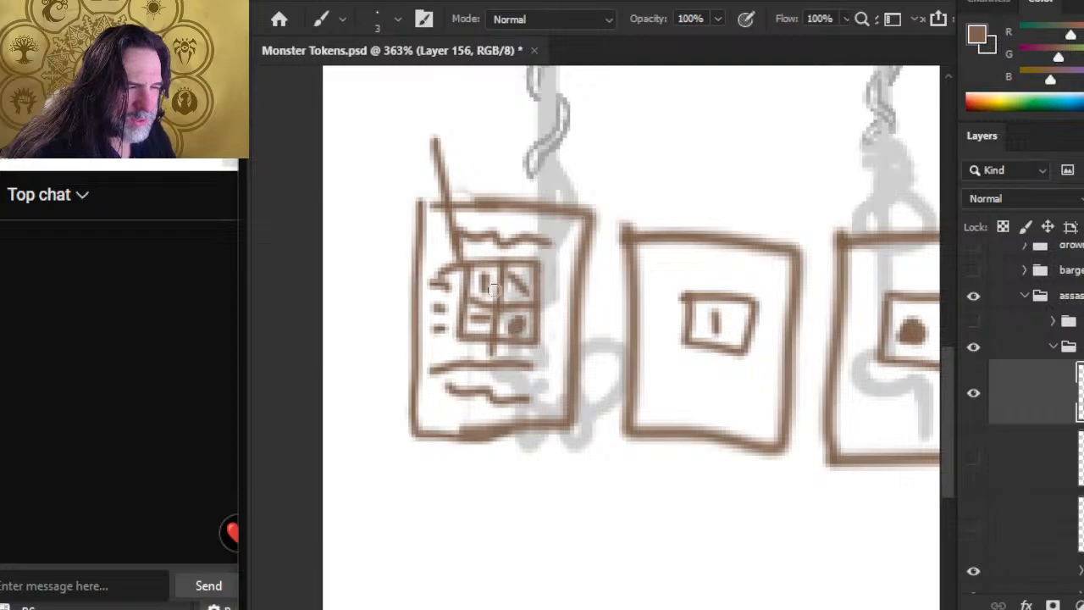
mouse_move(550, 296)
left_mouse_down()
mouse_move(650, 312)
mouse_move(609, 327)
left_mouse_up()
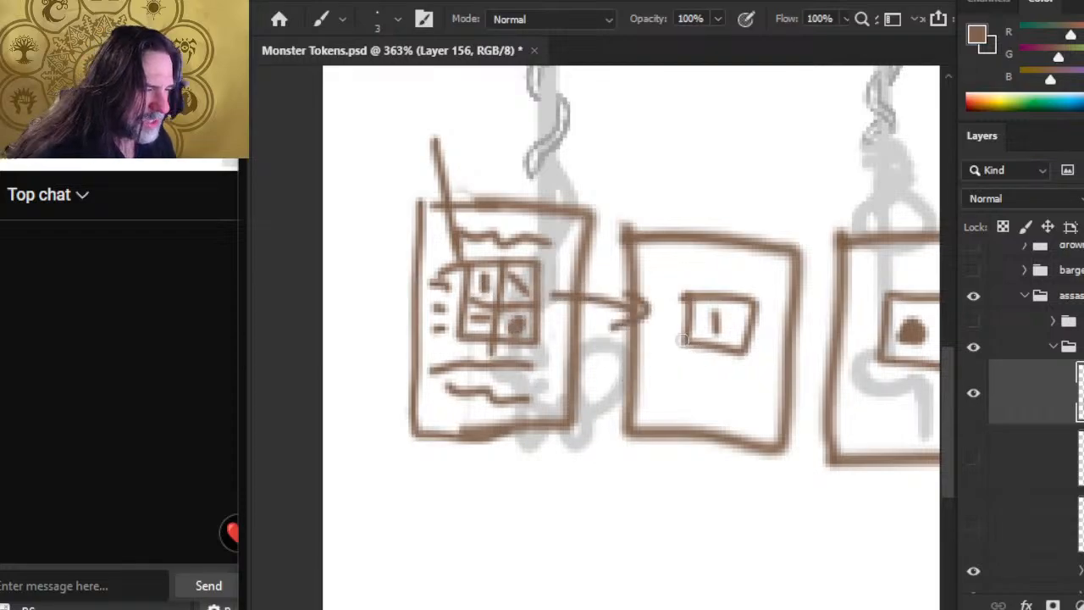
left_click_drag(674, 340, 694, 359)
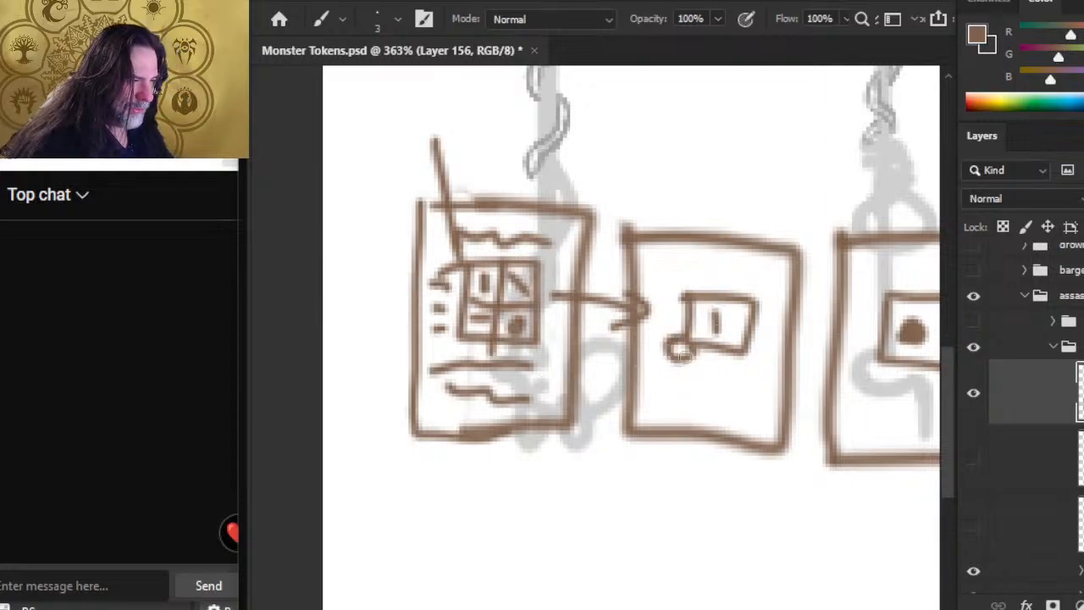
mouse_move(657, 353)
left_mouse_down()
mouse_move(577, 346)
mouse_move(585, 364)
mouse_move(464, 297)
mouse_move(438, 318)
mouse_move(550, 366)
mouse_move(686, 308)
mouse_move(693, 341)
left_mouse_up()
mouse_move(752, 283)
left_mouse_down()
mouse_move(760, 298)
mouse_move(543, 145)
mouse_move(457, 178)
left_mouse_up()
left_click_drag(476, 137, 449, 179)
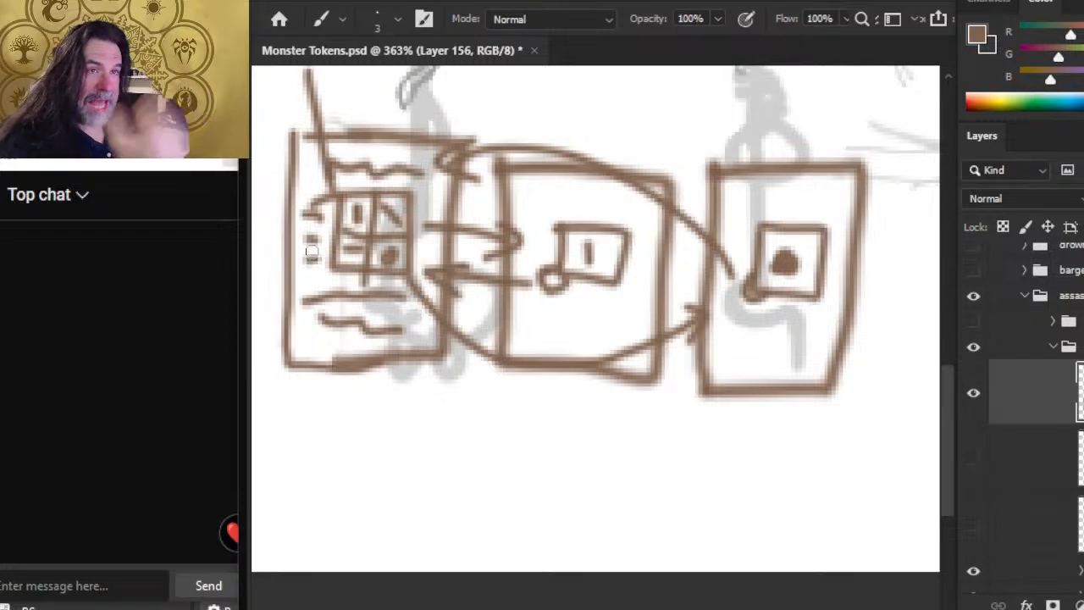
Step: Sketch a row of four empty boxes beneath the three linked rectangles
left_click_drag(453, 404, 484, 290)
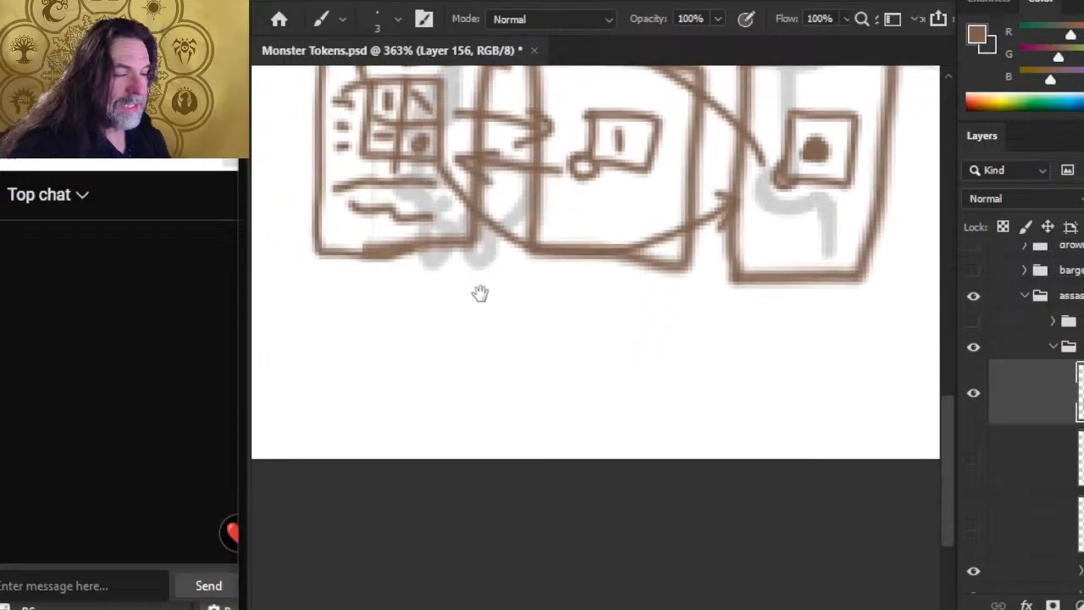
mouse_move(380, 307)
left_mouse_down()
mouse_move(520, 408)
mouse_move(357, 293)
left_mouse_up()
mouse_move(531, 291)
left_mouse_down()
mouse_move(564, 421)
mouse_move(657, 339)
mouse_move(621, 283)
left_mouse_up()
mouse_move(708, 307)
left_mouse_down()
mouse_move(696, 422)
mouse_move(844, 315)
mouse_move(694, 305)
left_mouse_up()
Step: Draw a cluster of connected dots in the first box of the lower row and add small handwritten labels around it
left_click_drag(367, 348, 518, 349)
mouse_move(380, 302)
left_mouse_down()
mouse_move(489, 328)
mouse_move(464, 431)
mouse_move(385, 372)
left_mouse_up()
mouse_move(432, 335)
left_mouse_down()
mouse_move(426, 376)
mouse_move(452, 357)
mouse_move(428, 380)
mouse_move(457, 356)
mouse_move(413, 364)
left_mouse_up()
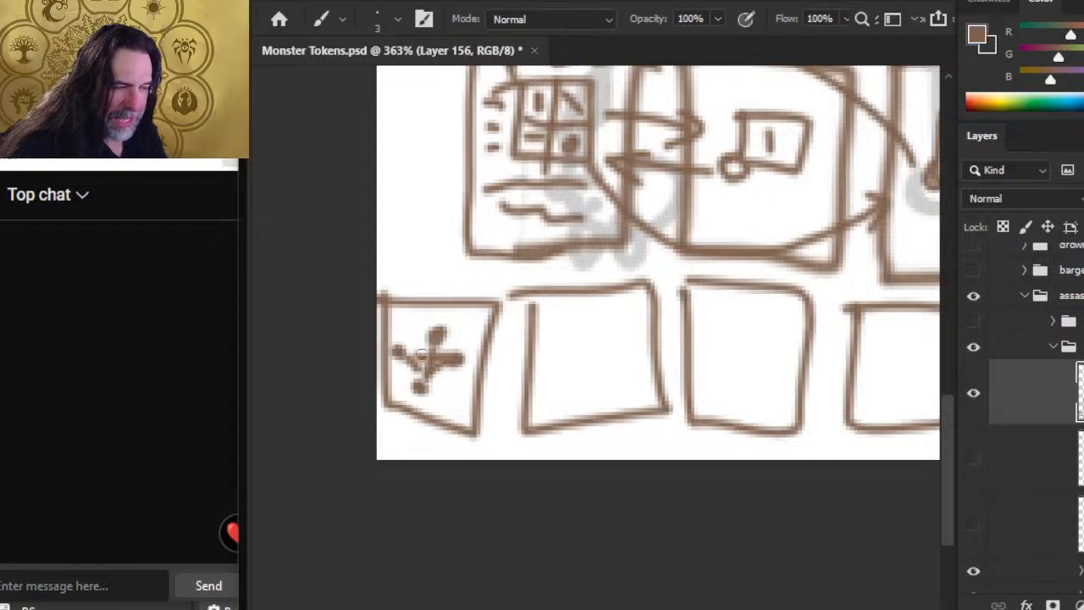
mouse_move(406, 267)
left_mouse_down()
mouse_move(437, 270)
mouse_move(451, 290)
mouse_move(432, 339)
mouse_move(393, 331)
left_mouse_up()
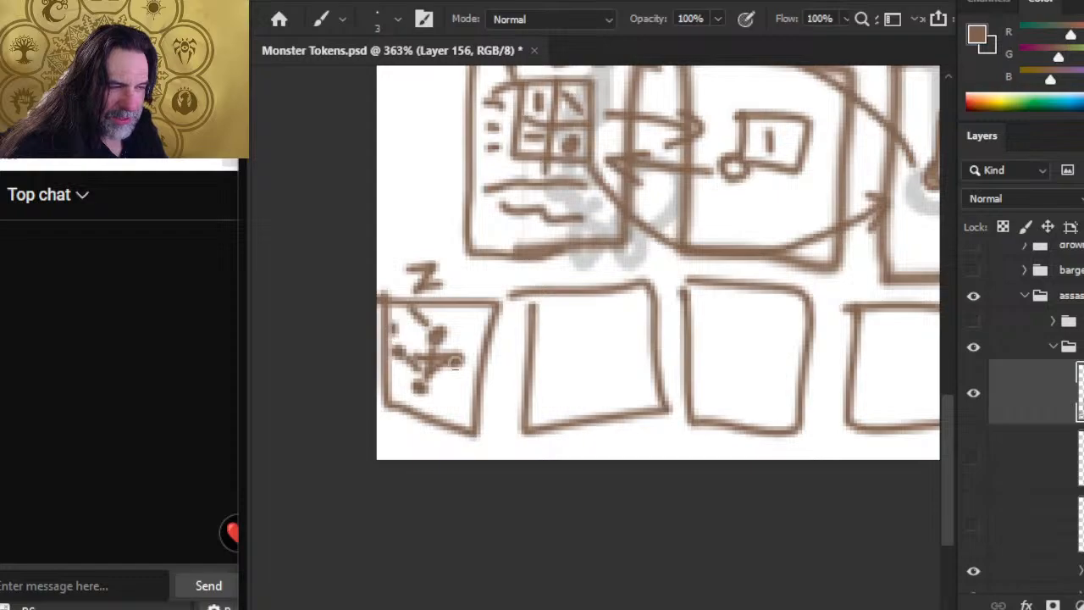
left_click_drag(464, 329, 483, 345)
left_click_drag(443, 391, 462, 404)
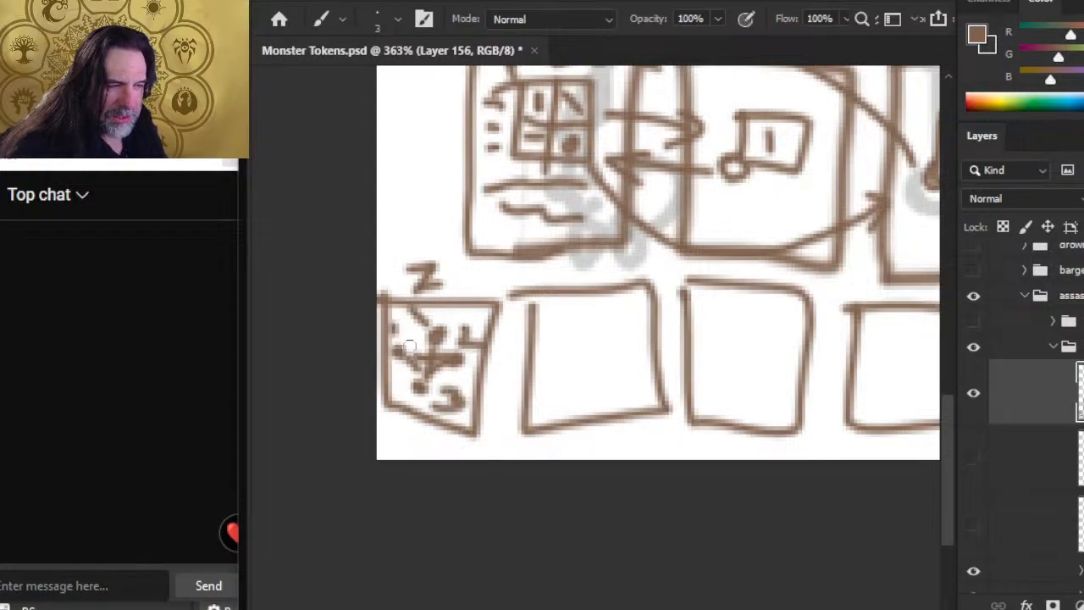
Step: Draw circled numbers 1, 2 and 3 in the remaining lower-row boxes and two lines branching out of the last box
left_click_drag(411, 337, 394, 350)
mouse_move(458, 309)
left_mouse_down()
mouse_move(512, 281)
mouse_move(574, 348)
left_mouse_up()
mouse_move(576, 307)
left_mouse_down()
mouse_move(546, 317)
mouse_move(576, 306)
left_mouse_up()
mouse_move(735, 354)
left_mouse_down()
mouse_move(728, 333)
mouse_move(769, 362)
left_mouse_up()
left_click_drag(762, 313, 775, 326)
mouse_move(880, 333)
left_mouse_down()
mouse_move(903, 343)
mouse_move(887, 364)
mouse_move(859, 374)
left_mouse_up()
left_click_drag(719, 383, 400, 288)
mouse_move(669, 263)
left_mouse_down()
mouse_move(724, 233)
mouse_move(728, 306)
left_mouse_up()
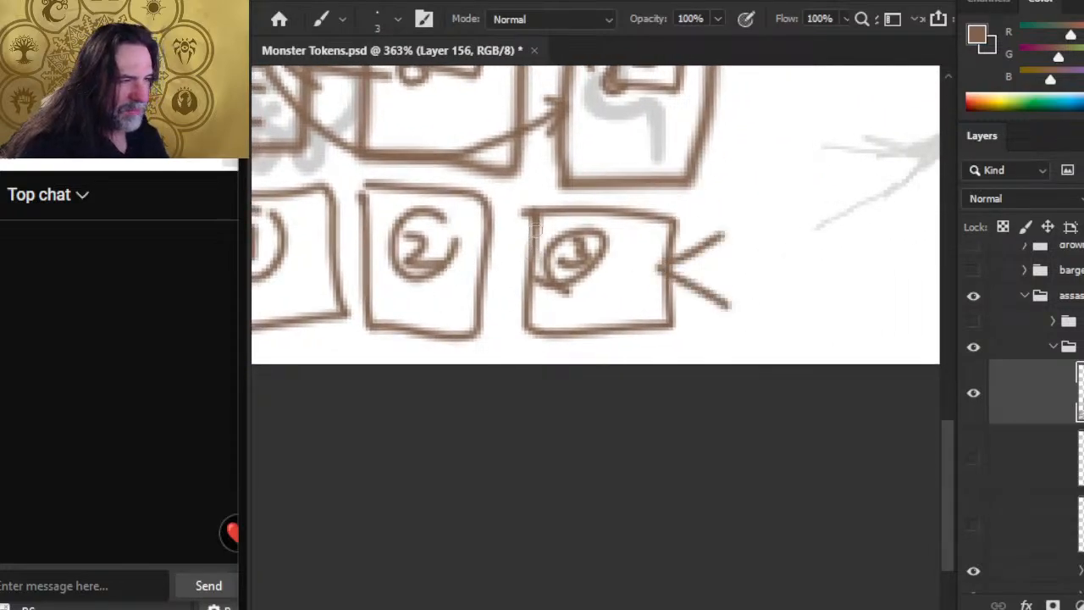
Step: Erase the circled 3, extend the lower row with more boxes, and link them to the box numbered 2 with curved lines
key("e")
mouse_move(533, 266)
left_mouse_down()
mouse_move(543, 205)
mouse_move(535, 330)
mouse_move(585, 246)
mouse_move(622, 213)
mouse_move(707, 294)
mouse_move(586, 333)
left_mouse_up()
key("b")
mouse_move(561, 206)
left_mouse_down()
mouse_move(559, 259)
mouse_move(641, 204)
mouse_move(664, 347)
left_mouse_up()
left_click_drag(664, 347, 769, 227)
mouse_move(652, 205)
left_mouse_down()
mouse_move(766, 224)
mouse_move(762, 347)
left_mouse_up()
left_click_drag(762, 347, 865, 254)
left_click_drag(758, 225, 870, 227)
mouse_move(428, 294)
left_mouse_down()
mouse_move(416, 313)
mouse_move(430, 294)
mouse_move(562, 252)
left_mouse_up()
mouse_move(481, 238)
left_mouse_down()
mouse_move(668, 238)
mouse_move(684, 250)
left_mouse_up()
mouse_move(482, 313)
left_mouse_down()
mouse_move(708, 329)
mouse_move(844, 257)
left_mouse_up()
Step: Erase the whole box-and-arrow diagram with a size 70 eraser, keeping the brown vine strokes on the tree trunk
key("z")
left_click_drag(595, 309, 348, 398)
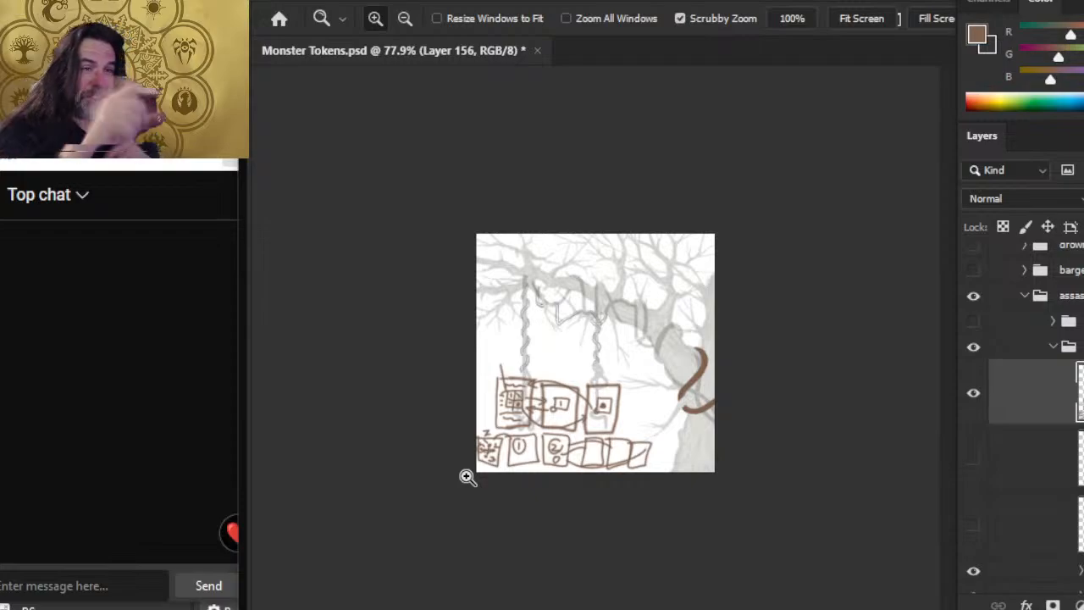
key("e")
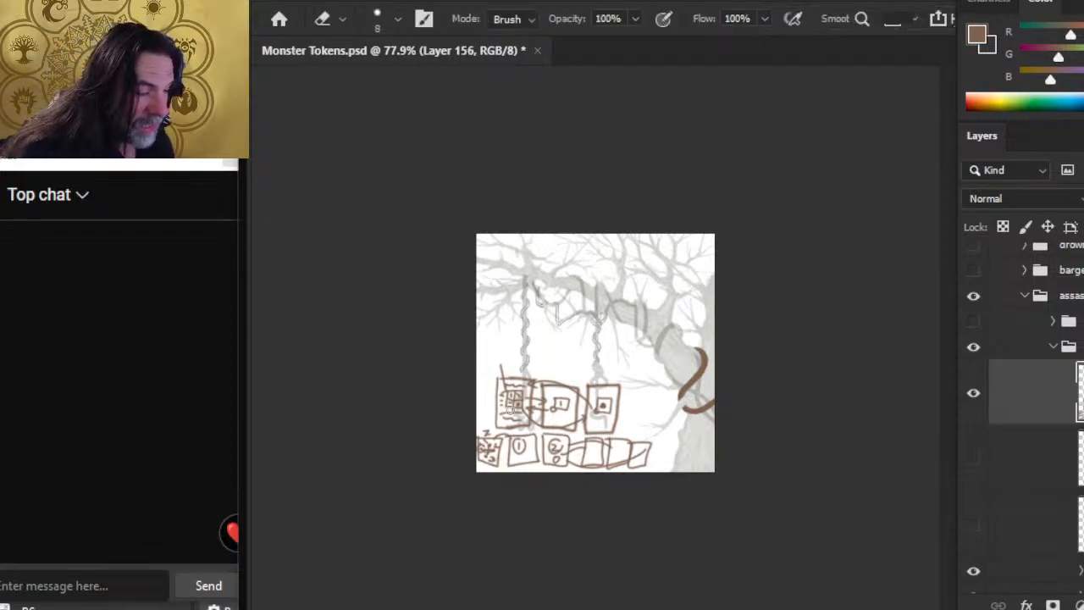
mouse_move(518, 359)
left_mouse_down()
mouse_move(529, 425)
mouse_move(609, 430)
mouse_move(650, 457)
left_mouse_up()
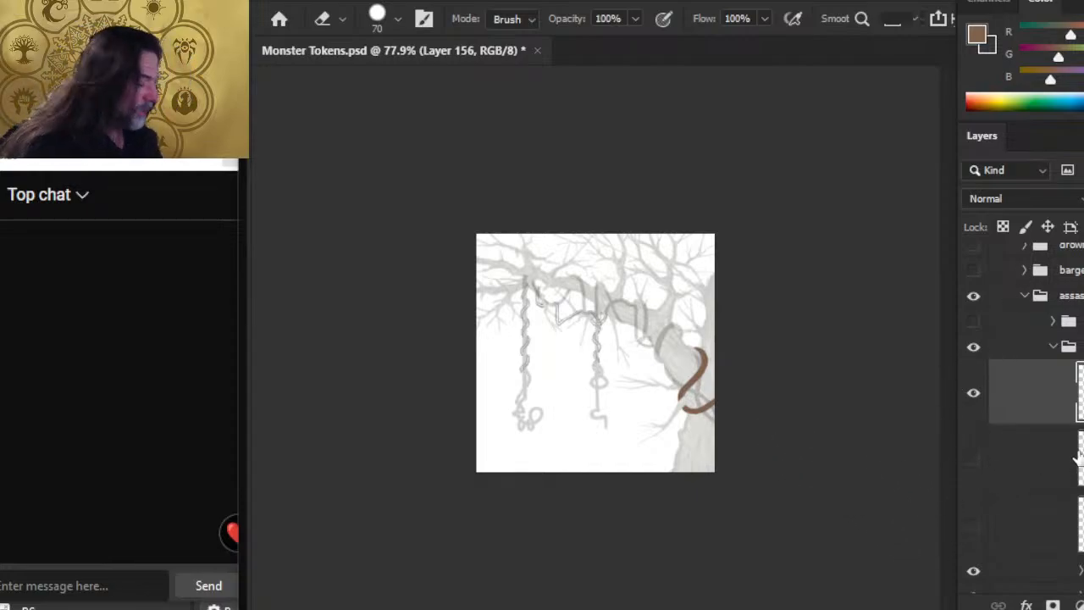
Step: Touch up the lower end of the upper brown vine stroke on the trunk, trimming its edge with a size 7 eraser
key("z")
left_click_drag(718, 391, 754, 465)
key("b")
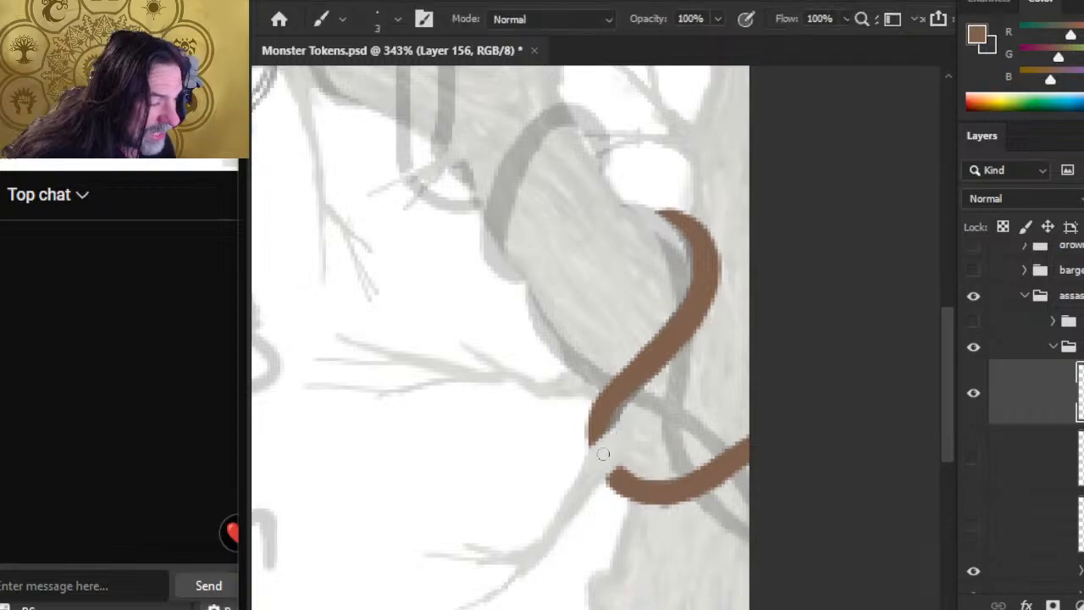
left_click_drag(590, 424, 618, 390)
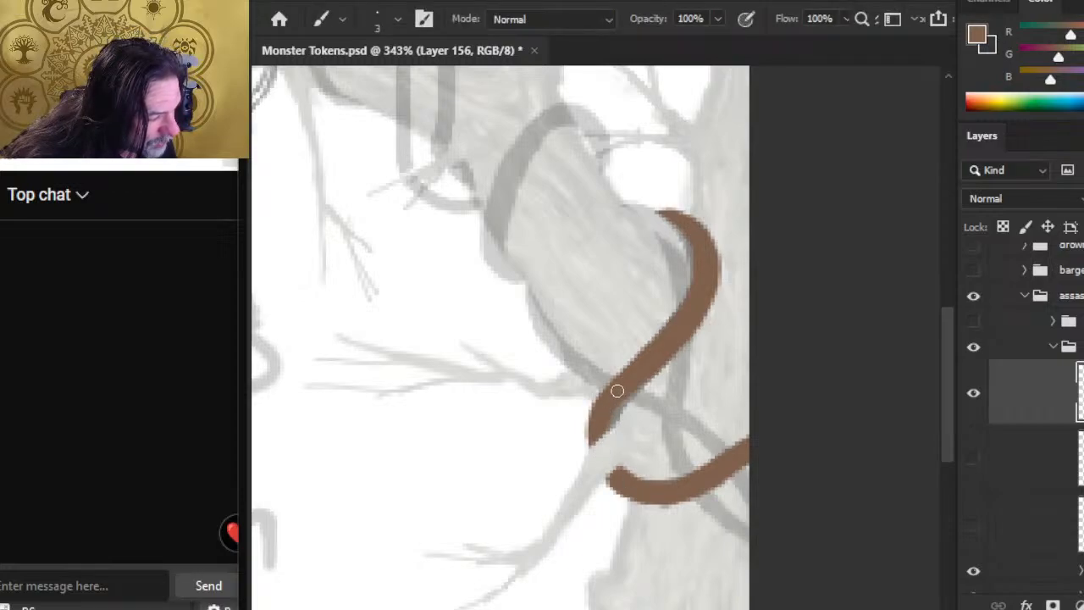
key("e")
key("[")
key("[")
key("[")
key("[")
key("[")
key("[")
key("[")
key("[")
key("[")
left_click_drag(580, 393, 583, 476)
key("b")
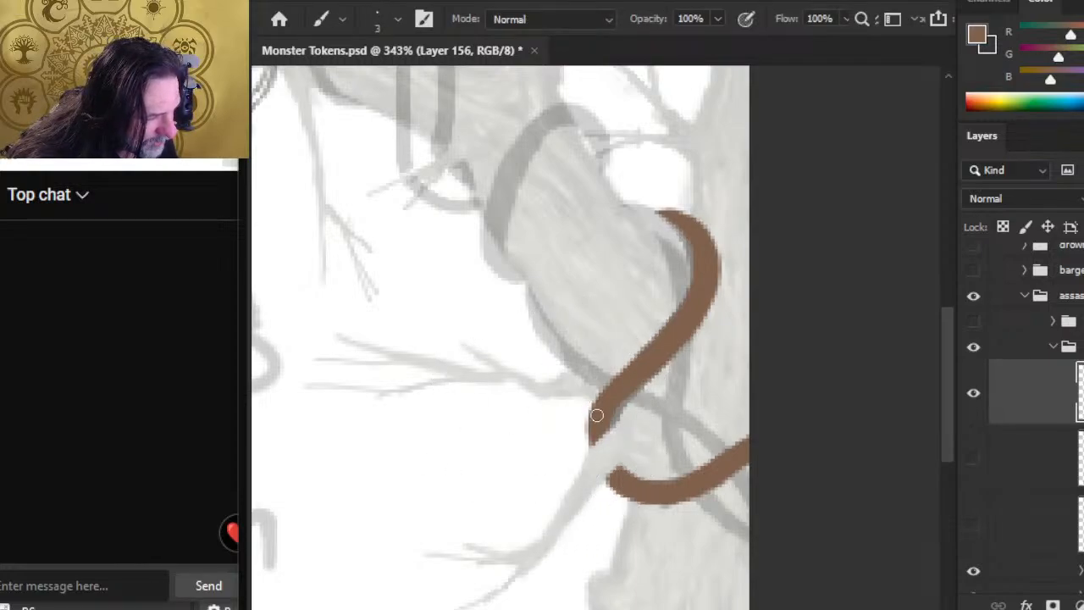
Step: Paint a curved brown bend joining the upper vine stroke to the lower one with the size 3 brush
left_click_drag(597, 415, 590, 438)
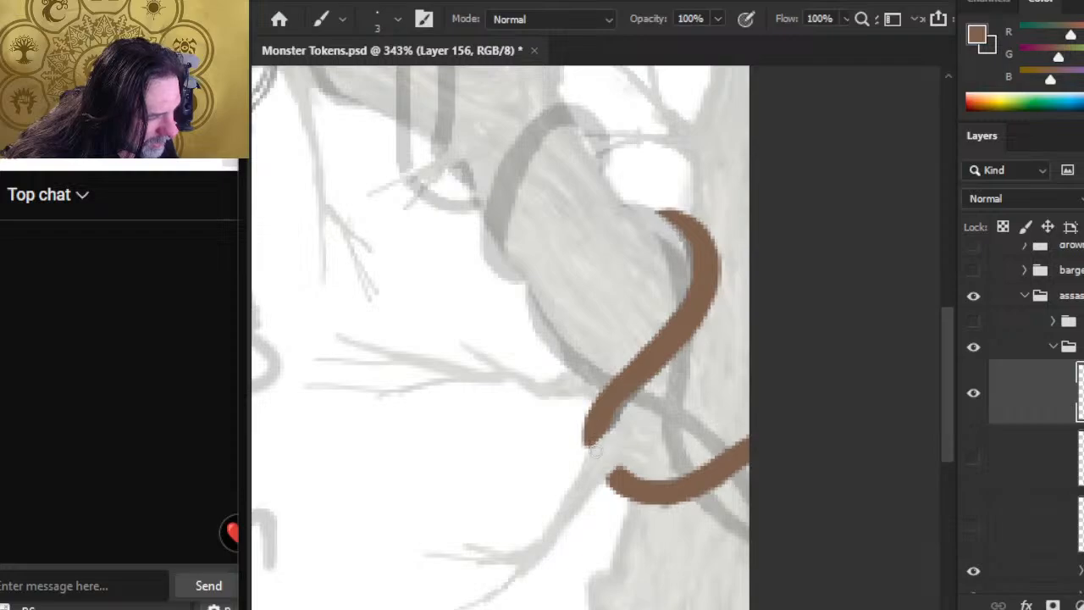
key("e")
key("b")
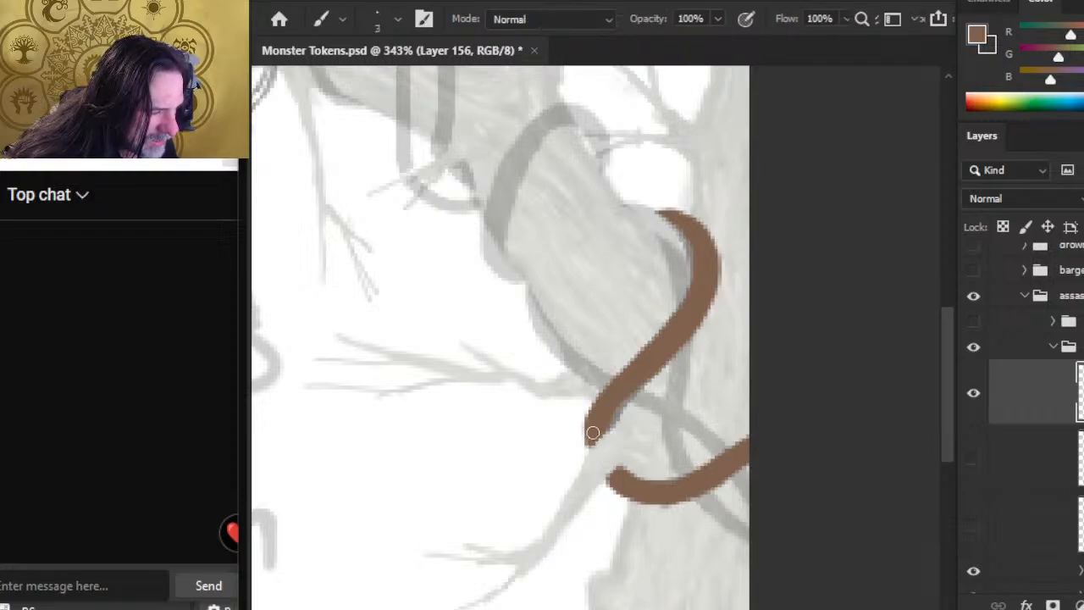
left_click_drag(593, 433, 608, 472)
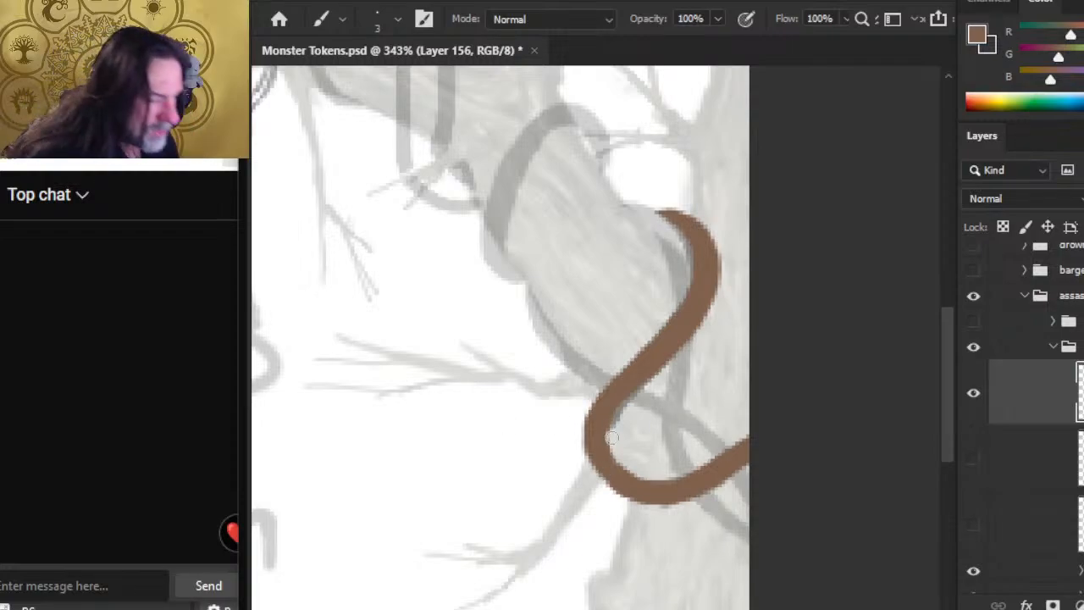
Step: Thicken the outer edge of the vine's bend in brown and trim its inner edge with the eraser
key("e")
key("b")
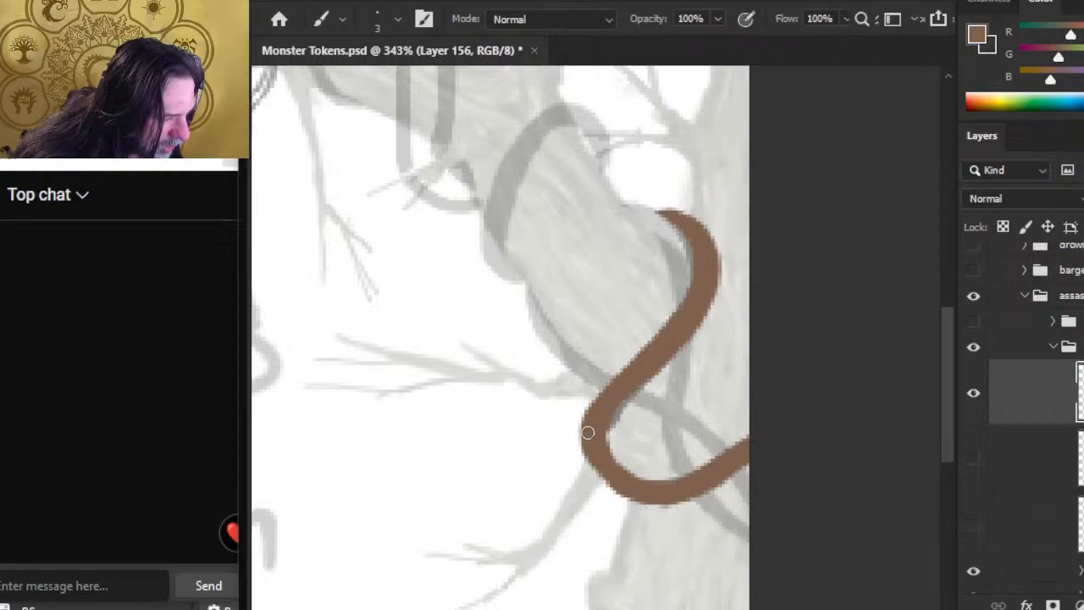
left_click_drag(588, 432, 590, 416)
key("e")
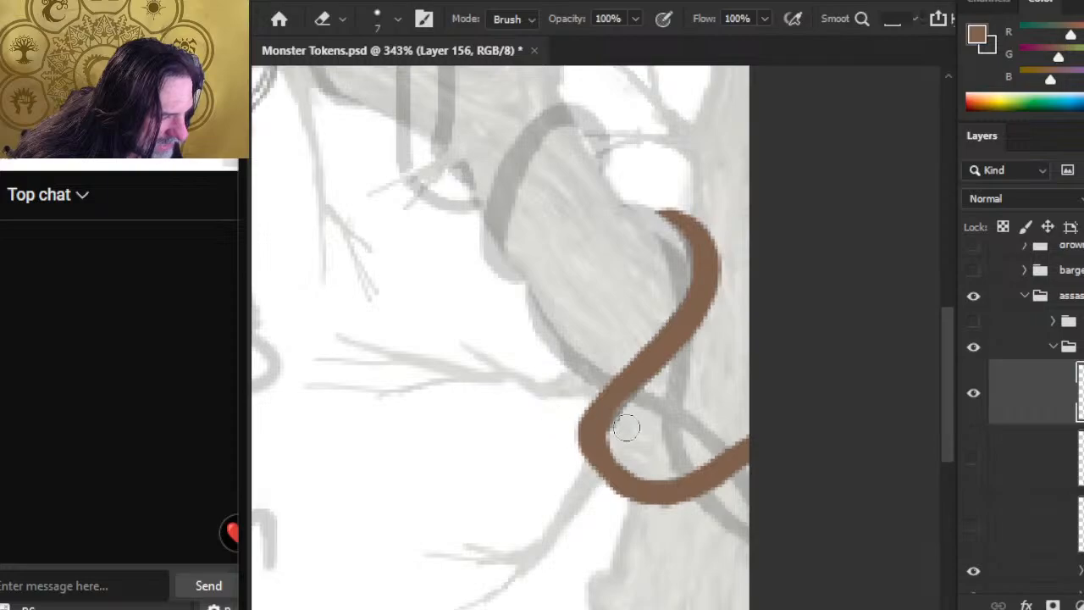
key("b")
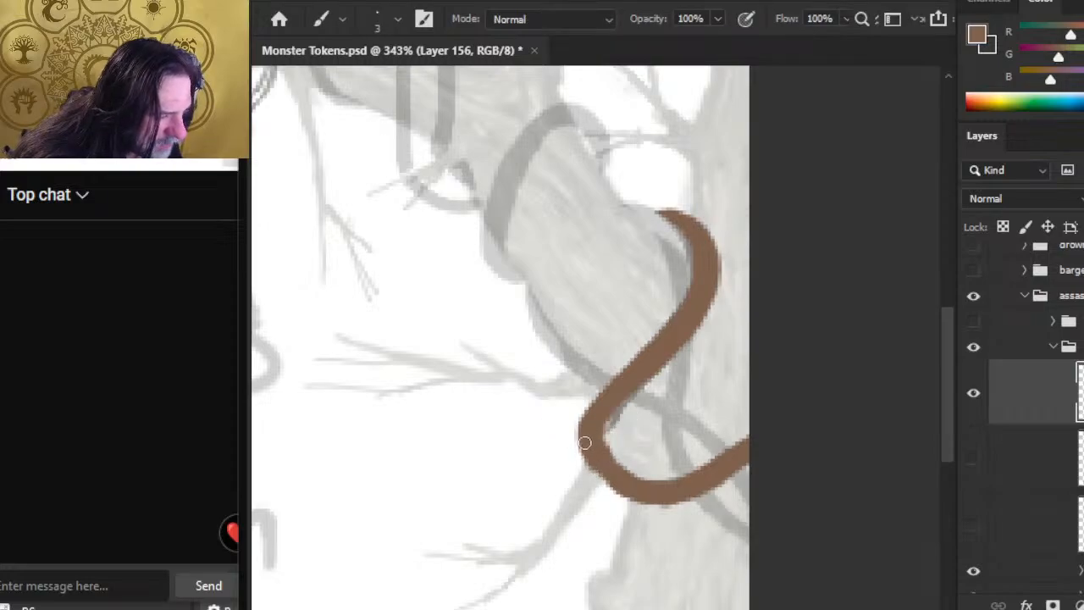
left_click_drag(586, 451, 630, 486)
key("e")
mouse_move(625, 433)
left_mouse_down()
mouse_move(640, 446)
mouse_move(627, 448)
left_mouse_up()
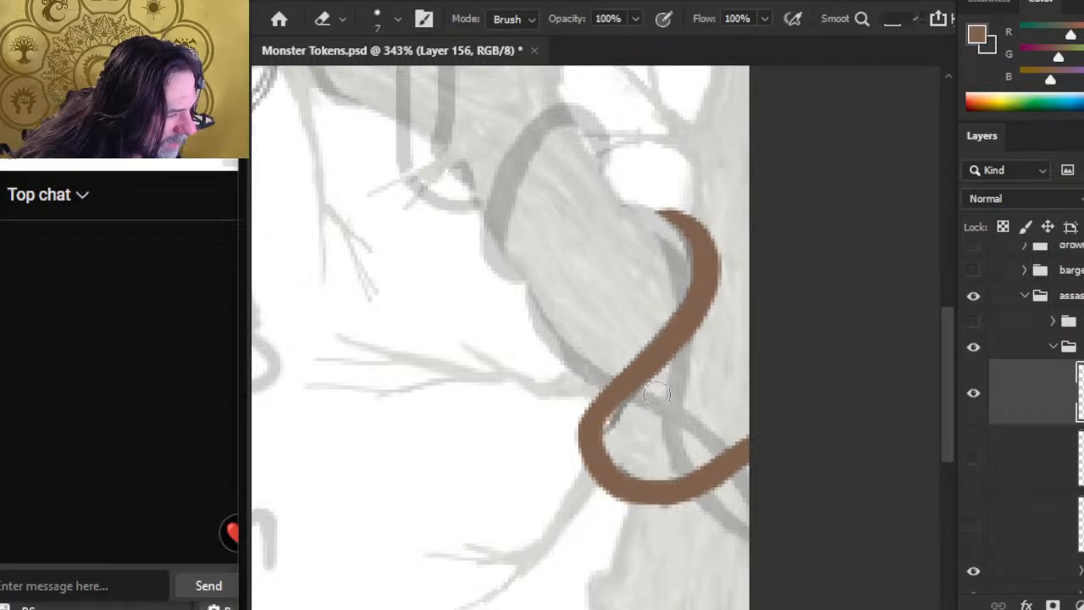
Step: Refine the bend's curve by building up its outer side and erasing excess brown along the lower inside edge
key("b")
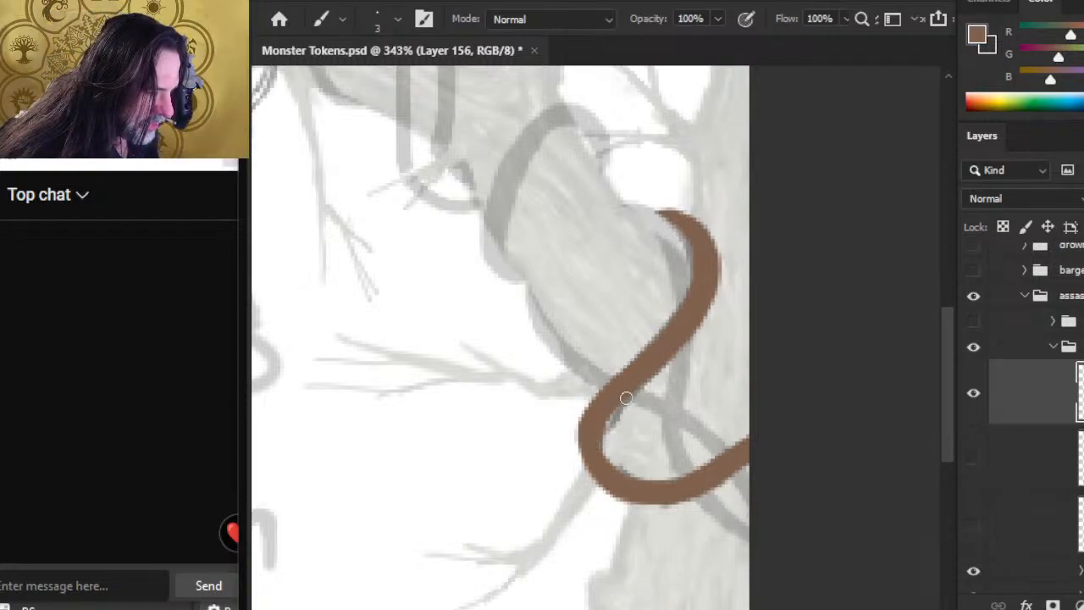
key("e")
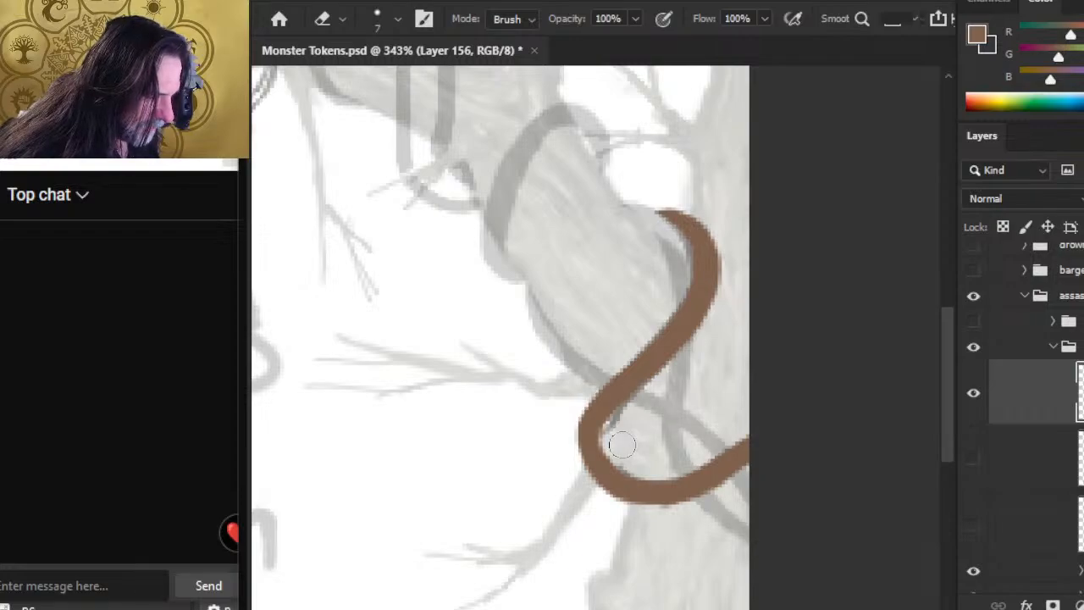
key("b")
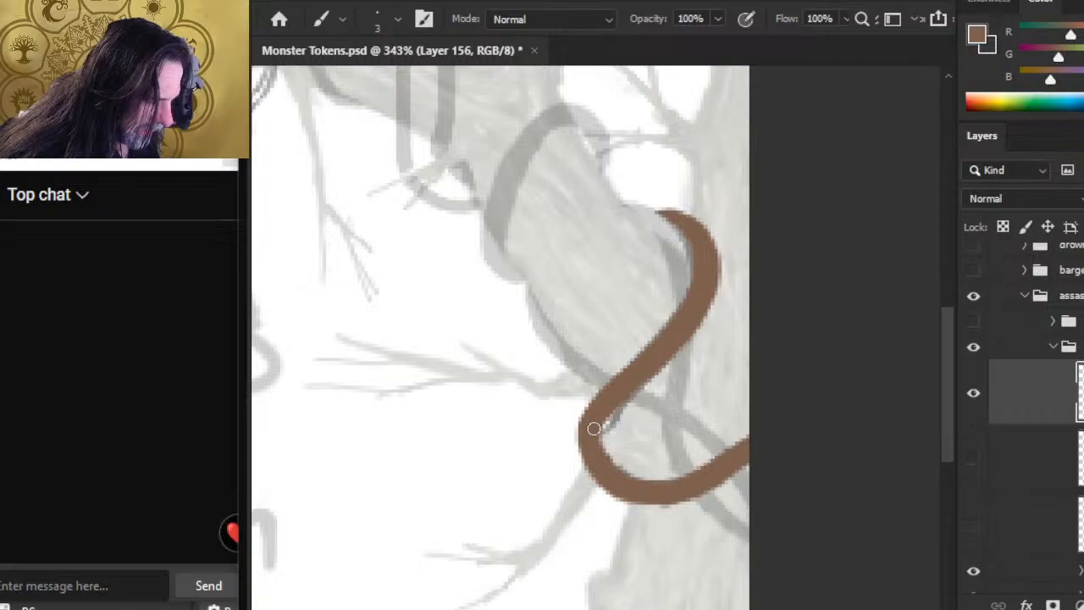
key("e")
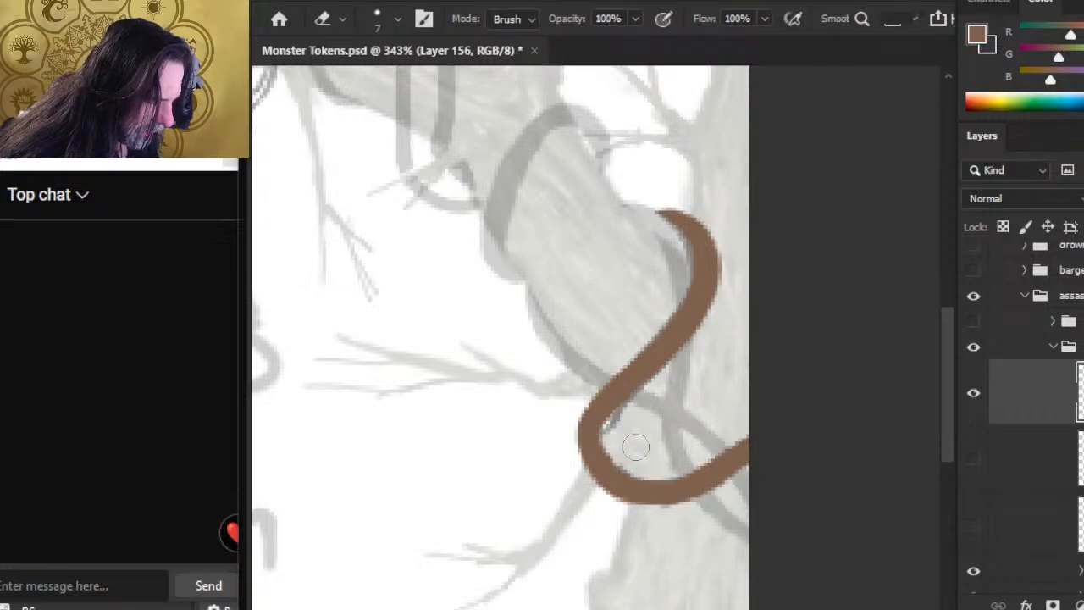
key("b")
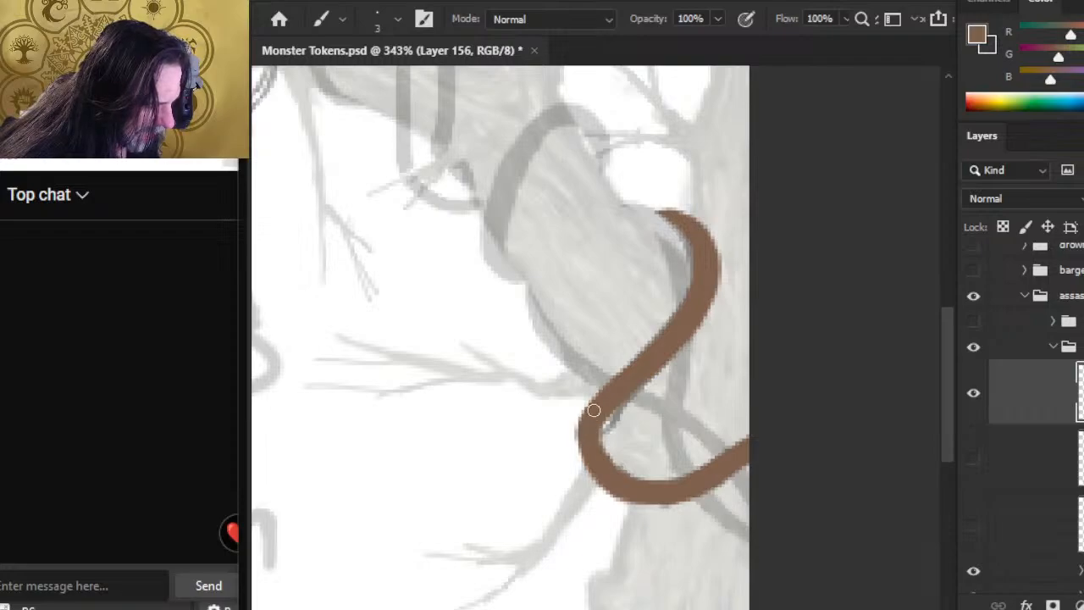
left_click_drag(583, 464, 583, 427)
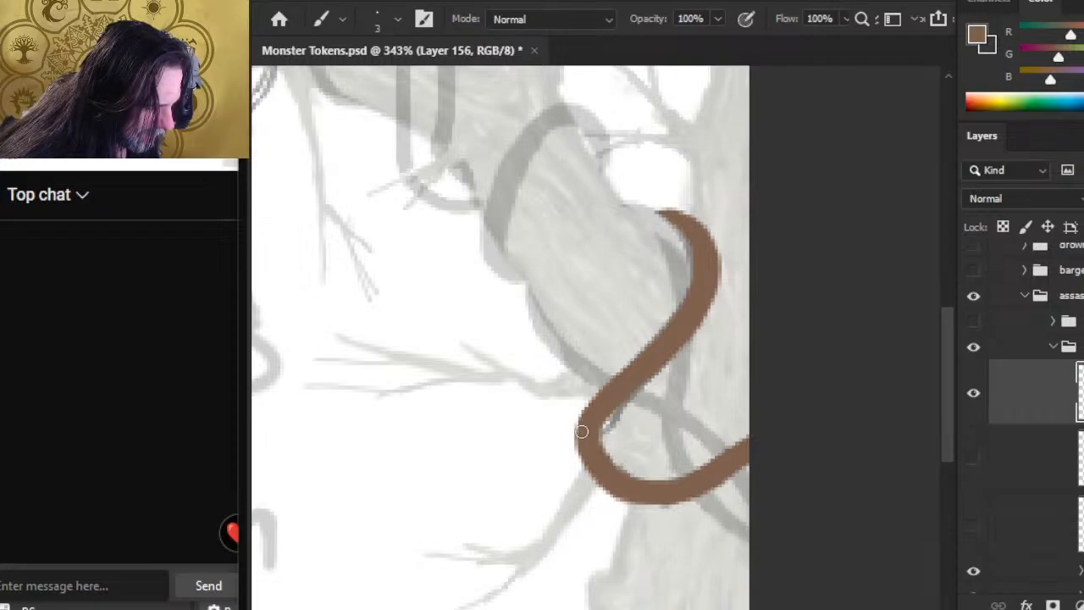
key("e")
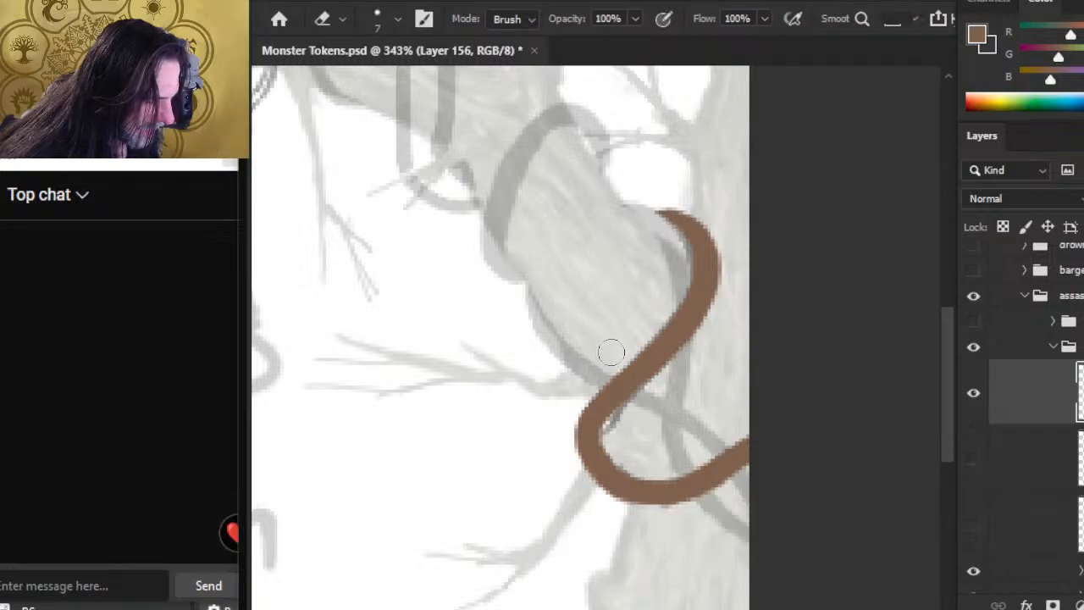
key("b")
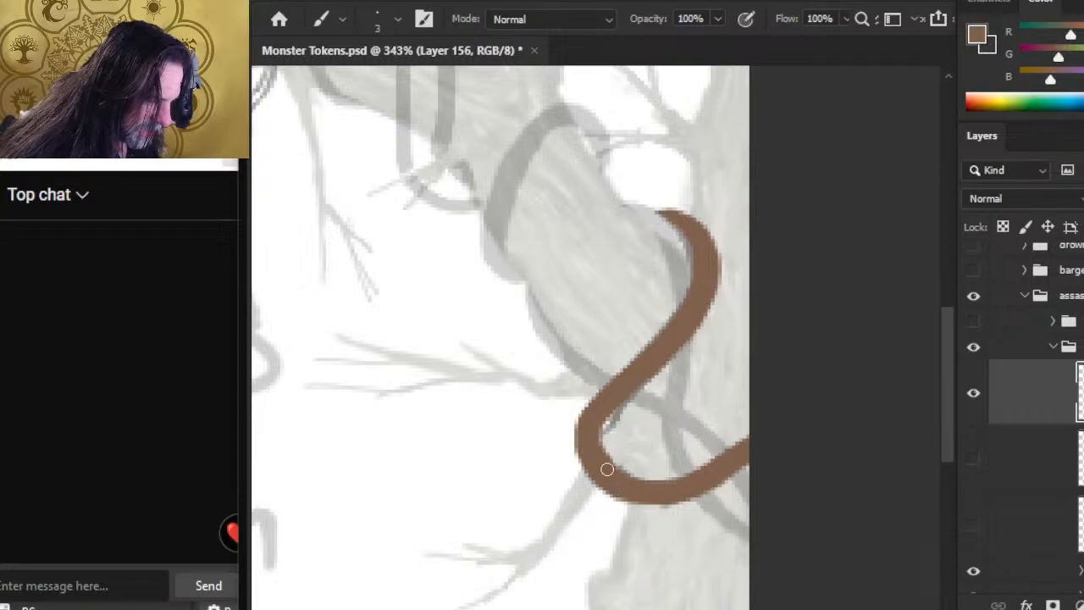
key("e")
left_click_drag(617, 458, 650, 464)
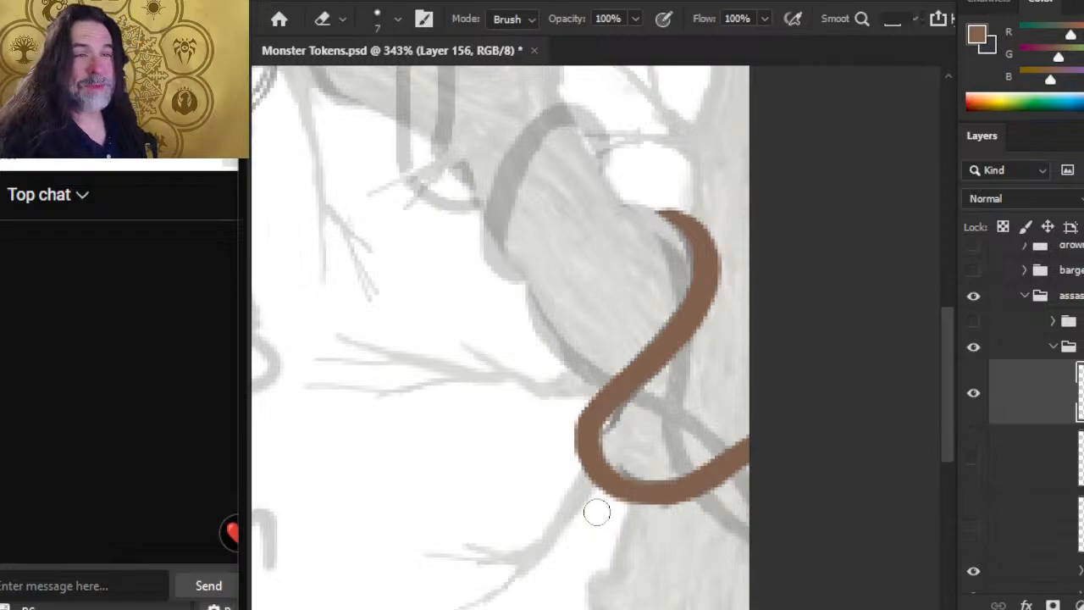
Step: Clean up the inside edge of the vine where the diagonal section enters the bend, alternating small brown touch-ups and erasing
key("b")
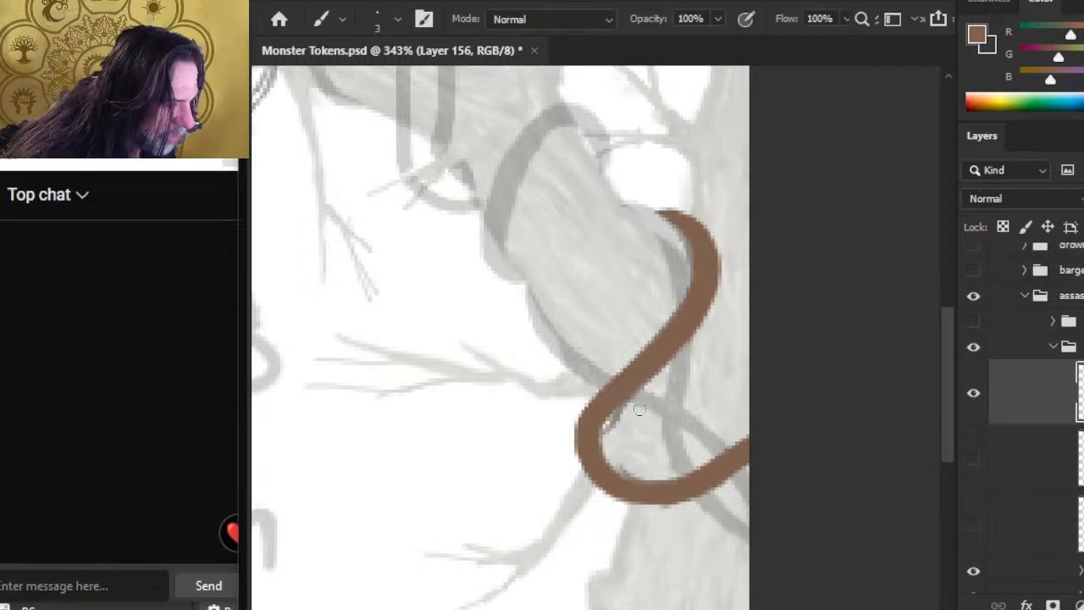
key("e")
mouse_move(634, 412)
left_mouse_down()
mouse_move(620, 430)
mouse_move(641, 403)
left_mouse_up()
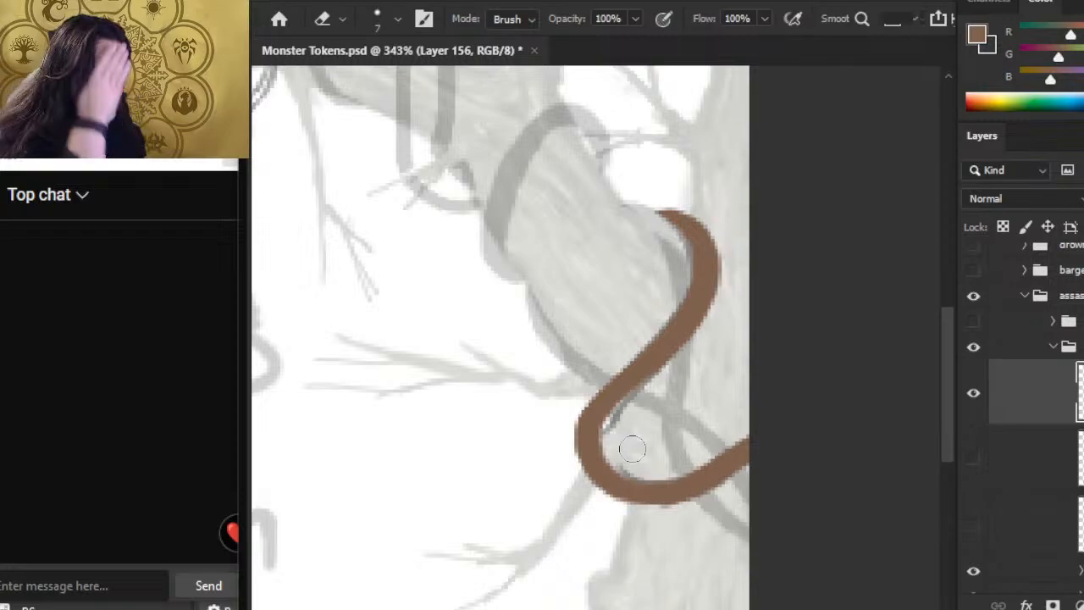
key("b")
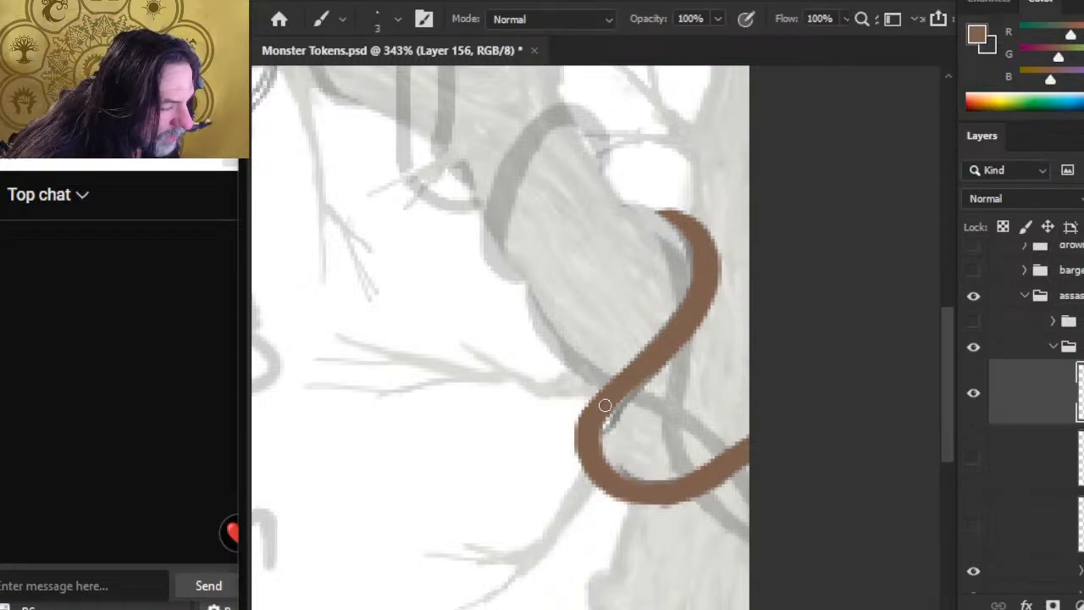
key("e")
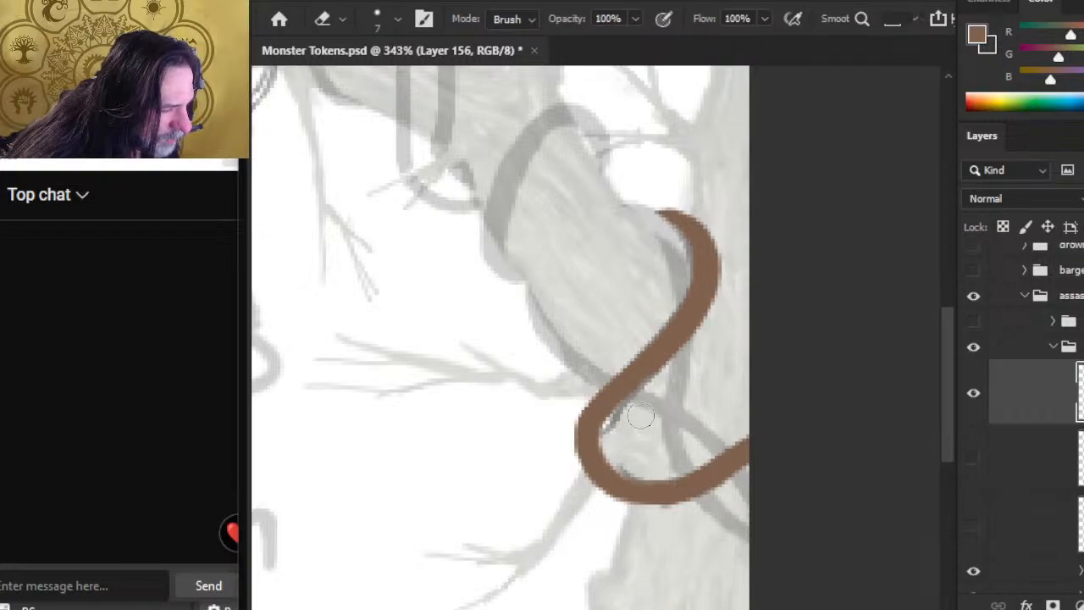
left_click_drag(639, 418, 645, 406)
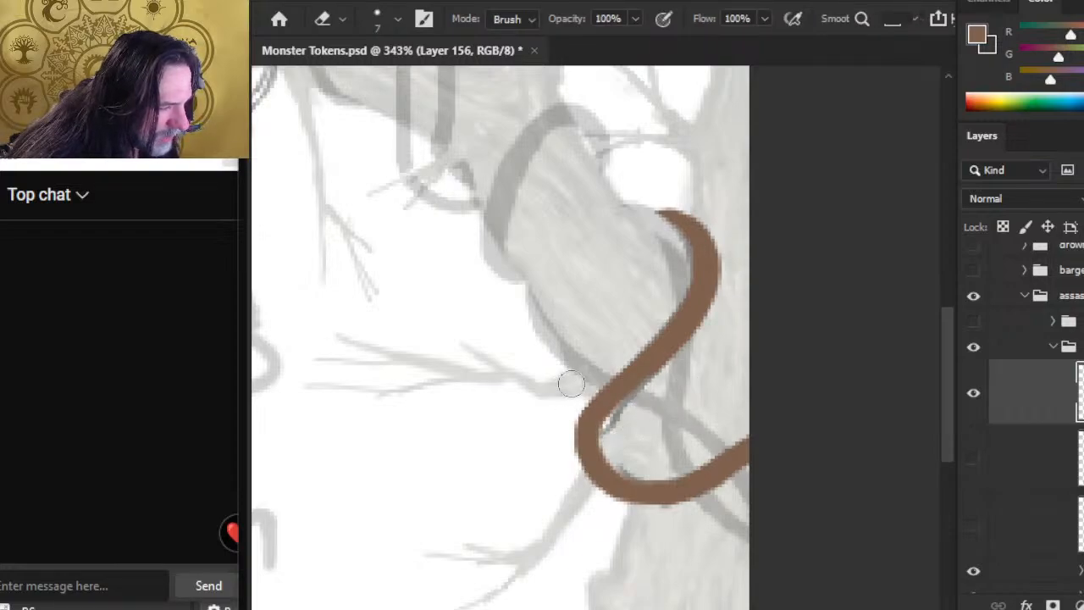
key("b")
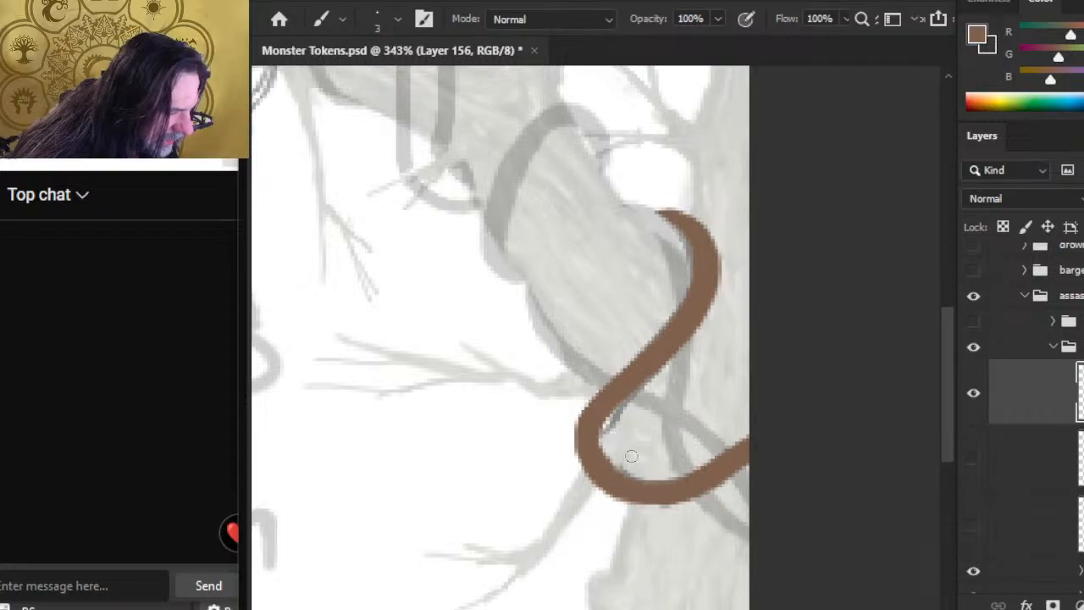
key("e")
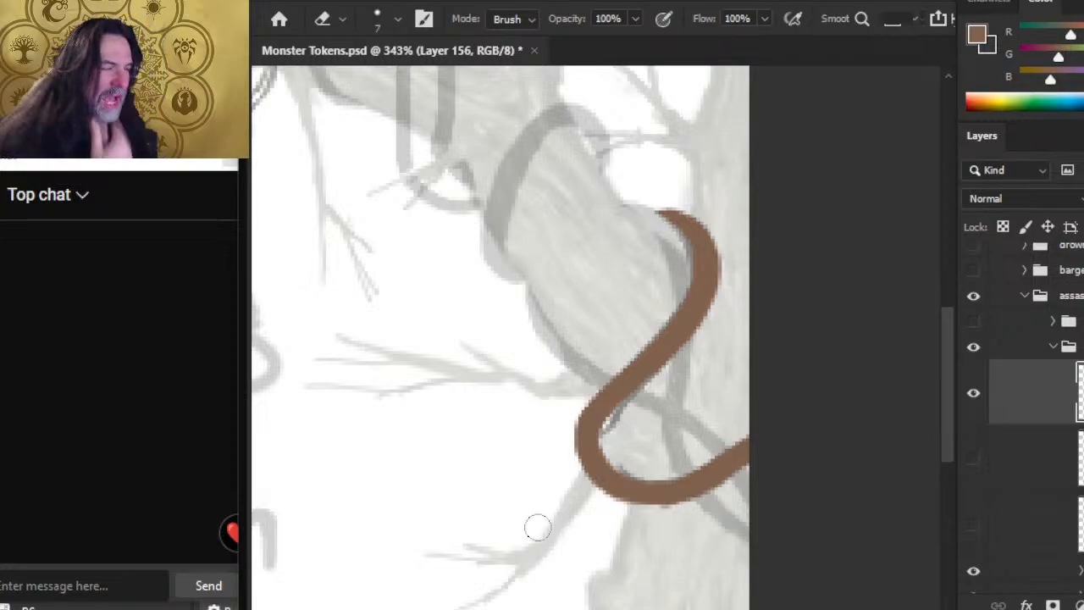
Step: Smooth both edges of the vine's lower bend, adding brown with the size 3 brush and trimming with the size 7 eraser
key("b")
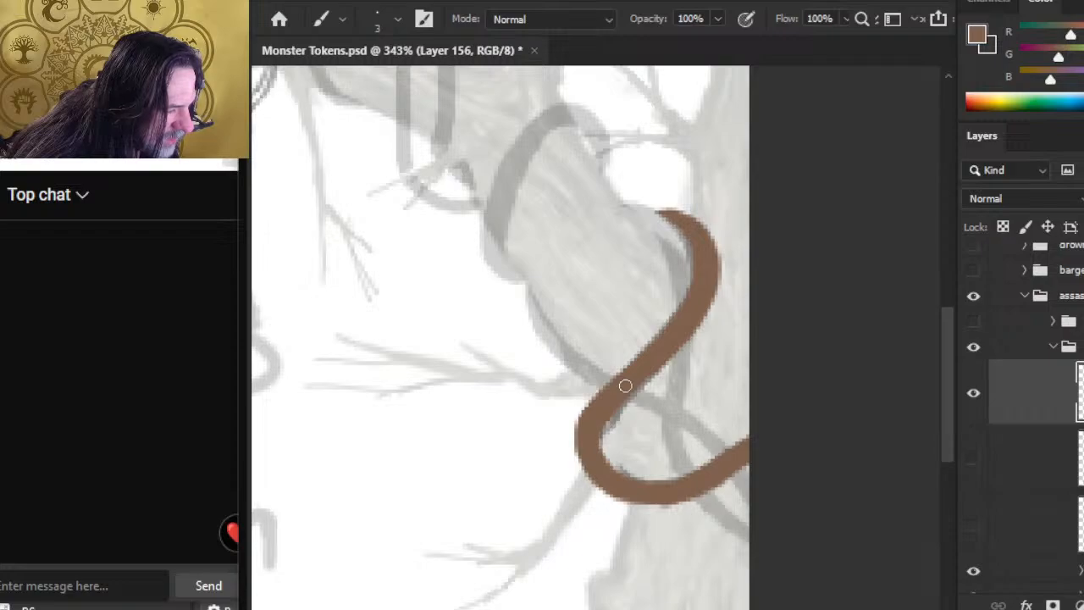
key("e")
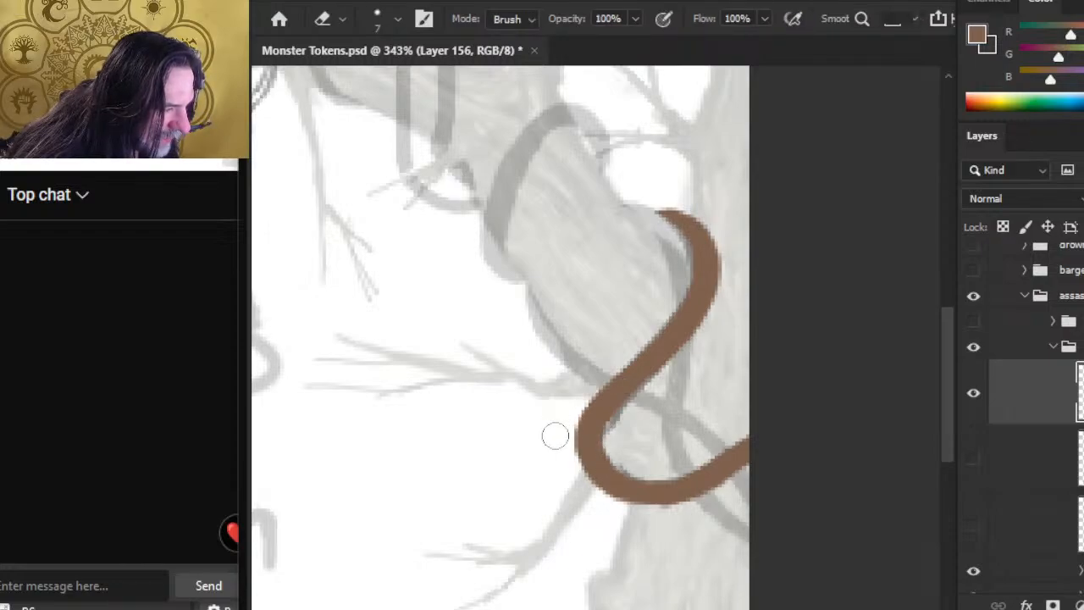
key("b")
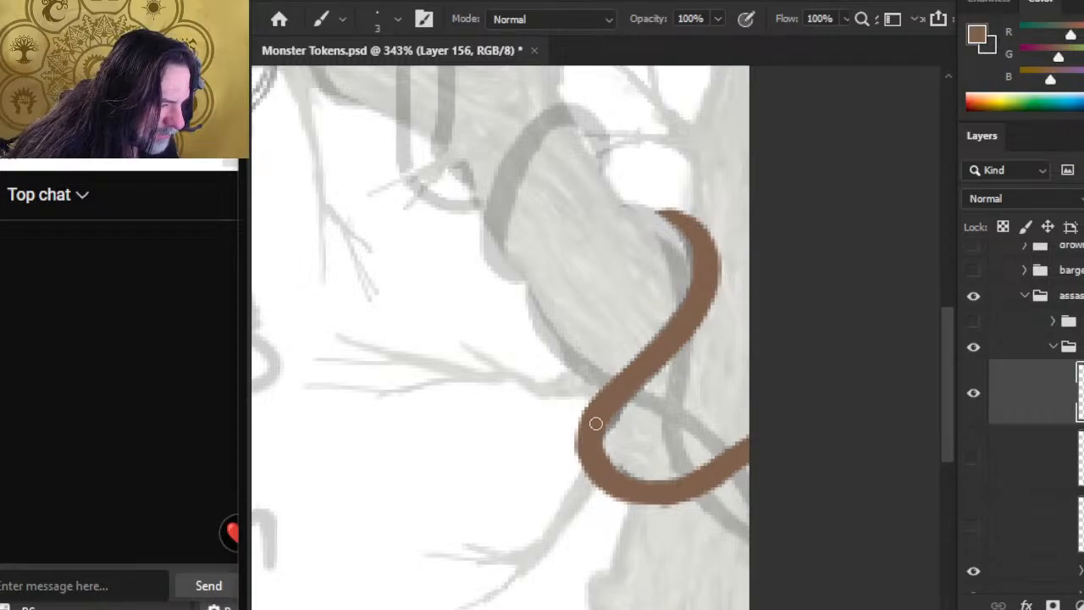
left_click_drag(596, 424, 606, 455)
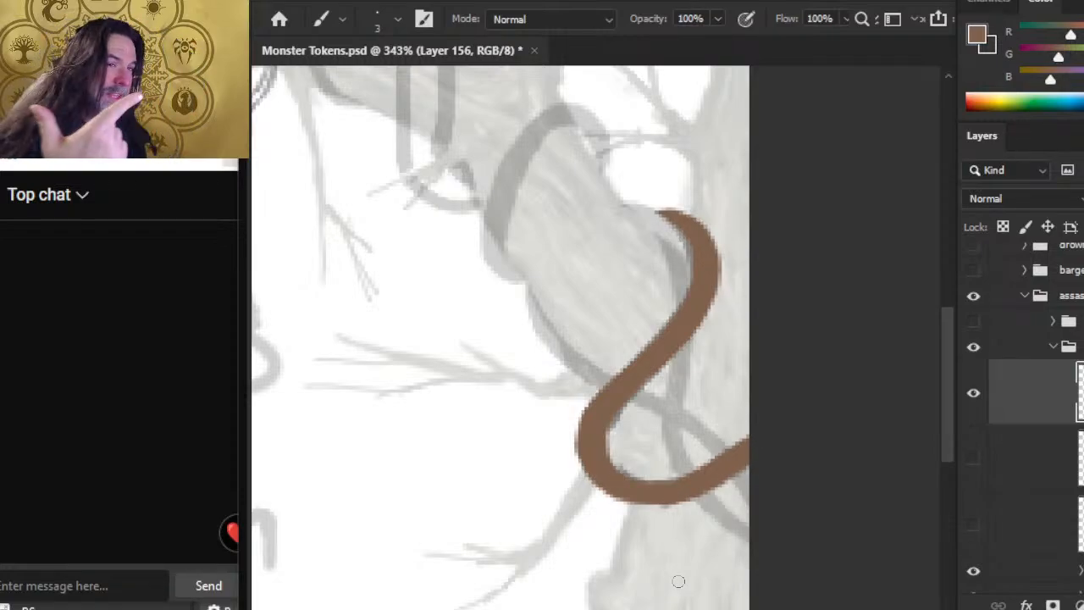
key("e")
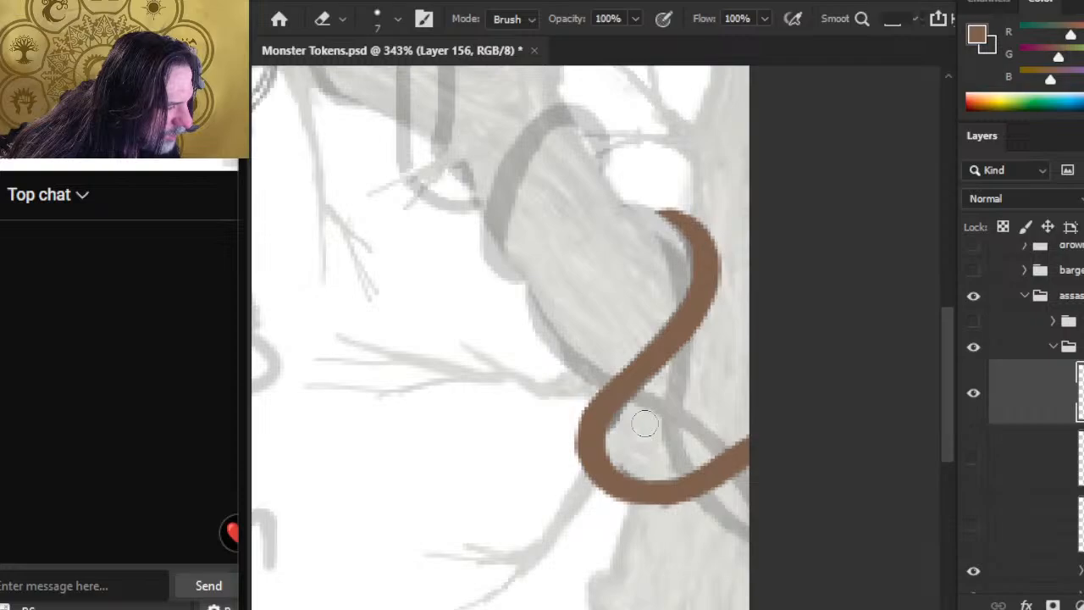
mouse_move(622, 432)
left_mouse_down()
mouse_move(606, 443)
mouse_move(636, 452)
mouse_move(734, 402)
left_mouse_up()
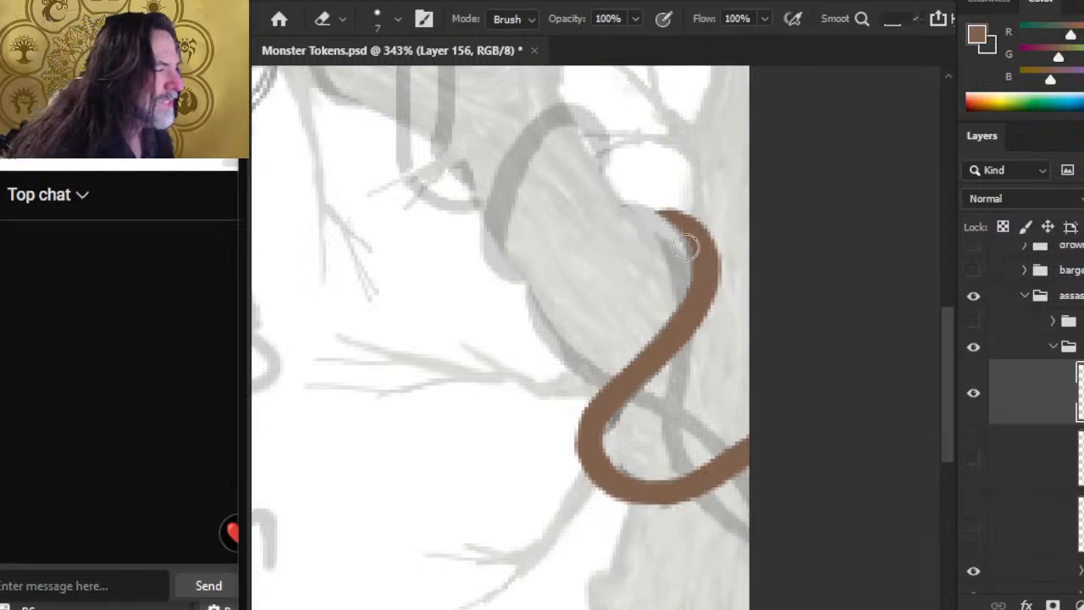
Step: Extend the vine's upper tip in brown with the size 2 brush and trim its edge with the eraser
key("b")
key("bracketleft")
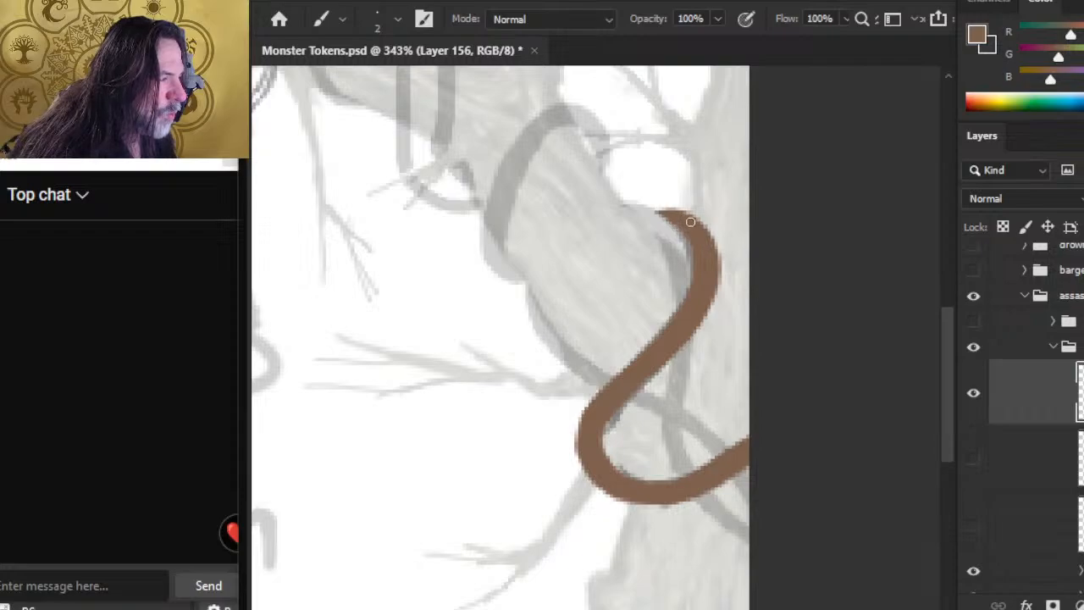
key("e")
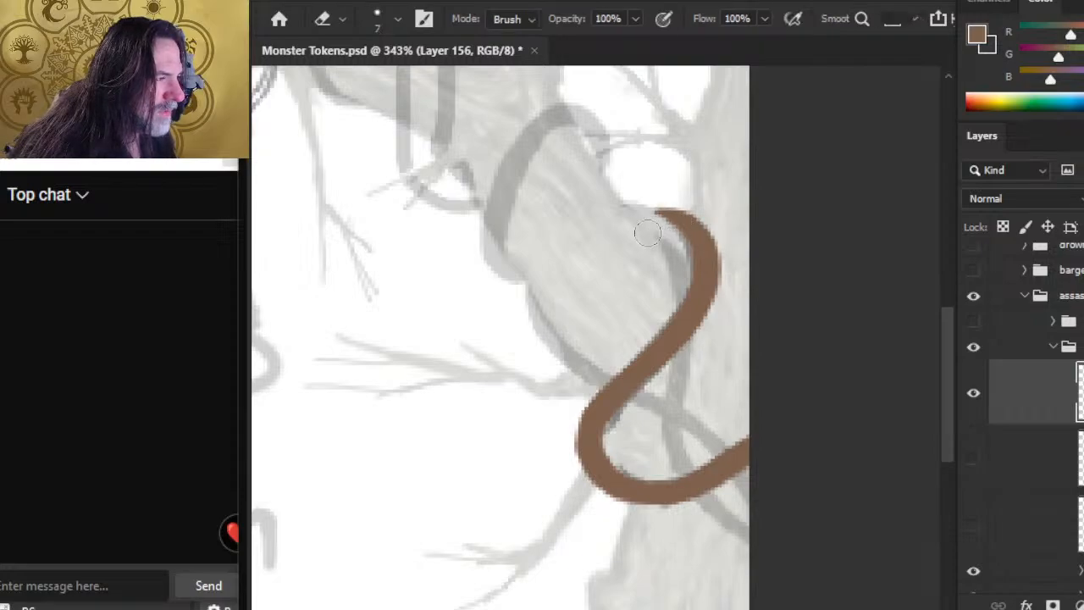
key("b")
mouse_move(673, 215)
left_mouse_down()
mouse_move(649, 207)
mouse_move(677, 209)
left_mouse_up()
key("e")
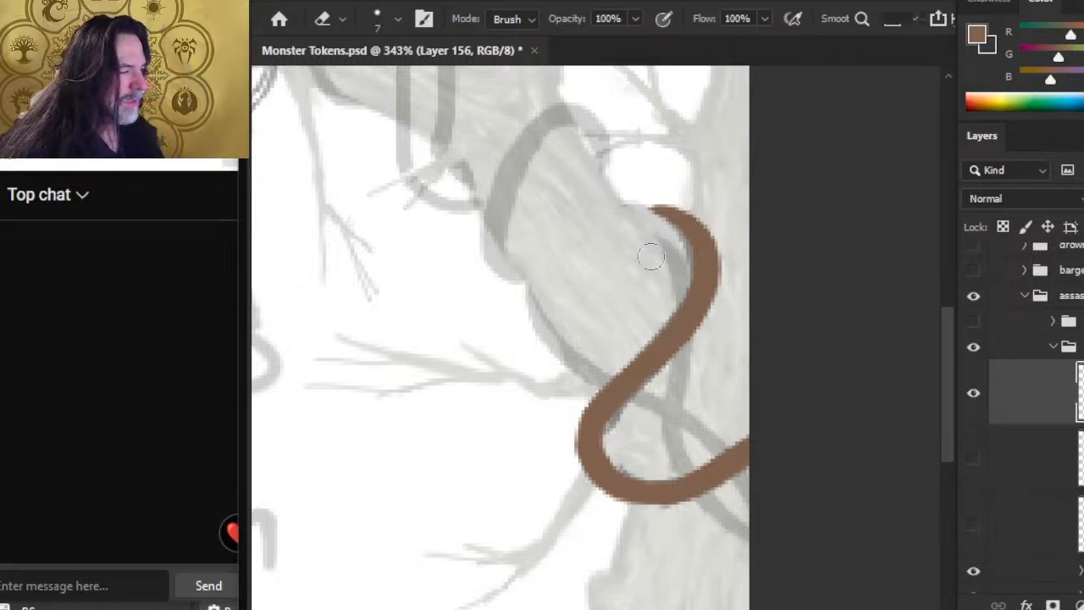
Step: Touch up the diagonal section of the vine just above the lower bend with the size 2 brush and eraser
key("b")
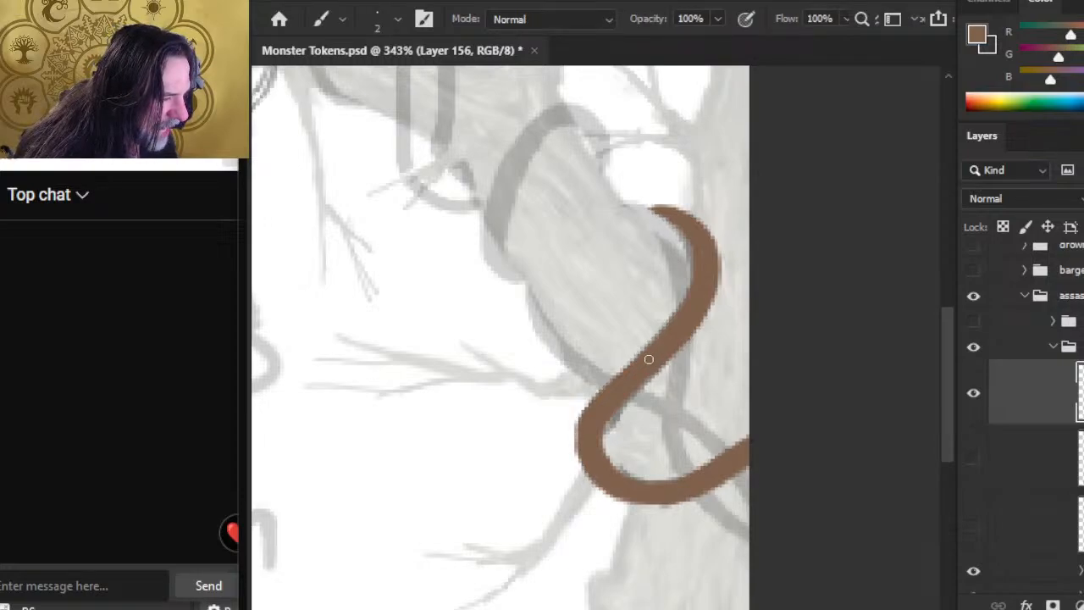
key("e")
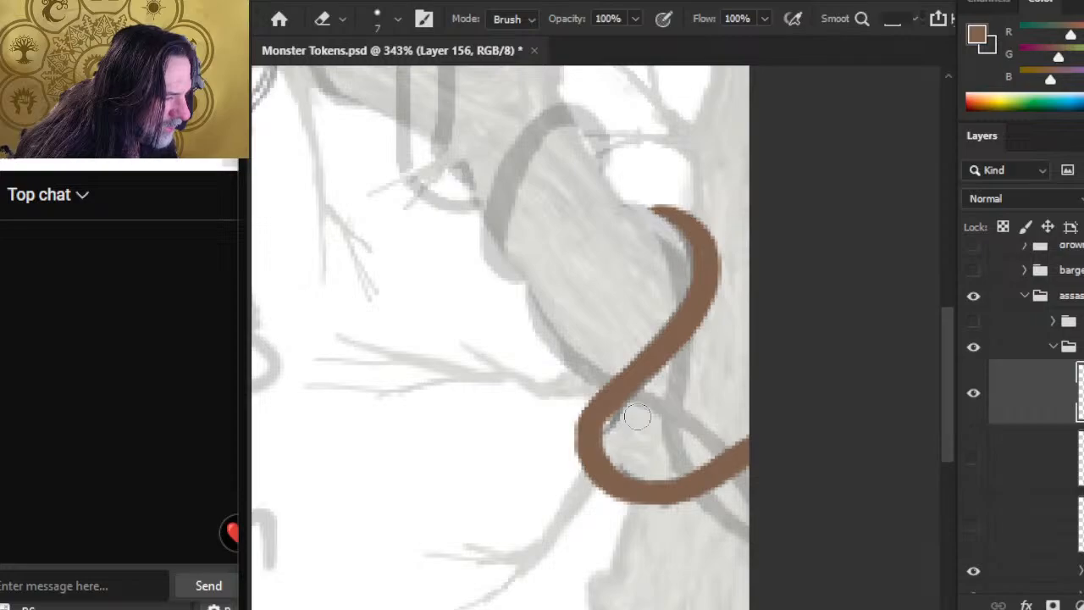
key("b")
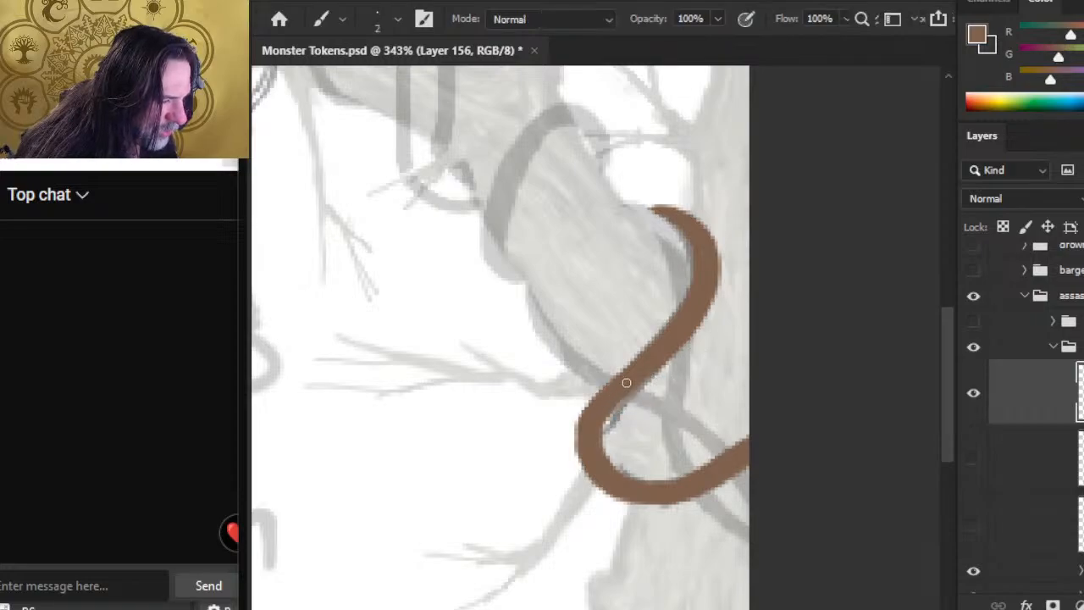
Step: Lasso the vine's lower bend, nudge it up and to the right, and clear the selection
key("l")
mouse_move(571, 394)
left_mouse_down()
mouse_move(551, 459)
mouse_move(737, 573)
mouse_move(649, 421)
mouse_move(571, 398)
left_mouse_up()
key("v")
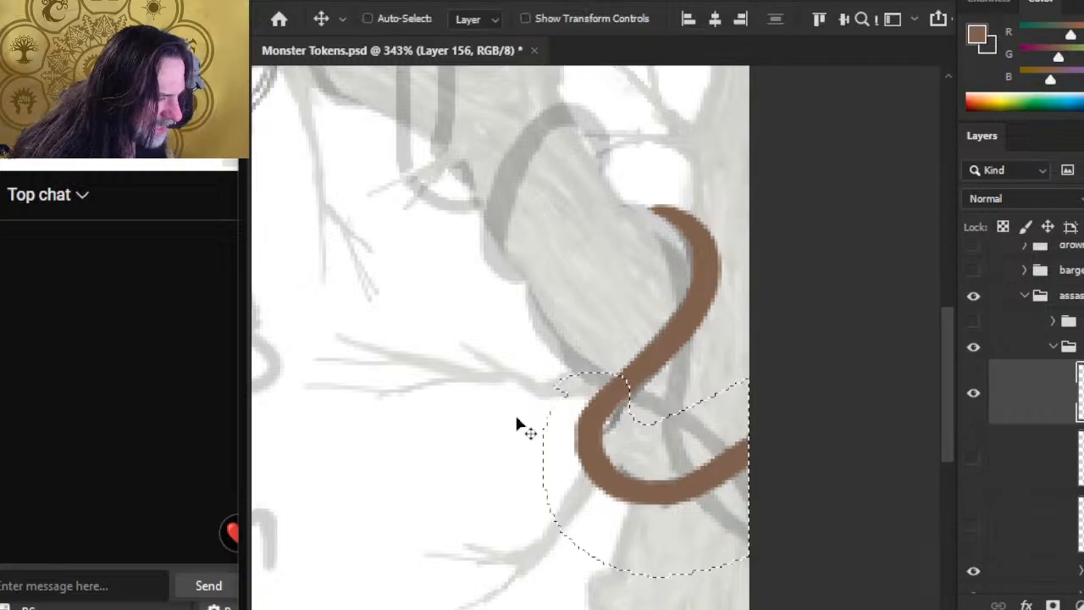
key("Up")
key("Up")
key("Right")
key("Right")
key("Right")
key("Right")
key("Right")
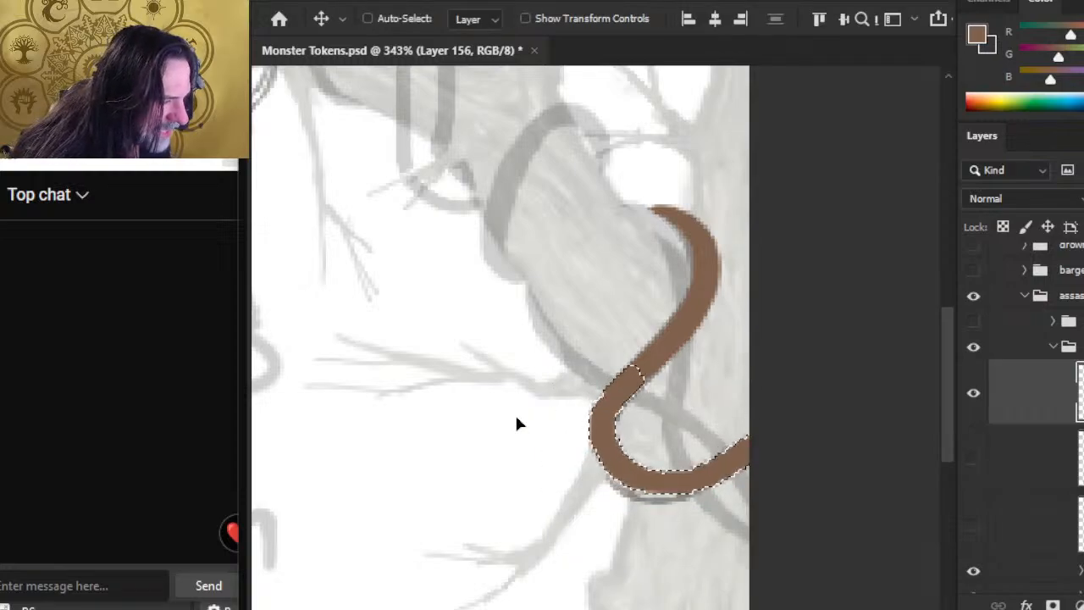
key("l")
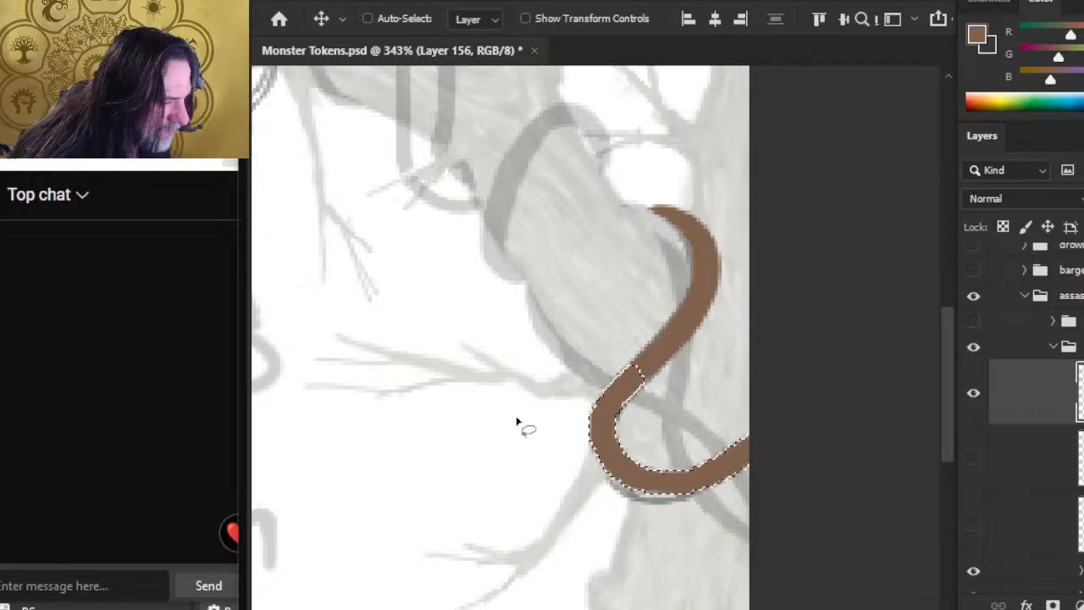
left_click(506, 466)
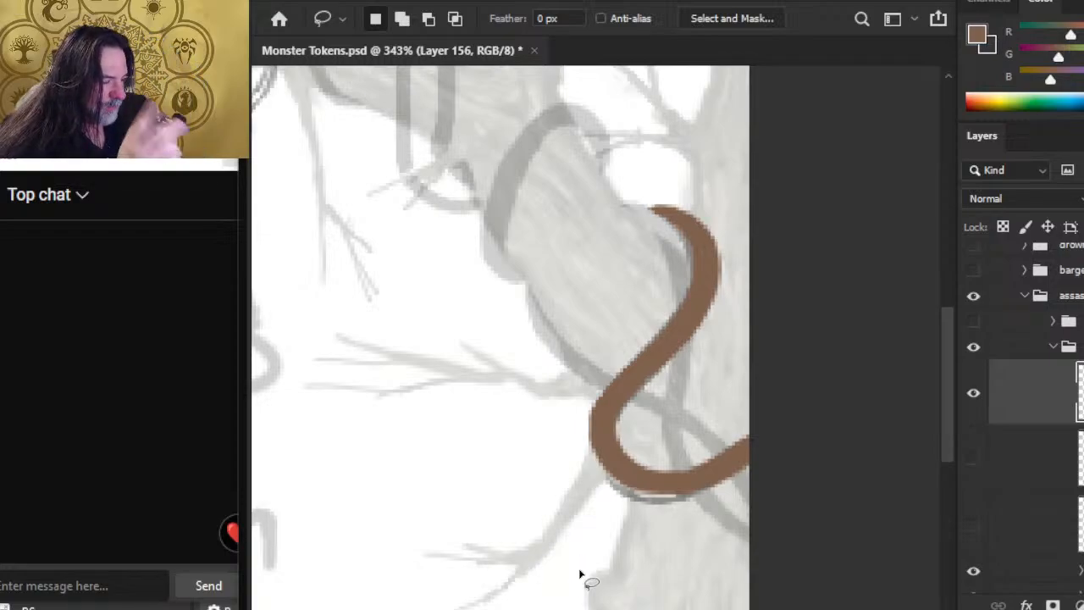
Step: Erase a gap in the bend where the branch crosses it and fill the lower segment's underside with the size 1 brush
key("e")
mouse_move(604, 443)
left_mouse_down()
mouse_move(621, 432)
mouse_move(611, 462)
mouse_move(621, 432)
mouse_move(627, 449)
mouse_move(610, 459)
left_mouse_up()
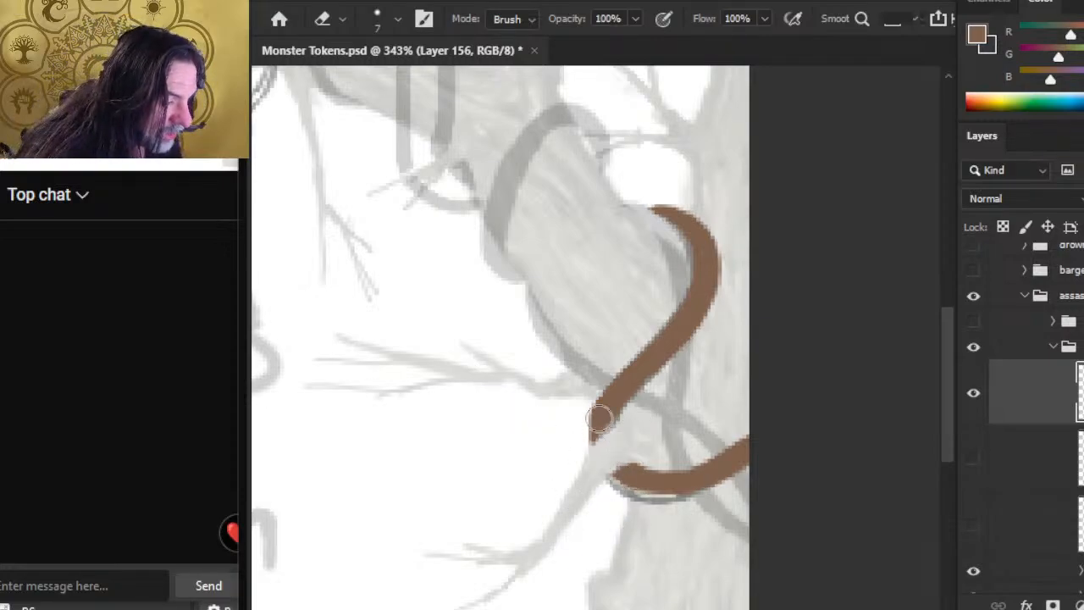
key("b")
key("bracketleft")
key("bracketleft")
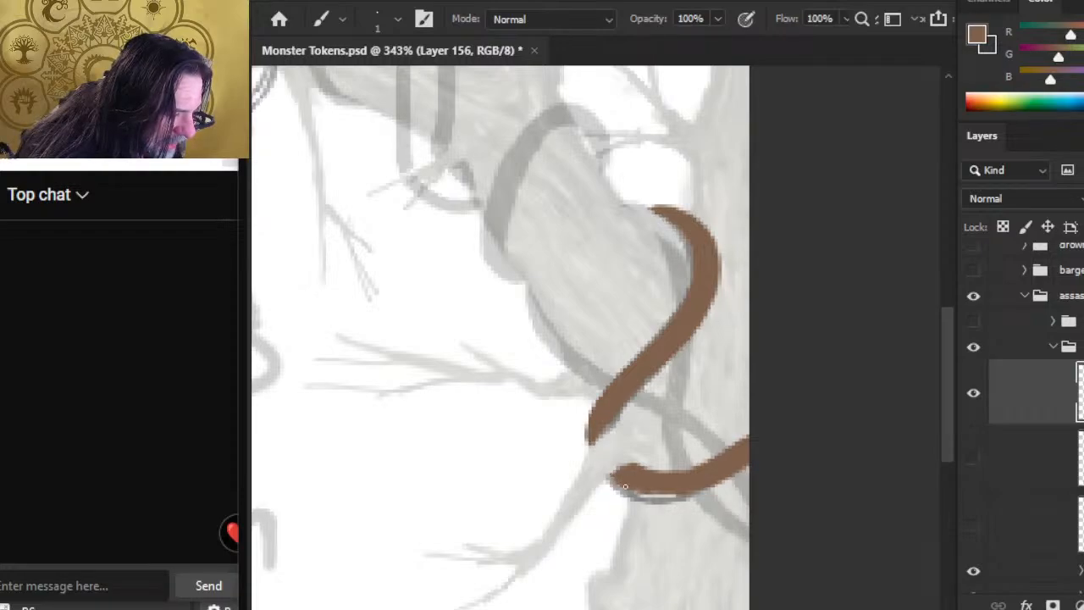
left_click_drag(632, 485, 662, 488)
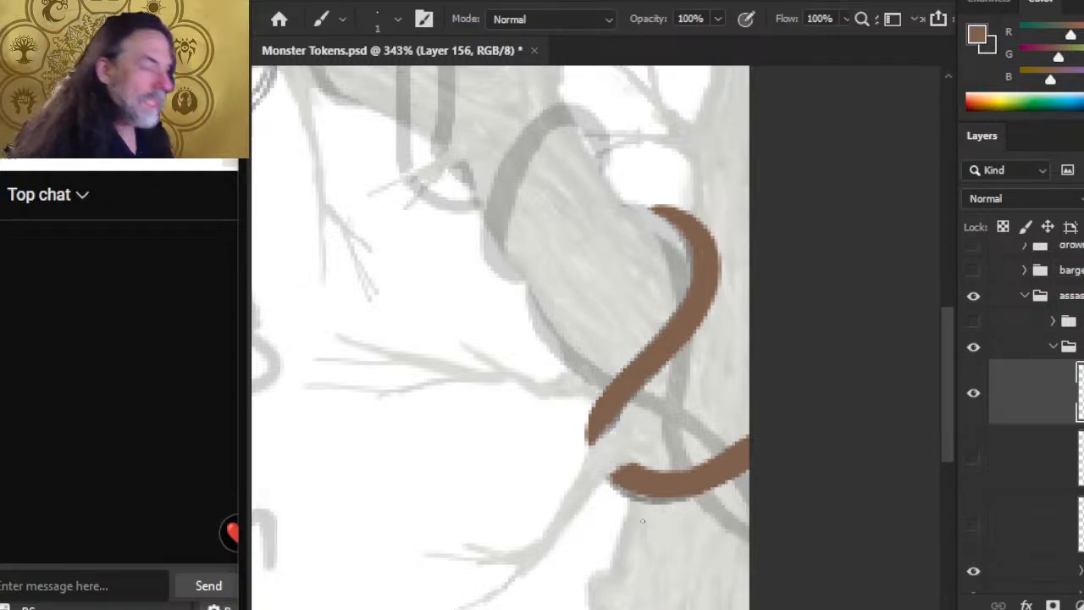
key("e")
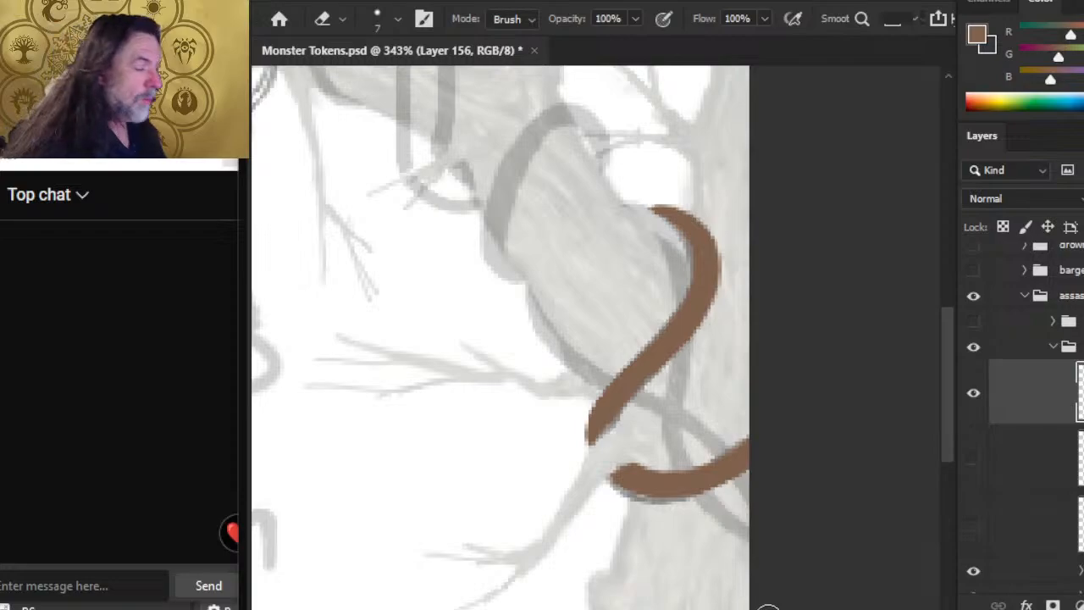
key("b")
key("e")
key("b")
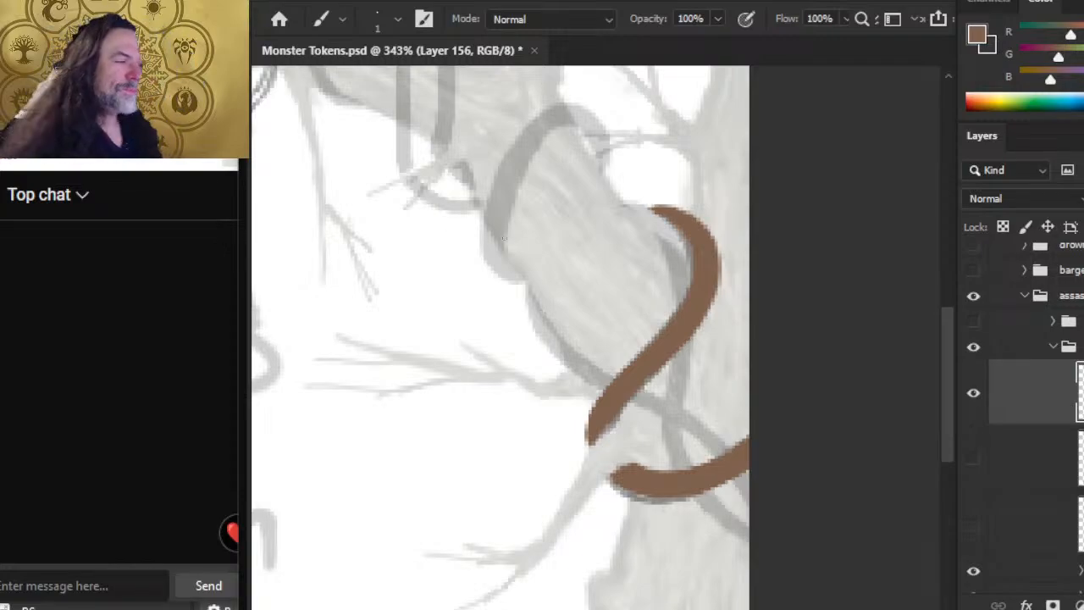
Step: Draw the vine's upper tip out along the tree with the size 1 brush and trim it back with the eraser
key("e")
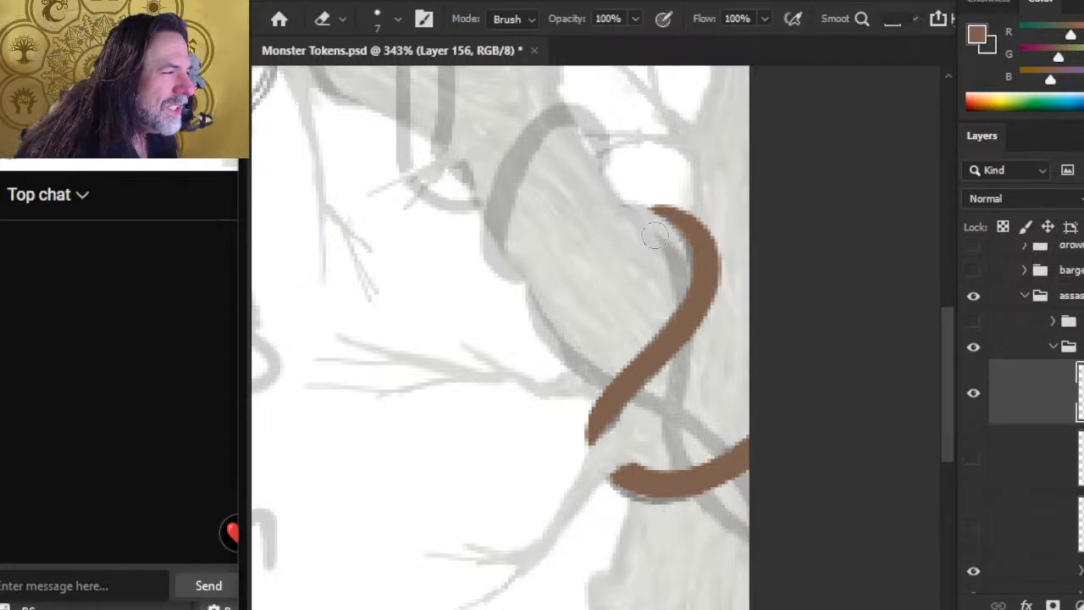
key("b")
left_click_drag(666, 212, 643, 208)
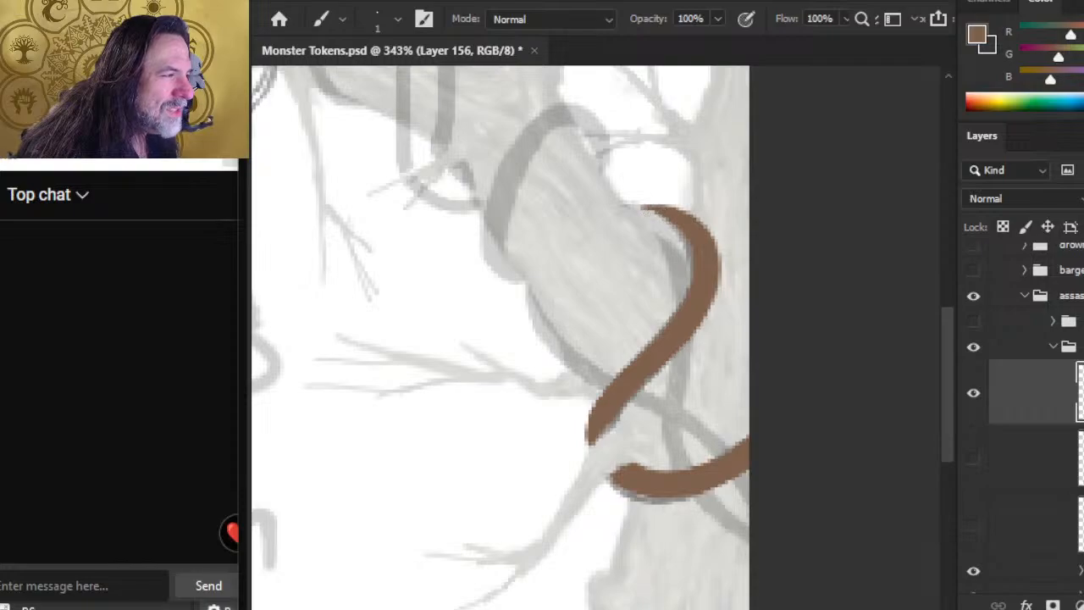
key("e")
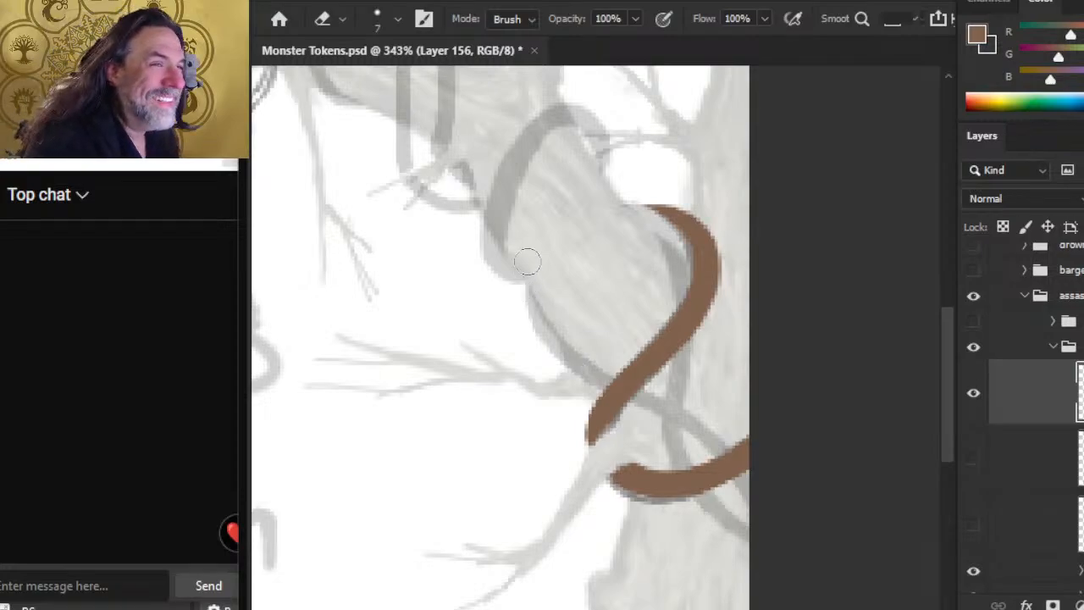
key("b")
key("e")
key("b")
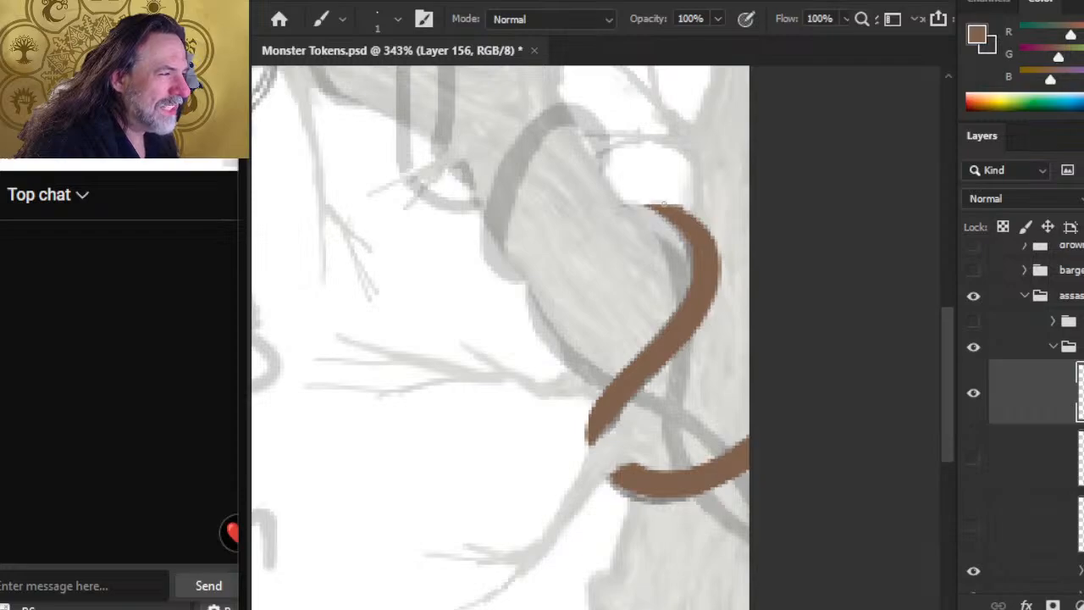
key("e")
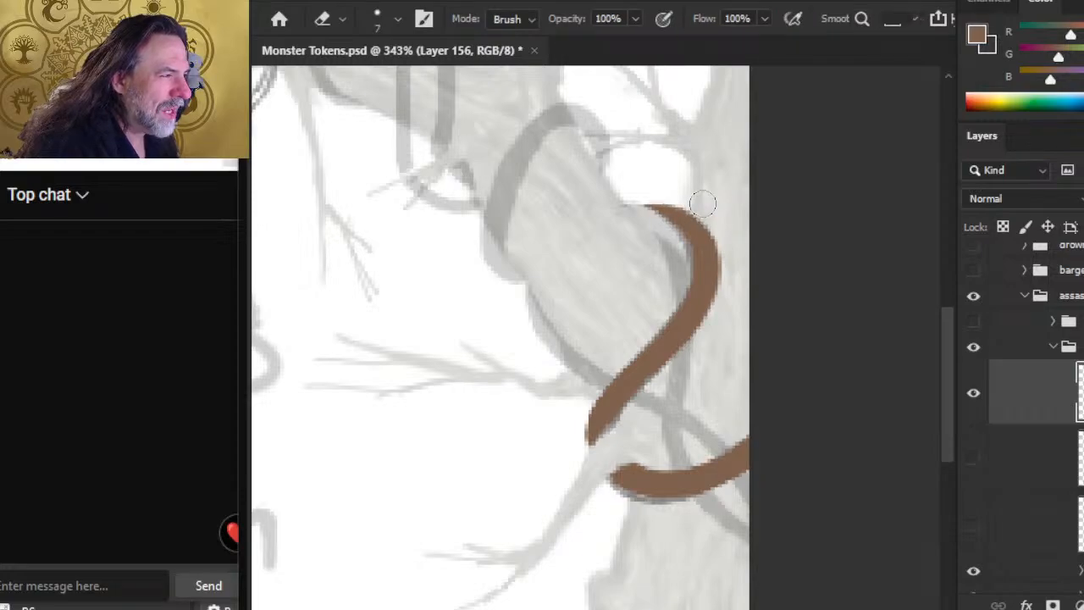
key("b")
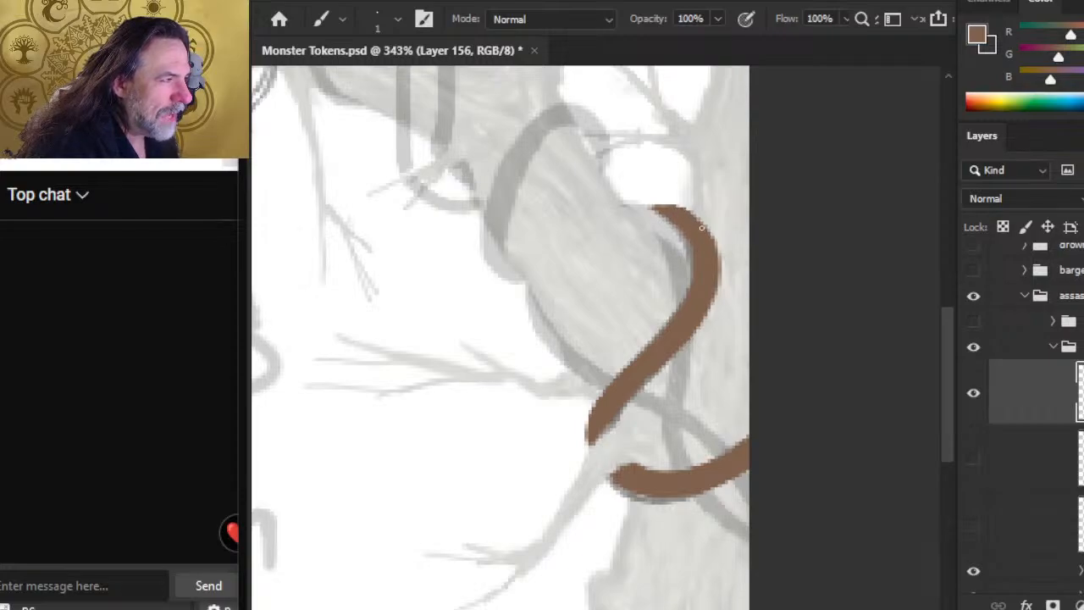
Step: Refine the vine's upper end into a finer point, alternating size 1 brown touch-ups with erasing along its inner edge
key("e")
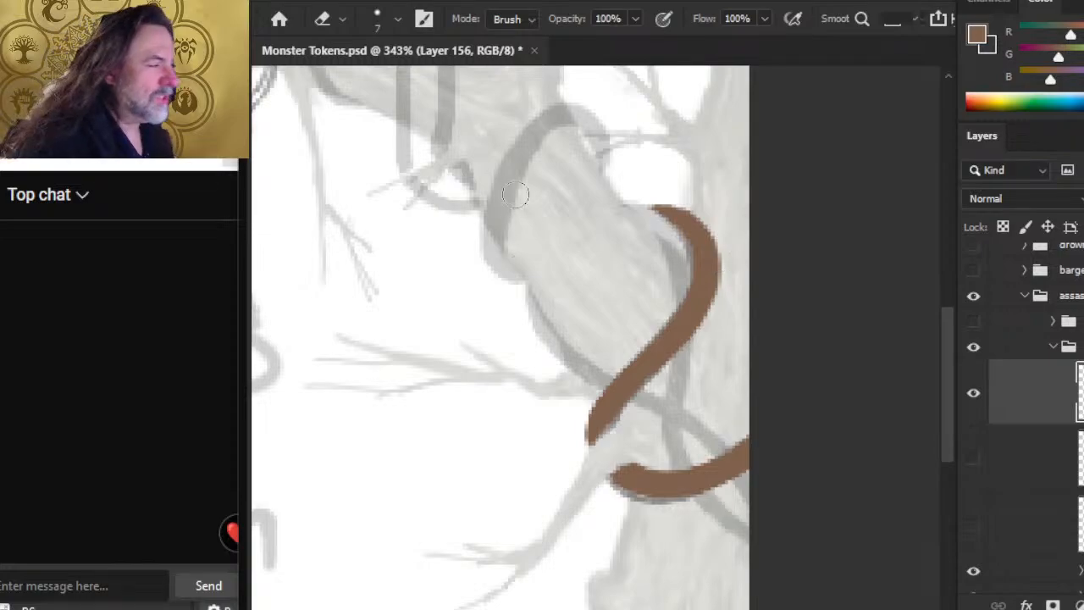
key("b")
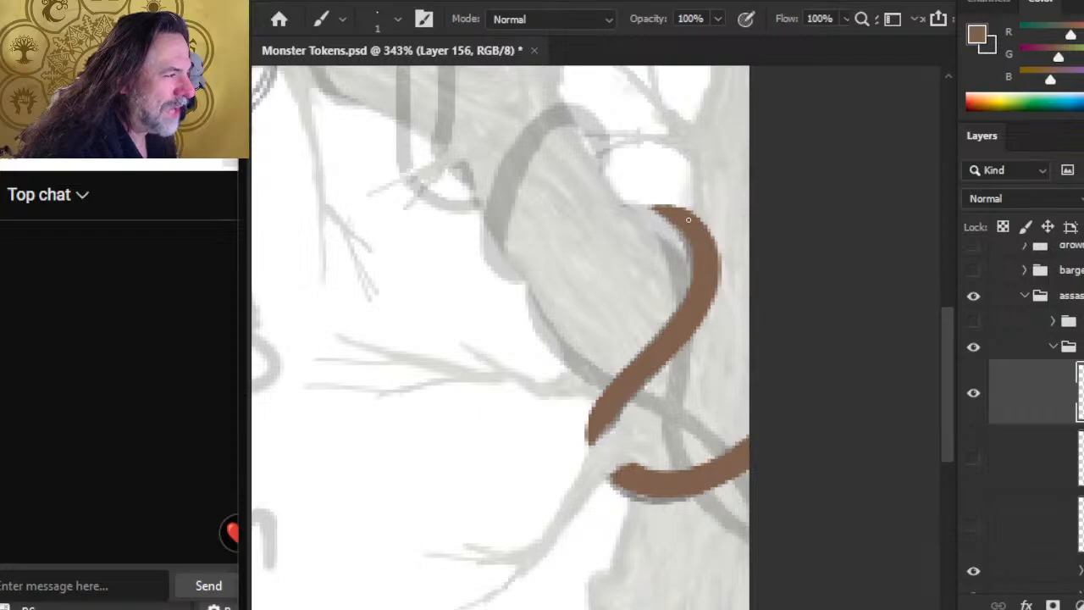
key("e")
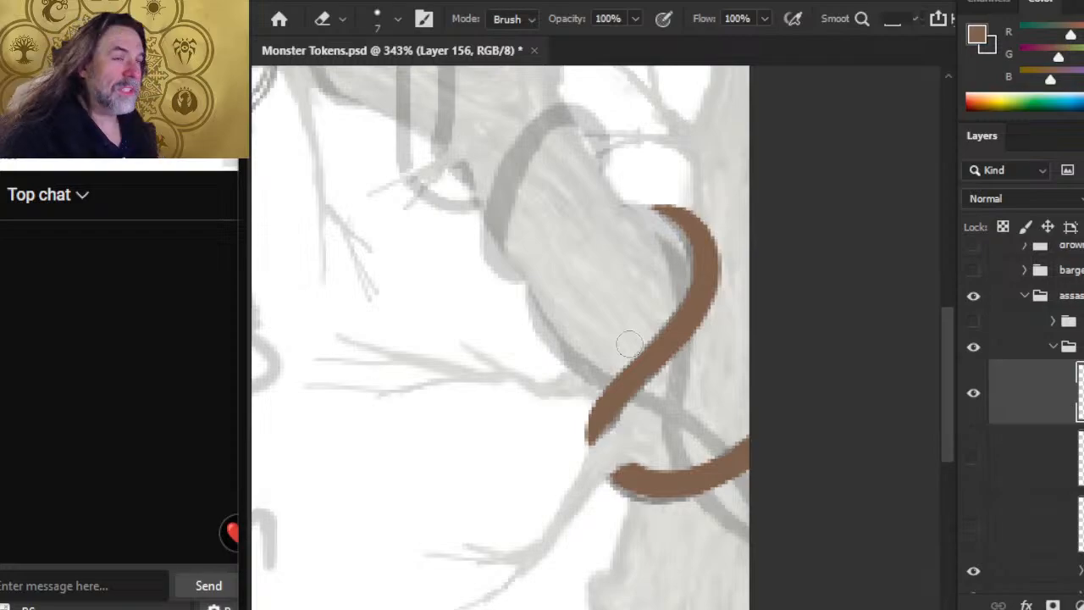
key("b")
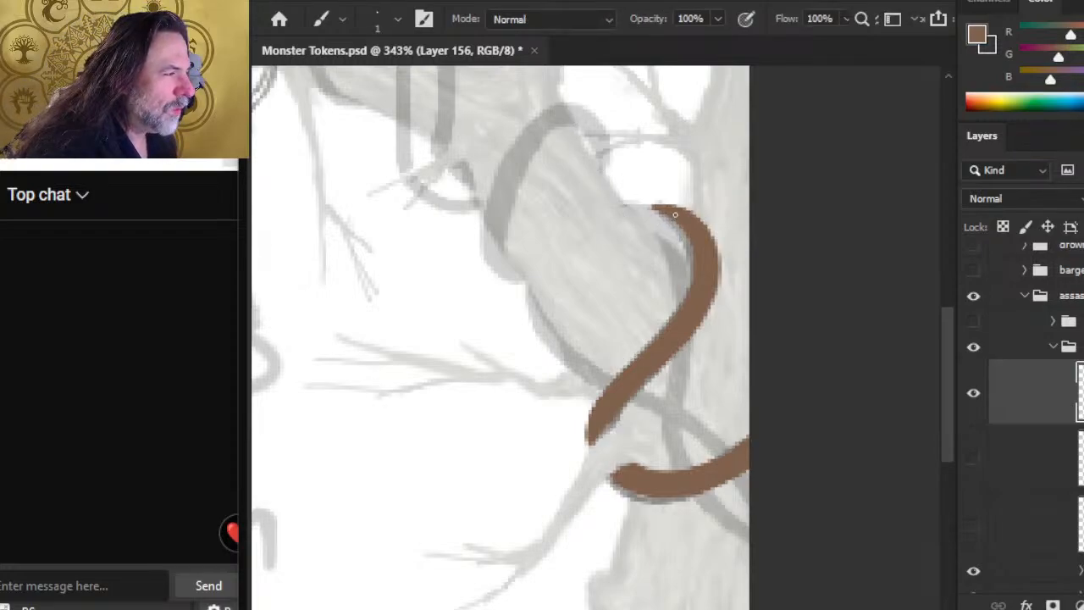
key("e")
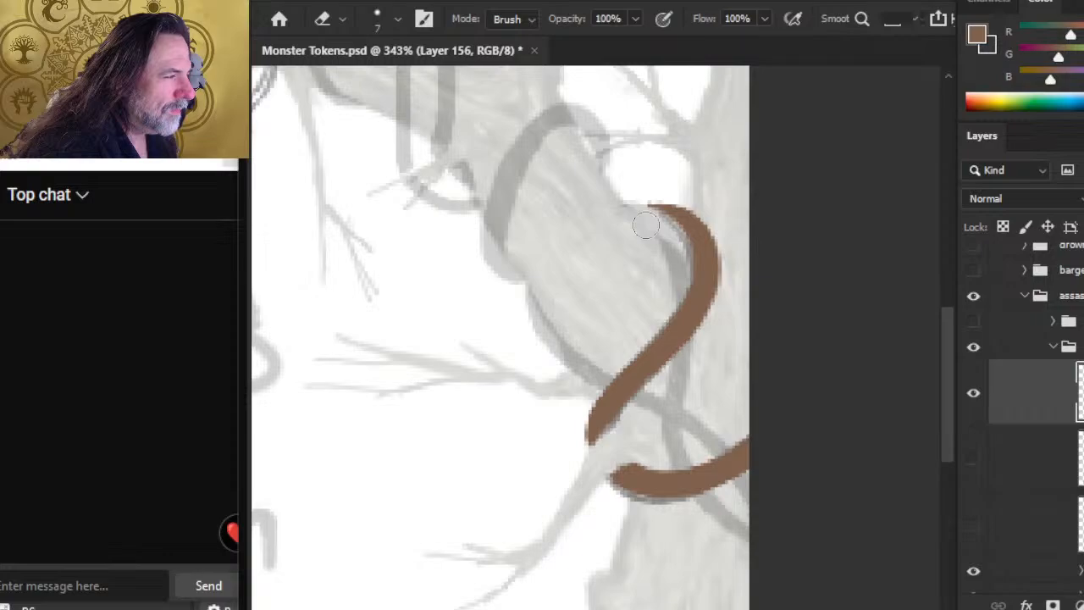
left_click_drag(645, 225, 646, 361)
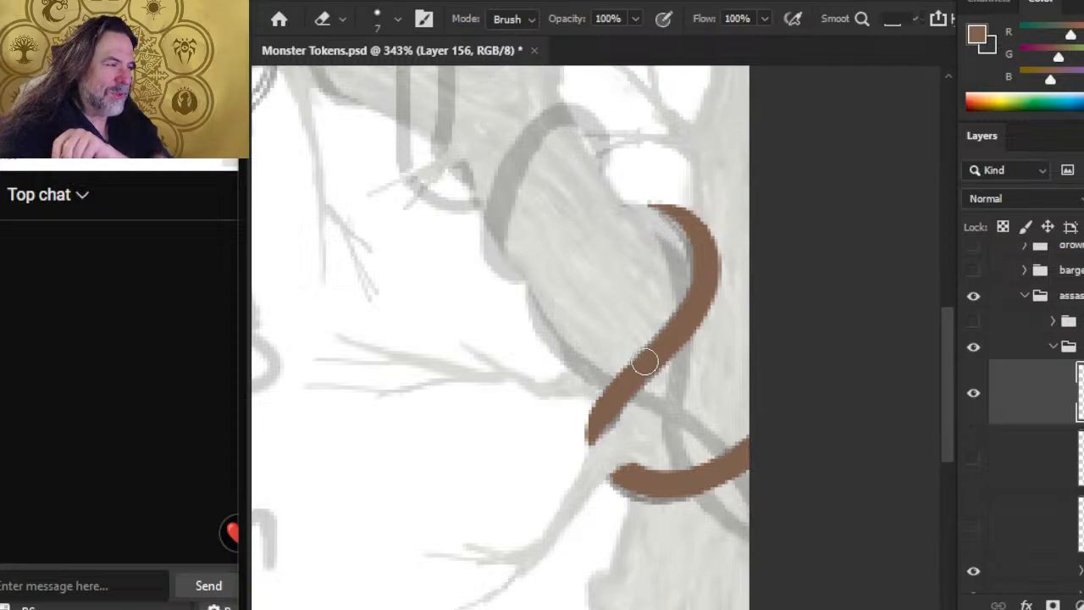
key("b")
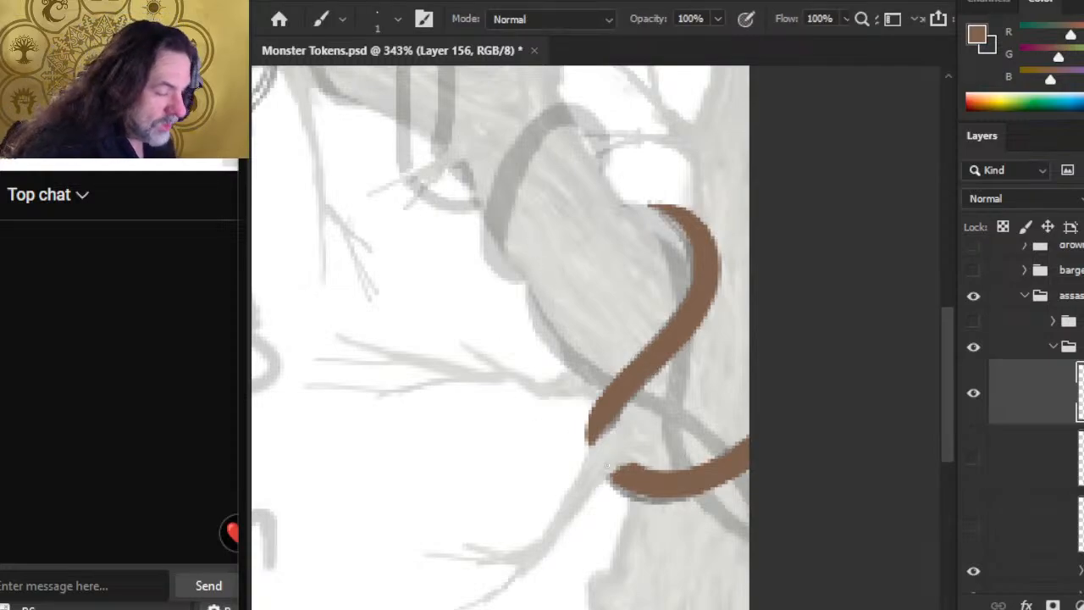
key("z")
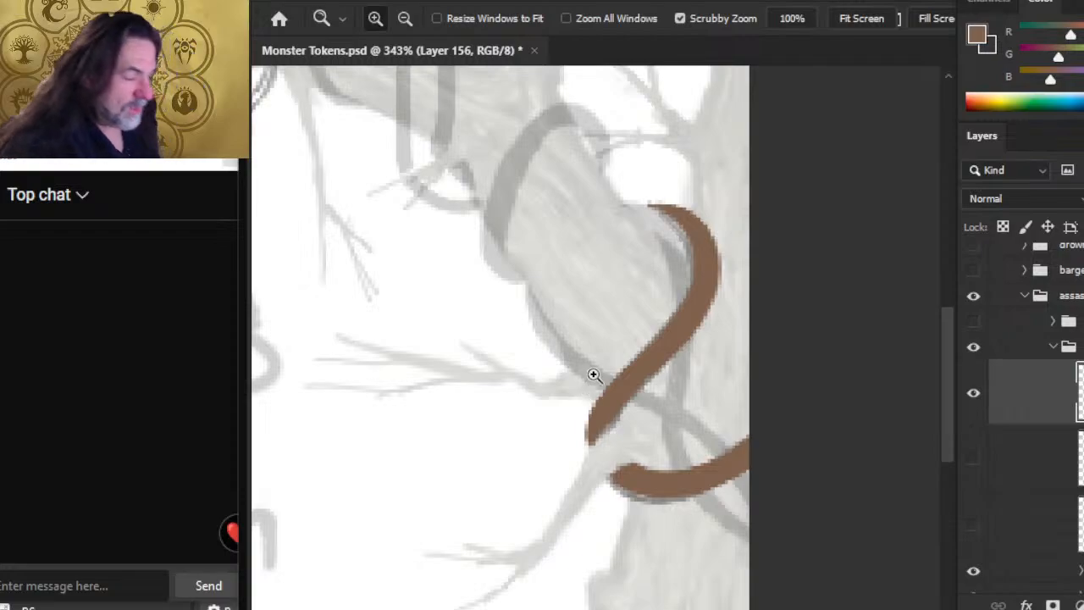
Step: Show the two hidden vine layers beneath Layer 156 and make Layer 154 the active layer
left_click_drag(638, 398, 571, 387)
left_click(974, 458)
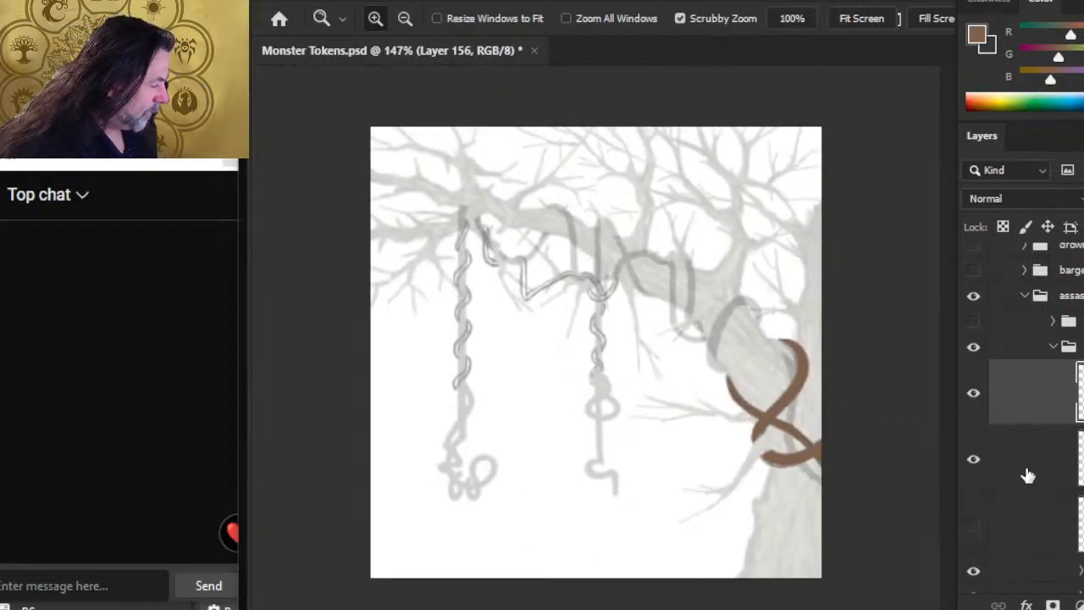
left_click(974, 525)
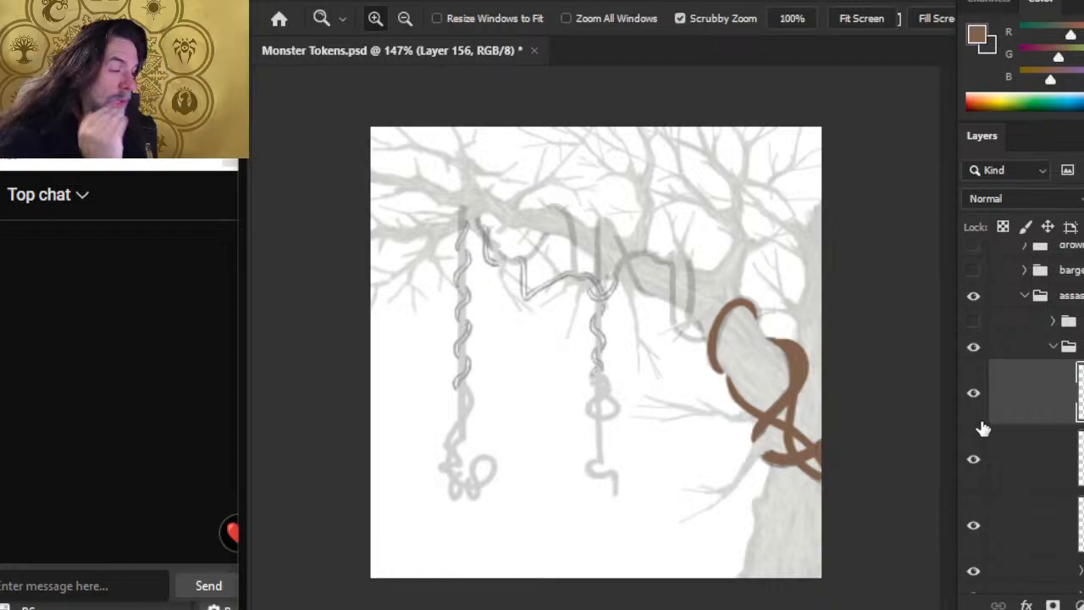
left_click(1016, 528)
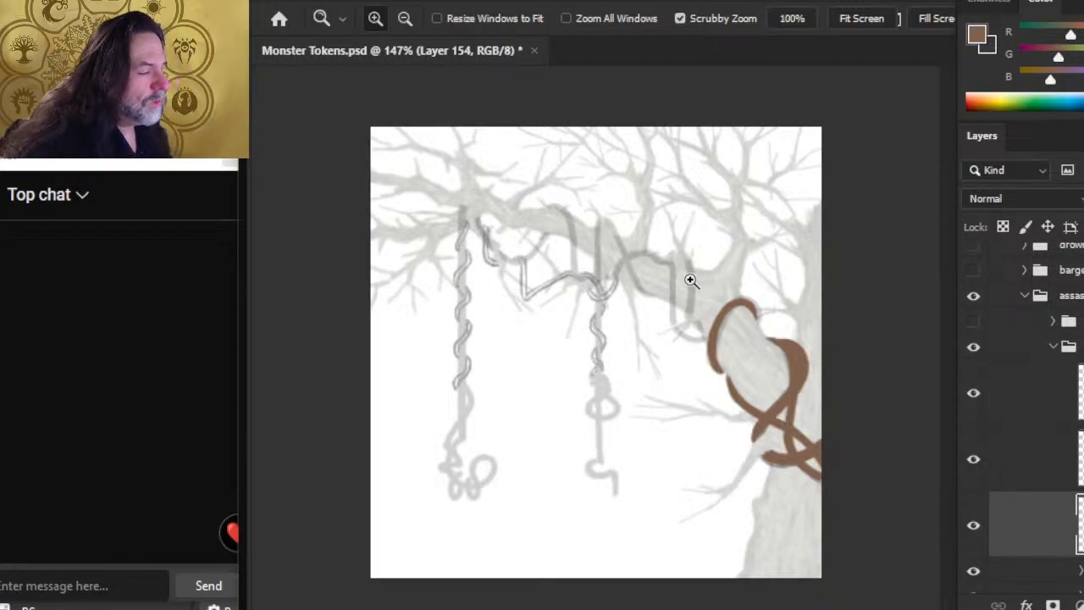
Step: Paint a narrow brown loop over the sketched coil on the branch's upper edge and trim its right side with the eraser
left_click_drag(689, 280, 762, 323)
left_click_drag(761, 361, 711, 368)
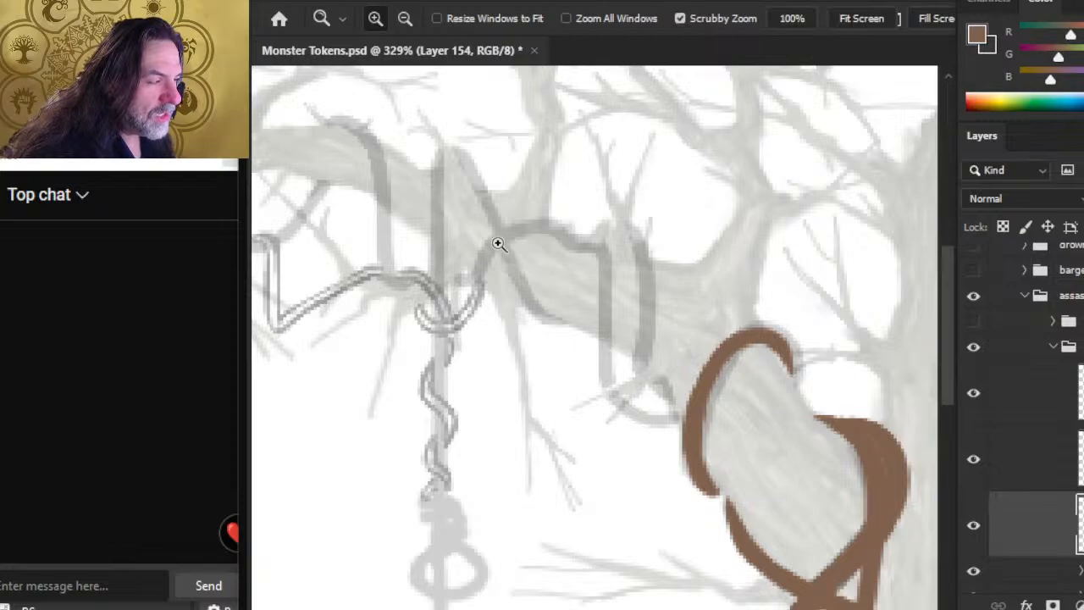
key("b")
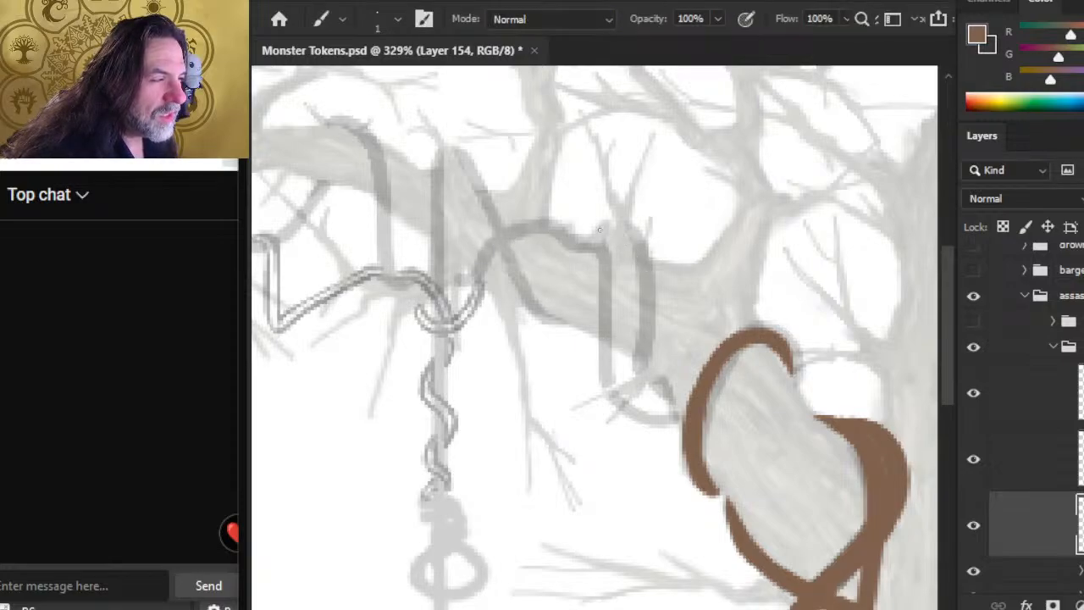
mouse_move(607, 230)
left_mouse_down()
mouse_move(602, 252)
mouse_move(607, 231)
mouse_move(624, 222)
mouse_move(643, 247)
mouse_move(628, 227)
mouse_move(650, 321)
mouse_move(640, 229)
mouse_move(628, 222)
mouse_move(649, 264)
mouse_move(637, 231)
mouse_move(650, 327)
left_mouse_up()
key("e")
left_click_drag(645, 213, 653, 263)
key("b")
mouse_move(610, 227)
left_mouse_down()
mouse_move(604, 296)
mouse_move(594, 230)
mouse_move(623, 246)
left_mouse_up()
Step: Reduce the eraser size to 3, extend the loop's left strand down across the branch with the size 3 brush, and clean its edge
key("e")
key("bracketleft")
key("bracketleft")
key("bracketleft")
key("b")
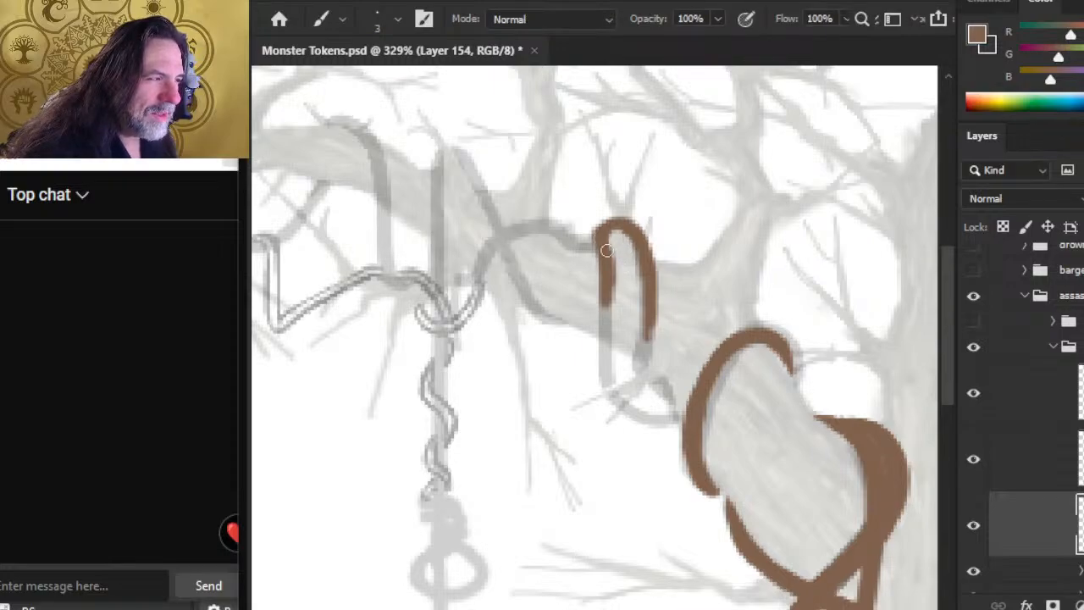
left_click_drag(607, 305, 605, 346)
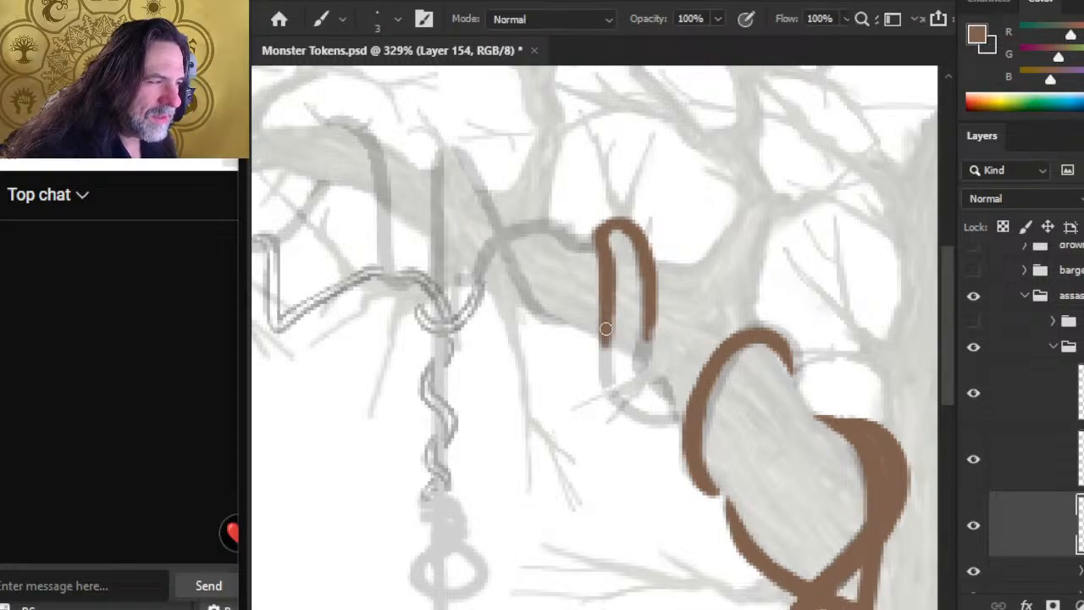
key("e")
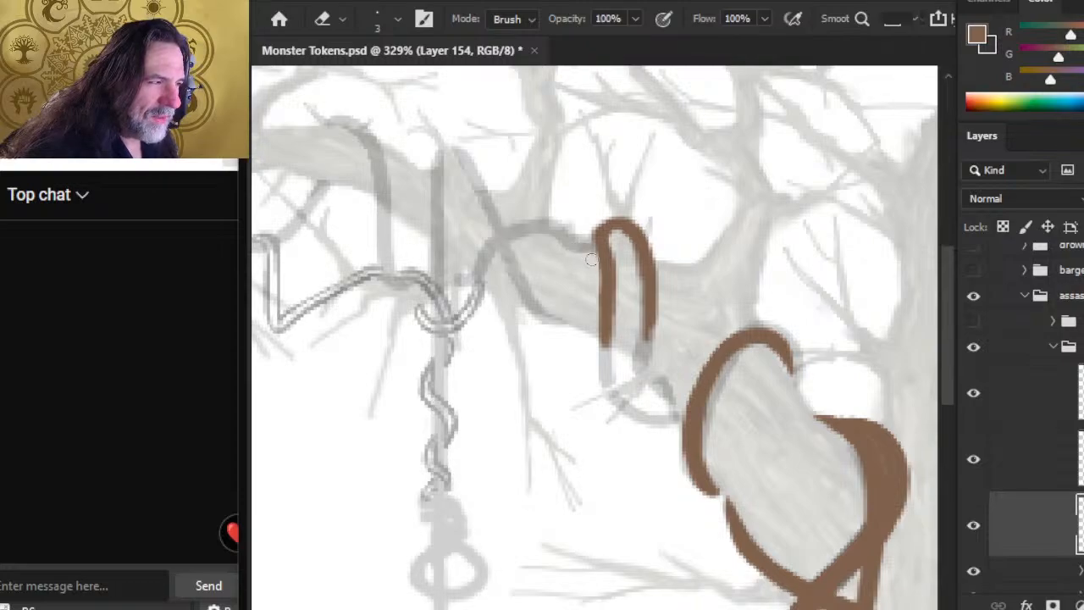
key("b")
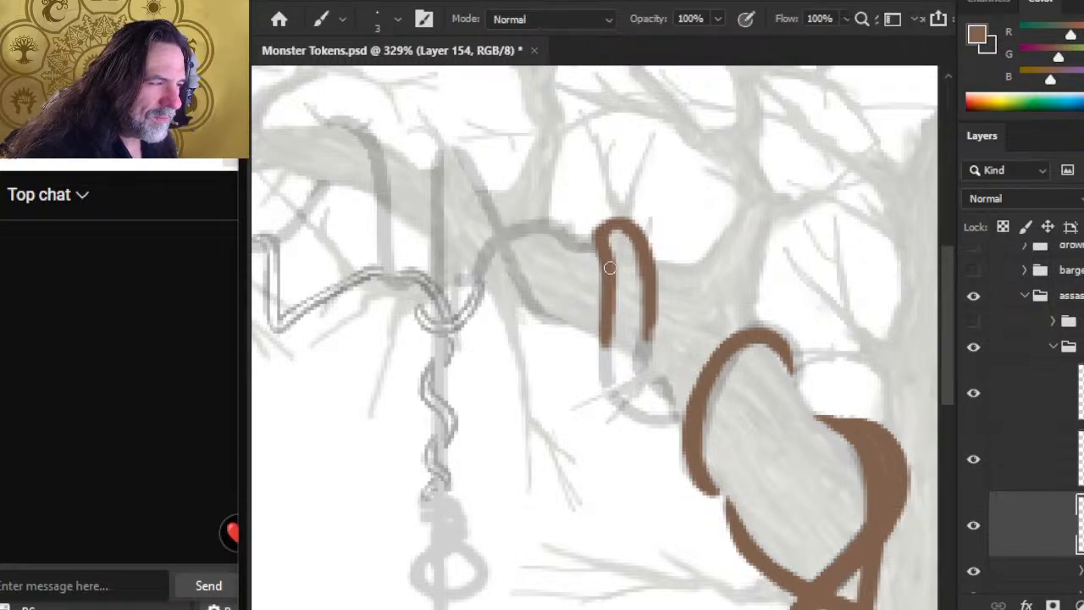
Step: Thicken both strands of the loop and lengthen them down to the branch's underside with the size 3 brush
left_click_drag(610, 270, 611, 340)
left_click_drag(612, 290, 606, 359)
left_click_drag(649, 284, 649, 345)
left_click_drag(652, 308, 642, 360)
key("e")
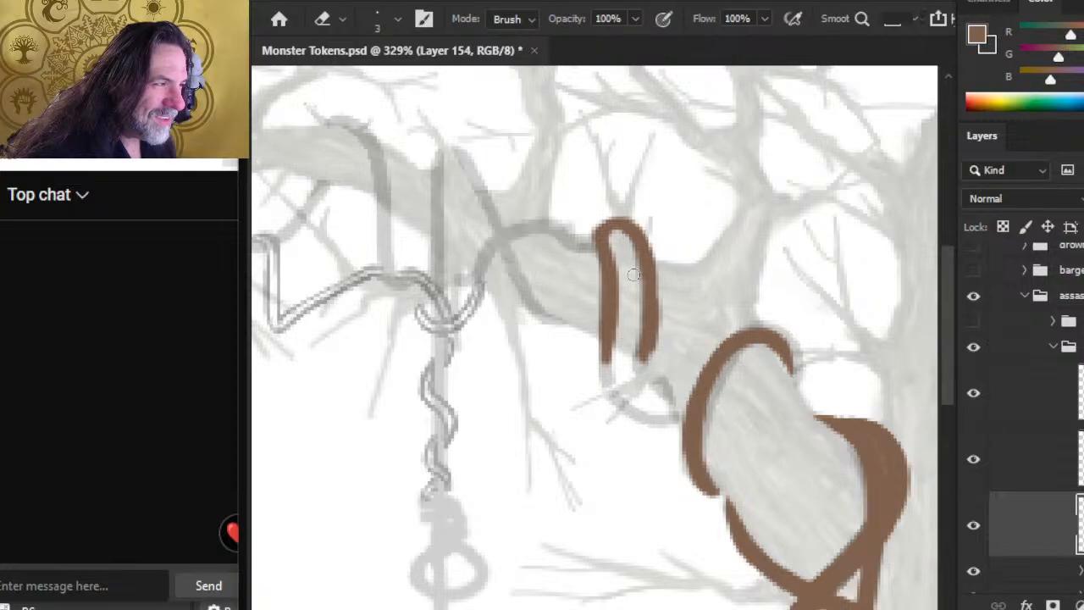
key("b")
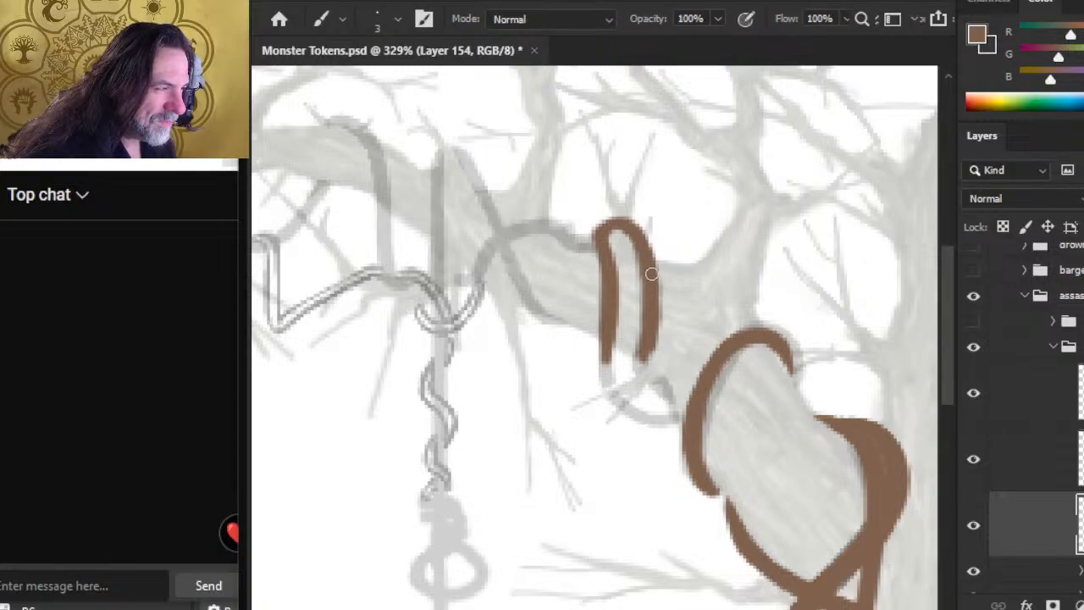
left_click_drag(650, 318, 638, 363)
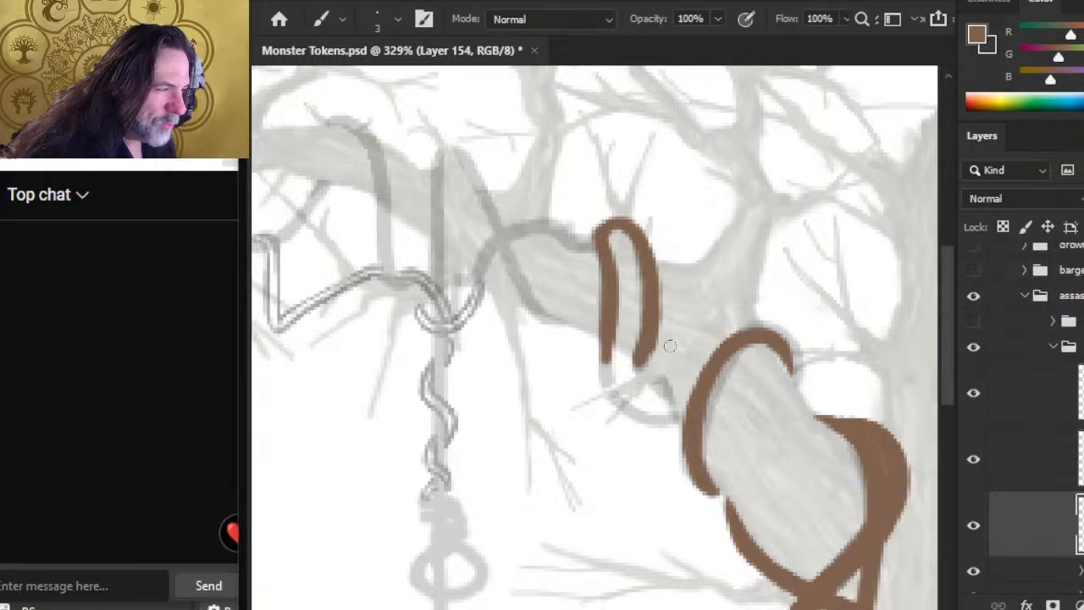
Step: Curve the right strand's lower end into a hook under the branch, refining it with size 3 brush and eraser touch-ups
key("e")
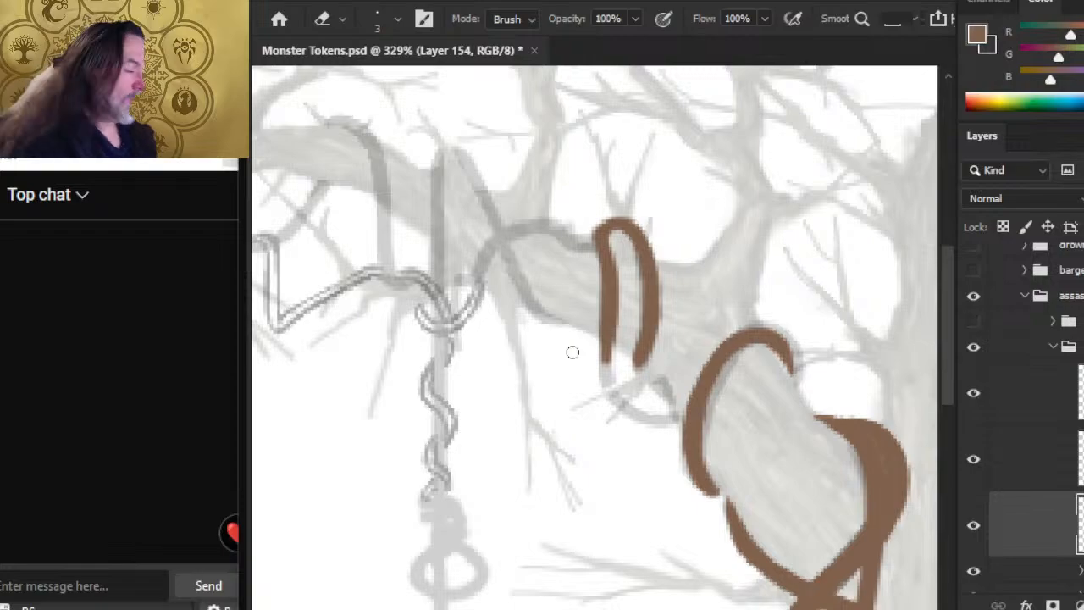
key("b")
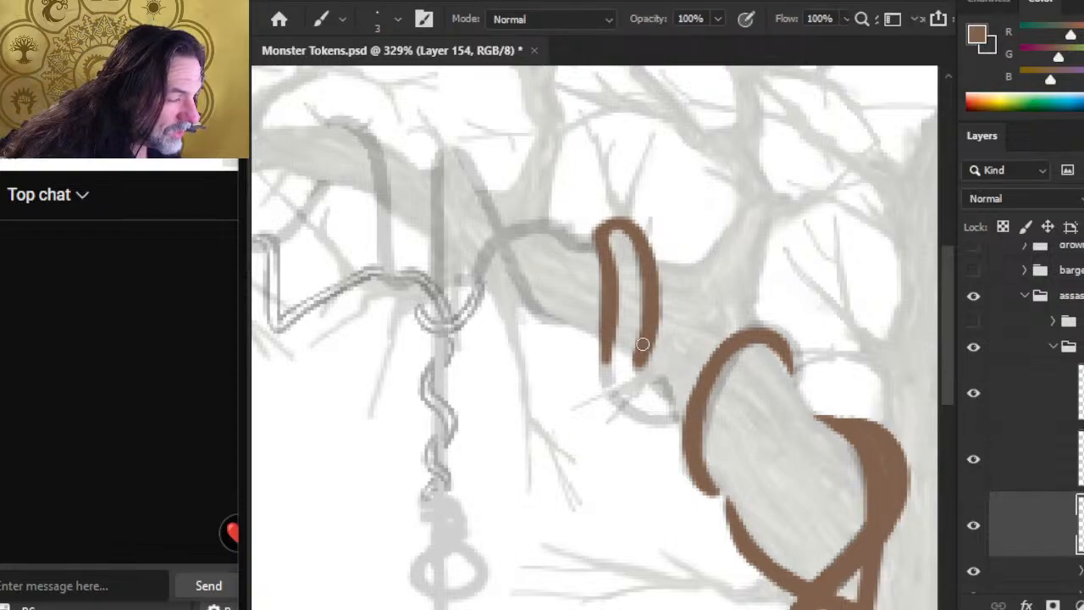
mouse_move(639, 349)
left_mouse_down()
mouse_move(645, 381)
mouse_move(634, 366)
mouse_move(637, 377)
mouse_move(667, 387)
left_mouse_up()
key("e")
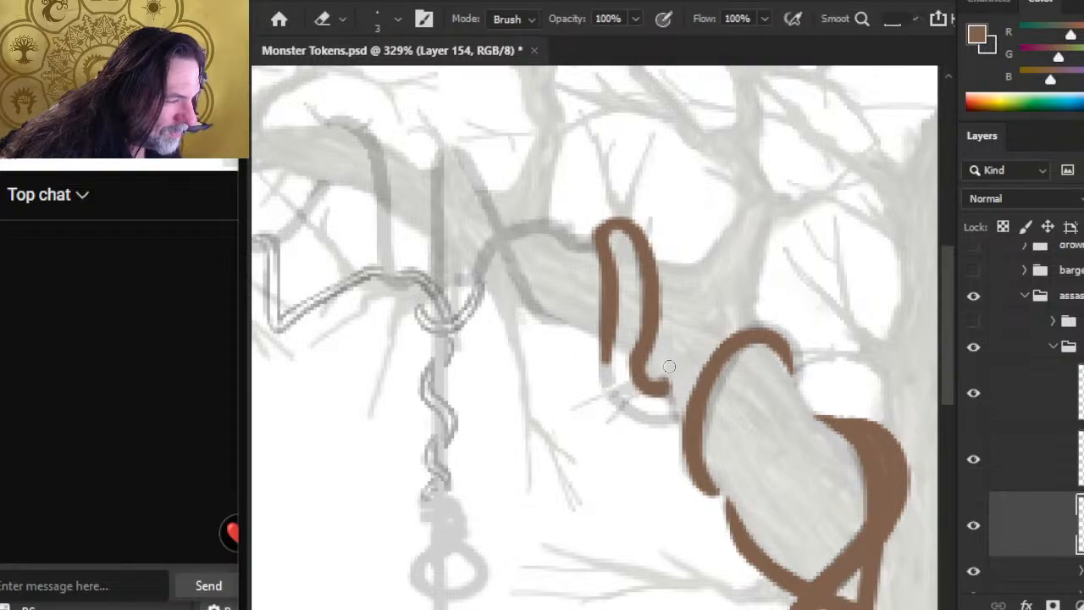
key("b")
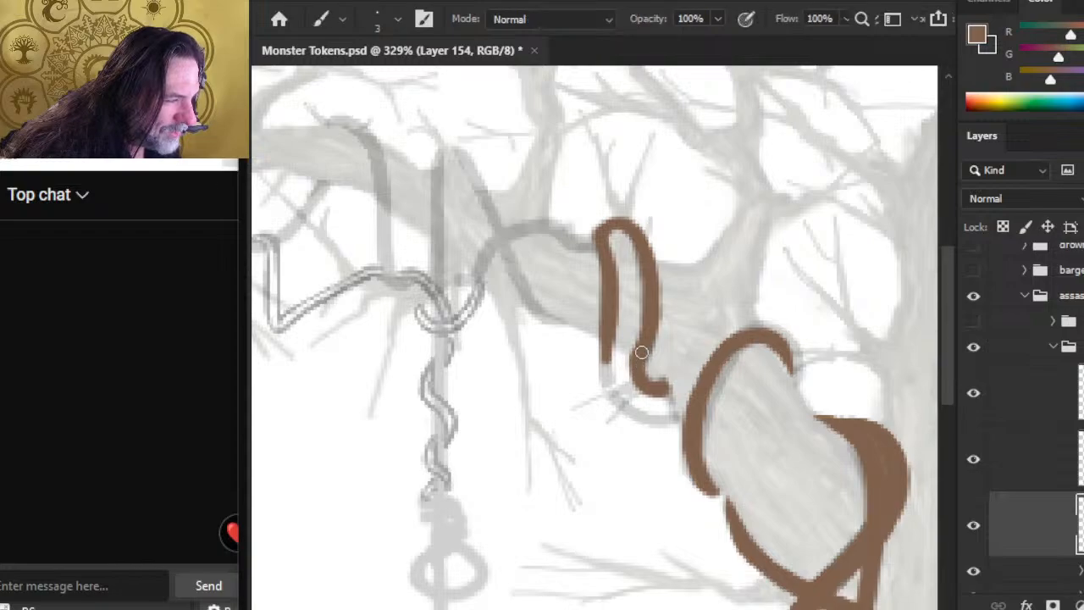
mouse_move(634, 356)
left_mouse_down()
mouse_move(635, 382)
mouse_move(637, 373)
left_mouse_up()
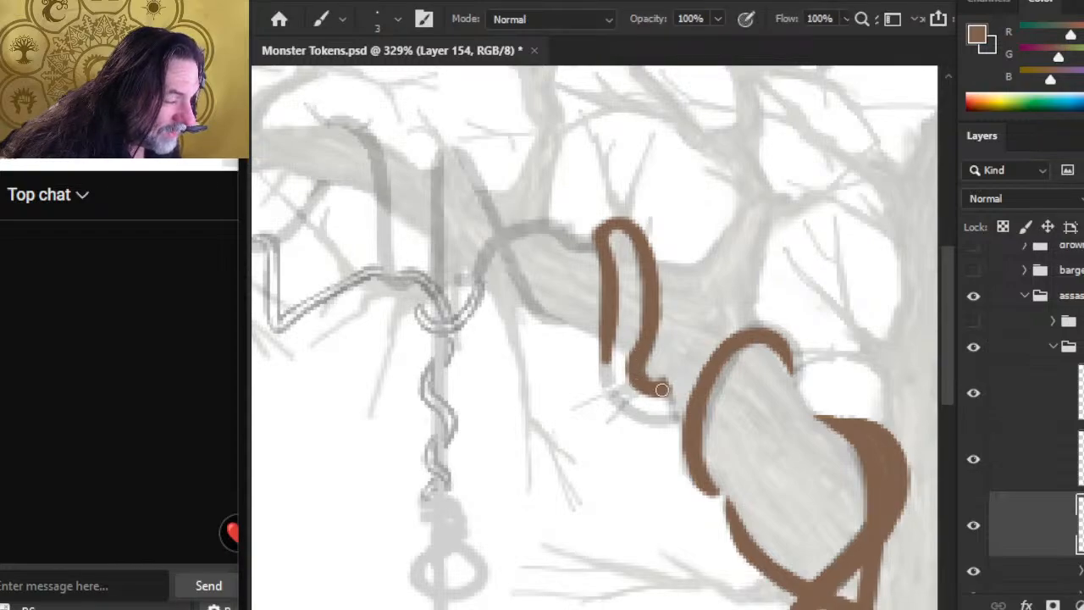
key("e")
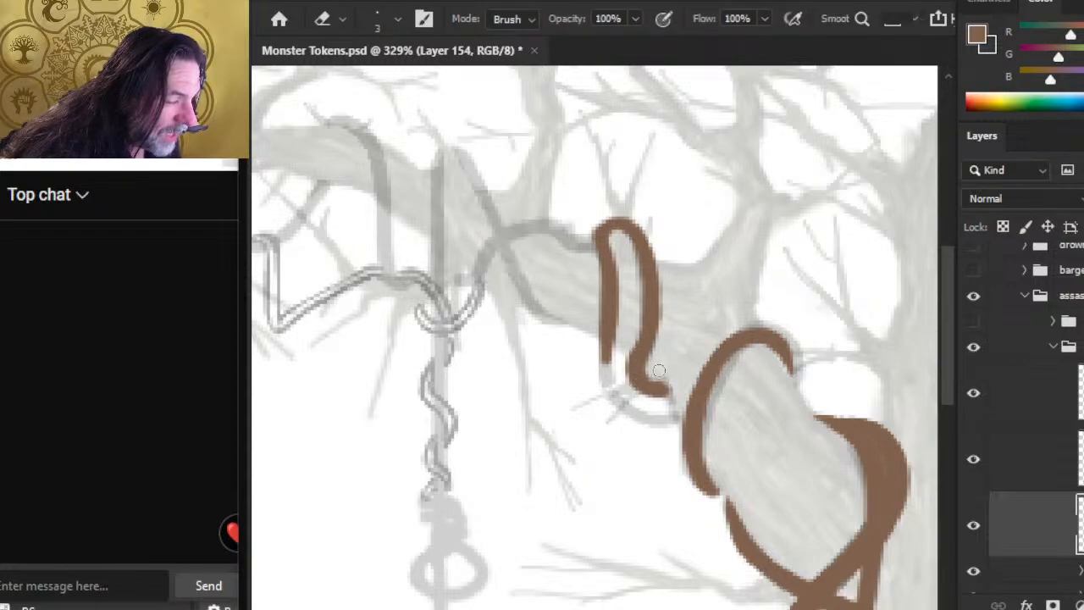
key("b")
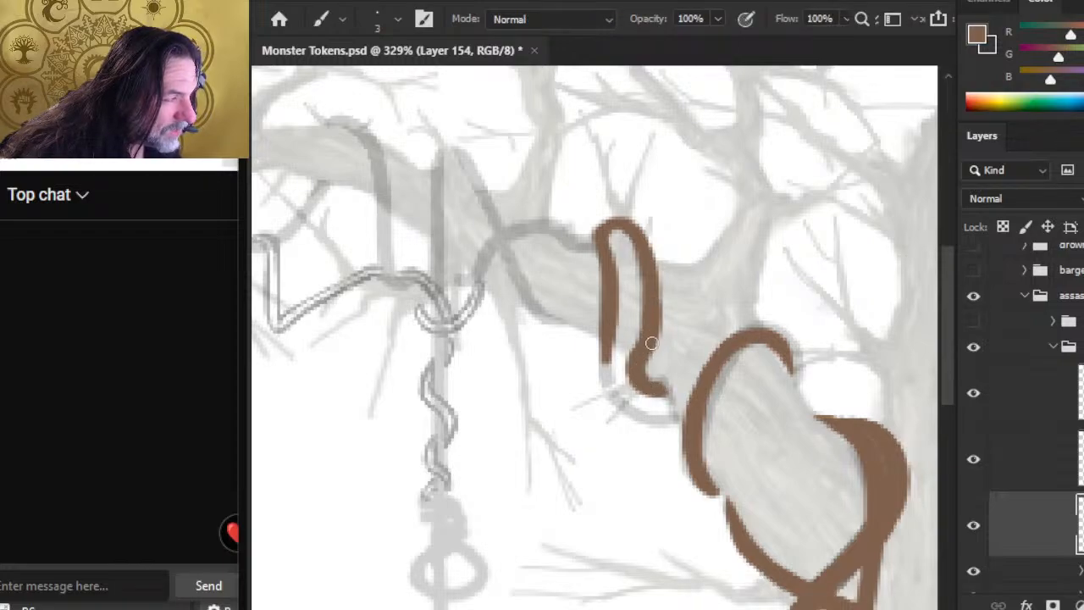
key("e")
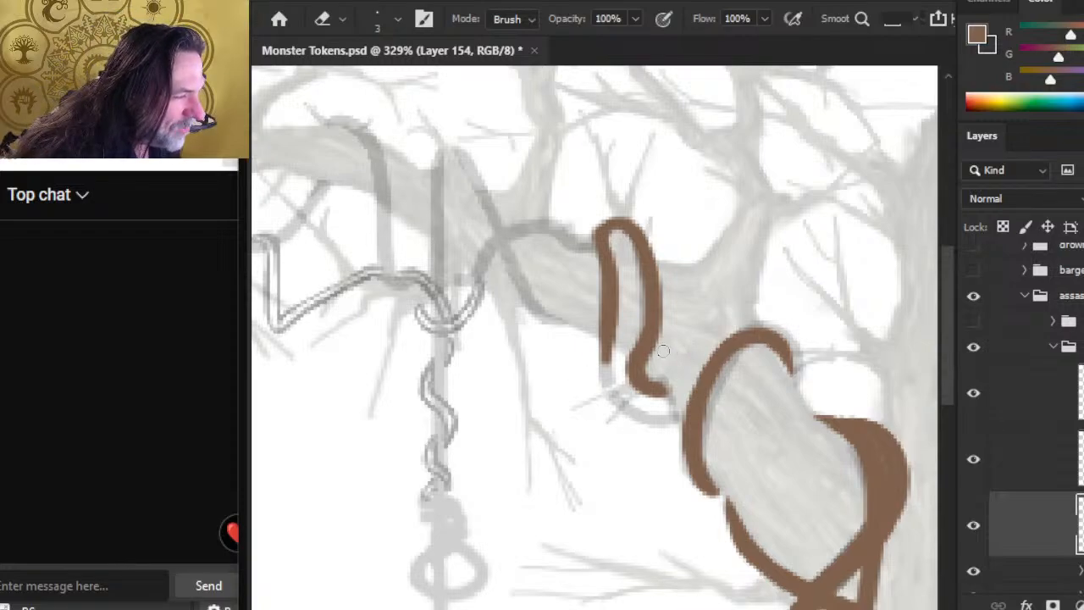
key("b")
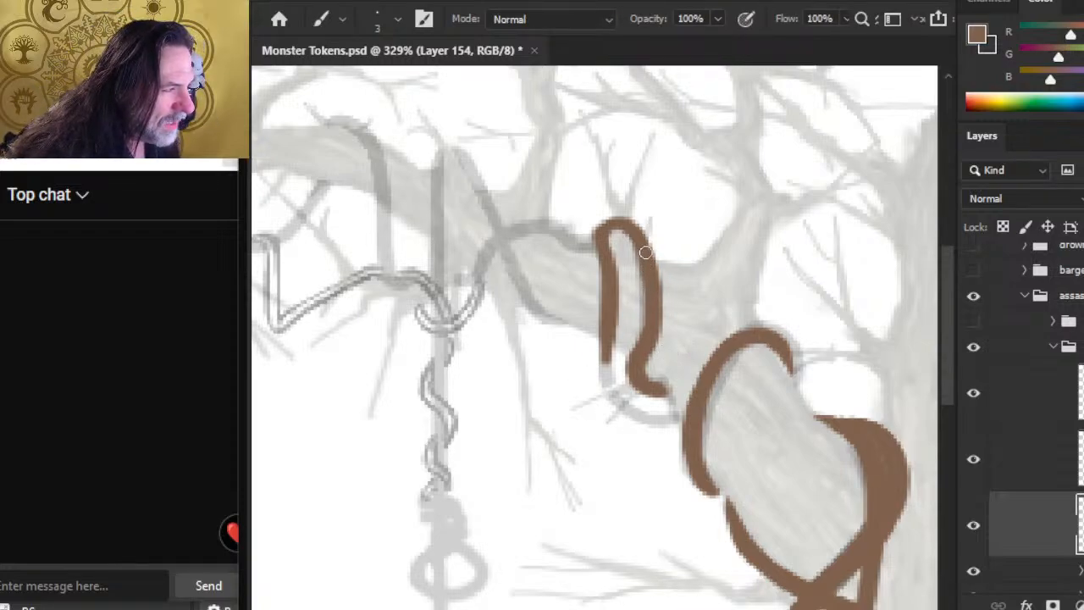
Step: Extend the left strand down and around beneath the hook toward the next coil, and clean its outer edge with the eraser
mouse_move(606, 332)
left_mouse_down()
mouse_move(611, 395)
mouse_move(636, 414)
mouse_move(613, 390)
mouse_move(620, 404)
mouse_move(608, 398)
mouse_move(637, 412)
mouse_move(613, 405)
mouse_move(659, 423)
mouse_move(647, 419)
mouse_move(668, 409)
mouse_move(641, 404)
mouse_move(669, 405)
left_mouse_up()
key("e")
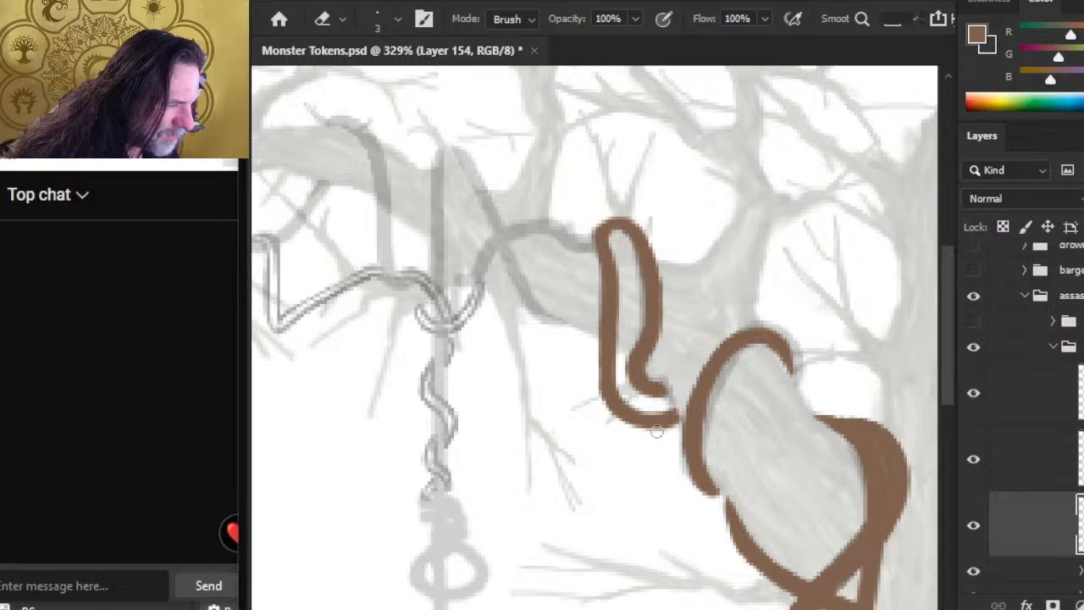
key("b")
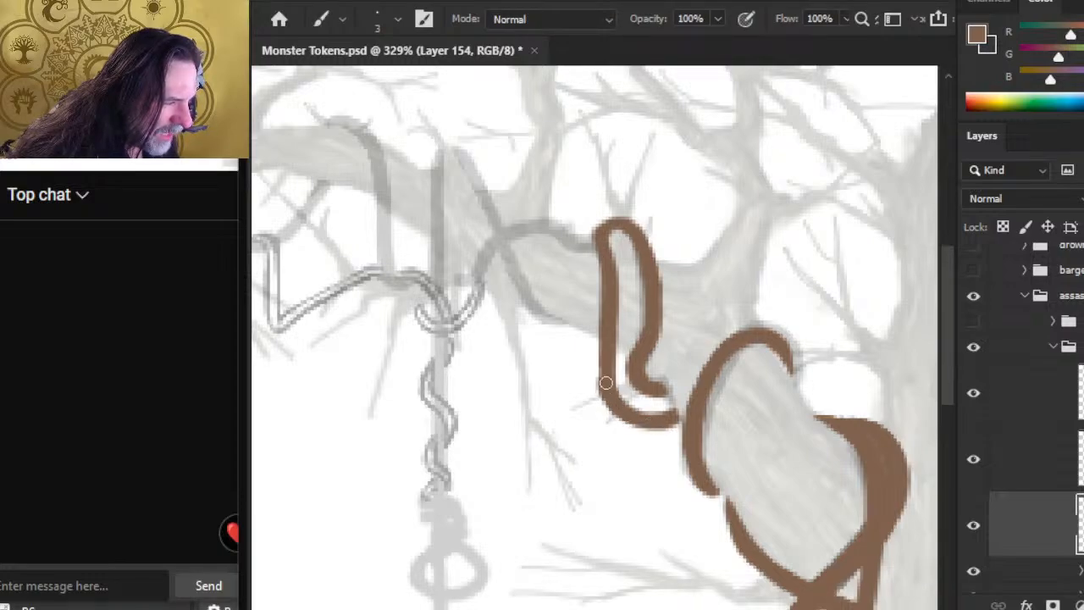
key("e")
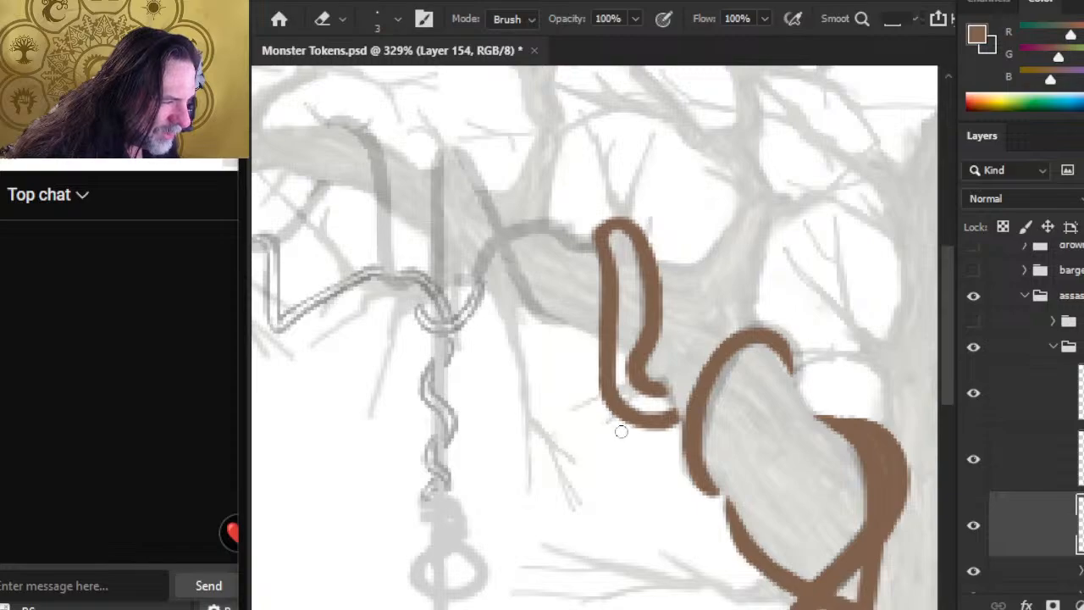
Step: Paint a short stub leftward from the top of the loop along the sketched vine and trim its end with the eraser
key("b")
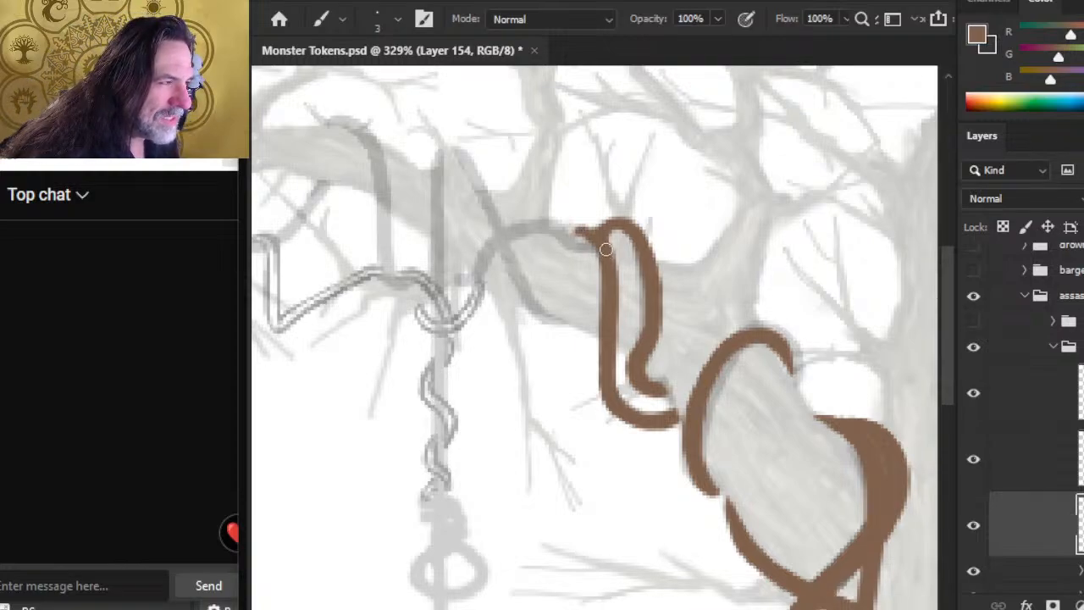
key("e")
key("b")
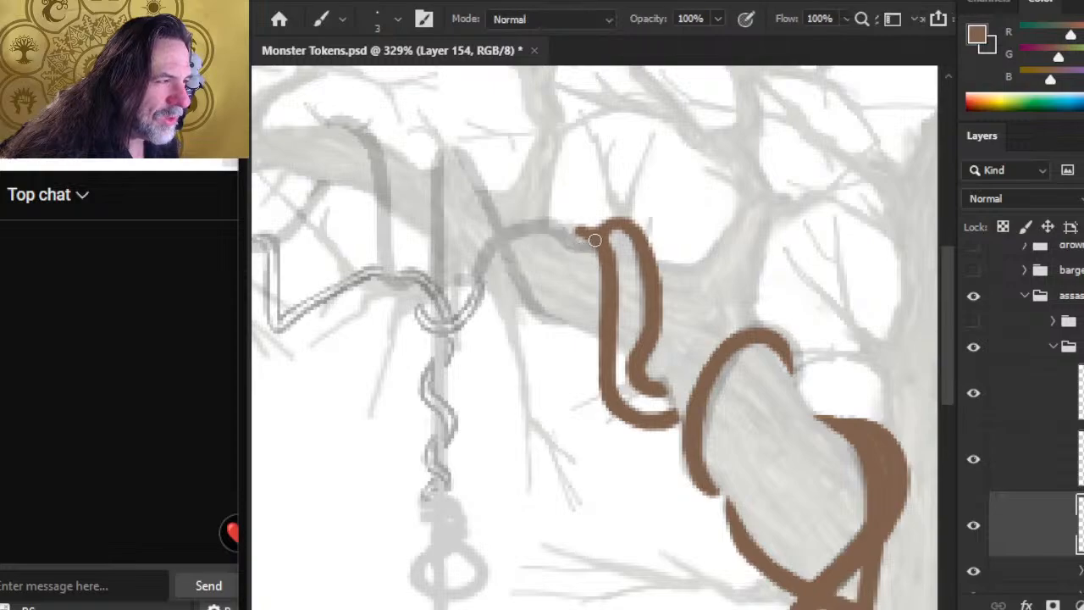
key("e")
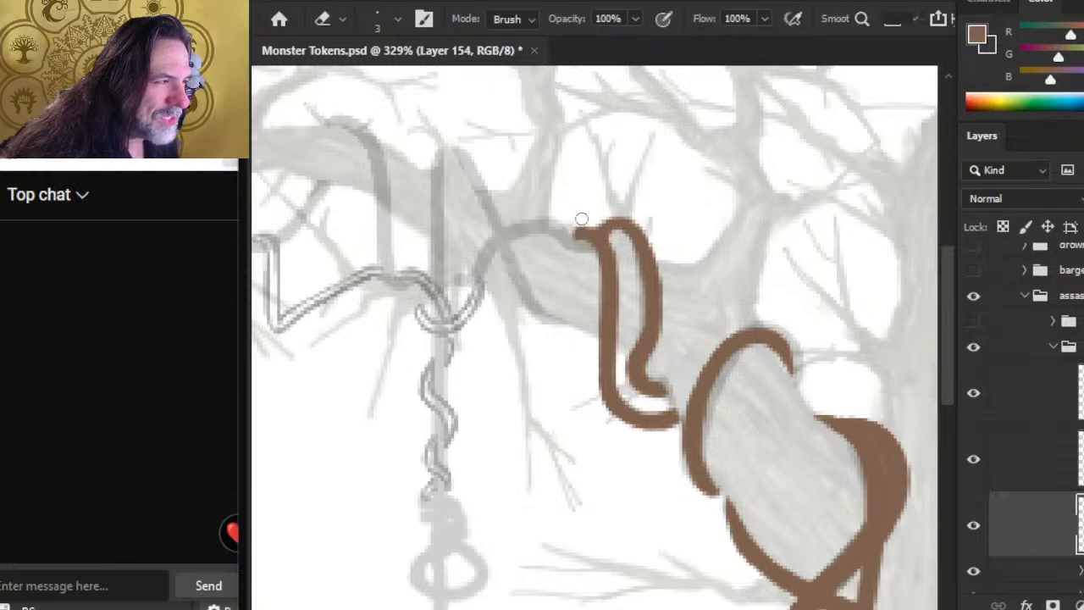
left_click_drag(559, 238, 582, 235)
key("b")
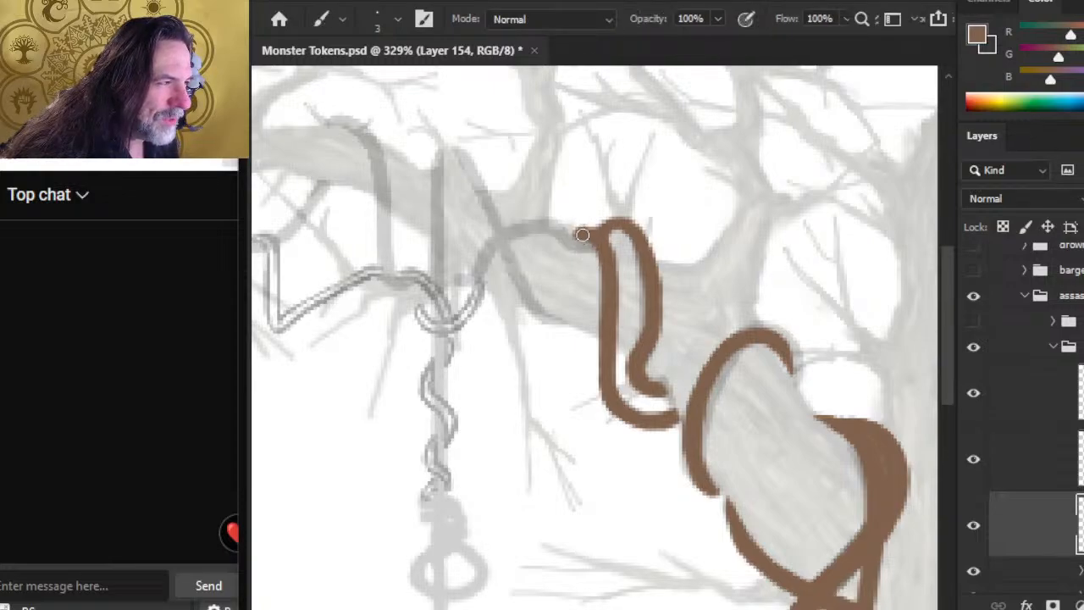
Step: Thicken the joint between the stub and the left strand and smooth that strand's edges, alternating size 3 brown touch-ups with erasing
key("e")
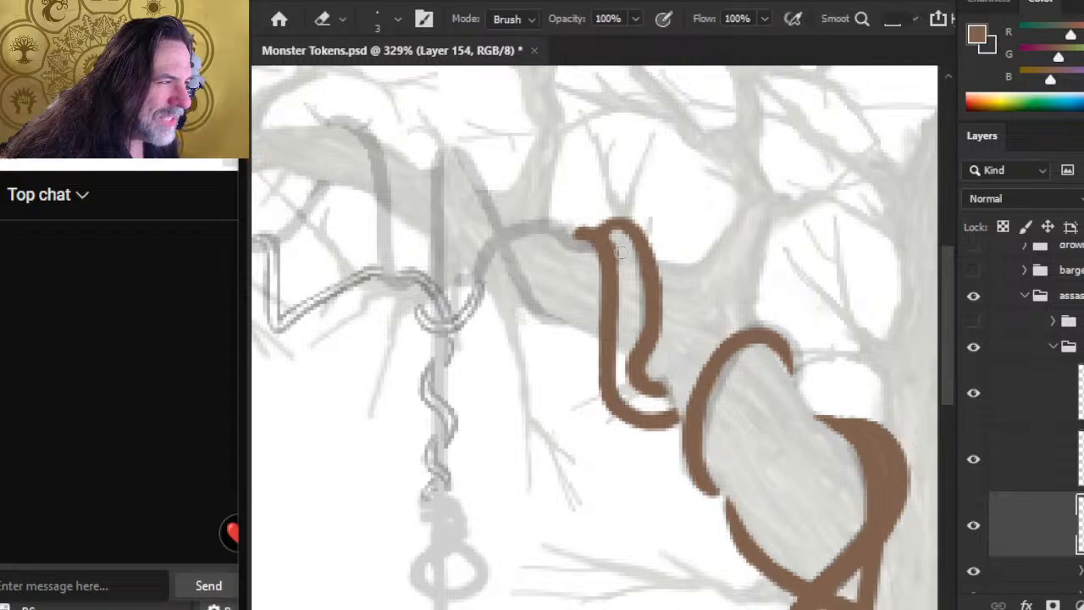
key("b")
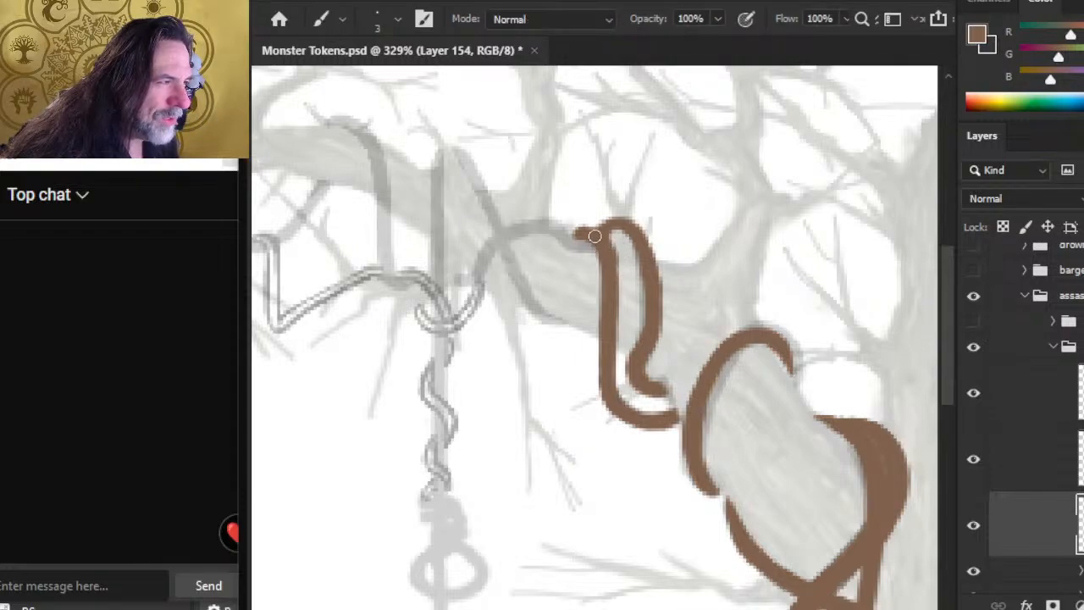
left_click_drag(595, 236, 613, 267)
key("e")
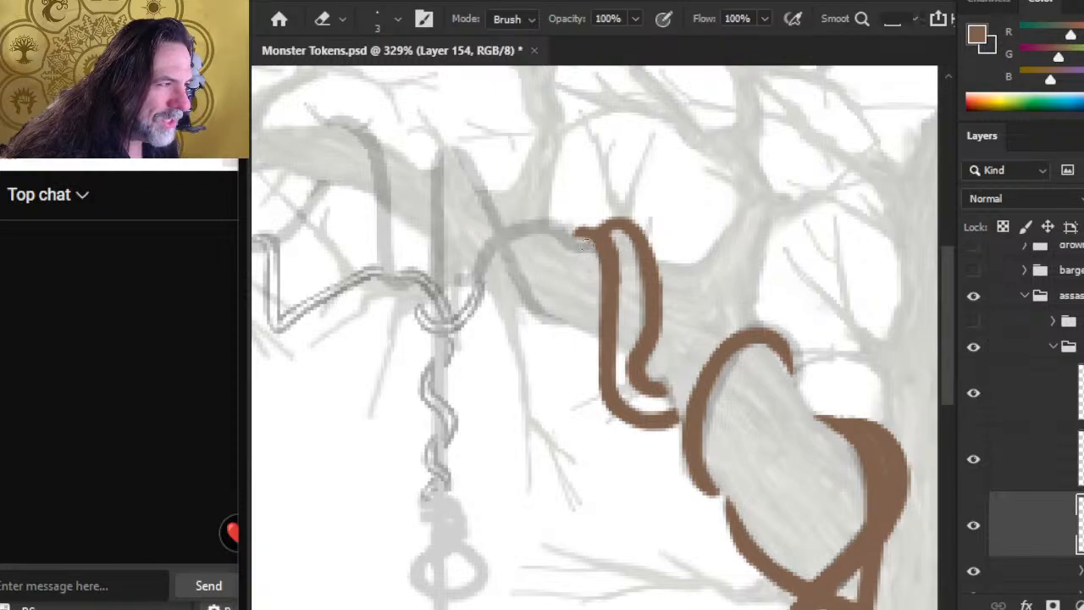
key("b")
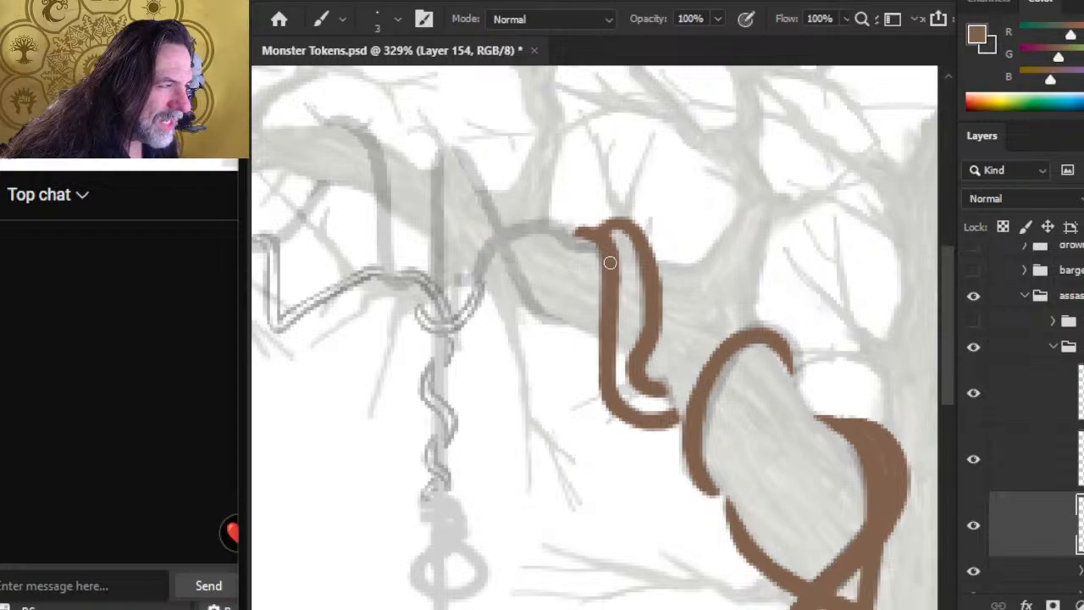
key("e")
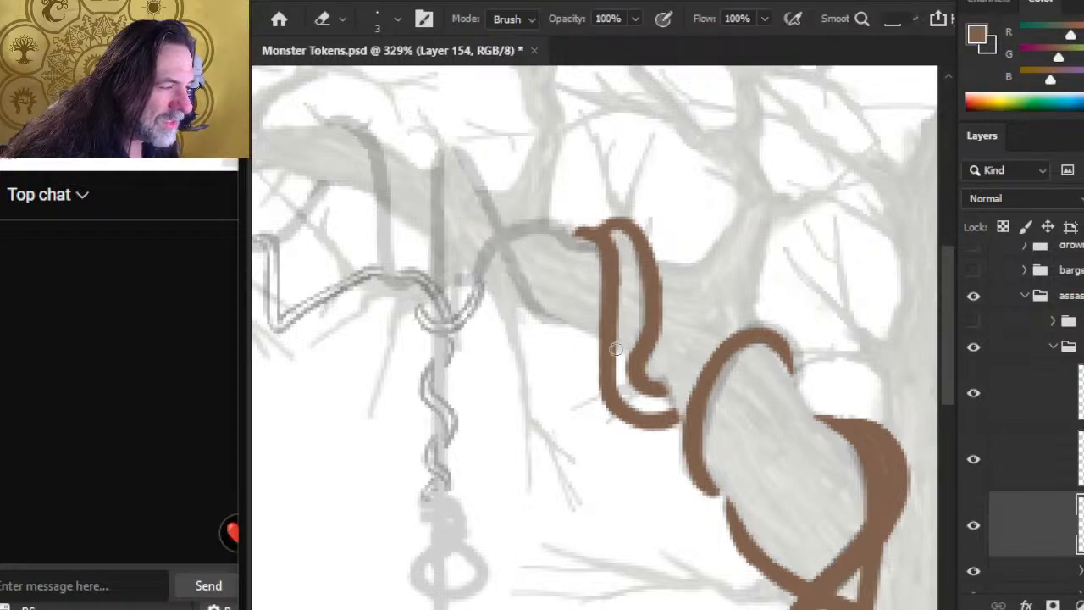
key("b")
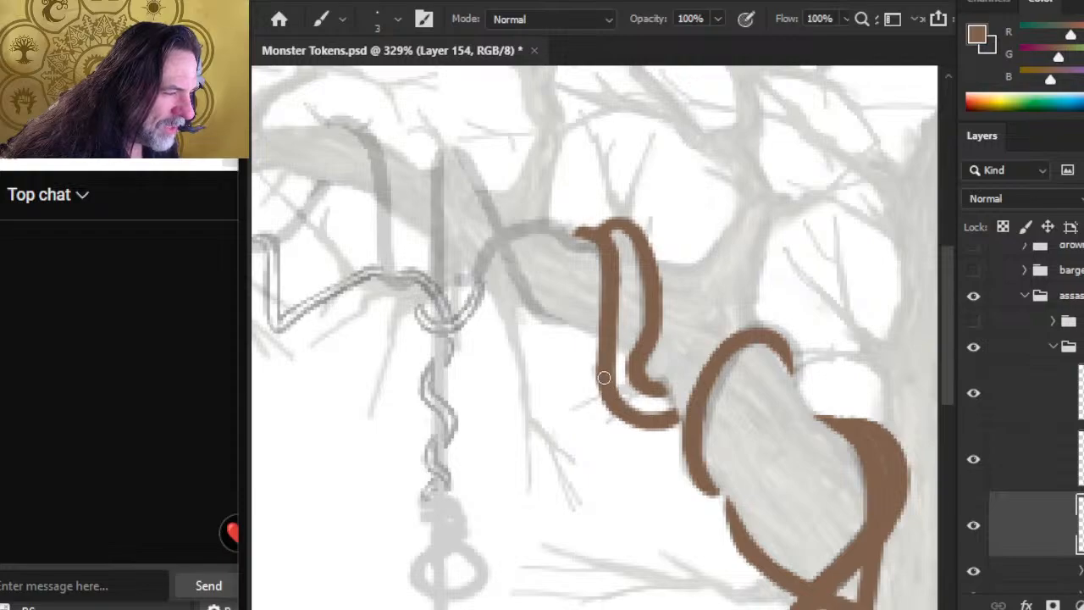
key("e")
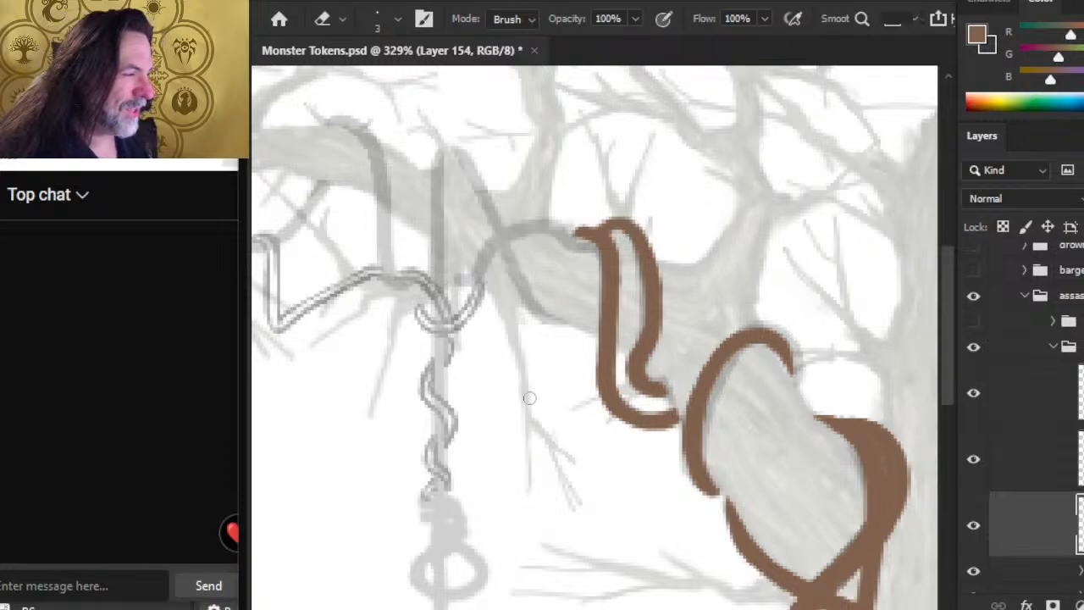
Step: Refine the left strand's middle section where it leaves the branch, alternating small size 3 brown touch-ups with erasing along both edges
key("b")
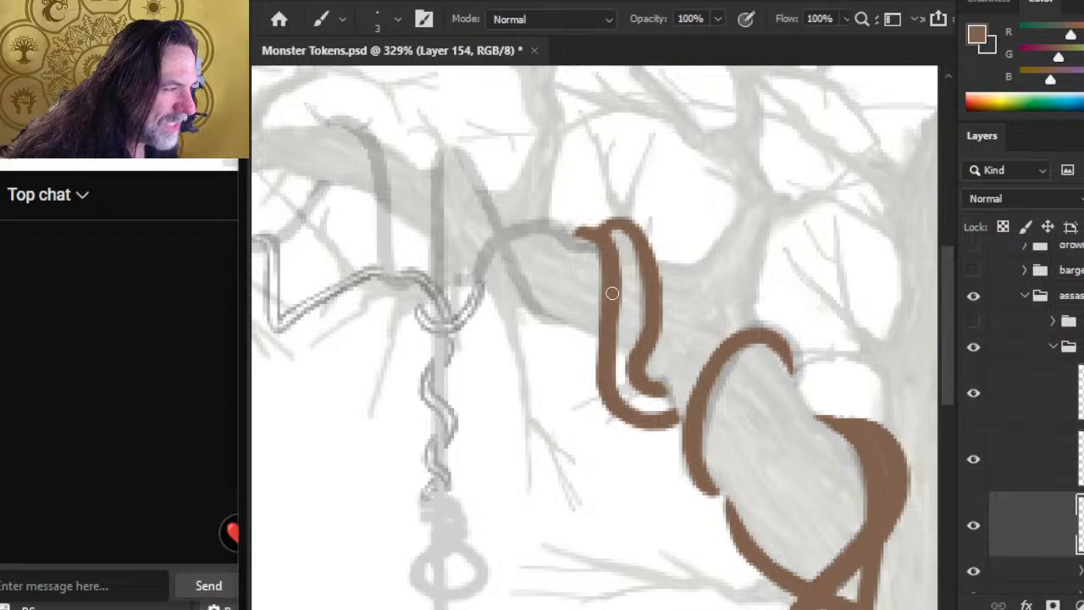
key("e")
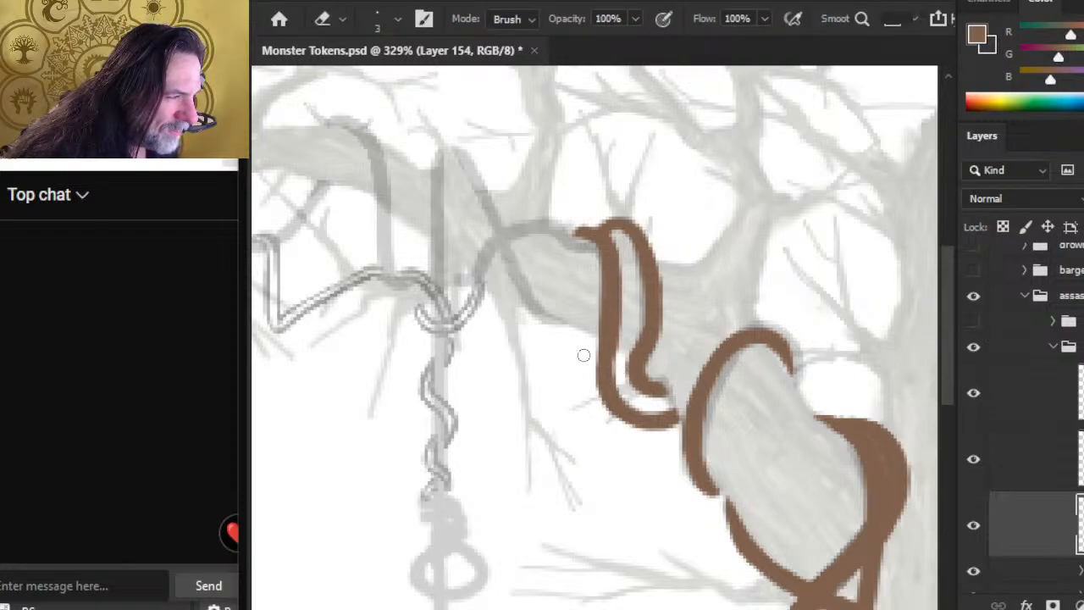
key("b")
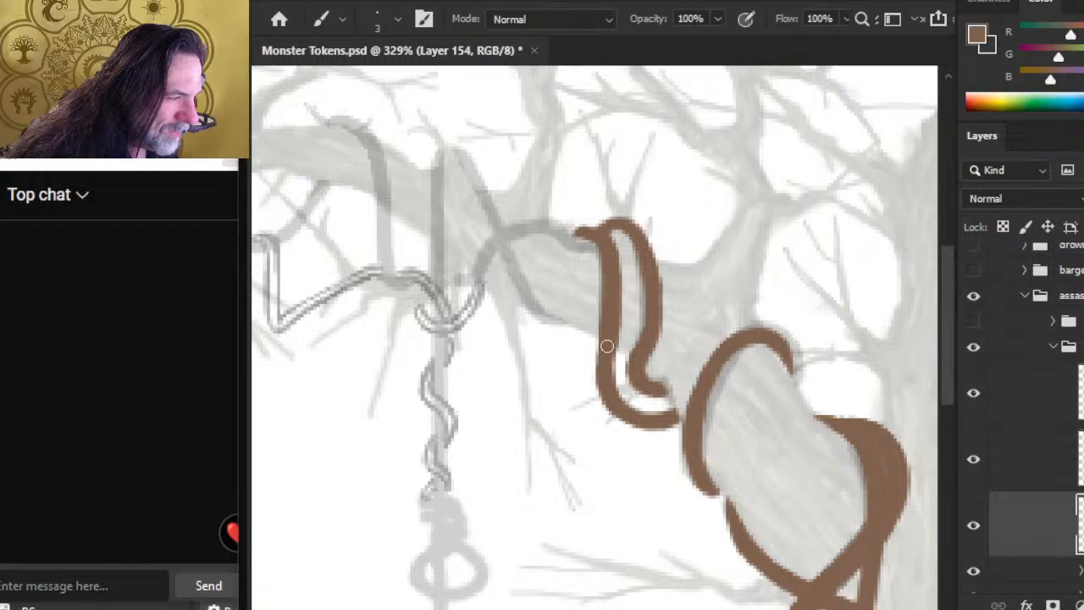
key("e")
key("b")
left_click_drag(610, 317, 612, 319)
key("e")
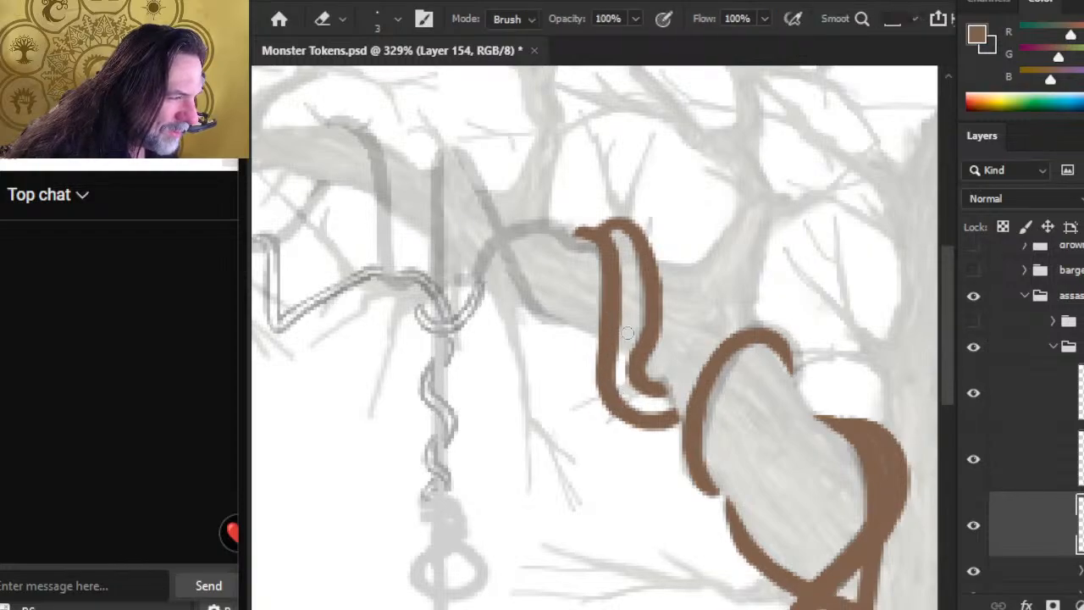
mouse_move(624, 346)
left_mouse_down()
mouse_move(619, 393)
mouse_move(605, 349)
left_mouse_up()
key("b")
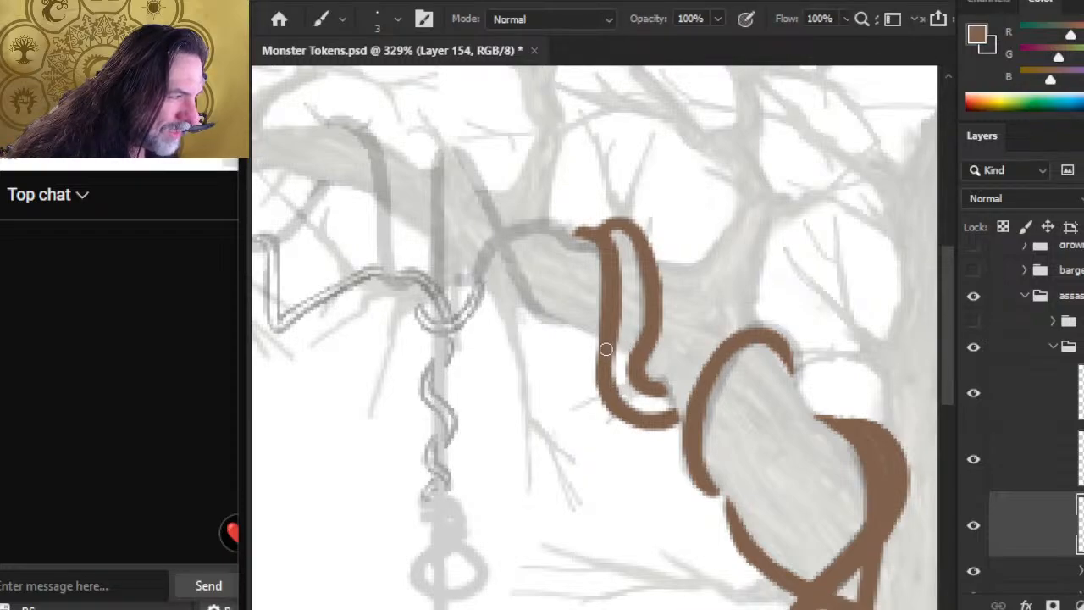
Step: Erase along the left strand's upper outer edge and build up its inner edge in brown, reshaping it into a gentle S-curve
key("e")
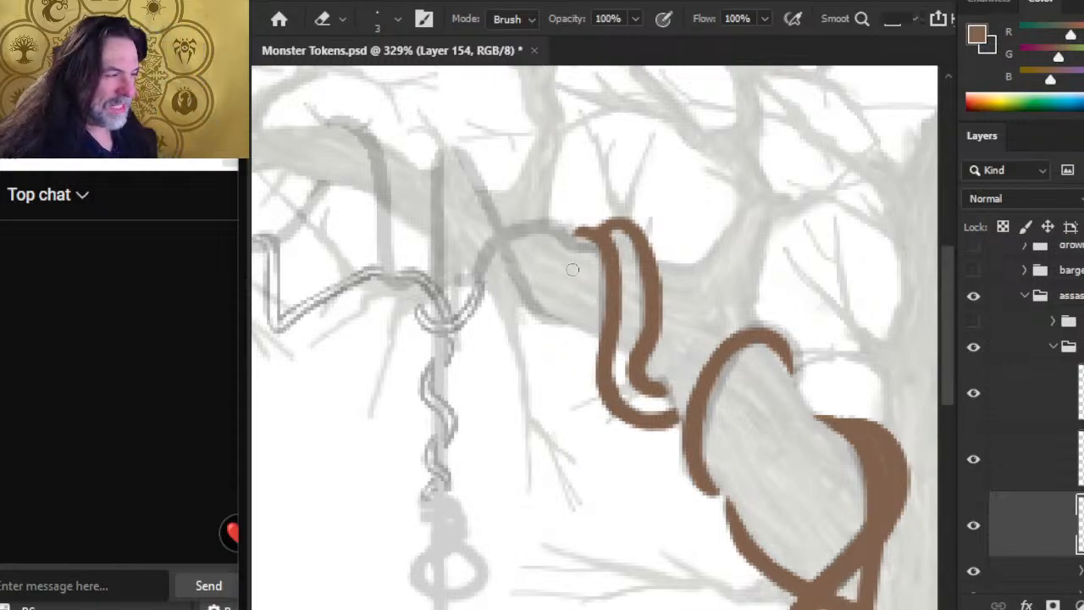
key("b")
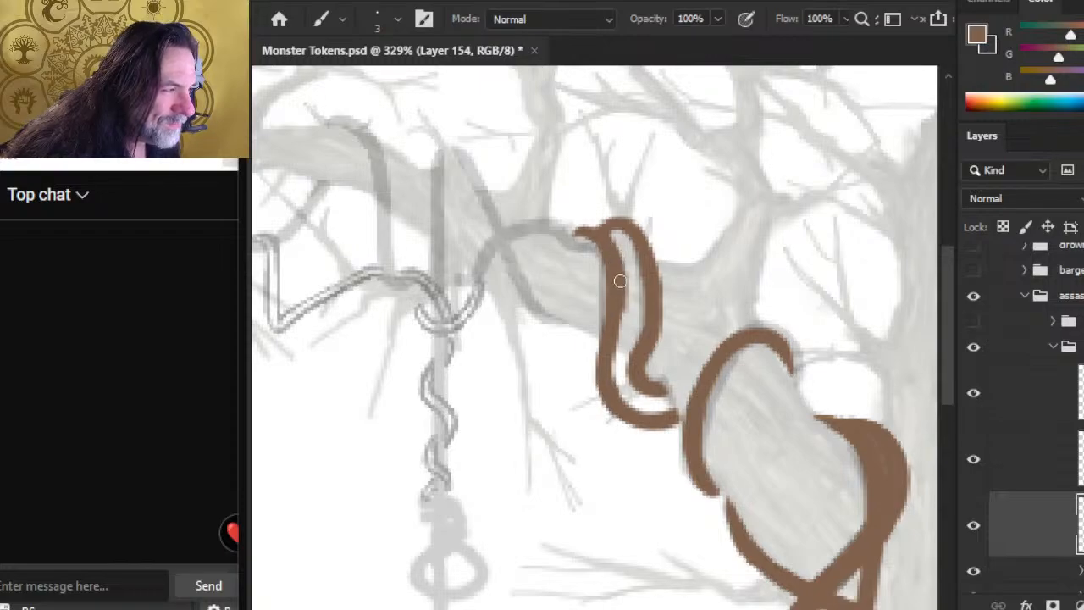
left_click_drag(616, 344, 615, 381)
key("e")
left_click_drag(625, 341, 616, 398)
key("b")
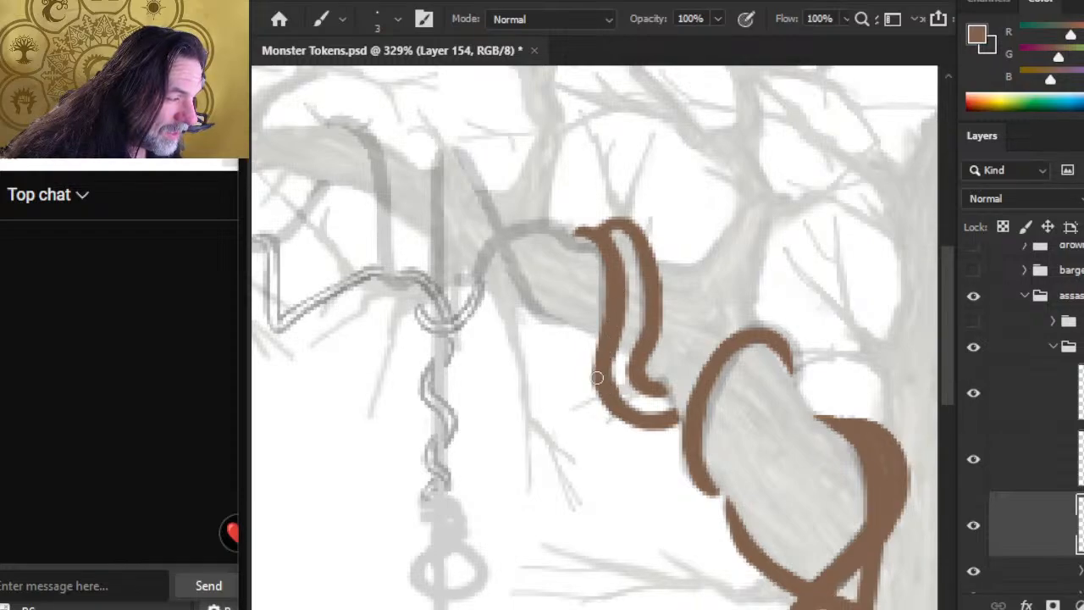
Step: Bulge the left strand's lower bend outward with size 3 brown strokes and clean its edges with the eraser reduced to size 1
key("e")
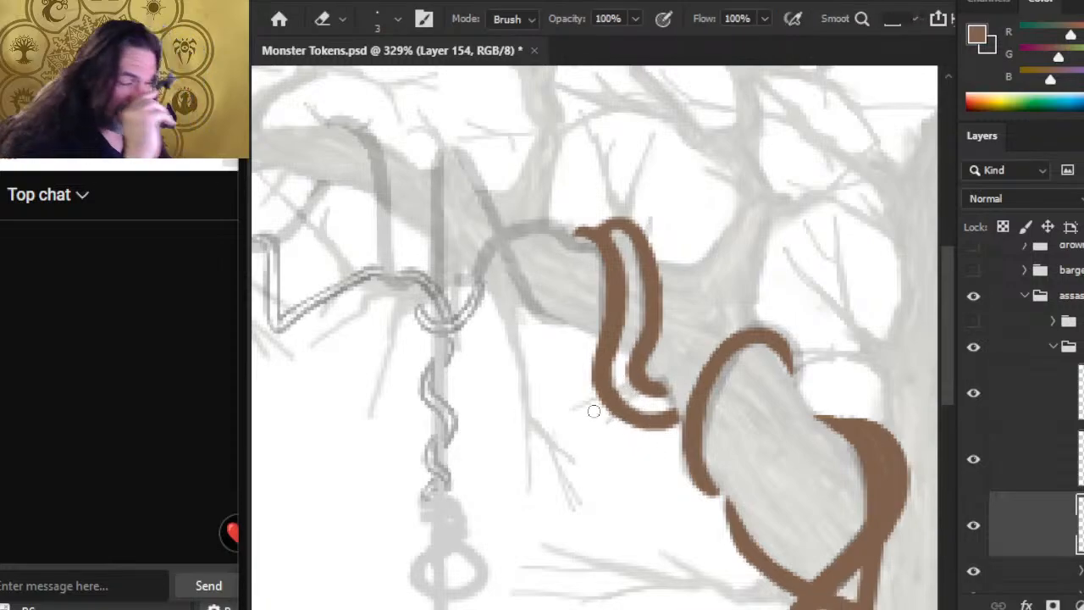
key("bracketleft")
key("bracketleft")
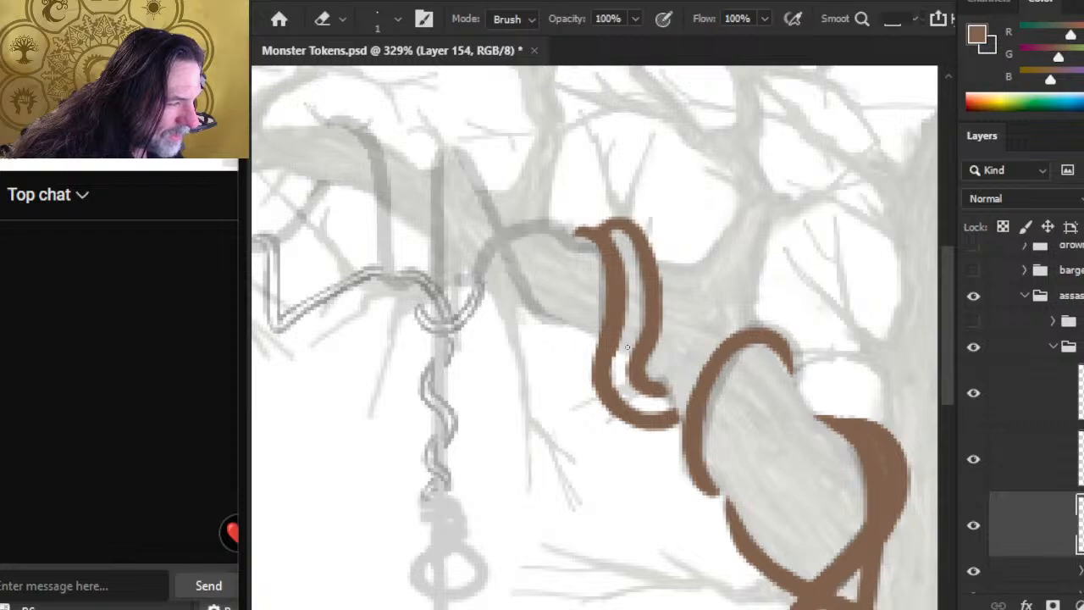
key("b")
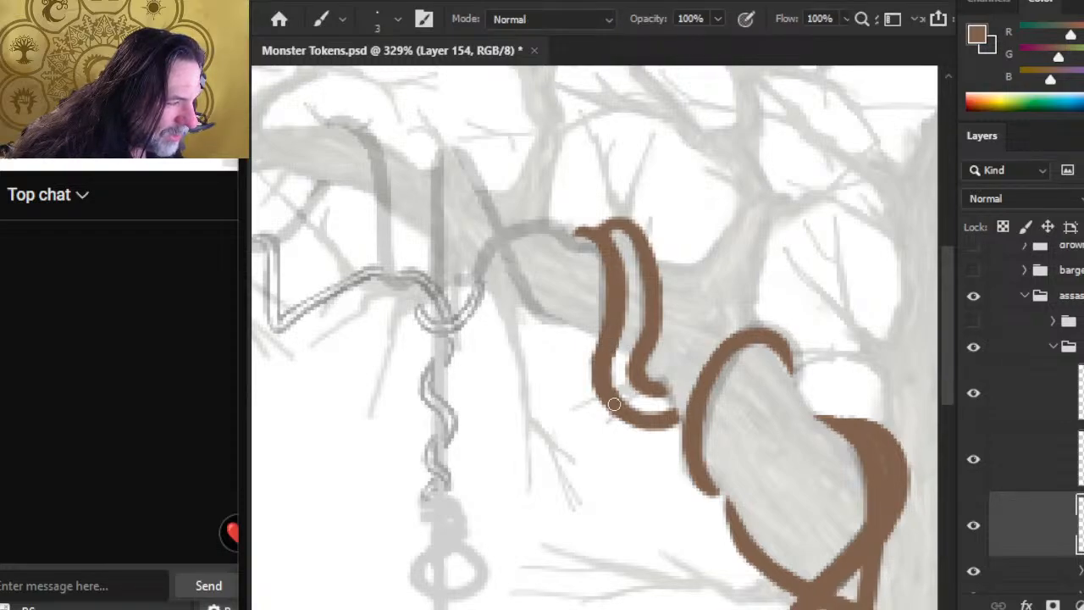
key("e")
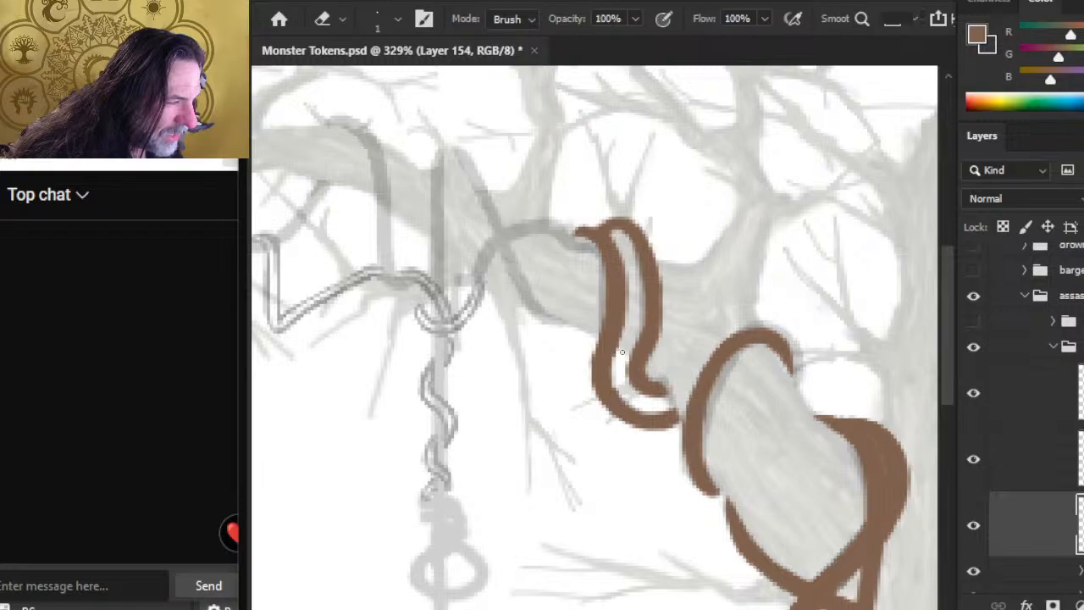
key("b")
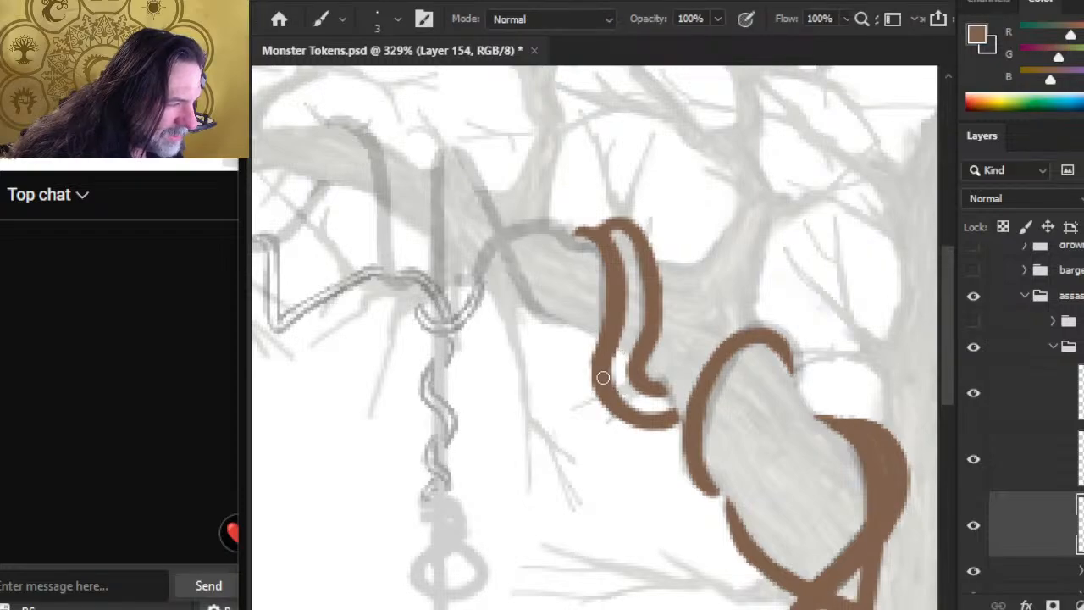
key("e")
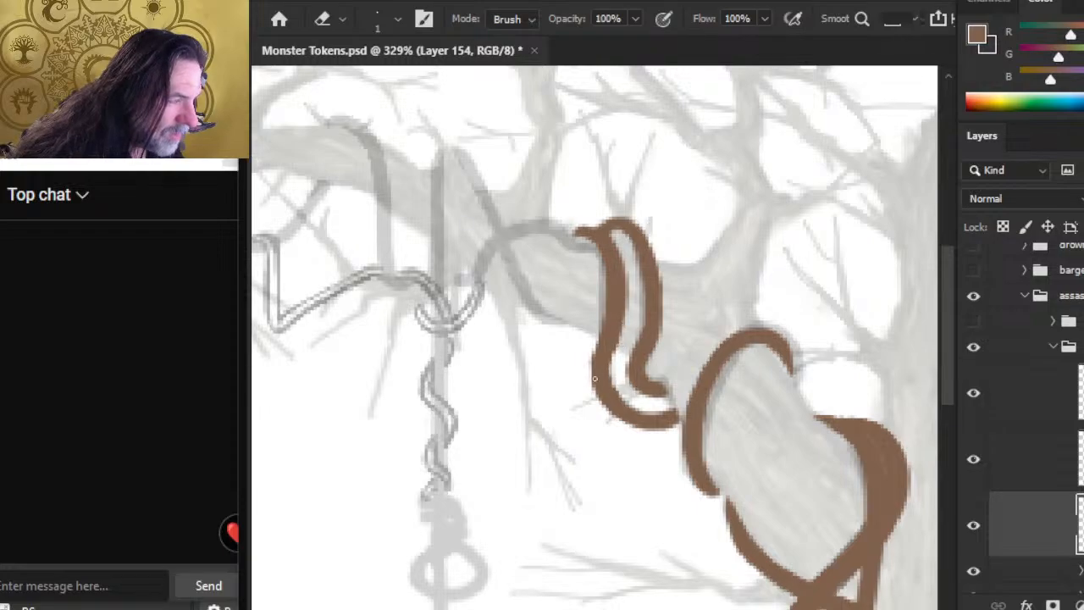
key("b")
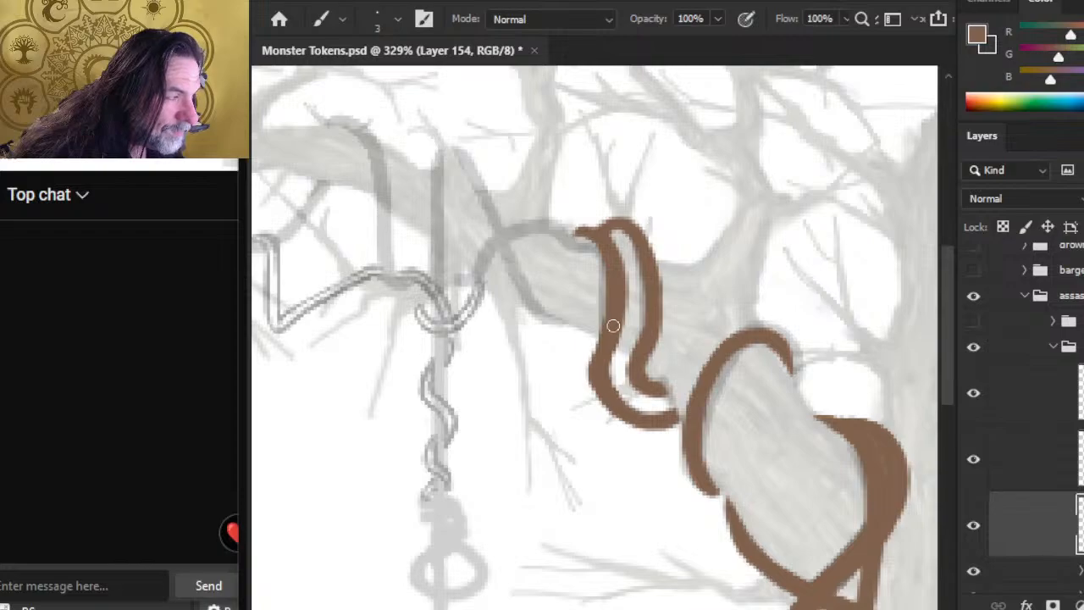
key("z")
left_click_drag(597, 370, 491, 331)
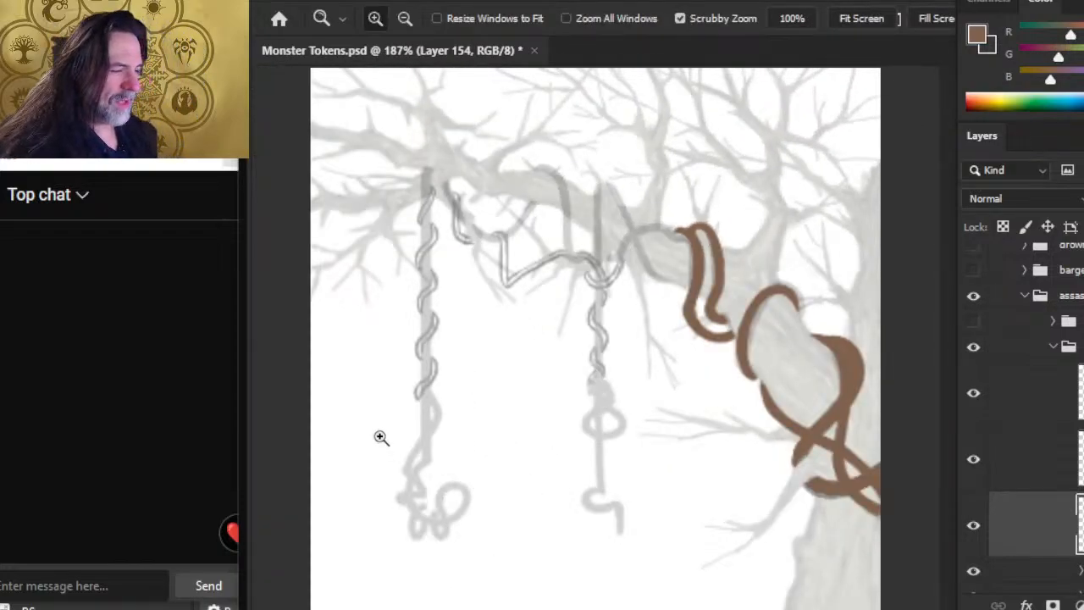
left_click_drag(474, 422, 423, 406)
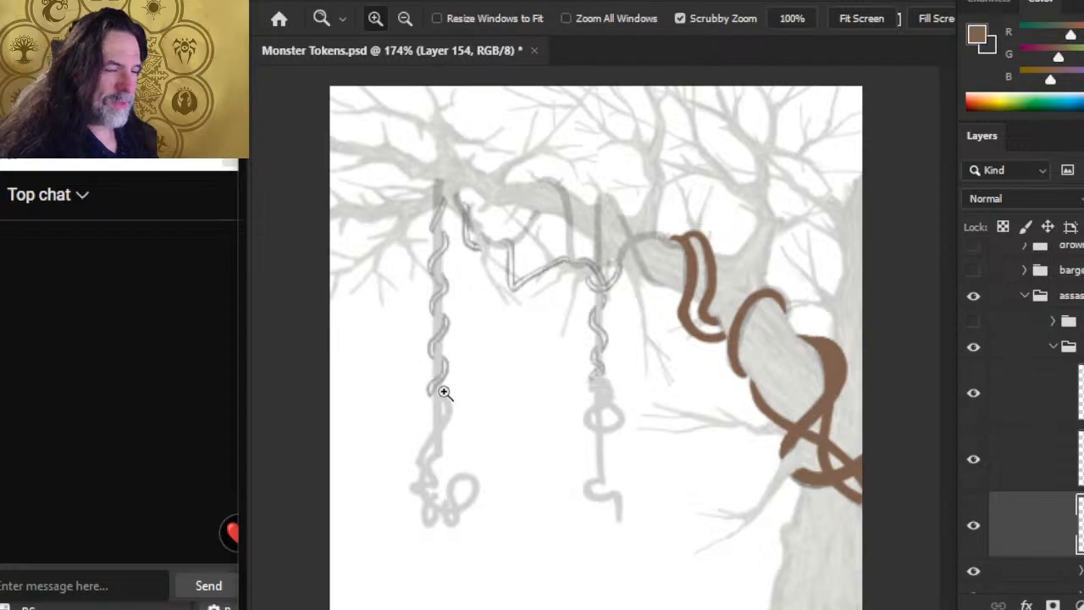
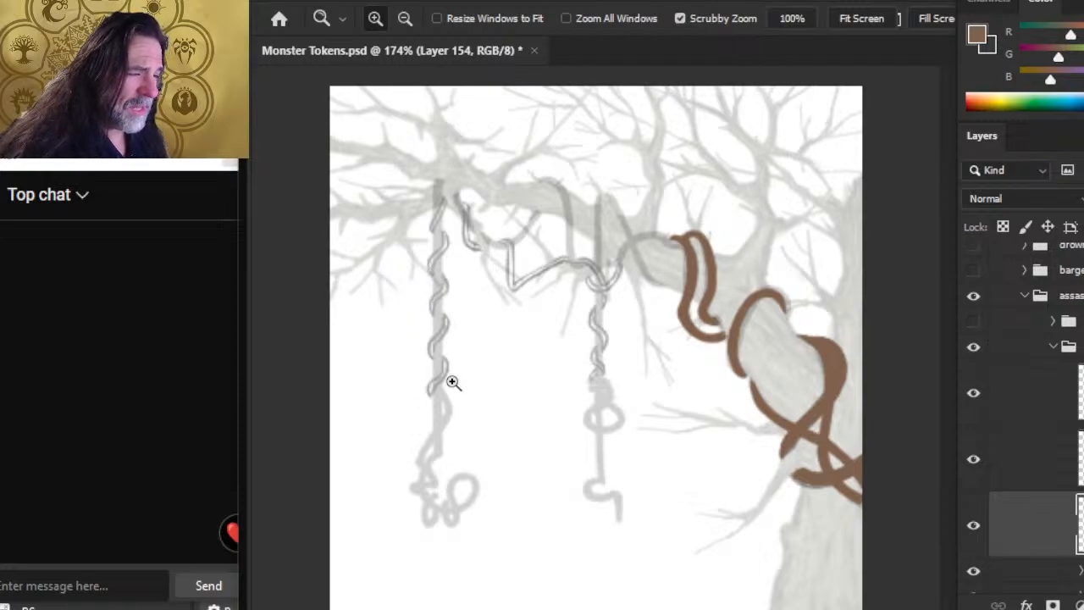
Step: Doodle a small circle and an oval below it in size 3 brown between the hanging vines, erasing the oval's top at size 30
left_click_drag(452, 382, 472, 395)
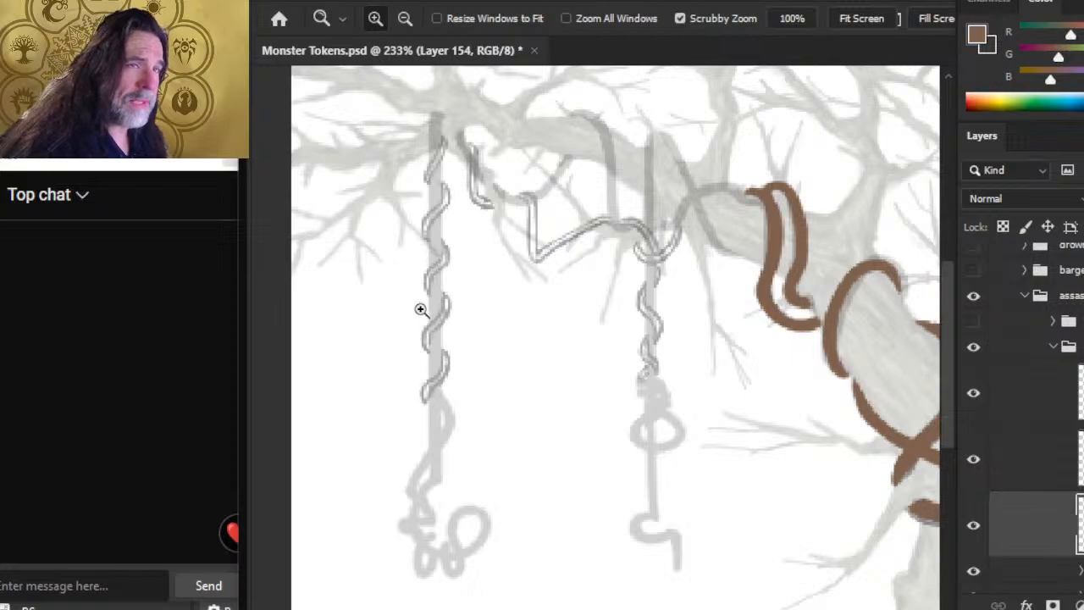
key("b")
mouse_move(561, 298)
left_mouse_down()
mouse_move(548, 326)
mouse_move(565, 306)
left_mouse_up()
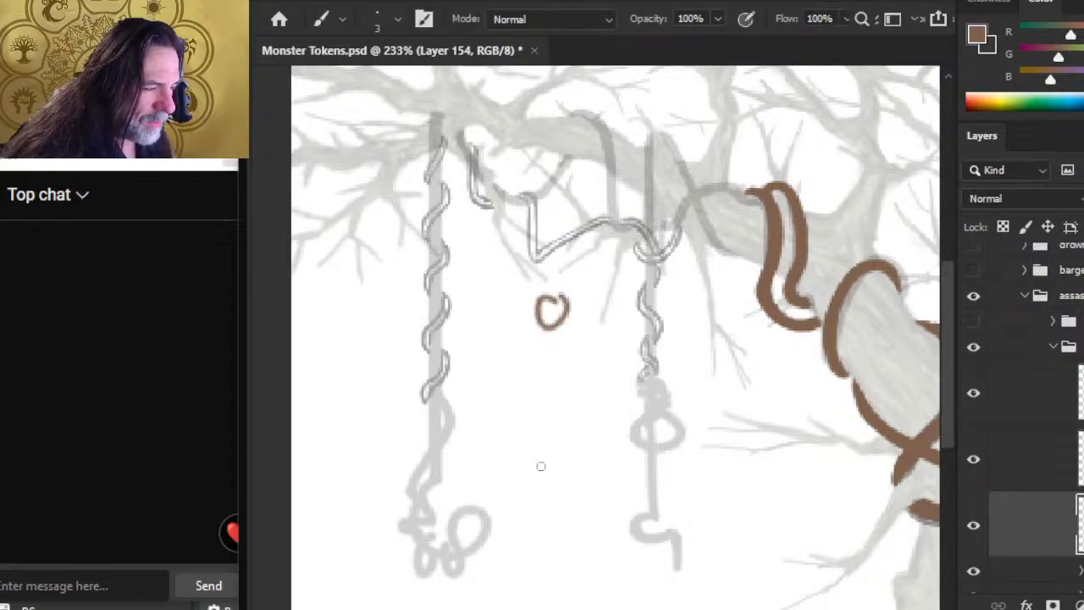
left_click_drag(546, 436, 519, 444)
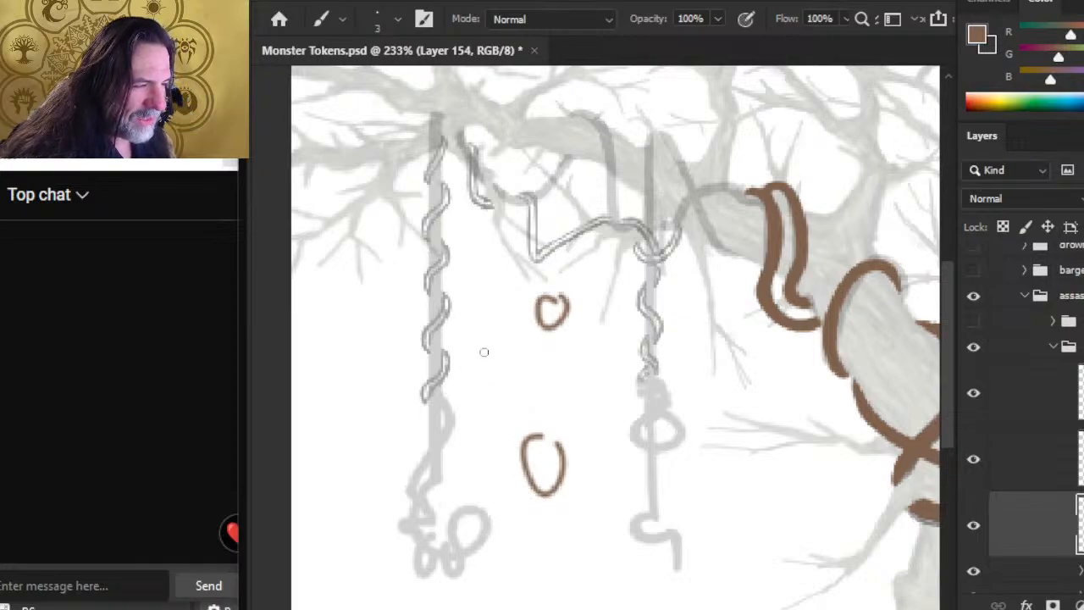
left_click_drag(482, 354, 481, 359)
mouse_move(543, 405)
left_mouse_down()
mouse_move(527, 408)
mouse_move(549, 391)
mouse_move(485, 348)
mouse_move(542, 427)
mouse_move(547, 409)
left_mouse_up()
key("e")
key("bracketright")
key("bracketright")
key("bracketright")
key("bracketright")
key("bracketright")
key("bracketright")
key("bracketright")
key("bracketright")
key("bracketright")
key("bracketright")
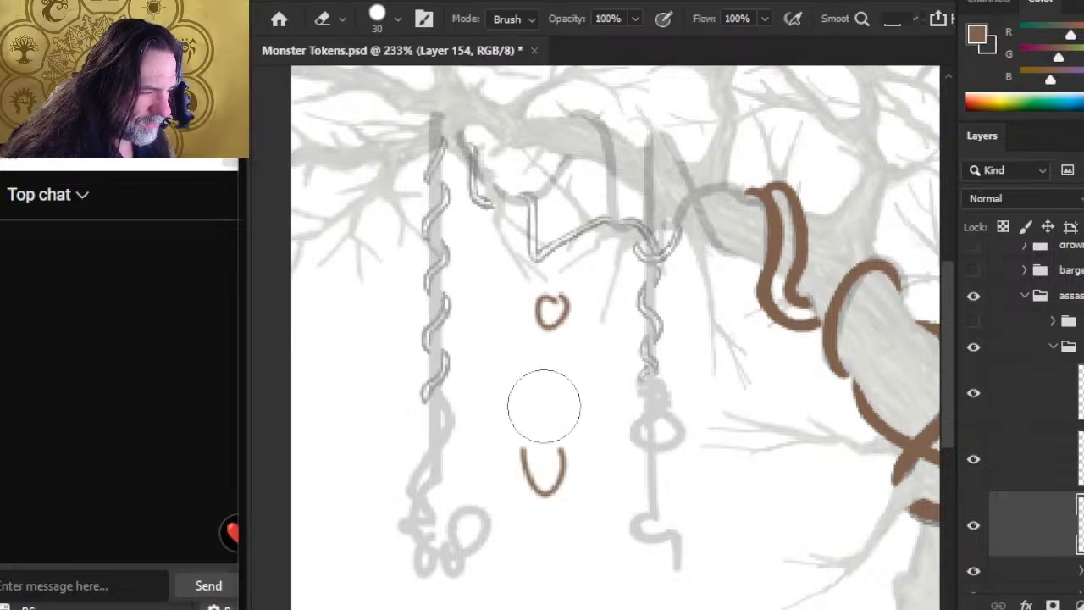
Step: Add three larger circles around the doodle, enlarge its topmost circle, and tuck a partial circle behind that one, erasing the stray lines
key("b")
left_click_drag(495, 349, 501, 346)
mouse_move(640, 362)
left_mouse_down()
mouse_move(609, 353)
mouse_move(633, 346)
left_mouse_up()
mouse_move(546, 391)
left_mouse_down()
mouse_move(528, 442)
mouse_move(513, 396)
left_mouse_up()
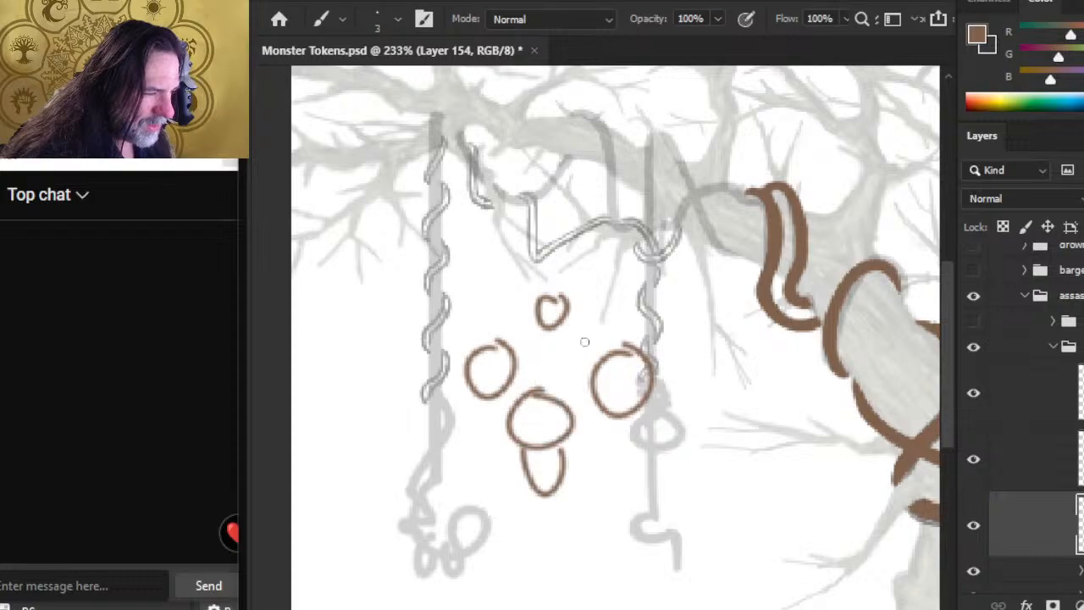
mouse_move(567, 315)
left_mouse_down()
mouse_move(586, 359)
mouse_move(550, 355)
mouse_move(589, 325)
mouse_move(549, 294)
mouse_move(531, 307)
mouse_move(559, 286)
left_mouse_up()
key("e")
key("b")
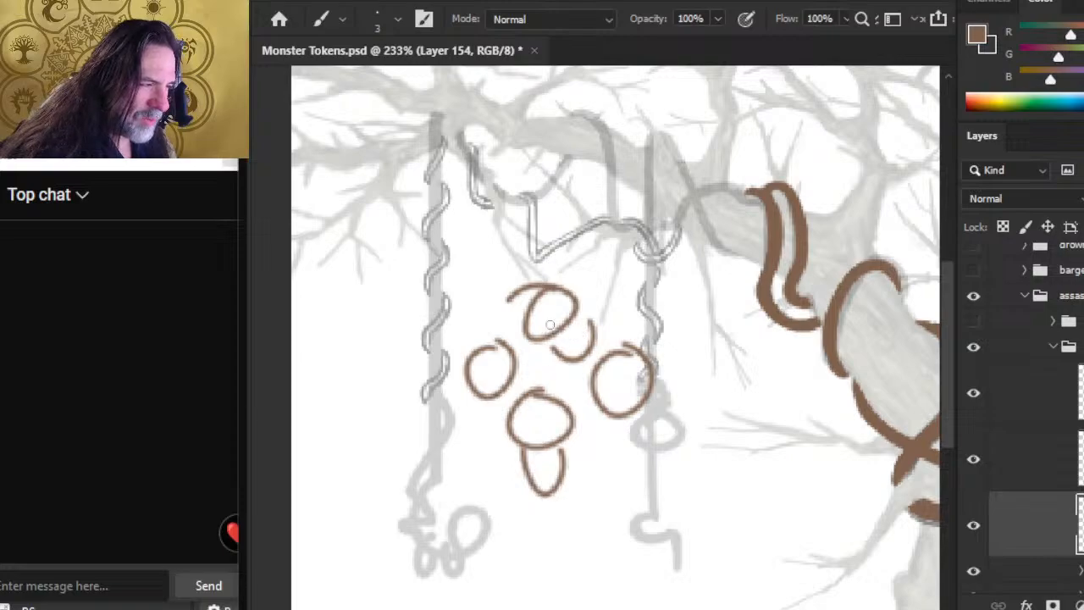
key("e")
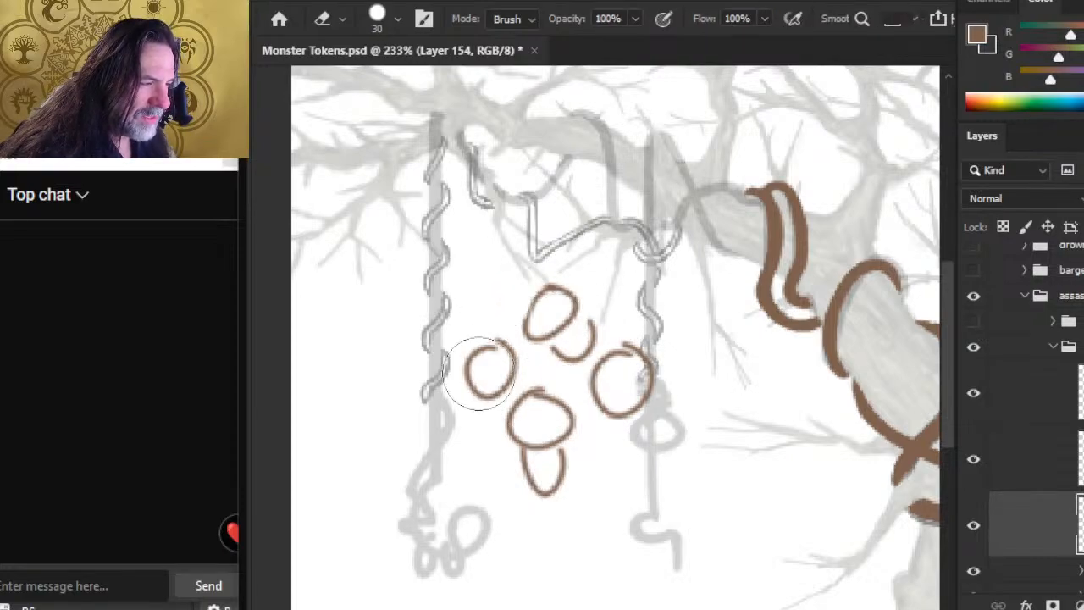
key("b")
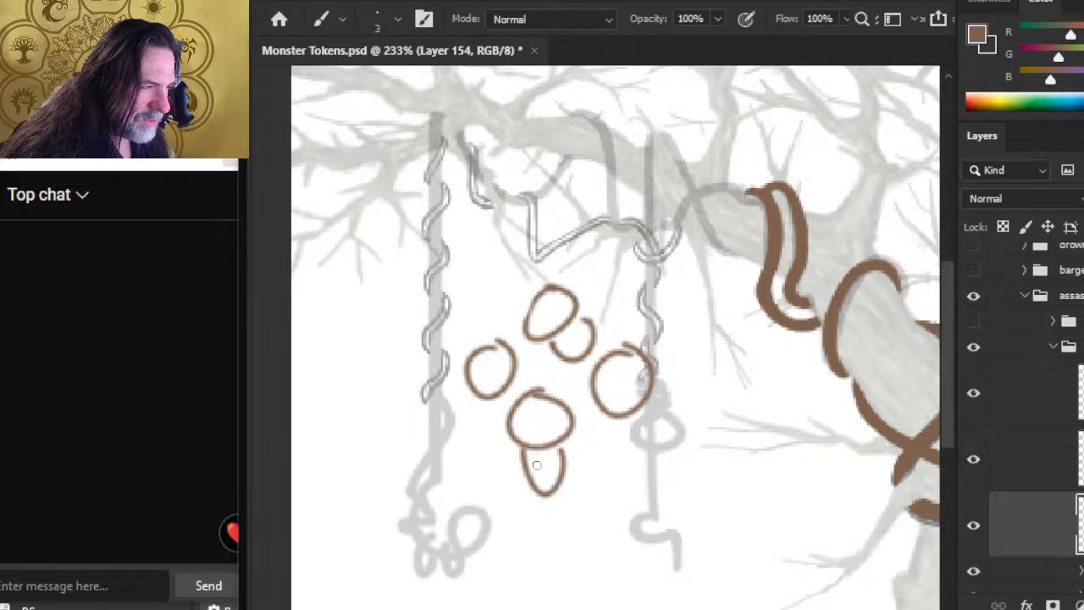
Step: Doodle a brown cube beside the circles, over the left hanging vine, with a small curl on each visible face
mouse_move(354, 333)
left_mouse_down()
mouse_move(334, 389)
mouse_move(412, 341)
mouse_move(362, 324)
mouse_move(431, 337)
mouse_move(420, 405)
left_mouse_up()
mouse_move(432, 337)
left_mouse_down()
mouse_move(424, 398)
mouse_move(391, 409)
left_mouse_up()
left_click_drag(377, 361, 376, 376)
left_click_drag(424, 369, 413, 378)
left_click_drag(408, 328, 403, 335)
Step: Draw a central circle inside the ring of doodled circles and erase the lines overlapping it
mouse_move(535, 362)
left_mouse_down()
mouse_move(553, 347)
mouse_move(560, 405)
left_mouse_up()
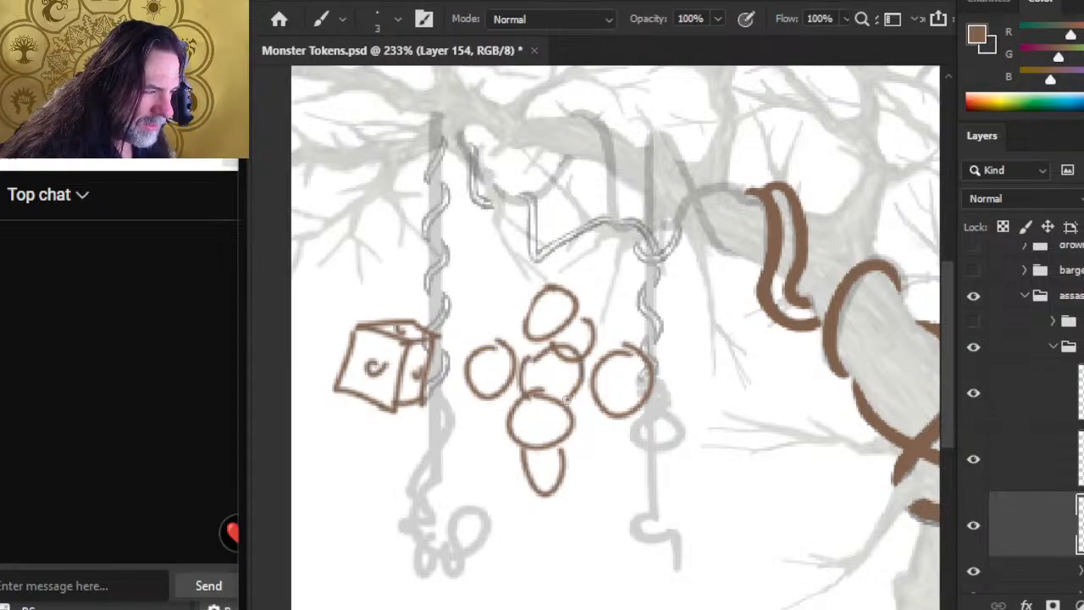
key("e")
mouse_move(562, 361)
left_mouse_down()
mouse_move(537, 356)
mouse_move(558, 344)
left_mouse_up()
key("b")
key("e")
key("b")
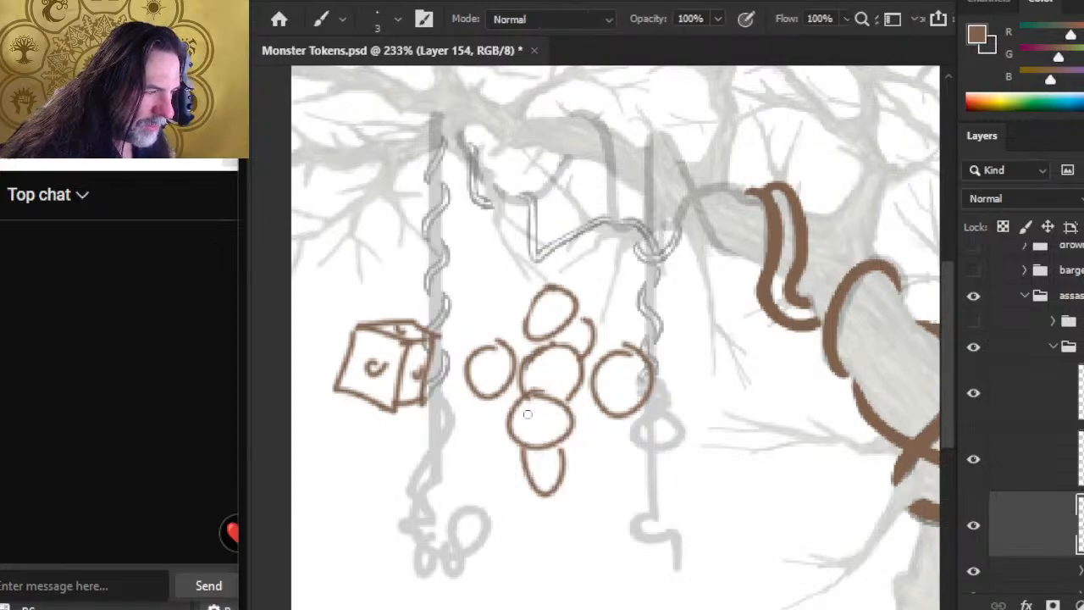
Step: Shorten the doodle's lowest oval with the eraser and brush, and letter an S in the central circle
key("e")
mouse_move(523, 483)
left_mouse_down()
mouse_move(561, 491)
mouse_move(540, 479)
mouse_move(558, 482)
left_mouse_up()
key("b")
mouse_move(562, 459)
left_mouse_down()
mouse_move(561, 480)
mouse_move(525, 477)
mouse_move(548, 478)
mouse_move(562, 454)
left_mouse_up()
key("e")
key("b")
left_click_drag(548, 364, 535, 383)
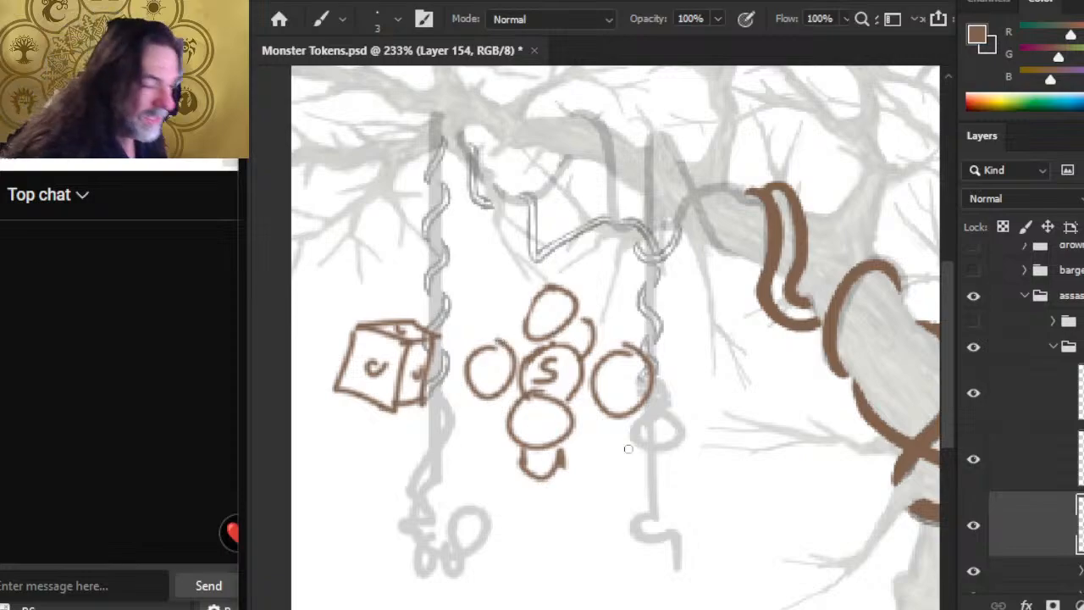
Step: Clean the sides of the shortened lowest oval with the eraser, leaving a simple open cup below the circle
key("e")
mouse_move(568, 466)
left_mouse_down()
mouse_move(548, 487)
mouse_move(537, 476)
mouse_move(564, 449)
left_mouse_up()
key("b")
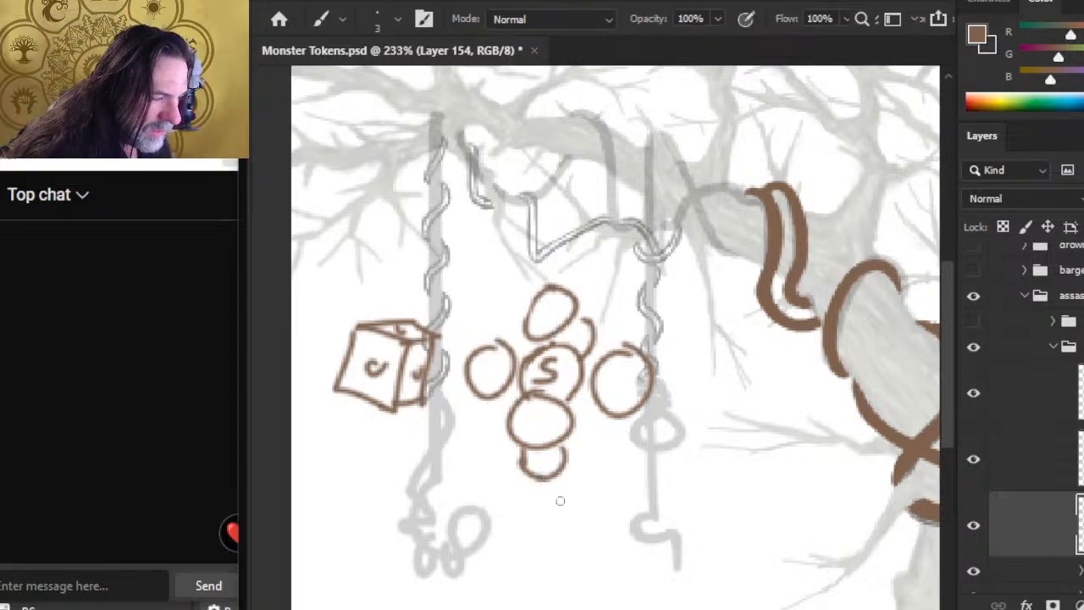
key("e")
mouse_move(516, 475)
left_mouse_down()
mouse_move(529, 460)
mouse_move(531, 480)
mouse_move(522, 455)
left_mouse_up()
key("b")
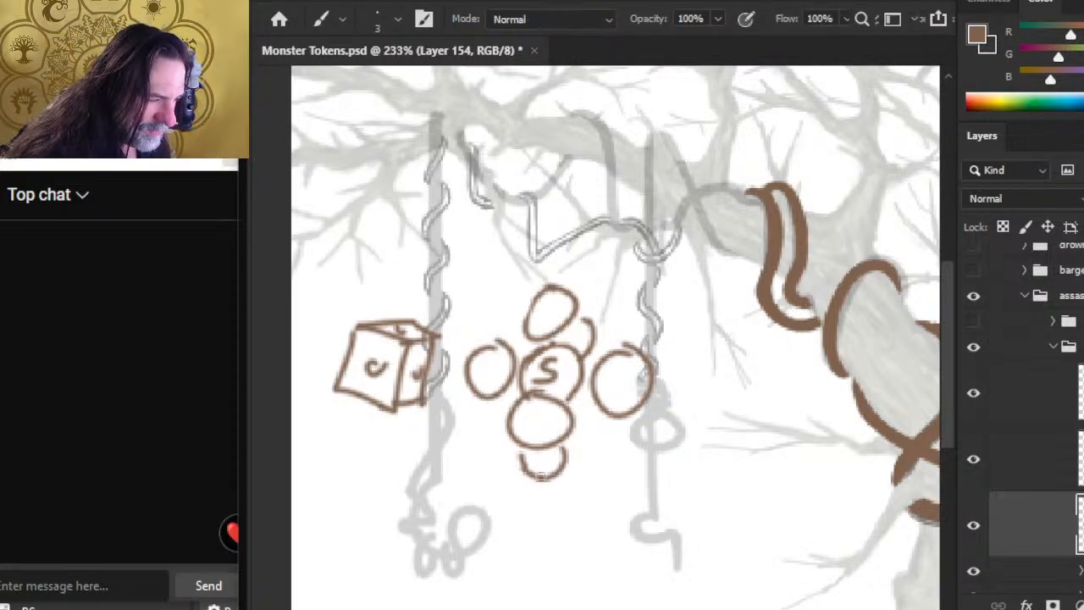
Step: Draw a large circle below the circle cluster, over the right hanging vine, with a small ring at its center
mouse_move(627, 482)
left_mouse_down()
mouse_move(628, 548)
mouse_move(643, 464)
mouse_move(597, 478)
left_mouse_up()
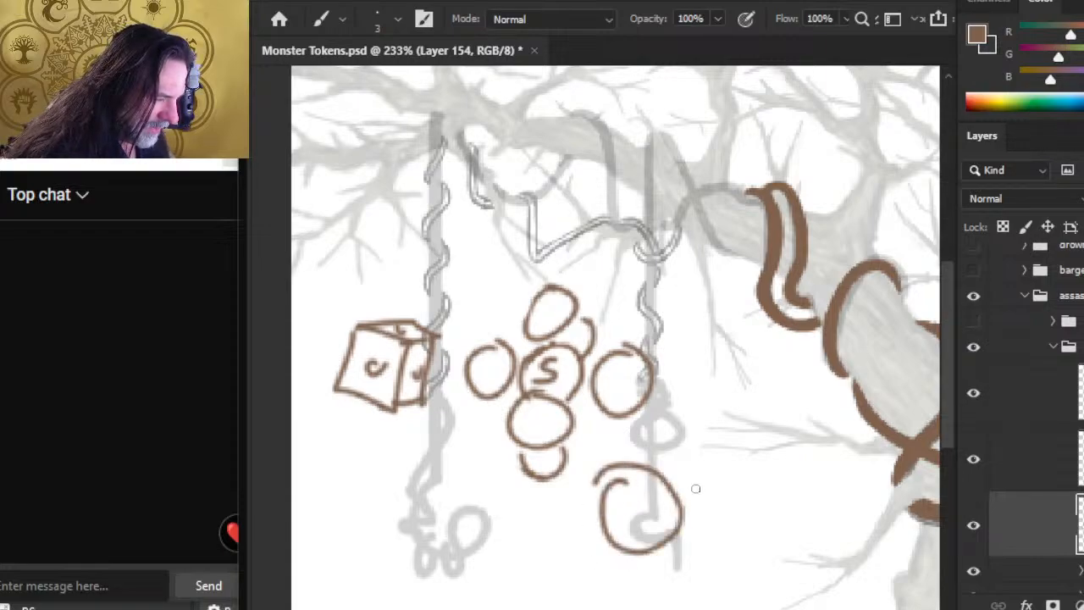
left_click_drag(695, 506, 736, 496)
left_click_drag(633, 499, 737, 498)
key("e")
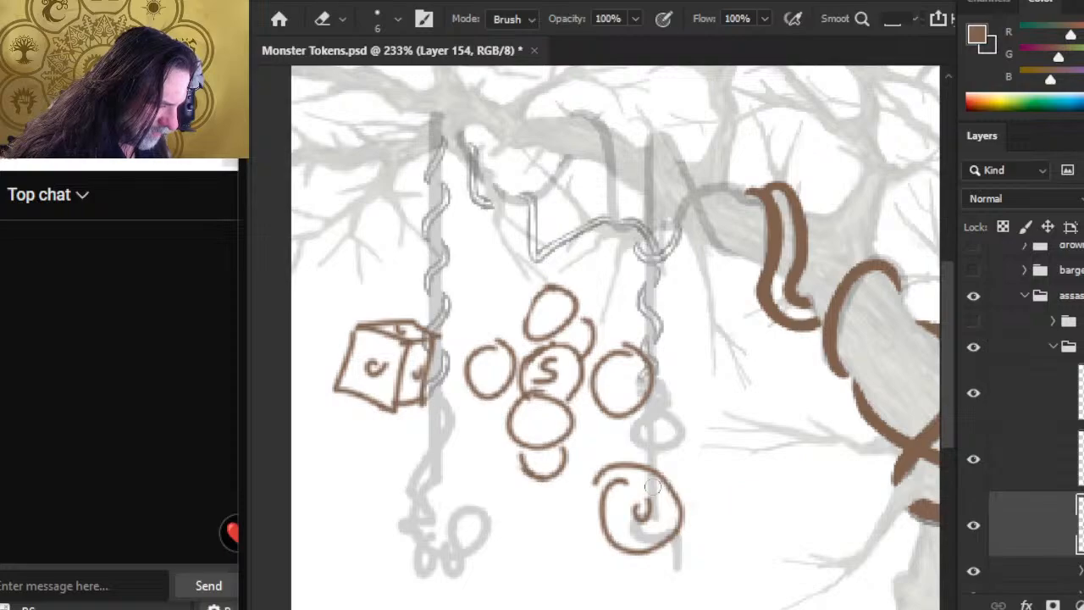
key("b")
left_click_drag(631, 512, 643, 500)
key("e")
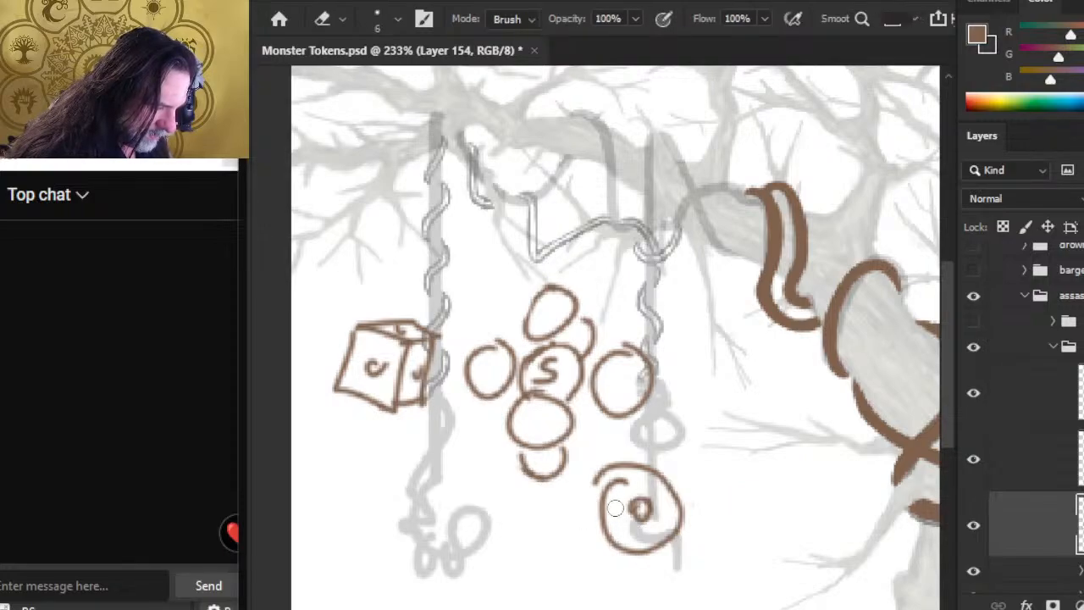
Step: Sketch an arrow above the large ringed circle, a smaller circle with arrows on its left, and several small circles on its right
key("b")
mouse_move(678, 457)
left_mouse_down()
mouse_move(655, 434)
mouse_move(656, 410)
mouse_move(663, 442)
left_mouse_up()
key("e")
key("b")
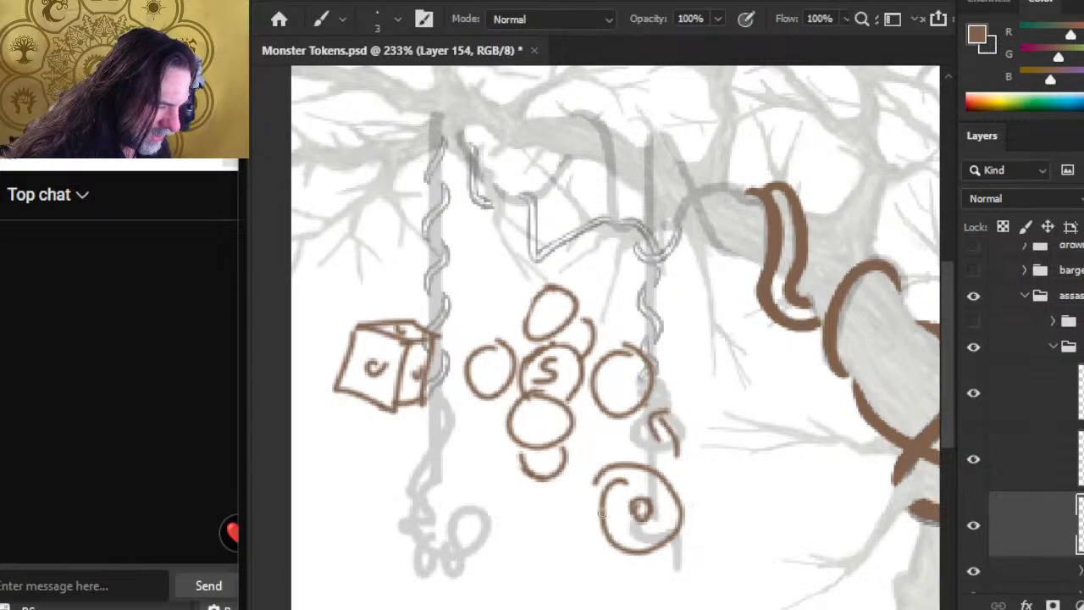
mouse_move(502, 546)
left_mouse_down()
mouse_move(593, 523)
mouse_move(586, 549)
mouse_move(646, 595)
mouse_move(631, 604)
left_mouse_up()
mouse_move(676, 565)
left_mouse_down()
mouse_move(725, 569)
mouse_move(704, 603)
mouse_move(676, 603)
left_mouse_up()
mouse_move(718, 553)
left_mouse_down()
mouse_move(707, 583)
mouse_move(687, 576)
mouse_move(719, 521)
left_mouse_up()
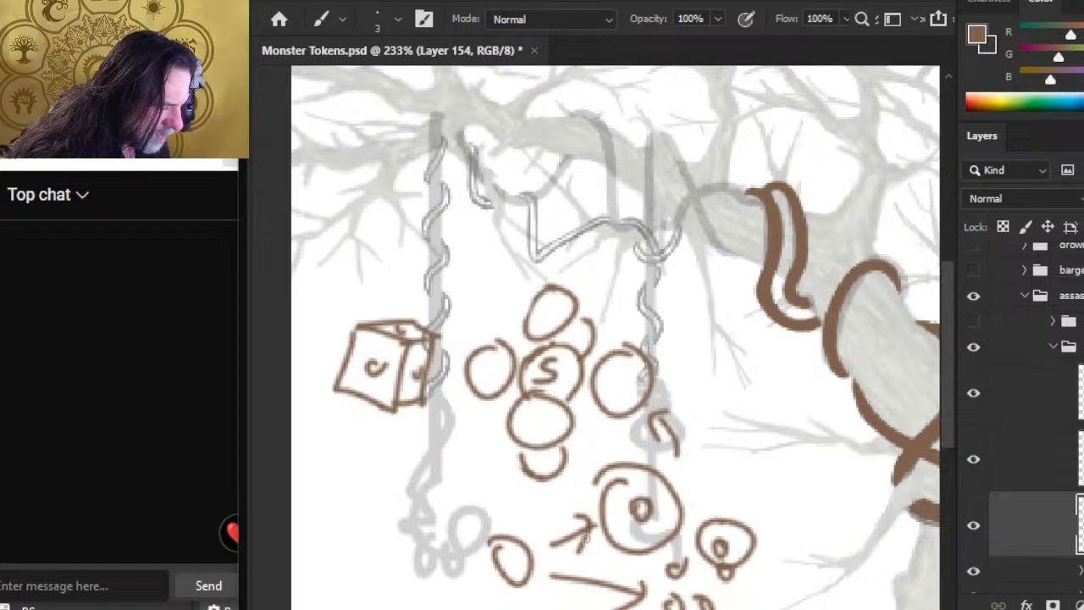
Step: Surround the lower-left circle with wavy brown outlines, a long curved arrow toward the cluster, and a line toward the large ringed circle
mouse_move(514, 516)
left_mouse_down()
mouse_move(551, 605)
mouse_move(462, 540)
mouse_move(484, 606)
mouse_move(432, 491)
mouse_move(489, 443)
mouse_move(485, 476)
left_mouse_up()
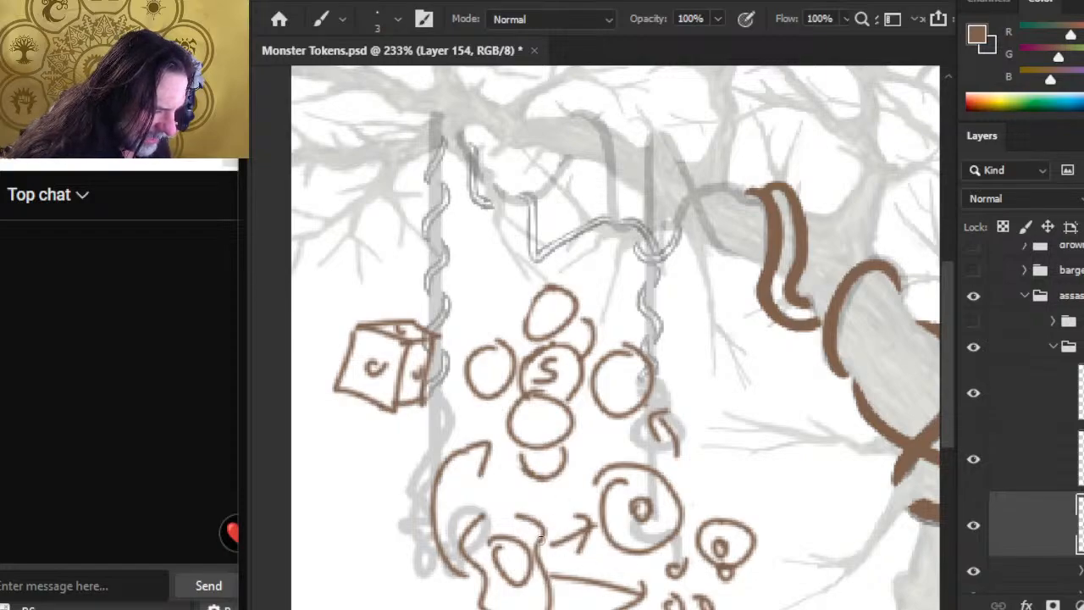
left_click_drag(495, 492, 553, 506)
mouse_move(513, 510)
left_mouse_down()
mouse_move(551, 513)
mouse_move(454, 518)
left_mouse_up()
mouse_move(541, 506)
left_mouse_down()
mouse_move(563, 557)
mouse_move(530, 509)
mouse_move(579, 509)
mouse_move(552, 507)
mouse_move(582, 499)
left_mouse_up()
mouse_move(581, 493)
left_mouse_down()
mouse_move(584, 537)
mouse_move(588, 525)
left_mouse_up()
key("e")
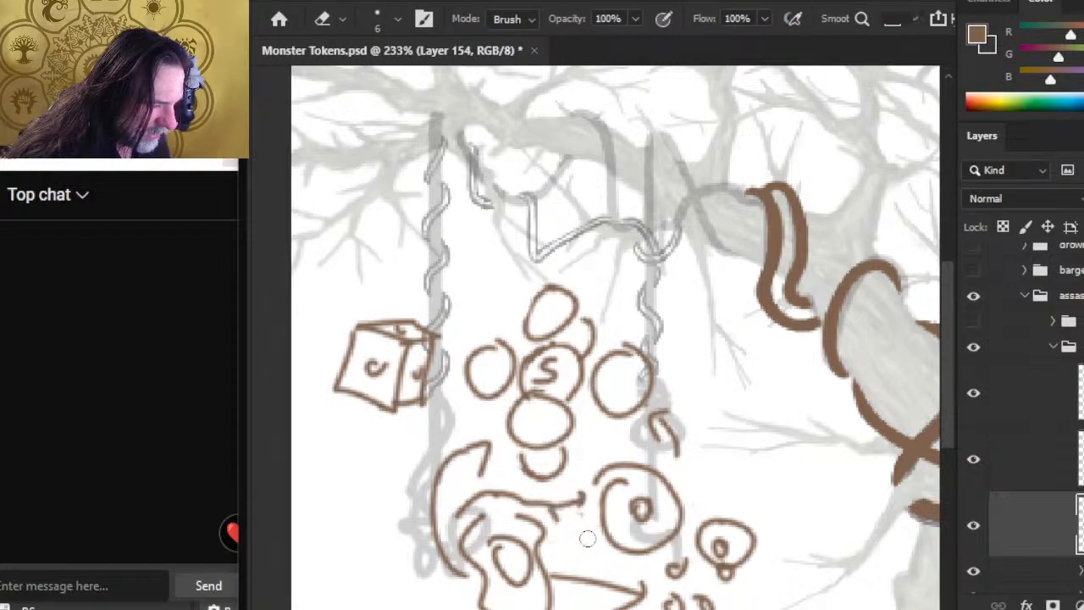
key("b")
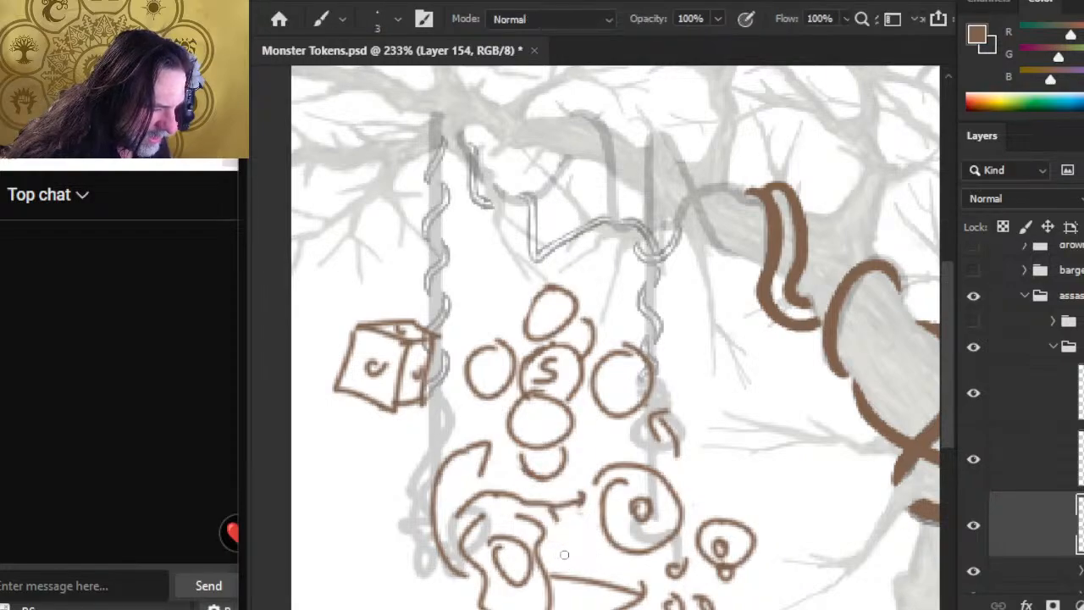
mouse_move(549, 506)
left_mouse_down()
mouse_move(572, 604)
mouse_move(572, 583)
mouse_move(556, 575)
mouse_move(554, 567)
mouse_move(576, 598)
left_mouse_up()
key("e")
key("b")
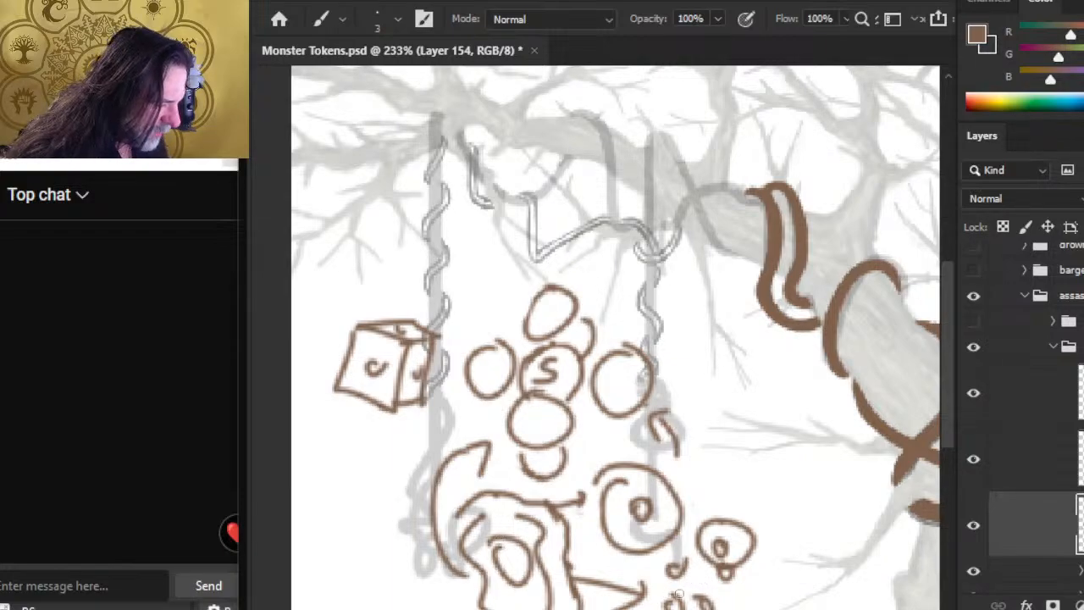
Step: Add connecting dashes and arrows, a cross in the lower-left circle, and a large outline around the small circles at lower right
left_click_drag(548, 557, 607, 557)
left_click_drag(689, 504, 719, 508)
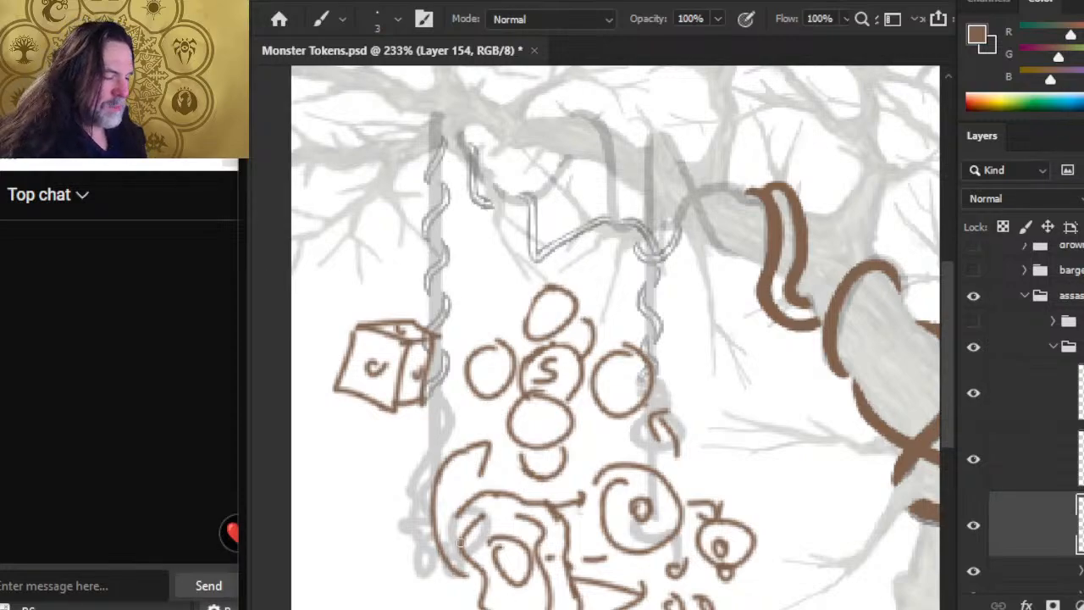
mouse_move(506, 549)
left_mouse_down()
mouse_move(505, 582)
mouse_move(533, 559)
left_mouse_up()
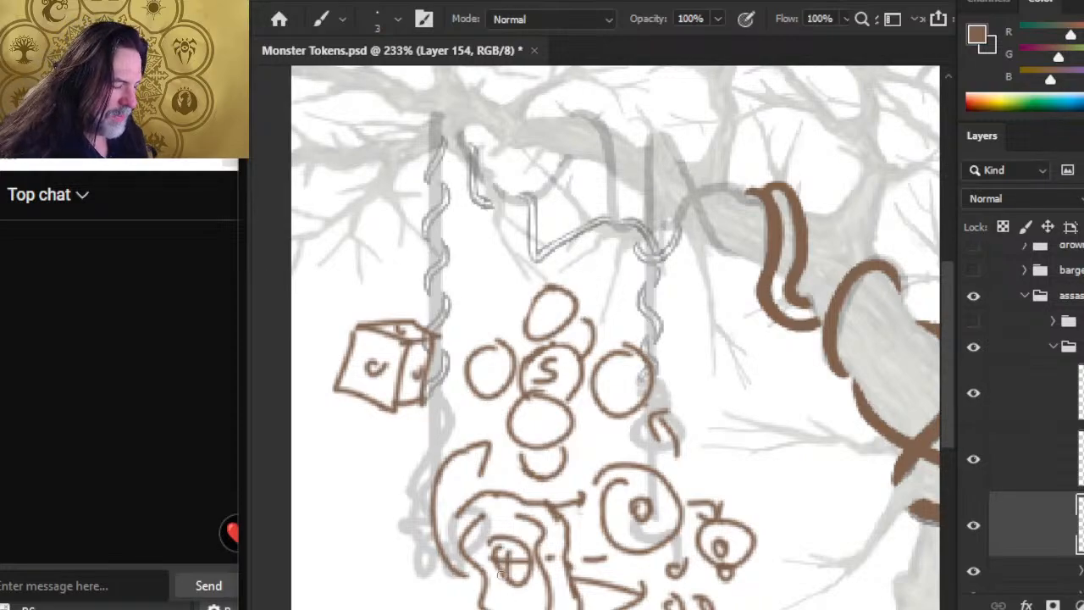
mouse_move(756, 519)
left_mouse_down()
mouse_move(697, 512)
mouse_move(665, 558)
mouse_move(653, 602)
mouse_move(772, 540)
mouse_move(764, 512)
mouse_move(738, 503)
left_mouse_up()
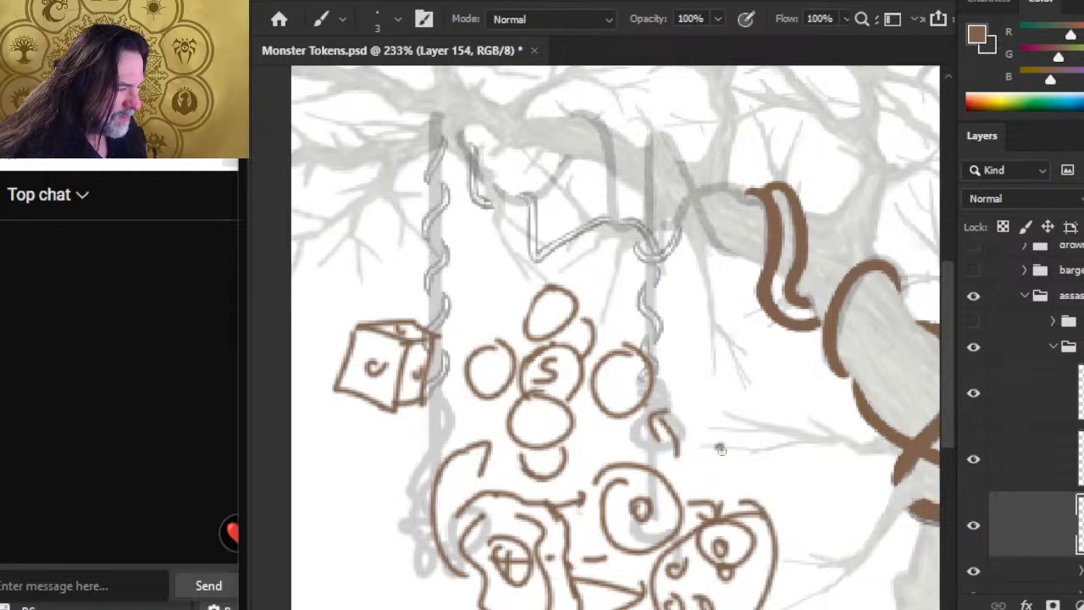
left_click_drag(721, 444, 717, 483)
left_click_drag(717, 353, 711, 375)
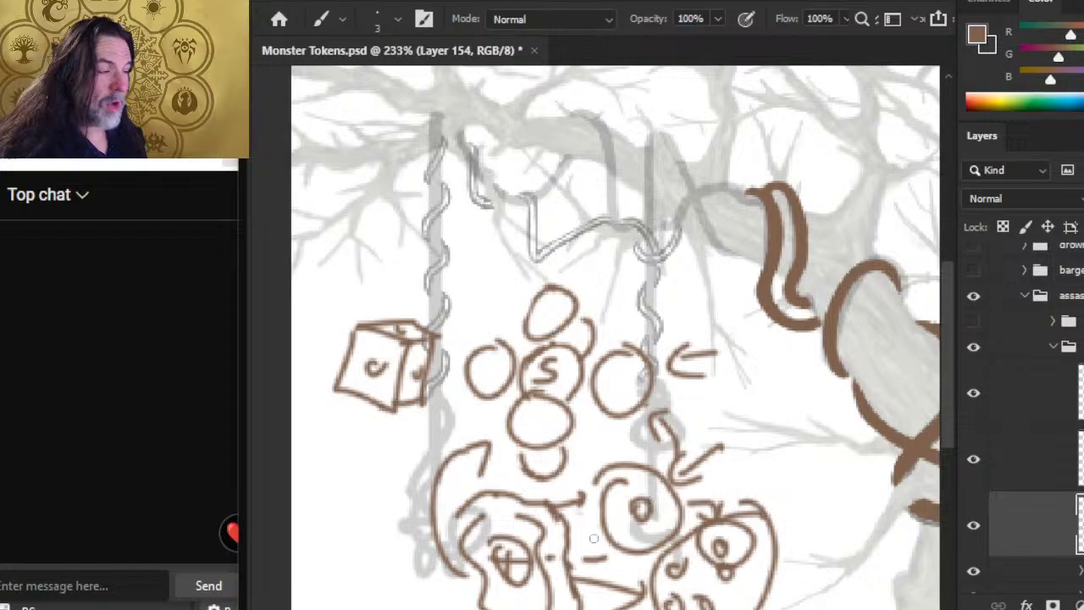
Step: Lasso all the brown doodles around the hanging vines, delete them from the layer, and clear the selection
key("l")
mouse_move(343, 254)
left_mouse_down()
mouse_move(479, 302)
mouse_move(313, 275)
left_mouse_up()
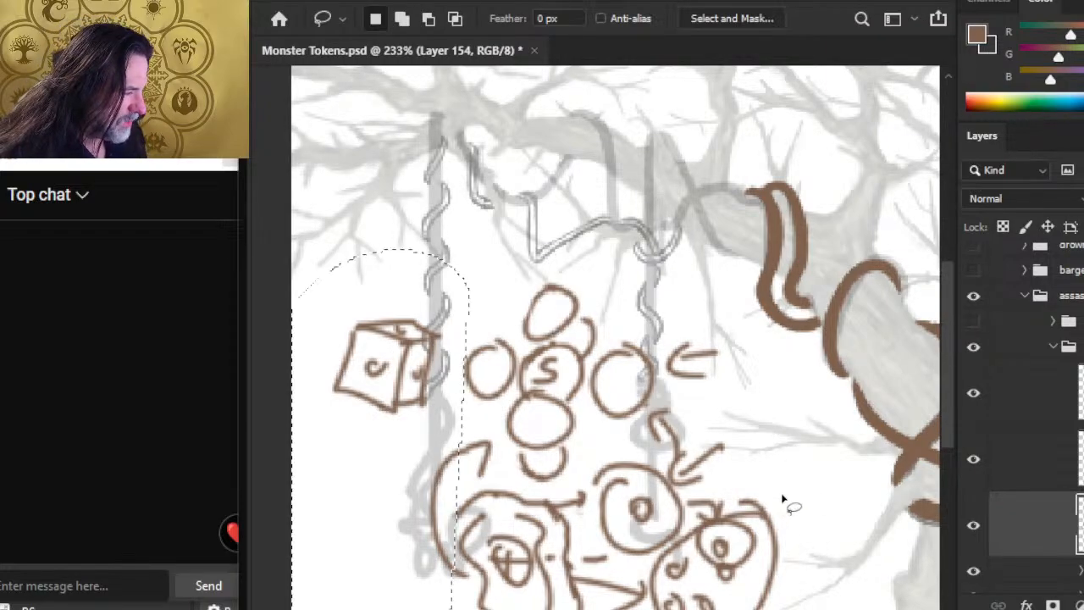
key("z")
left_click_drag(750, 536, 665, 520)
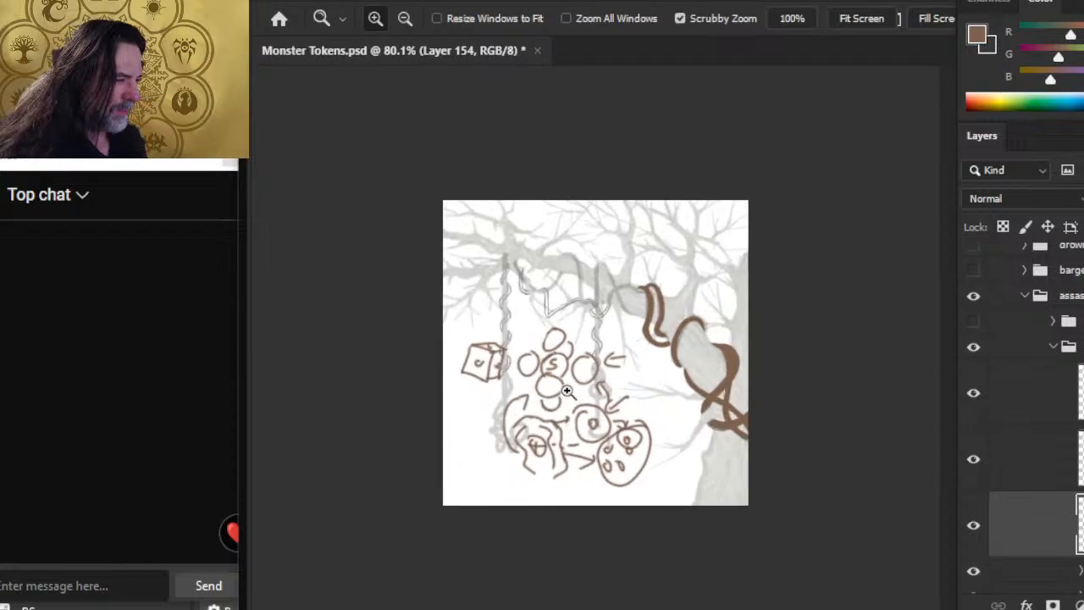
key("l")
mouse_move(527, 300)
left_mouse_down()
mouse_move(596, 504)
mouse_move(677, 457)
mouse_move(645, 368)
mouse_move(508, 297)
left_mouse_up()
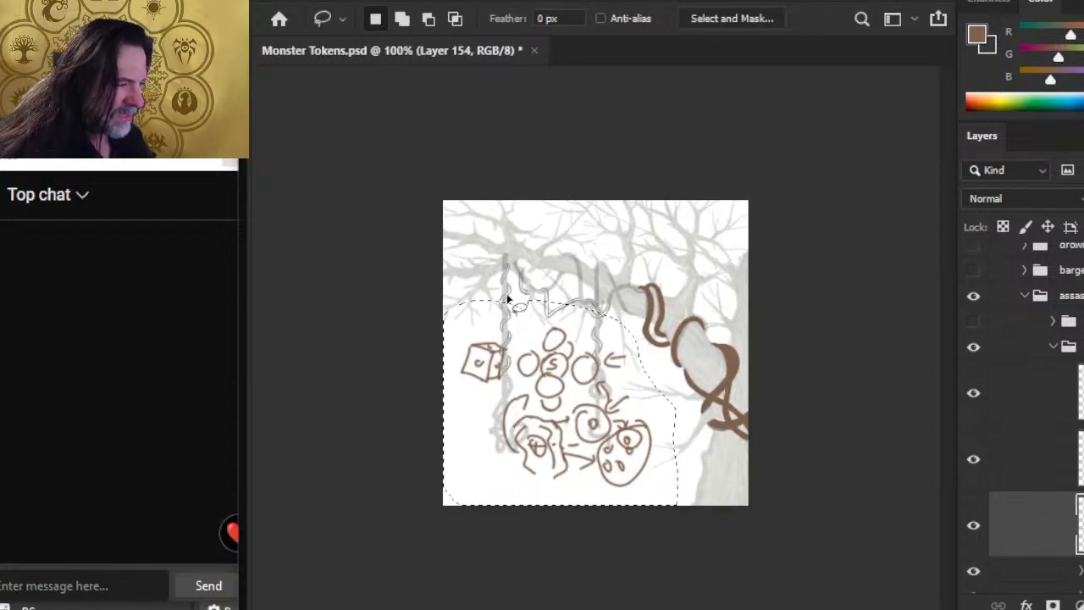
key("Delete")
key("ctrl+d")
key("z")
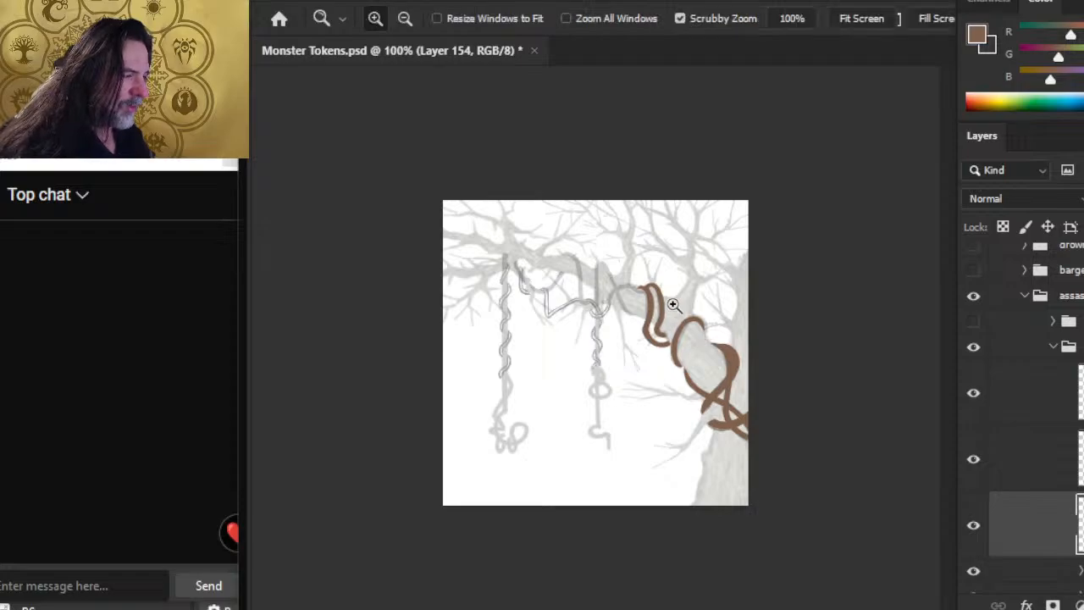
Step: Touch up the outer lower bend of the brown vine loop on the branch with a 4 px eraser and 3 px brush
left_click_drag(644, 373, 655, 387)
left_click_drag(589, 353, 592, 370)
key("e")
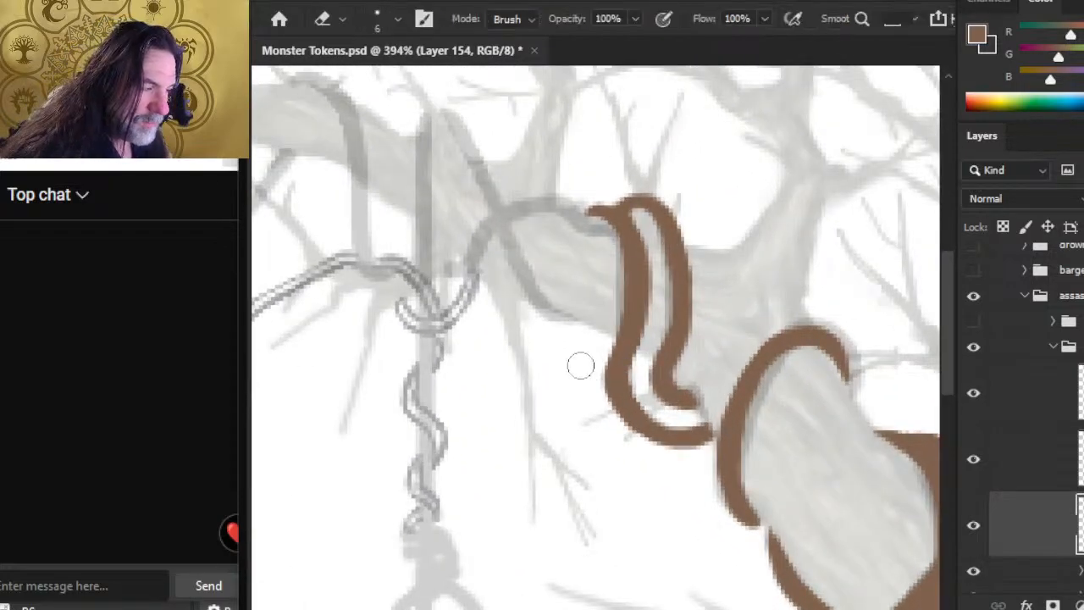
key("b")
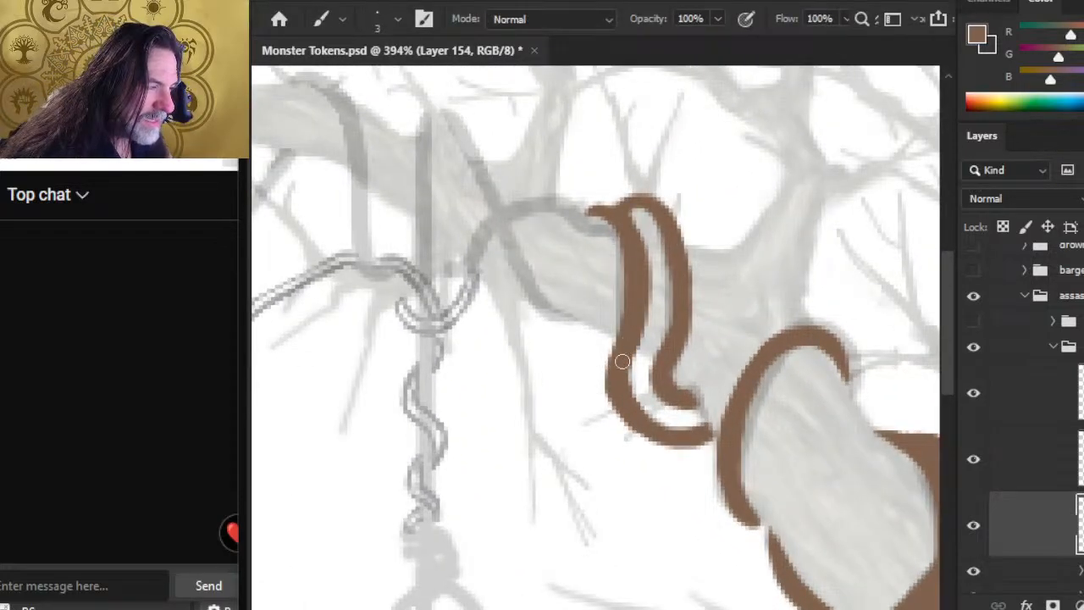
key("e")
key("bracketleft")
key("bracketleft")
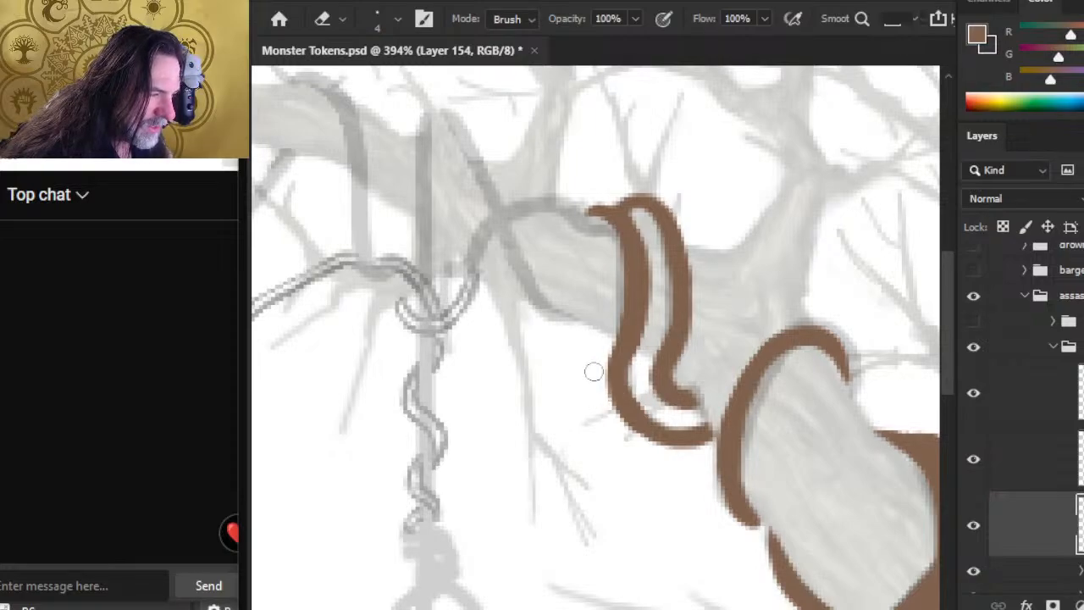
key("b")
mouse_move(619, 348)
left_mouse_down()
mouse_move(611, 395)
mouse_move(629, 413)
left_mouse_up()
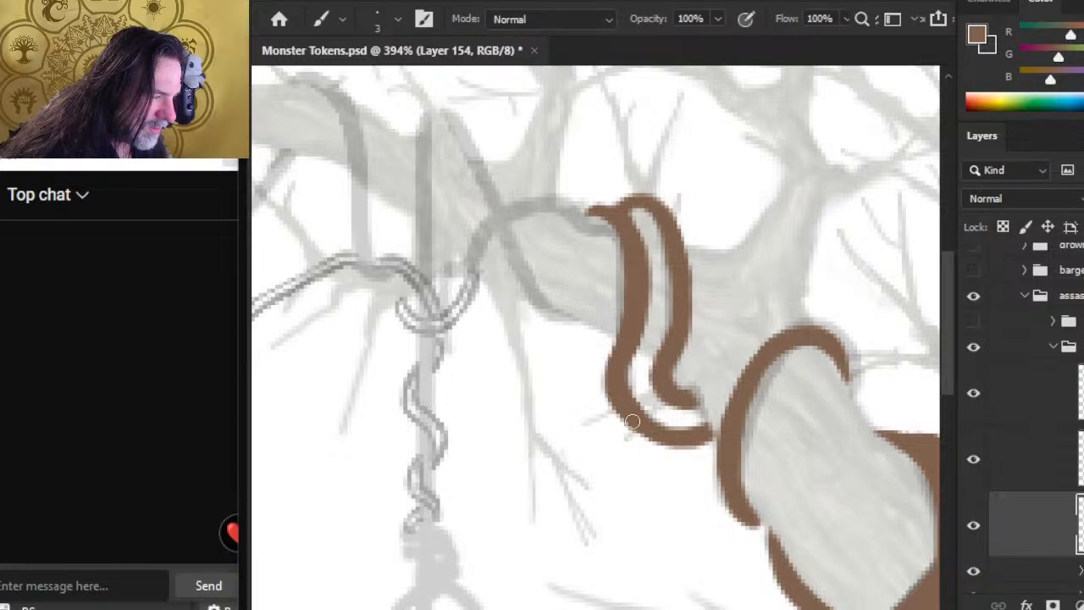
Step: Smooth the bottom curve of the vine loop using brown 3 px brush strokes and a 3 px eraser
key("e")
key("bracketleft")
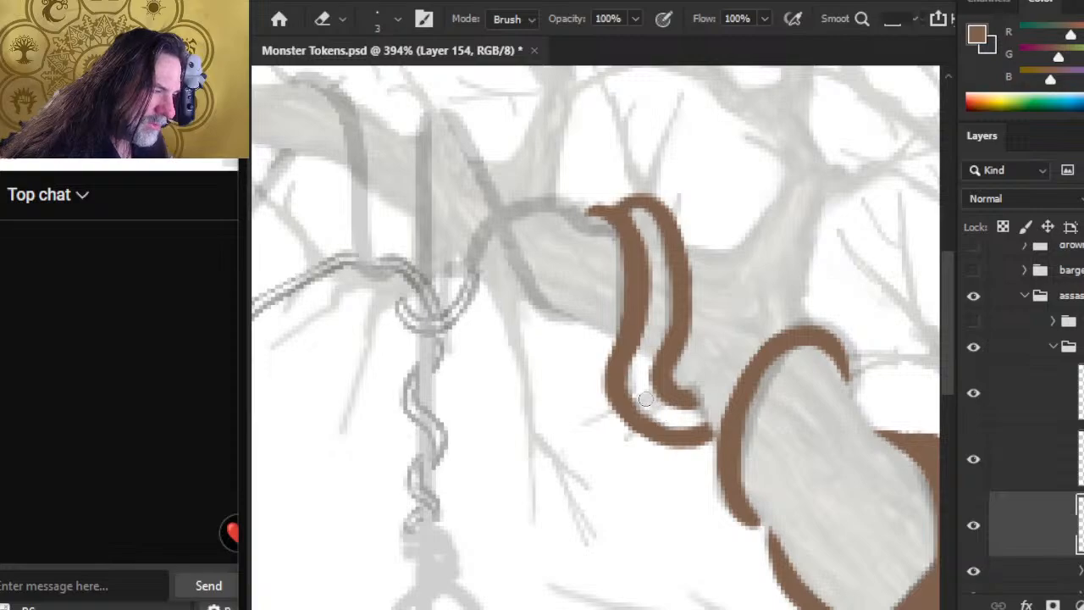
key("b")
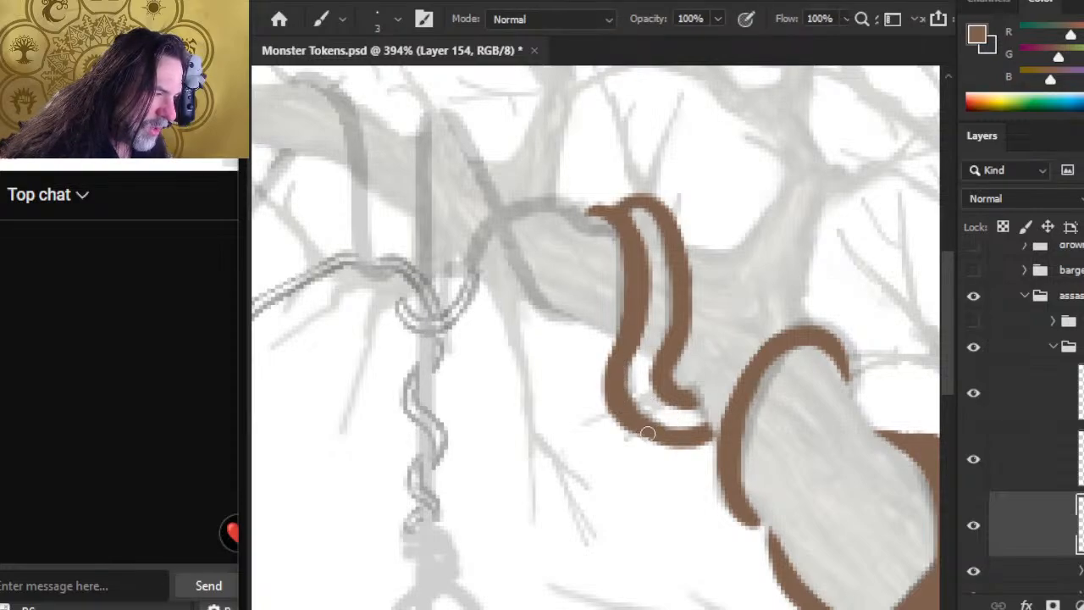
left_click_drag(635, 421, 679, 435)
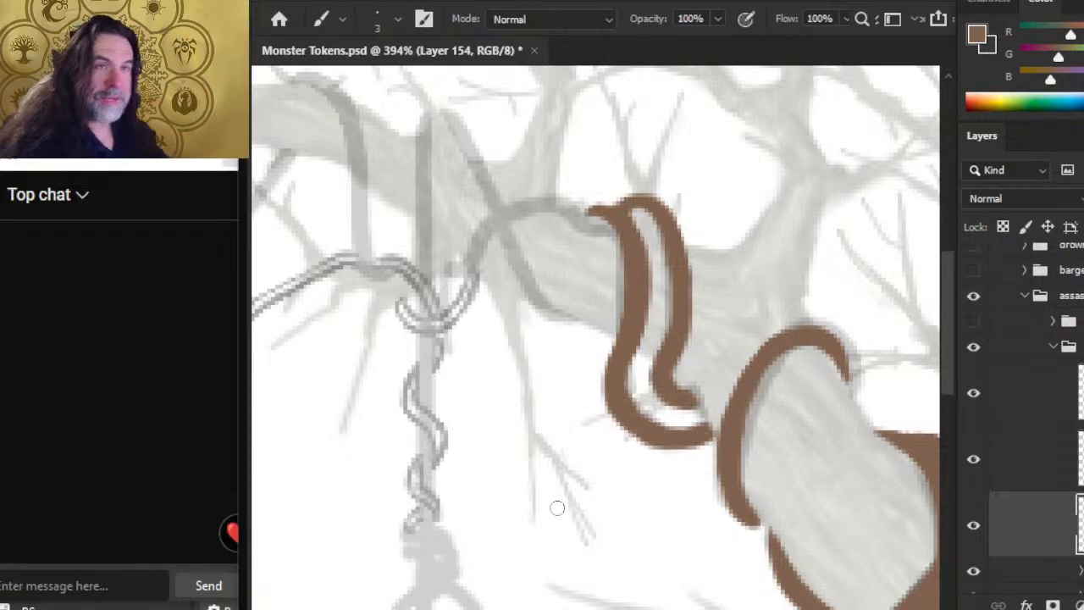
key("e")
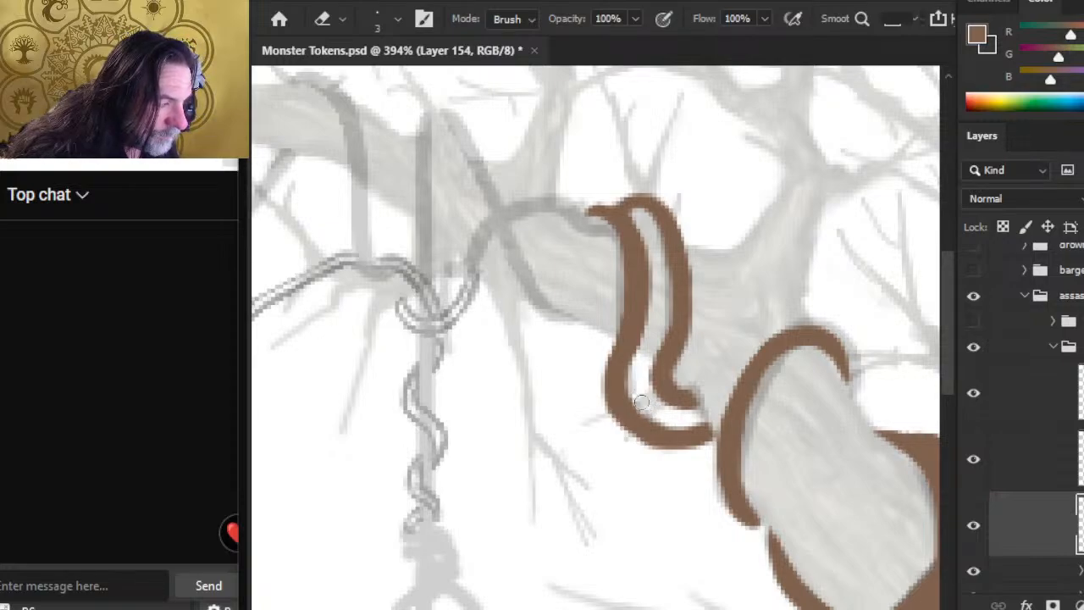
key("b")
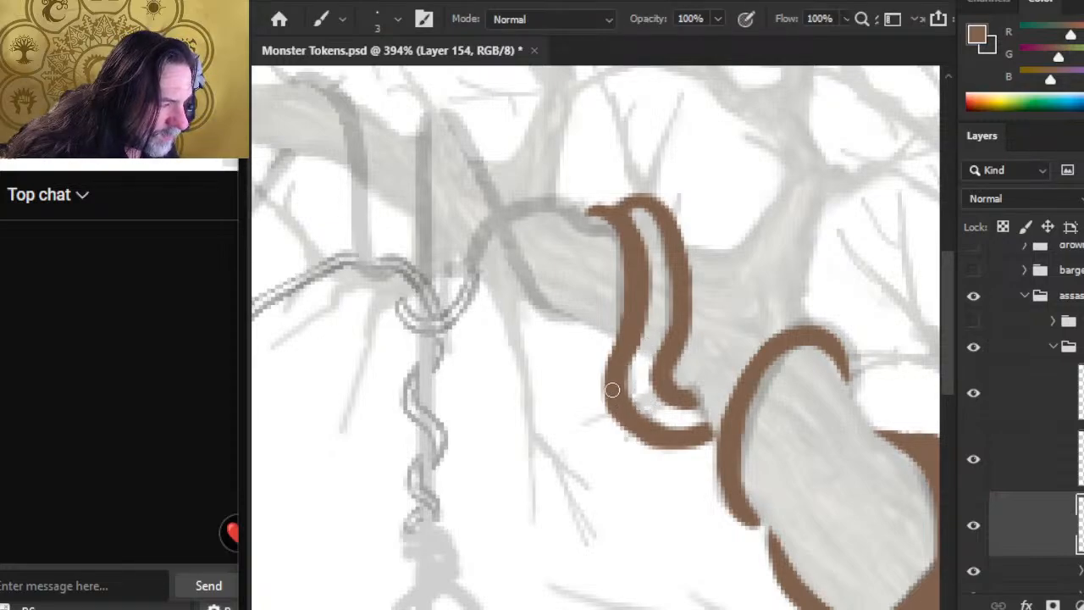
left_click_drag(634, 420, 640, 439)
key("e")
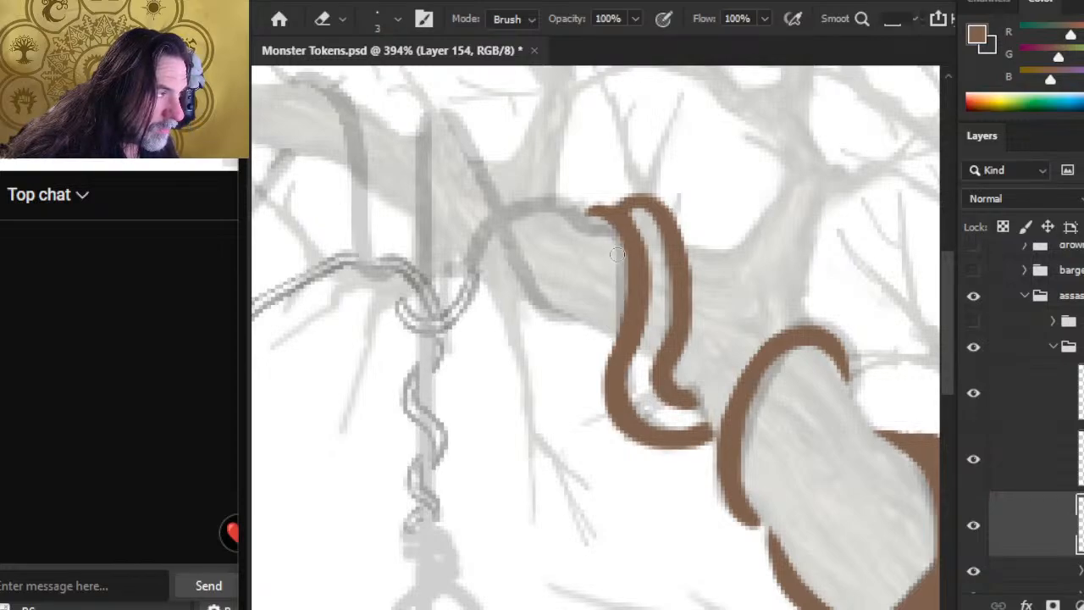
Step: Thicken the right strand of the vine loop outward with brown strokes and trim its inner edge
key("b")
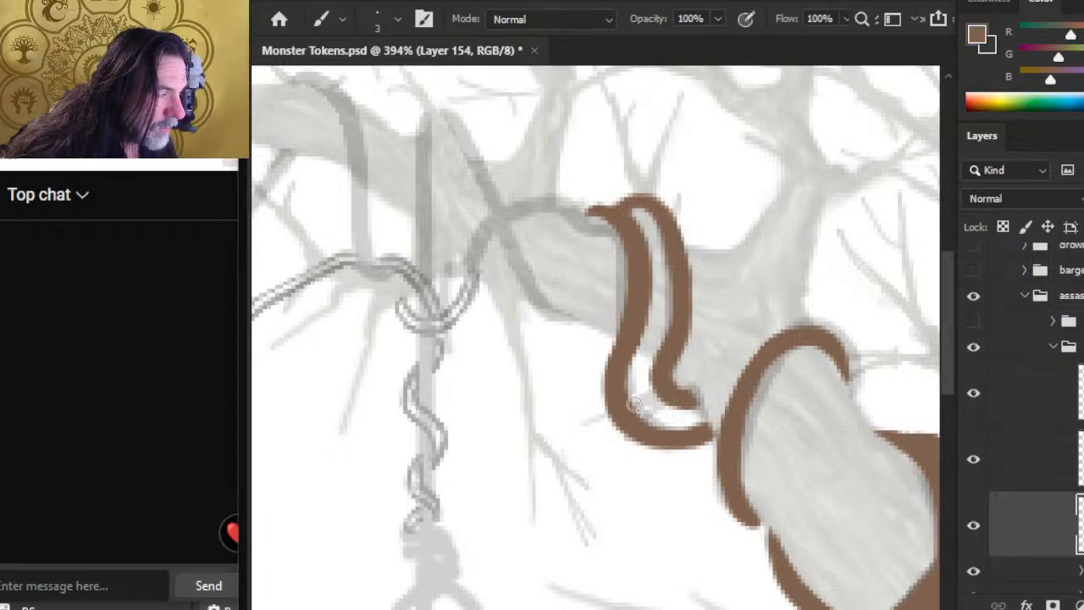
left_click_drag(667, 215, 691, 286)
left_click_drag(676, 243, 682, 335)
key("e")
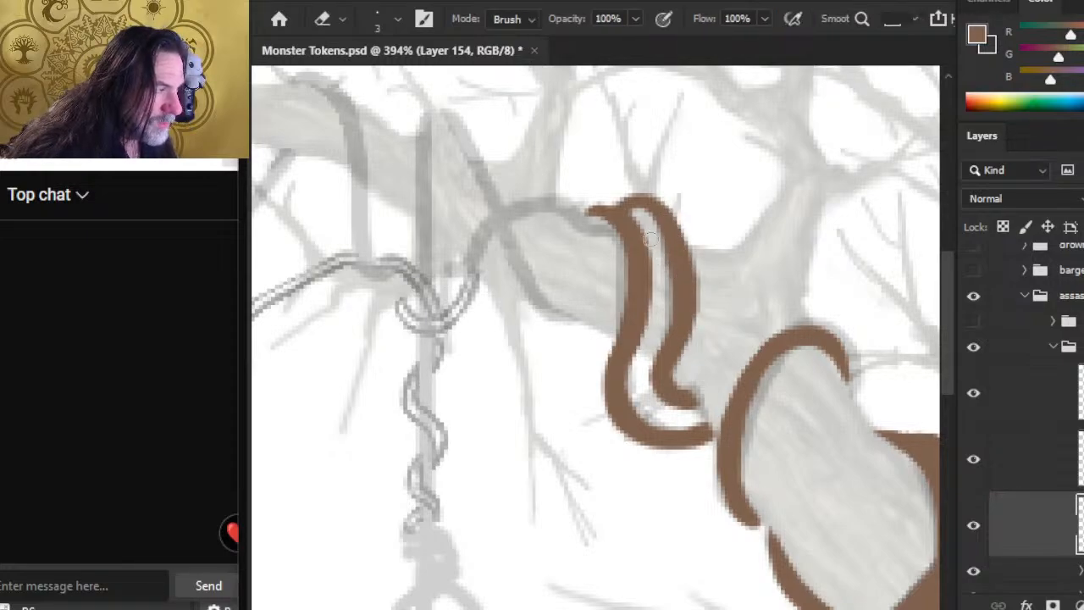
left_click_drag(657, 230, 671, 304)
key("b")
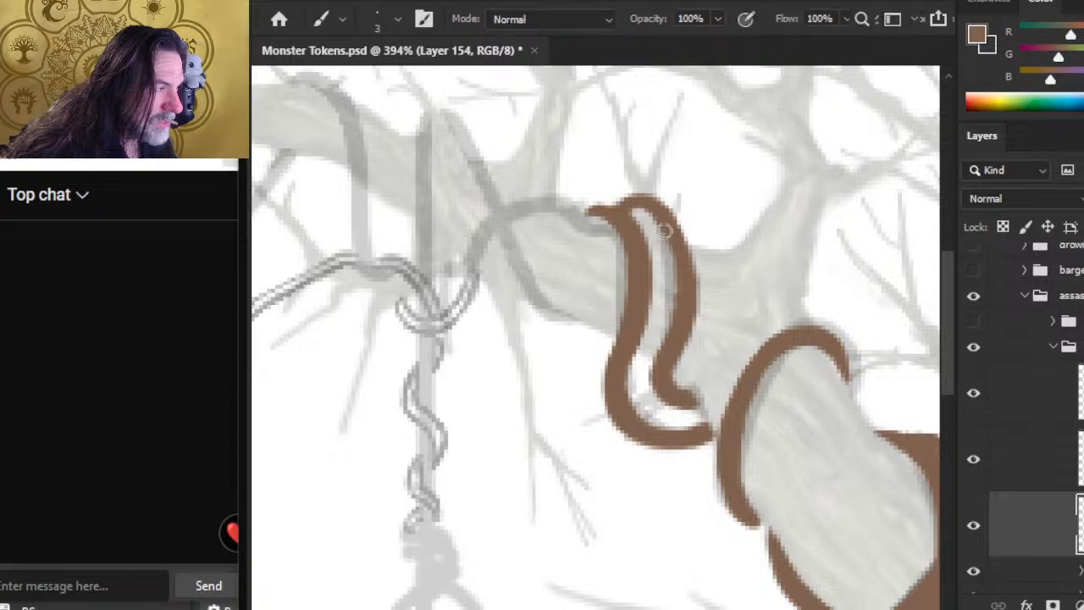
left_click_drag(675, 246, 679, 297)
left_click_drag(669, 241, 684, 287)
left_click_drag(668, 217, 680, 264)
Step: Refine the edges of both strands of the vine loop with a 2 px eraser and the 3 px brush
key("e")
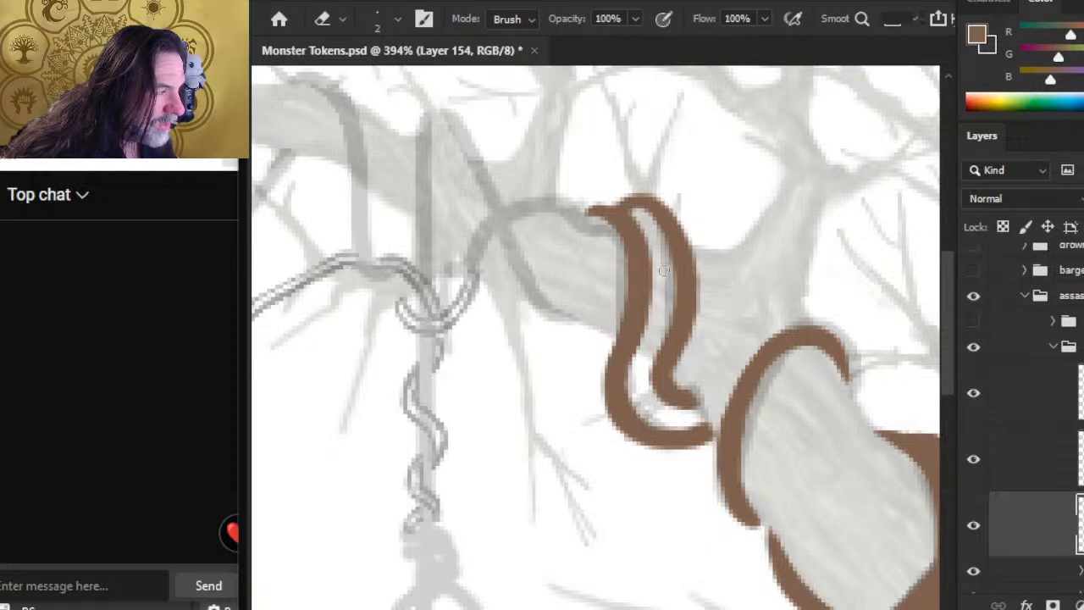
key("b")
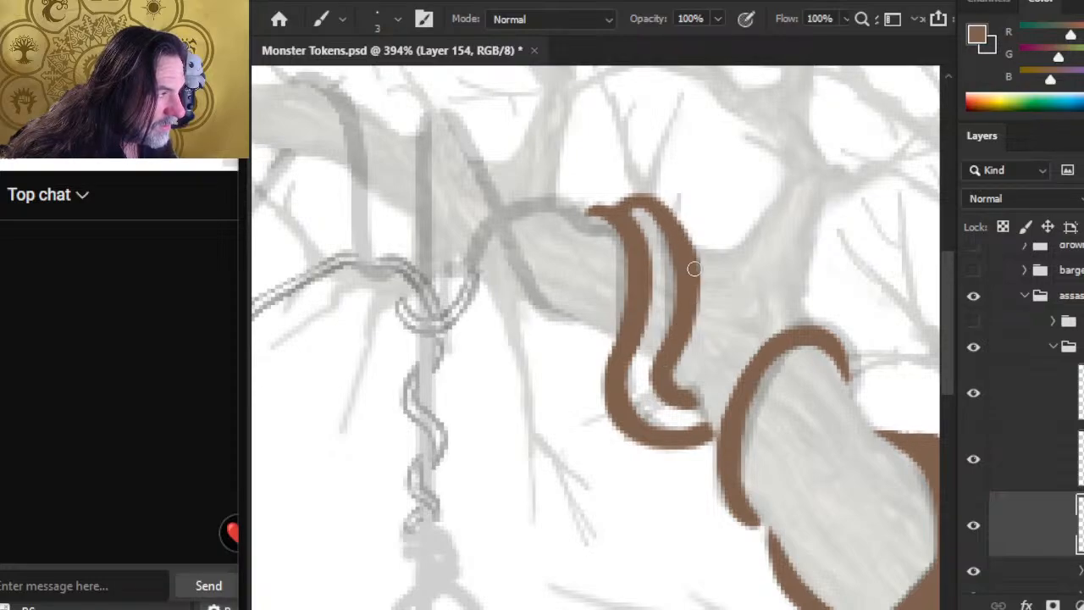
key("e")
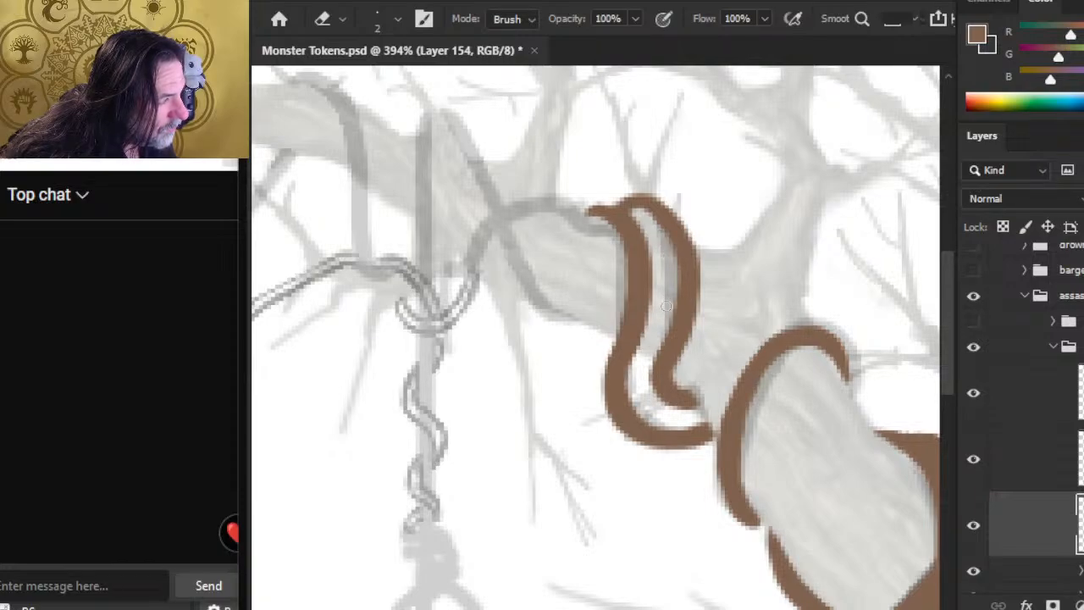
key("b")
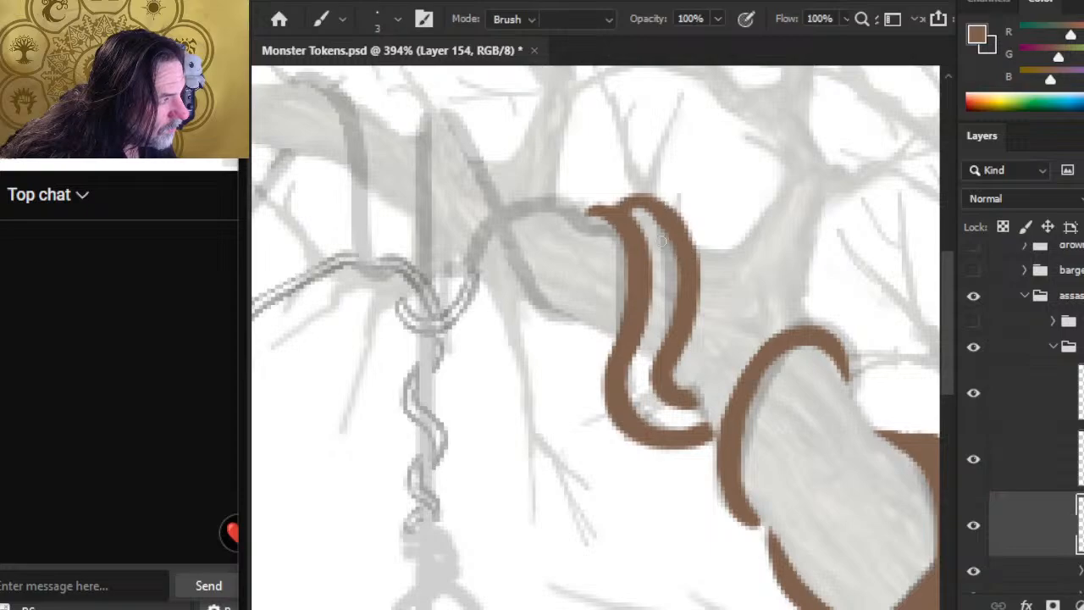
key("e")
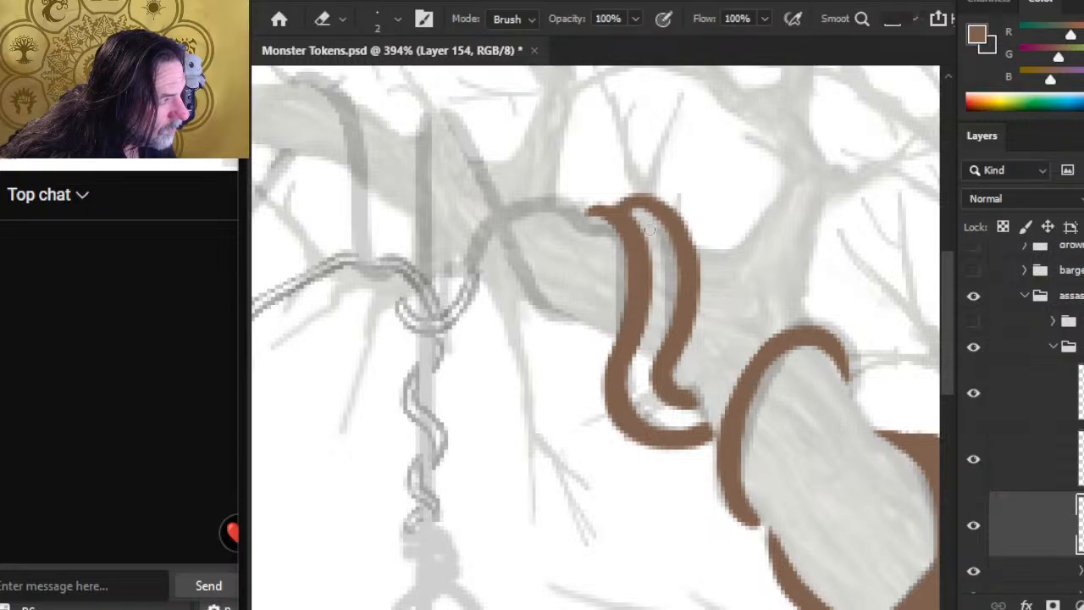
key("b")
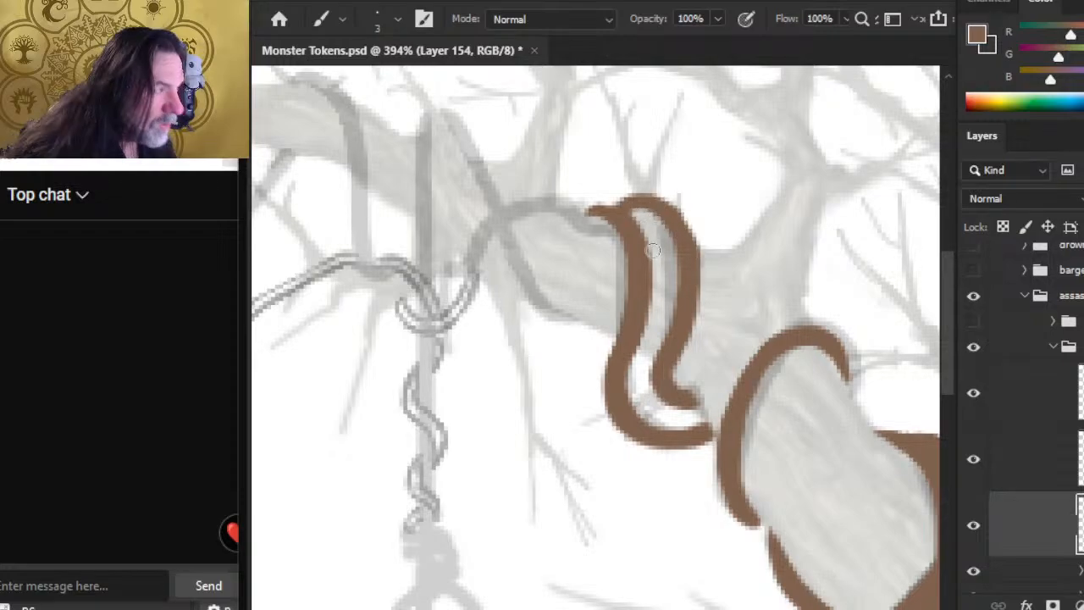
key("e")
left_click_drag(615, 261, 618, 274)
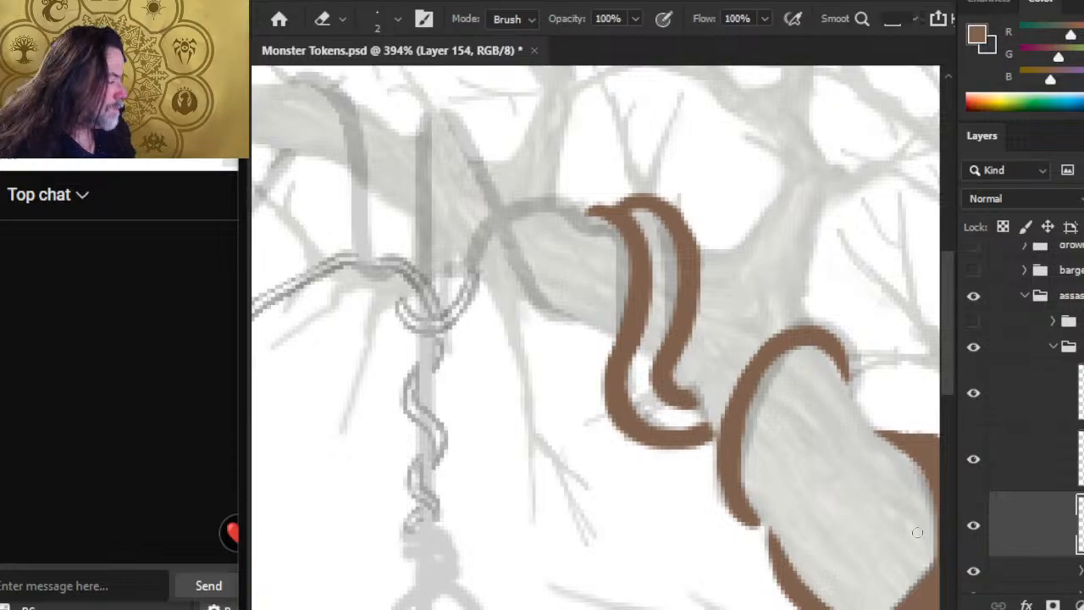
Step: On Layer 155, paint a short curved brown vine piece joining the upper left end of the loop
left_click(1019, 464)
key("b")
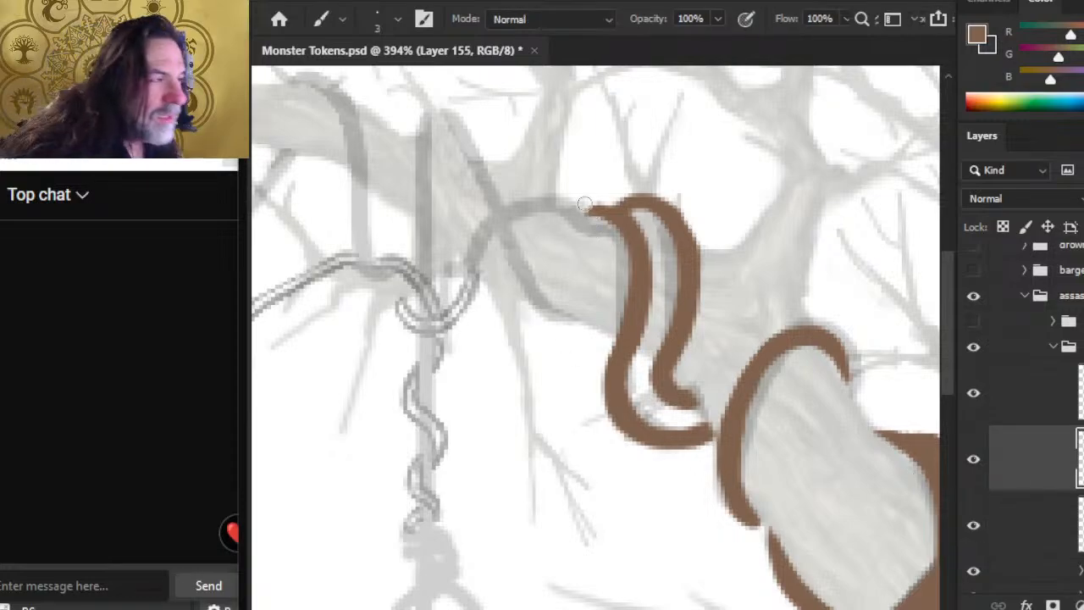
left_click_drag(566, 203, 585, 224)
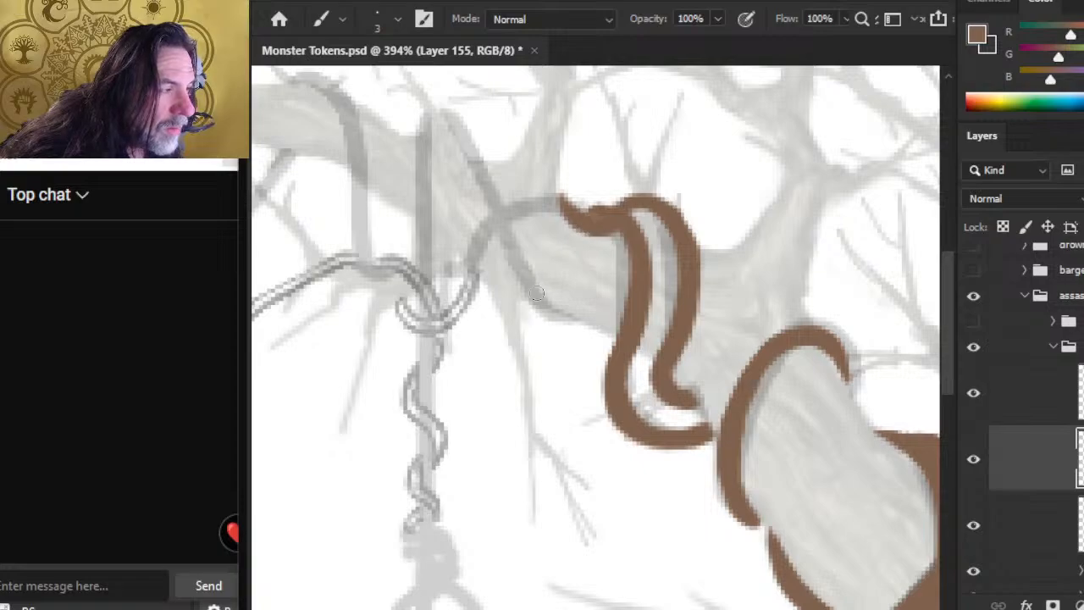
Step: Paint a long brown vine strand over the sketched diagonal line crossing the branch, curving along the branch's underside
left_click_drag(446, 117, 489, 200)
left_click_drag(461, 135, 505, 246)
left_click_drag(471, 166, 508, 264)
left_click_drag(487, 189, 512, 269)
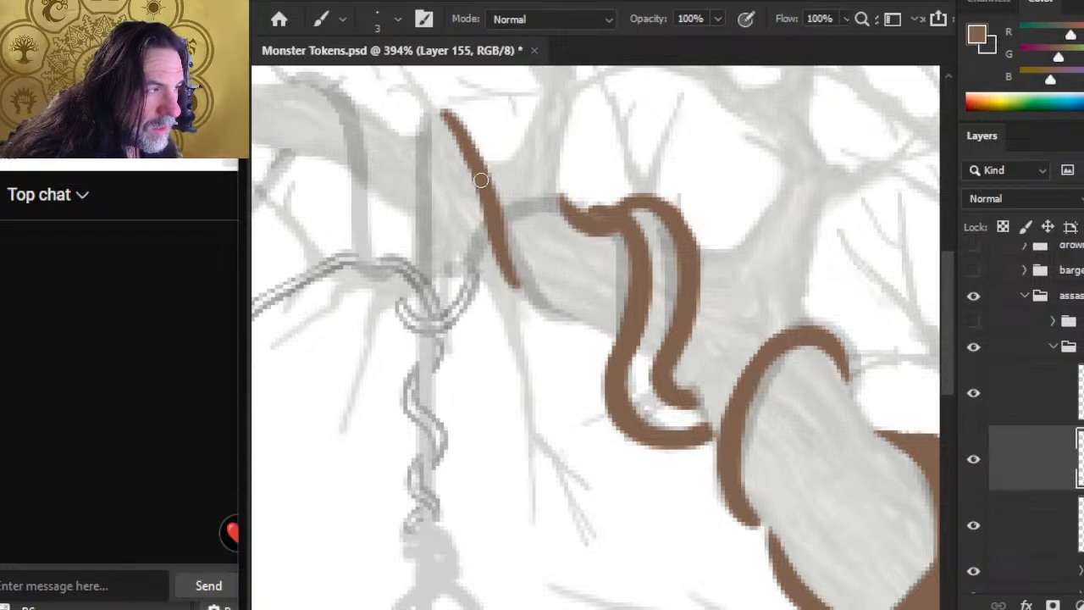
mouse_move(483, 181)
left_mouse_down()
mouse_move(521, 296)
mouse_move(511, 285)
mouse_move(542, 315)
mouse_move(512, 288)
mouse_move(554, 320)
left_mouse_up()
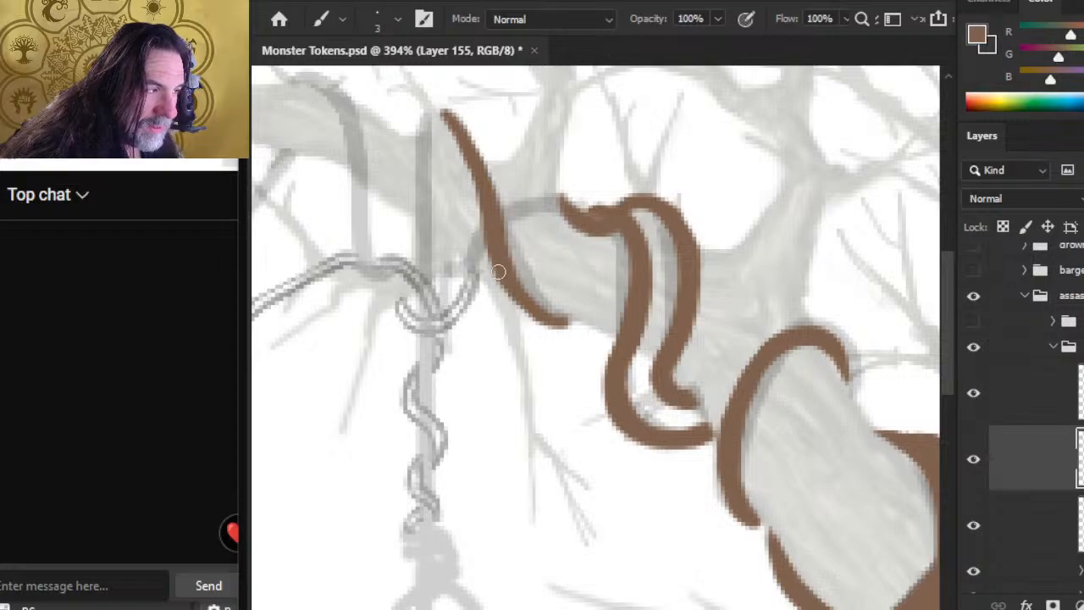
Step: Clean up the edges of the diagonal vine strand and thicken its lower curve under the branch
key("e")
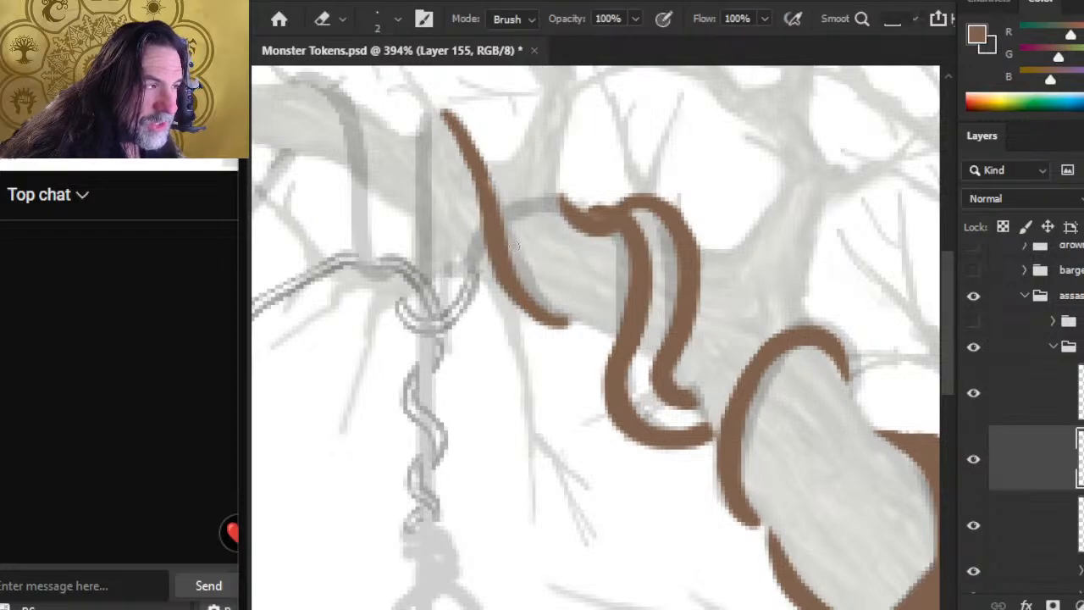
key("b")
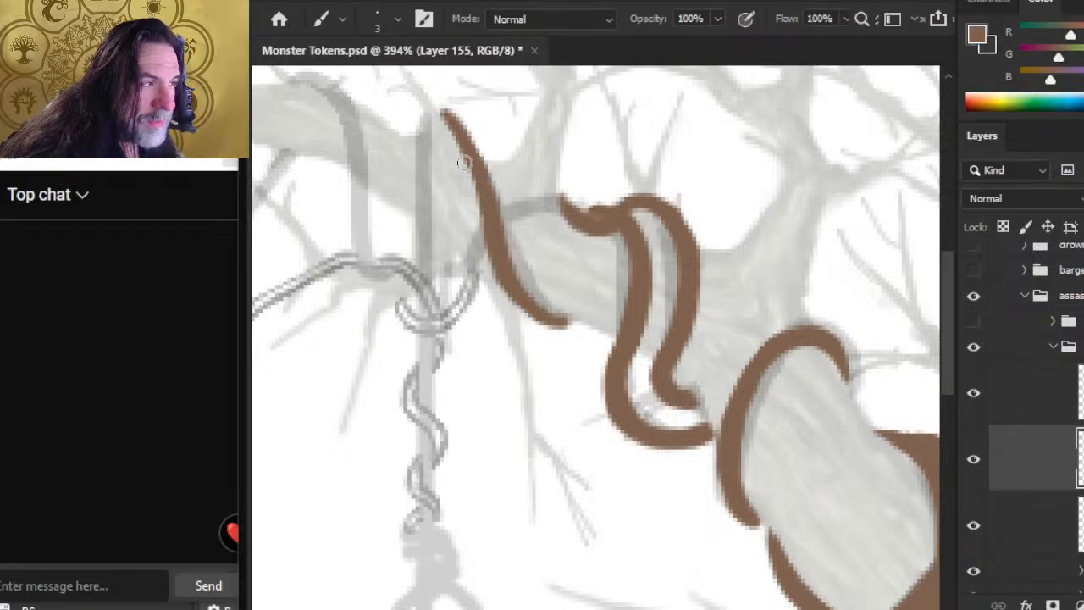
key("e")
key("b")
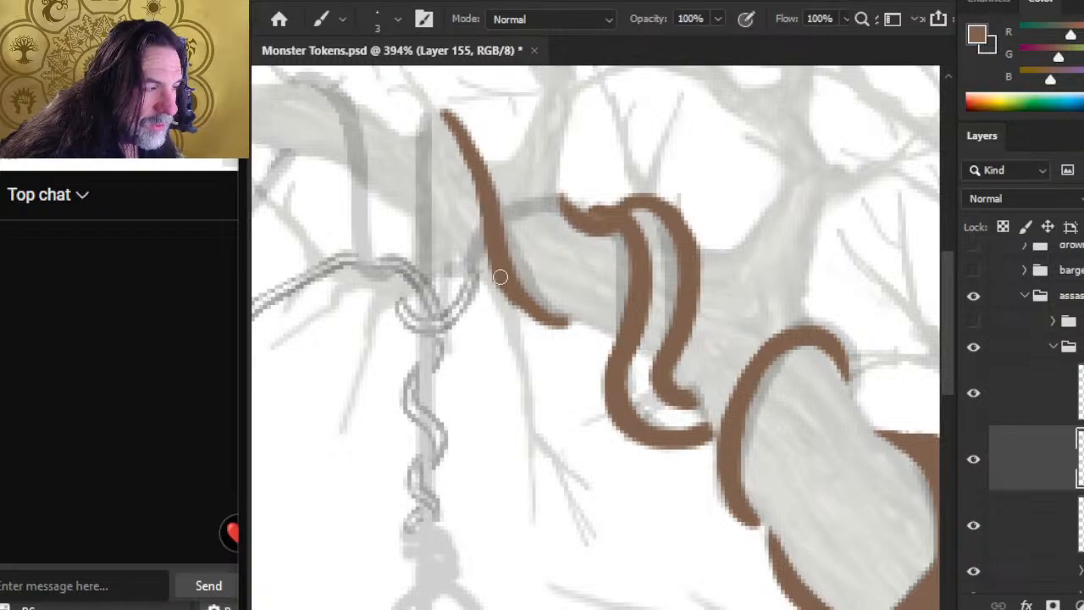
left_click_drag(504, 287, 554, 326)
key("e")
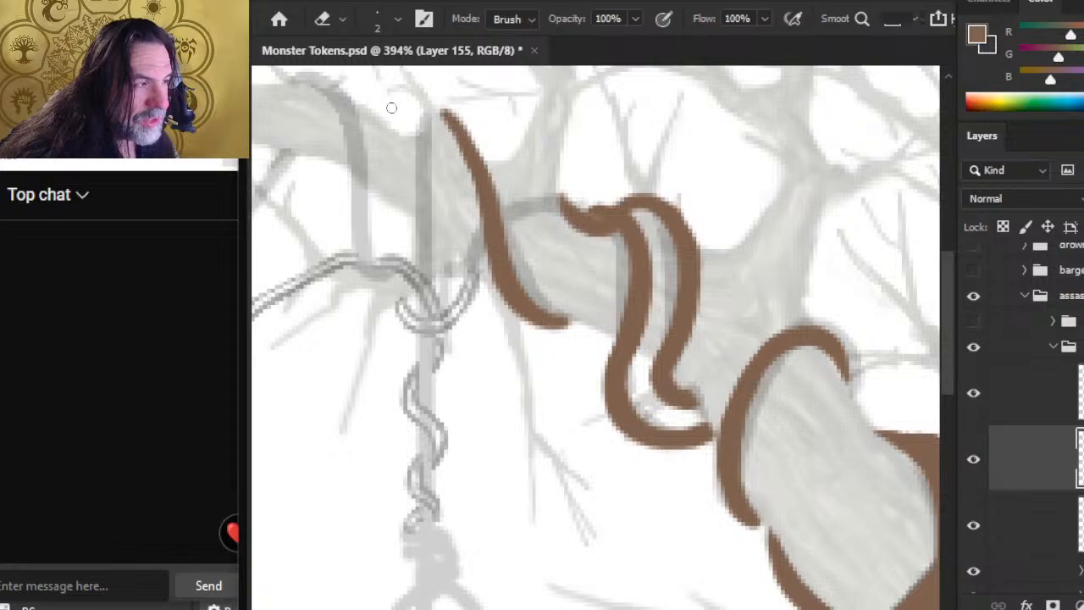
Step: Extend the short curved piece beside the loop upward into a hooked tip and trim it to a taper
key("b")
mouse_move(559, 198)
left_mouse_down()
mouse_move(563, 229)
mouse_move(558, 191)
mouse_move(573, 217)
mouse_move(564, 200)
mouse_move(558, 212)
mouse_move(594, 226)
left_mouse_up()
key("e")
key("b")
key("e")
key("b")
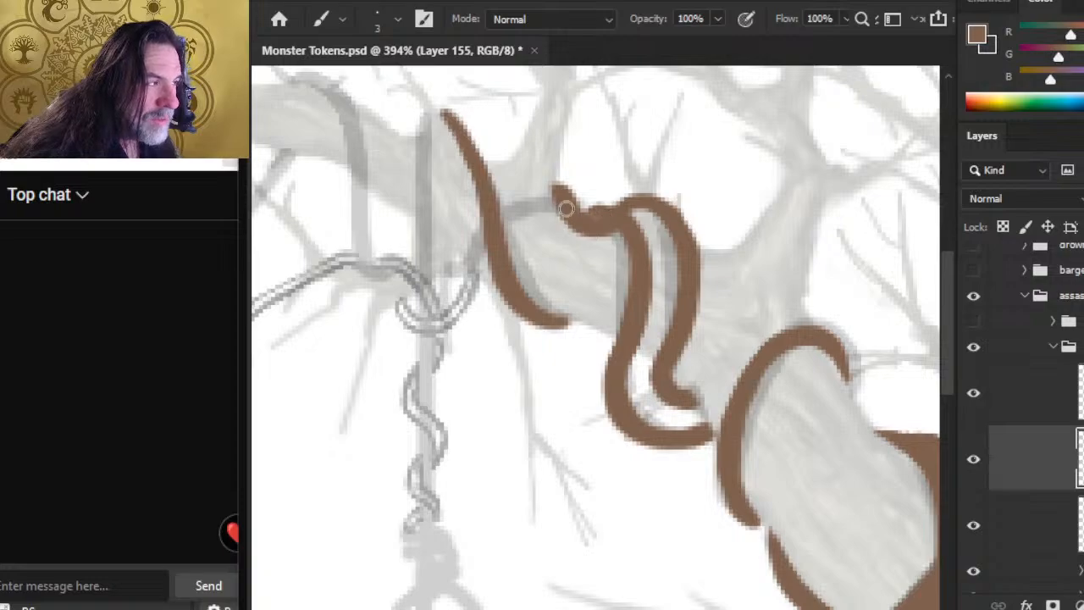
key("e")
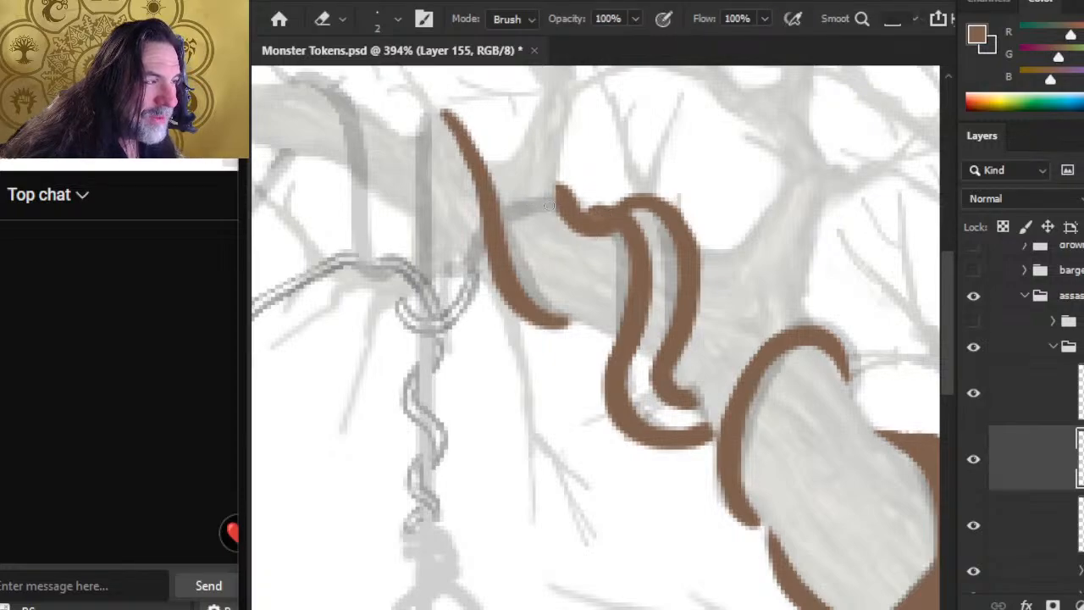
key("b")
left_click_drag(565, 202, 554, 177)
key("e")
key("b")
key("e")
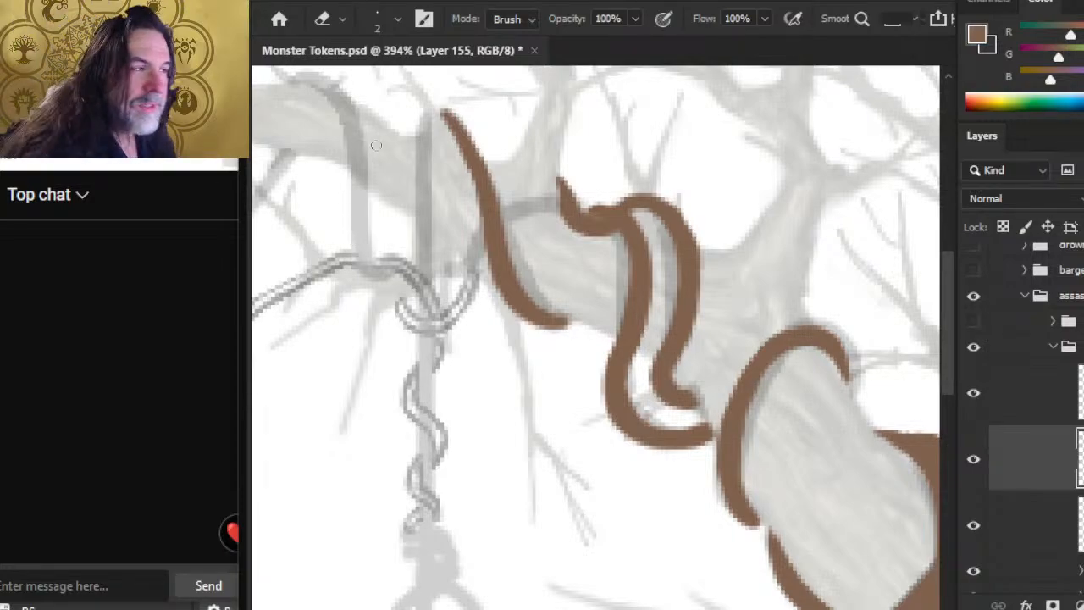
Step: Thicken the upper part of the diagonal vine strand, extend its top tip to the left, and trim the edges
key("b")
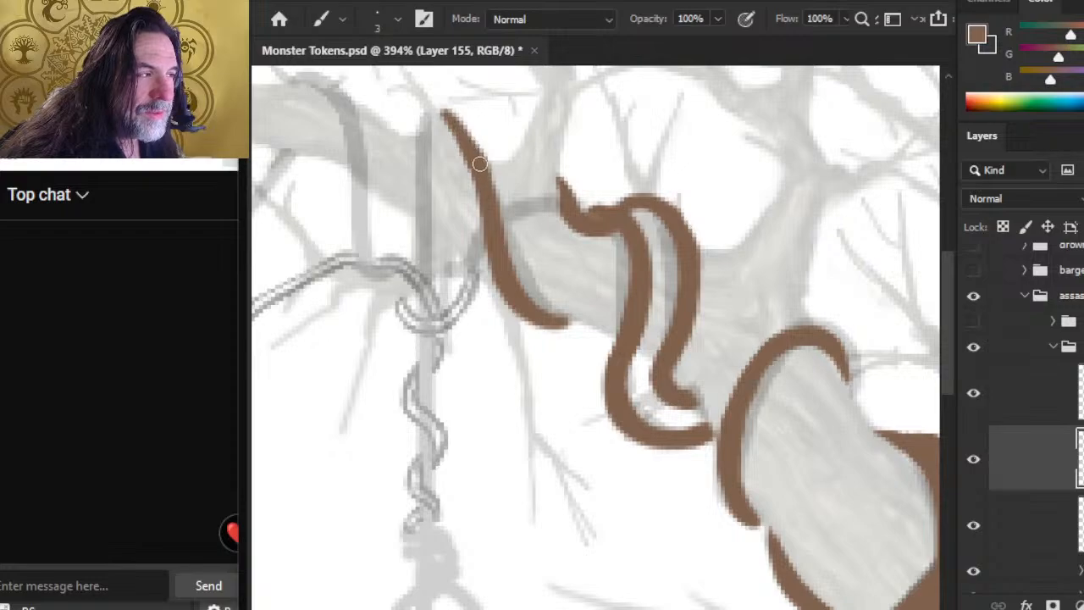
key("e")
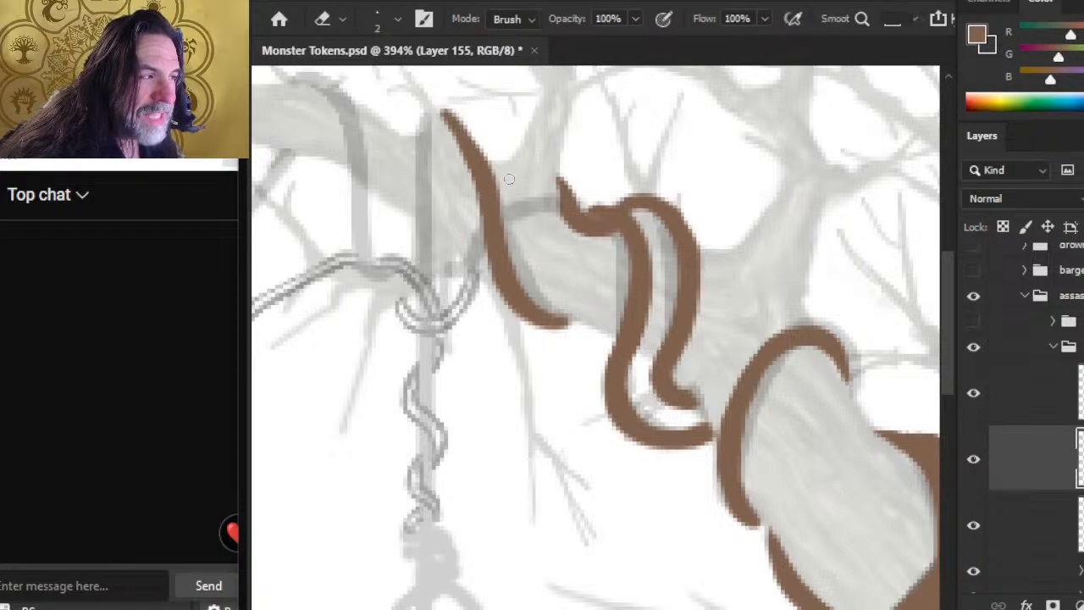
key("b")
left_click_drag(469, 138, 491, 181)
key("e")
key("b")
key("e")
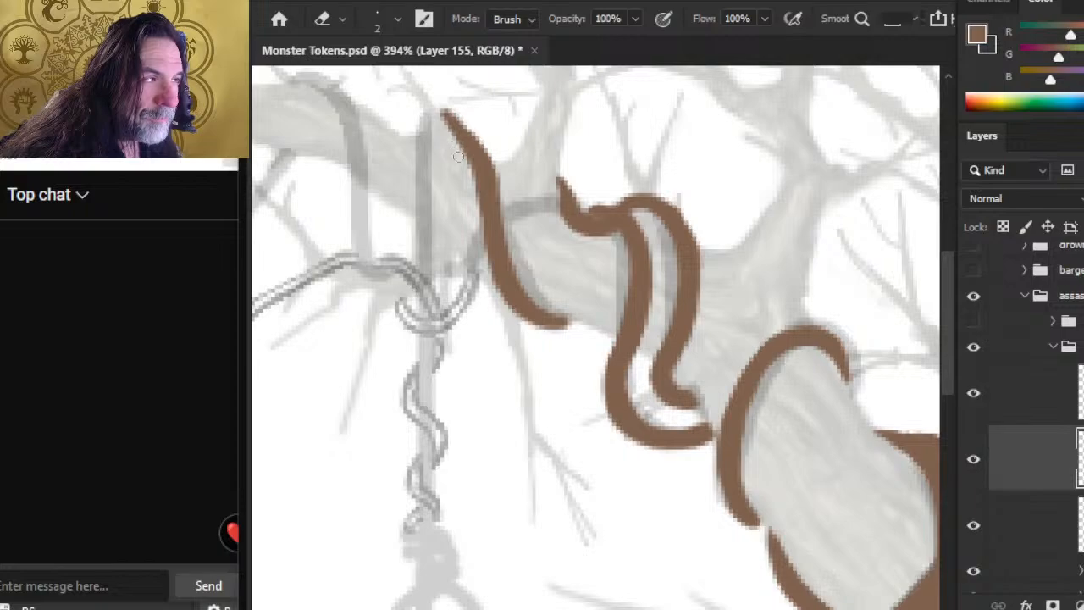
key("b")
left_click_drag(436, 111, 469, 134)
key("e")
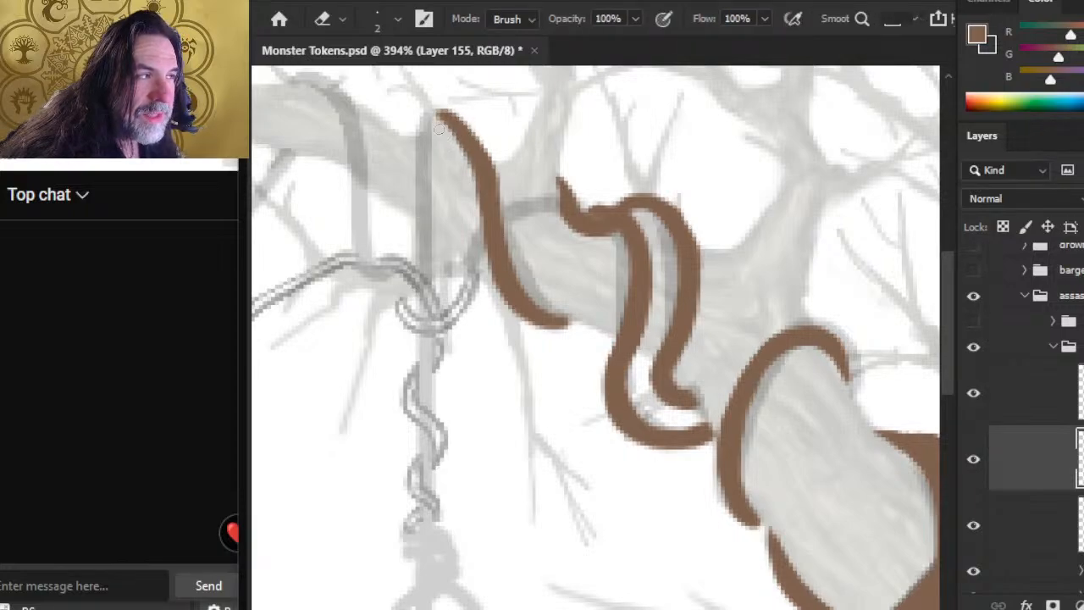
Step: Thicken the upper curve of the diagonal vine strand in brown and trim its inner edge smooth
key("b")
left_click_drag(438, 110, 486, 169)
left_click_drag(474, 131, 496, 193)
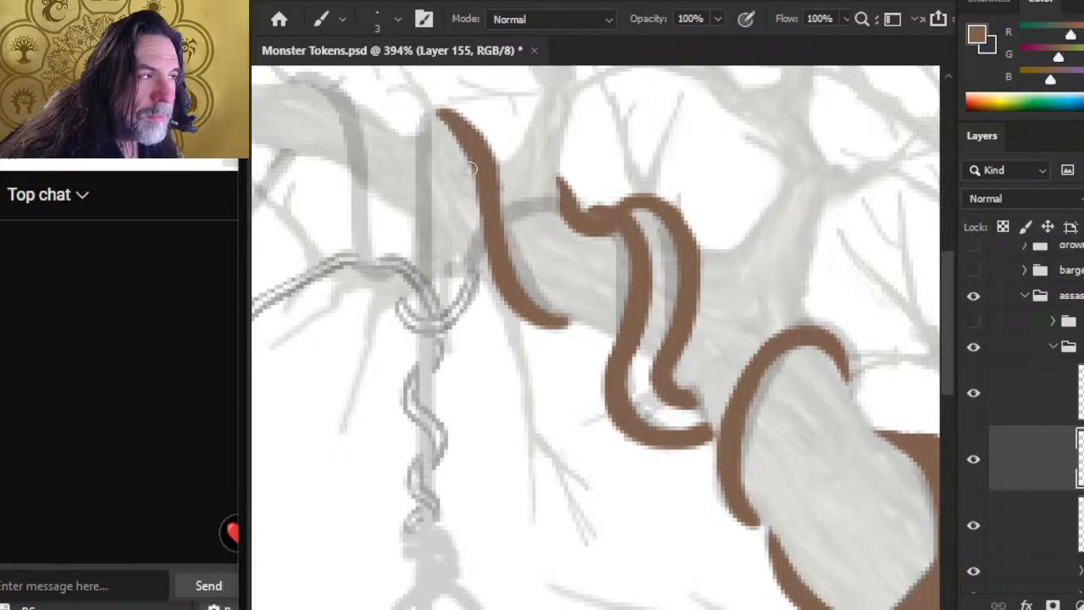
key("e")
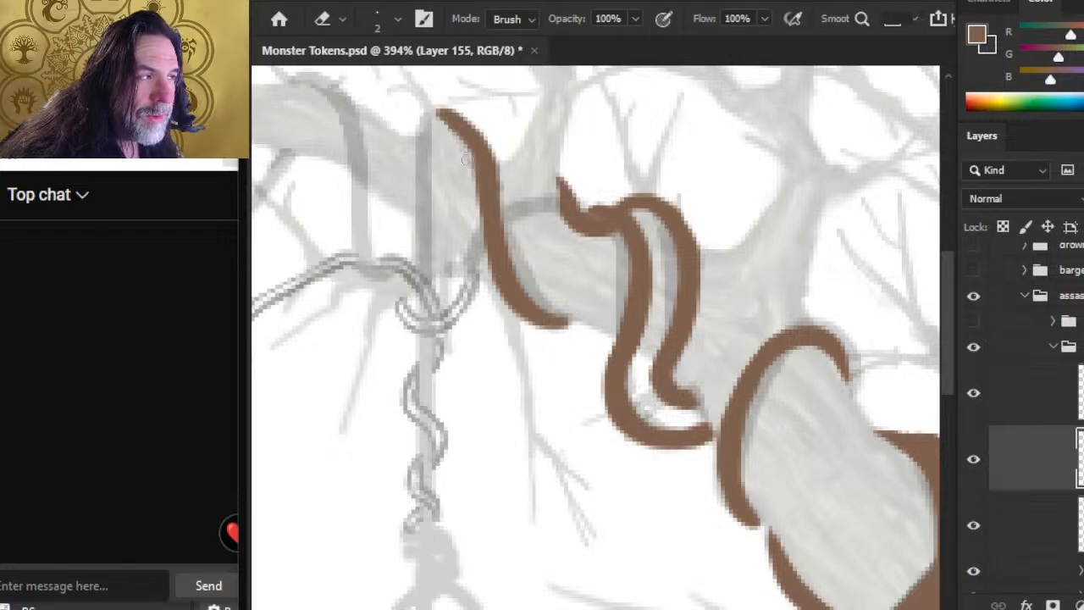
key("b")
left_click_drag(450, 121, 484, 183)
key("e")
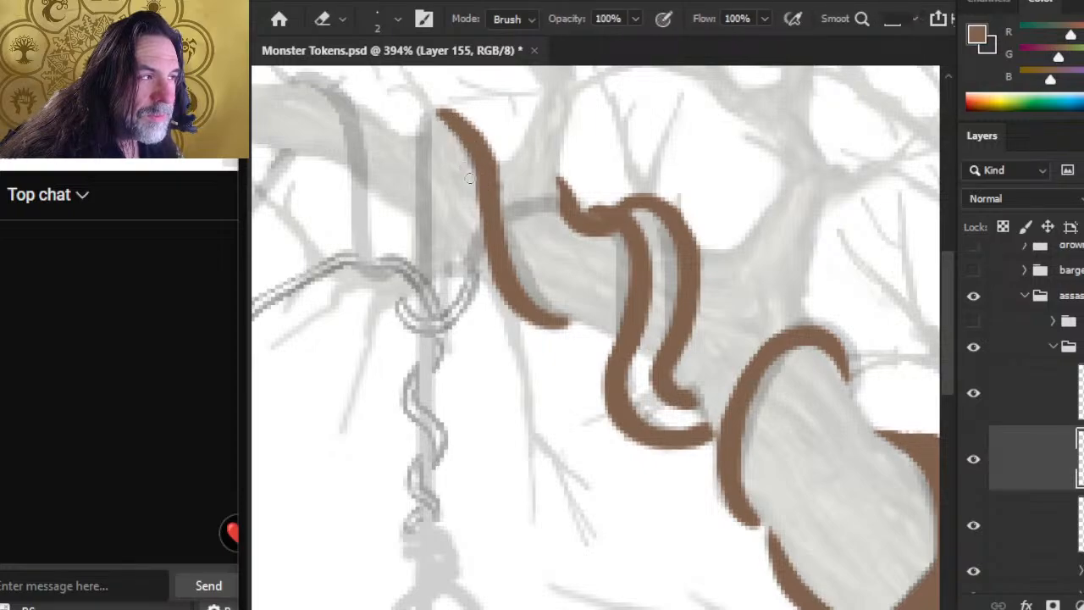
left_click_drag(460, 156, 472, 169)
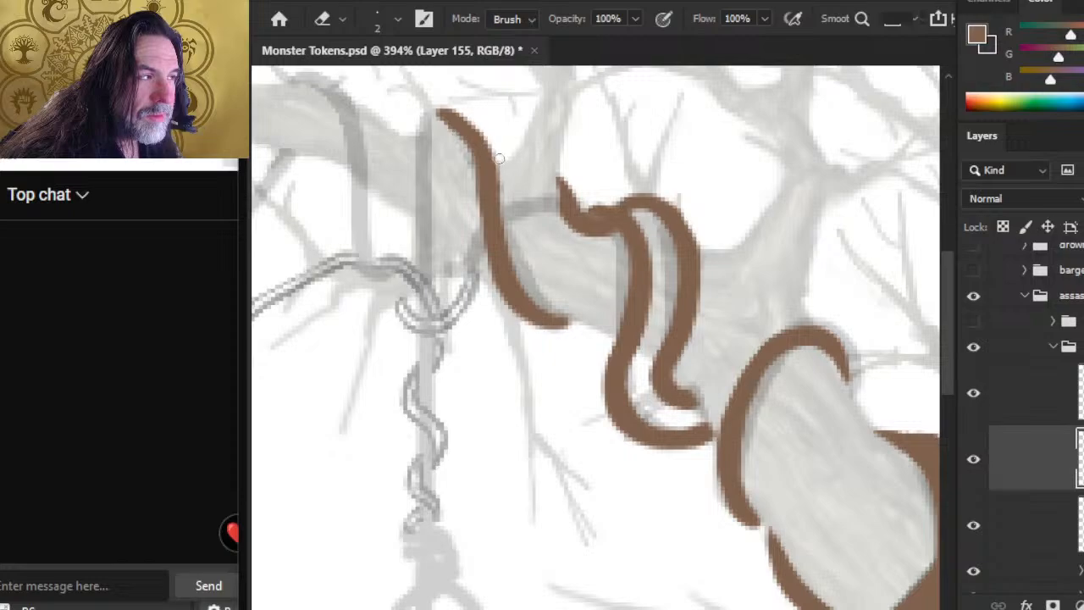
Step: Bend the diagonal strand's top tip over into a rounded arch and paint it down along the sketched vertical line
key("b")
mouse_move(449, 117)
left_mouse_down()
mouse_move(428, 119)
mouse_move(426, 163)
left_mouse_up()
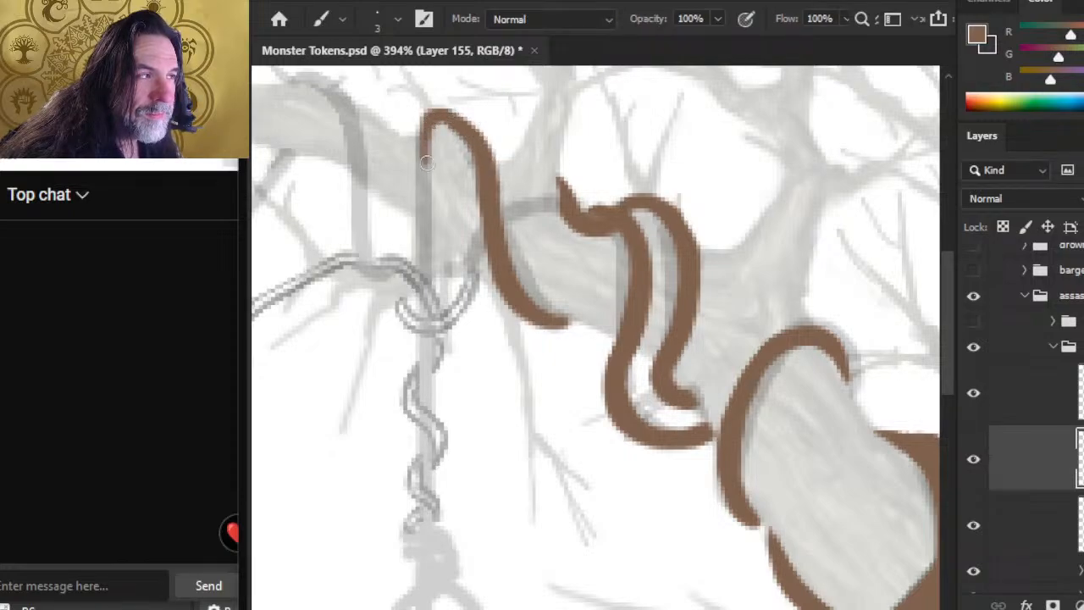
left_click_drag(432, 122, 432, 190)
key("e")
key("b")
left_click_drag(419, 153, 432, 202)
left_click_drag(420, 155, 431, 224)
left_click_drag(427, 176, 427, 252)
key("e")
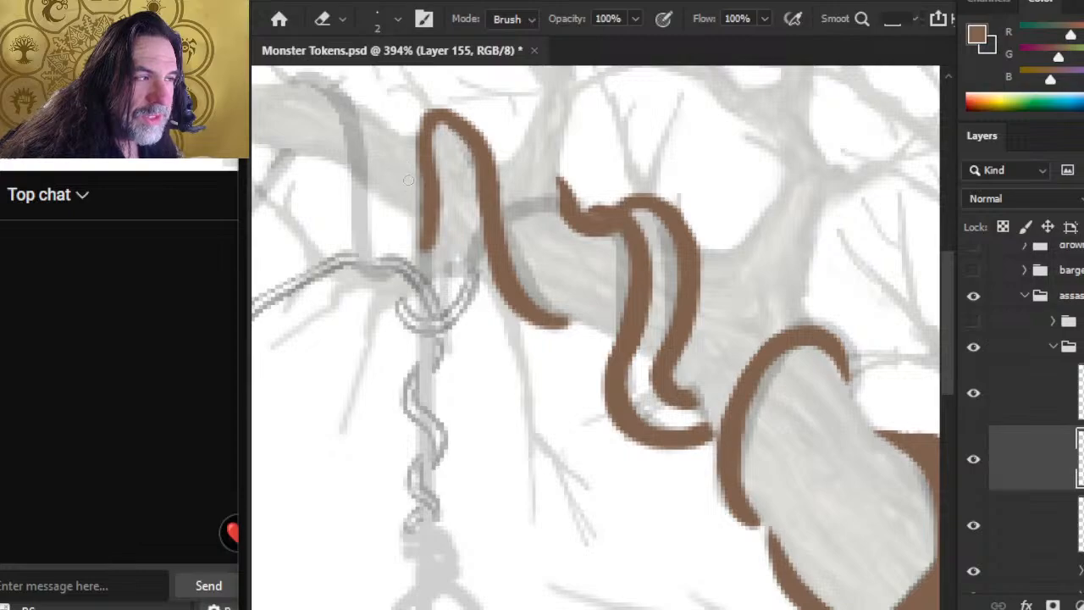
Step: Widen the outer side of the arch where the strand turns down and trim its edges
key("b")
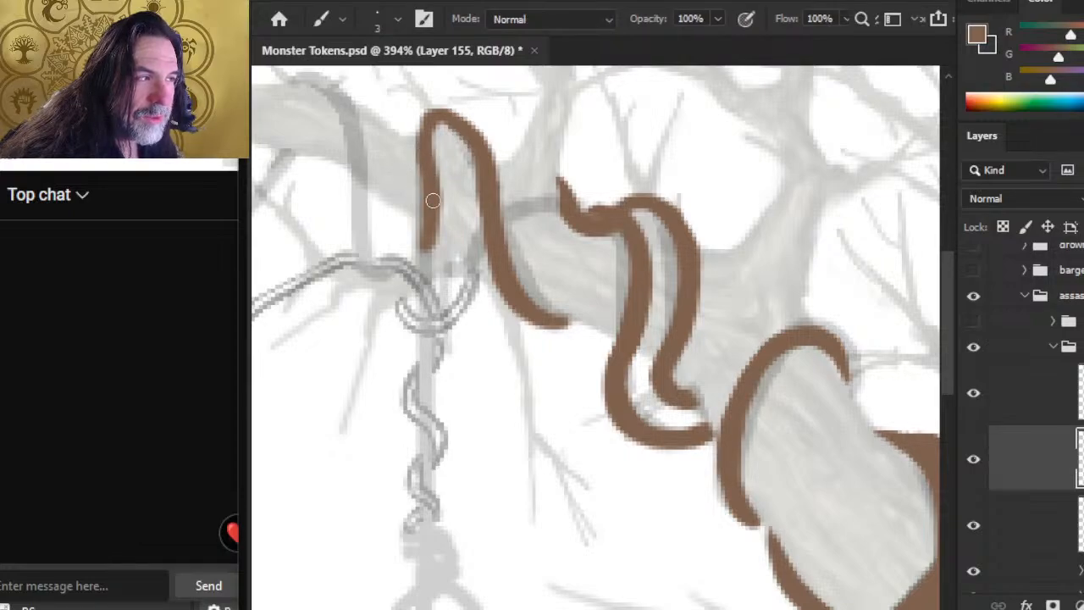
left_click_drag(415, 141, 425, 117)
key("e")
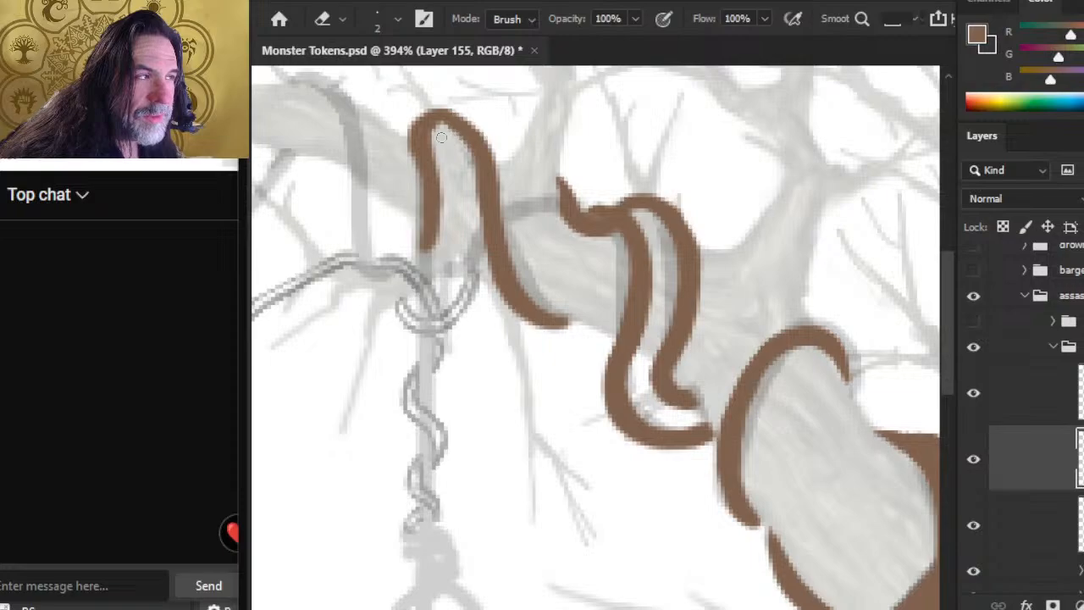
key("b")
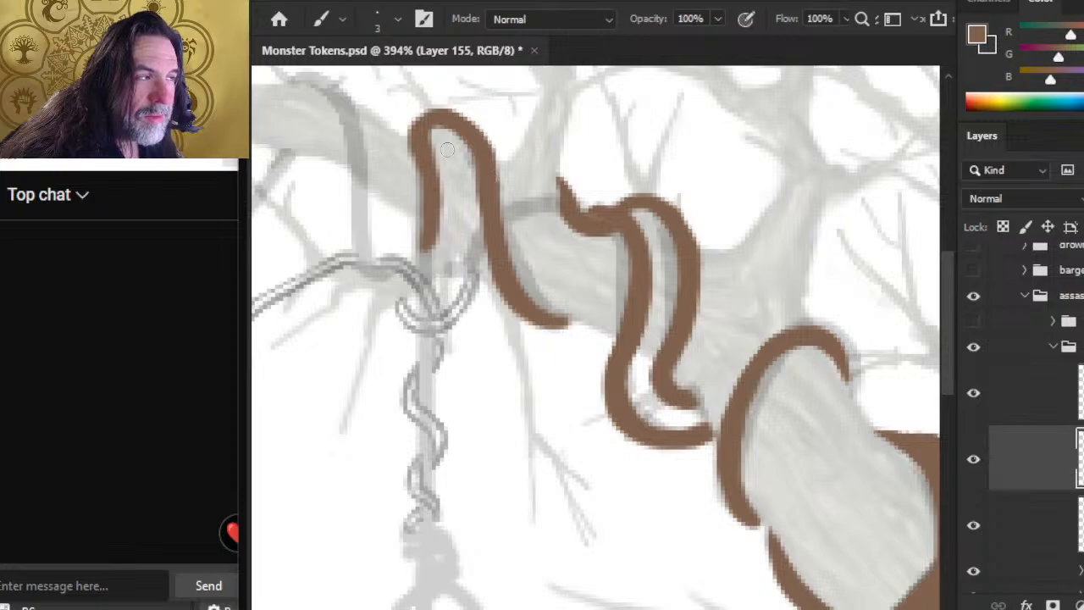
key("e")
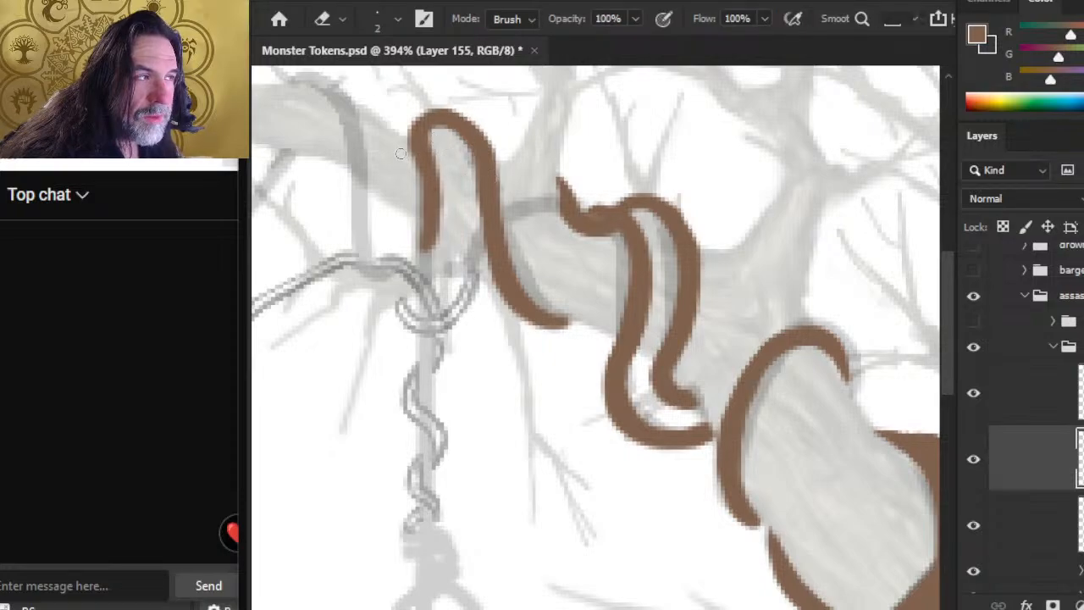
key("b")
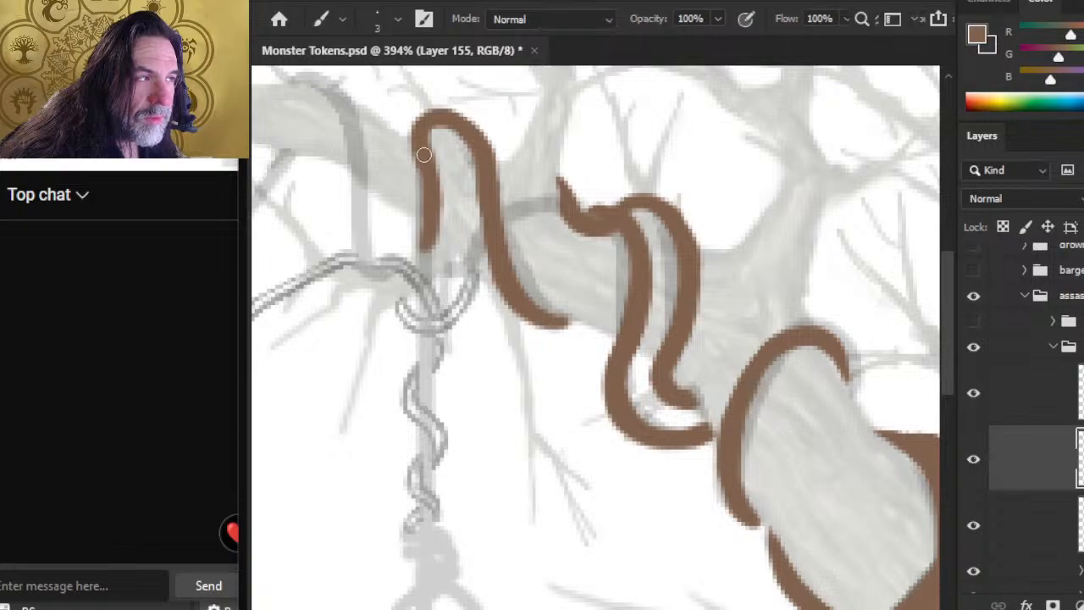
Step: Extend the descending strand straight down past the branch to just above the sketched twisted vine
left_click_drag(436, 211, 426, 265)
key("e")
mouse_move(412, 204)
left_mouse_down()
mouse_move(437, 286)
mouse_move(436, 245)
mouse_move(436, 371)
mouse_move(436, 314)
mouse_move(536, 303)
left_mouse_up()
key("b")
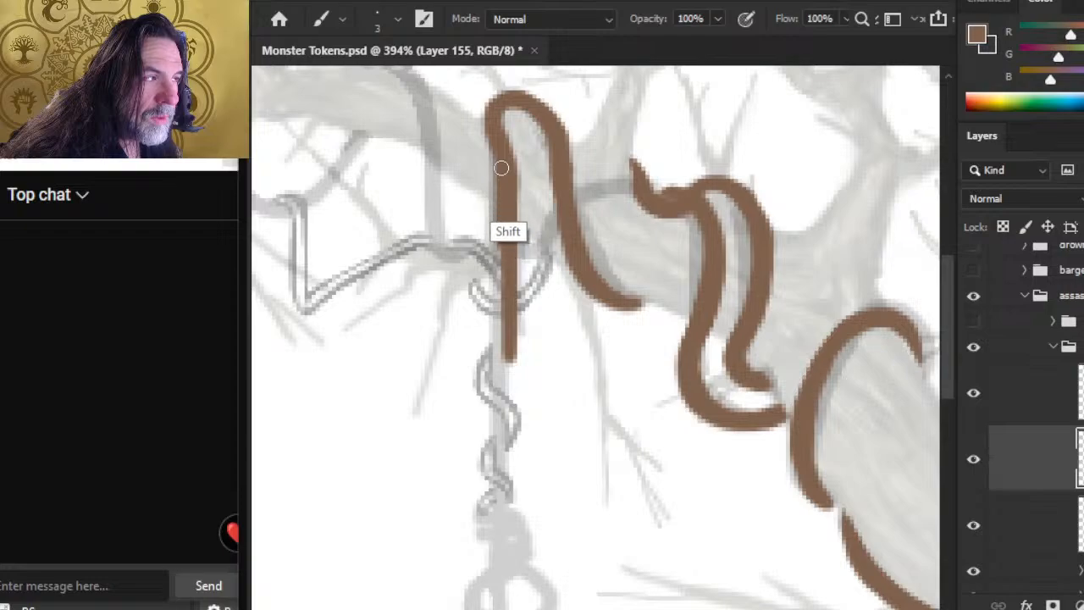
key("e")
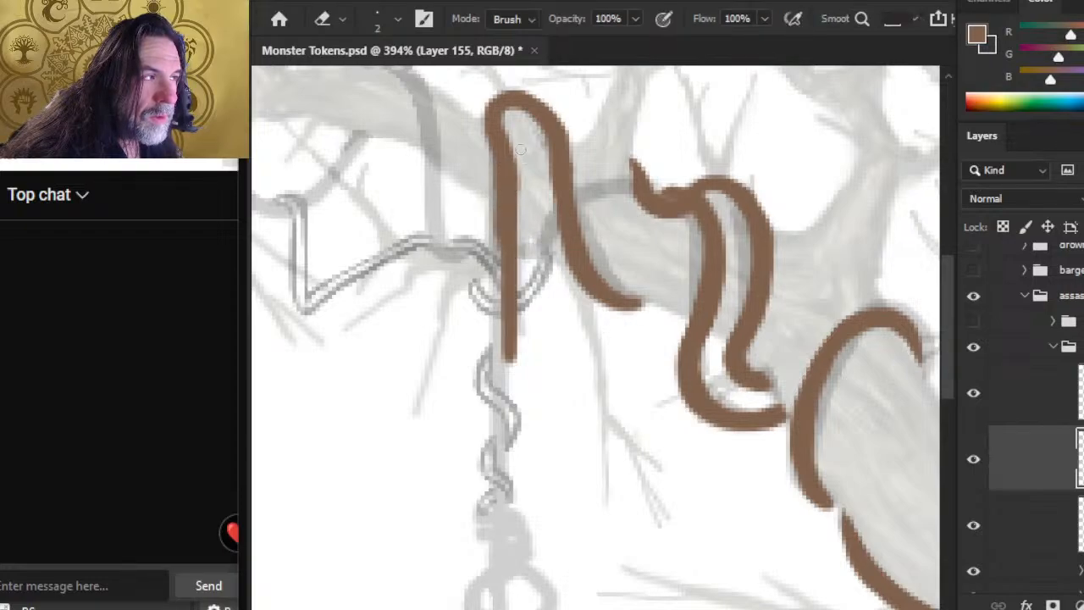
Step: Lasso the vertical part of the strand, nudge it slightly to the left, and deselect it
key("l")
mouse_move(521, 127)
left_mouse_down()
mouse_move(489, 125)
mouse_move(452, 252)
mouse_move(479, 395)
mouse_move(535, 360)
mouse_move(520, 128)
left_mouse_up()
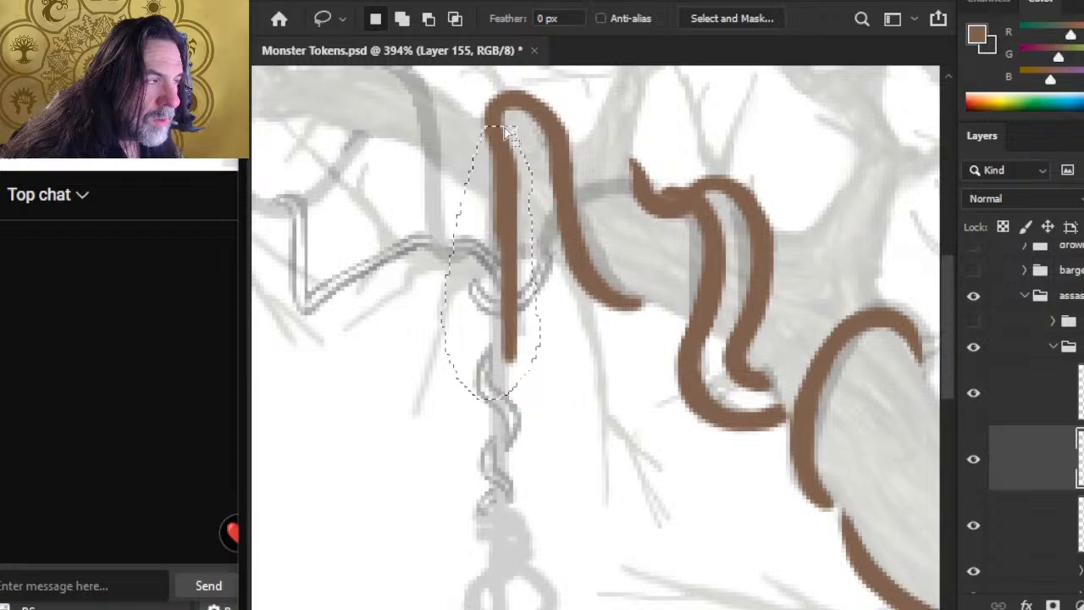
key("v")
key("Left")
key("Left")
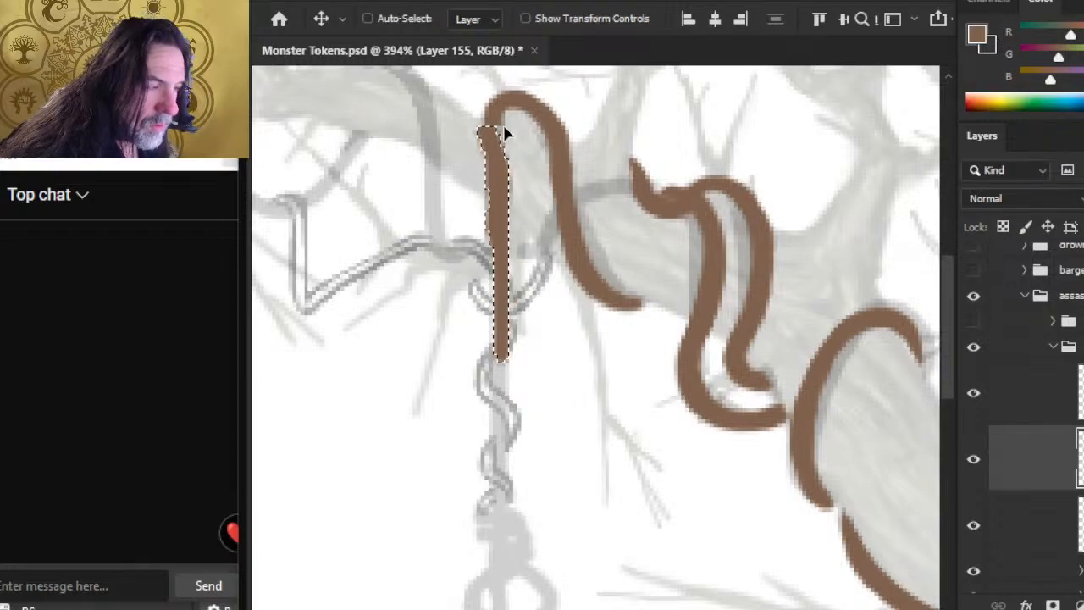
key("l")
key("ctrl+d")
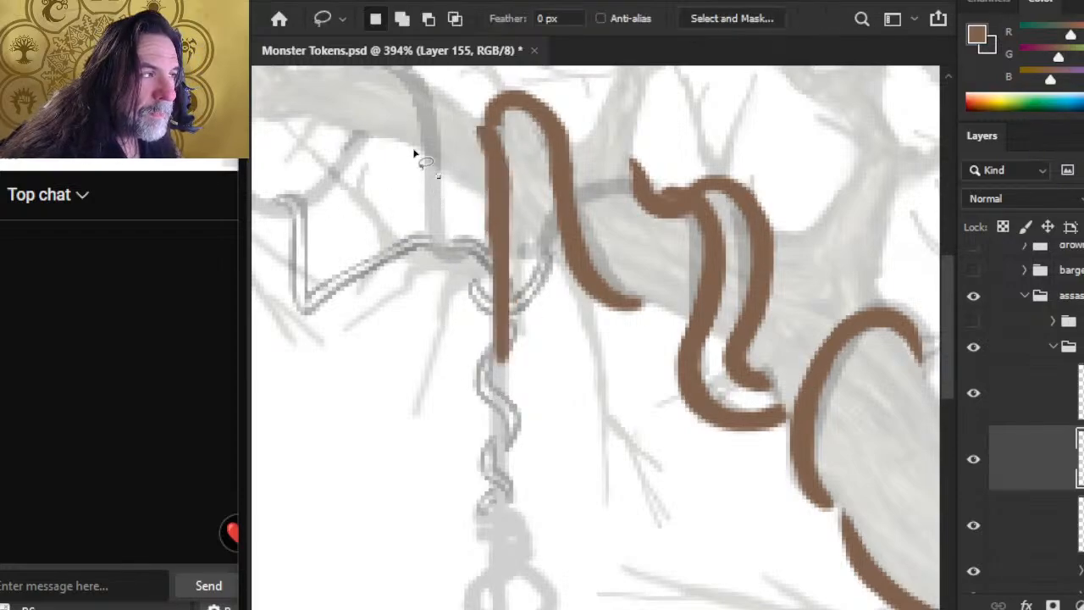
Step: Fill the break between the arch and the shifted vertical strand and smooth the joint
key("e")
key("b")
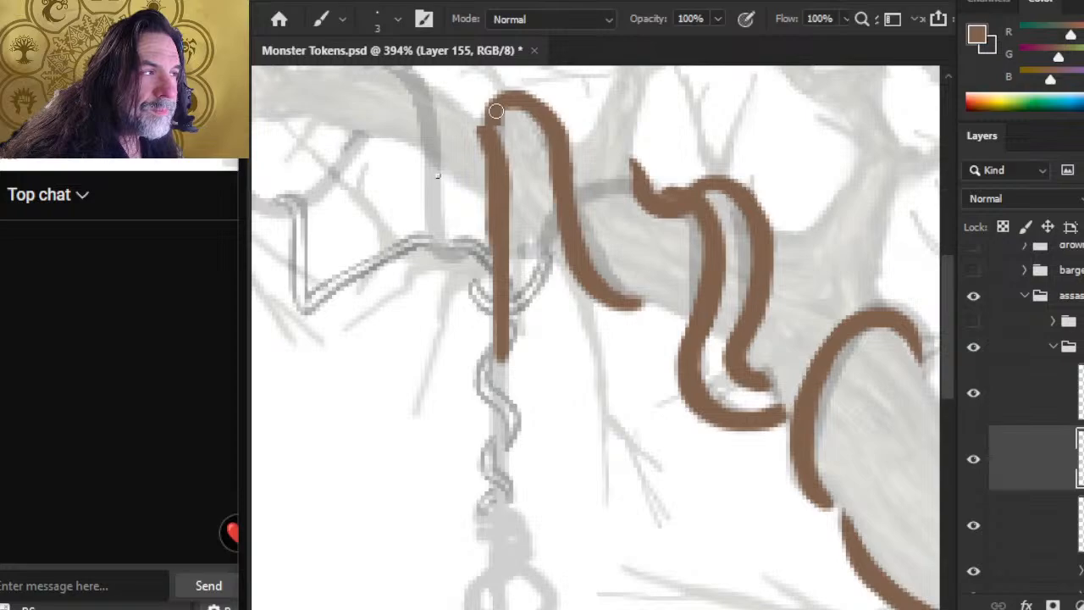
key("l")
key("b")
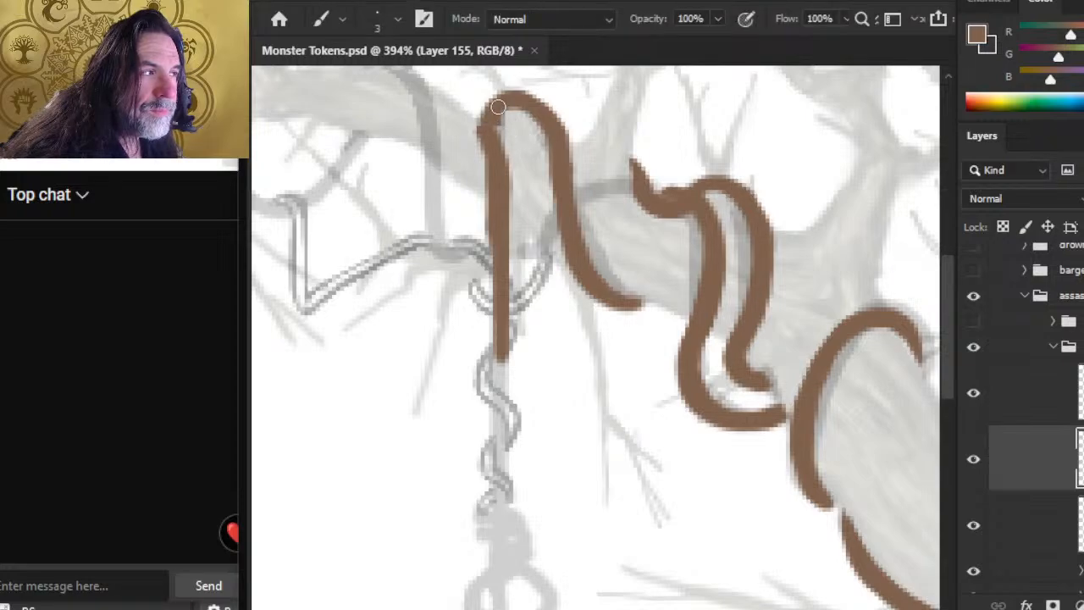
key("e")
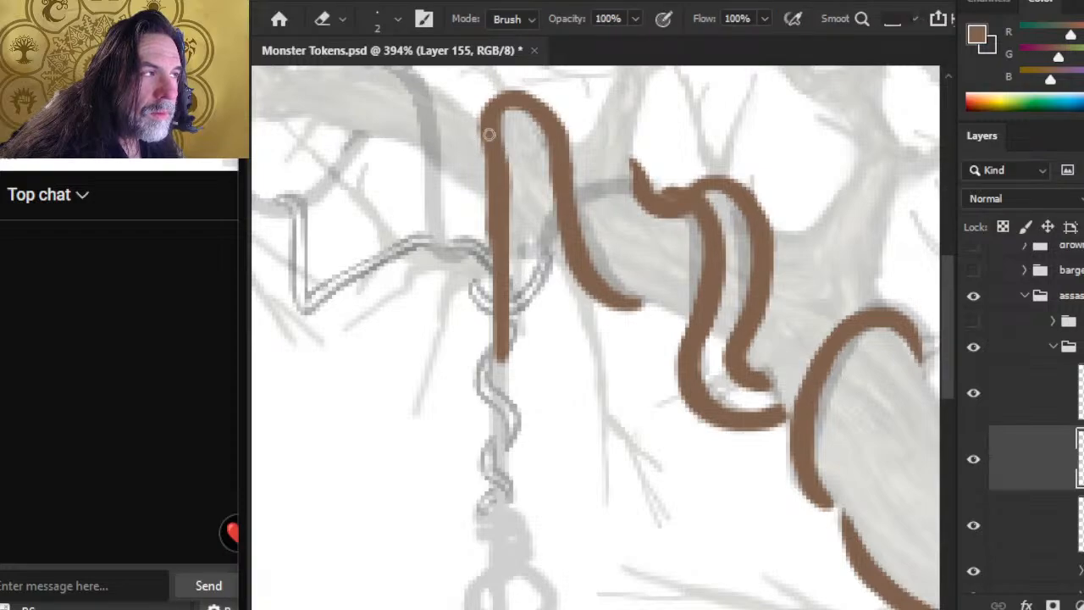
key("b")
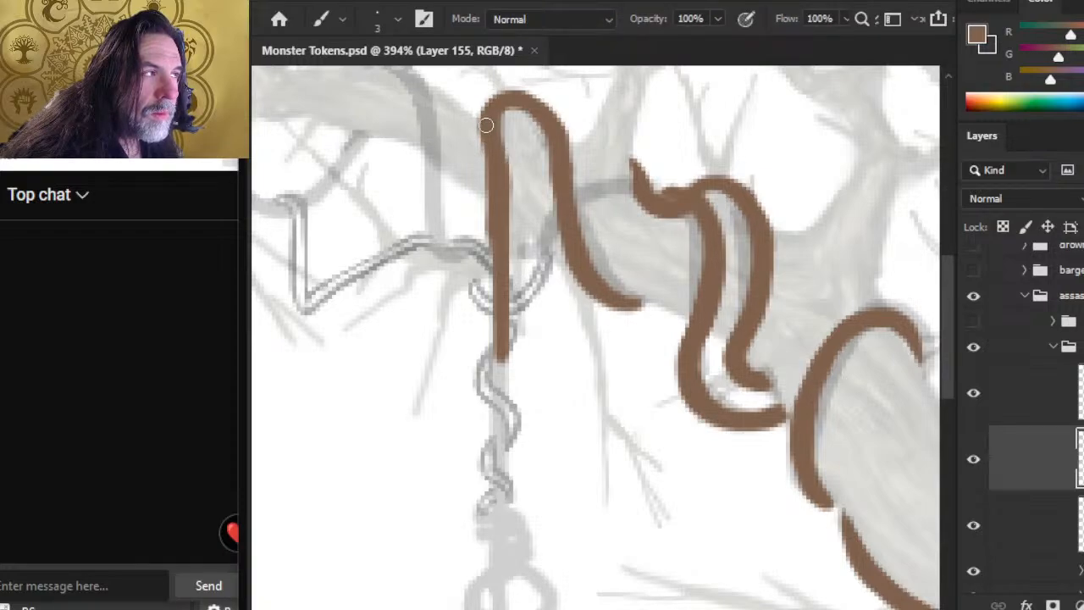
Step: Thicken the vertical strand with a straight brown stroke, trim its left edge, and blend it into the arch
mouse_move(489, 120)
left_mouse_down()
mouse_move(505, 315)
mouse_move(504, 256)
mouse_move(505, 278)
left_mouse_up()
key("e")
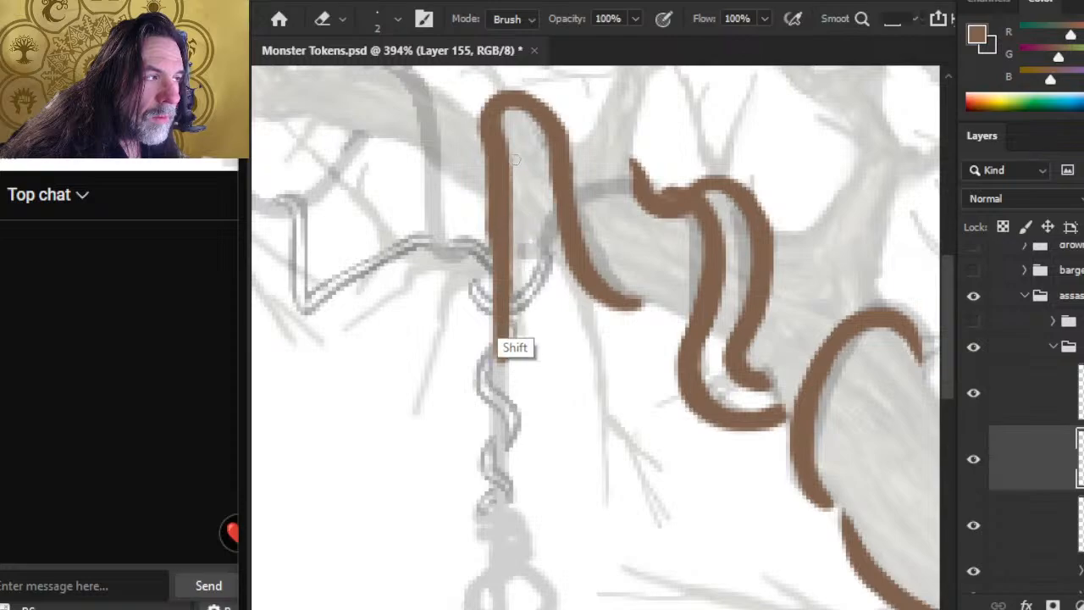
left_click_drag(482, 179, 486, 233)
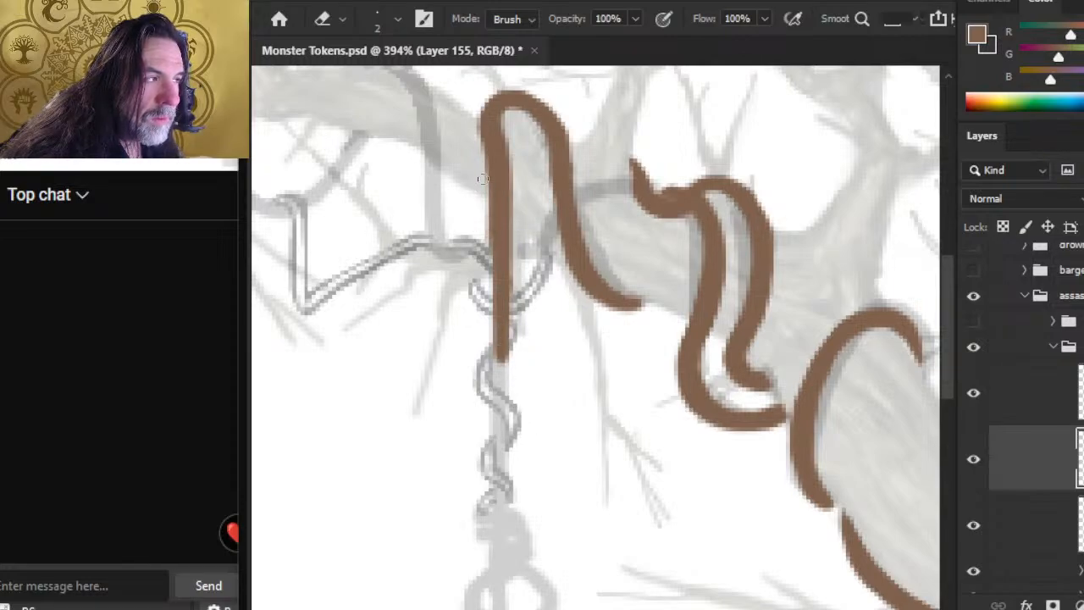
left_click(485, 268, "shift")
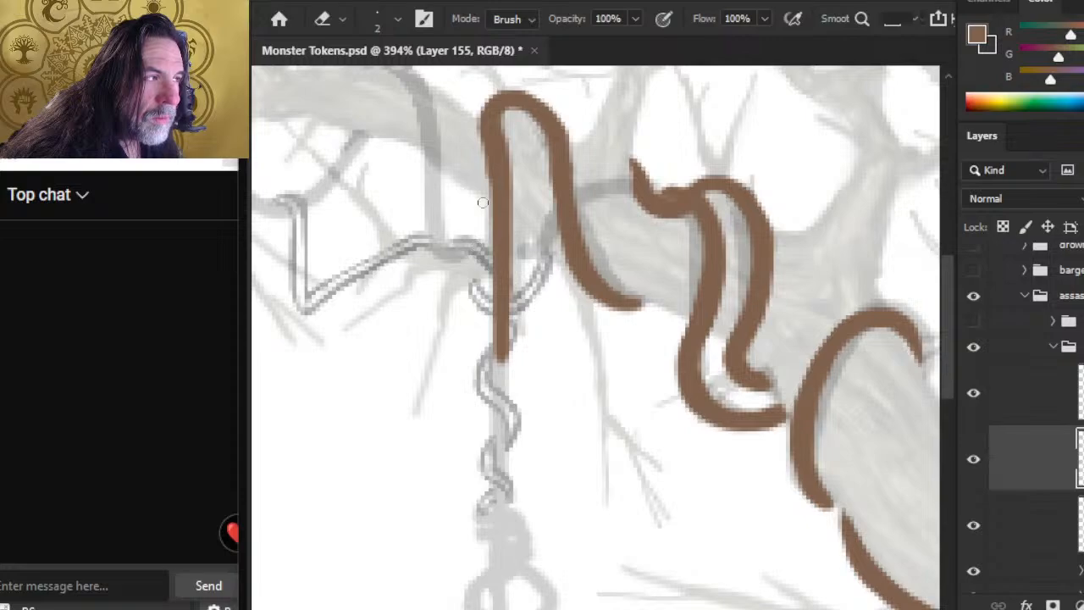
key("b")
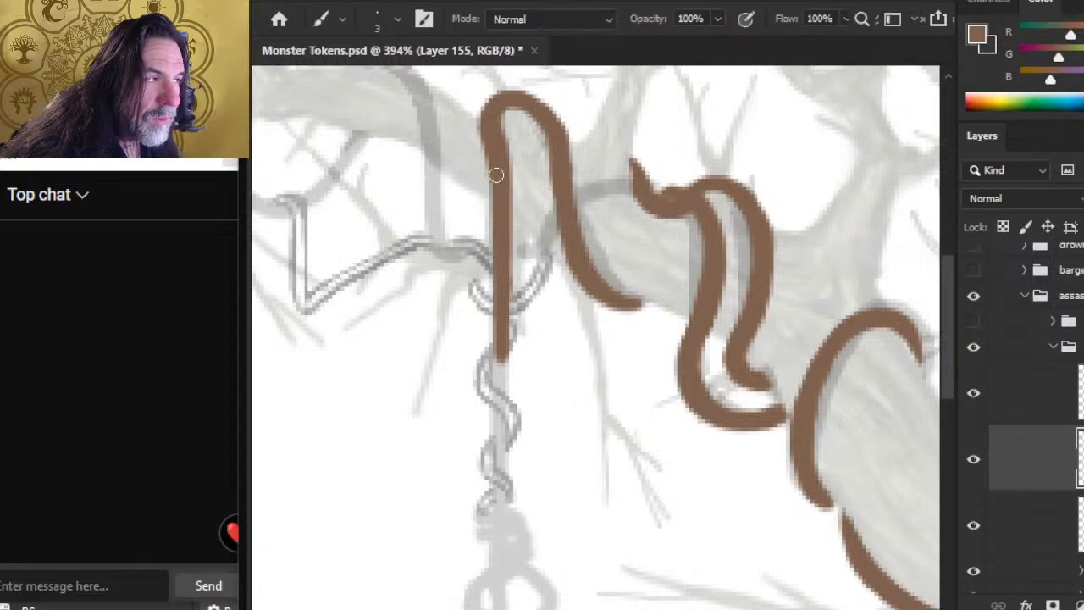
left_click_drag(491, 157, 497, 248)
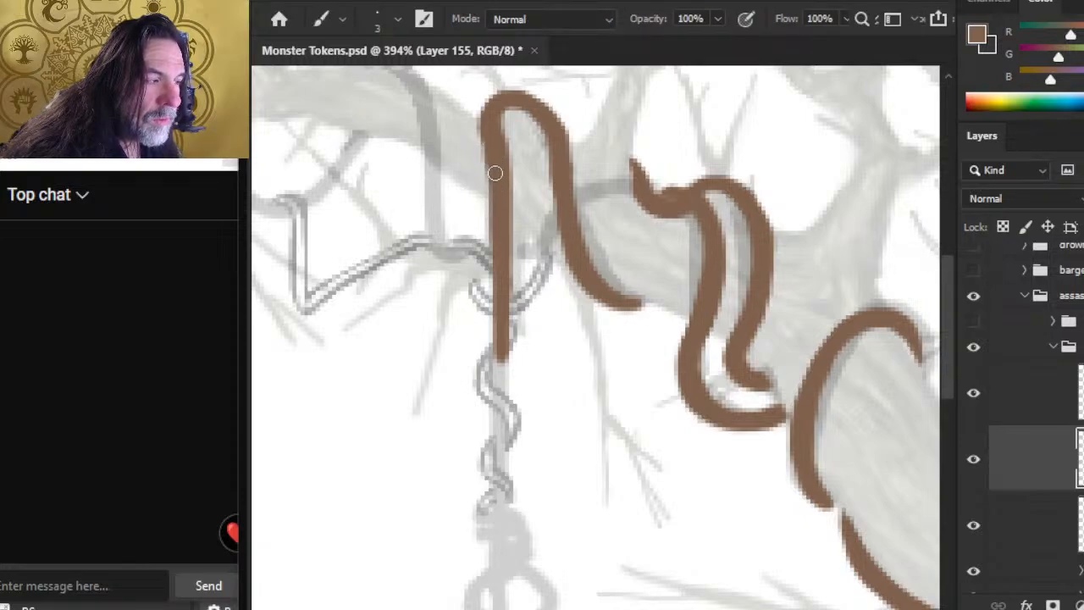
Step: Continue the vertical strand straight down over the twisted vine sketch to the sketched knot
left_click_drag(499, 314, 497, 449)
left_click_drag(498, 298, 498, 559)
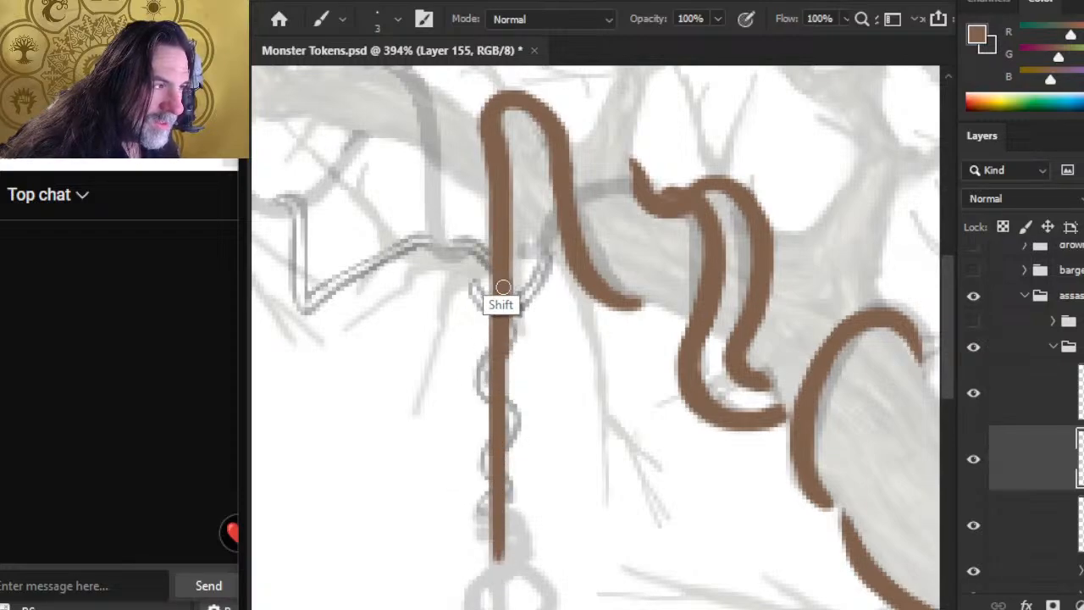
mouse_move(564, 438)
left_mouse_down()
mouse_move(598, 274)
mouse_move(581, 270)
left_mouse_up()
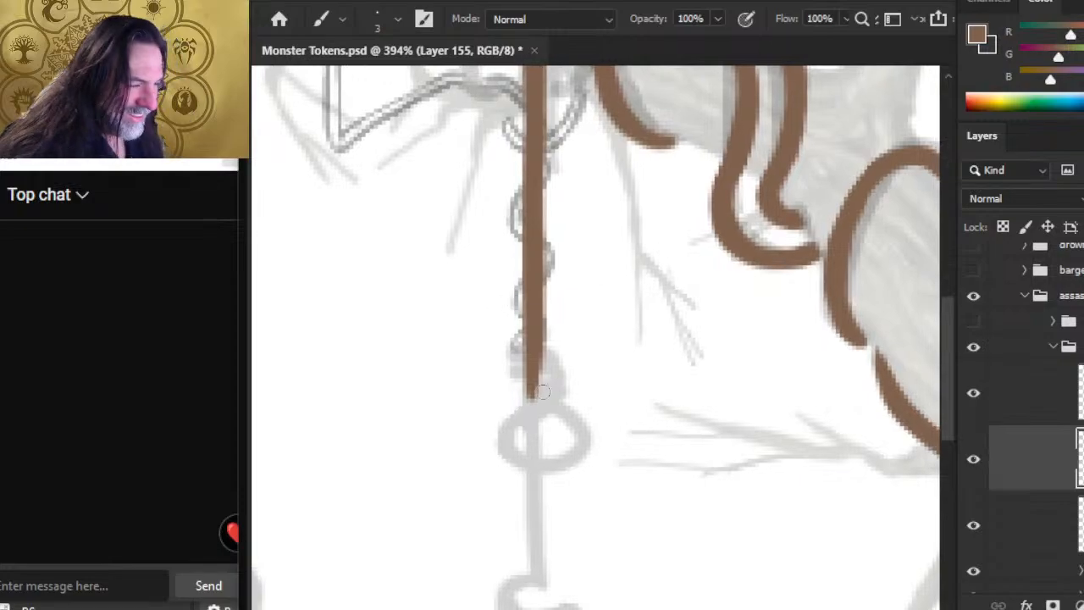
key("bracketright")
key("bracketright")
key("bracketright")
key("bracketright")
key("bracketright")
key("bracketright")
key("bracketright")
key("bracketright")
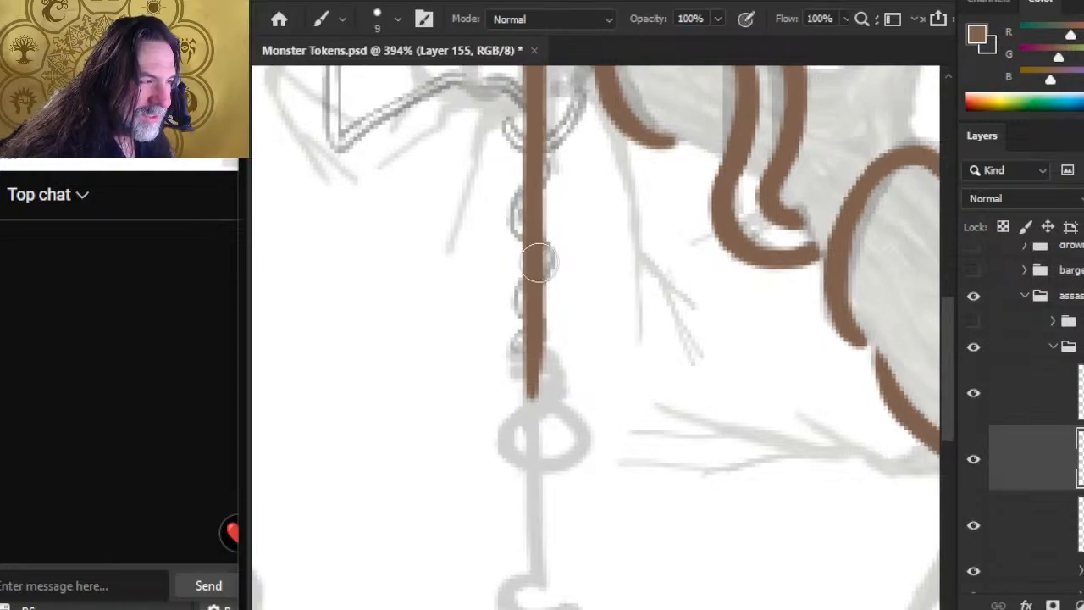
mouse_move(534, 258)
left_mouse_down()
mouse_move(530, 372)
mouse_move(559, 383)
left_mouse_up()
key("ctrl+z")
key("bracketleft")
Step: Smudge the vertical strand downward with a size 50 tip, stretching it to the sketched hook at the bottom
key("r")
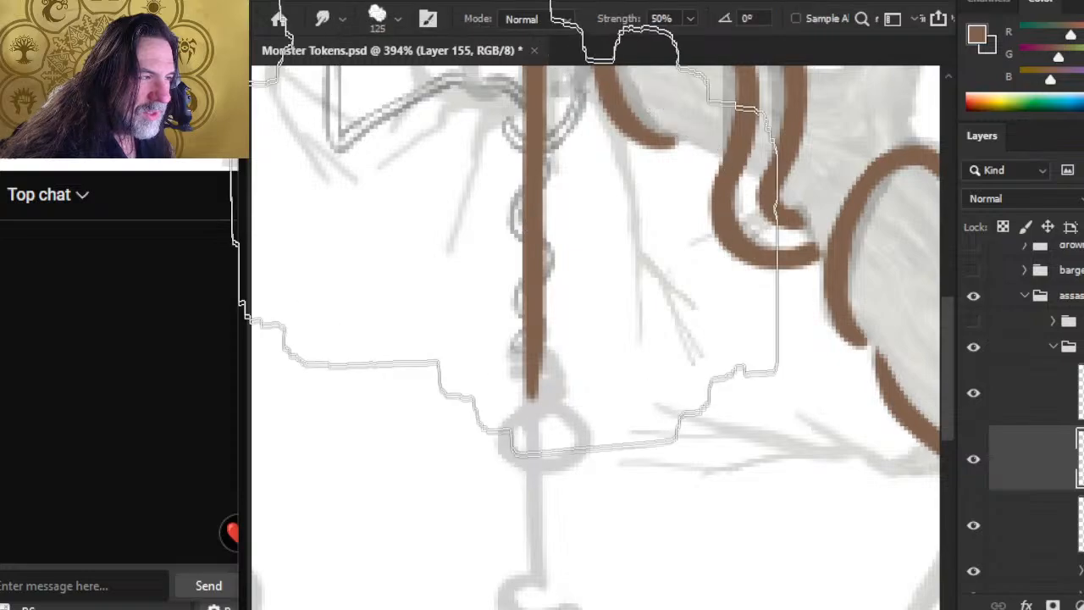
key("bracketleft")
key("bracketleft")
key("bracketleft")
key("bracketleft")
left_click_drag(532, 254, 532, 555)
mouse_move(513, 244)
left_mouse_down()
mouse_move(495, 390)
mouse_move(499, 511)
left_mouse_up()
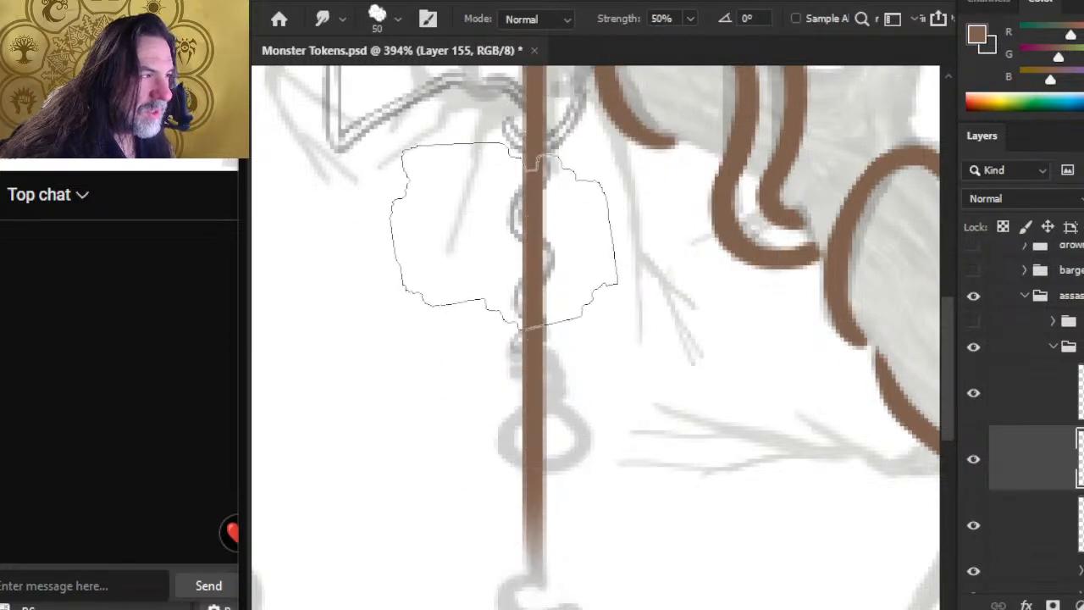
left_click_drag(508, 196, 513, 533)
Step: Smooth the outer edge where the vine arch meets the vertical strand with size 3 brush touches and a size 2 eraser
left_click_drag(551, 409, 586, 219)
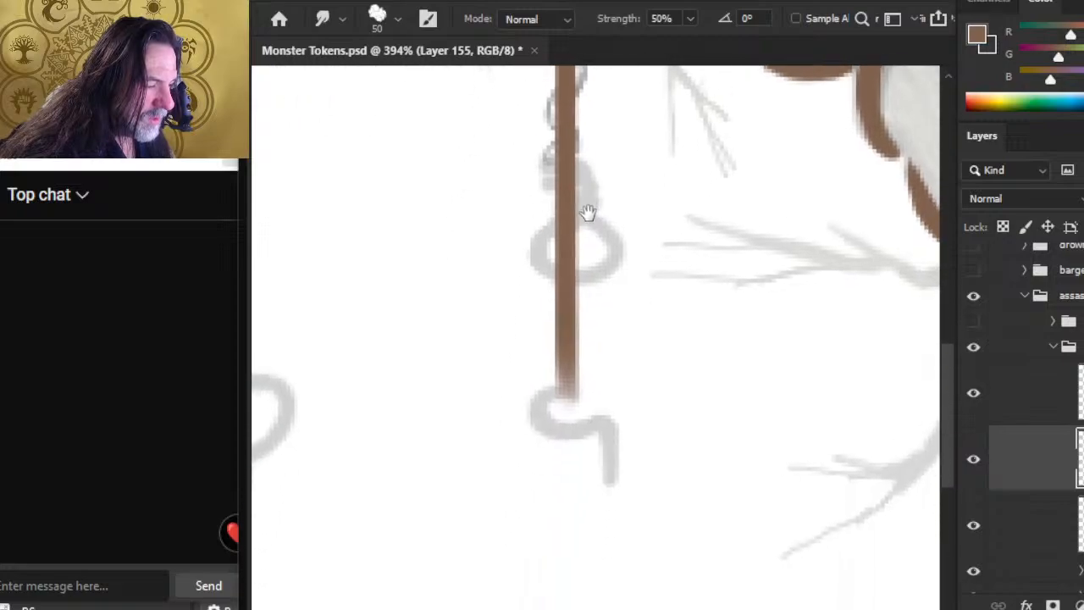
key("z")
mouse_move(576, 424)
left_mouse_down()
mouse_move(539, 358)
mouse_move(550, 437)
left_mouse_up()
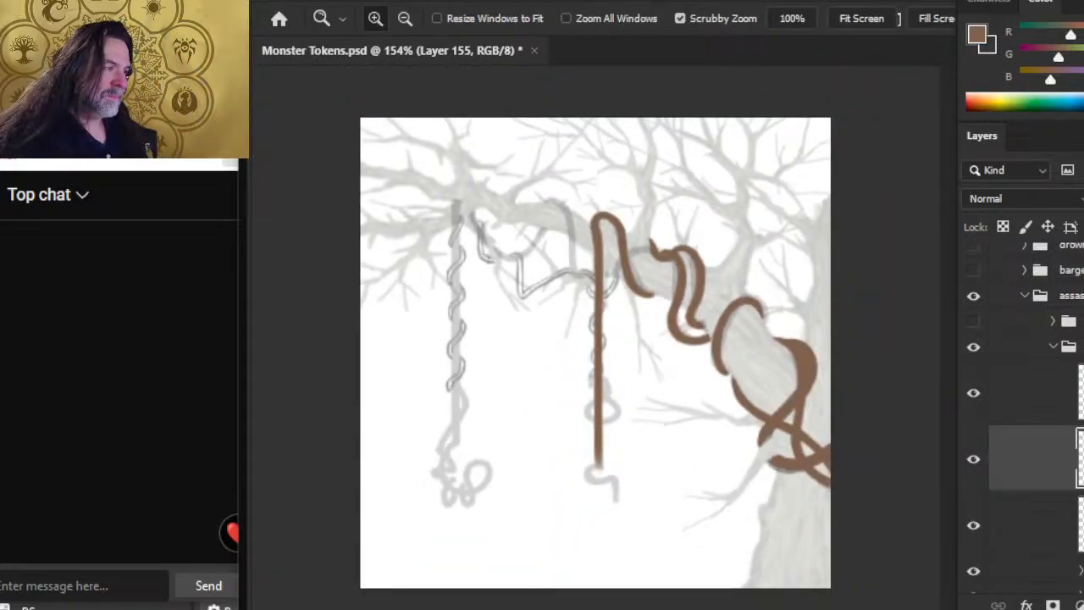
left_click_drag(604, 259, 604, 280)
key("b")
key("e")
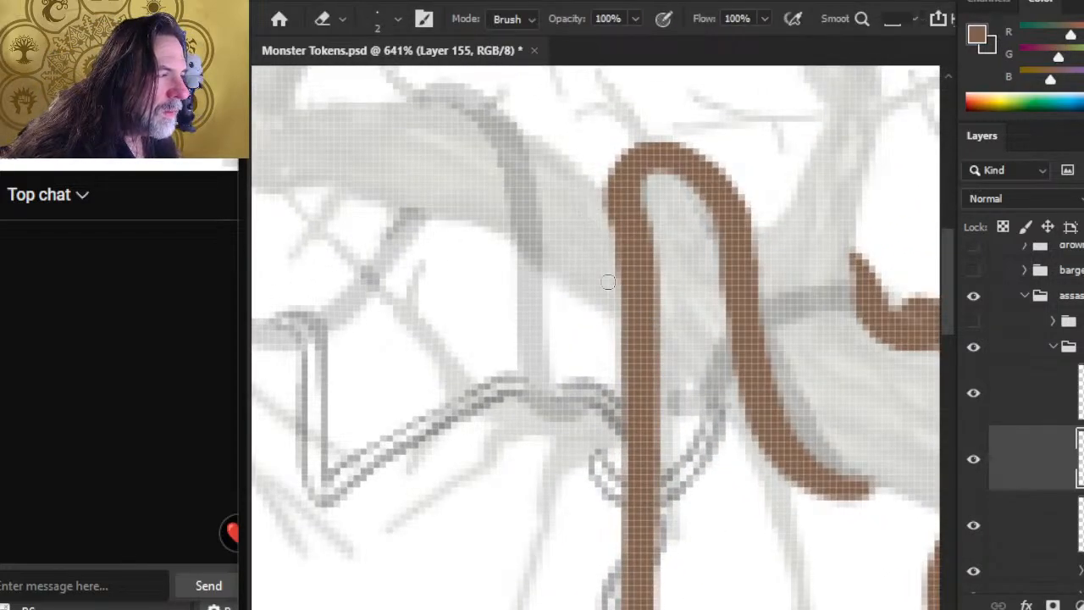
key("b")
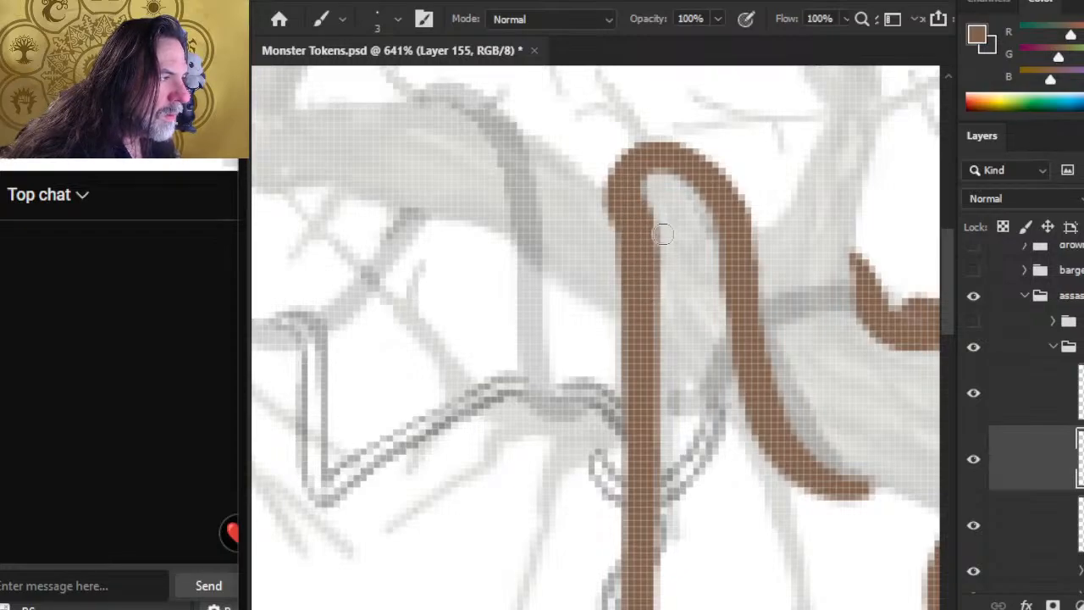
key("e")
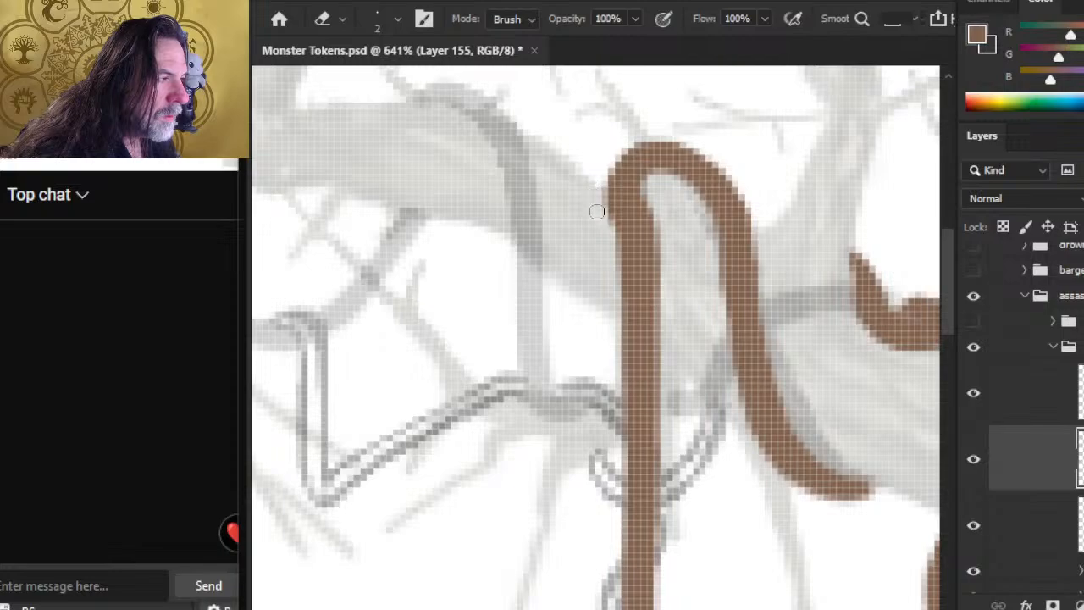
key("b")
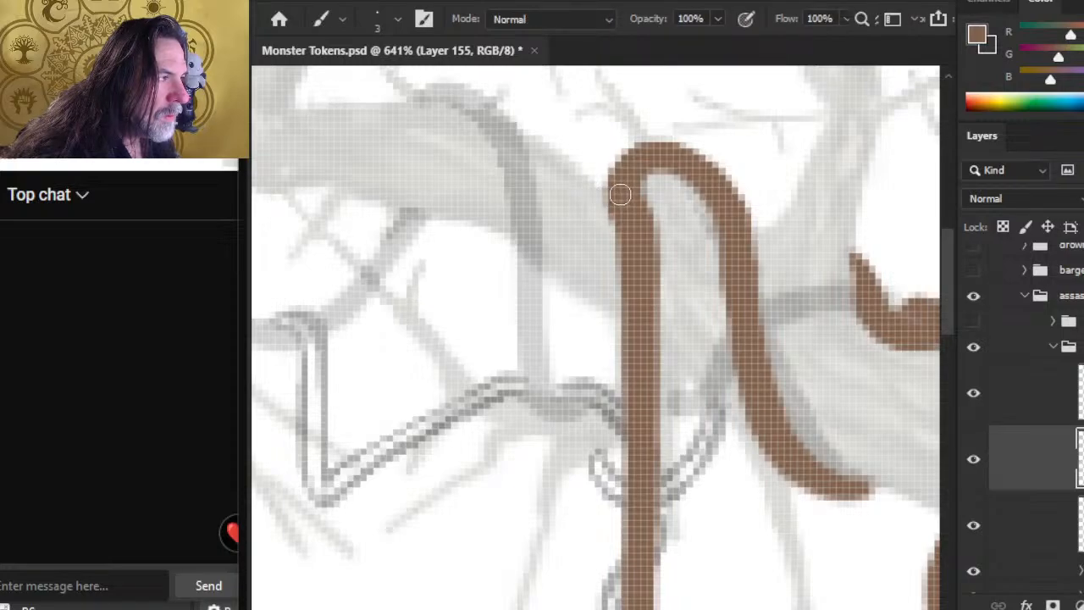
mouse_move(620, 195)
left_mouse_down()
mouse_move(625, 160)
mouse_move(622, 213)
left_mouse_up()
key("e")
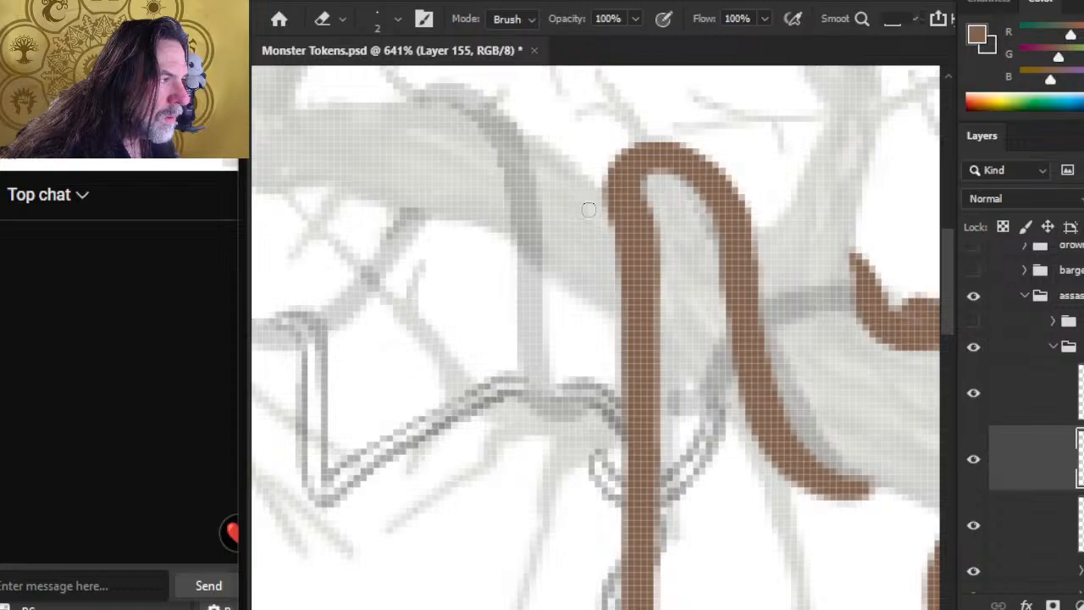
Step: Paint over the top of the vertical strand just below the arch and trim its edges with the eraser
key("b")
left_click_drag(639, 213, 644, 349)
key("e")
left_click_drag(660, 213, 665, 252)
mouse_move(658, 212)
left_mouse_down()
mouse_move(666, 303)
mouse_move(610, 302)
left_mouse_up()
Step: Examine the whole vine drawing and toggle the layers above and below Layer 155 to see which strands each holds
key("z")
left_click_drag(683, 384, 600, 362)
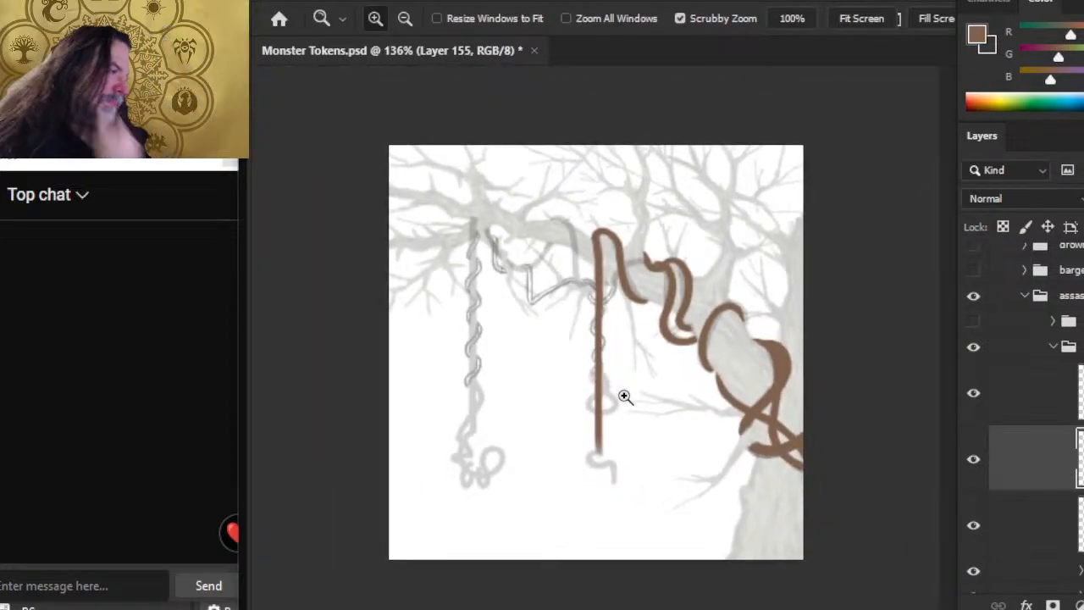
left_click_drag(625, 365, 646, 356)
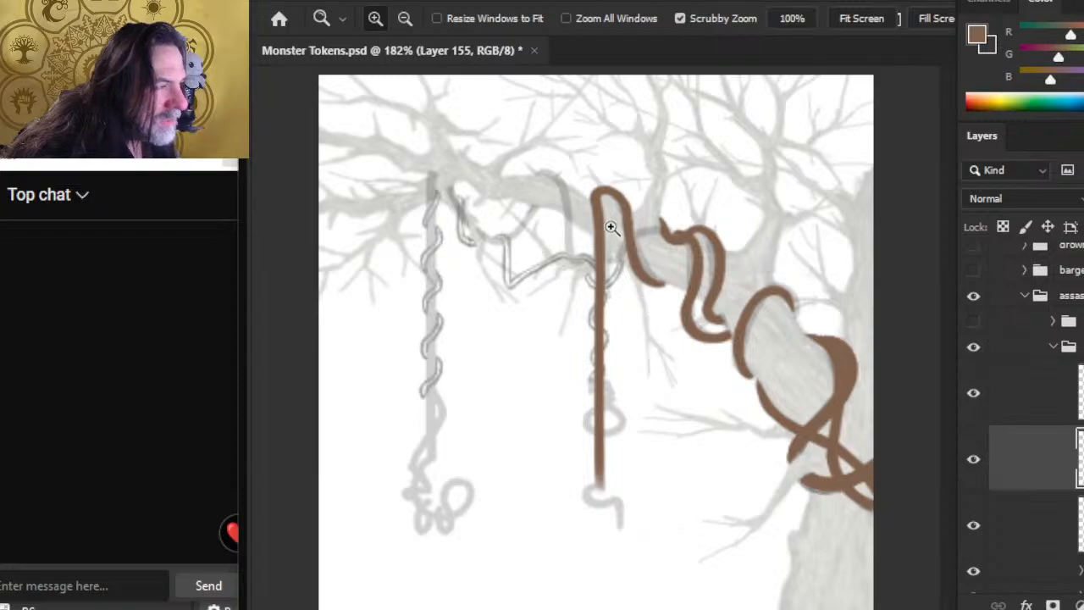
left_click_drag(568, 228, 613, 264)
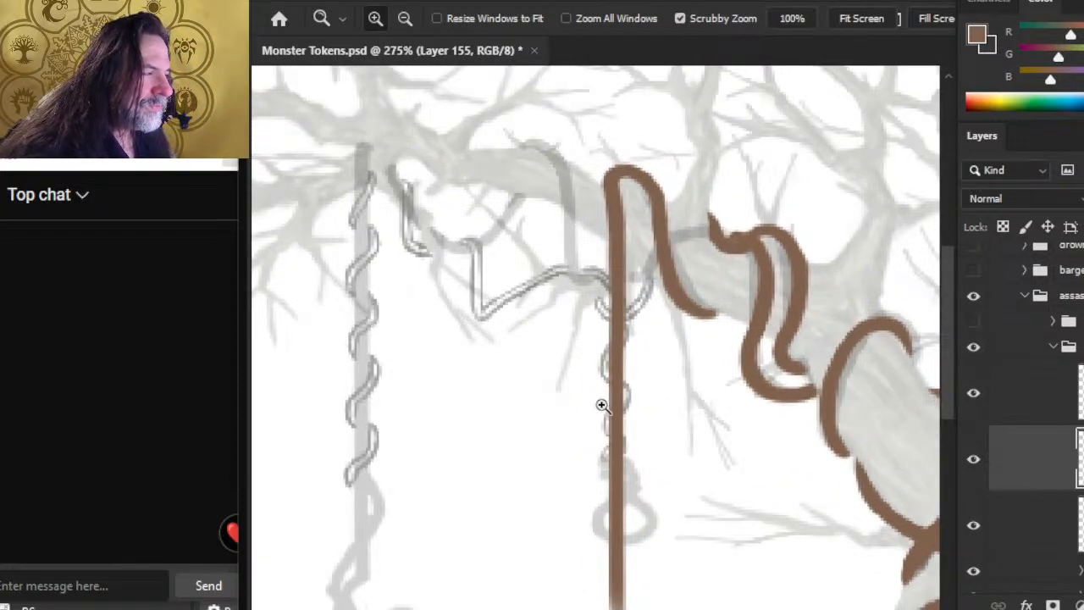
left_click(977, 400)
left_click(977, 401)
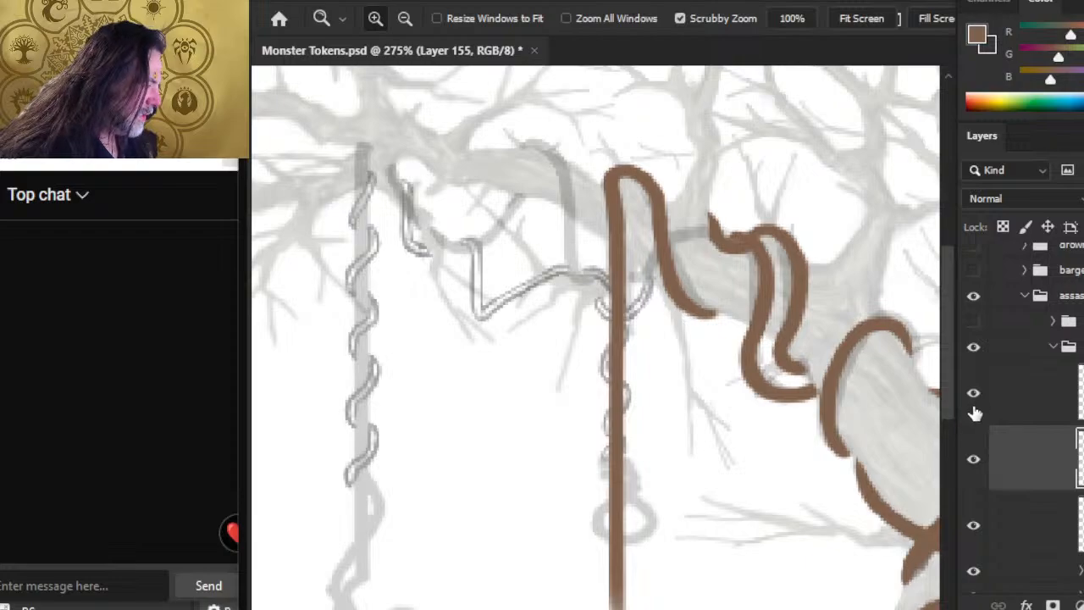
left_click(974, 532)
left_click(975, 529)
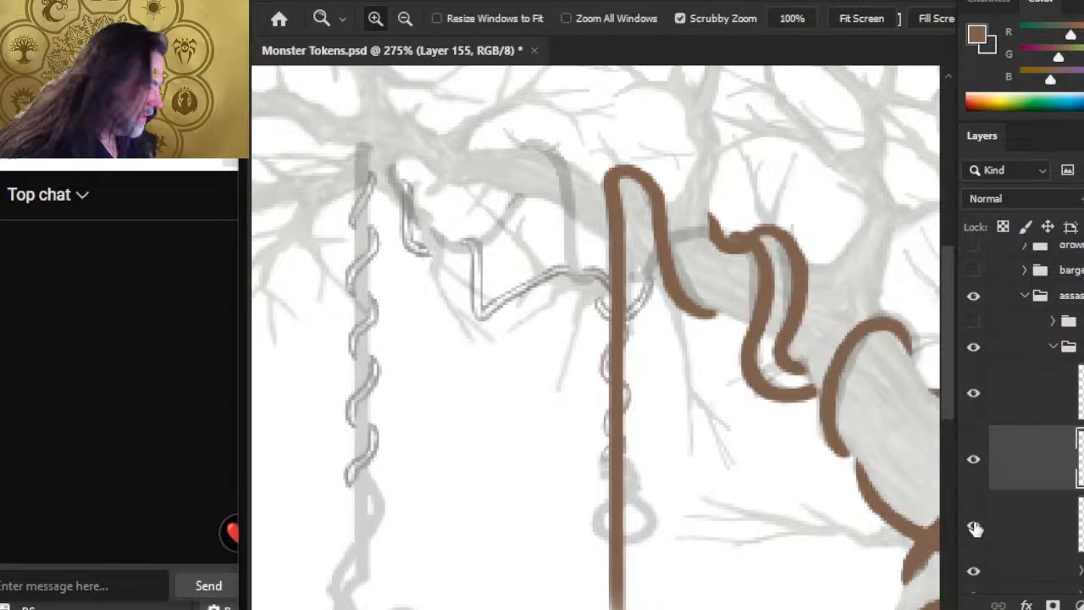
left_click(975, 528)
left_click(975, 528)
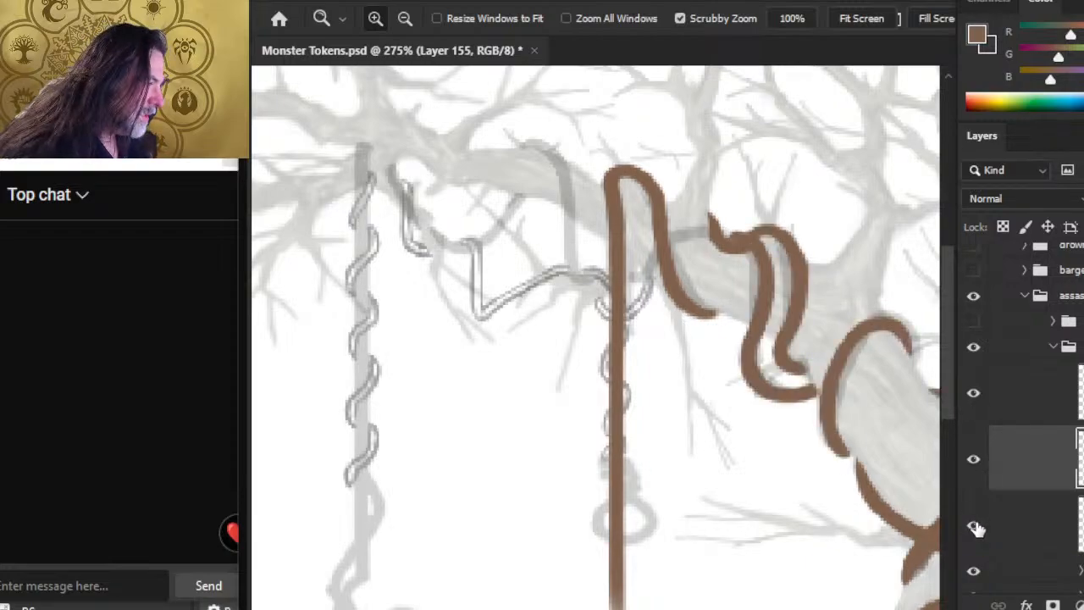
Step: Paint a curved brown strand on Layer 156 across the arch's descending side along the sketch, and toggle the layer to check it
left_click(1042, 411)
key("b")
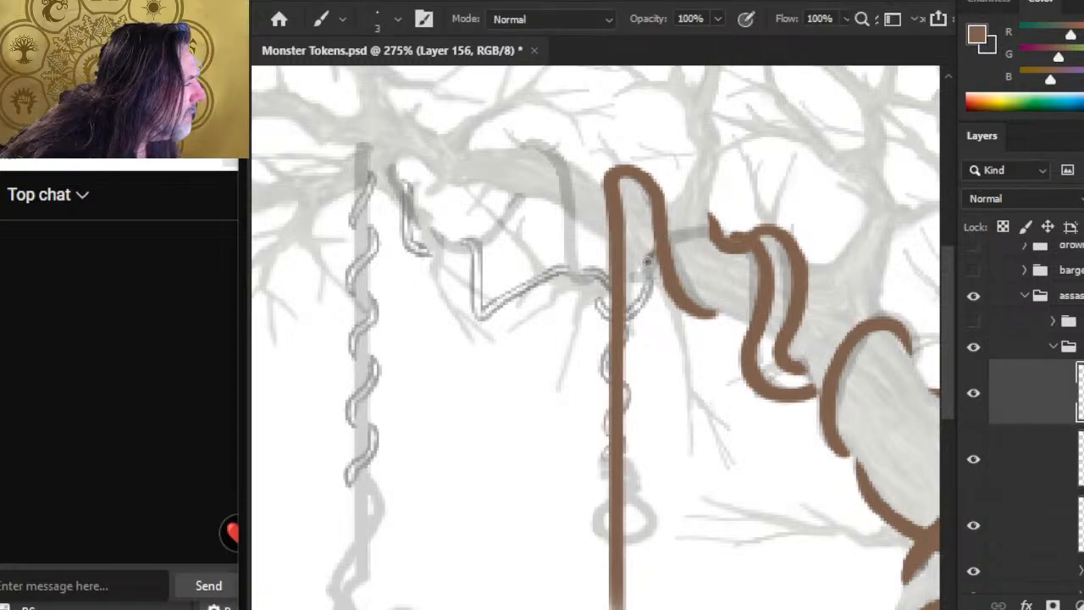
mouse_move(641, 275)
left_mouse_down()
mouse_move(656, 242)
mouse_move(686, 229)
left_mouse_up()
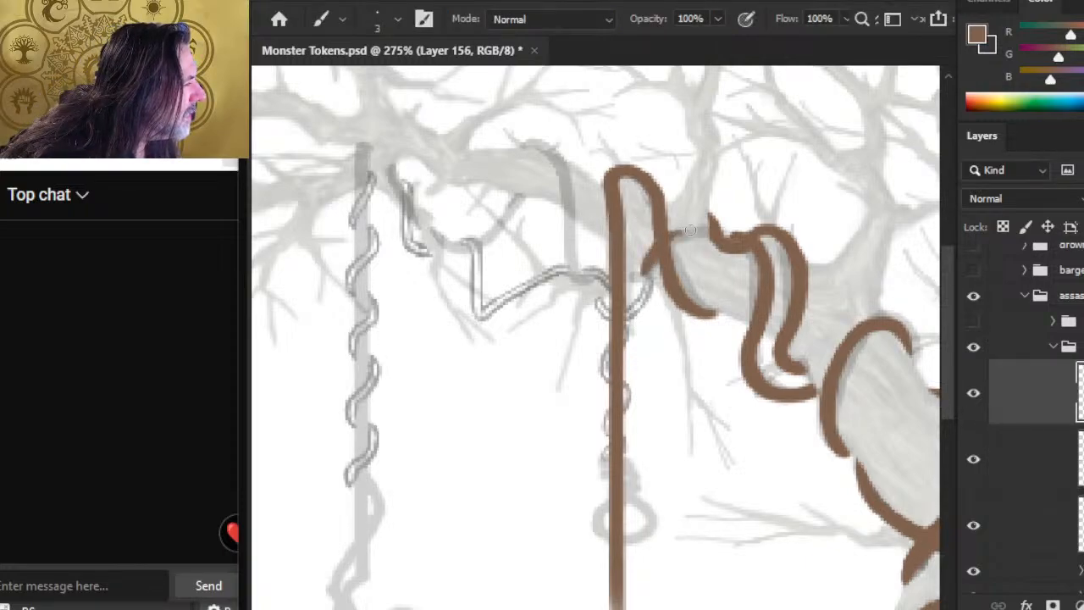
left_click(974, 398)
left_click(975, 403)
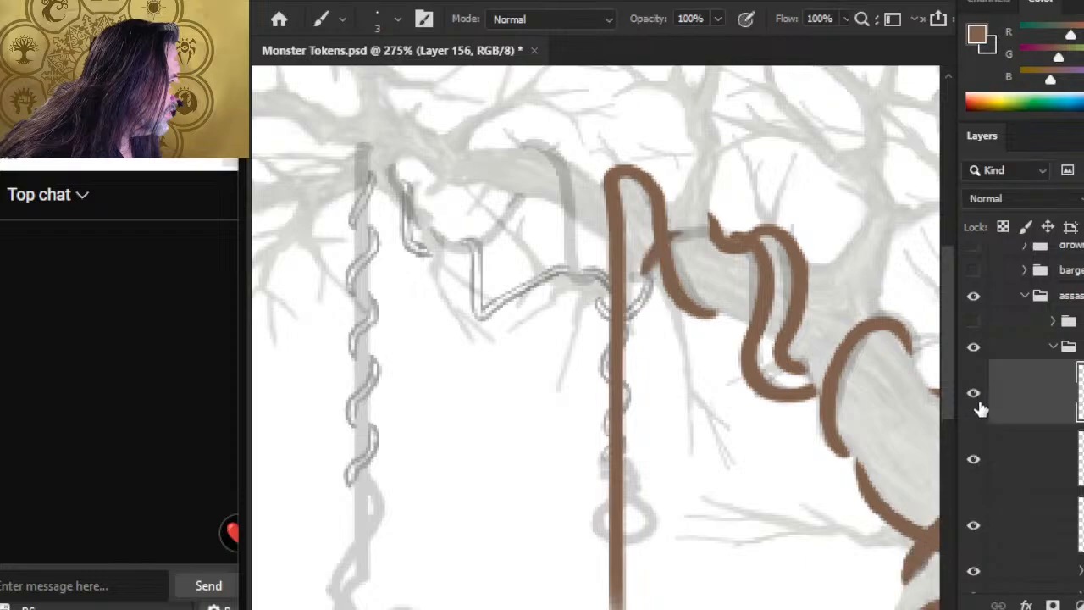
left_click(976, 408)
left_click(978, 410)
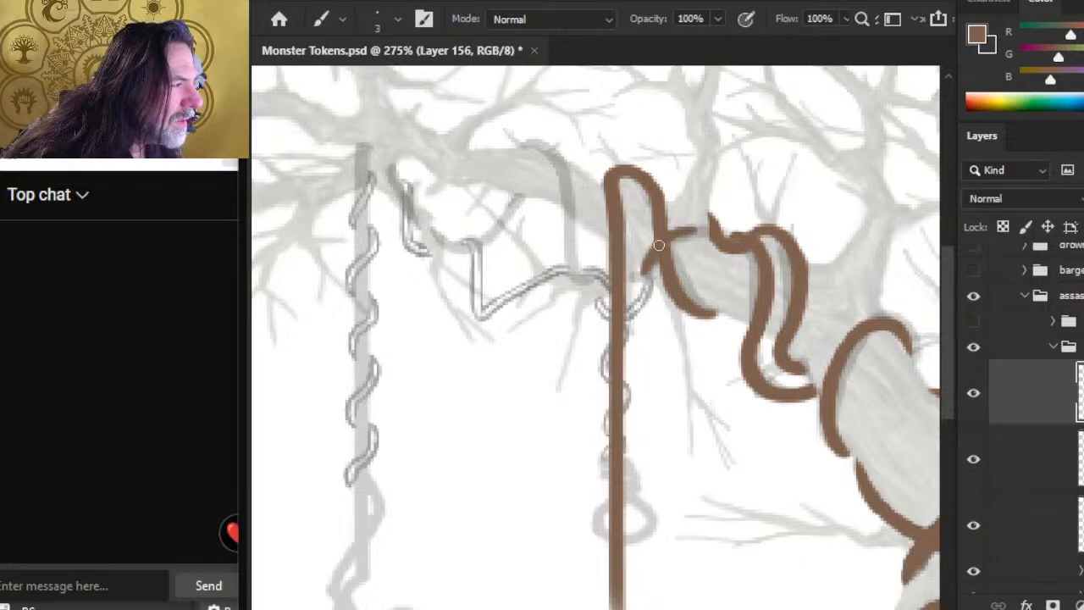
Step: Thicken the crossing strand, extend its lower end along the sketch, and carry its top over the branch to the neighbouring coil
key("e")
left_click_drag(684, 235, 700, 222)
key("b")
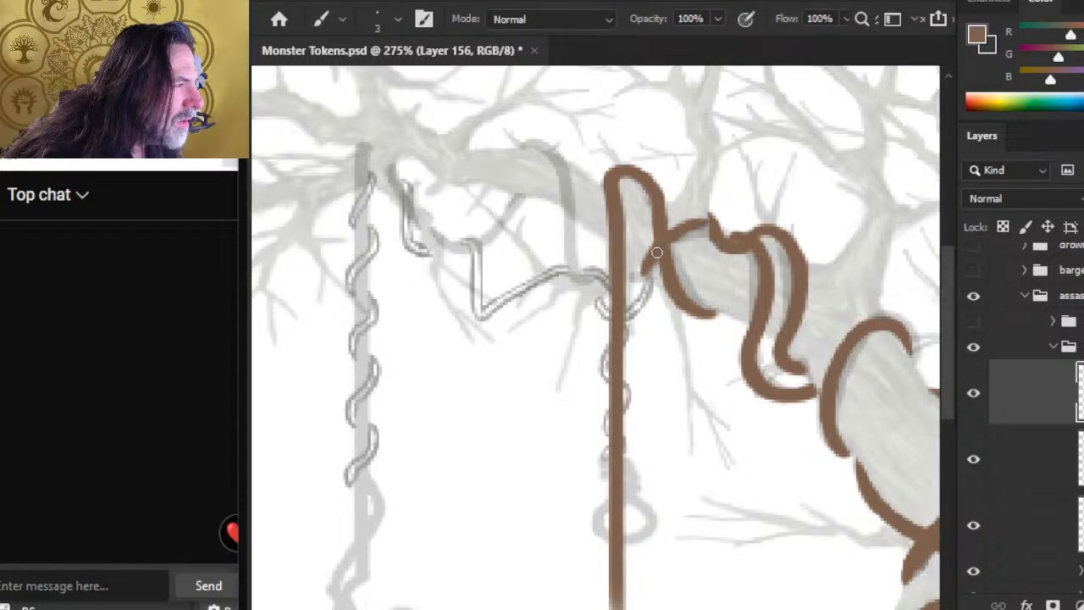
left_click_drag(660, 247, 649, 276)
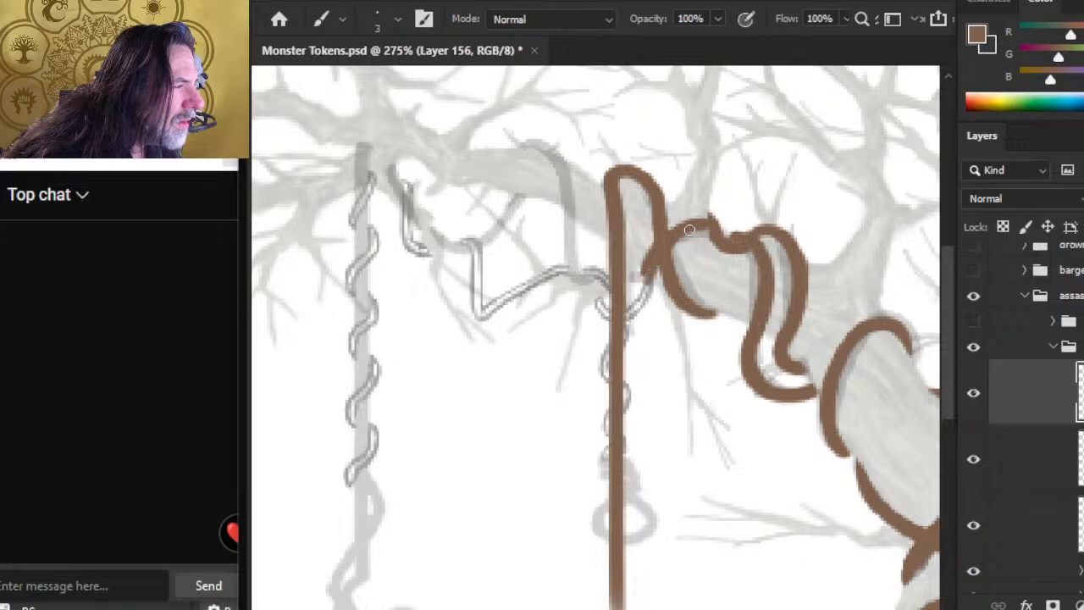
key("e")
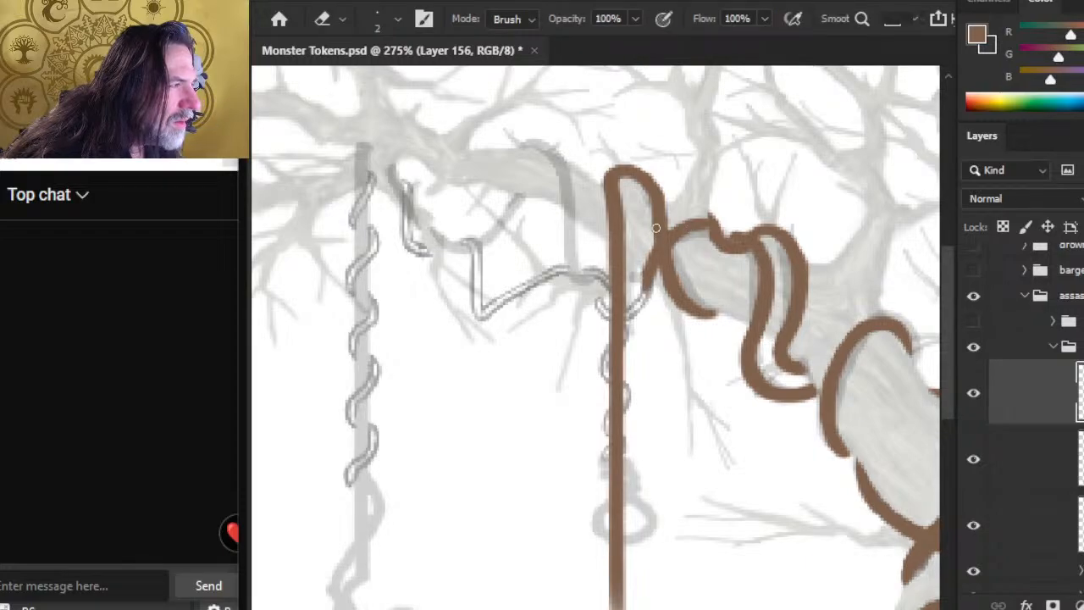
key("b")
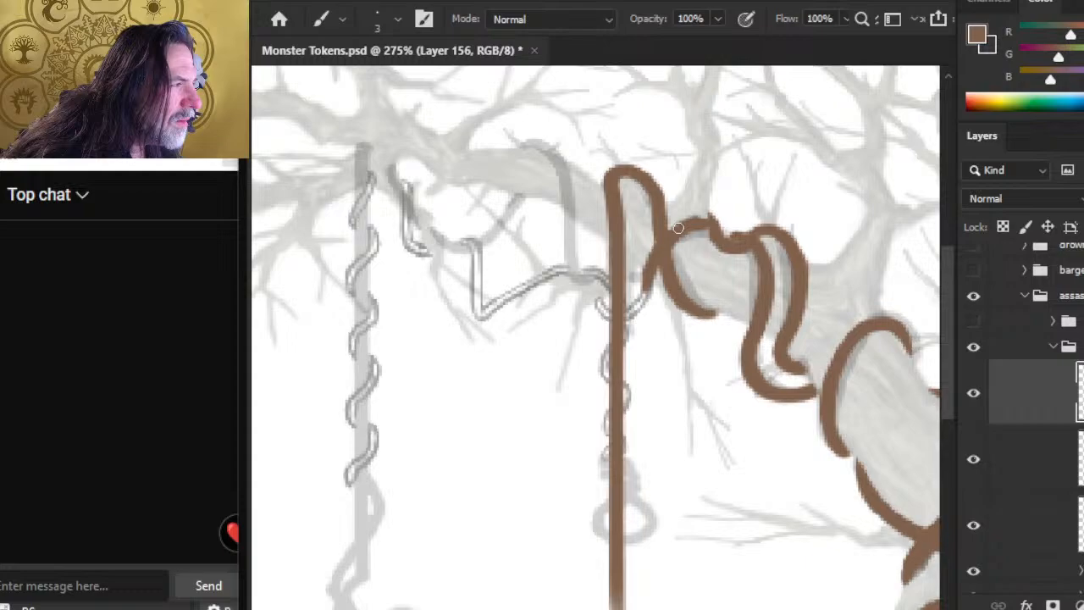
left_click_drag(678, 228, 706, 220)
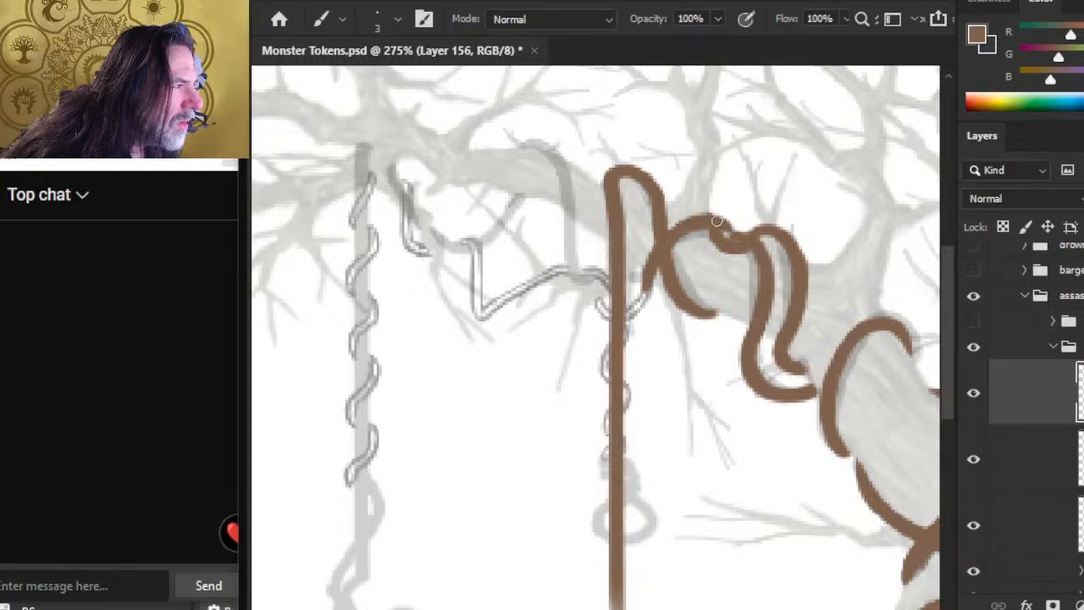
Step: Round off the joint between the crossing strand and the neighbouring coil, alternating small brush and eraser touches
key("e")
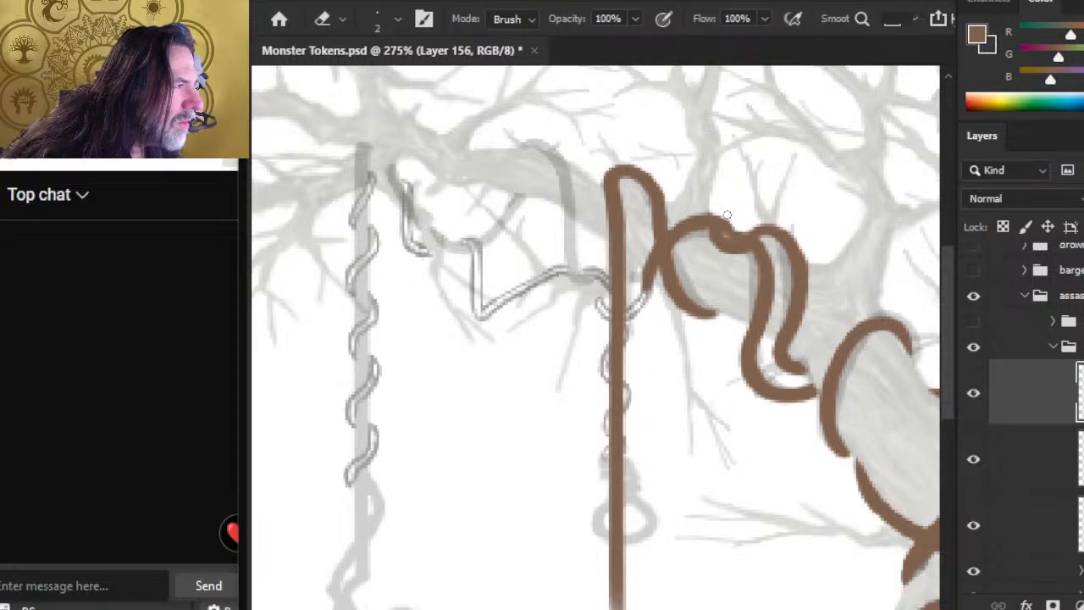
key("b")
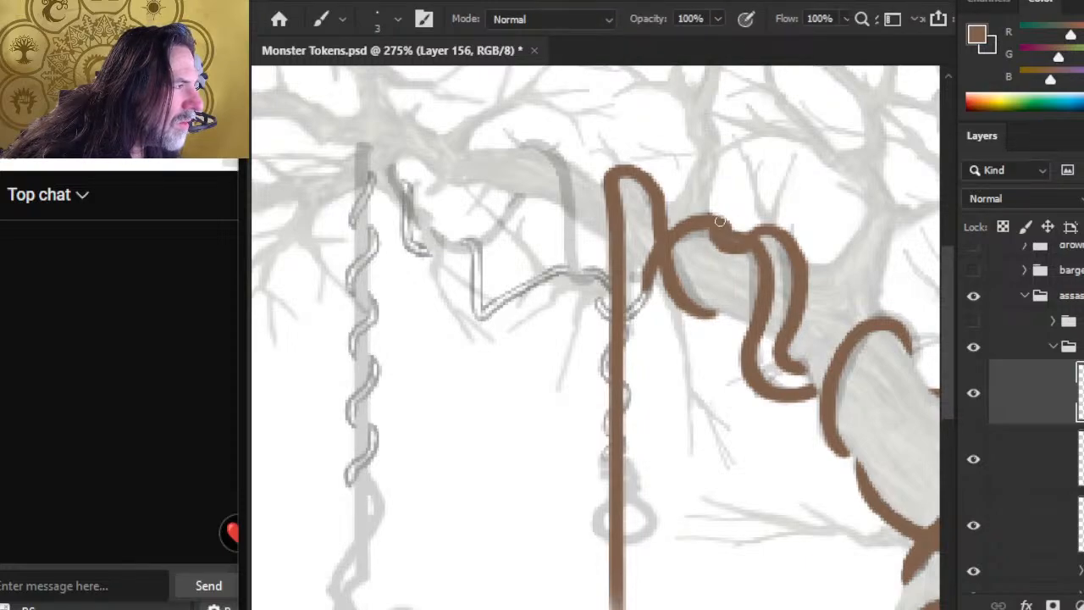
key("e")
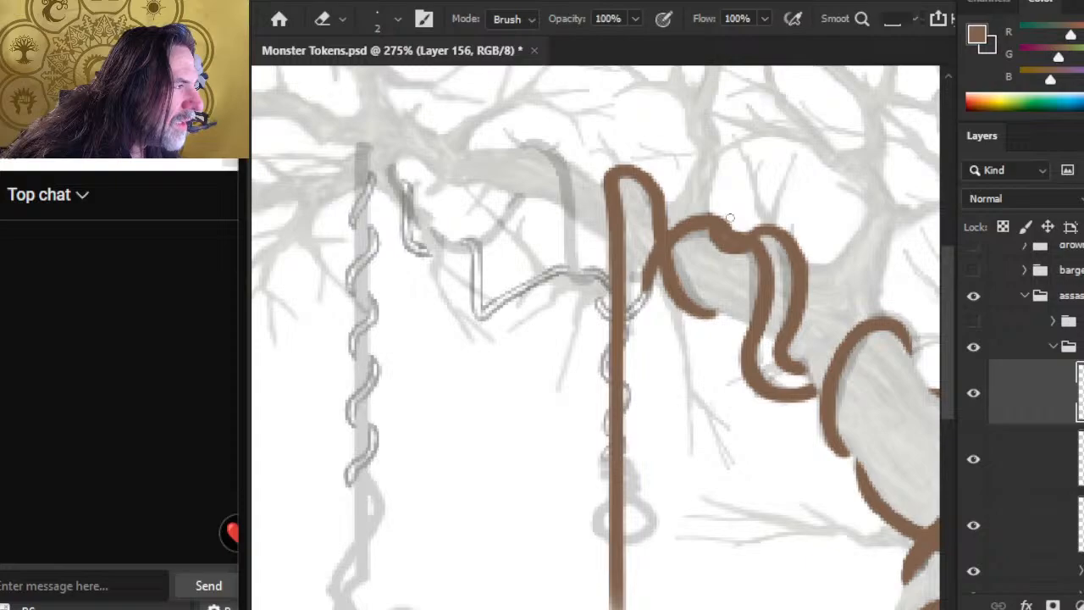
key("b")
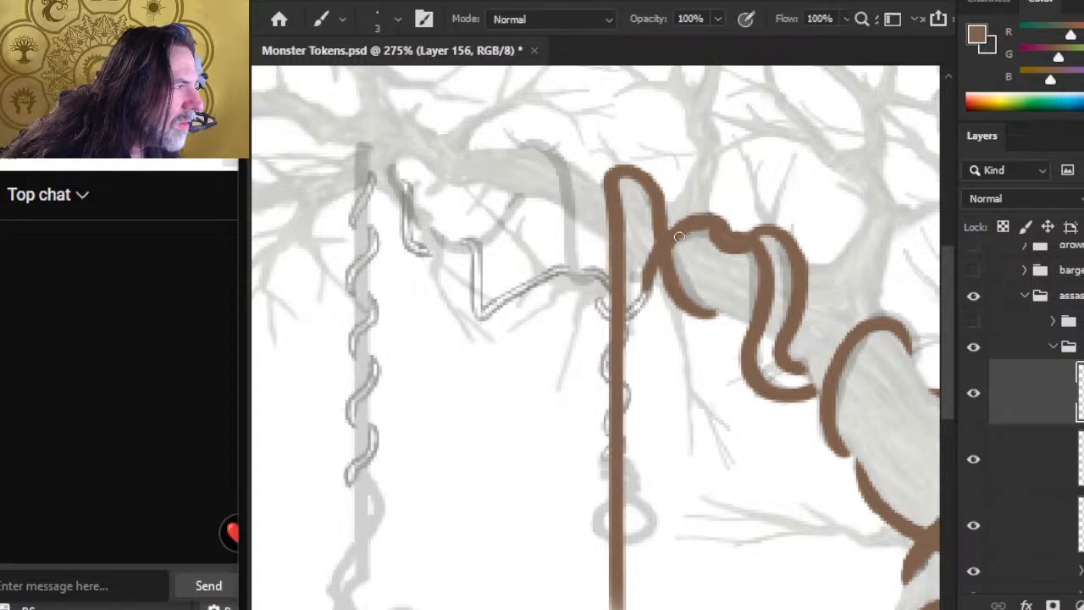
key("e")
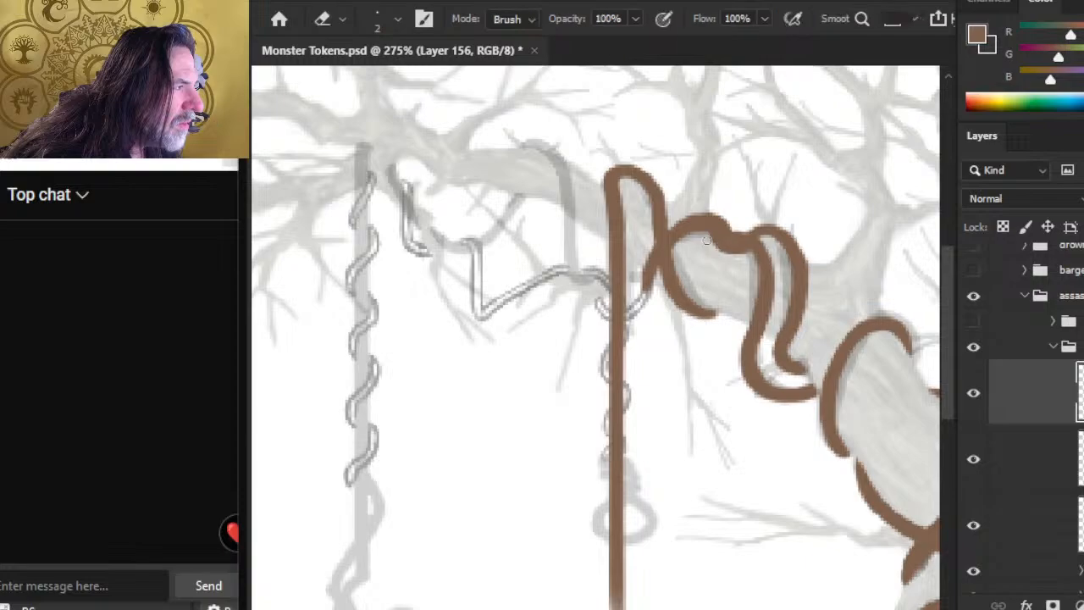
Step: Check the contents of Layers 154 and 155 by toggling their visibility, and lower the opacity of both layers together
left_click(1031, 523)
left_click(973, 525)
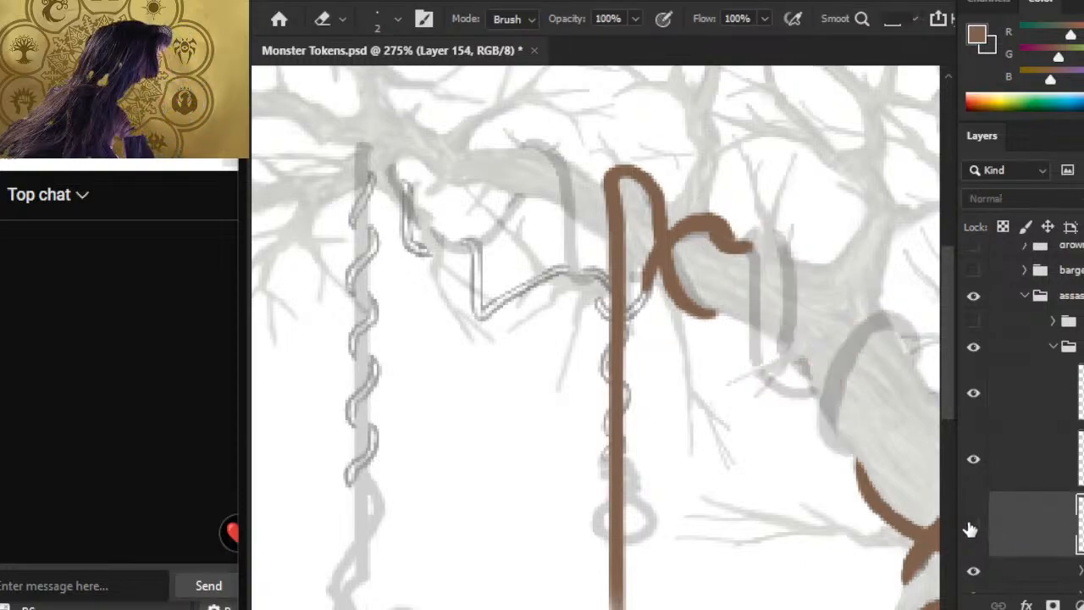
left_click(973, 525)
left_click(975, 459)
left_click(974, 459)
left_click(1012, 467)
left_click(1022, 531, "ctrl")
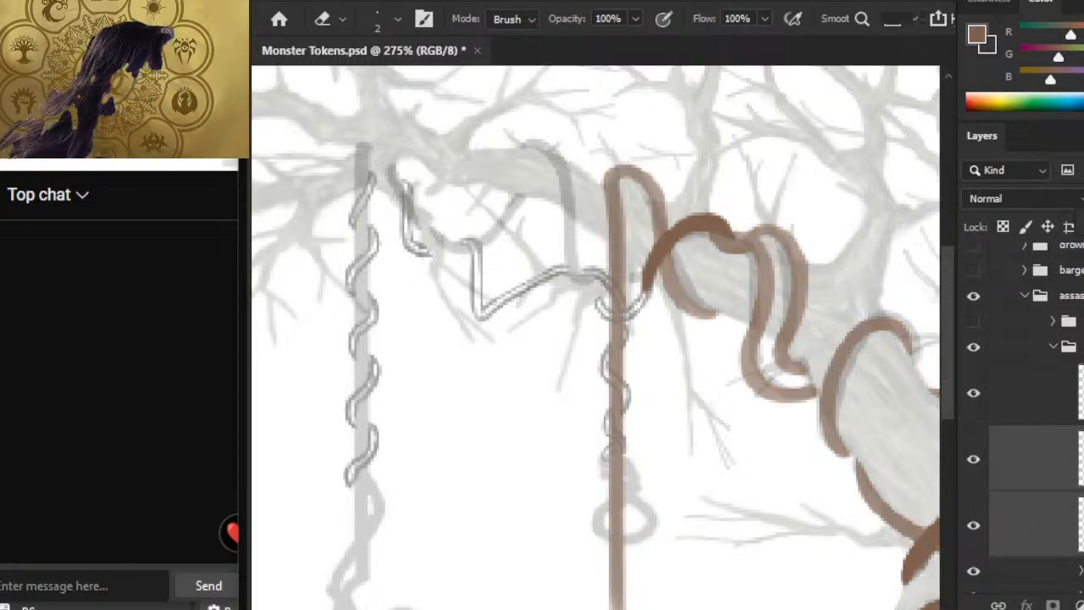
Step: Return to Layer 156 and smooth the edges of the crossing strand's arch with small brush and eraser touches
left_click(1027, 406)
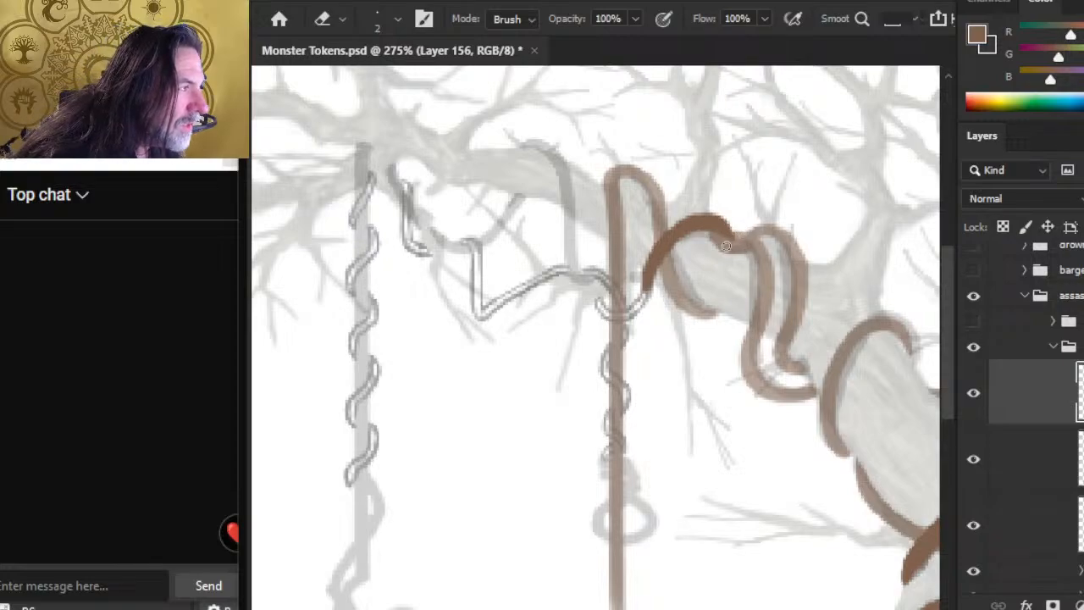
key("ctrl+space")
left_click_drag(739, 226, 847, 256)
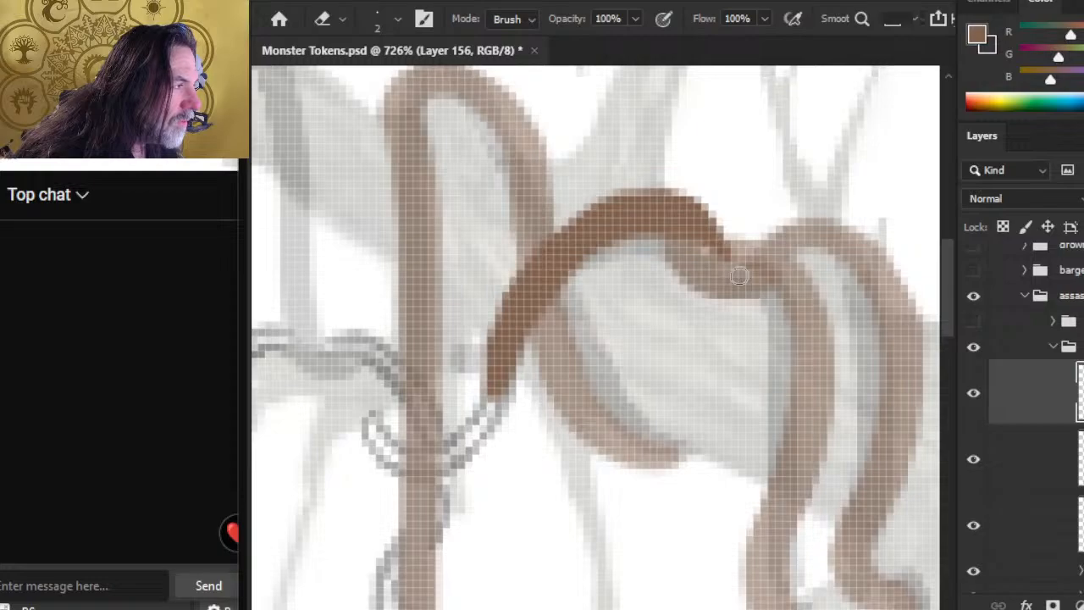
key("b")
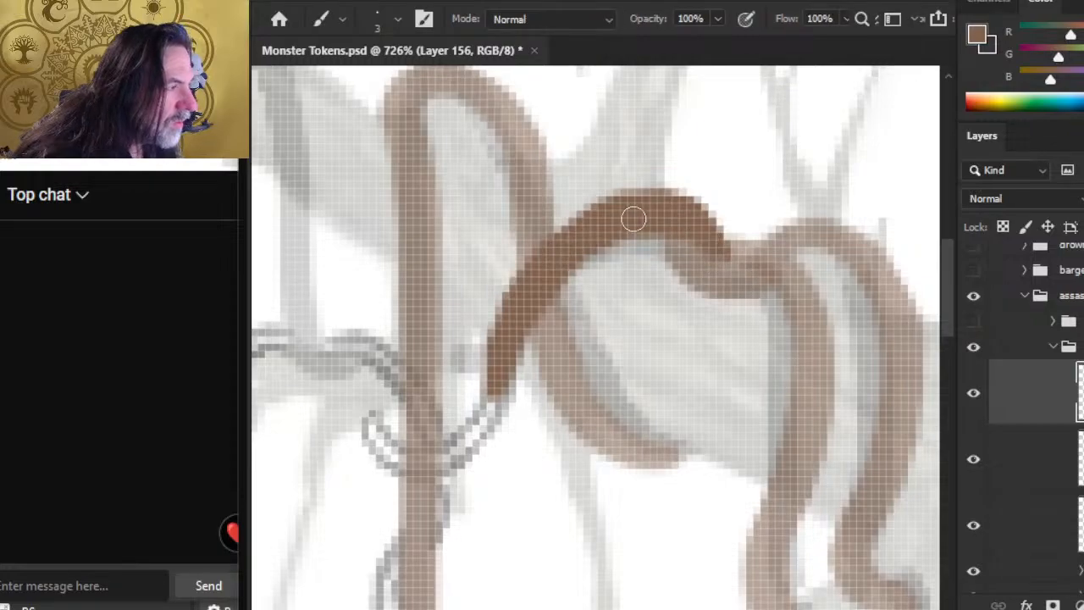
left_click_drag(603, 240, 530, 316)
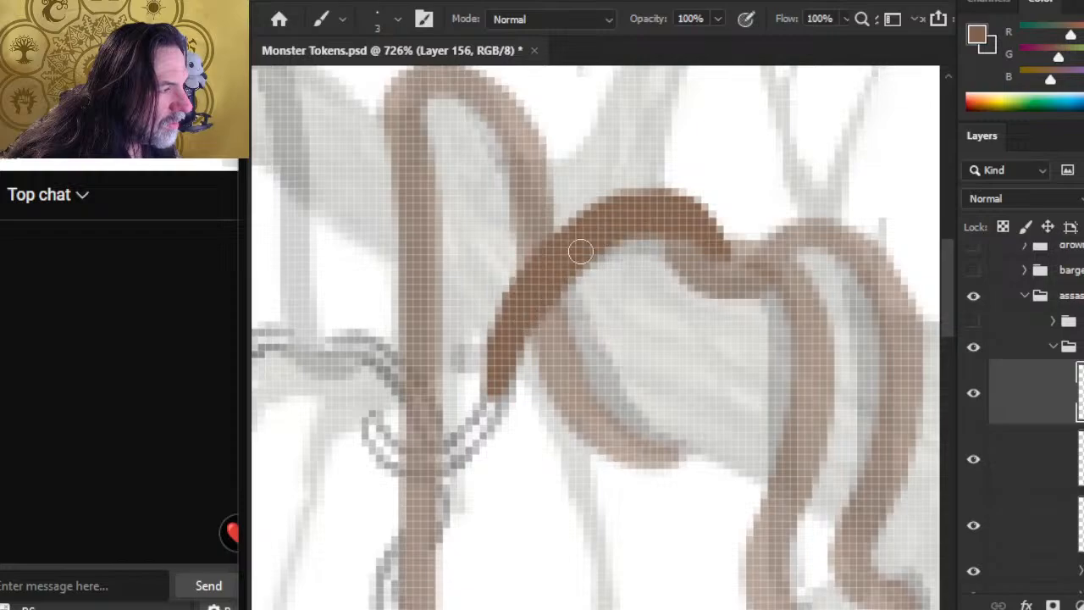
key("e")
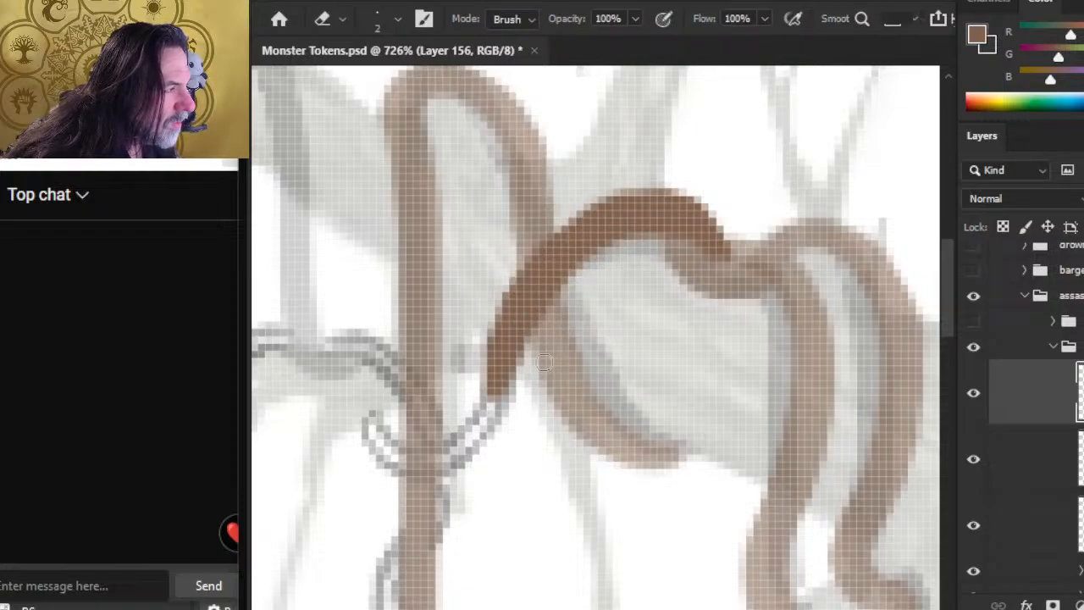
key("b")
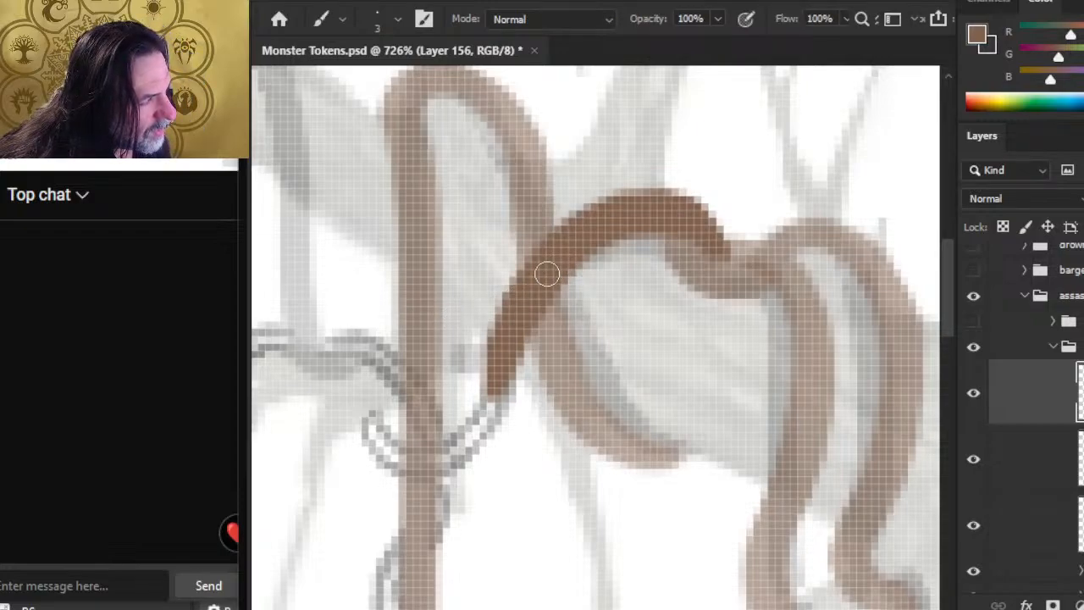
left_click_drag(537, 263, 503, 317)
key("e")
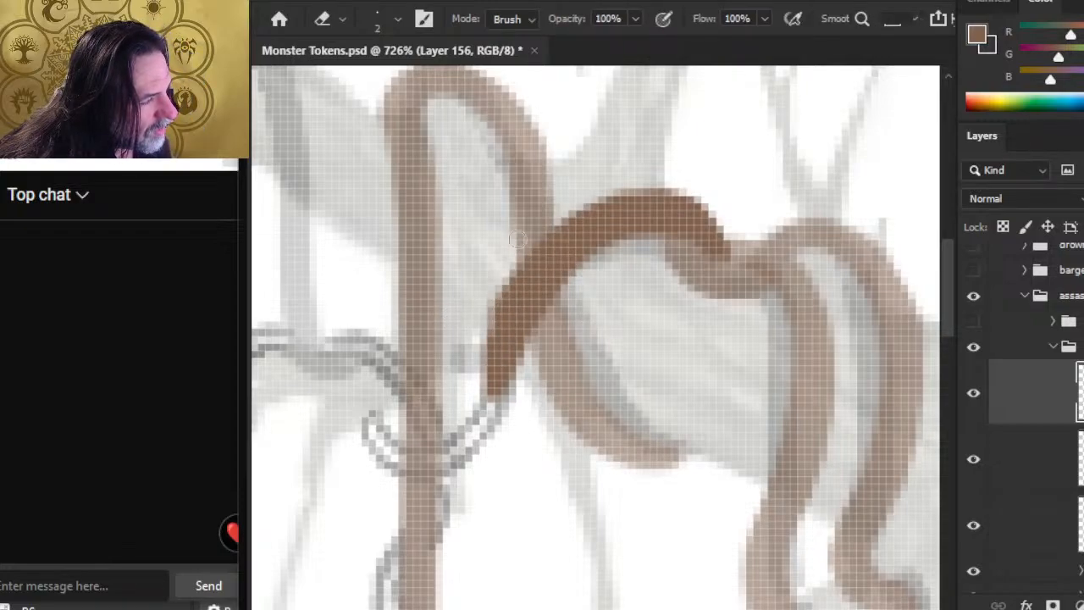
mouse_move(515, 245)
left_mouse_down()
mouse_move(489, 313)
mouse_move(495, 391)
left_mouse_up()
Step: Extend the crossing strand's lower end along the sketch to the hanging vine, and trim the strand's outer edge
key("b")
left_click_drag(513, 311, 482, 429)
mouse_move(510, 365)
left_mouse_down()
mouse_move(498, 411)
mouse_move(465, 457)
left_mouse_up()
left_click_drag(504, 397, 465, 459)
mouse_move(513, 311)
left_mouse_down()
mouse_move(489, 436)
mouse_move(519, 342)
left_mouse_up()
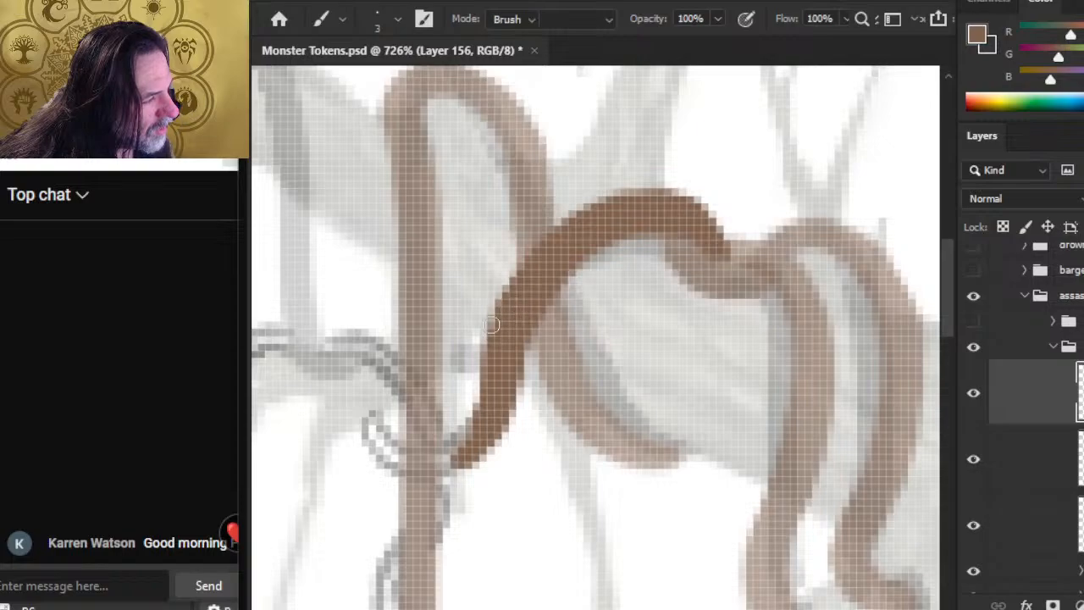
key("e")
mouse_move(501, 272)
left_mouse_down()
mouse_move(483, 335)
mouse_move(488, 389)
left_mouse_up()
key("b")
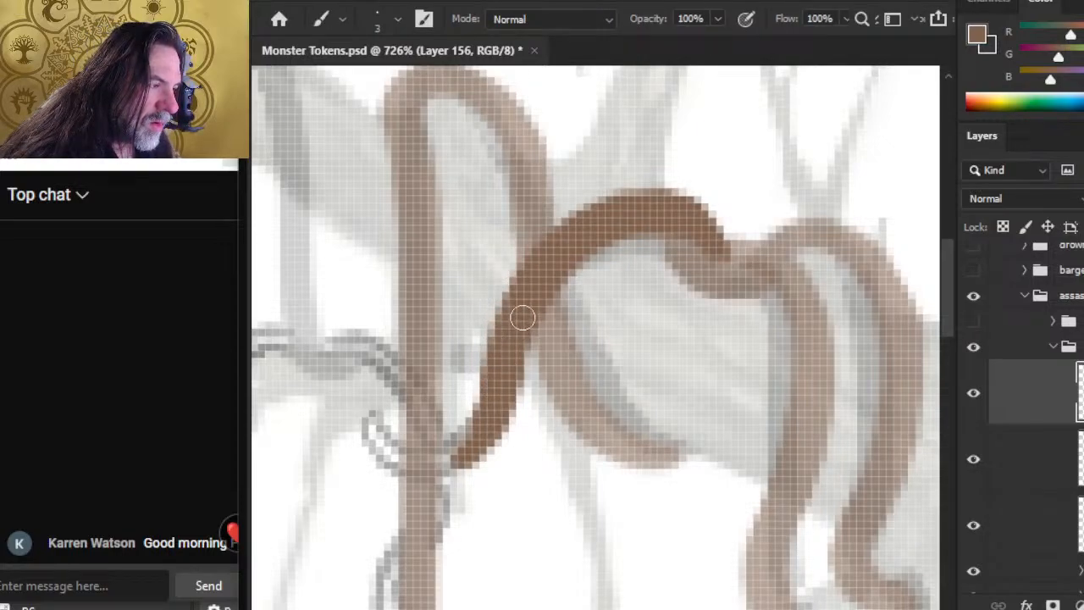
Step: Carry the crossing strand over the hanging vine into an upturned hook along the sketch, and thicken the hook
left_click_drag(484, 440, 418, 460)
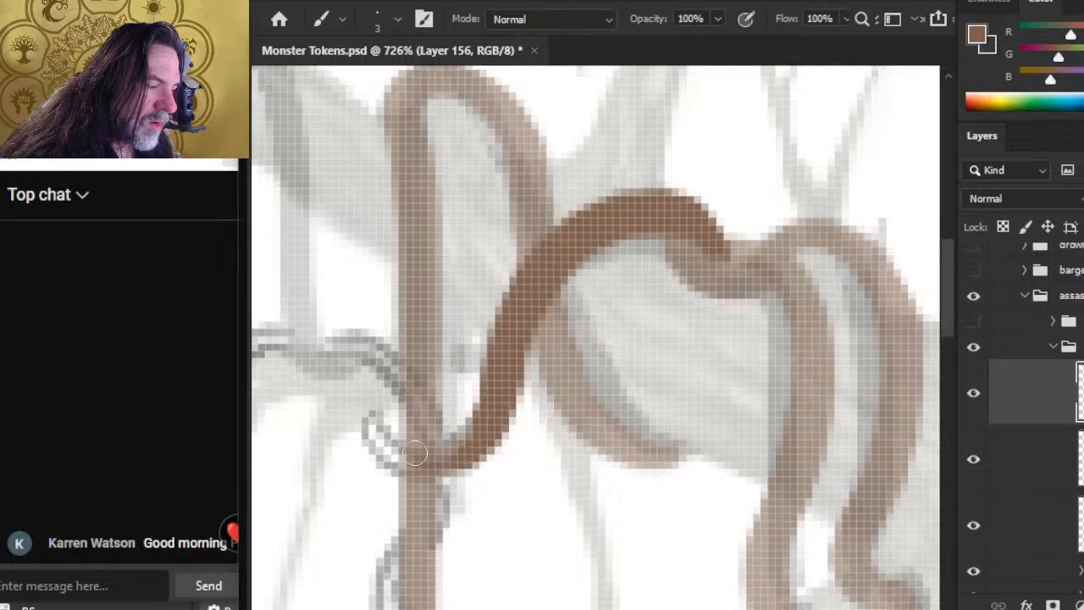
mouse_move(359, 419)
left_mouse_down()
mouse_move(380, 462)
mouse_move(433, 472)
left_mouse_up()
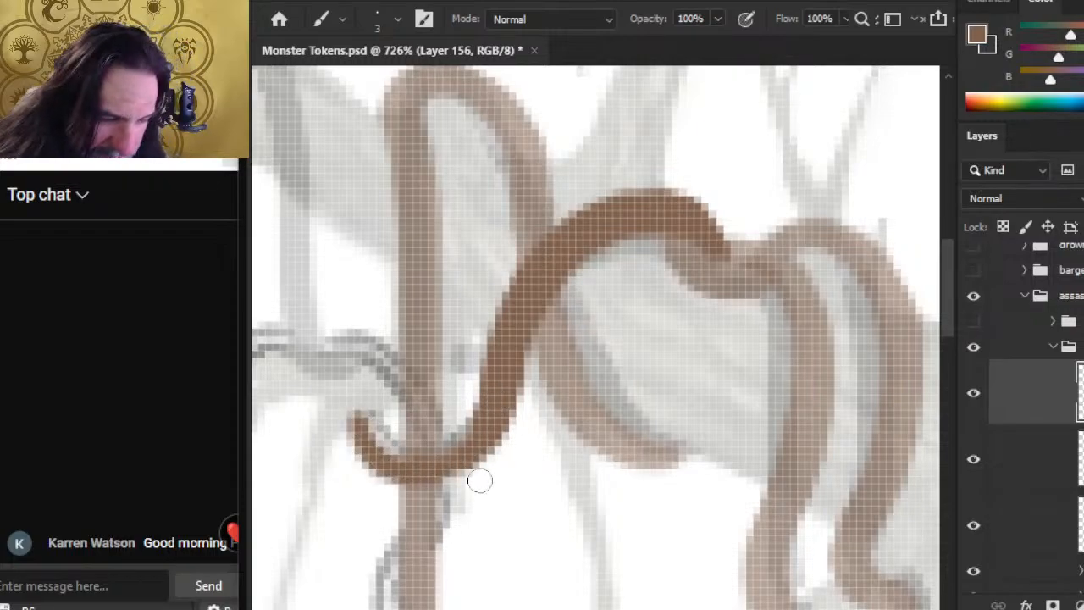
mouse_move(366, 424)
left_mouse_down()
mouse_move(393, 460)
mouse_move(442, 460)
left_mouse_up()
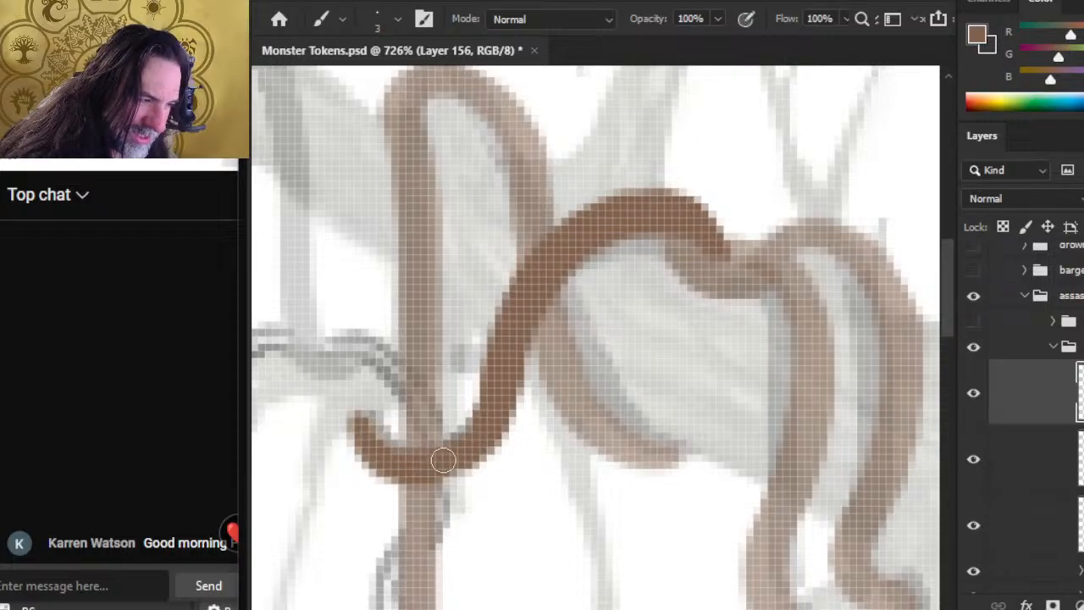
Step: Touch up the strand from its hook to the underside of its arch, and toggle Layer 156 to check it
mouse_move(361, 422)
left_mouse_down()
mouse_move(374, 456)
mouse_move(327, 488)
left_mouse_up()
key("z")
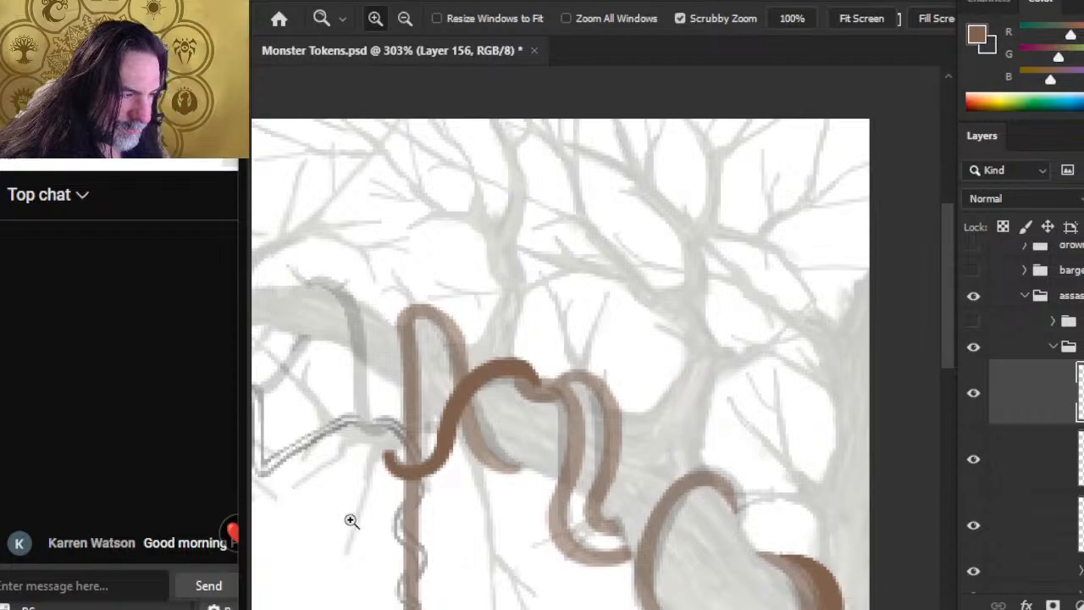
left_click_drag(454, 483, 531, 429)
key("b")
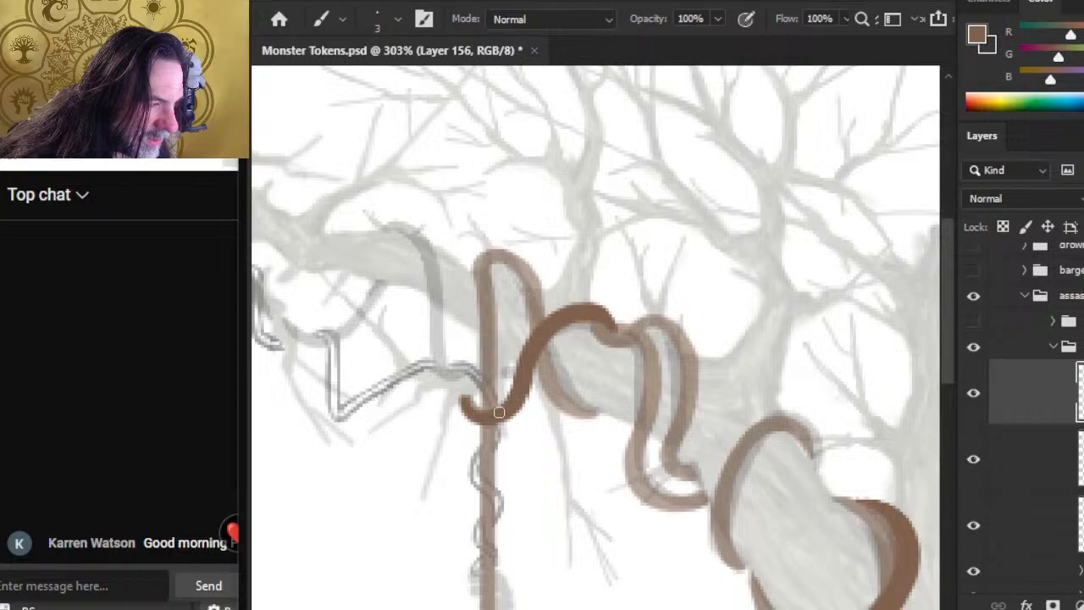
key("e")
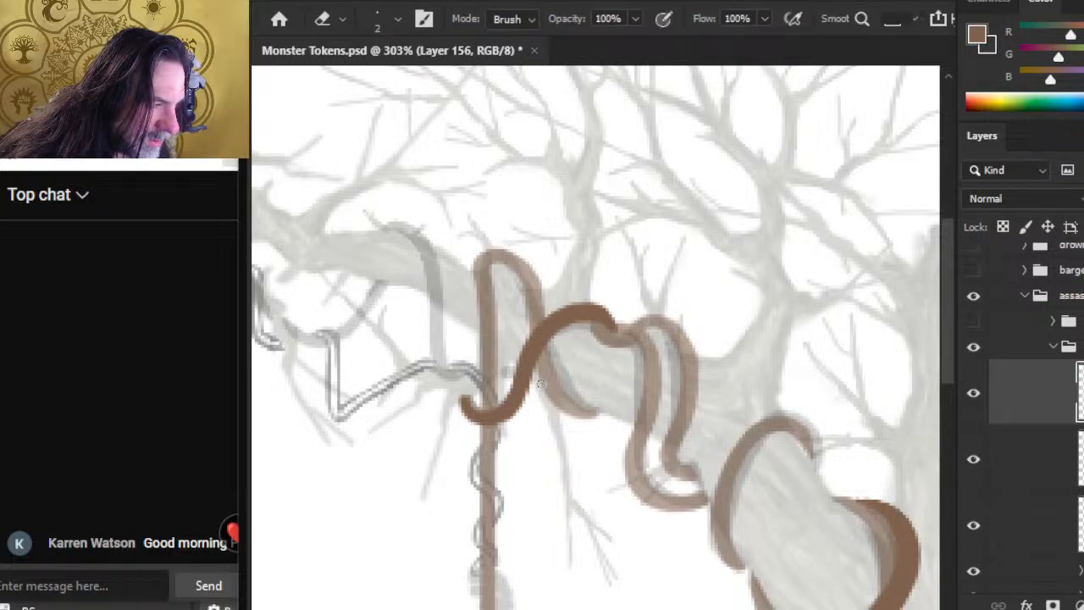
key("b")
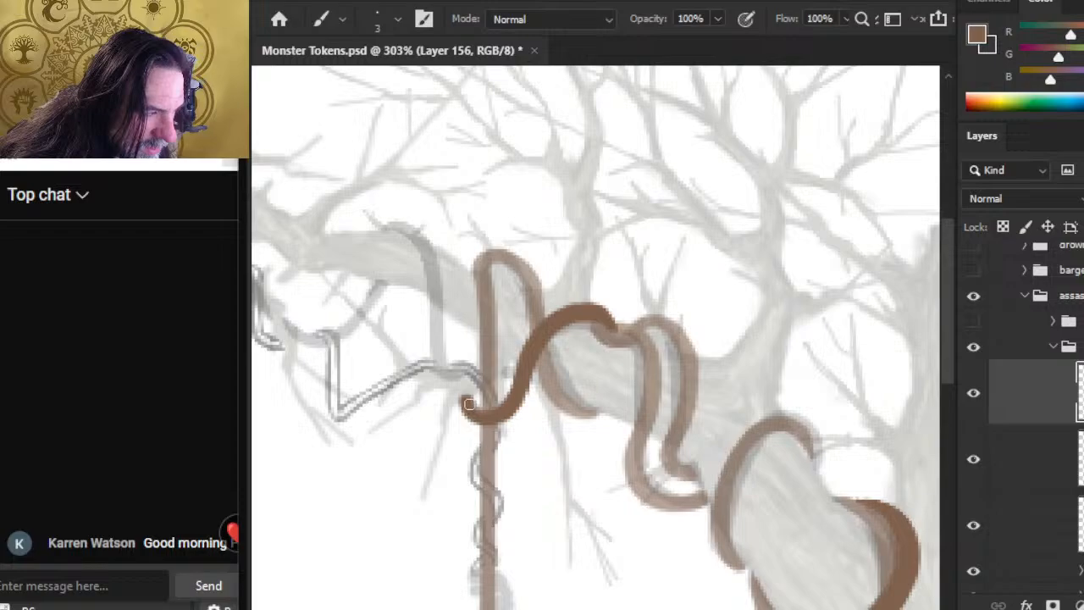
key("e")
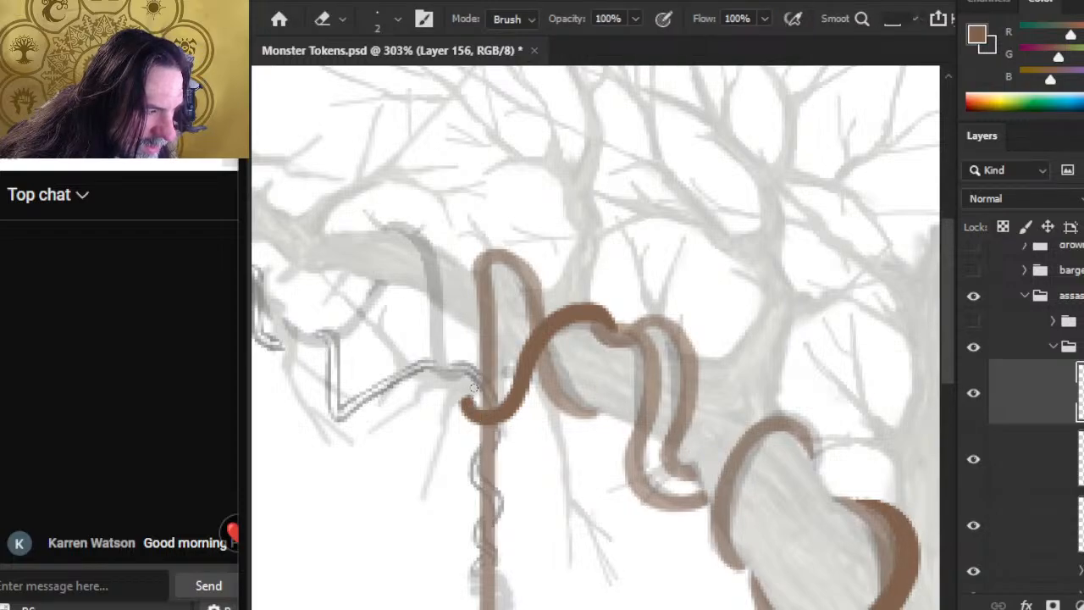
key("b")
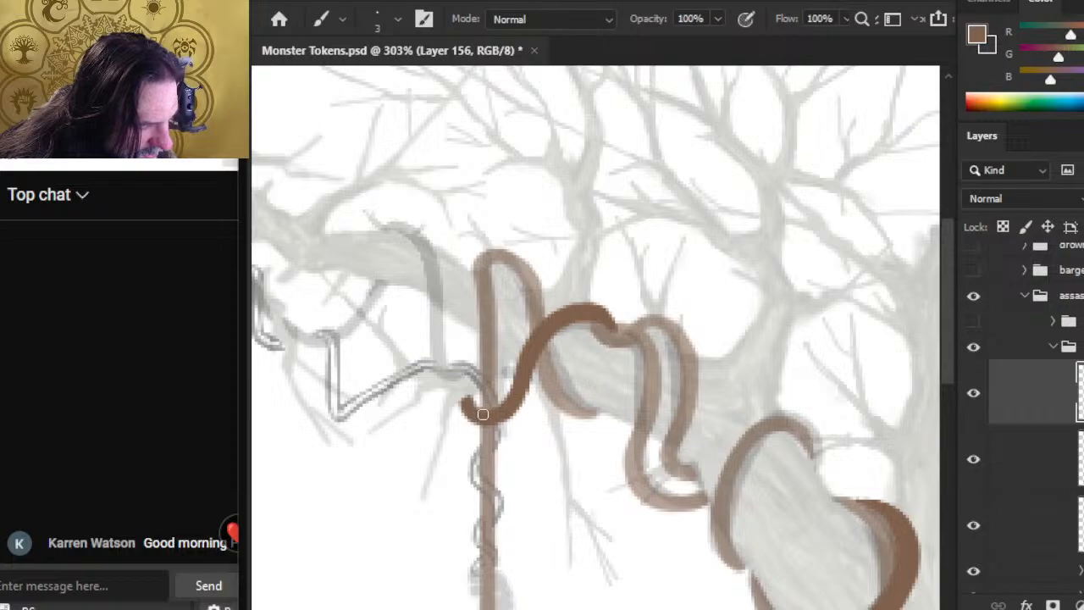
left_click_drag(492, 414, 530, 374)
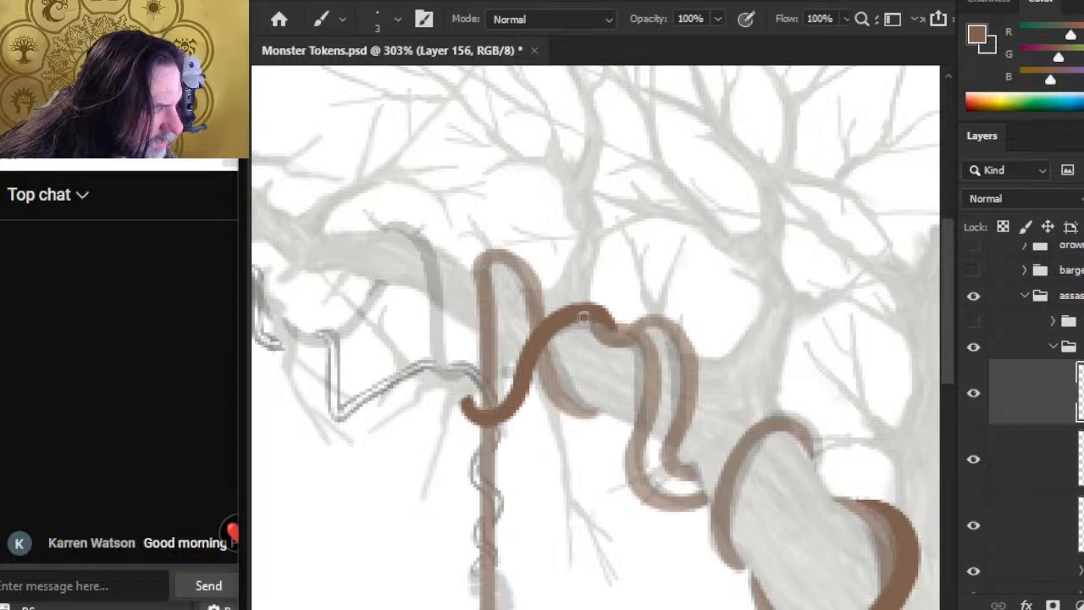
key("e")
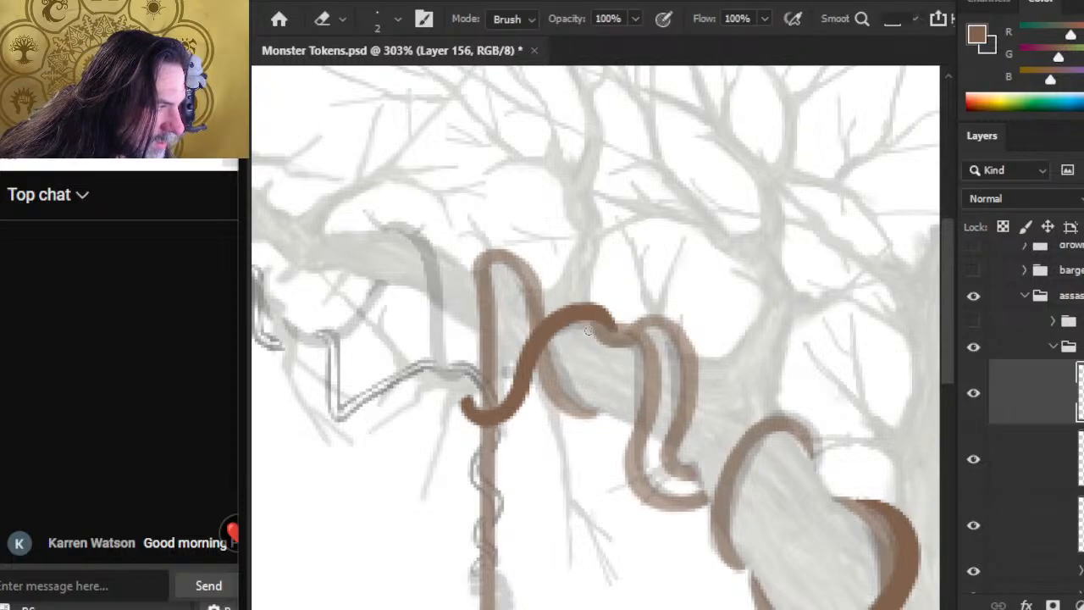
left_click_drag(586, 327, 619, 337)
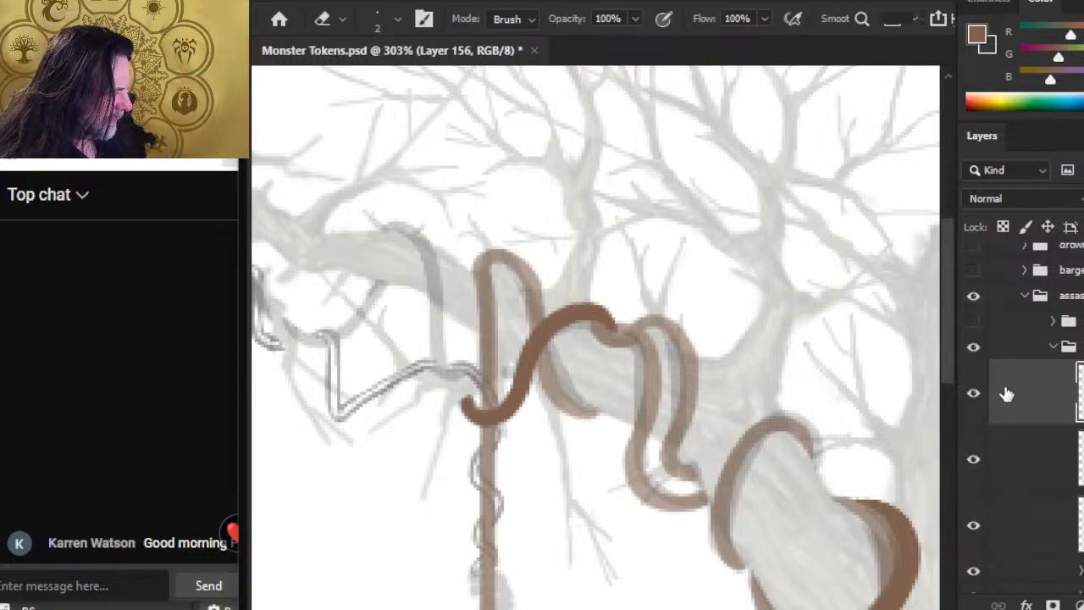
left_click(961, 404)
left_click(968, 404)
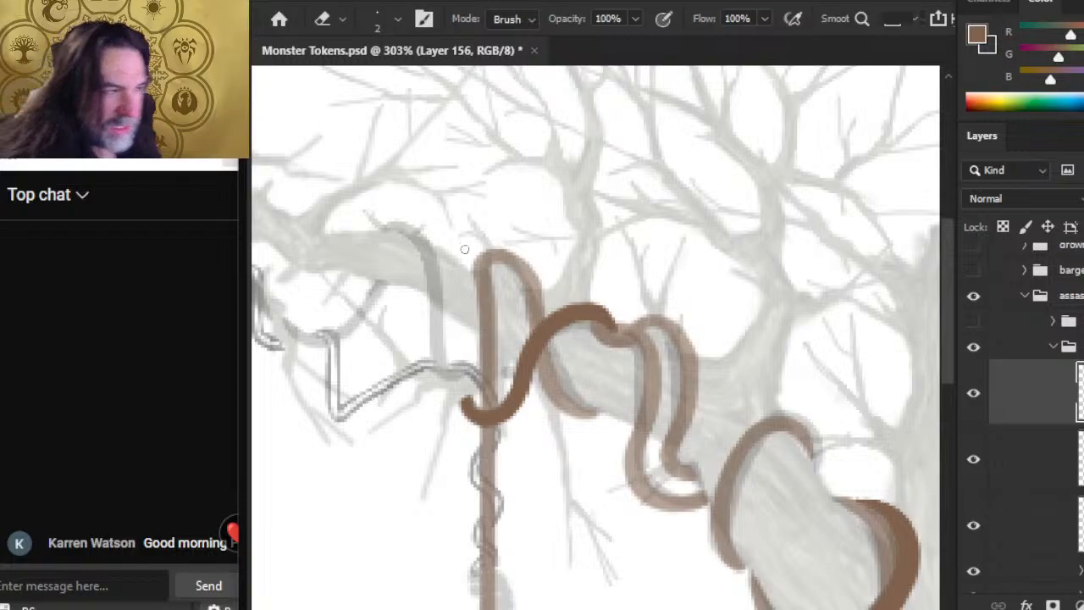
Step: Start the next sketched strand with a short curved brown stroke over the branch, and toggle the three vine layers to compare them
key("b")
mouse_move(389, 229)
left_mouse_down()
mouse_move(417, 237)
mouse_move(387, 227)
mouse_move(428, 254)
mouse_move(434, 273)
mouse_move(423, 251)
left_mouse_up()
left_click(978, 400)
left_click(981, 411)
left_click(974, 462)
left_click(974, 461)
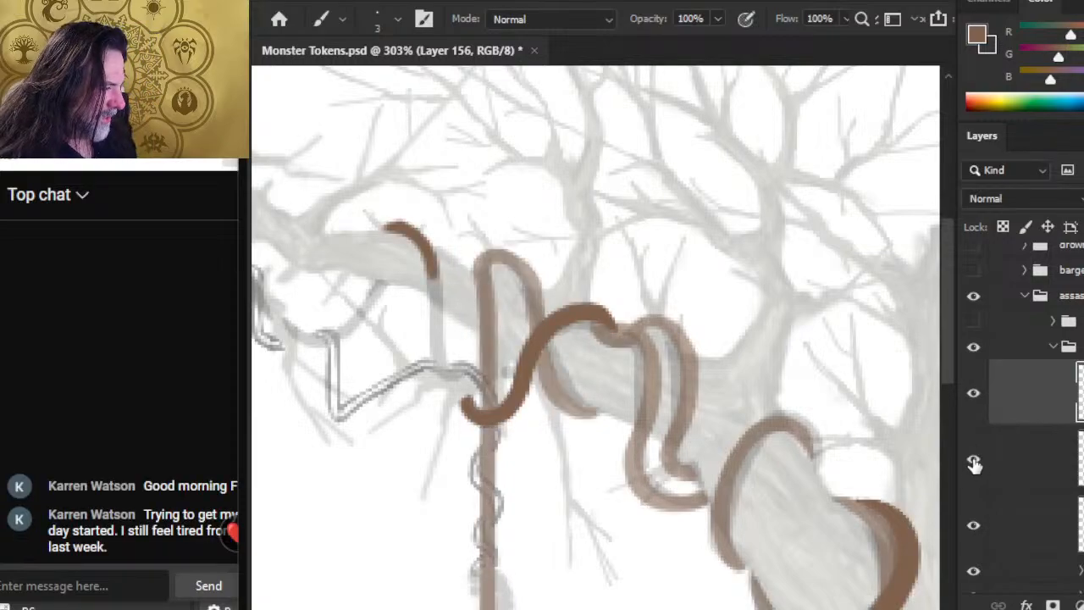
left_click(970, 527)
left_click(973, 525)
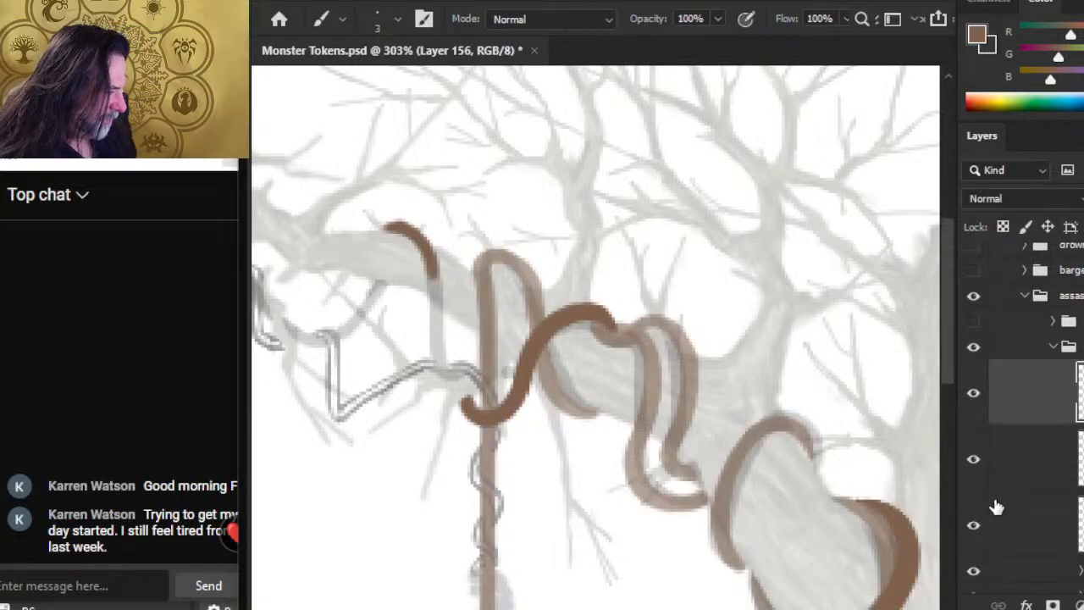
Step: Extend the new strand straight down from the branch to the thin sketched vine, and even out its thickness
left_click_drag(430, 266, 434, 296)
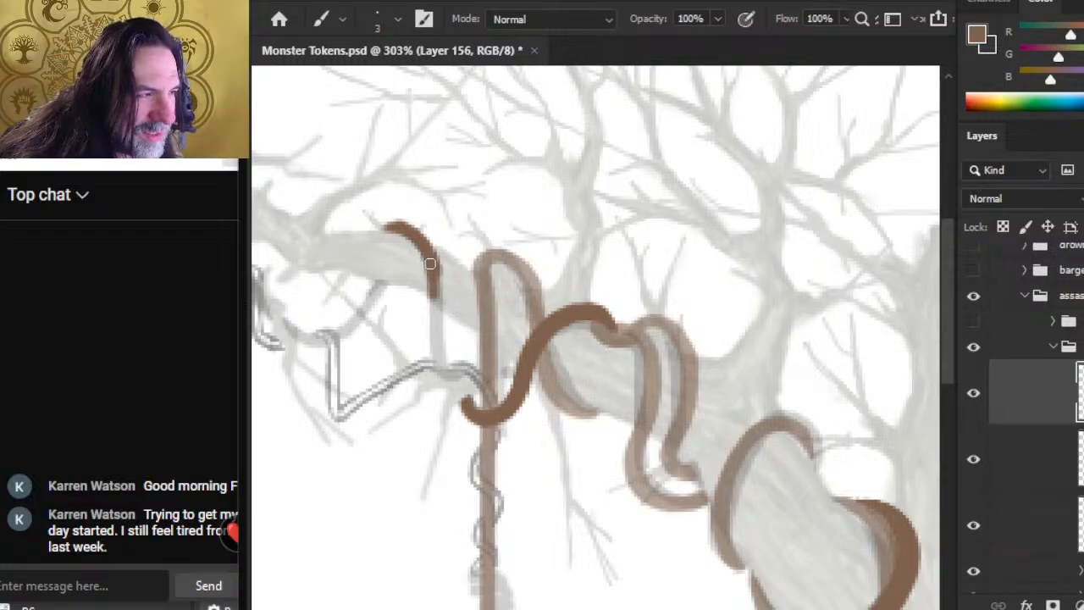
left_click_drag(434, 283, 433, 311)
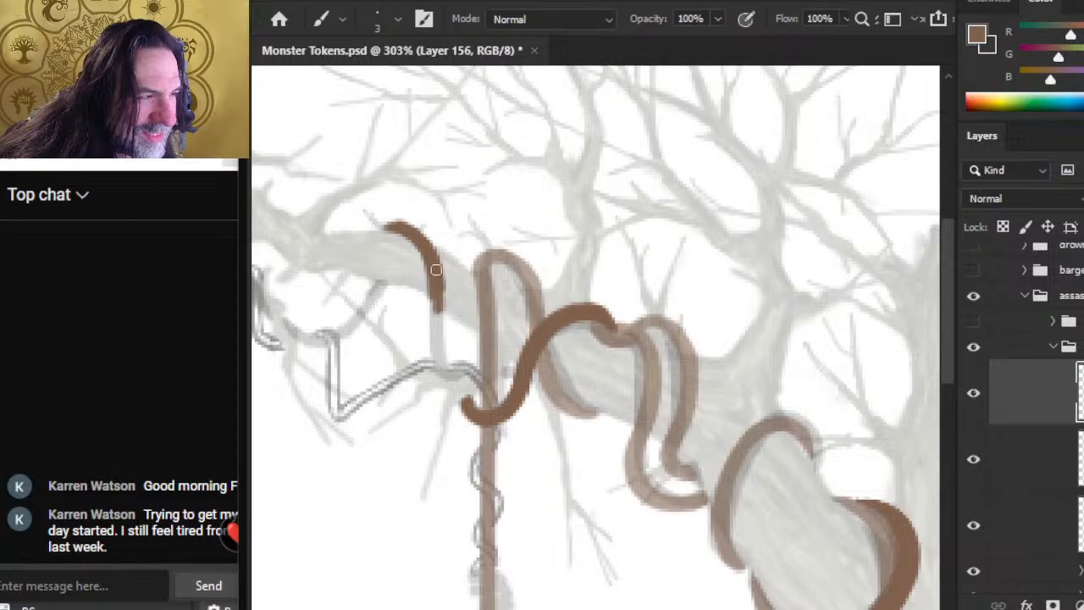
left_click_drag(432, 272, 437, 341)
left_click_drag(435, 280, 435, 356)
left_click_drag(433, 303, 434, 360)
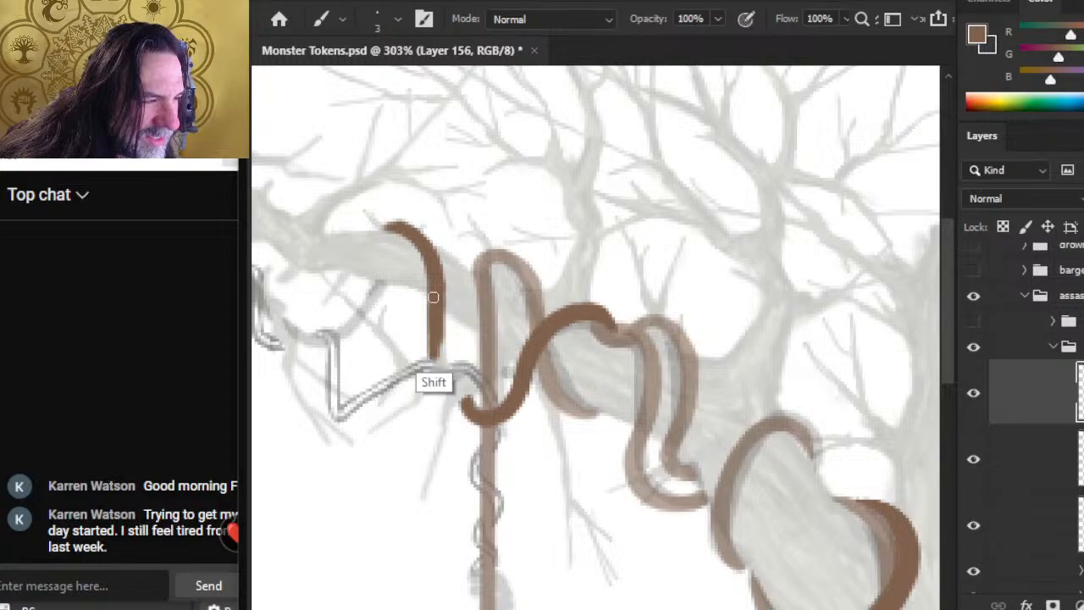
left_click_drag(432, 299, 434, 364)
left_click_drag(439, 319, 438, 363)
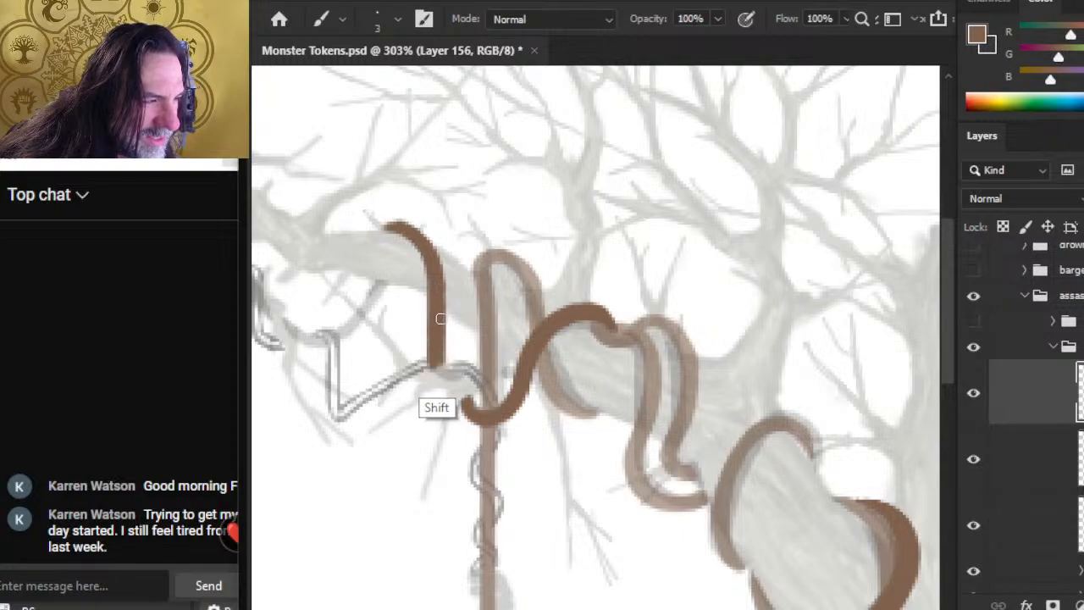
Step: Try a small brown dab just beyond the tip where the new strand starts over the branch
key("e")
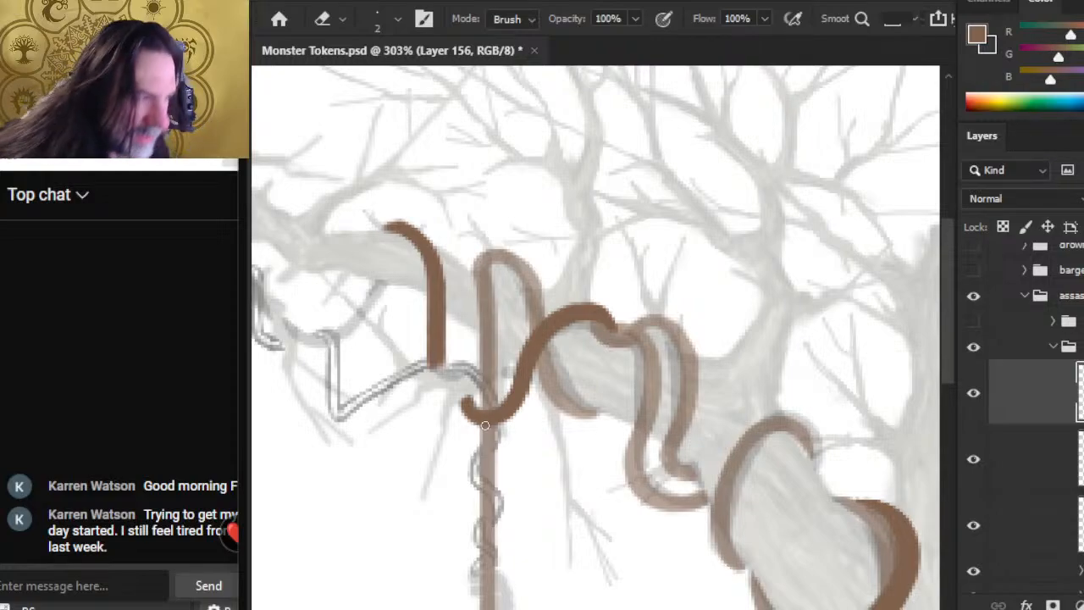
key("z")
left_click_drag(411, 347, 418, 252)
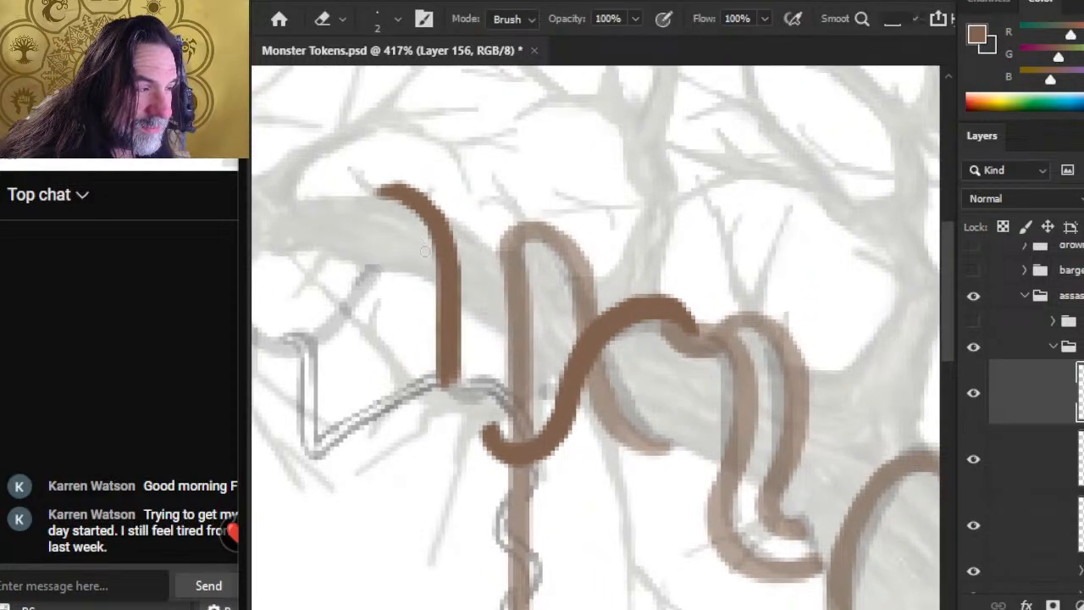
key("b")
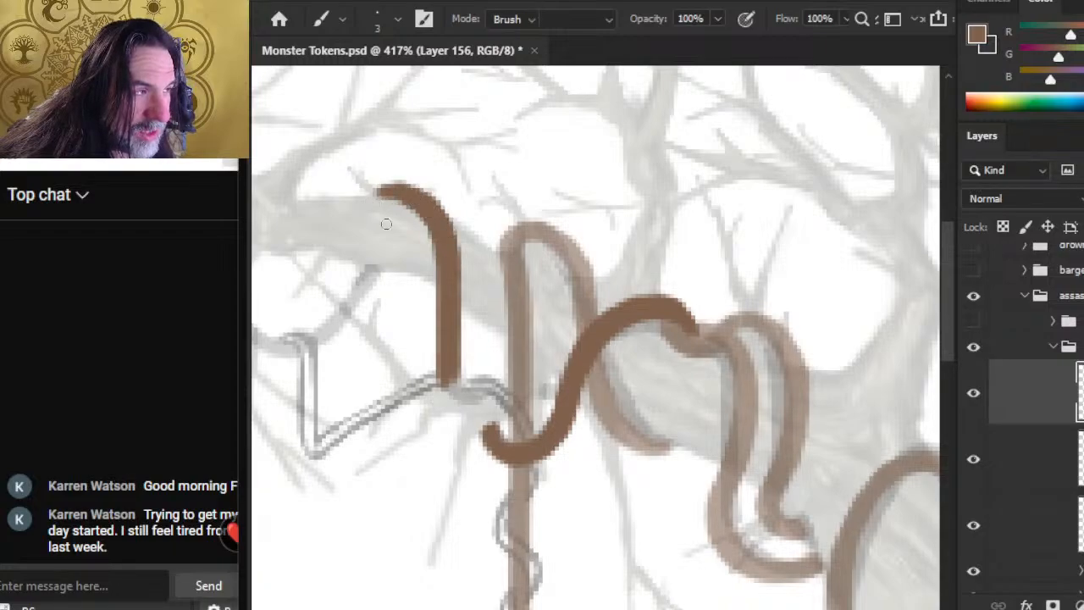
key("e")
key("b")
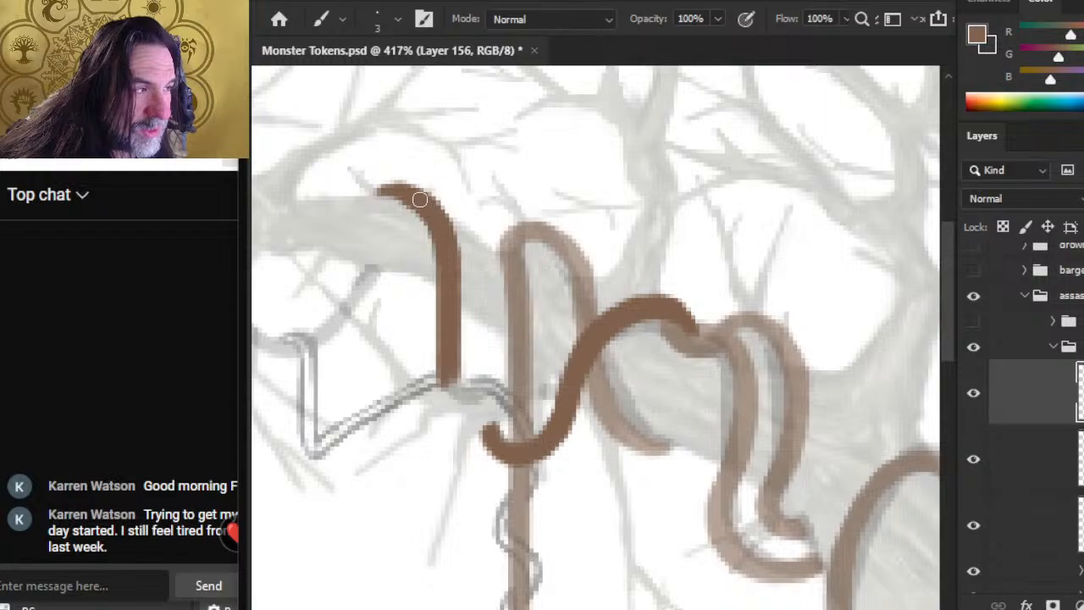
key("e")
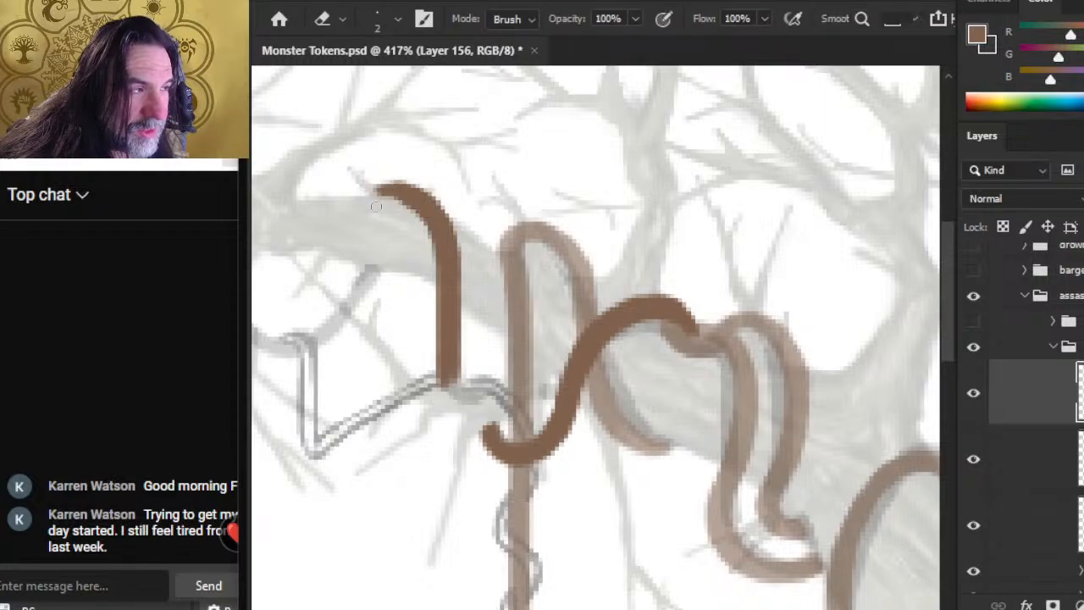
key("b")
left_click_drag(362, 204, 363, 194)
key("e")
key("b")
key("e")
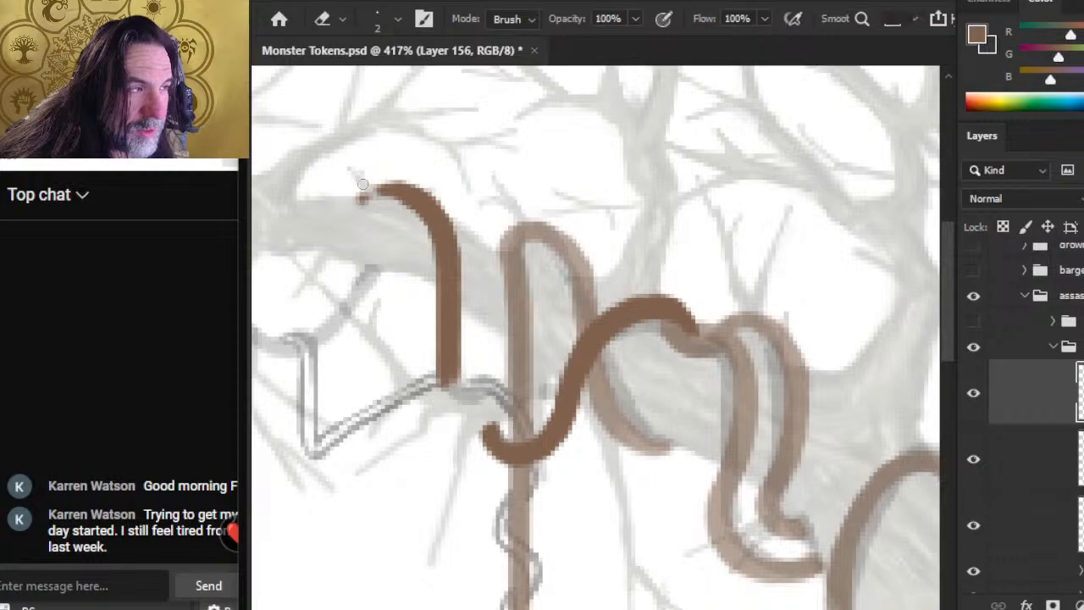
Step: Thicken and round off the new strand's starting tip over the branch, and erase the stray dab beside it
key("b")
left_click_drag(389, 189, 370, 188)
key("e")
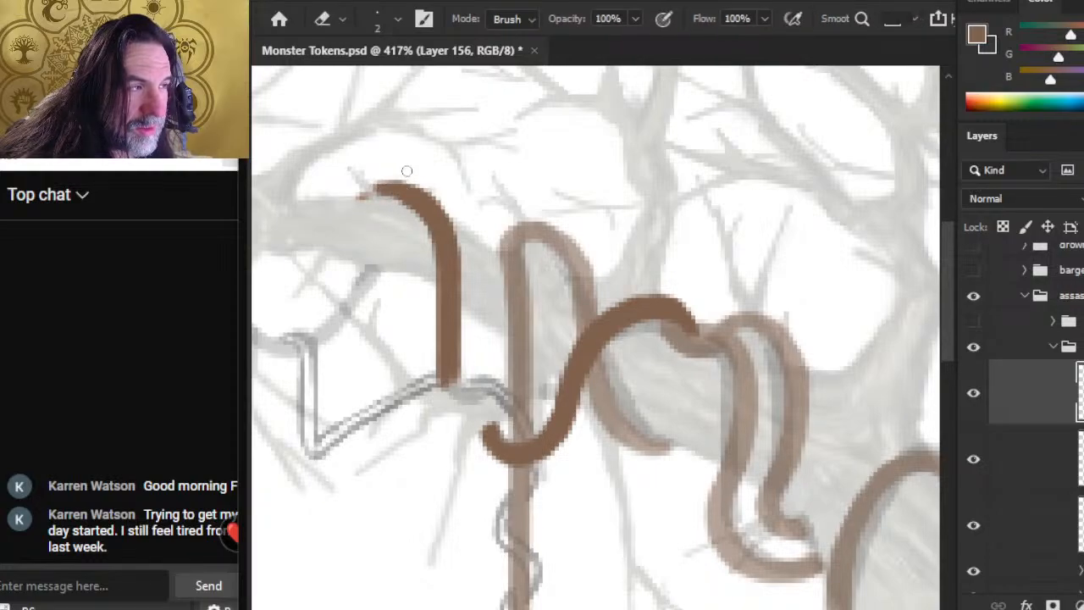
key("b")
left_click_drag(415, 182, 369, 189)
key("e")
key("b")
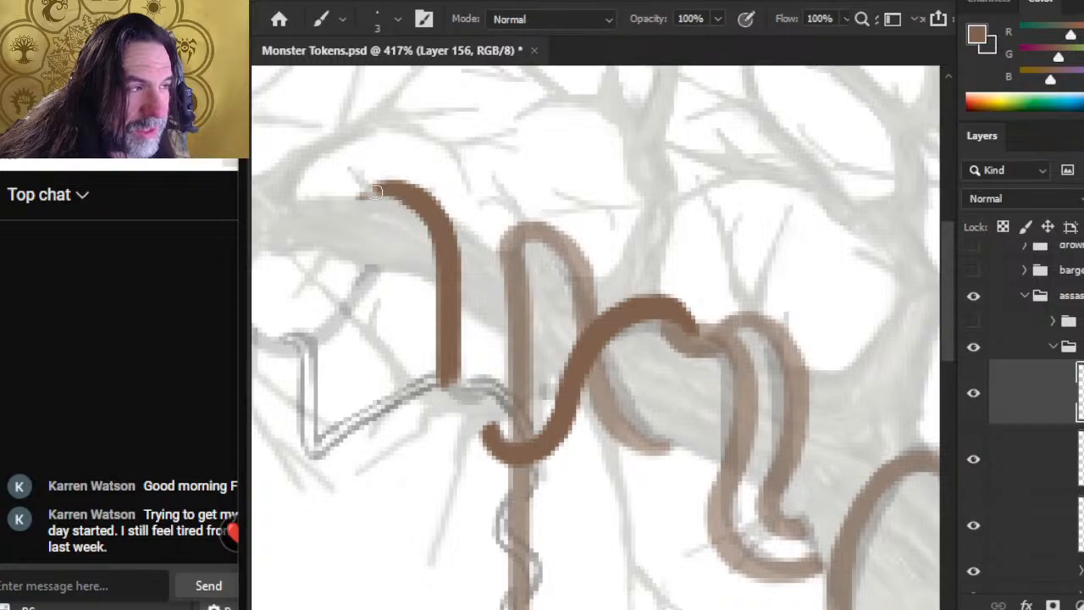
mouse_move(381, 188)
left_mouse_down()
mouse_move(371, 188)
mouse_move(406, 167)
mouse_move(377, 186)
left_mouse_up()
key("e")
key("b")
key("e")
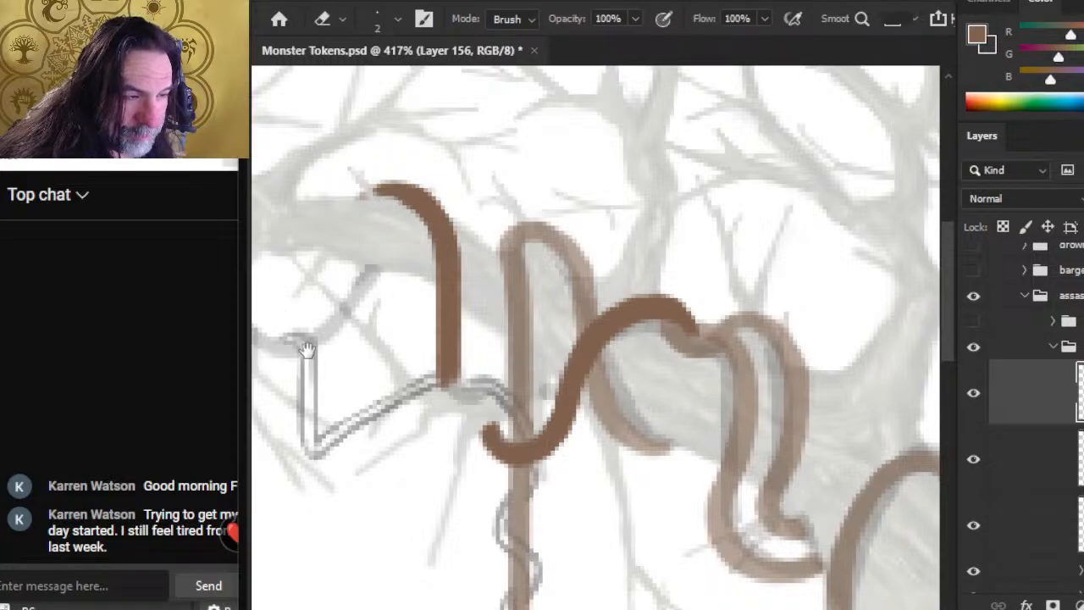
Step: Paint a U-shaped strand sagging below the branch along the sketch, and trim its edges to an even thickness
left_click_drag(309, 351, 481, 356)
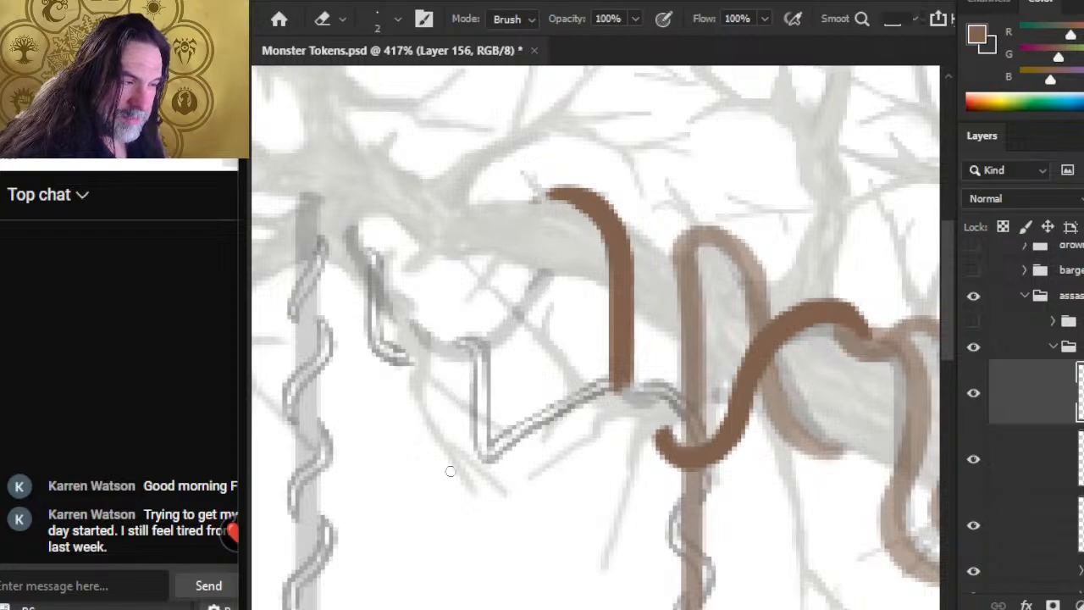
key("b")
mouse_move(437, 344)
left_mouse_down()
mouse_move(418, 329)
mouse_move(462, 355)
mouse_move(440, 345)
mouse_move(471, 356)
mouse_move(452, 353)
mouse_move(497, 338)
mouse_move(461, 358)
mouse_move(492, 350)
mouse_move(487, 342)
mouse_move(544, 278)
left_mouse_up()
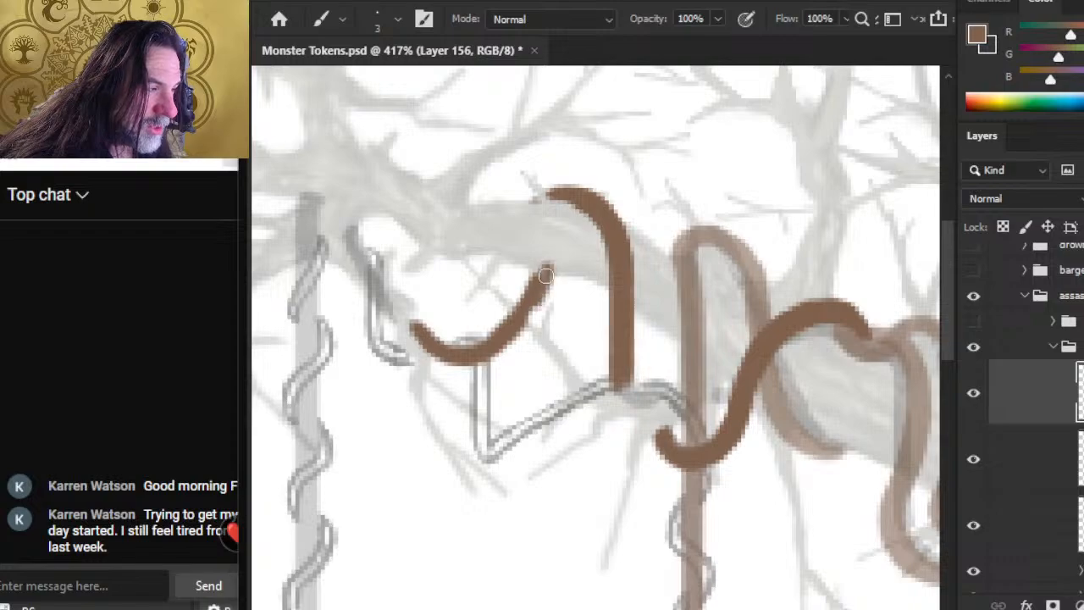
key("e")
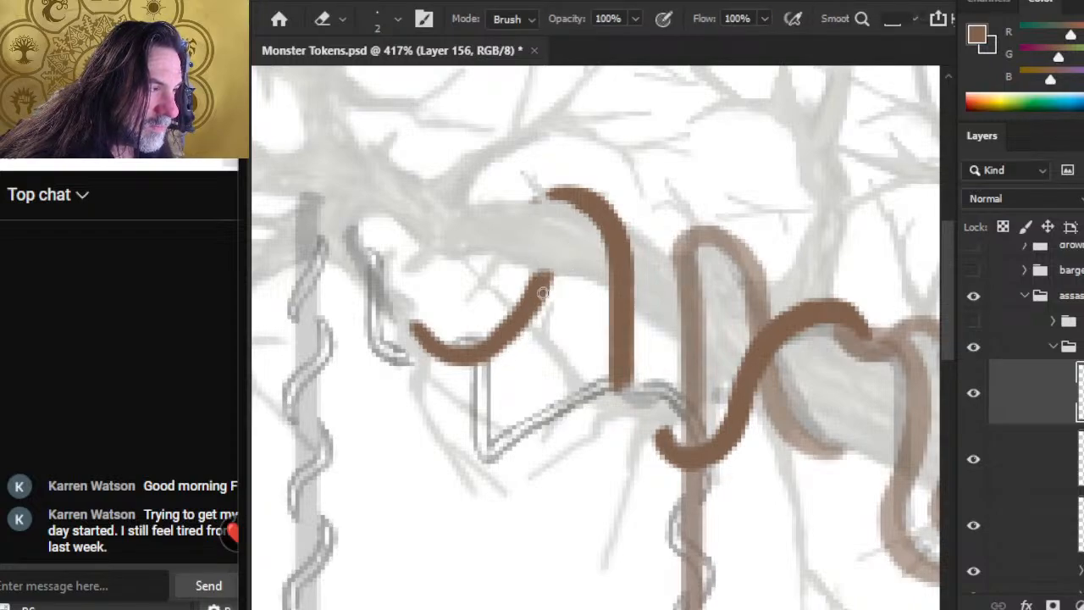
key("b")
key("e")
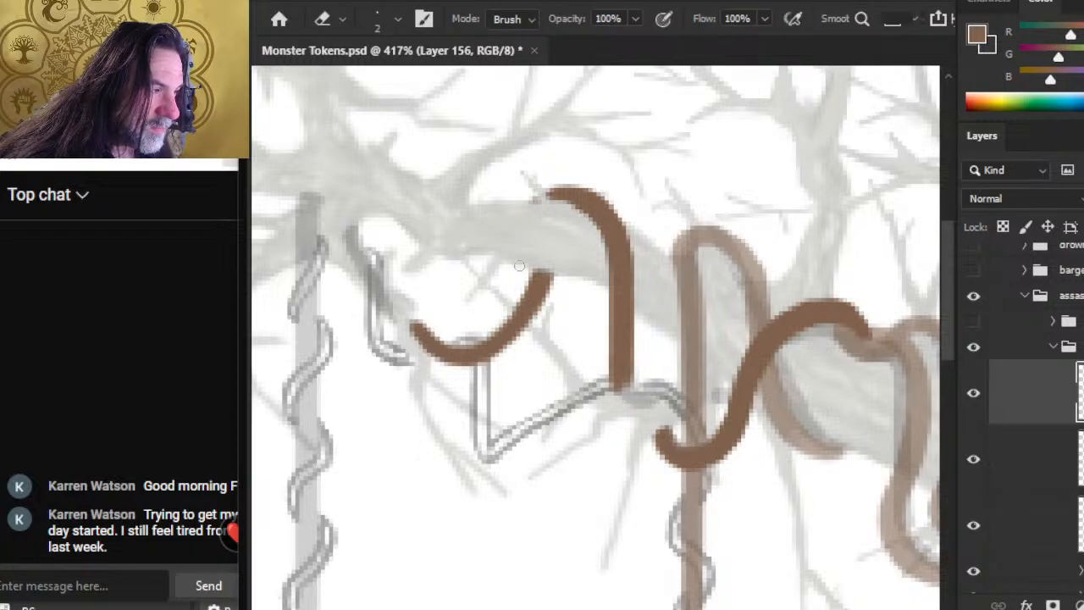
left_click_drag(519, 266, 493, 322)
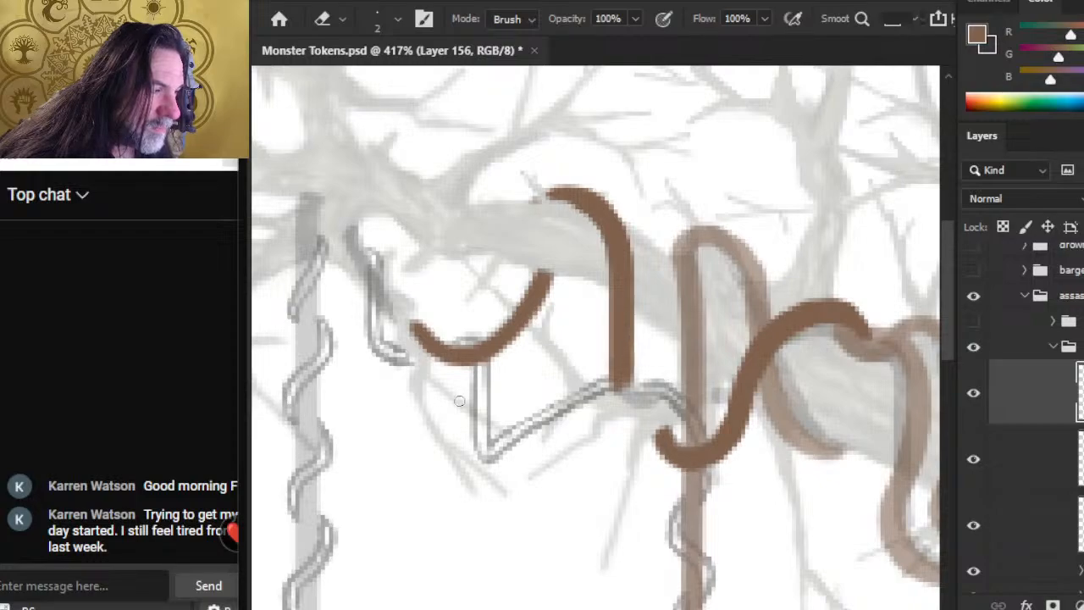
Step: Bend the sagging strand's upper end more steeply into the branch's underside, erasing the part that crosses over the branch
key("b")
mouse_move(535, 222)
left_mouse_down()
mouse_move(524, 292)
mouse_move(531, 271)
mouse_move(539, 308)
left_mouse_up()
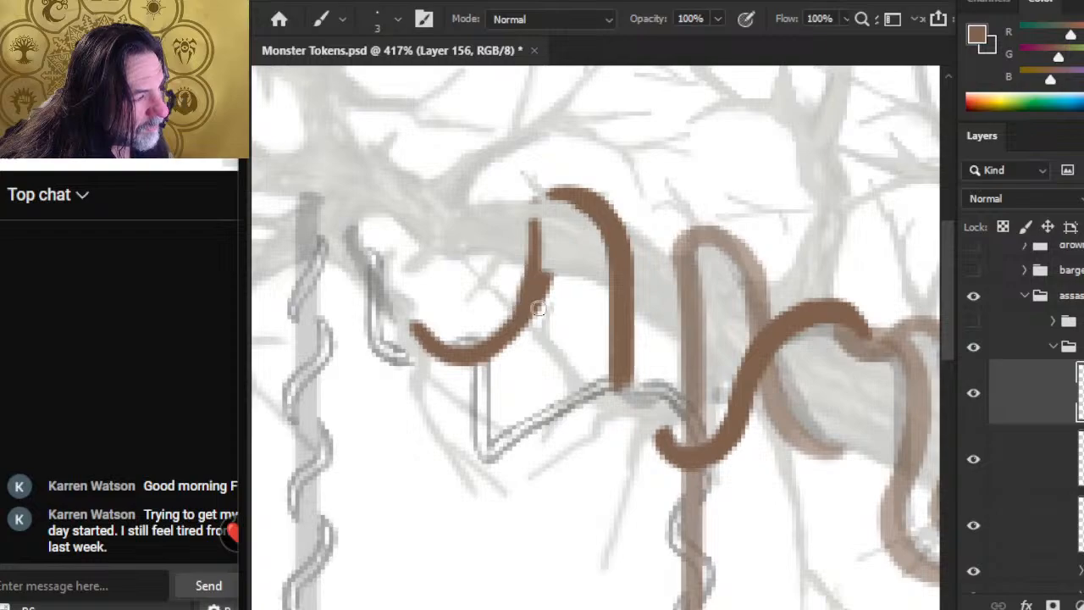
key("e")
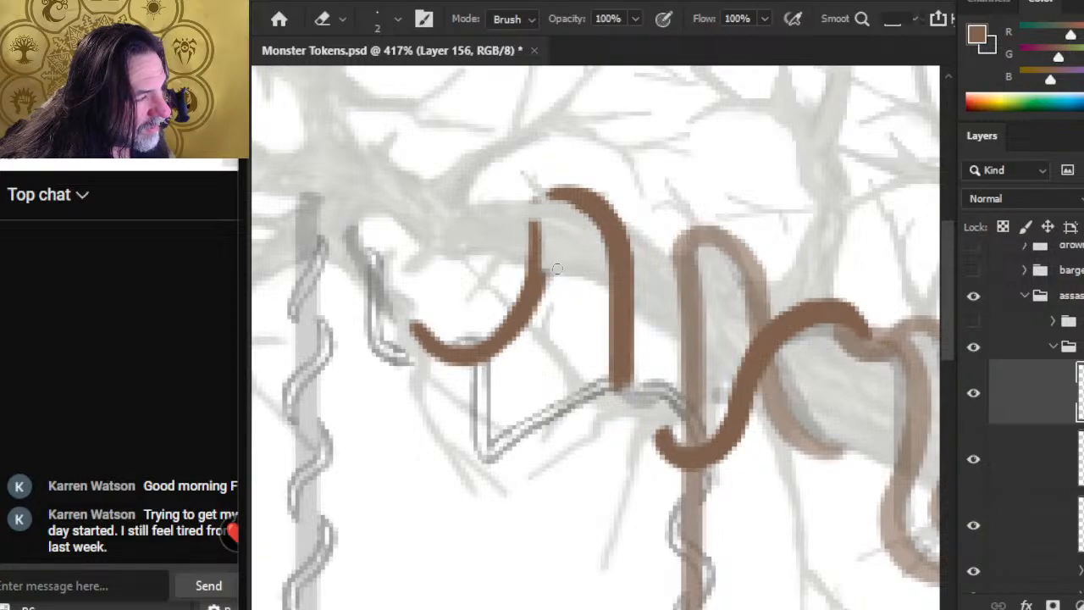
left_click_drag(536, 227, 535, 263)
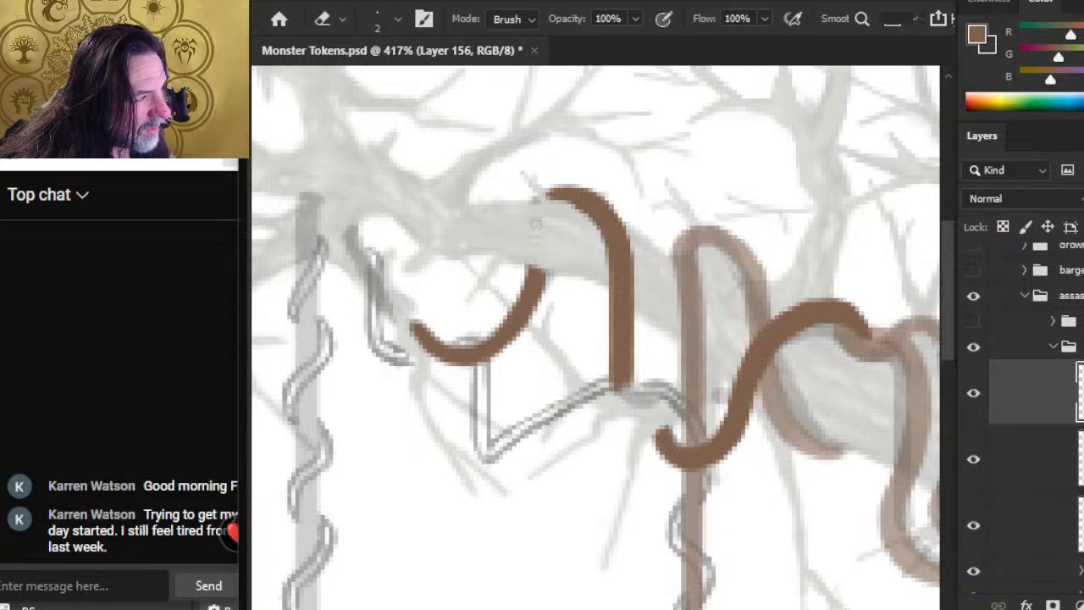
key("b")
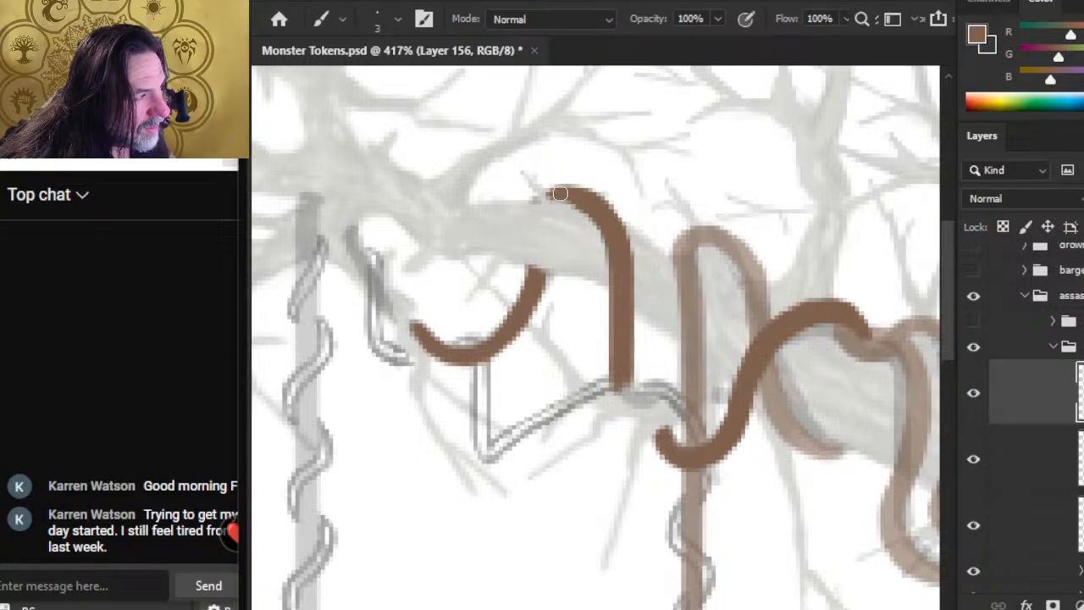
key("e")
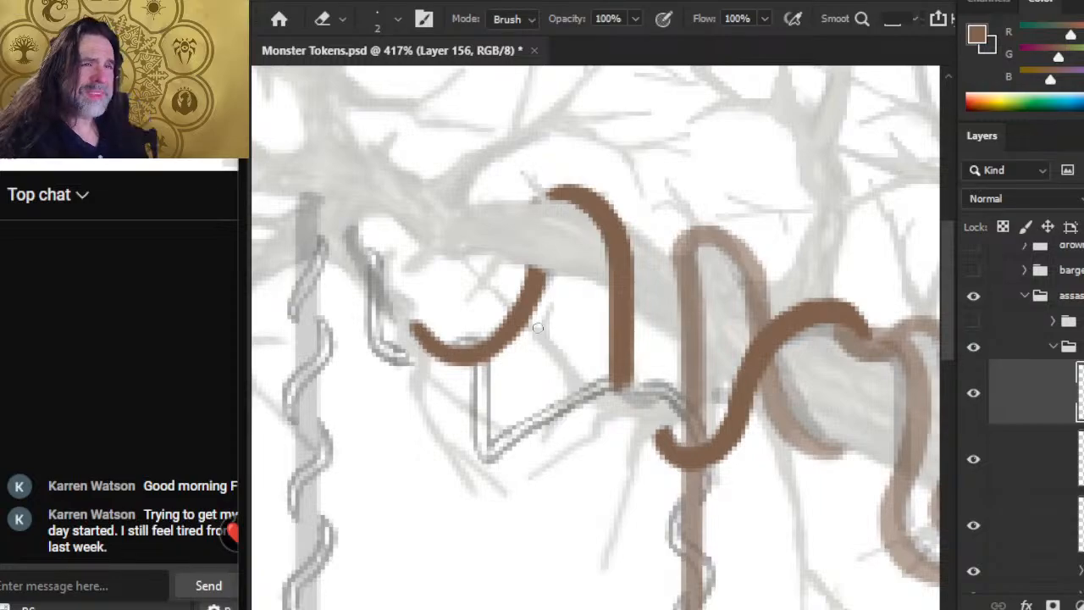
left_click_drag(508, 383, 565, 409)
key("b")
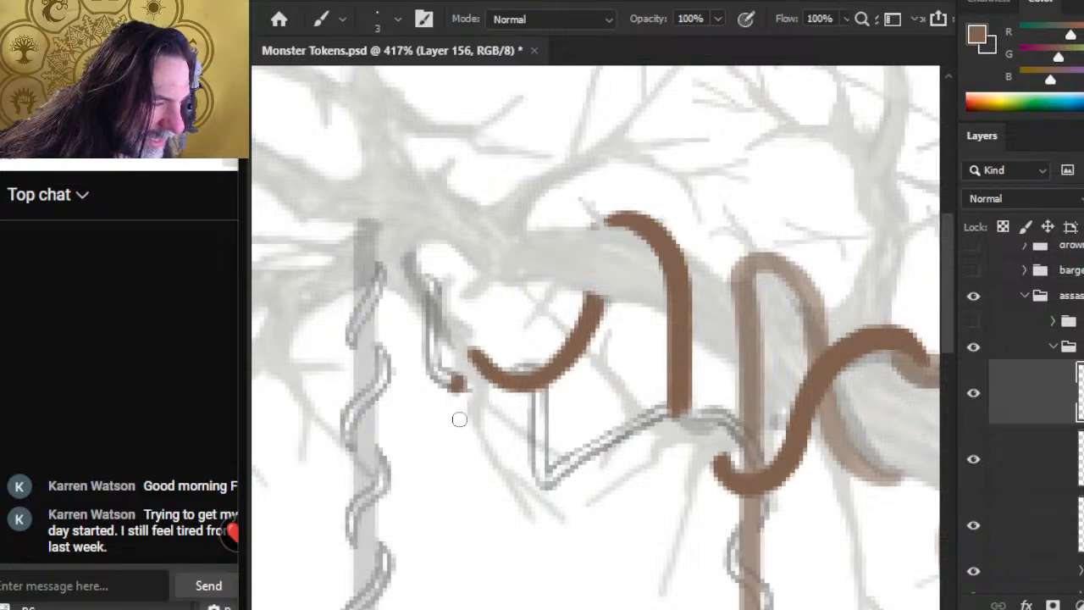
key("e")
Step: Paint a short curved strand from the fork of the branch down toward the sagging strand's open end
key("b")
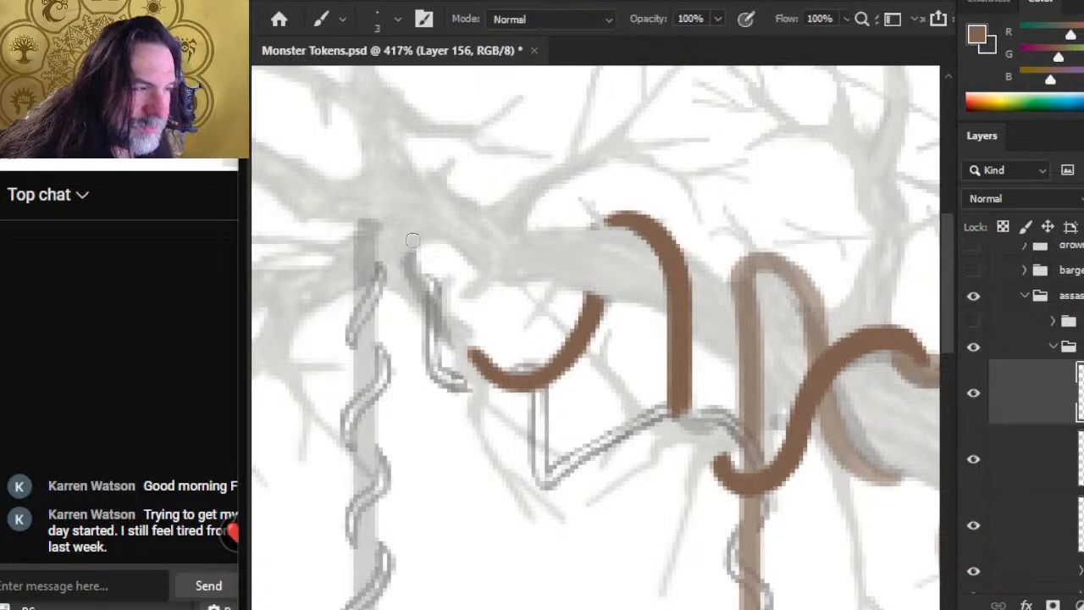
mouse_move(412, 257)
left_mouse_down()
mouse_move(413, 304)
mouse_move(410, 269)
mouse_move(422, 325)
mouse_move(413, 300)
mouse_move(417, 314)
mouse_move(435, 342)
mouse_move(419, 323)
mouse_move(476, 359)
left_mouse_up()
key("e")
key("b")
left_click_drag(416, 253, 411, 266)
key("e")
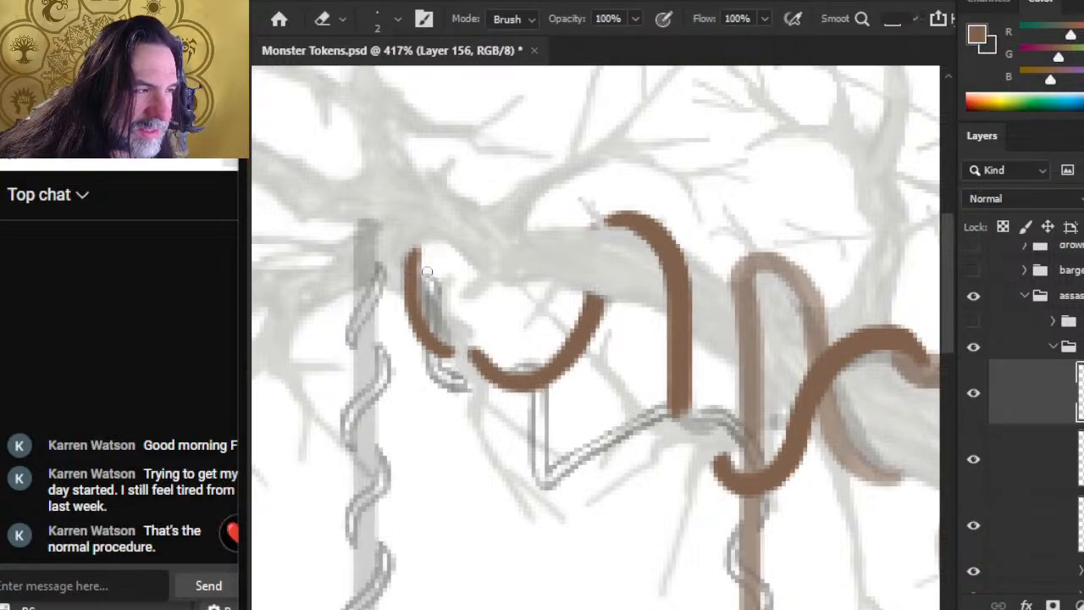
Step: Reshape the lower bend of the short curved strand and extend its upper tip slightly onto the branch
key("b")
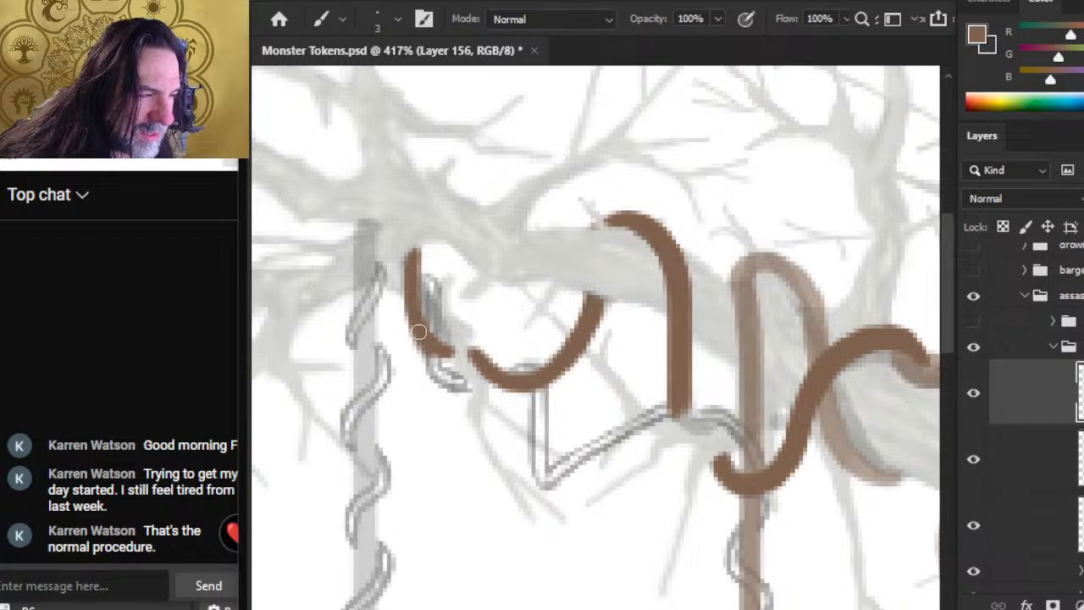
key("e")
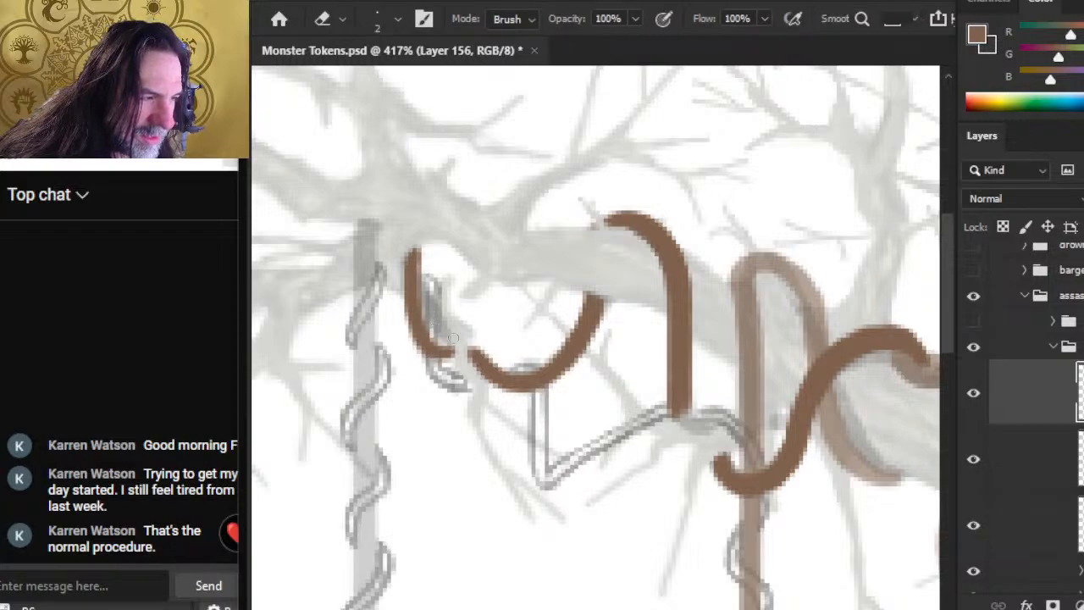
key("b")
mouse_move(415, 315)
left_mouse_down()
mouse_move(422, 342)
mouse_move(458, 348)
left_mouse_up()
key("e")
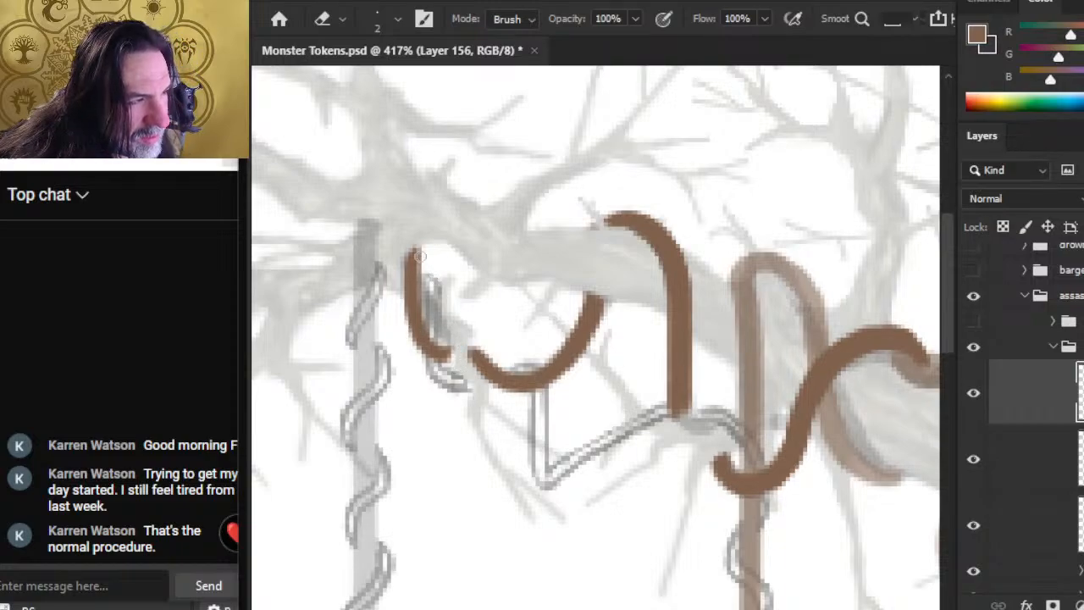
key("b")
left_click_drag(411, 262, 416, 247)
key("e")
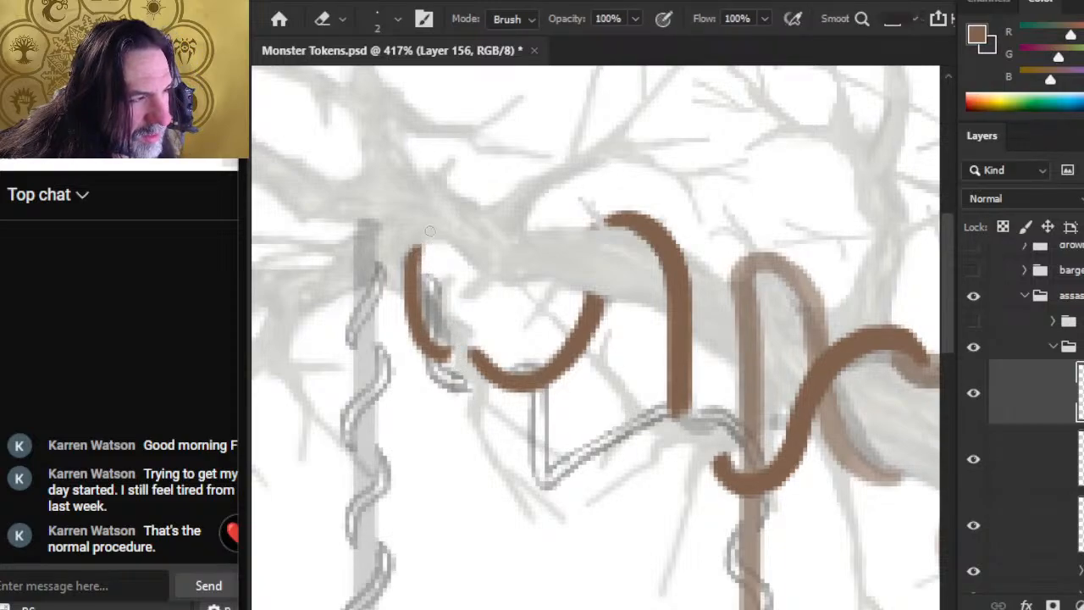
key("z")
left_click_drag(482, 279, 446, 302)
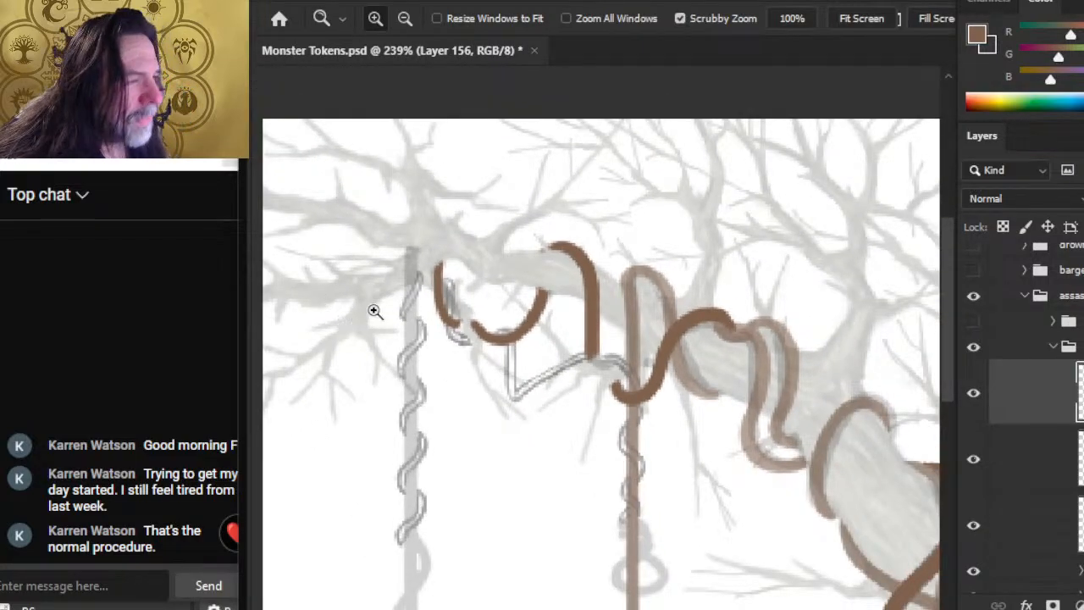
left_click_drag(424, 237, 431, 247)
key("b")
left_click_drag(406, 211, 400, 246)
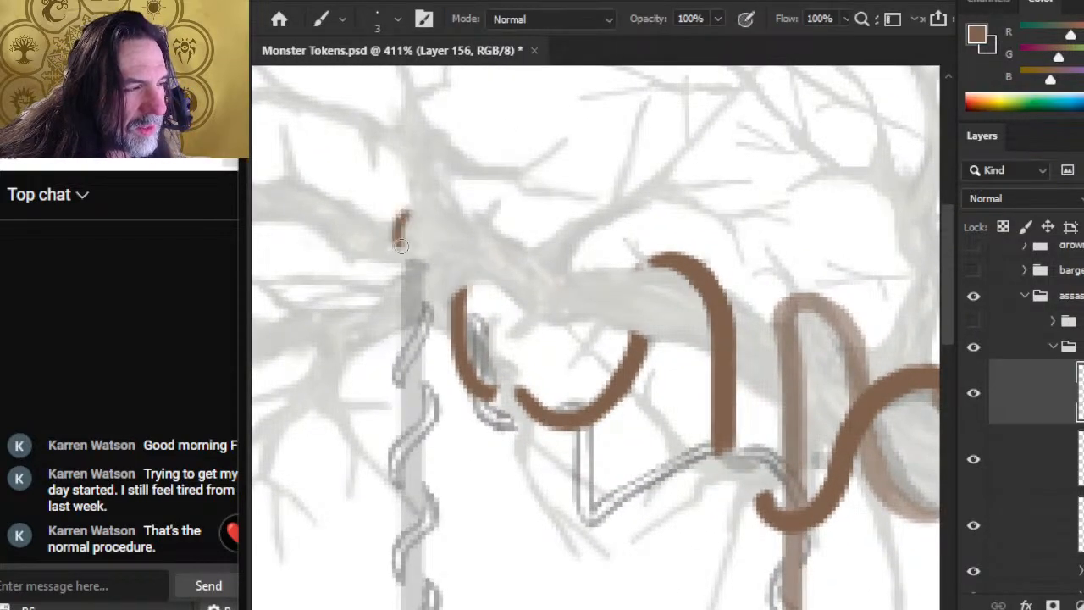
key("w")
key("l")
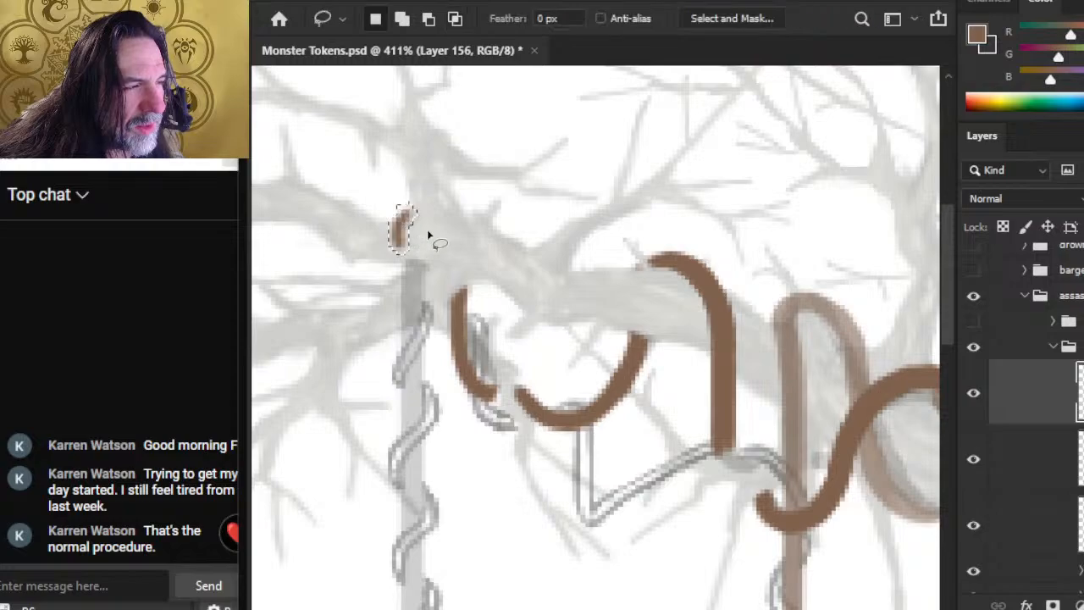
key("e")
key("ctrl+z")
Step: Start the outermost hanging vine with a straight brown stroke down from the branch, and tidy its upper end
key("b")
mouse_move(412, 270)
left_mouse_down()
mouse_move(412, 319)
mouse_move(411, 283)
left_mouse_up()
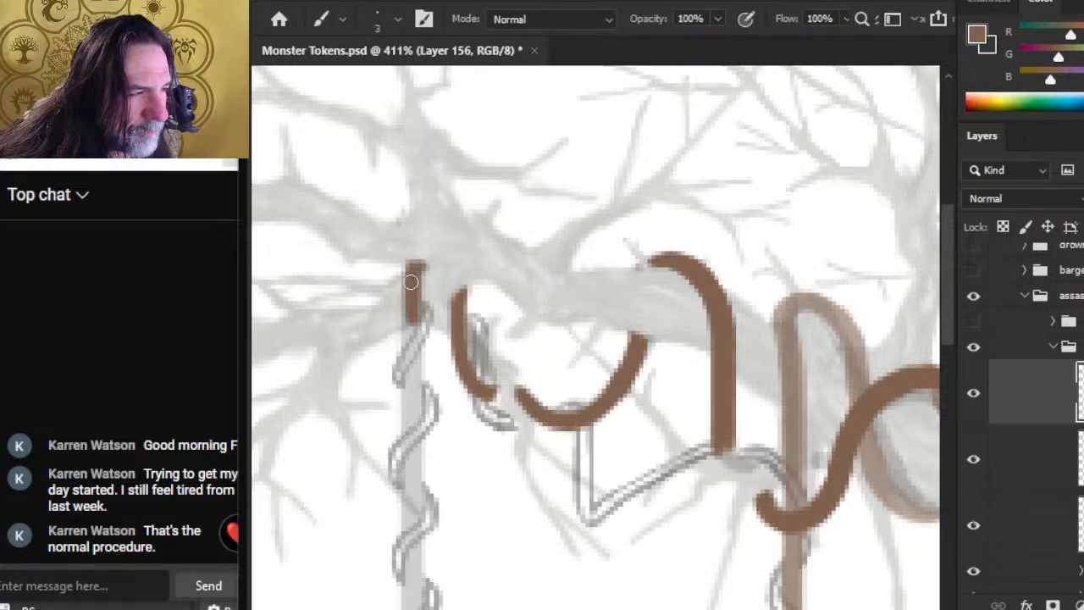
key("e")
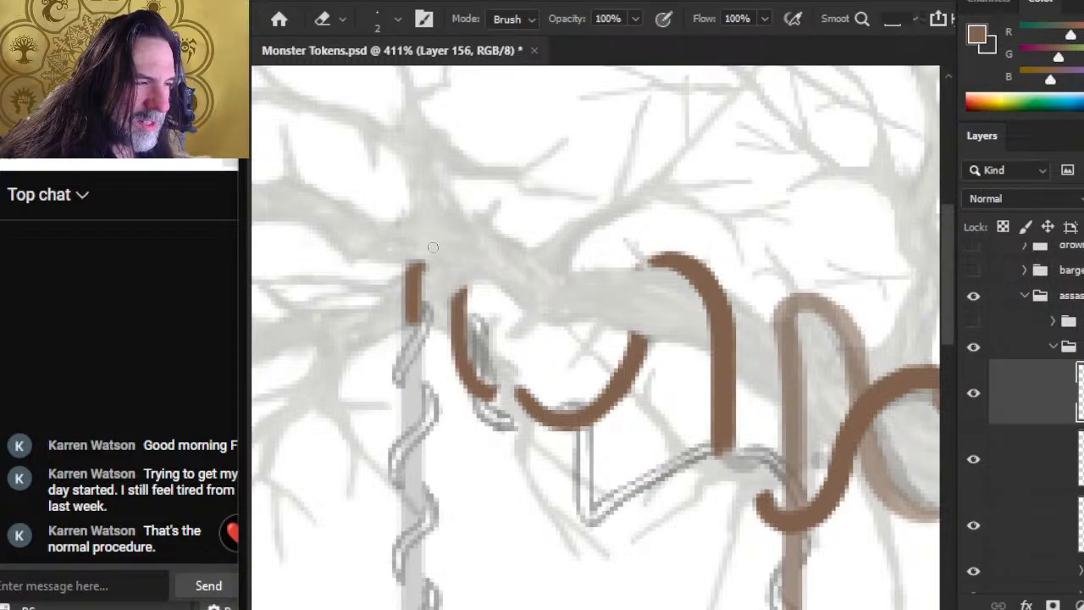
key("b")
left_click_drag(414, 275, 412, 369)
Step: Enlarge the brush to 4 and paint the outermost vine straight down past its sketched coils to the root tangle
key("]")
left_click_drag(411, 313, 410, 410)
left_click_drag(409, 303, 408, 284)
left_click_drag(410, 328, 411, 608)
scroll(410, 328, "down", 5)
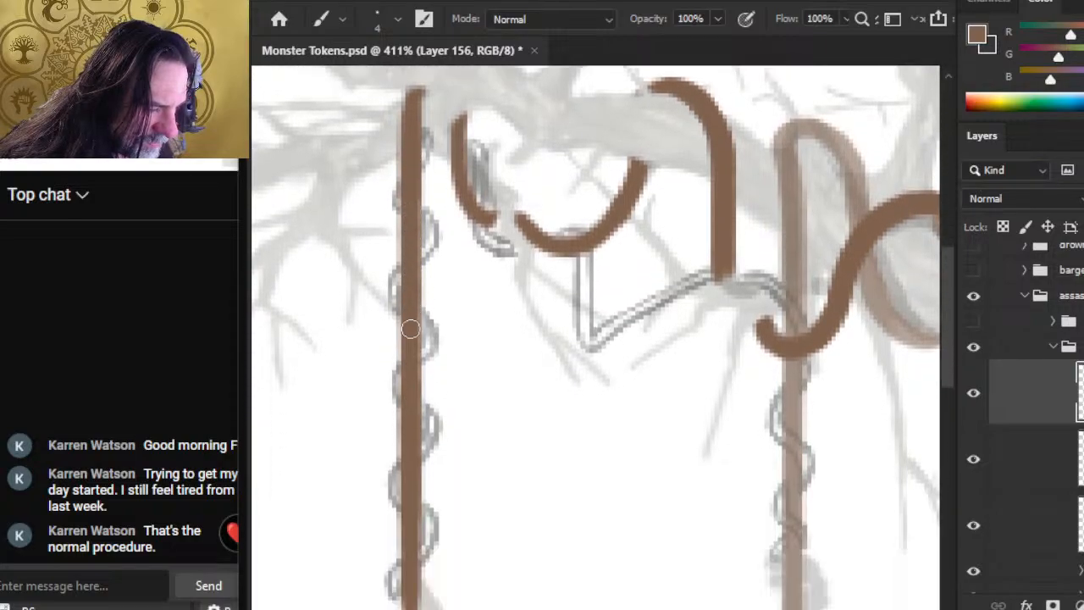
scroll(410, 329, "down", 1)
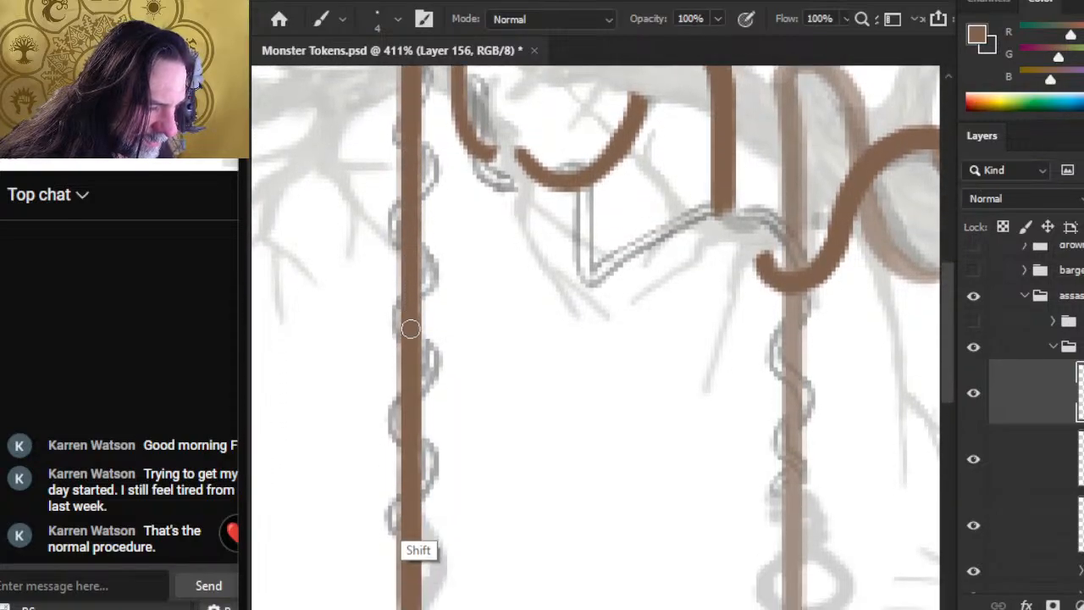
scroll(410, 329, "down", 5)
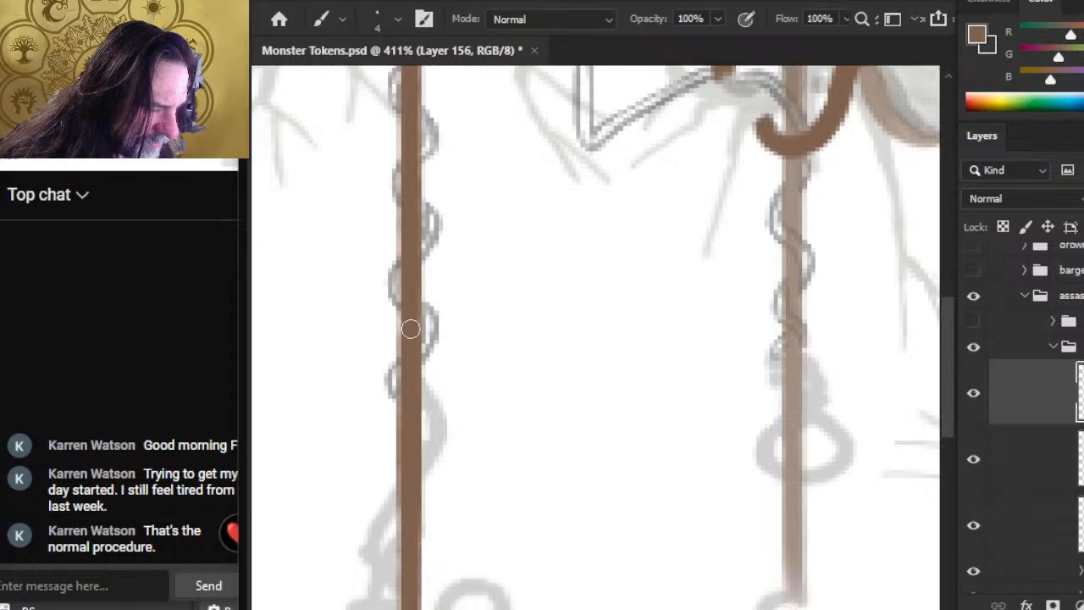
scroll(410, 328, "down", 5)
Step: Erase the excess lower end of the outermost vine where the sketched tangle begins, and enlarge the eraser to 30
key("e")
mouse_move(395, 328)
left_mouse_down()
mouse_move(447, 328)
mouse_move(428, 339)
mouse_move(428, 585)
left_mouse_up()
key("bracketright")
key("bracketright")
key("bracketright")
key("bracketright")
key("bracketright")
key("bracketright")
key("bracketright")
key("bracketright")
key("space")
mouse_move(441, 491)
left_mouse_down()
mouse_move(462, 353)
mouse_move(460, 585)
left_mouse_up()
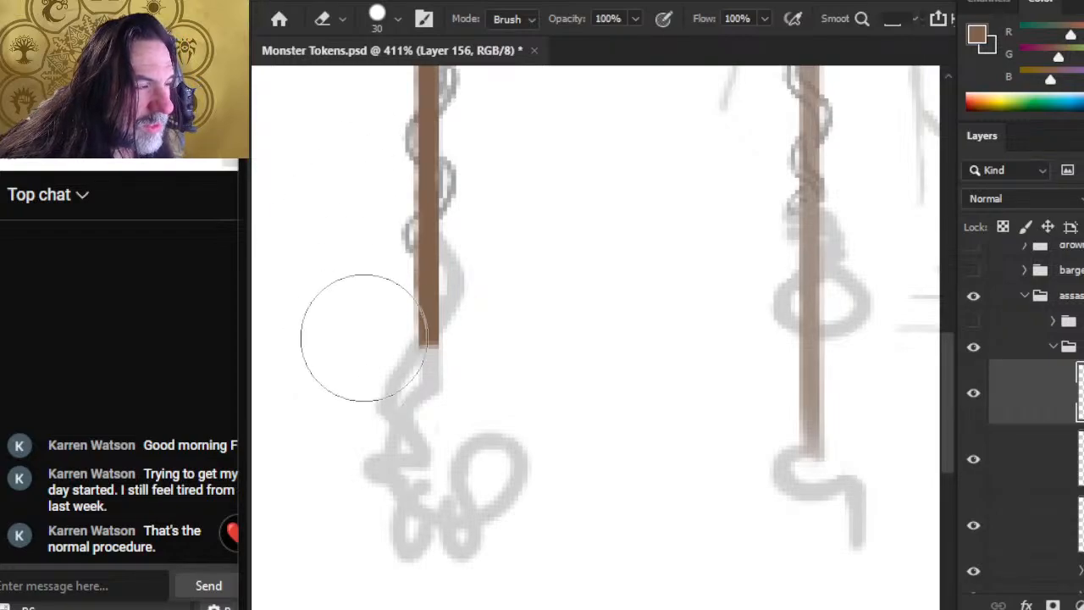
Step: Reduce the brush to size 1 and the eraser to size 2 for fine work on the outermost vine
key("ctrl+space")
left_click_drag(451, 349, 369, 337)
left_click_drag(410, 237, 394, 387)
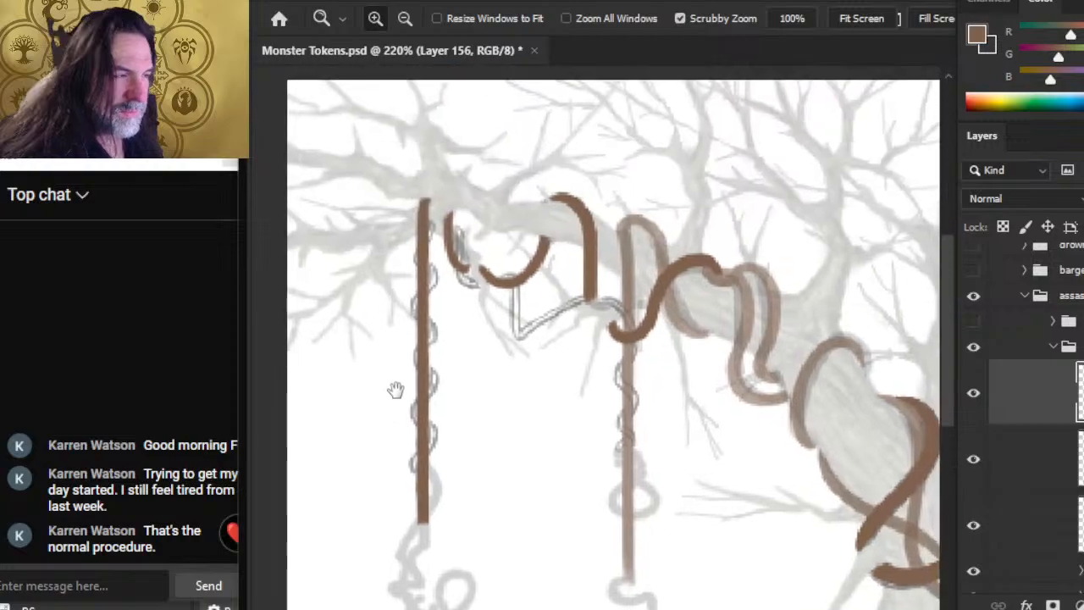
key("b")
key("bracketleft")
key("bracketleft")
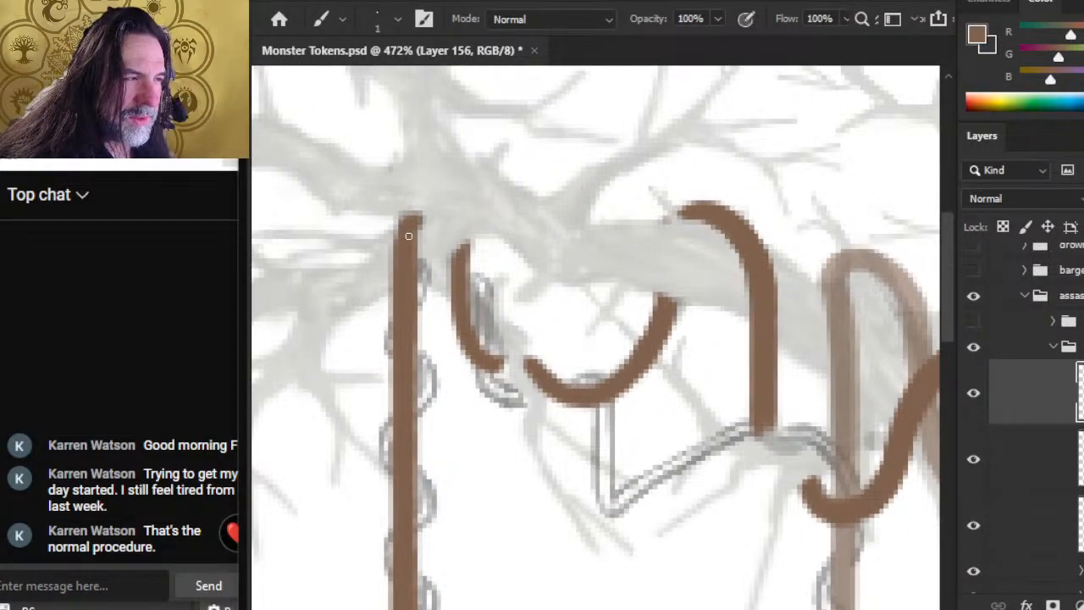
key("e")
key("bracketleft")
key("bracketleft")
key("bracketleft")
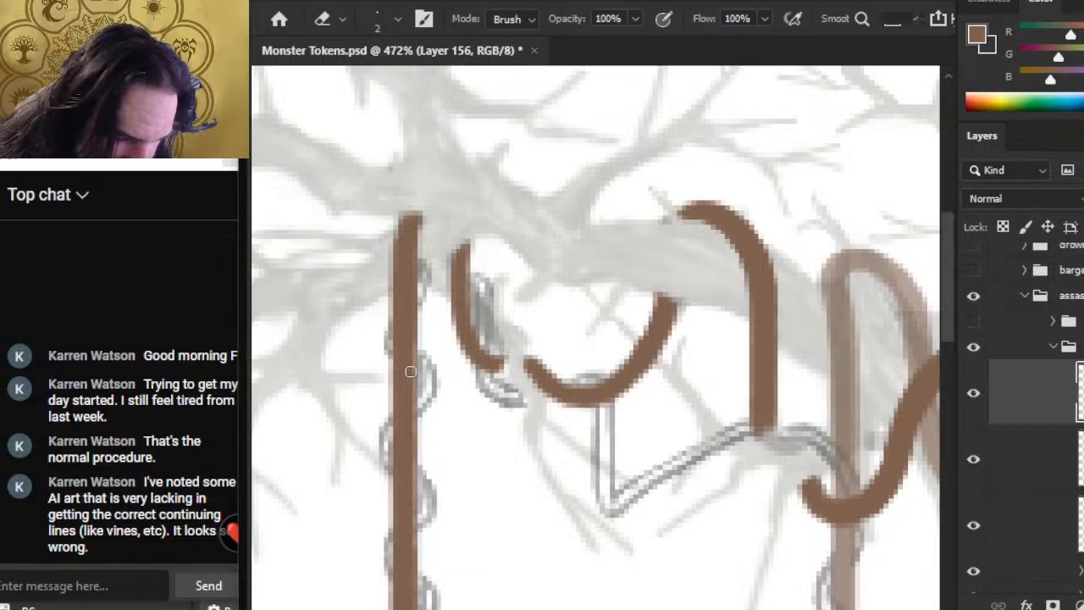
Step: Examine the outermost hanging vine and the draped strands along the branch, both up close and within the whole drawing
key("z")
left_click_drag(485, 325, 427, 317)
left_click_drag(507, 389, 442, 372)
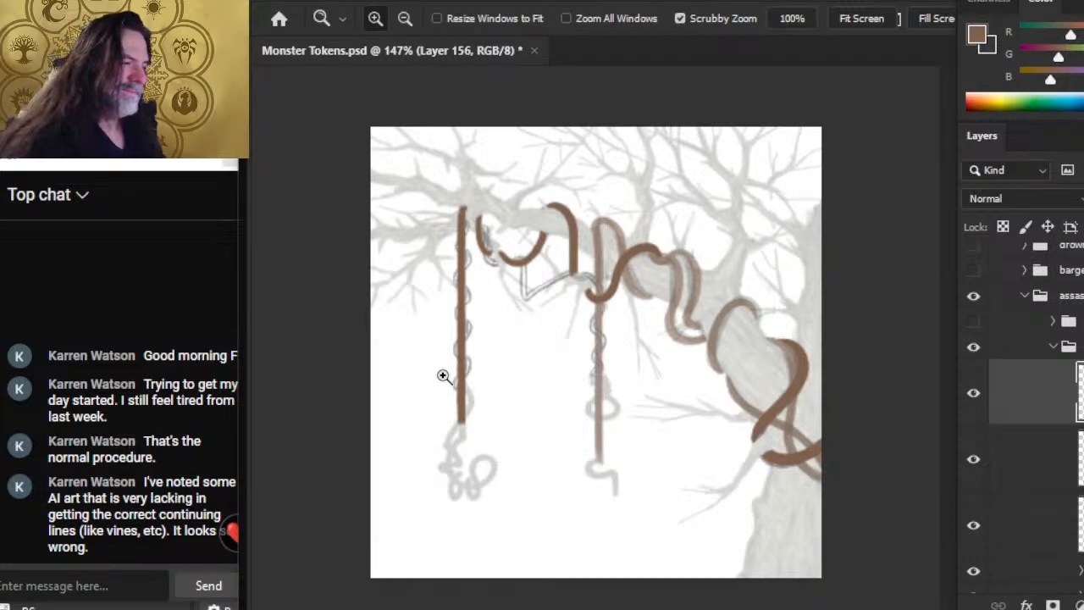
left_click_drag(461, 234, 511, 302)
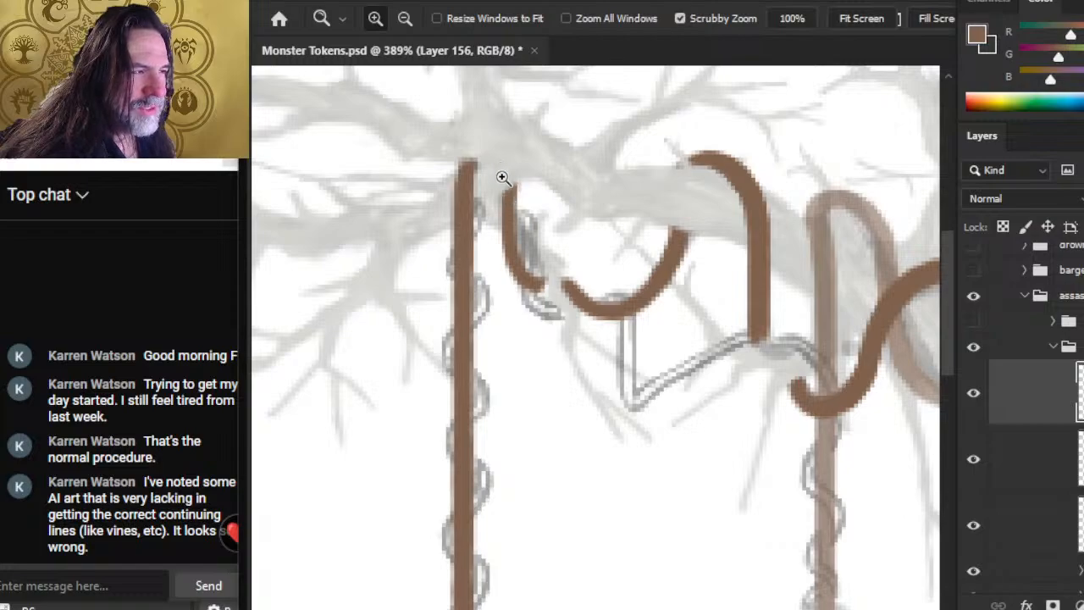
key("b")
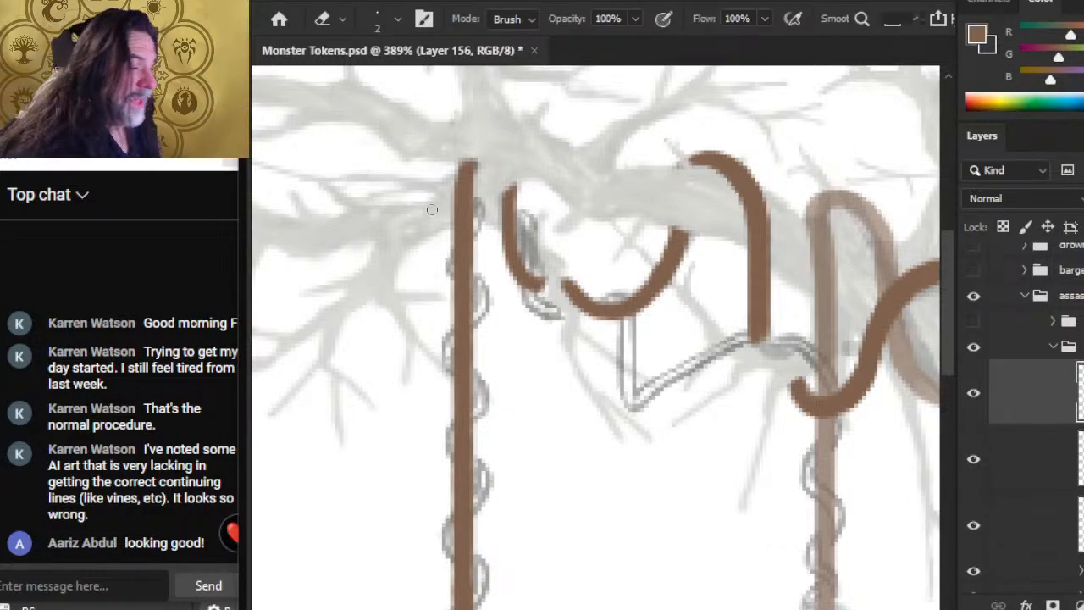
key("z")
left_click_drag(560, 290, 618, 328)
key("b")
key("e")
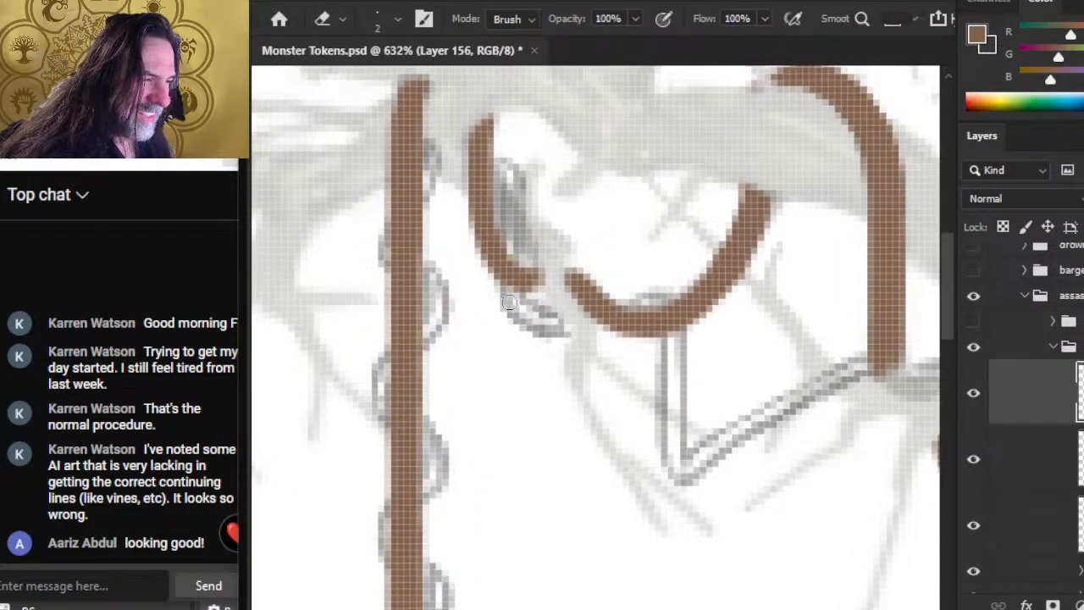
key("z")
mouse_move(570, 366)
left_mouse_down()
mouse_move(503, 346)
mouse_move(475, 364)
left_mouse_up()
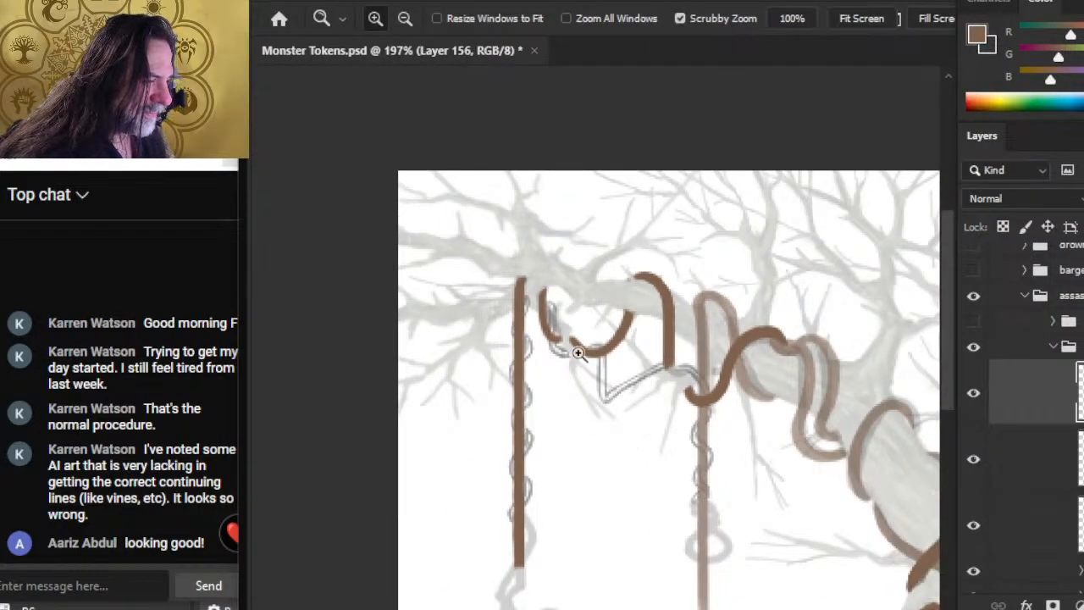
left_click_drag(752, 414, 491, 269)
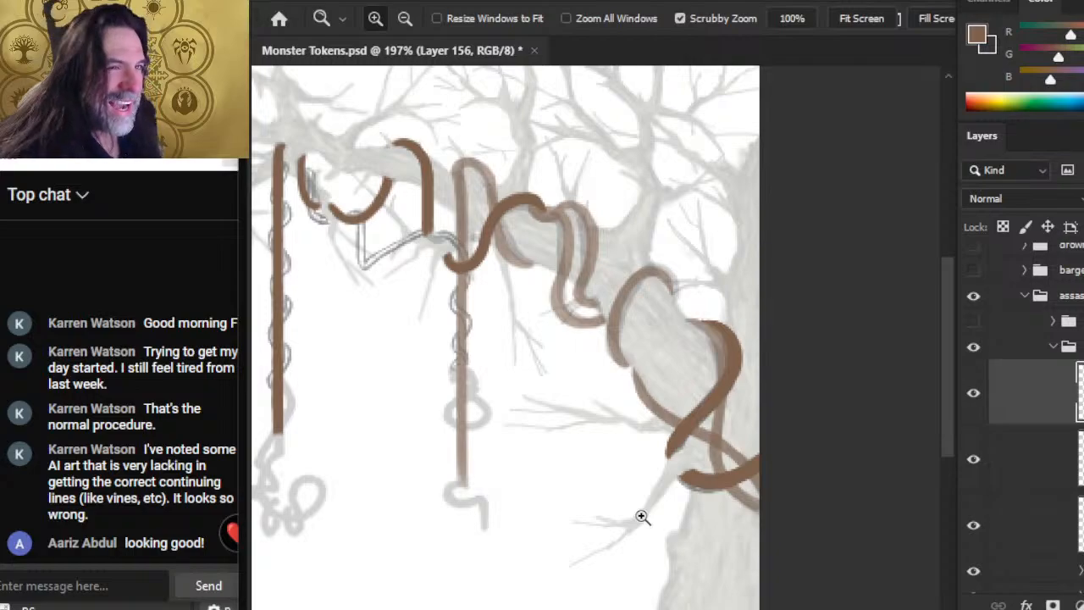
left_click_drag(403, 291, 538, 321)
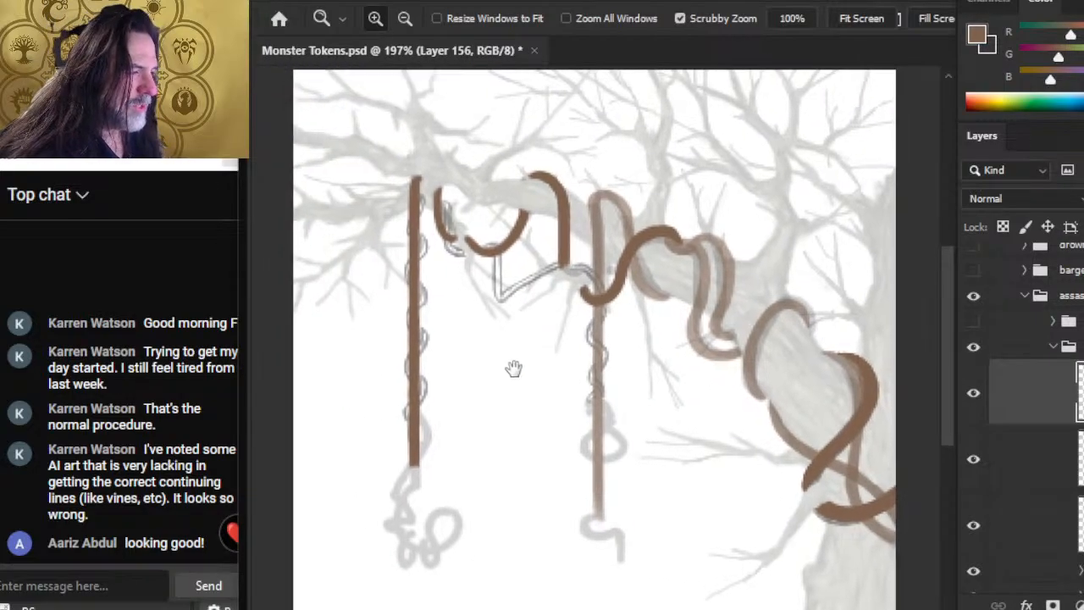
left_click_drag(553, 275, 593, 368)
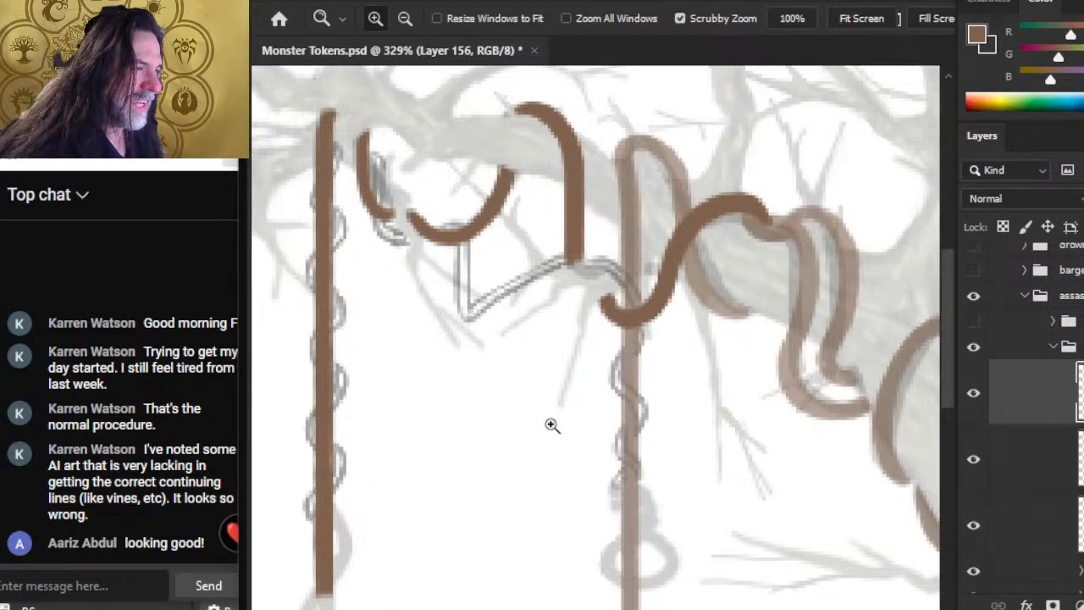
left_click_drag(496, 310, 465, 344)
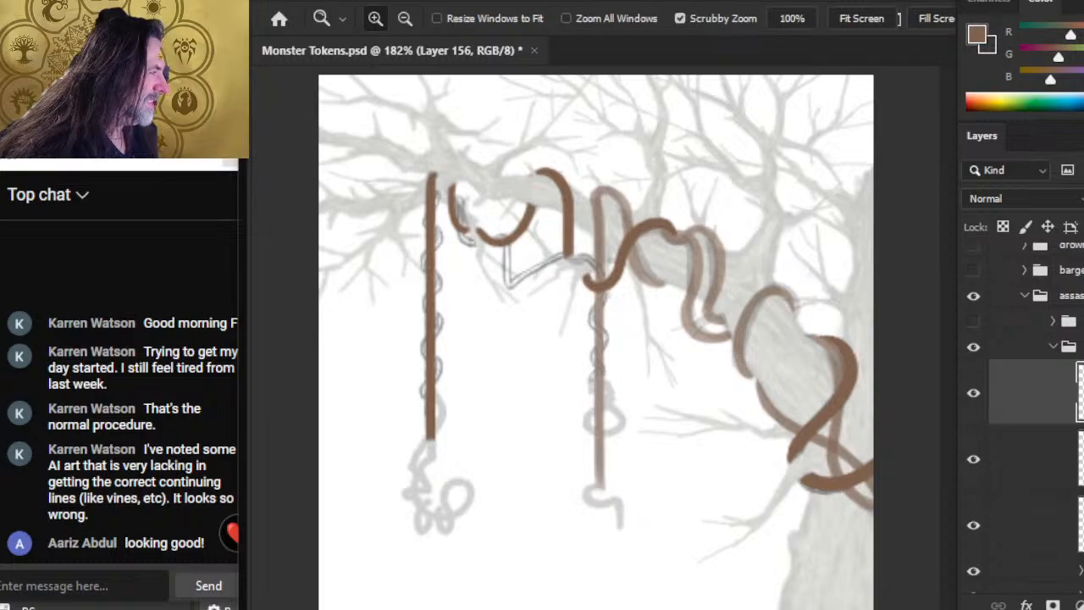
Step: Set all three brown vine layers to full opacity and make Layer 156 the active layer
key("7")
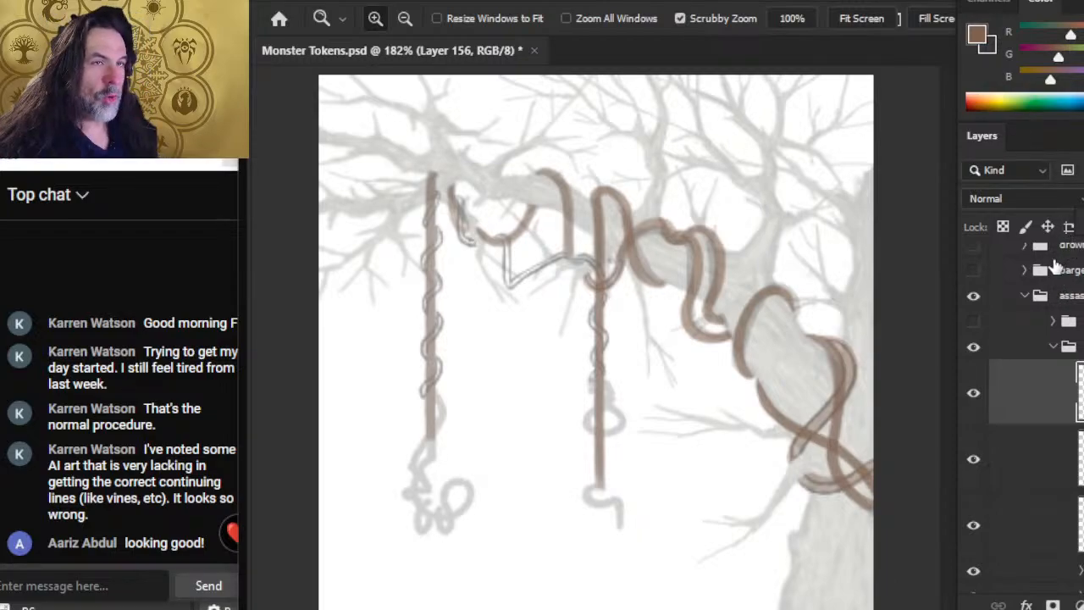
left_click(972, 460)
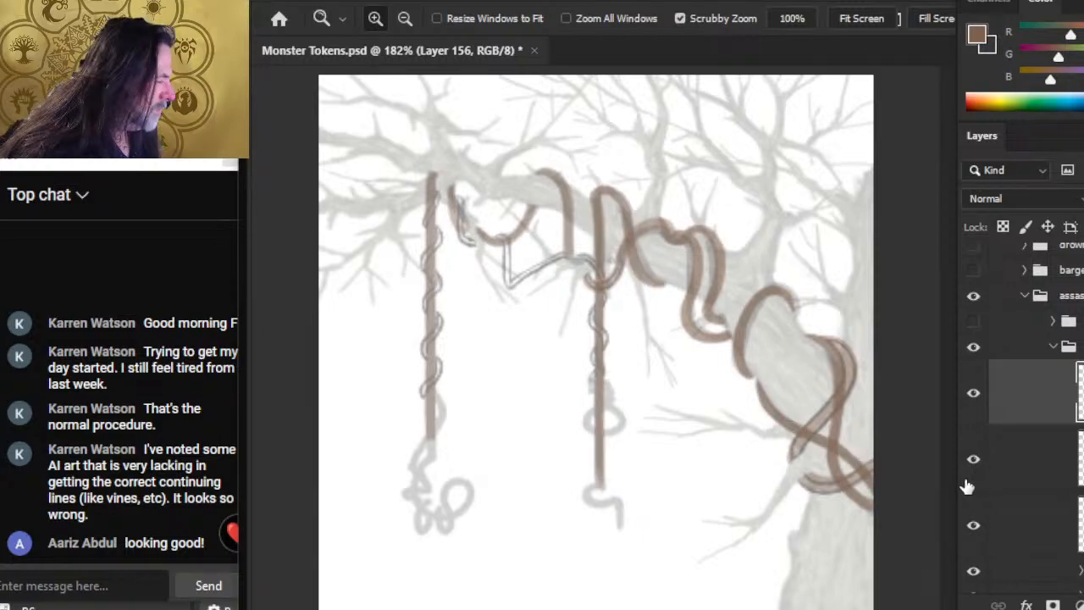
left_click(974, 473)
left_click(974, 461)
left_click(973, 525)
left_click(974, 526)
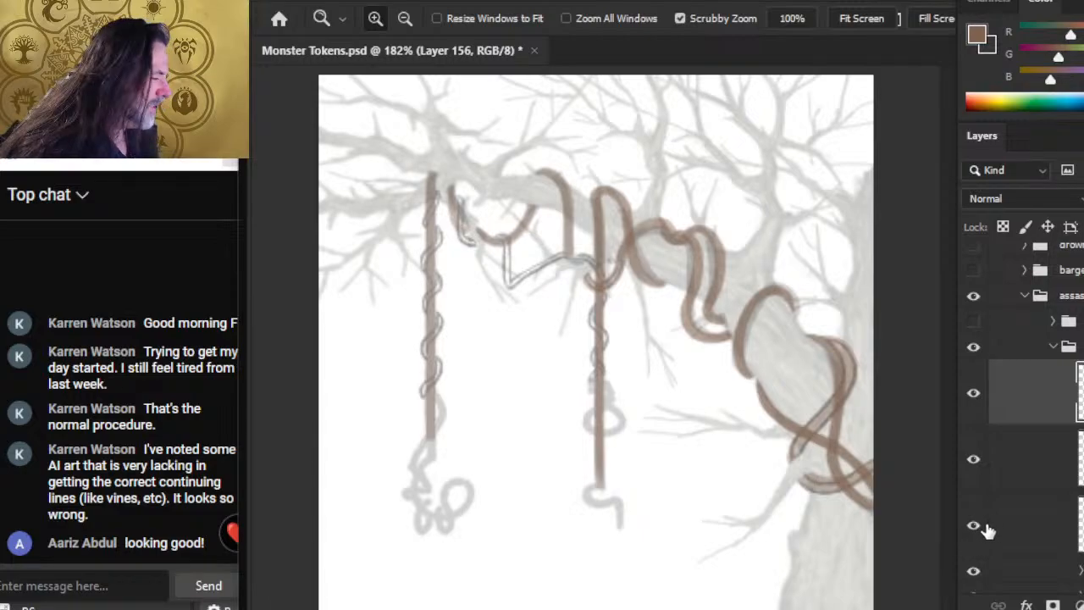
left_click(1003, 539)
left_click(1035, 408)
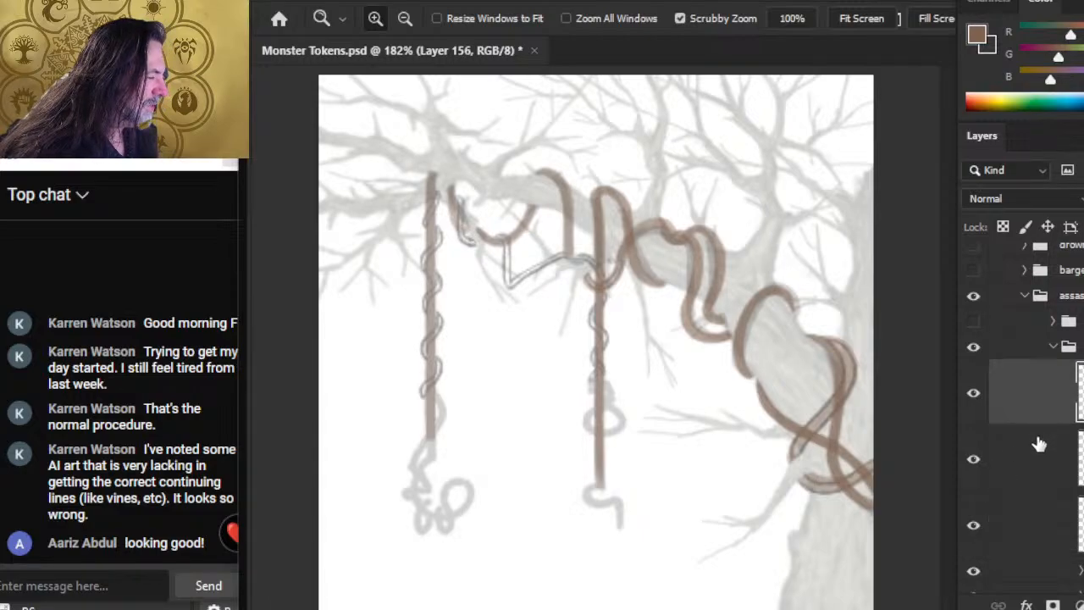
left_click(1042, 526, "shift")
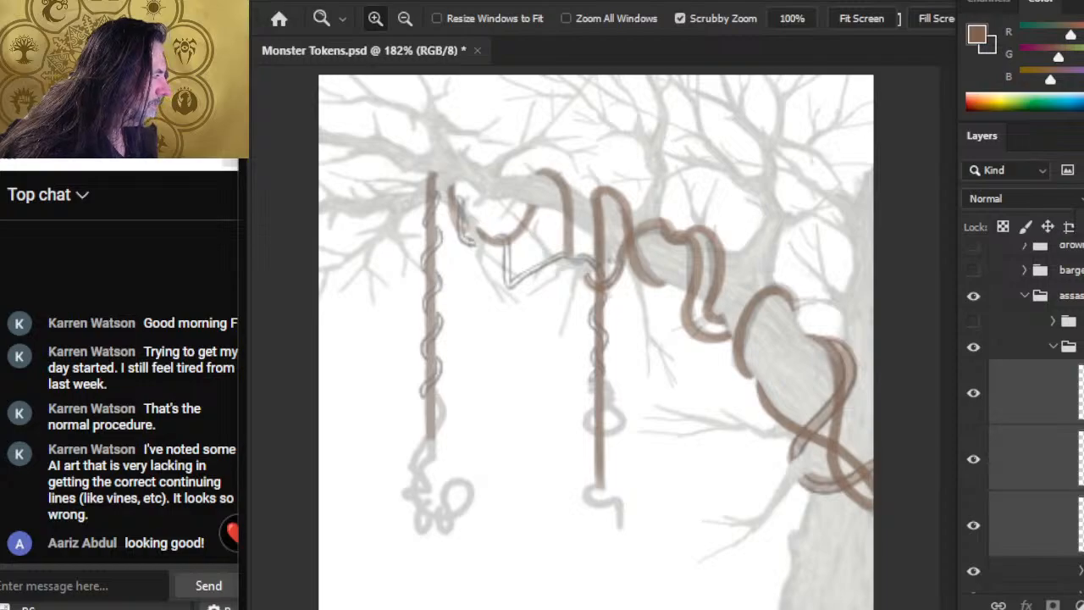
key("0")
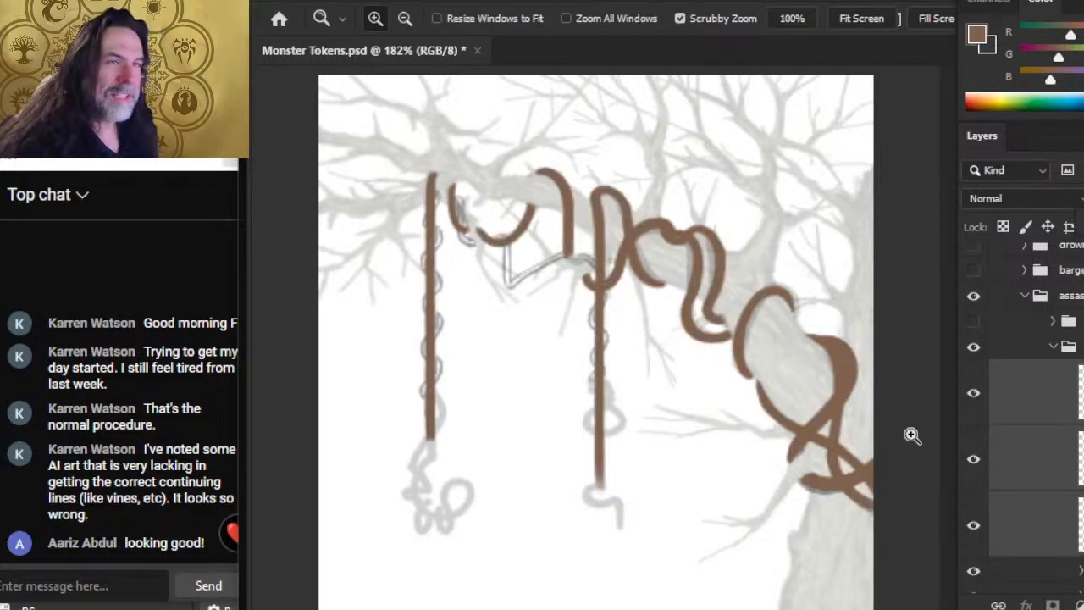
left_click(1040, 419)
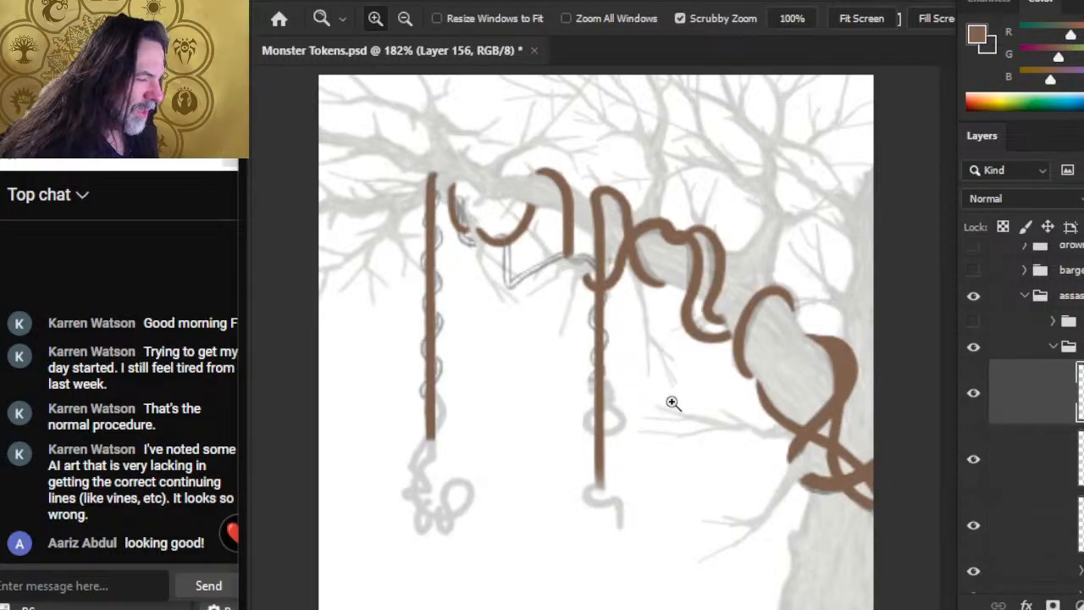
Step: Check which strands each of the three brown vine layers holds, and activate Layer 154 with the Brush tool
left_click(566, 273)
left_click(569, 277)
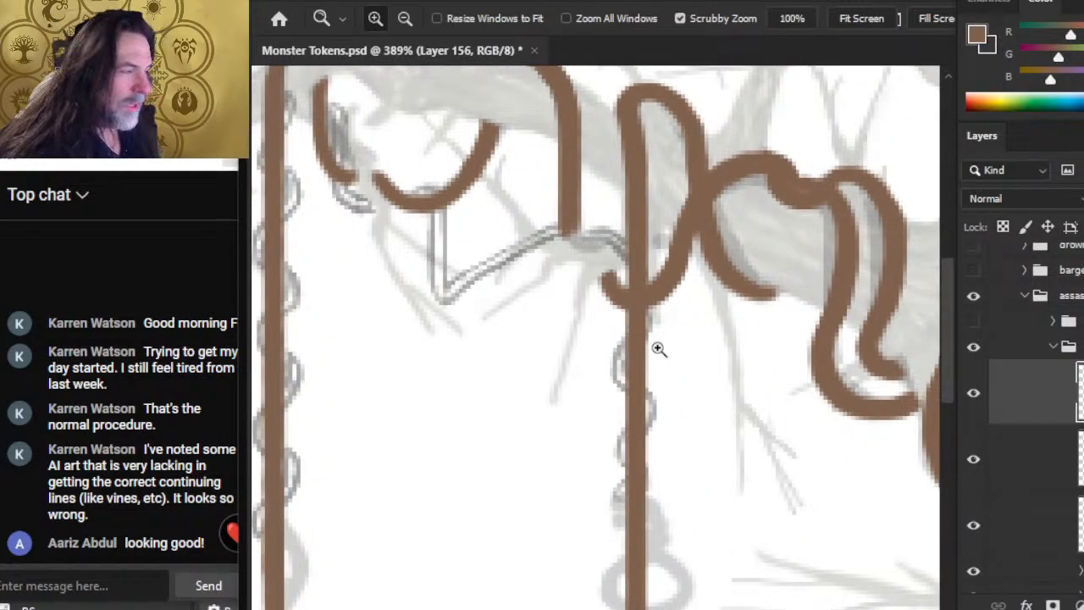
left_click(973, 396)
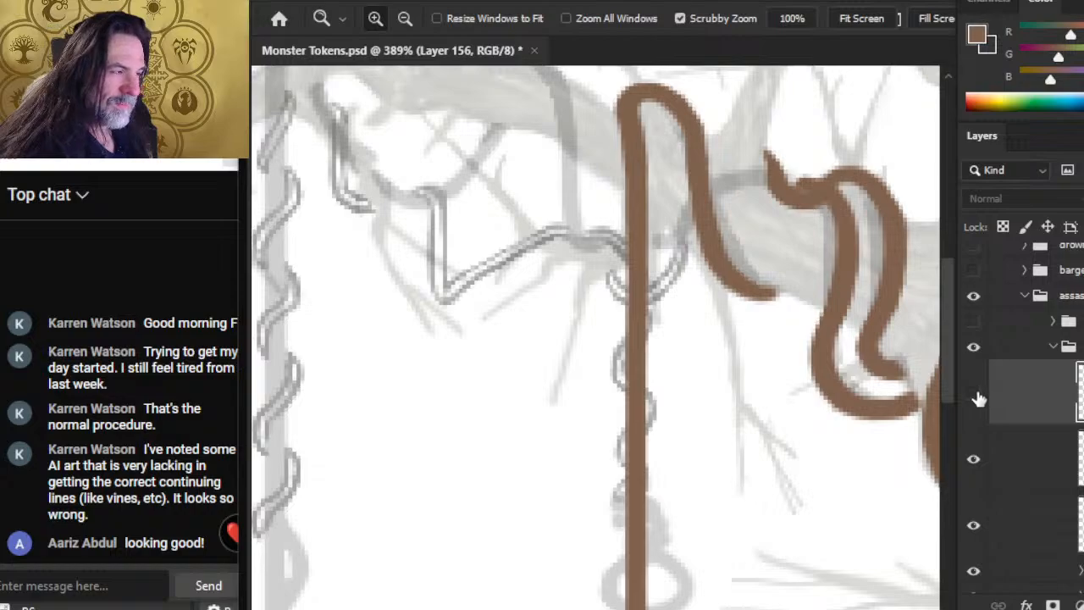
left_click(973, 398)
left_click(973, 396)
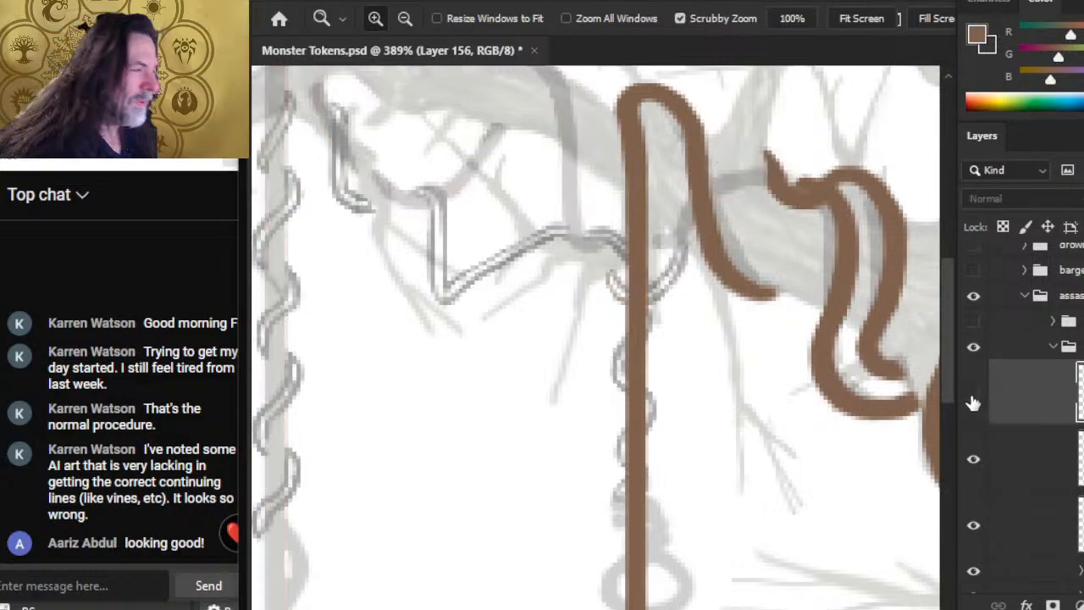
left_click(977, 461)
left_click(975, 461)
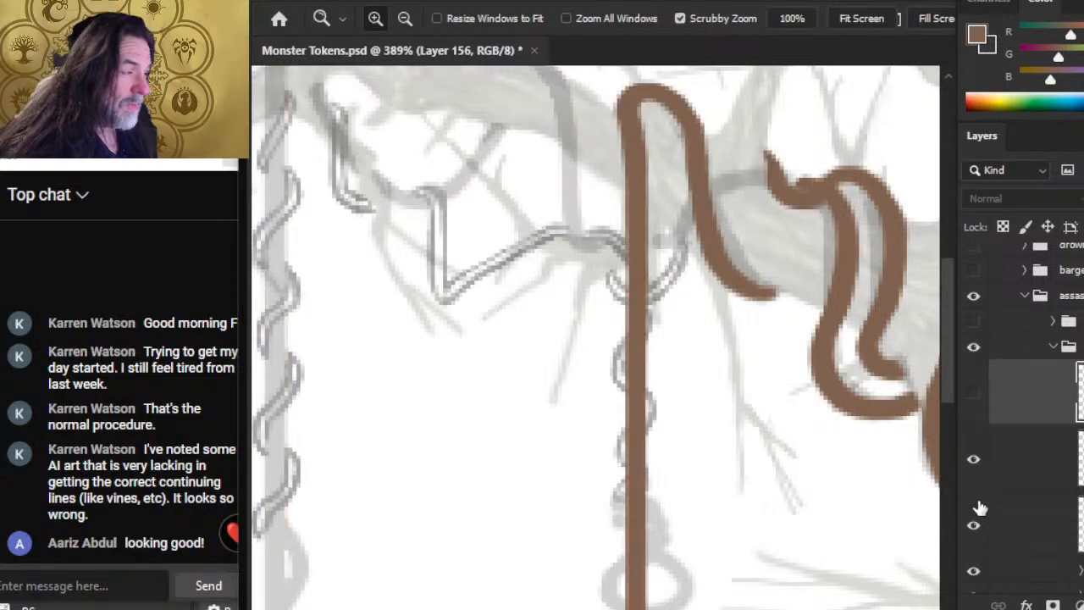
left_click(974, 525)
left_click(975, 527)
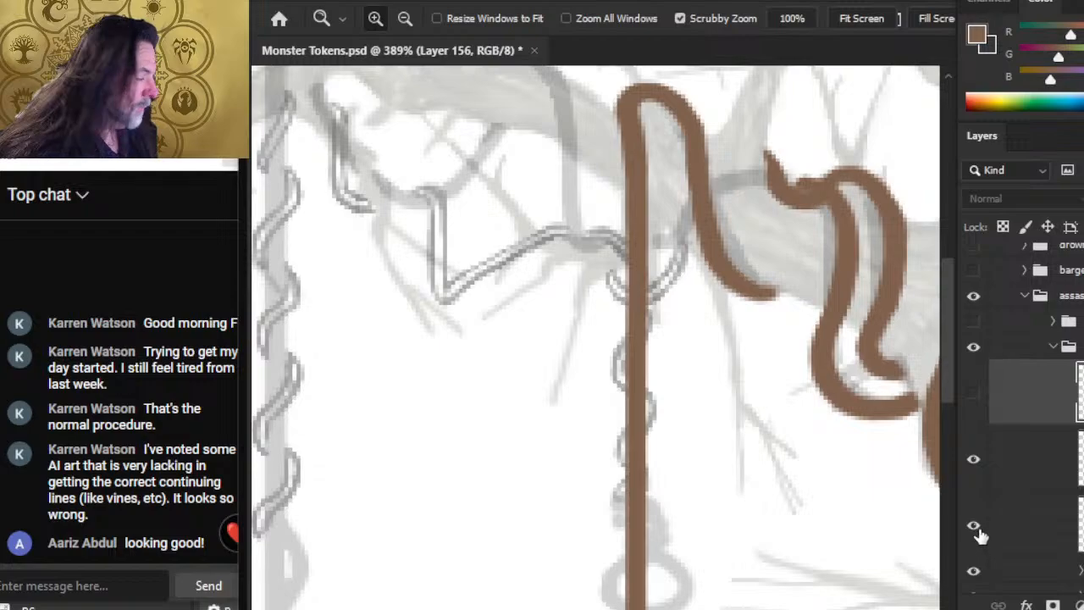
left_click(975, 395)
left_click(1007, 539)
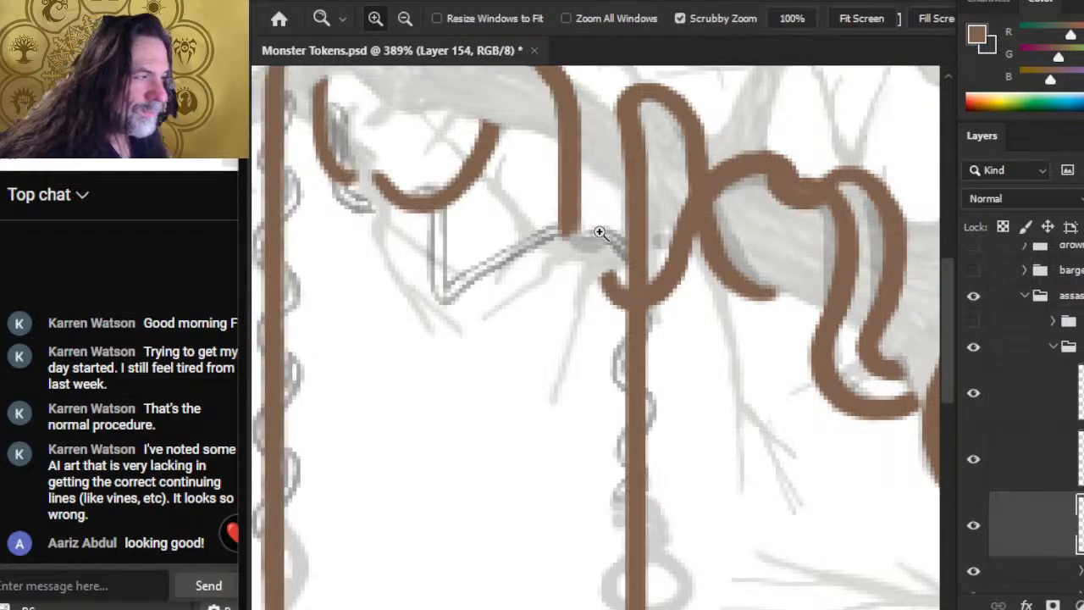
key("b")
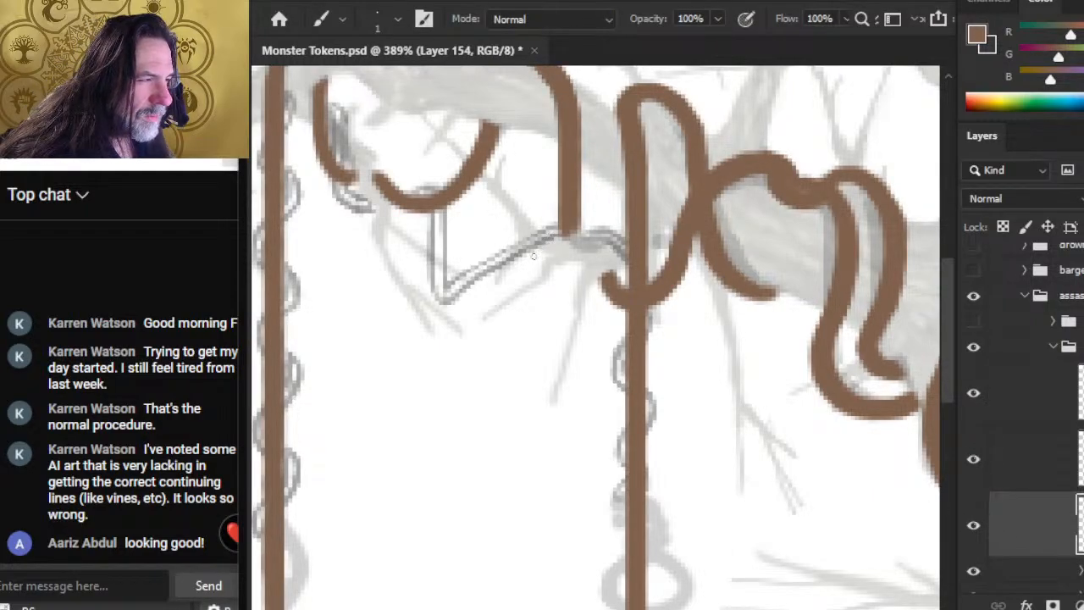
Step: Hide the three brown vine layers and check what the group directly beneath them contains
left_click(975, 395)
left_click(975, 461)
left_click(973, 526)
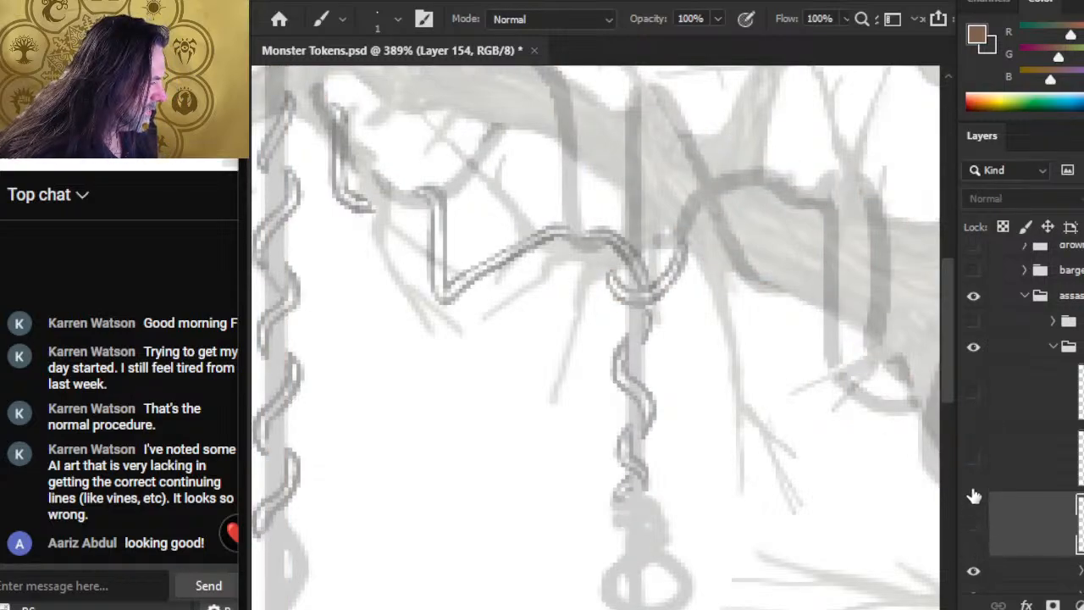
left_click(974, 571)
left_click(974, 571)
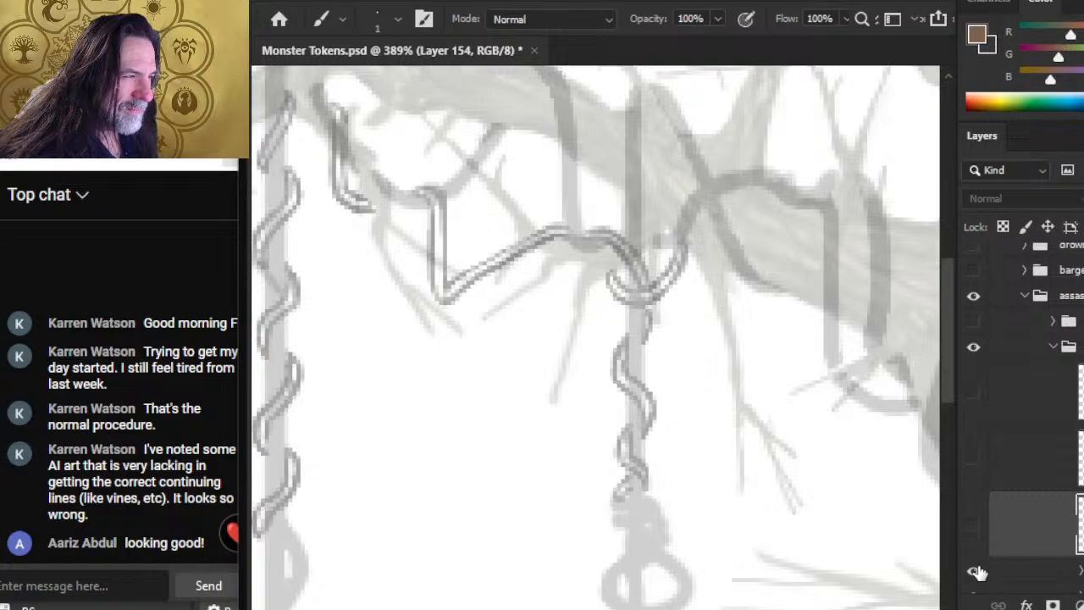
left_click(975, 571)
left_click(975, 571)
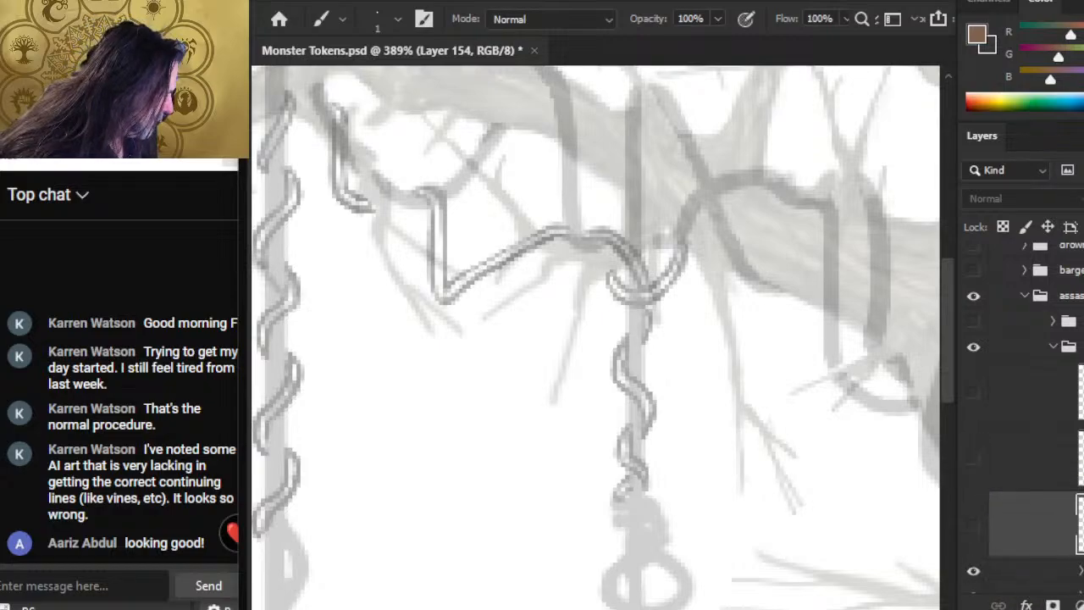
Step: Set the opacity of the TREE group to 100%
scroll(996, 589, "down", 3)
left_click(1055, 460)
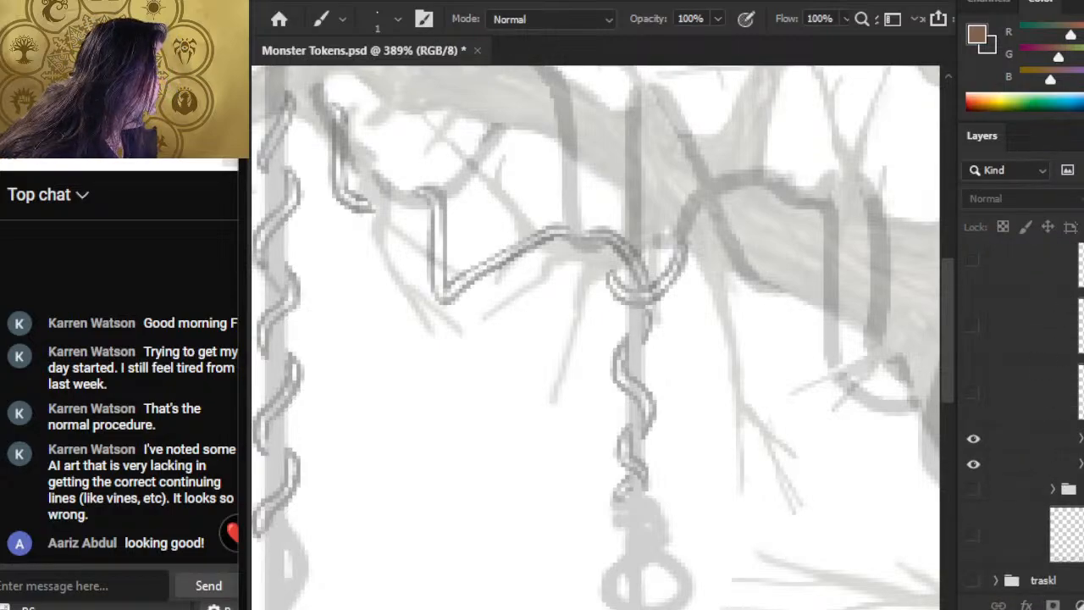
left_click(1030, 470)
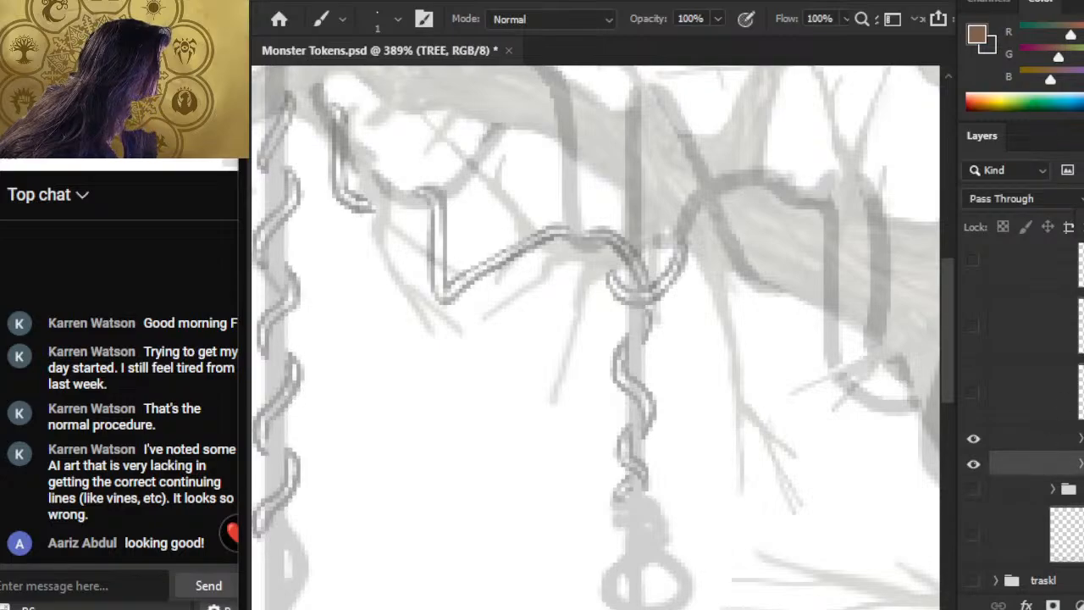
type("100")
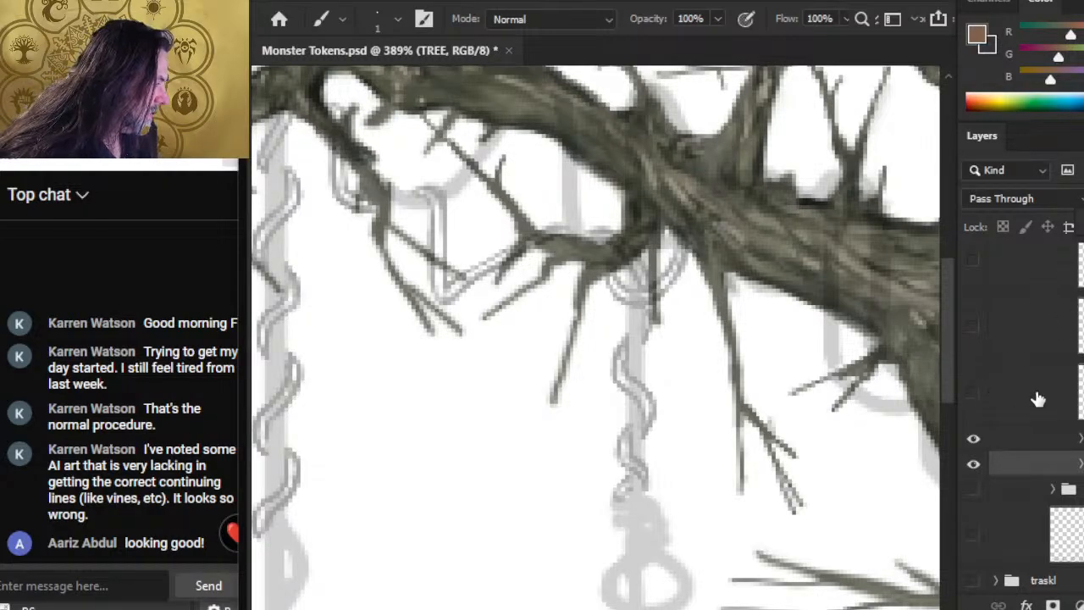
Step: Show the three brown vine layers again over the tree and make Layer 154 active
left_click(972, 393)
left_click(973, 327)
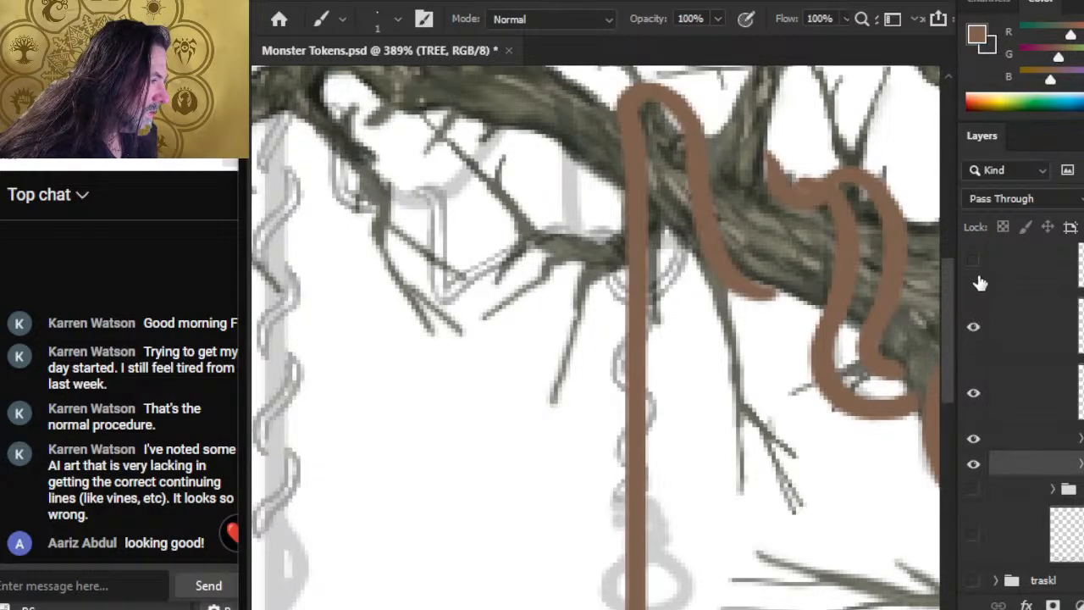
left_click(982, 265)
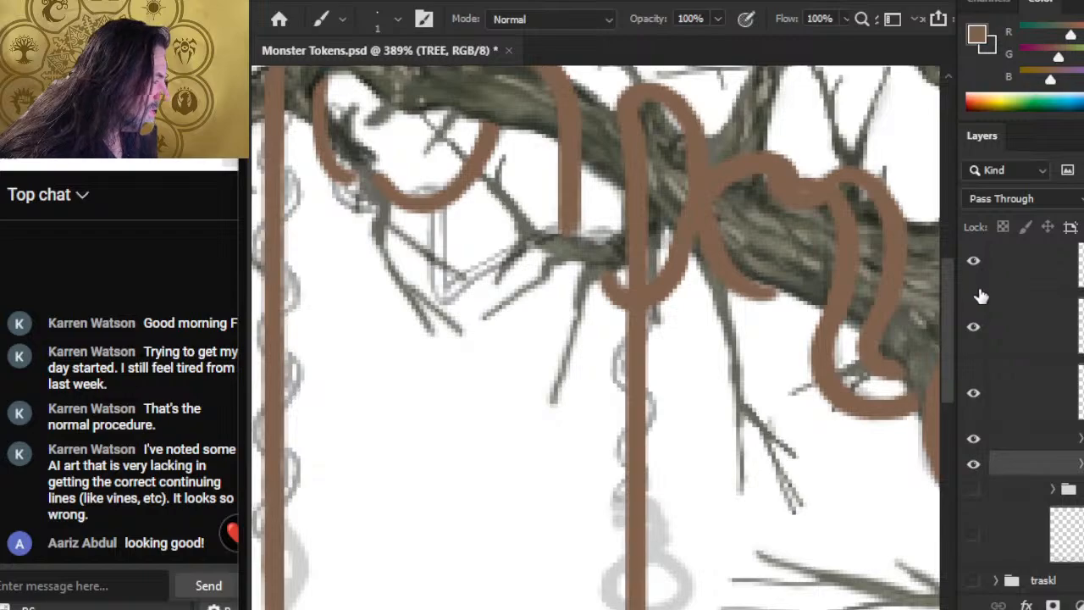
left_click(974, 394)
left_click(975, 396)
left_click(1010, 398)
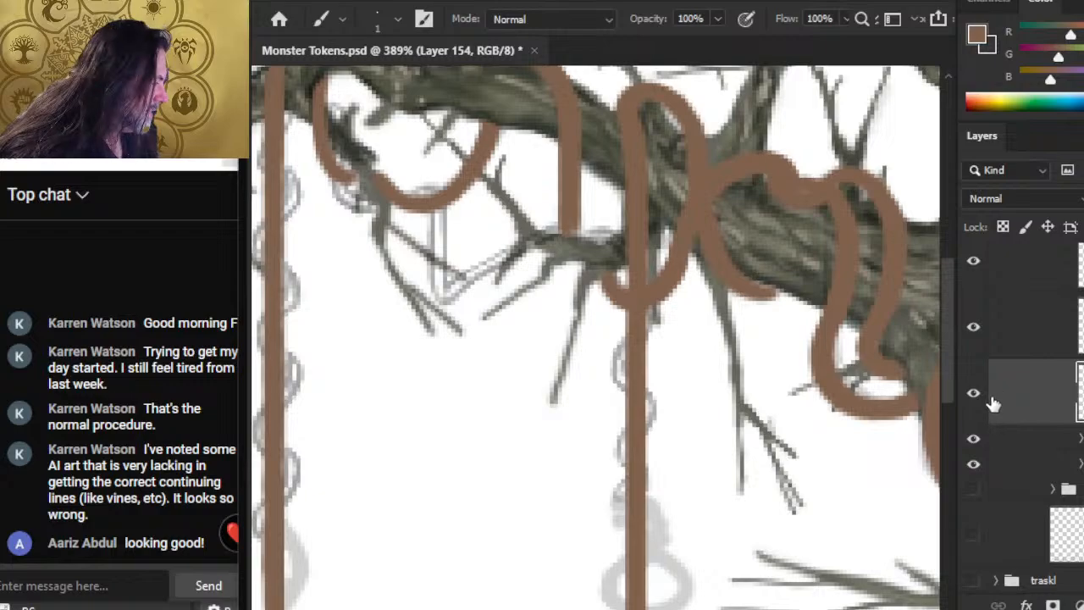
Step: Paint the missing brown section of the vine loop beneath the branch on Layer 154 with a 3-pixel brush, including its forked tip
left_click(973, 393)
left_click(974, 392)
left_click_drag(411, 265, 509, 367)
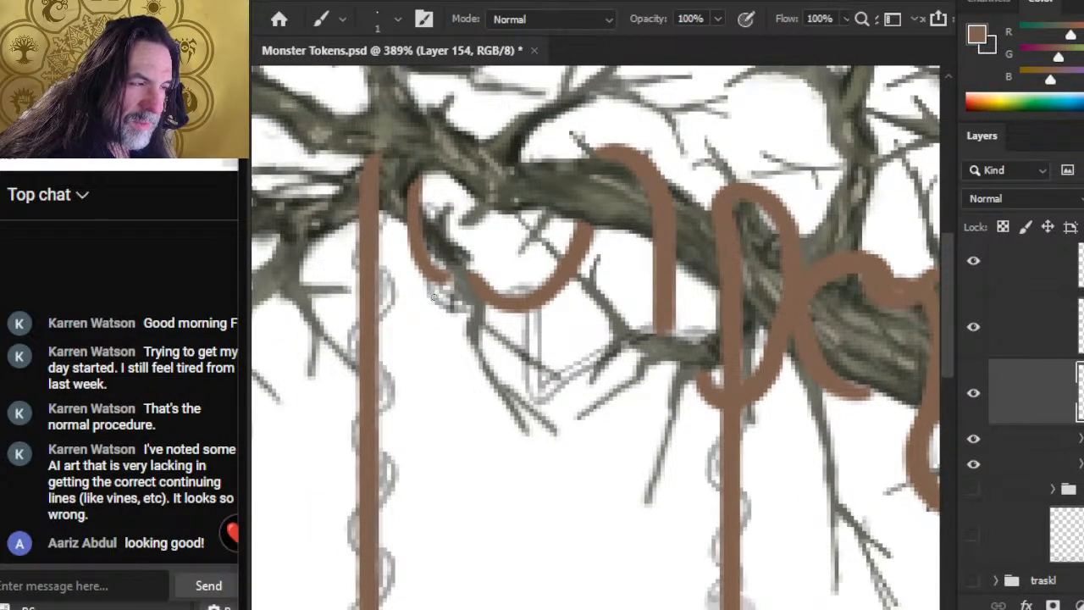
mouse_move(433, 290)
left_mouse_down()
mouse_move(457, 310)
mouse_move(506, 290)
mouse_move(534, 315)
mouse_move(523, 296)
mouse_move(532, 338)
left_mouse_up()
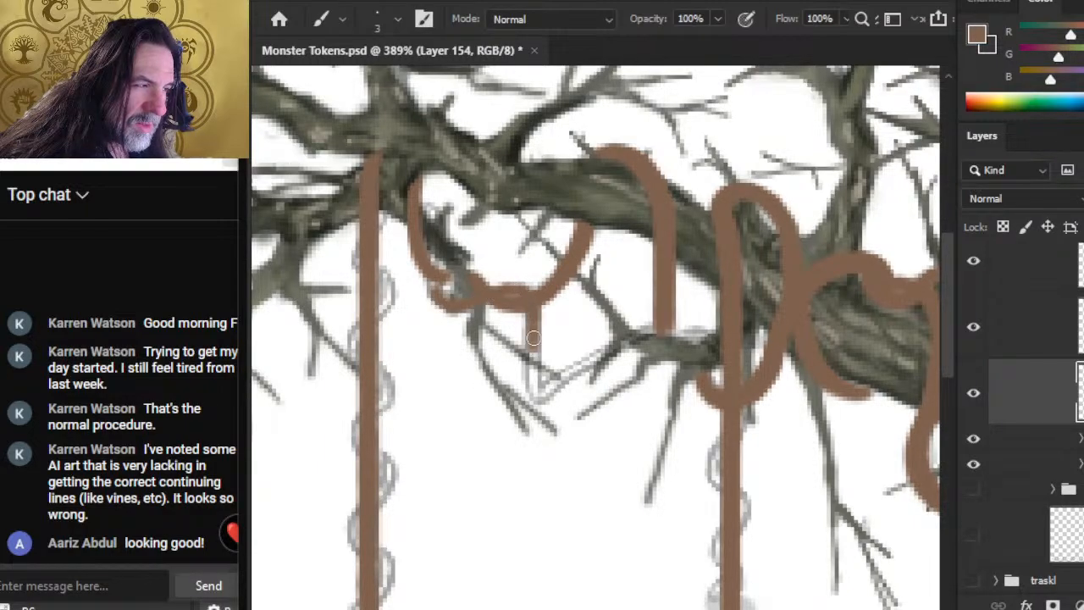
mouse_move(520, 286)
left_mouse_down()
mouse_move(436, 292)
mouse_move(444, 303)
mouse_move(433, 296)
mouse_move(437, 254)
mouse_move(432, 266)
mouse_move(443, 242)
mouse_move(432, 272)
left_mouse_up()
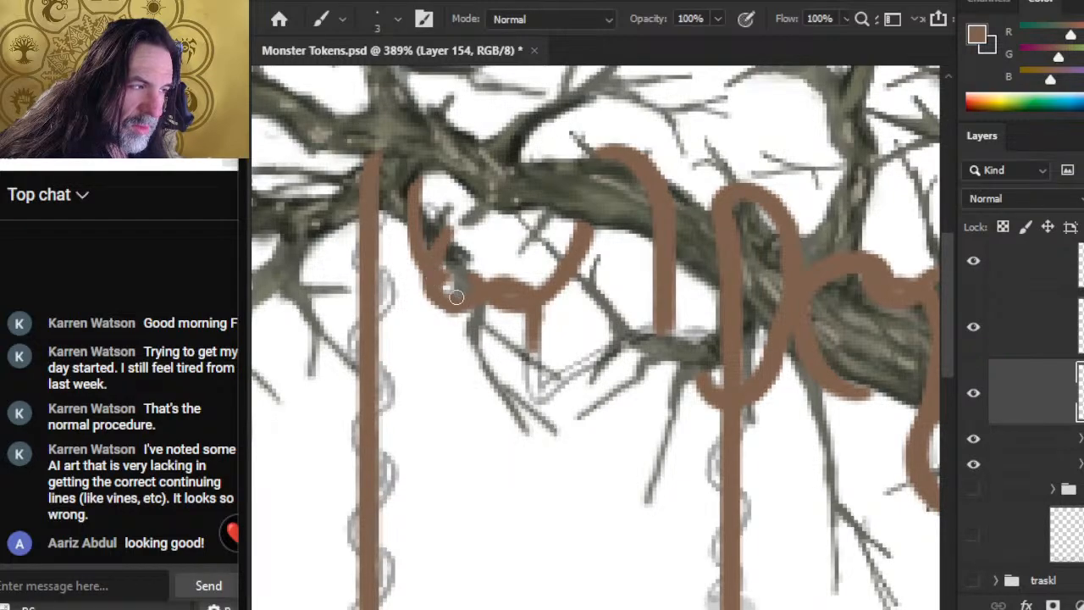
Step: Extend the short brown strand straight down from the loop along the sketch and shape its upturned lower bend with brush and eraser
mouse_move(431, 288)
left_mouse_down()
mouse_move(451, 307)
mouse_move(514, 282)
mouse_move(532, 317)
mouse_move(530, 297)
mouse_move(529, 325)
mouse_move(532, 295)
mouse_move(537, 344)
left_mouse_up()
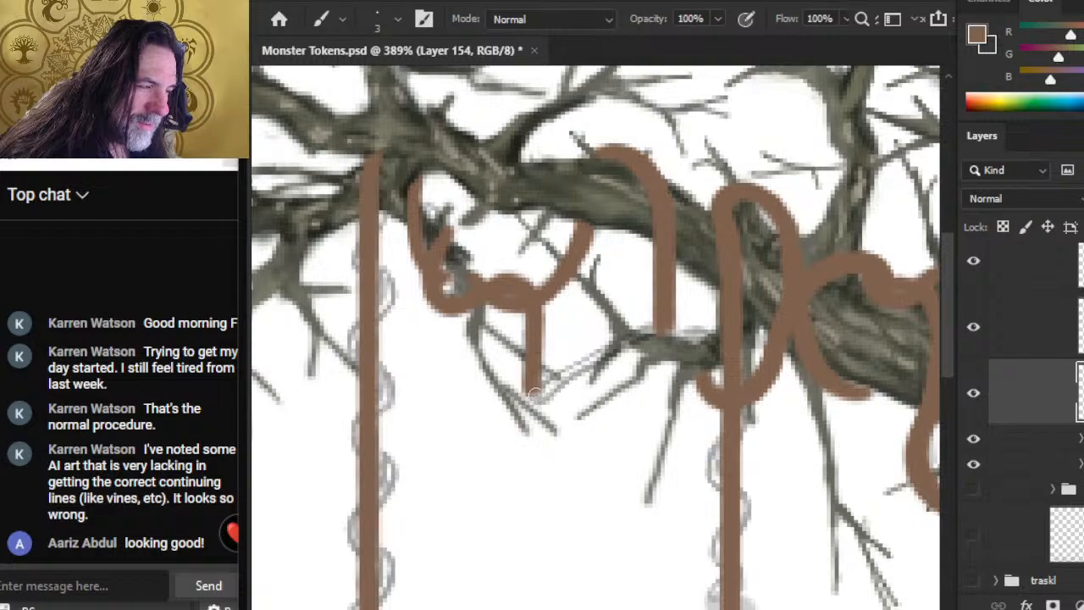
key("e")
key("b")
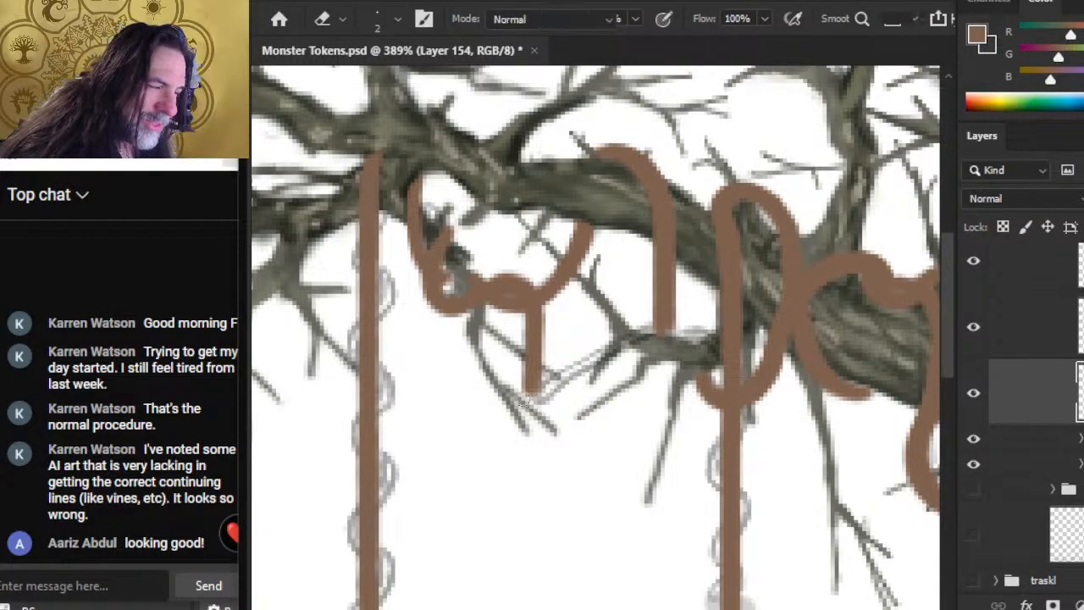
left_click_drag(531, 375, 555, 386)
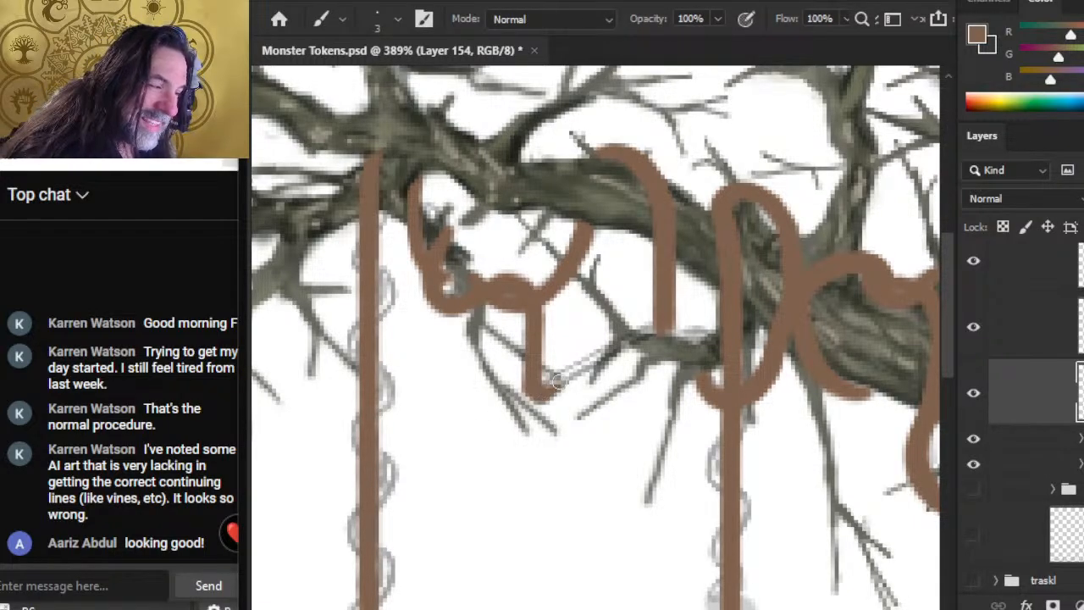
key("e")
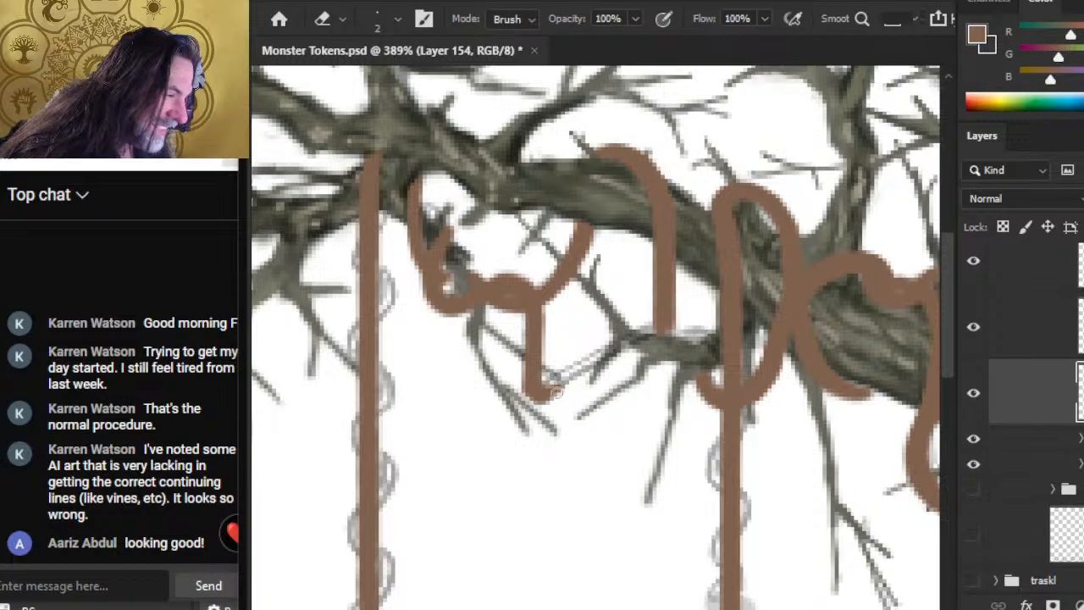
key("b")
left_click_drag(531, 398, 547, 380)
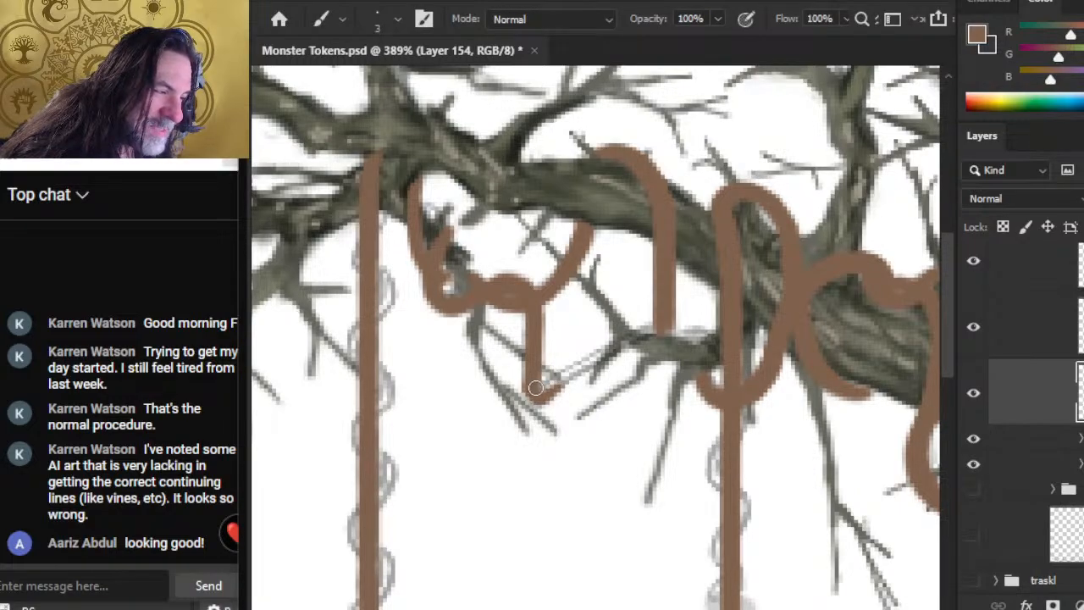
key("e")
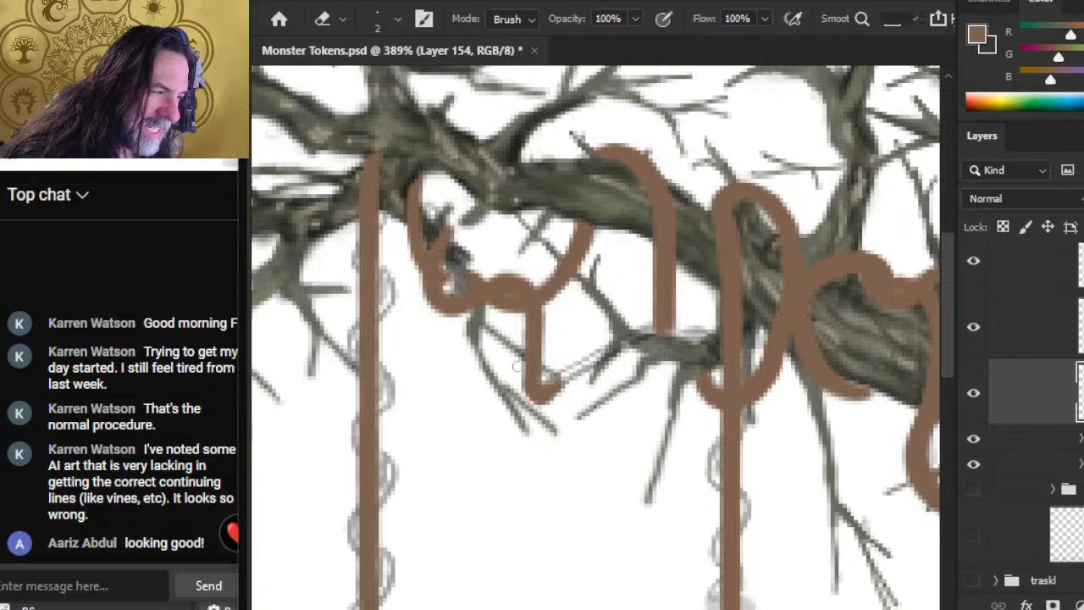
Step: Paint the brown strand diagonally upward from the bend to join the hanging vine end, trimming its edges with the eraser
key("b")
left_click_drag(547, 387, 571, 375)
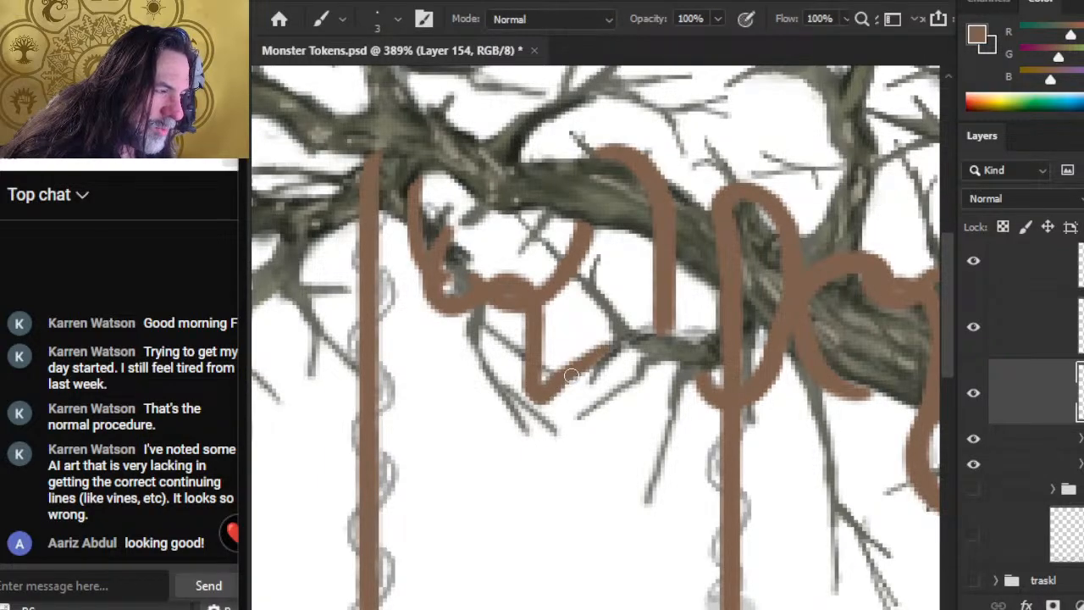
key("e")
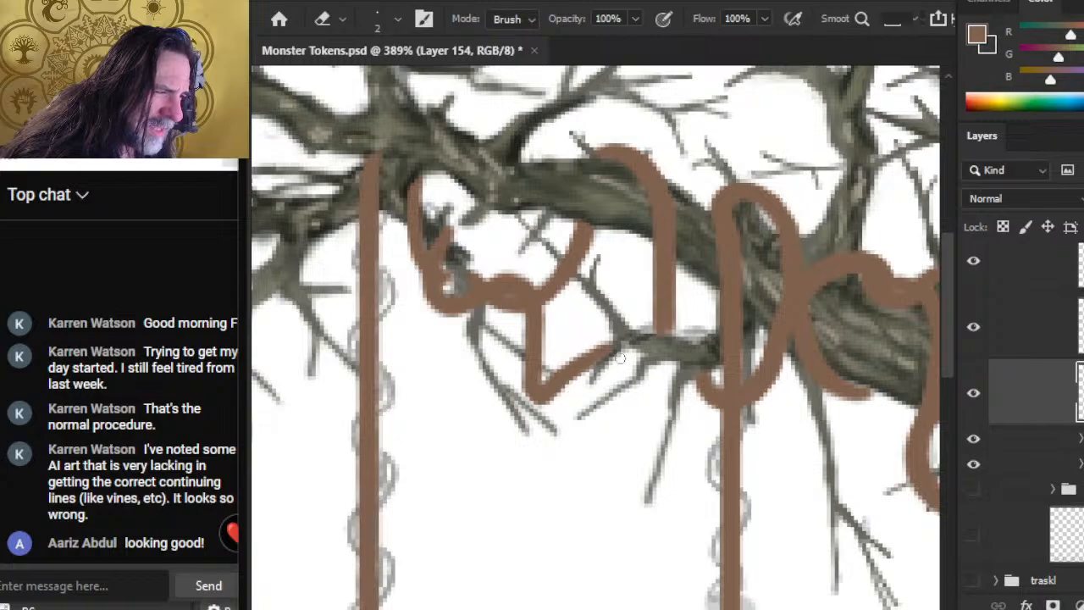
key("b")
left_click_drag(573, 367, 606, 345)
key("e")
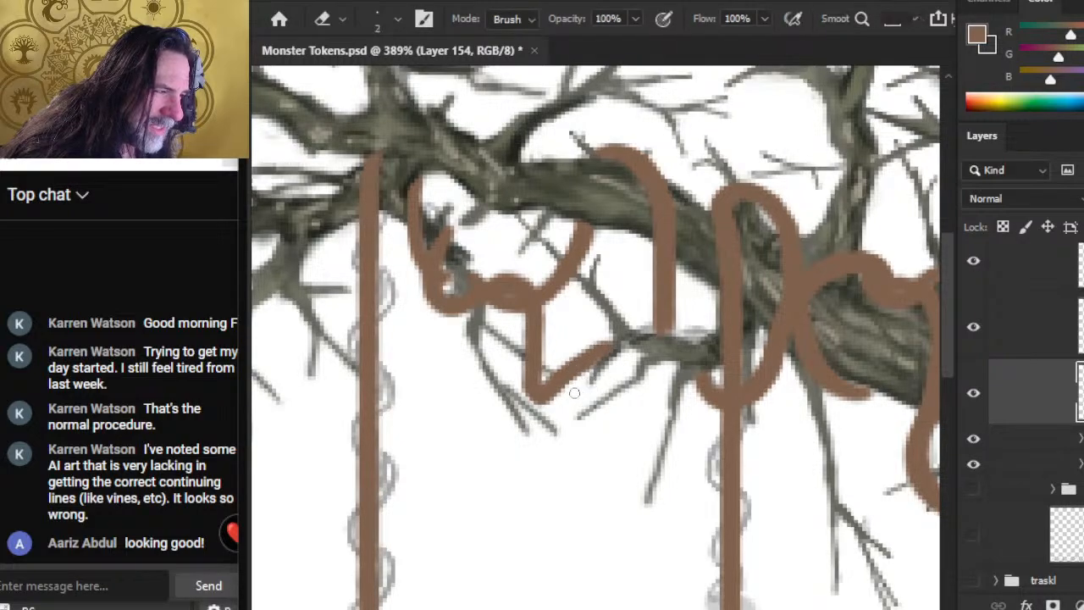
key("b")
mouse_move(561, 379)
left_mouse_down()
mouse_move(635, 328)
mouse_move(596, 345)
mouse_move(623, 331)
mouse_move(673, 328)
left_mouse_up()
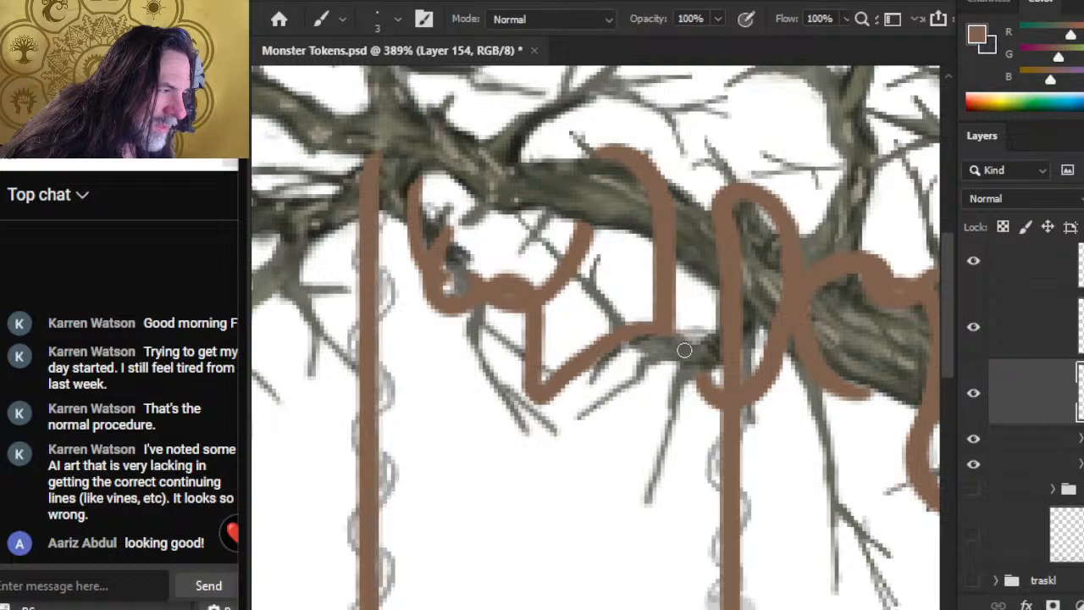
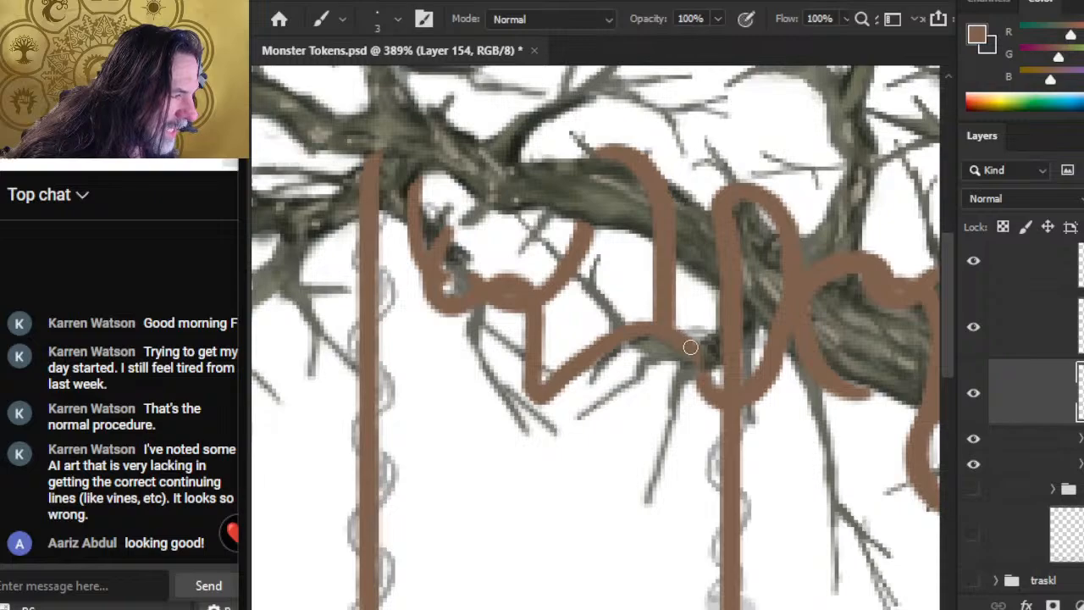
Step: Clean up the edges of the diagonal strand and its lower bend on Layer 154, and check the layer by hiding and reshowing it
key("e")
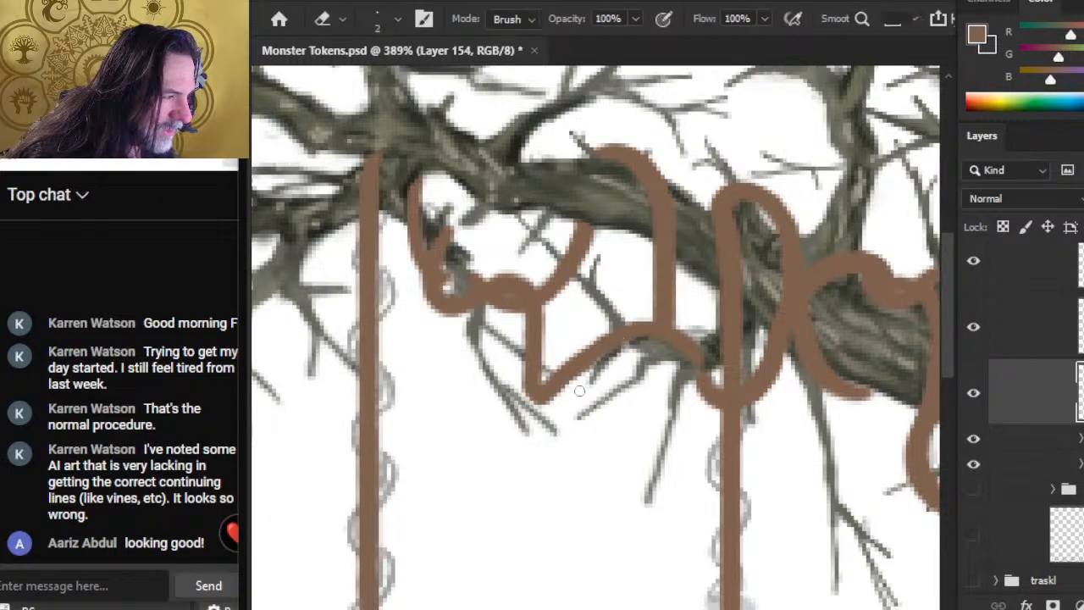
key("b")
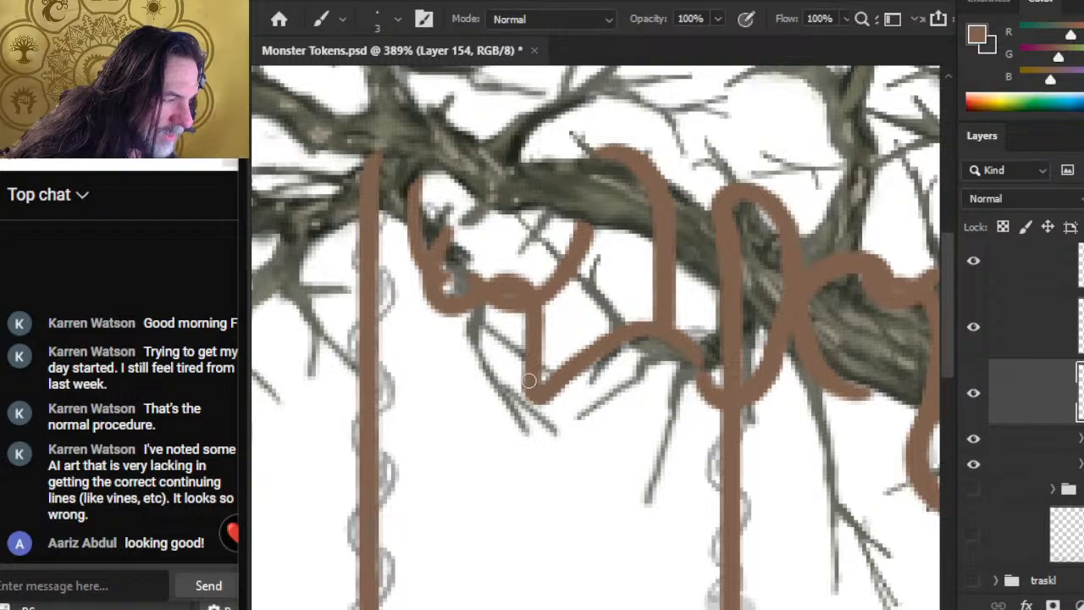
key("e")
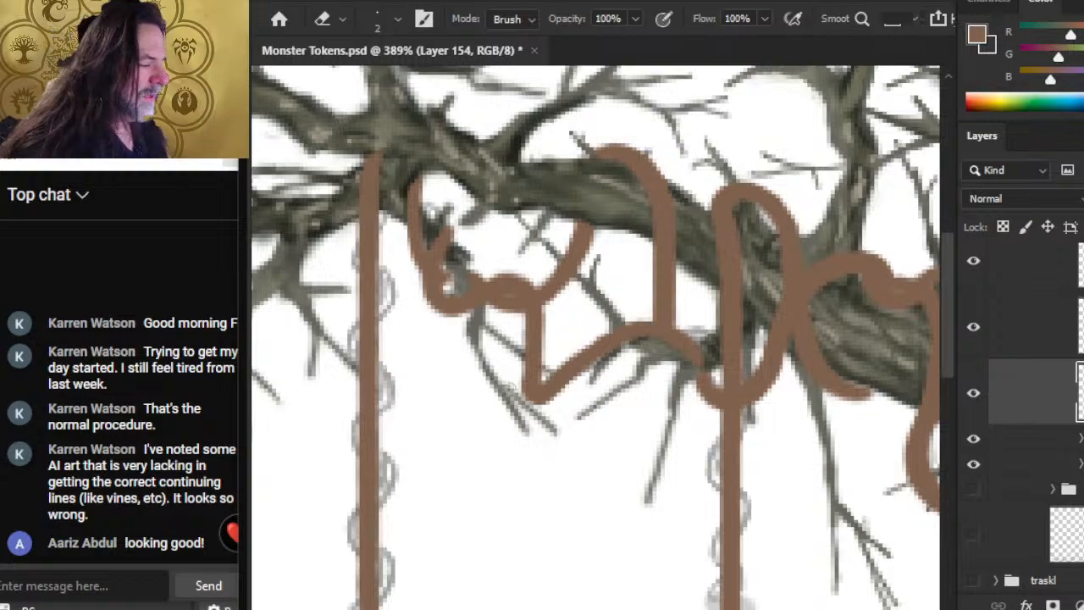
left_click_drag(610, 399, 739, 363)
left_click(977, 394)
left_click(977, 395)
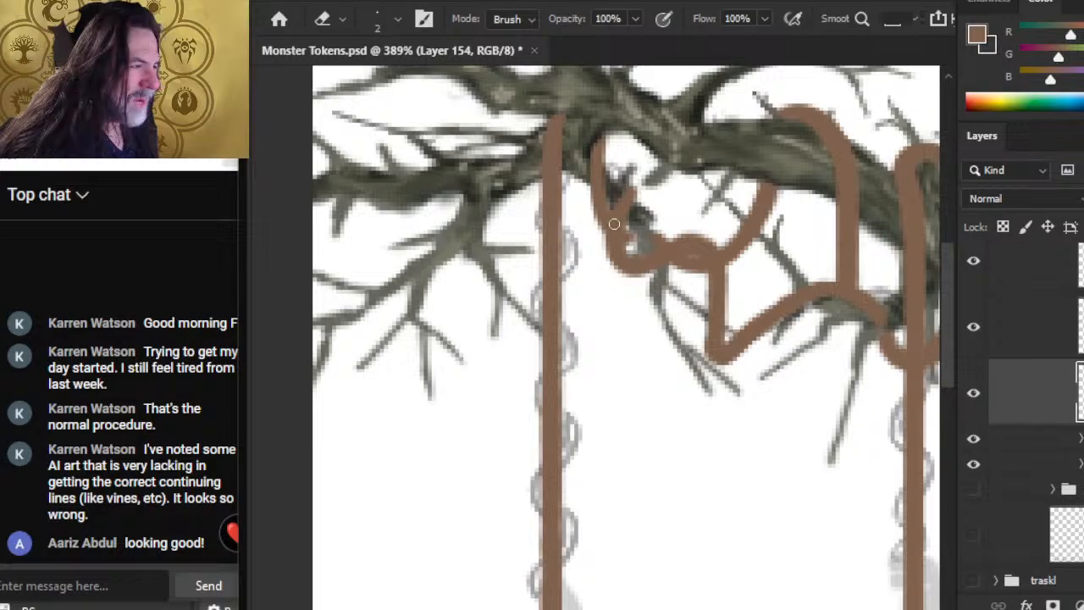
Step: Paint the wavy brown strand winding around the left hanging vine along the sketch with a 4-pixel brush on Layer 154
key("b")
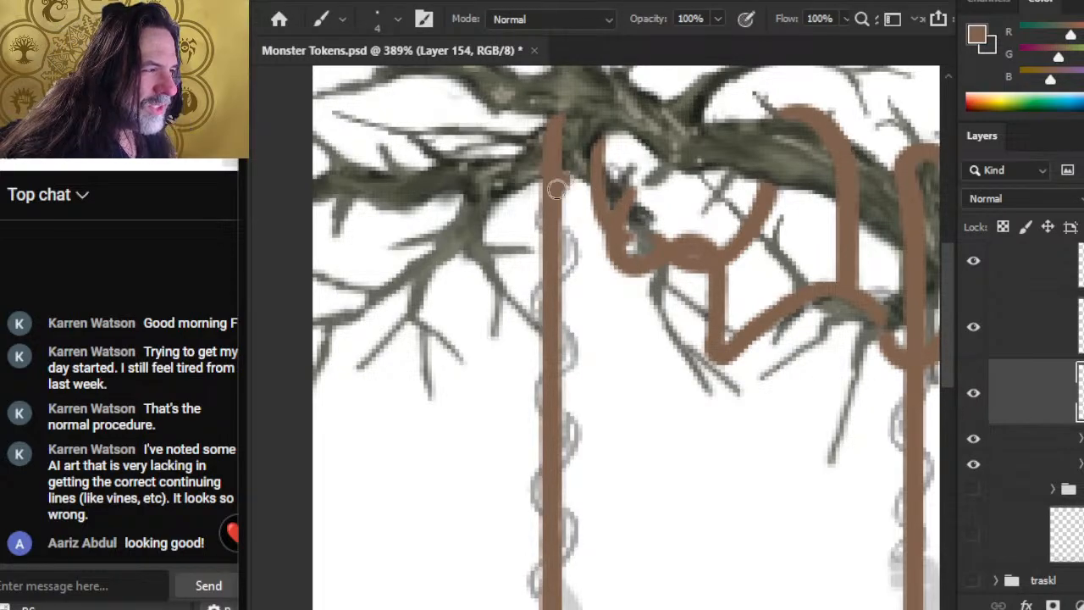
mouse_move(538, 217)
left_mouse_down()
mouse_move(569, 252)
mouse_move(533, 296)
mouse_move(531, 317)
mouse_move(565, 344)
mouse_move(533, 398)
mouse_move(531, 414)
mouse_move(557, 418)
mouse_move(571, 439)
mouse_move(552, 471)
left_mouse_up()
mouse_move(560, 423)
left_mouse_down()
mouse_move(536, 401)
mouse_move(564, 342)
mouse_move(537, 296)
mouse_move(563, 267)
mouse_move(566, 251)
mouse_move(540, 217)
mouse_move(565, 175)
left_mouse_up()
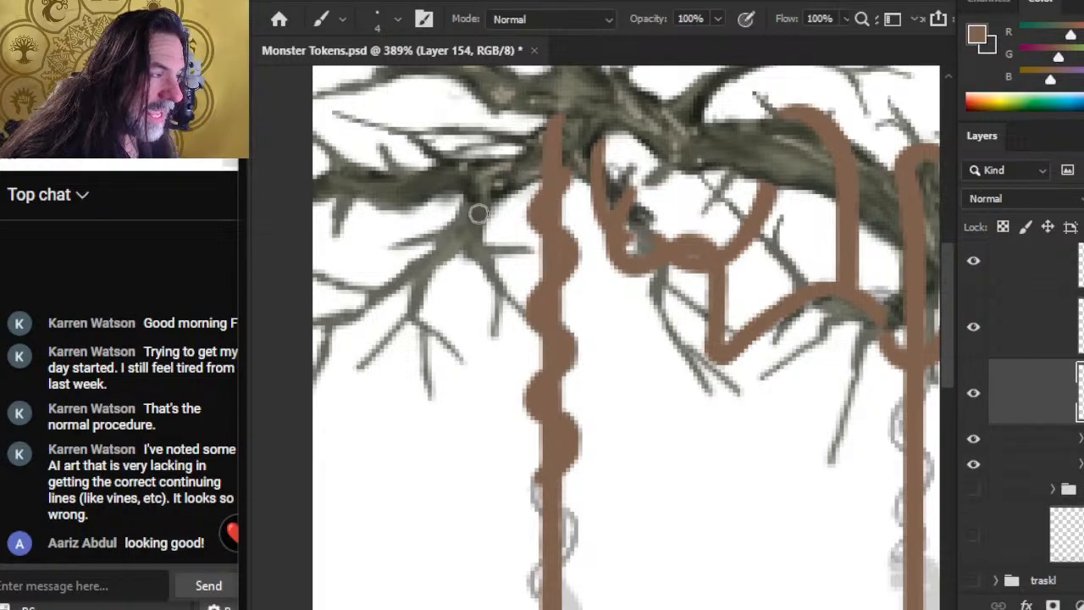
left_click_drag(466, 401, 485, 198)
mouse_move(578, 263)
left_mouse_down()
mouse_move(555, 298)
mouse_move(588, 317)
mouse_move(590, 333)
mouse_move(552, 387)
mouse_move(584, 402)
mouse_move(591, 447)
left_mouse_up()
Step: Trim the strand's last loop and extend it past the vine's lower end, curving out to the left along the sketch
key("e")
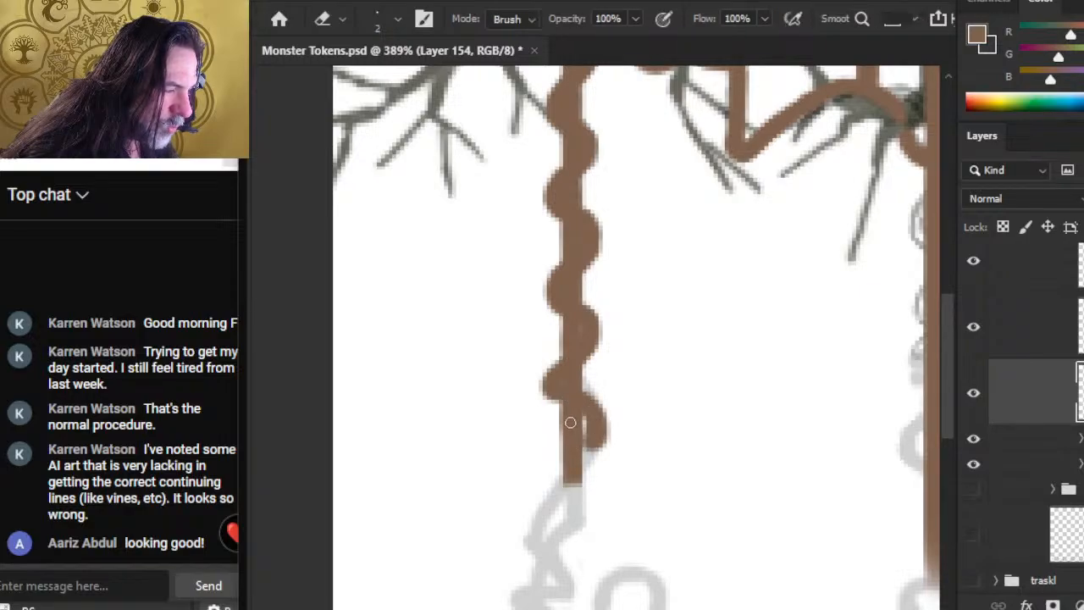
key("b")
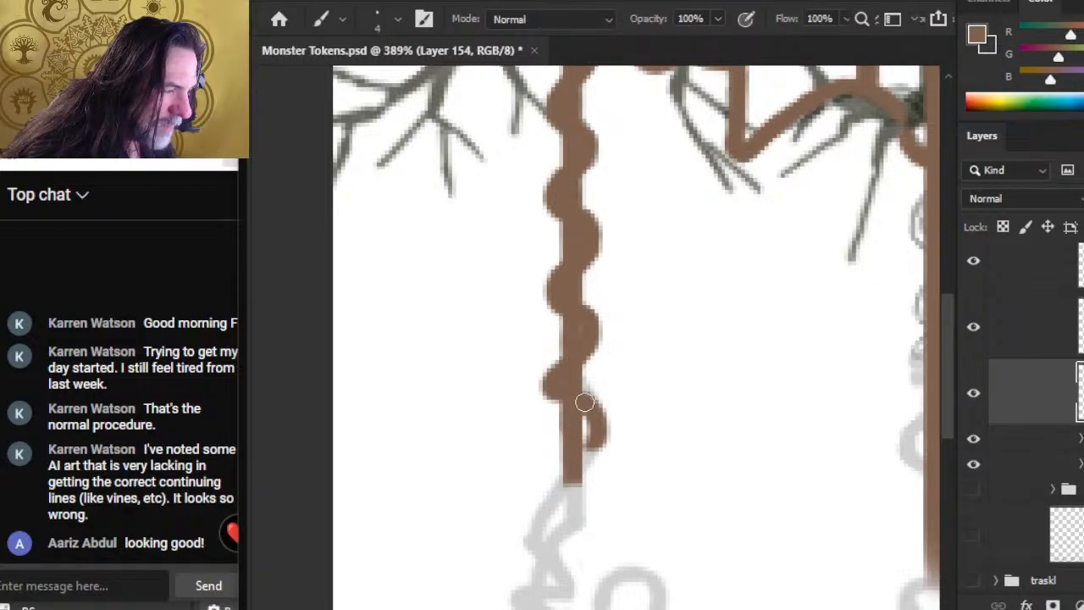
mouse_move(584, 402)
left_mouse_down()
mouse_move(579, 465)
mouse_move(539, 502)
mouse_move(553, 486)
mouse_move(544, 534)
mouse_move(610, 434)
mouse_move(610, 396)
mouse_move(556, 406)
mouse_move(547, 391)
mouse_move(565, 415)
left_mouse_up()
key("e")
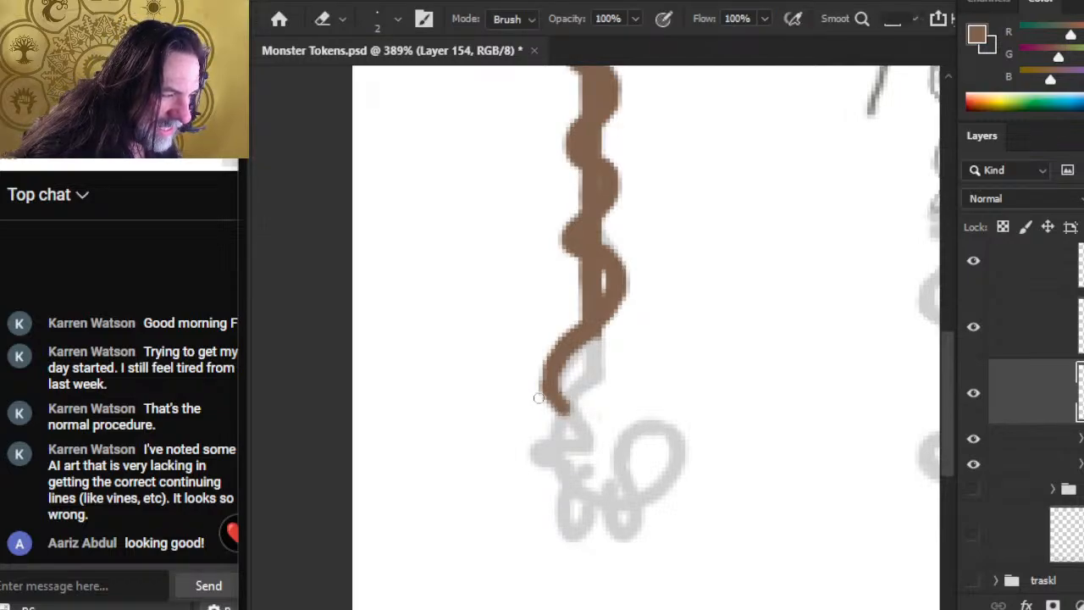
Step: Smooth and slim the leftward curve below the vine's end, alternating brown paint and eraser along both edges
key("b")
left_click_drag(550, 385, 566, 358)
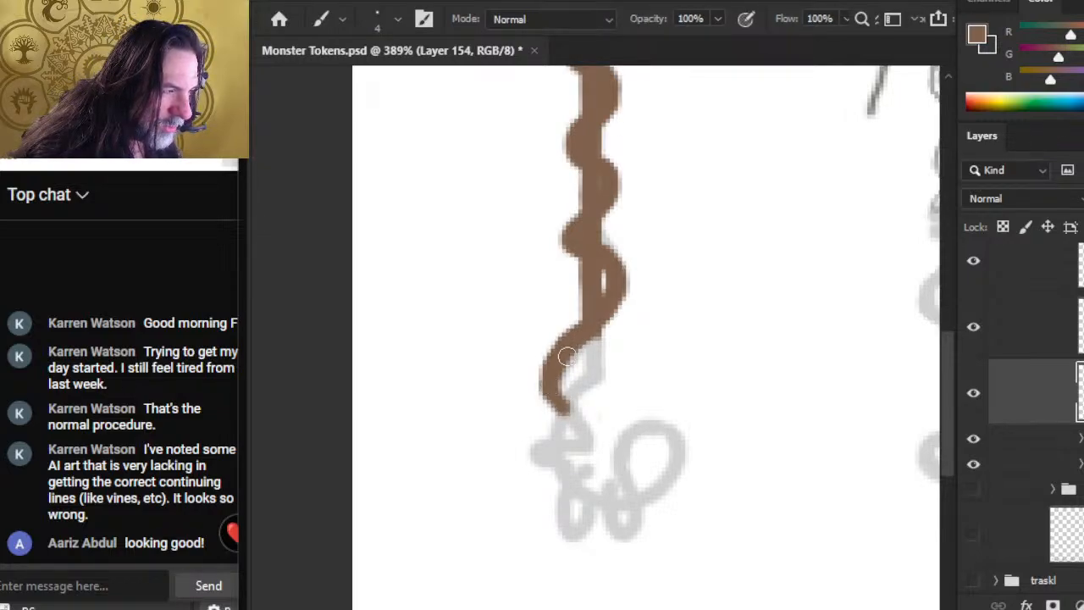
key("e")
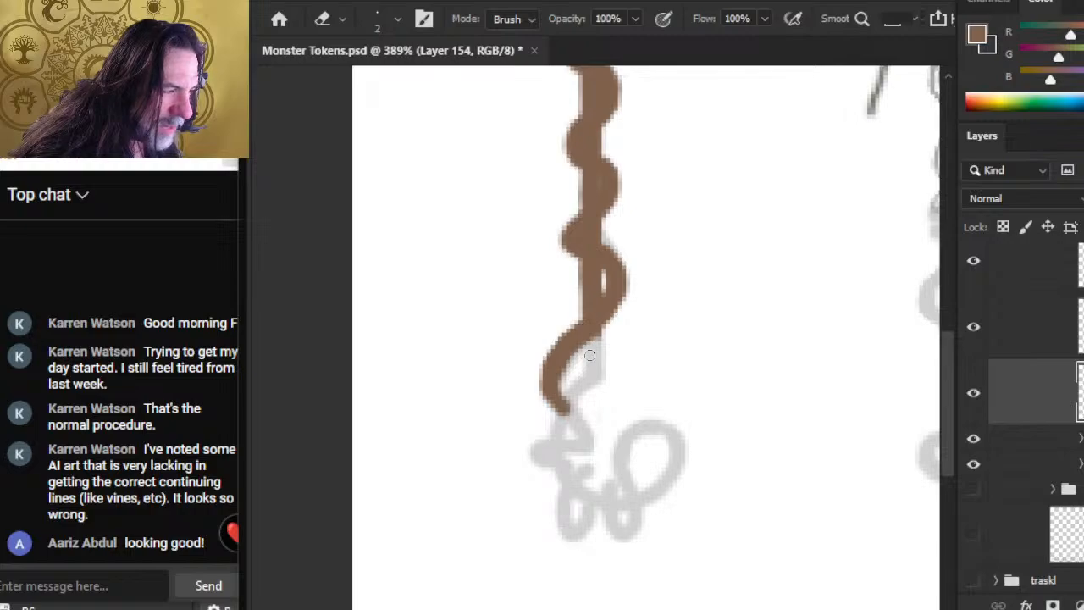
key("b")
left_click_drag(553, 359, 559, 354)
key("e")
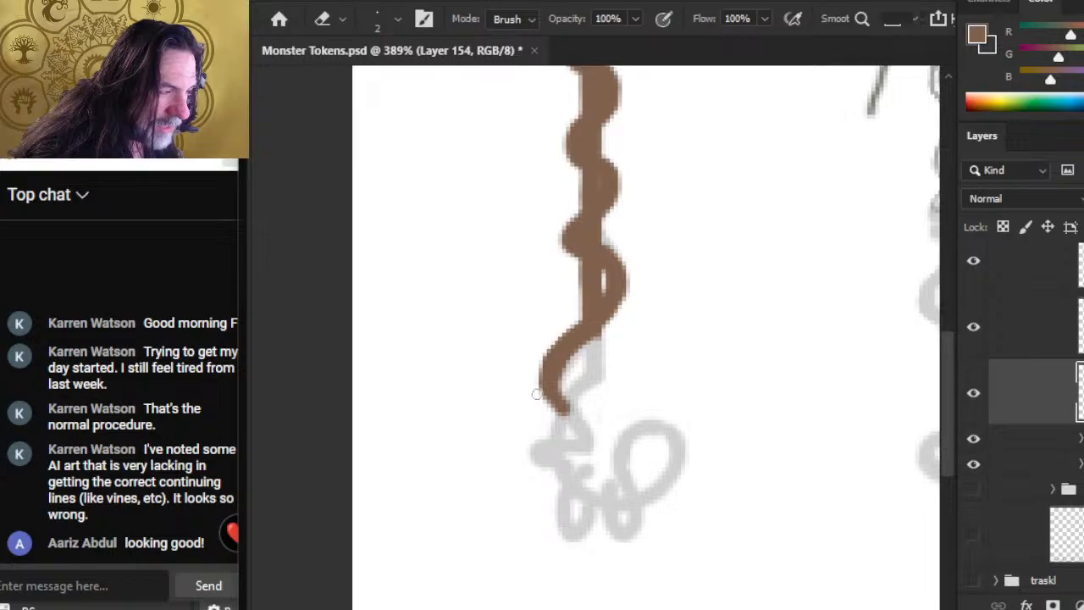
Step: Extend the curved strand diagonally down to the right and refine its edges with a 3-pixel brush and the eraser
key("b")
mouse_move(551, 378)
left_mouse_down()
mouse_move(579, 431)
mouse_move(566, 407)
mouse_move(585, 410)
mouse_move(572, 436)
left_mouse_up()
key("e")
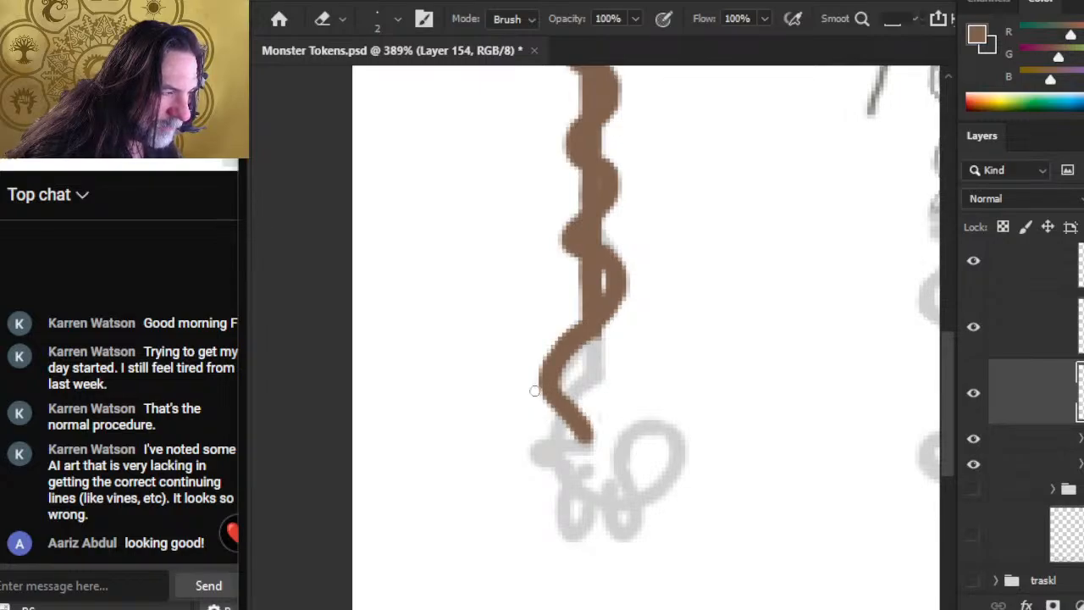
key("b")
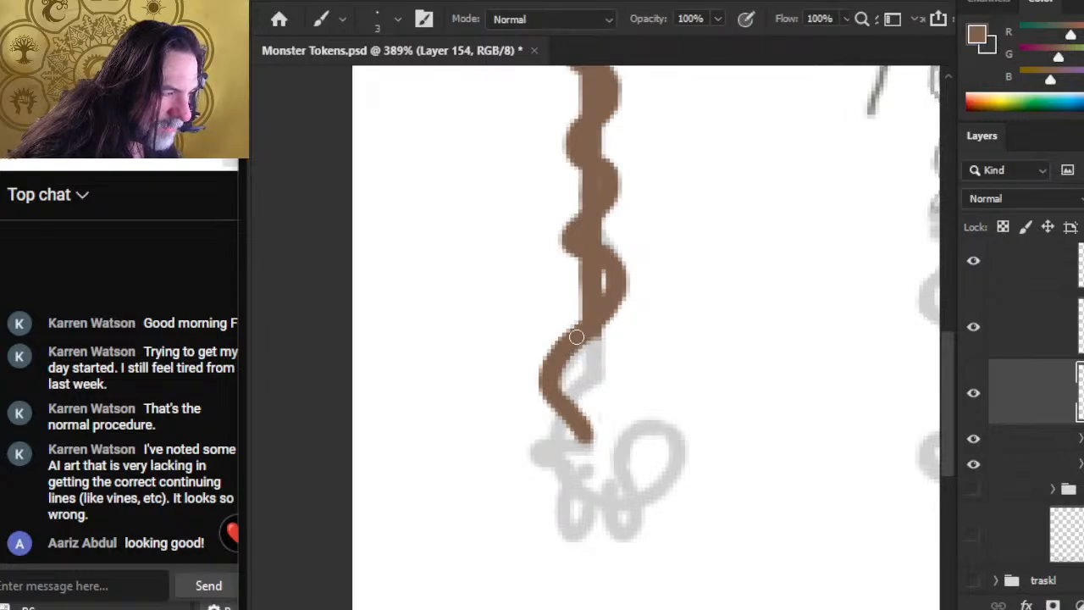
key("e")
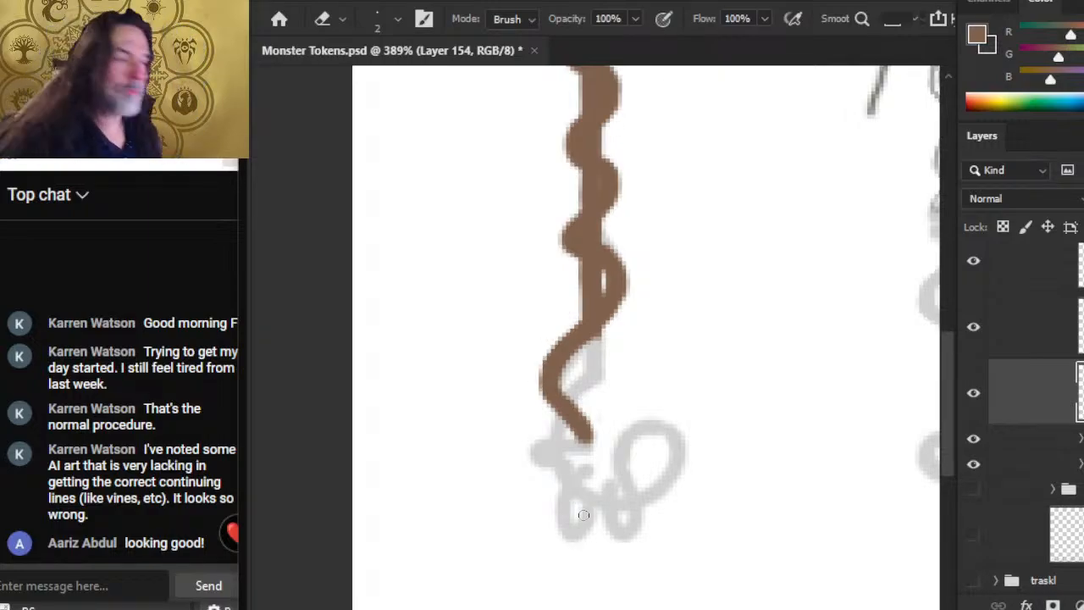
Step: Check the two upper vine layers, and paint the strand's lower end turning back left into a short blunt tip on Layer 154
left_click(976, 330)
left_click(976, 332)
left_click(975, 278)
left_click(979, 273)
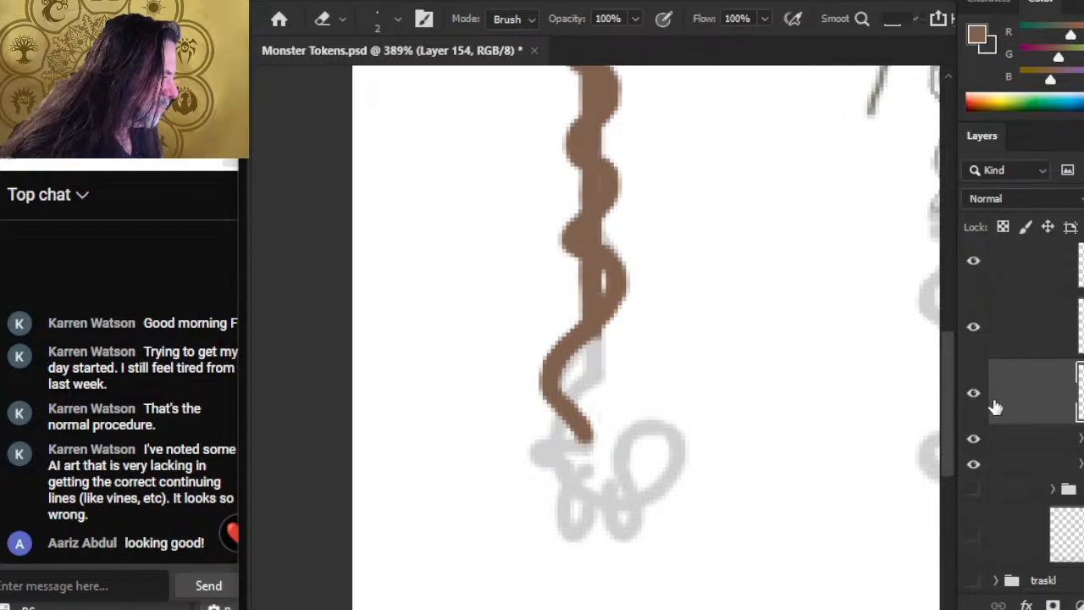
key("b")
mouse_move(538, 446)
left_mouse_down()
mouse_move(572, 456)
mouse_move(581, 434)
mouse_move(555, 450)
mouse_move(533, 447)
mouse_move(546, 462)
left_mouse_up()
key("e")
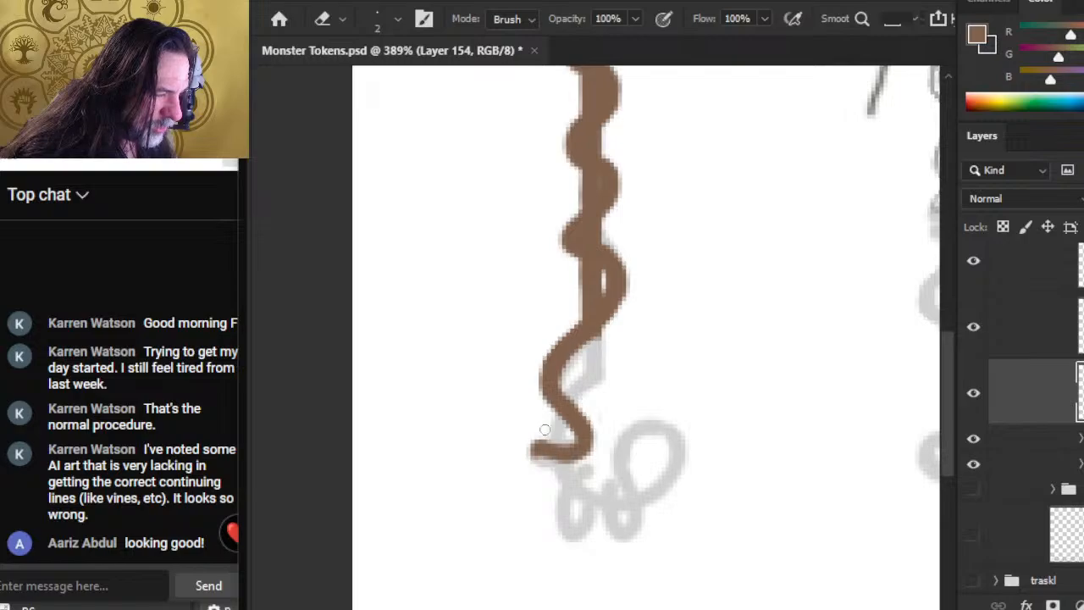
key("b")
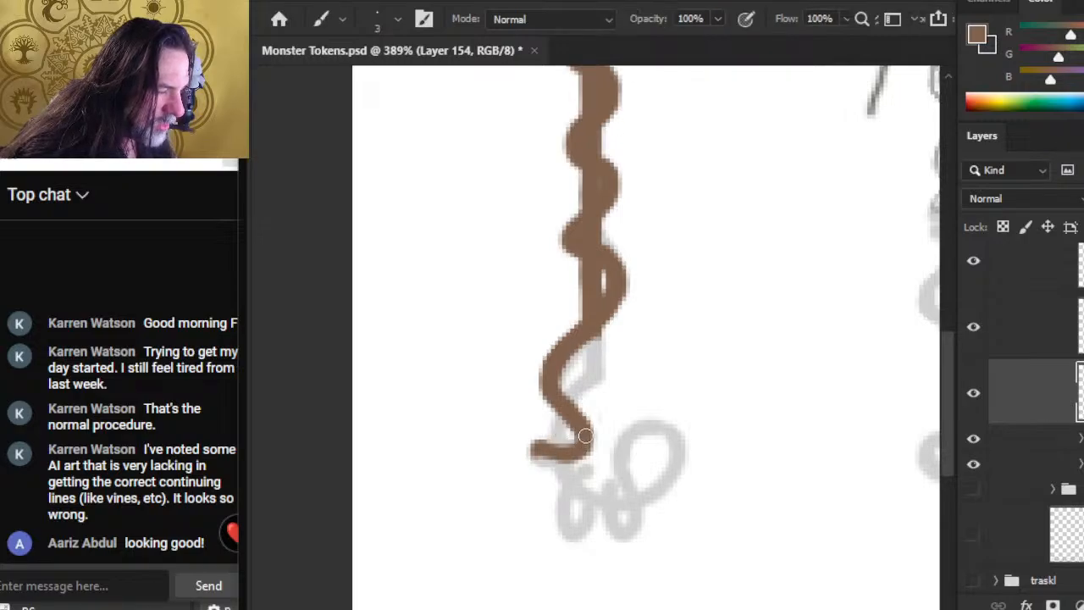
left_click(536, 450)
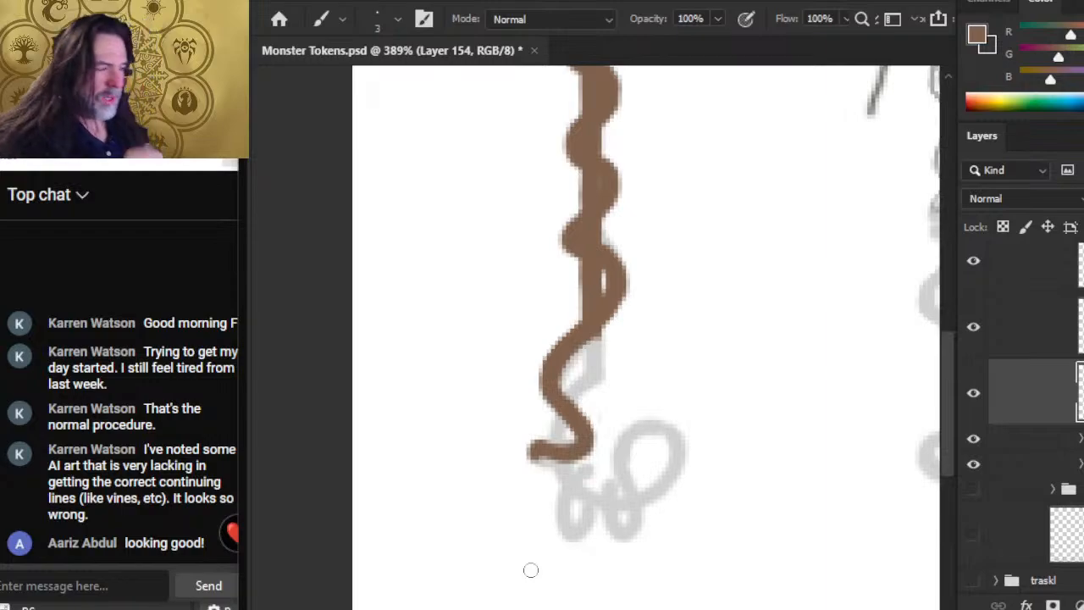
Step: Make Layer 155 active and paint the second strand down from the vine's end, crossing the first strand to reach its tip
left_click(973, 283)
left_click(974, 270)
left_click(989, 327)
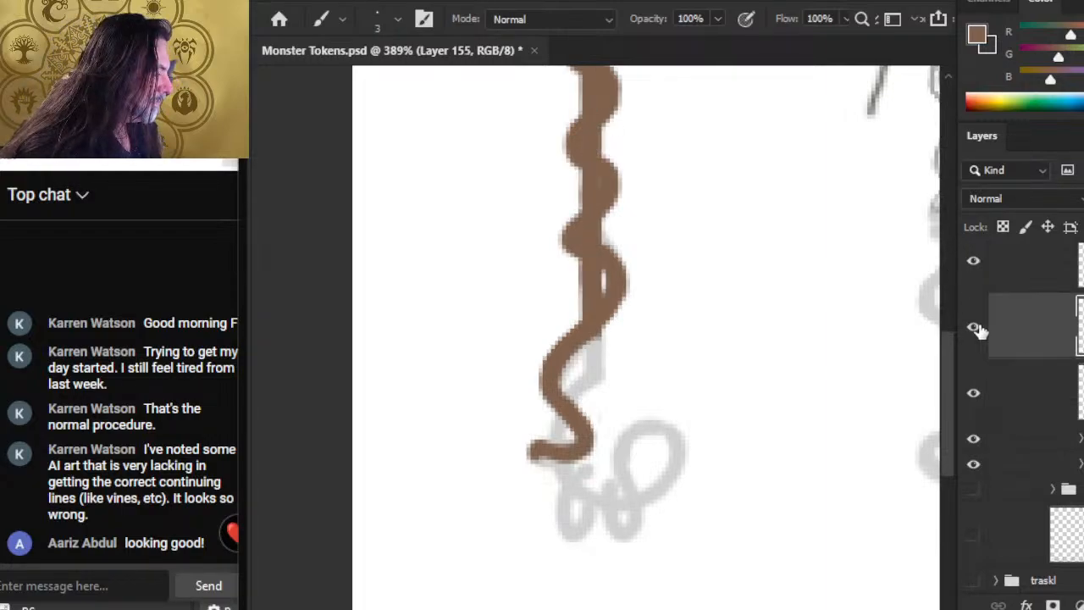
left_click_drag(594, 330, 585, 384)
key("e")
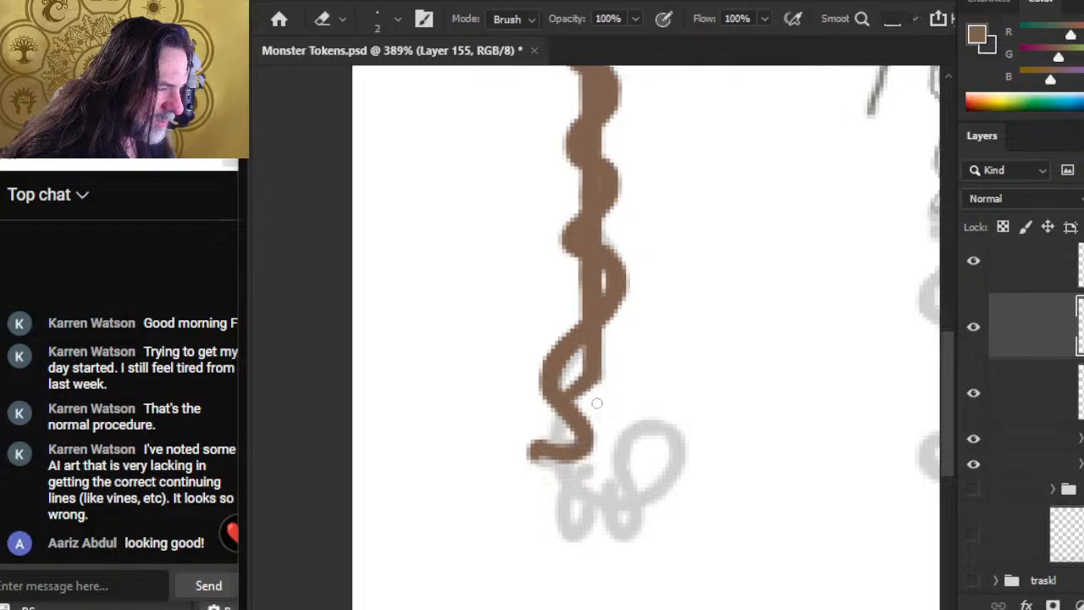
key("b")
mouse_move(593, 365)
left_mouse_down()
mouse_move(550, 427)
mouse_move(555, 406)
left_mouse_up()
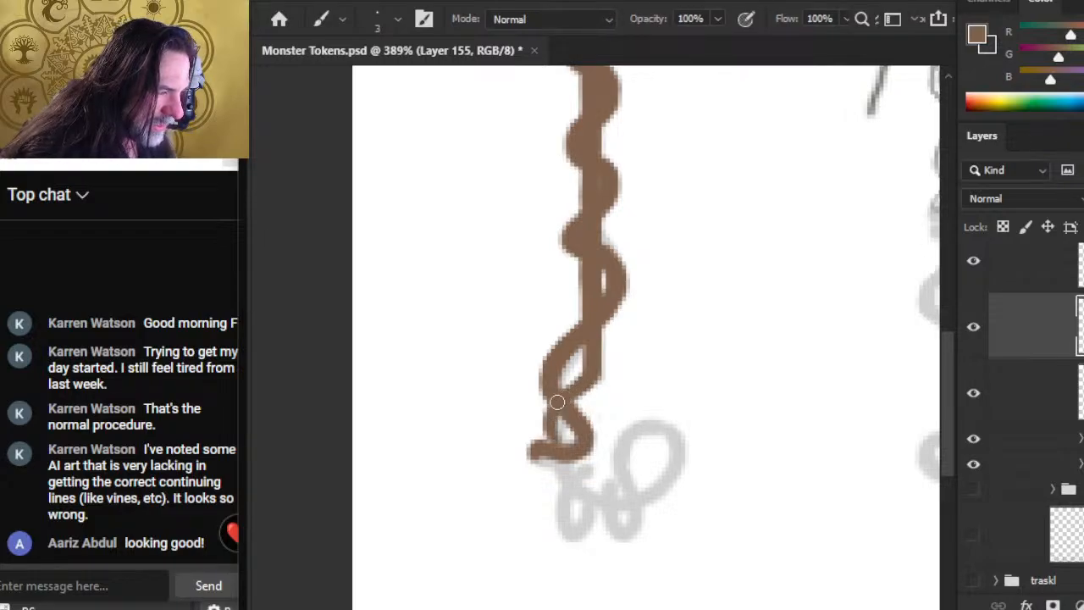
Step: Slim the second strand's right side and extend its lower end diagonally past the first strand's tip on Layer 155
key("e")
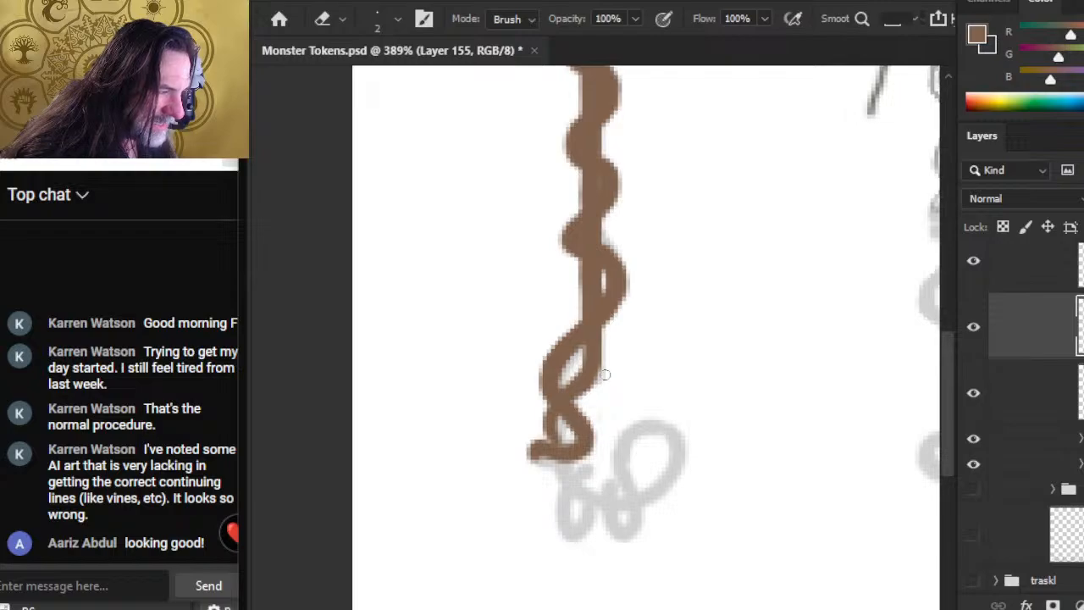
key("b")
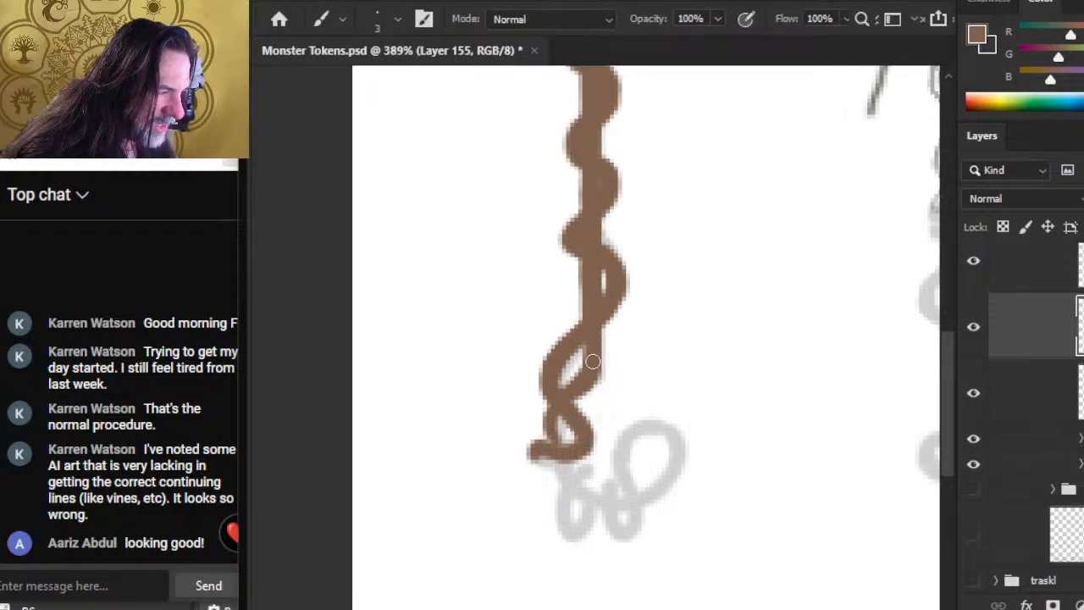
left_click_drag(549, 416, 569, 477)
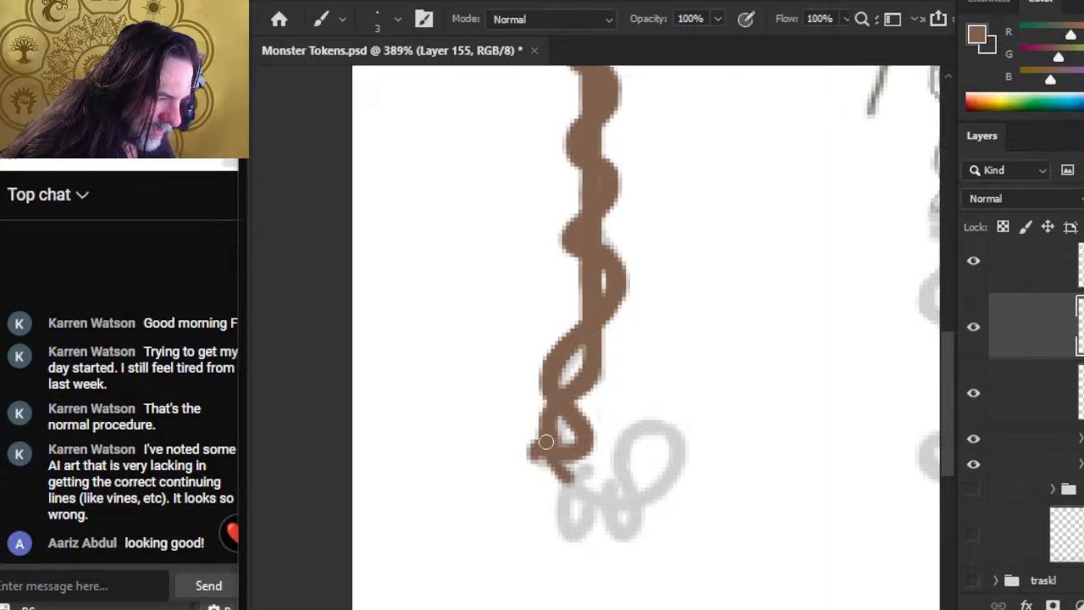
left_click_drag(546, 436, 567, 475)
key("e")
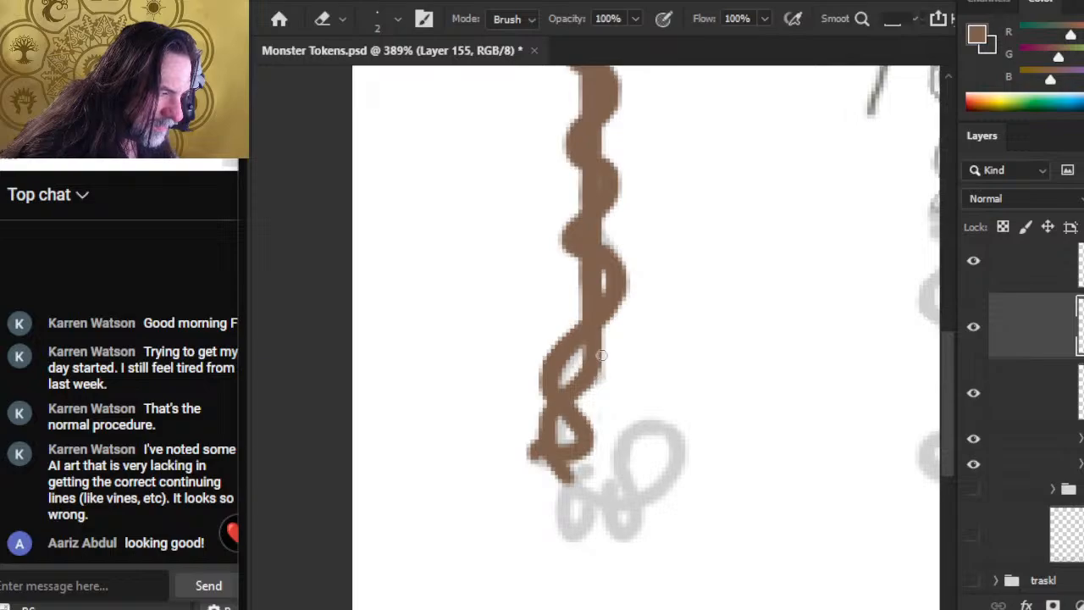
Step: Trim the second strand's outer edge and sweep its lower end to the right in a smooth upturned curve on Layer 155
key("b")
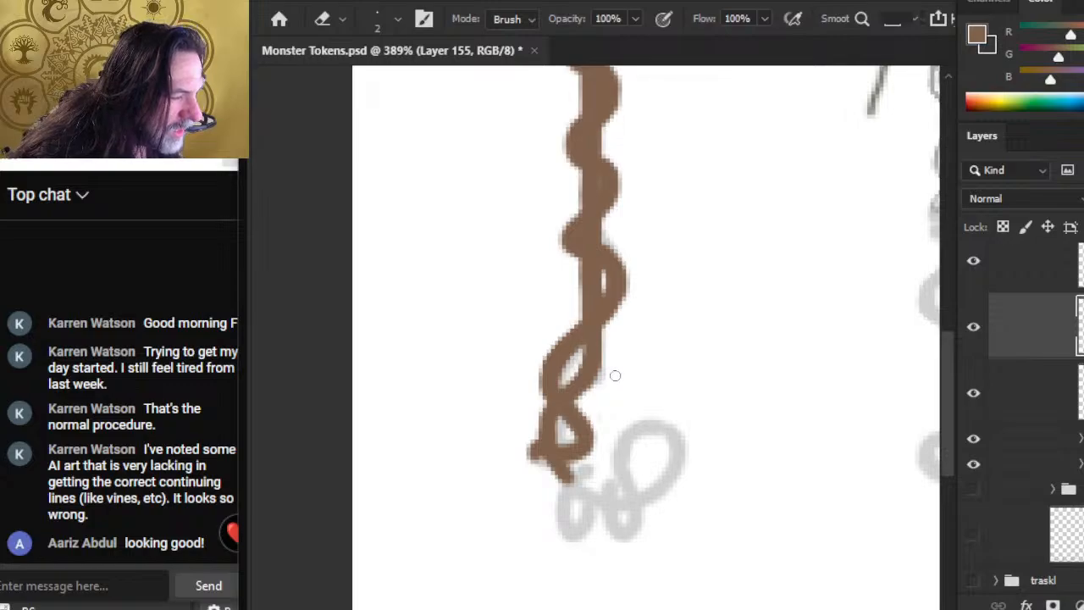
mouse_move(615, 375)
left_mouse_down()
mouse_move(588, 370)
mouse_move(609, 355)
left_mouse_up()
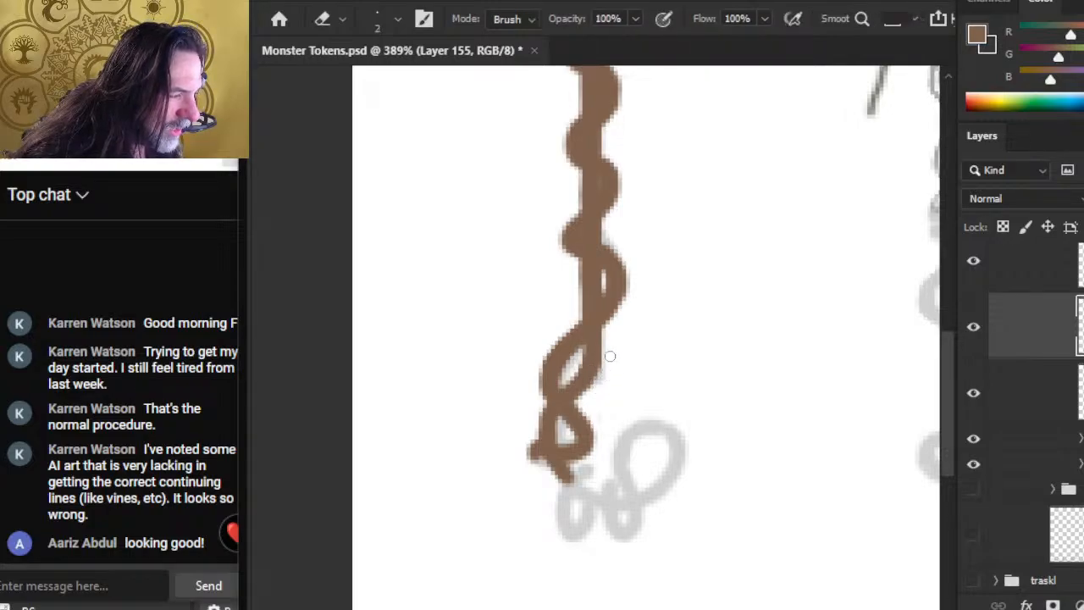
mouse_move(581, 435)
left_mouse_down()
mouse_move(601, 330)
mouse_move(603, 391)
mouse_move(620, 395)
left_mouse_up()
key("b")
key("e")
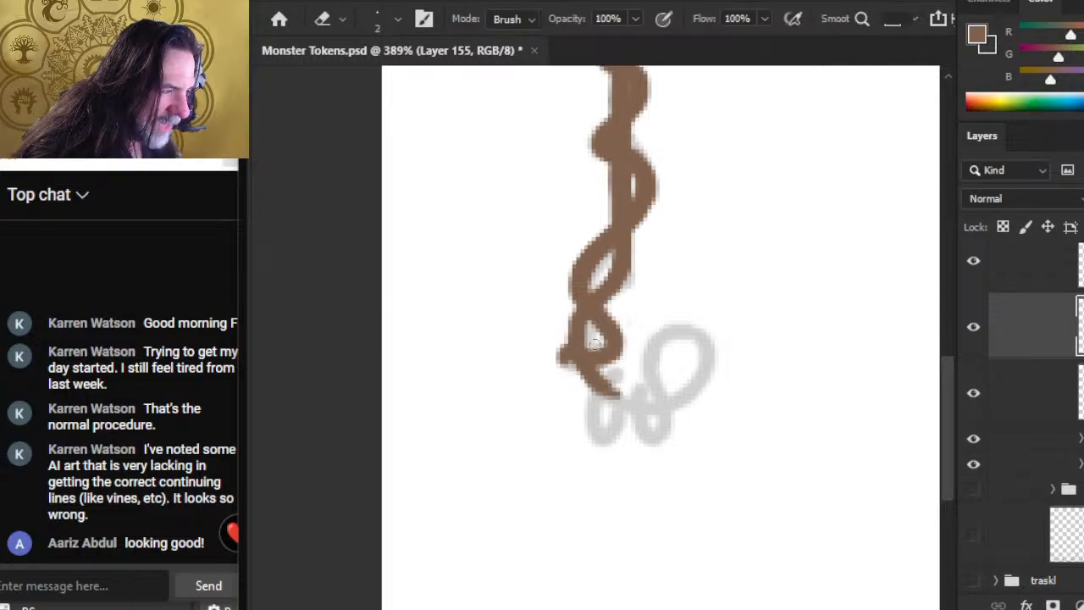
key("b")
mouse_move(584, 370)
left_mouse_down()
mouse_move(621, 404)
mouse_move(669, 401)
mouse_move(651, 410)
mouse_move(683, 394)
mouse_move(656, 411)
mouse_move(693, 383)
mouse_move(678, 401)
mouse_move(639, 410)
mouse_move(671, 404)
left_mouse_up()
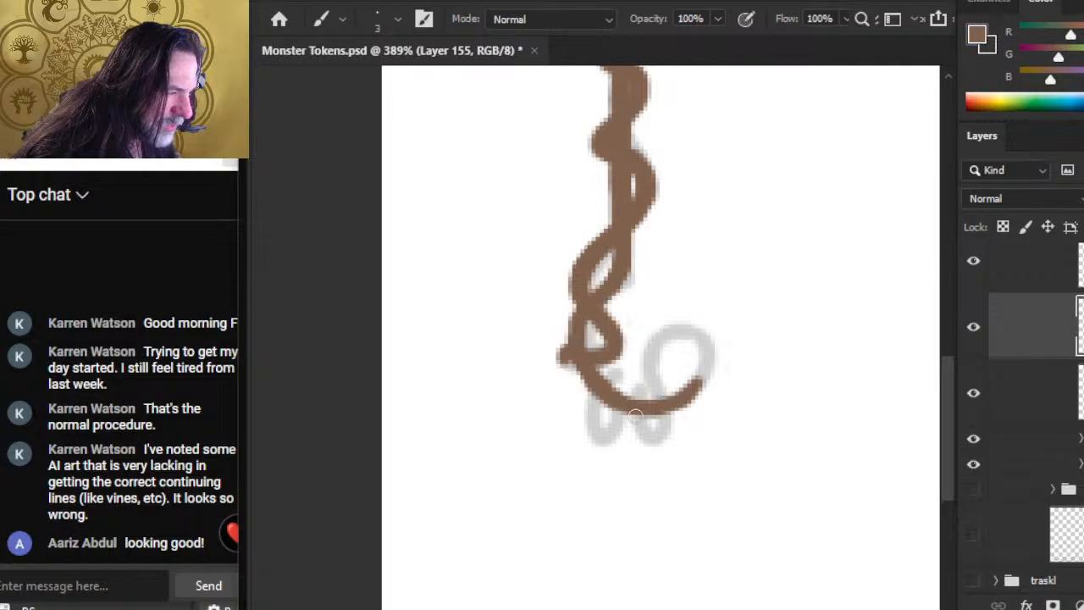
key("e")
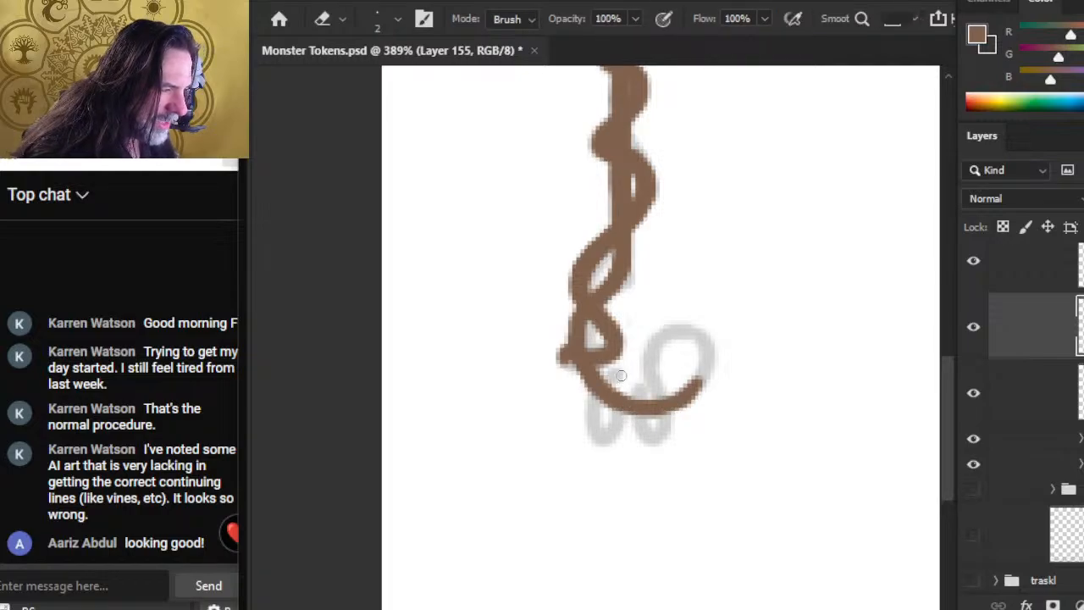
Step: Hide and reshow each of the three brown vine layers to check which strands they hold
left_click(980, 341)
left_click(981, 344)
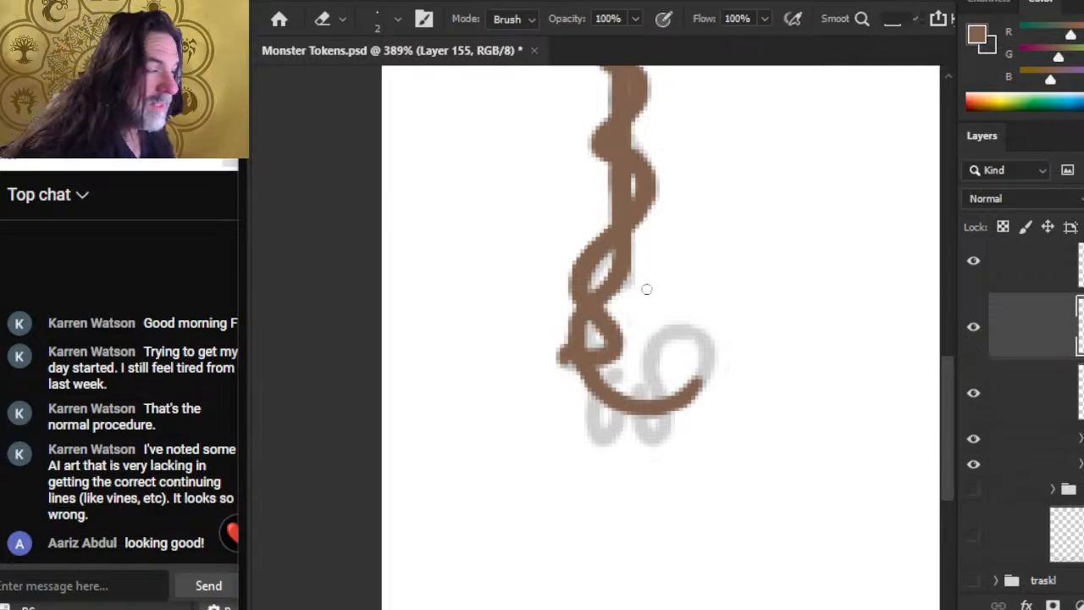
key("b")
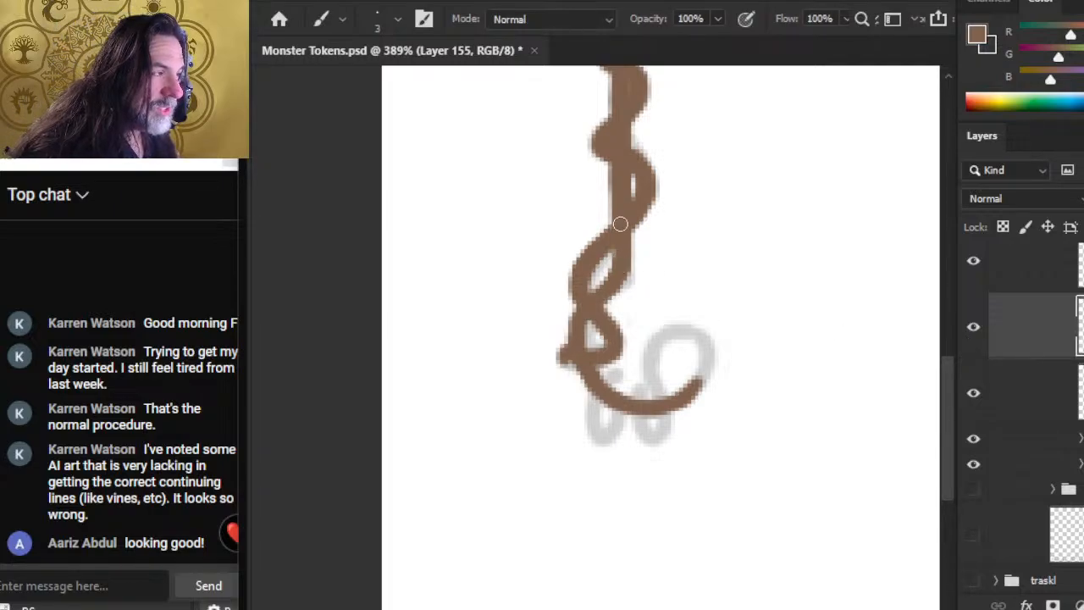
left_click(975, 264)
left_click(976, 266)
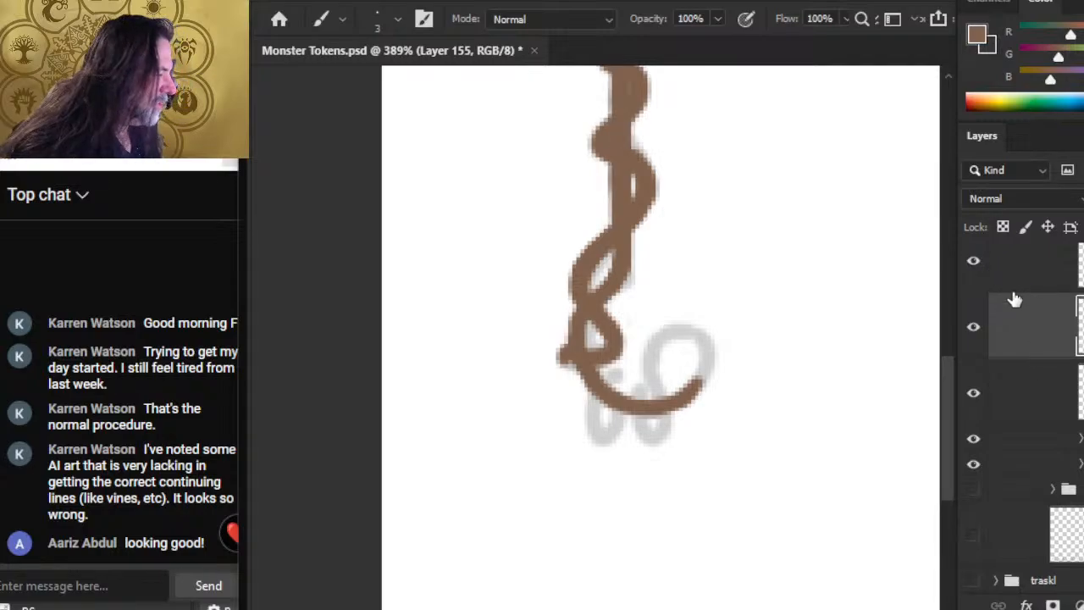
left_click(975, 395)
left_click(975, 396)
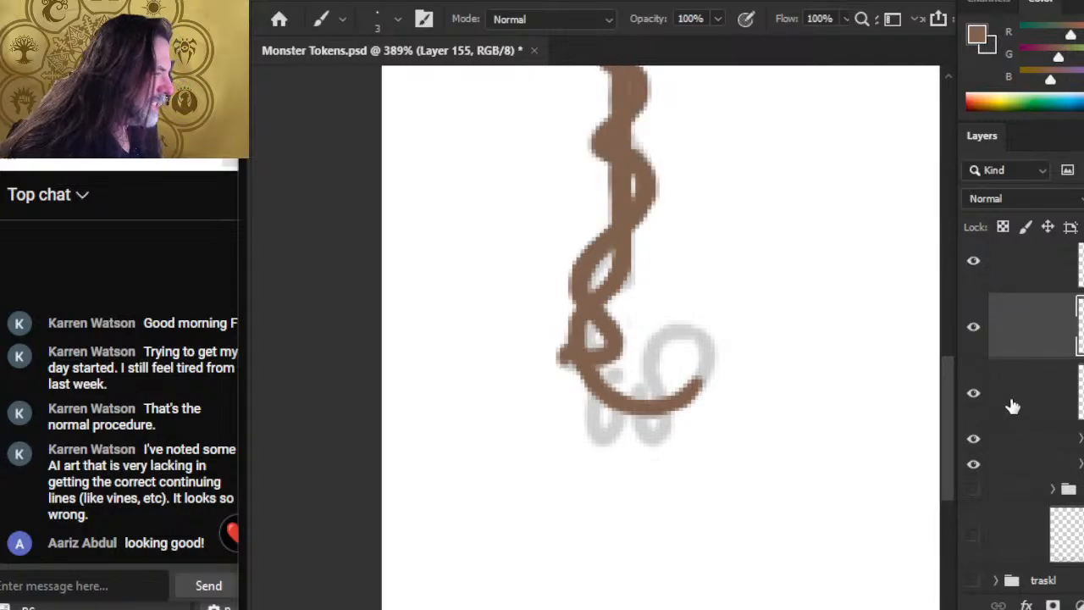
Step: Toggle the three brown vine layers off and on once more to identify the layer holding the third strand
left_click(980, 268)
left_click(980, 268)
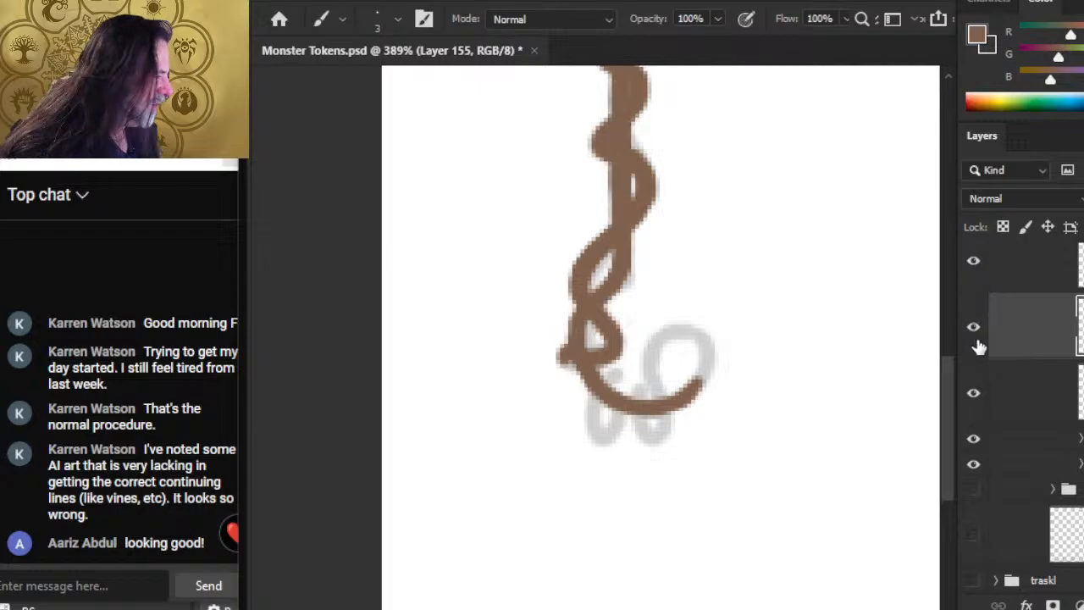
left_click(974, 328)
left_click(975, 328)
left_click(975, 395)
left_click(975, 394)
left_click(980, 271)
left_click(980, 271)
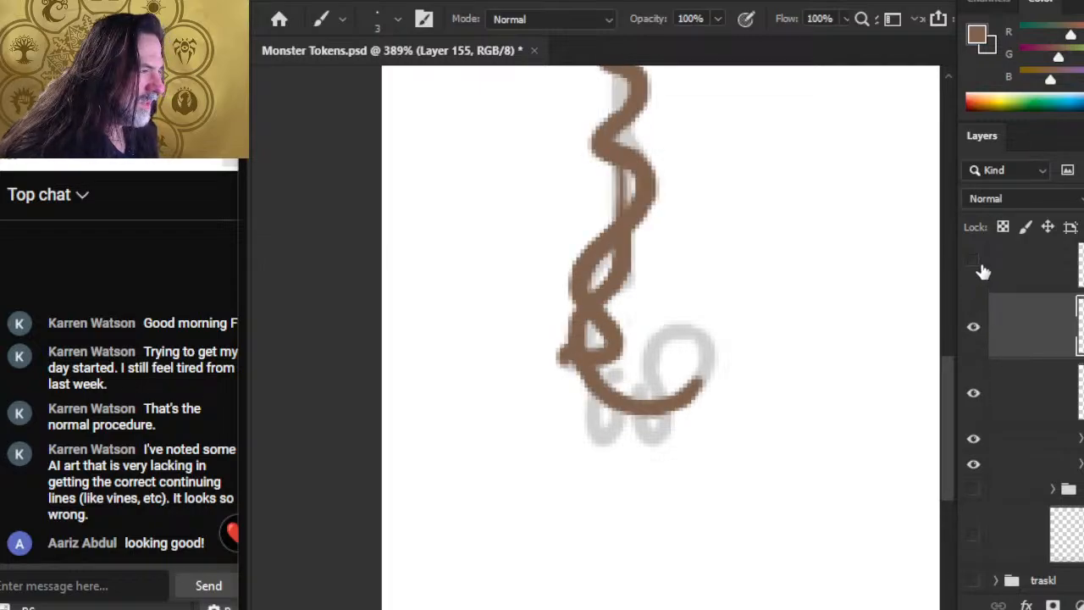
Step: Make Layer 156 active and paint a small closed loop below the crossing strands, following the sketch and cleaning its inner edge
left_click(1023, 273)
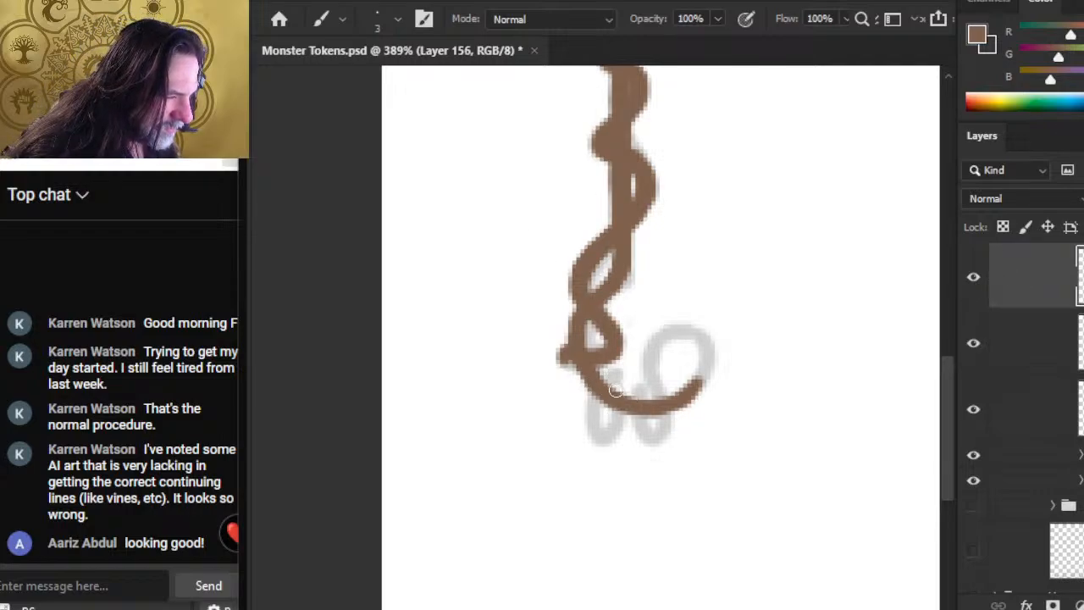
left_click_drag(613, 377, 591, 419)
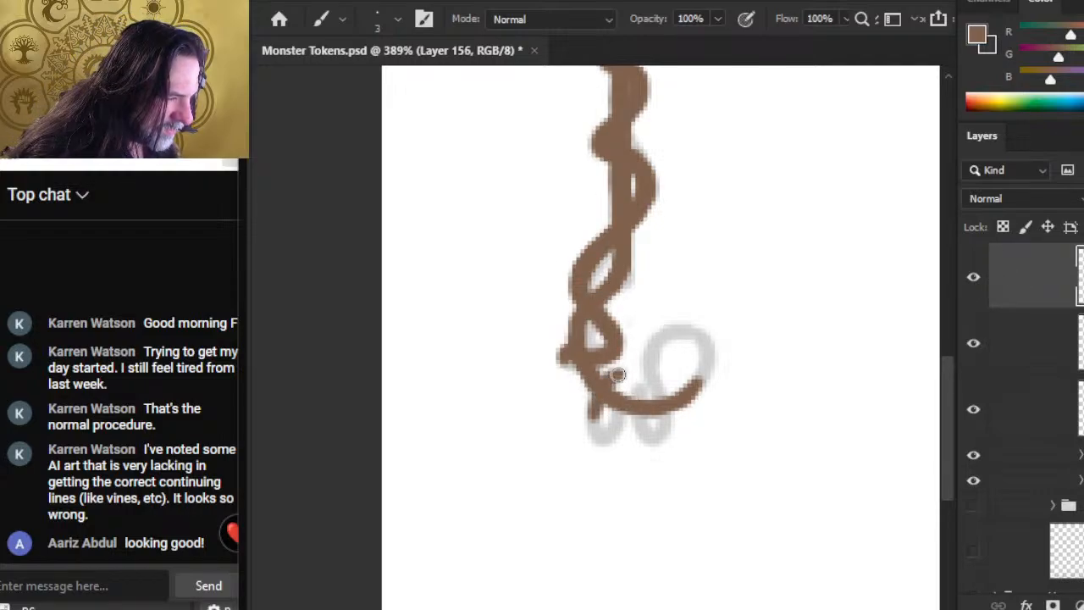
mouse_move(618, 375)
left_mouse_down()
mouse_move(598, 438)
mouse_move(589, 403)
mouse_move(603, 439)
left_mouse_up()
key("e")
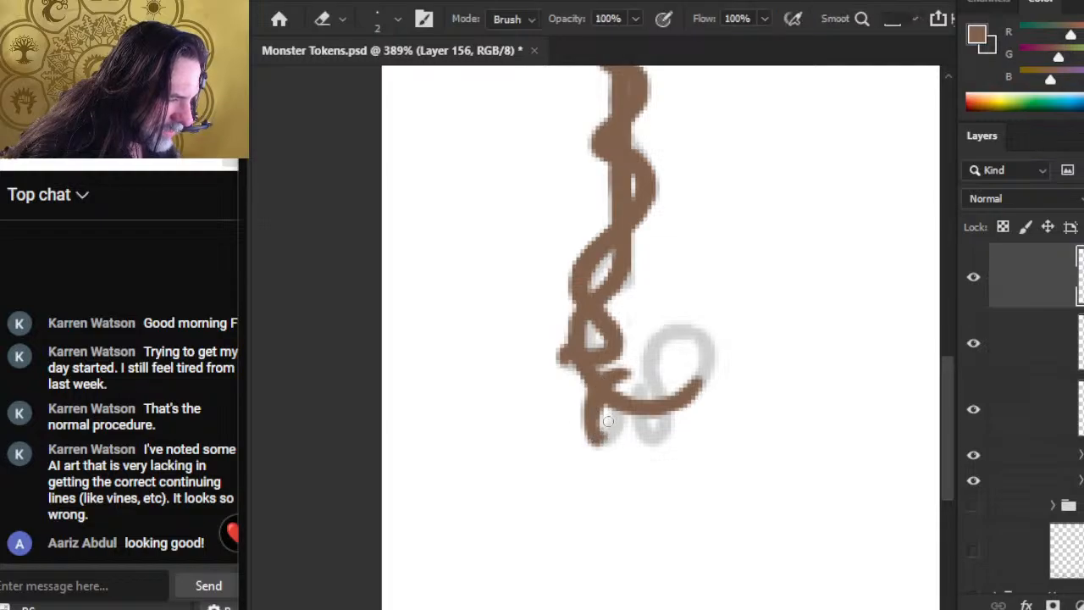
key("b")
key("e")
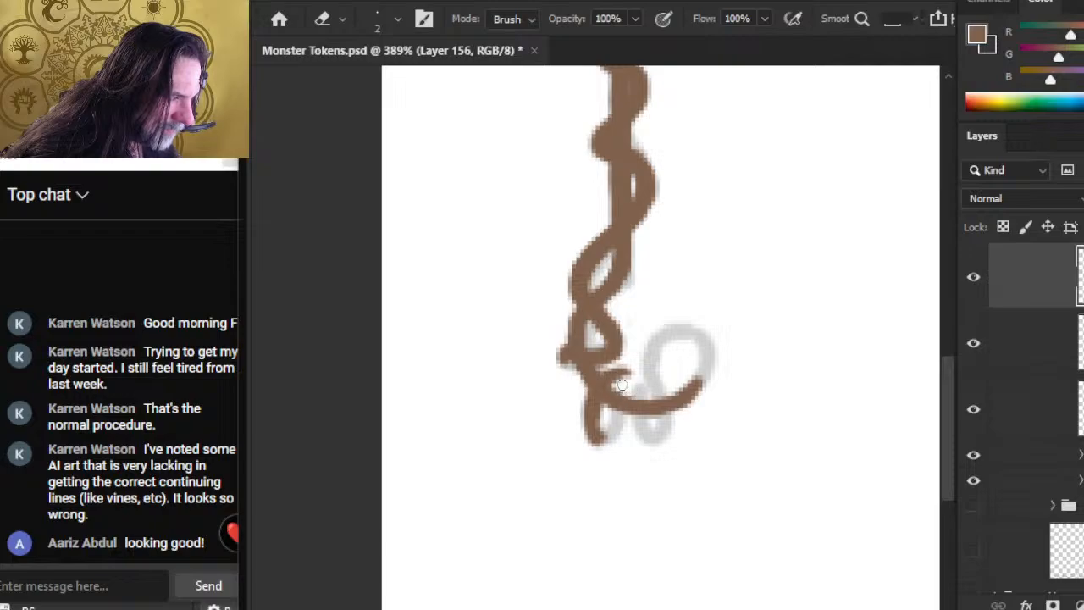
key("b")
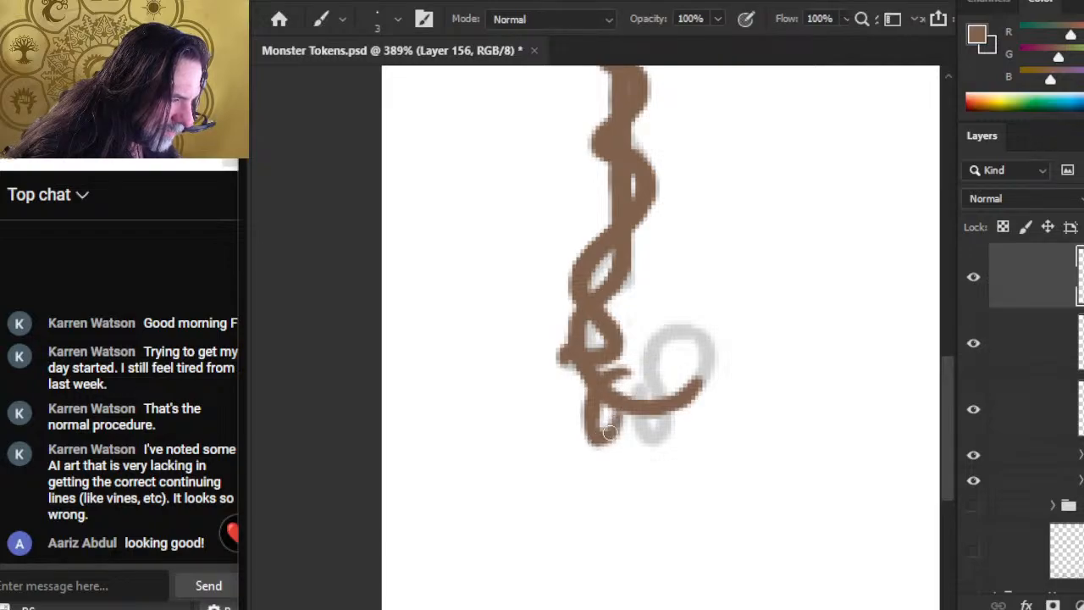
left_click_drag(612, 434, 593, 436)
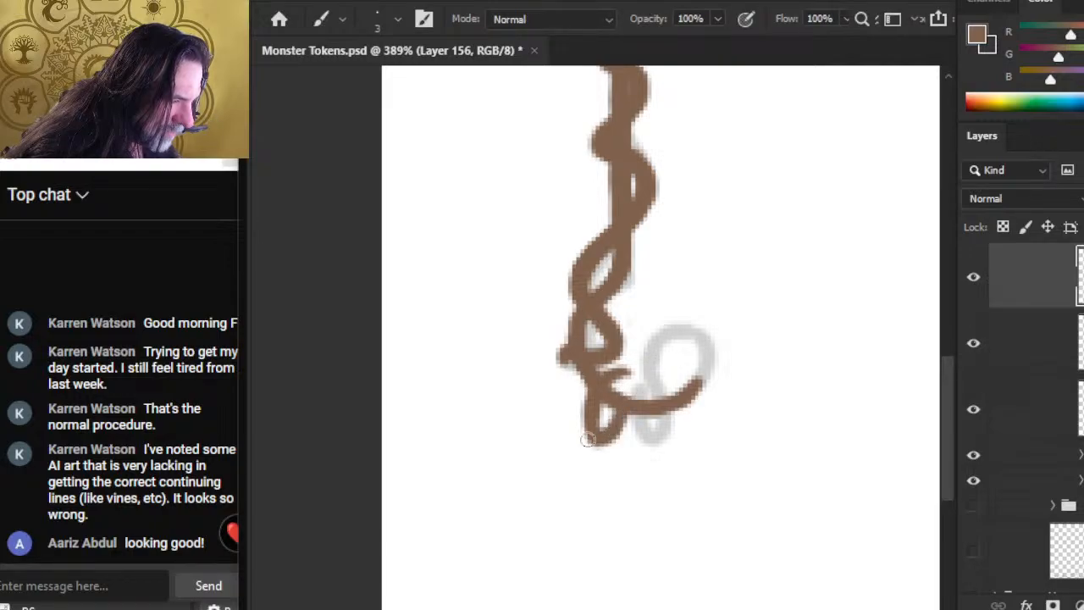
key("e")
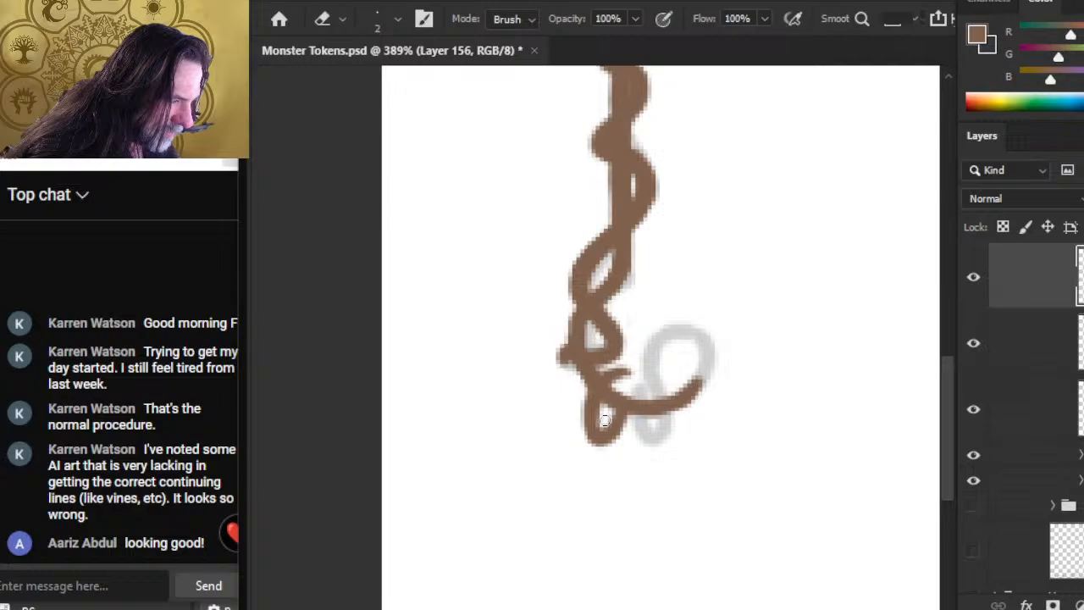
Step: Continue the strand on Layer 156 into a second small loop and a large round curl meeting the second strand's upturned tip
key("b")
mouse_move(597, 391)
left_mouse_down()
mouse_move(597, 438)
mouse_move(635, 388)
mouse_move(642, 428)
mouse_move(644, 398)
mouse_move(642, 425)
mouse_move(642, 392)
mouse_move(625, 424)
mouse_move(623, 392)
mouse_move(609, 434)
mouse_move(616, 413)
mouse_move(596, 430)
mouse_move(607, 444)
mouse_move(643, 415)
mouse_move(646, 436)
mouse_move(666, 416)
mouse_move(665, 436)
mouse_move(662, 408)
mouse_move(672, 416)
mouse_move(658, 391)
mouse_move(670, 404)
mouse_move(654, 369)
mouse_move(670, 403)
mouse_move(674, 350)
left_mouse_up()
key("e")
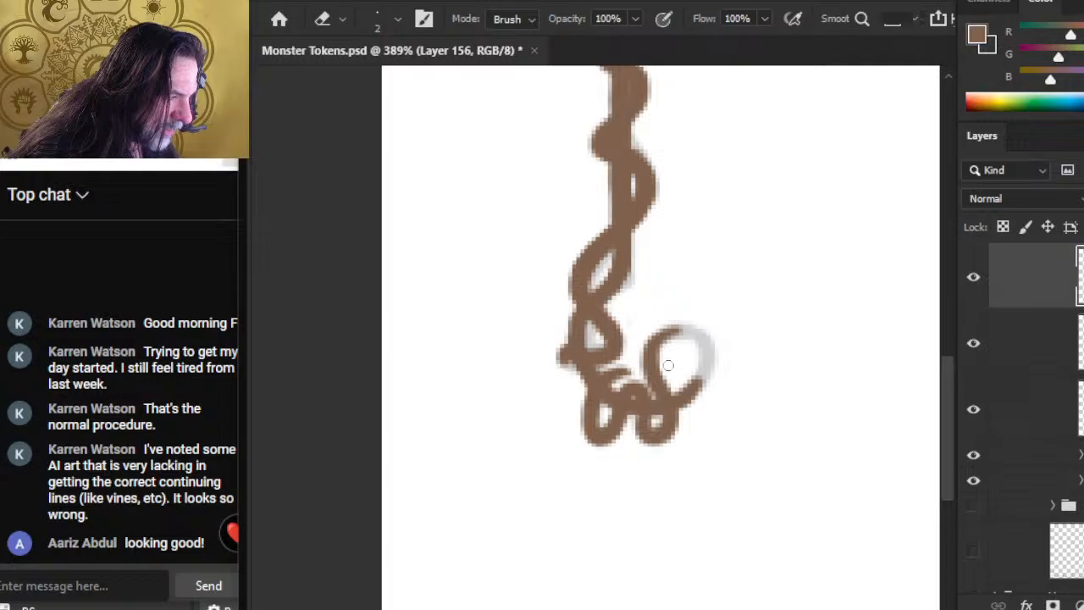
key("b")
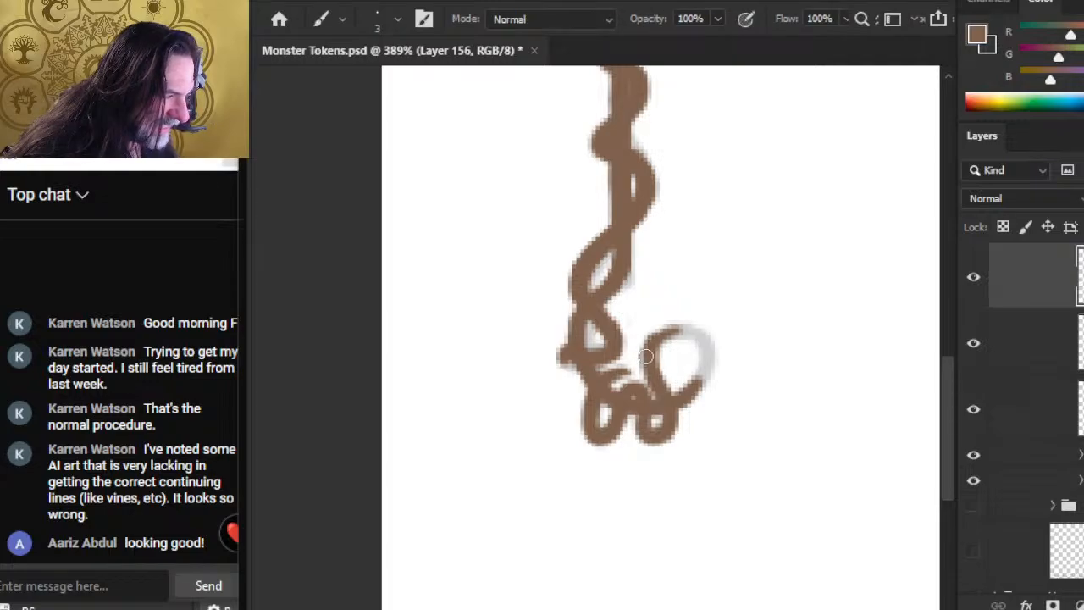
mouse_move(652, 341)
left_mouse_down()
mouse_move(695, 333)
mouse_move(709, 358)
mouse_move(691, 391)
left_mouse_up()
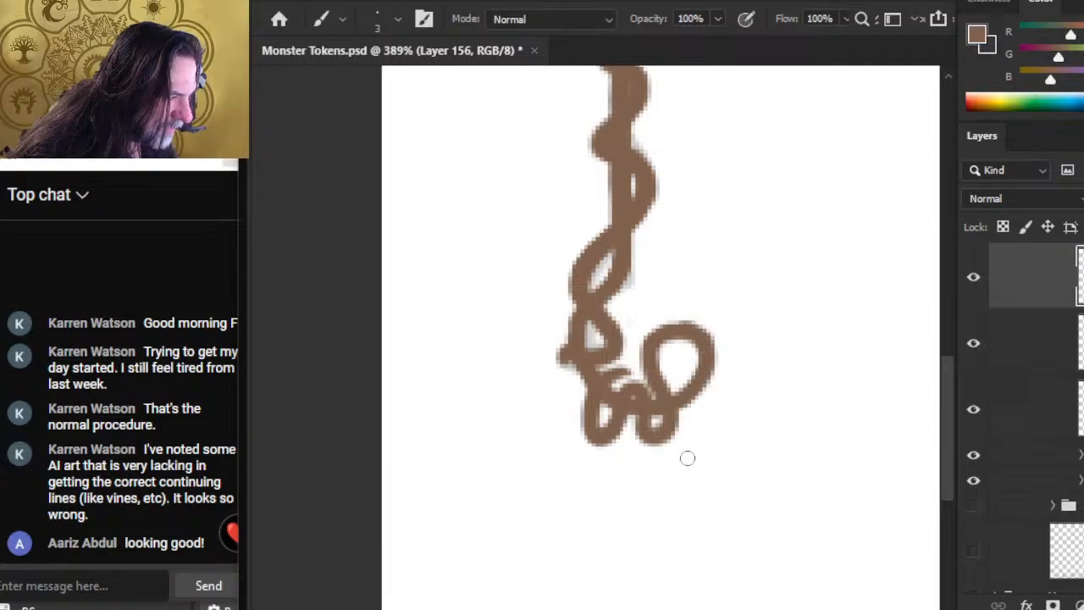
Step: Paint a small loop bulging out from the strand's stub and curving back under the crossing to join the lower loops on Layer 156
key("z")
key("b")
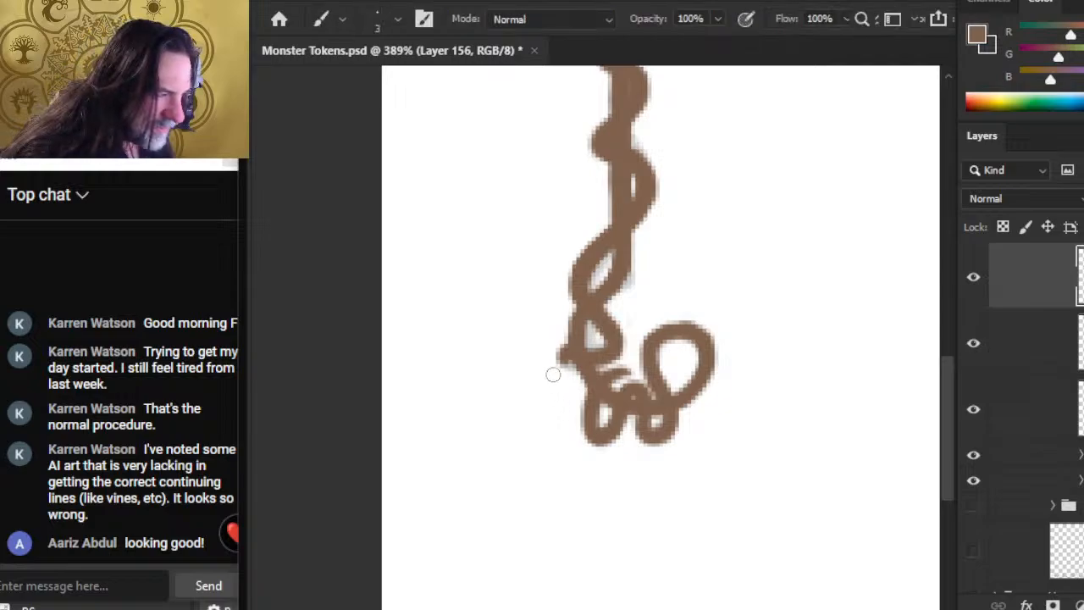
mouse_move(565, 354)
left_mouse_down()
mouse_move(551, 359)
mouse_move(554, 388)
mouse_move(548, 374)
mouse_move(567, 390)
mouse_move(580, 388)
mouse_move(563, 377)
mouse_move(618, 379)
left_mouse_up()
key("e")
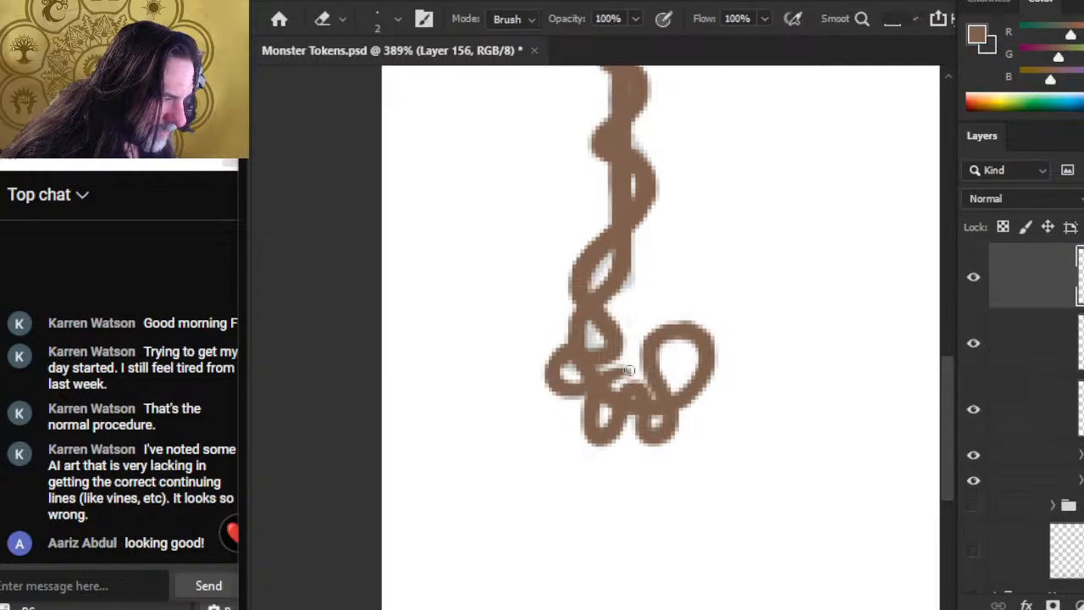
key("b")
mouse_move(627, 369)
left_mouse_down()
mouse_move(619, 389)
mouse_move(613, 376)
mouse_move(510, 359)
left_mouse_up()
Step: Check Layer 156's strand against the whole picture and lower the TREE group's opacity to 30%
key("z")
left_click_drag(588, 396, 518, 363)
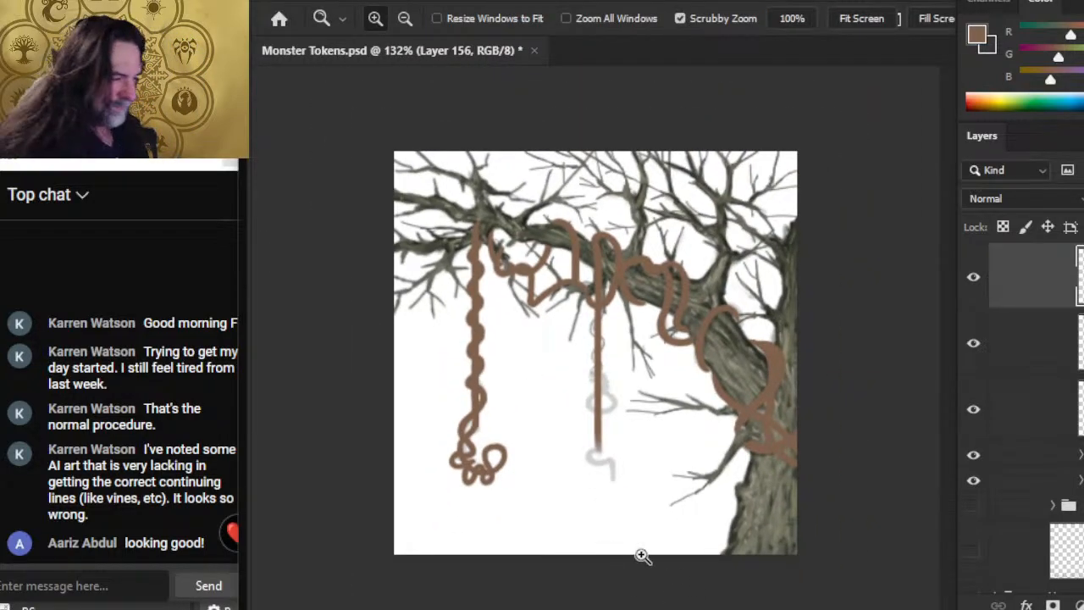
left_click(973, 280)
left_click(973, 280)
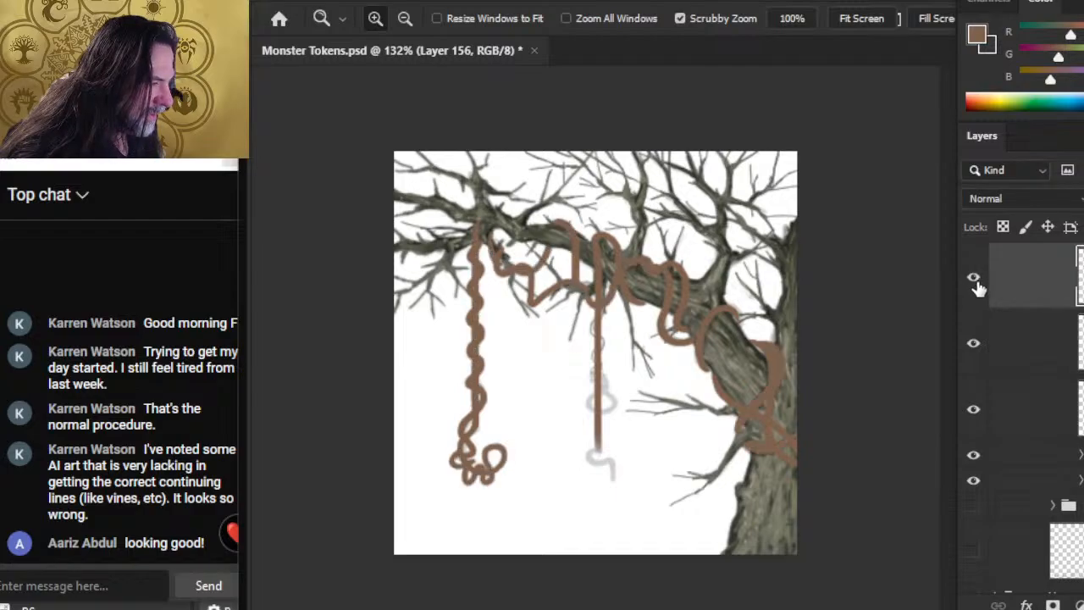
left_click(1023, 480)
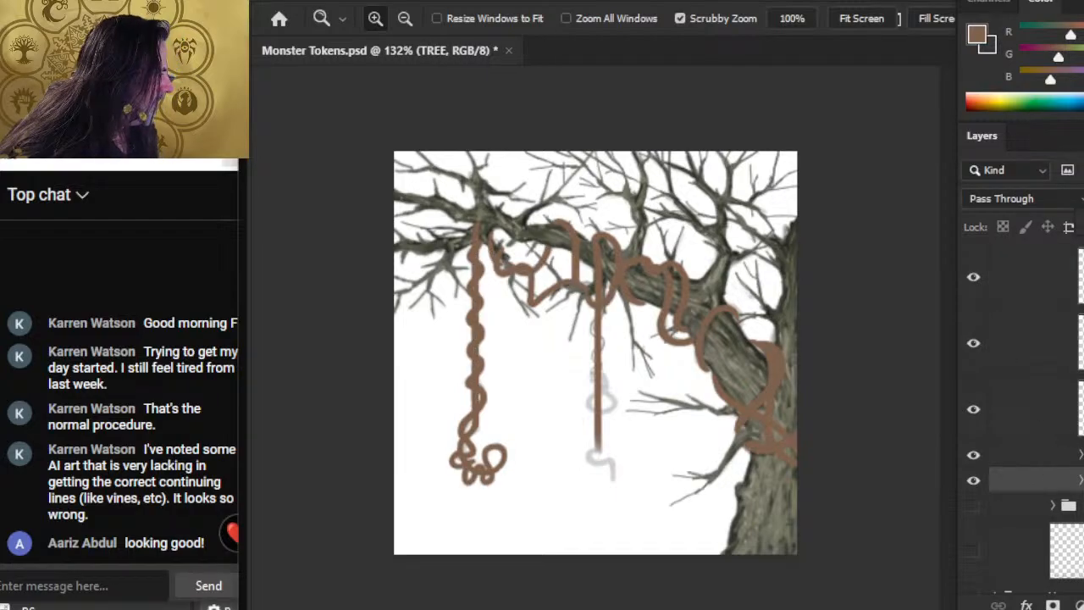
key("3")
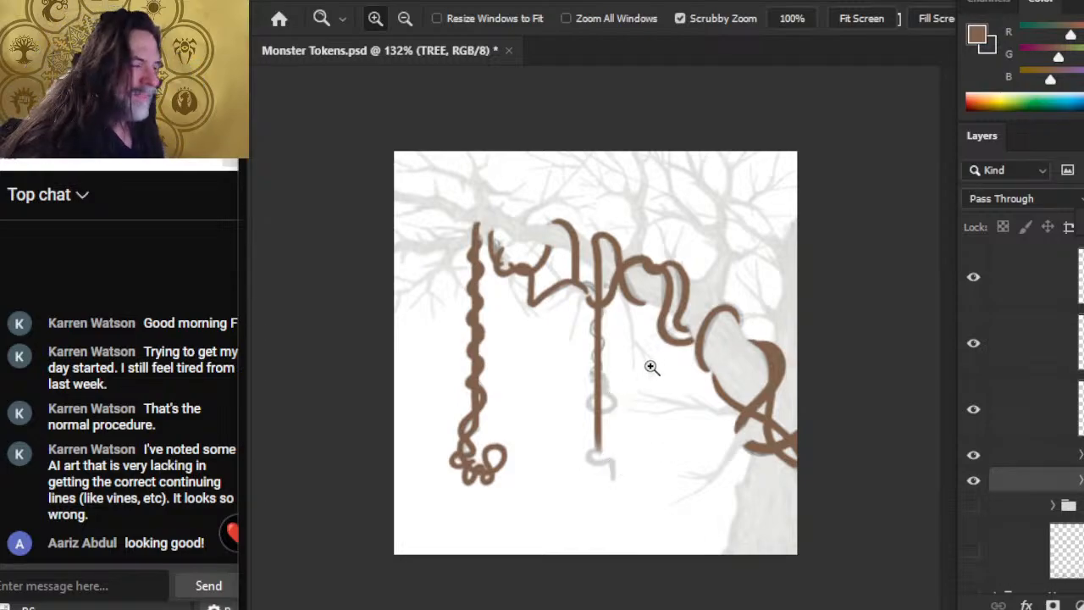
Step: Toggle the TREE group and each brown vine layer around the middle hanging vine to examine which strands each layer holds
left_click(619, 329)
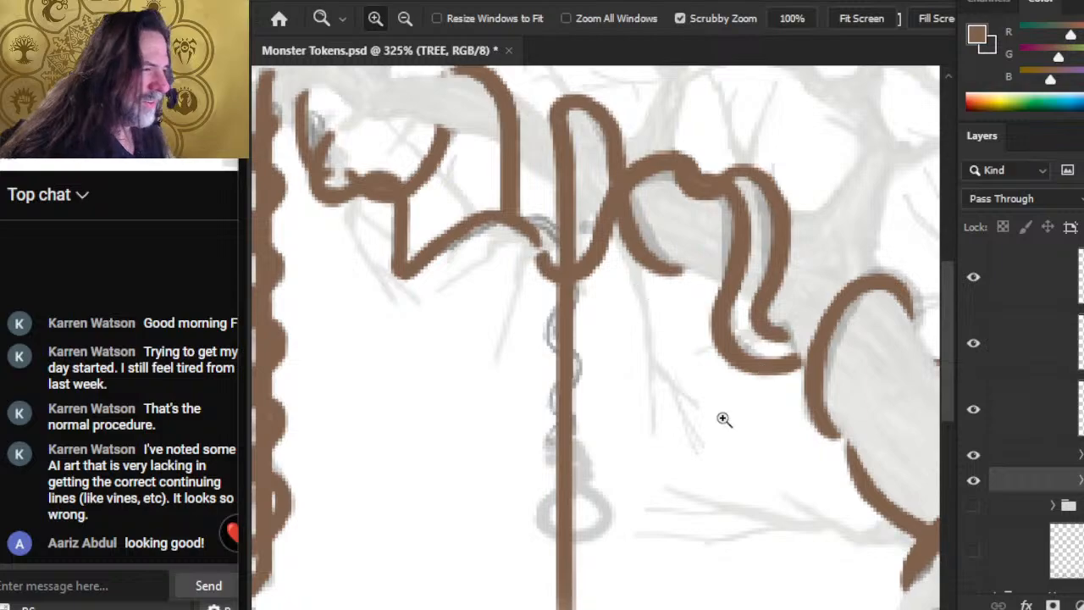
left_click(974, 481)
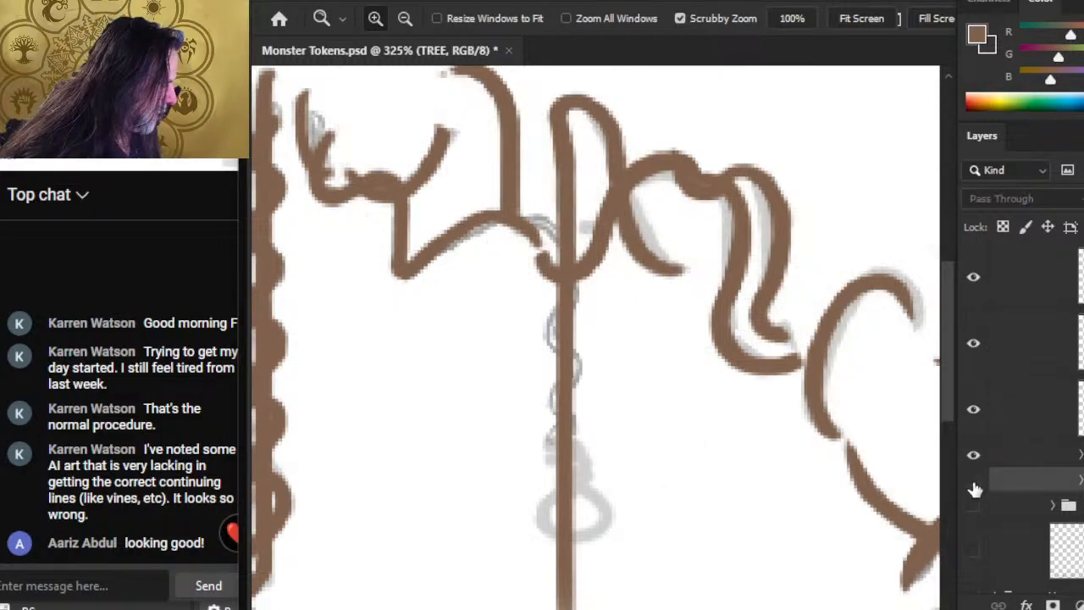
left_click(973, 481)
left_click(974, 342)
left_click(975, 343)
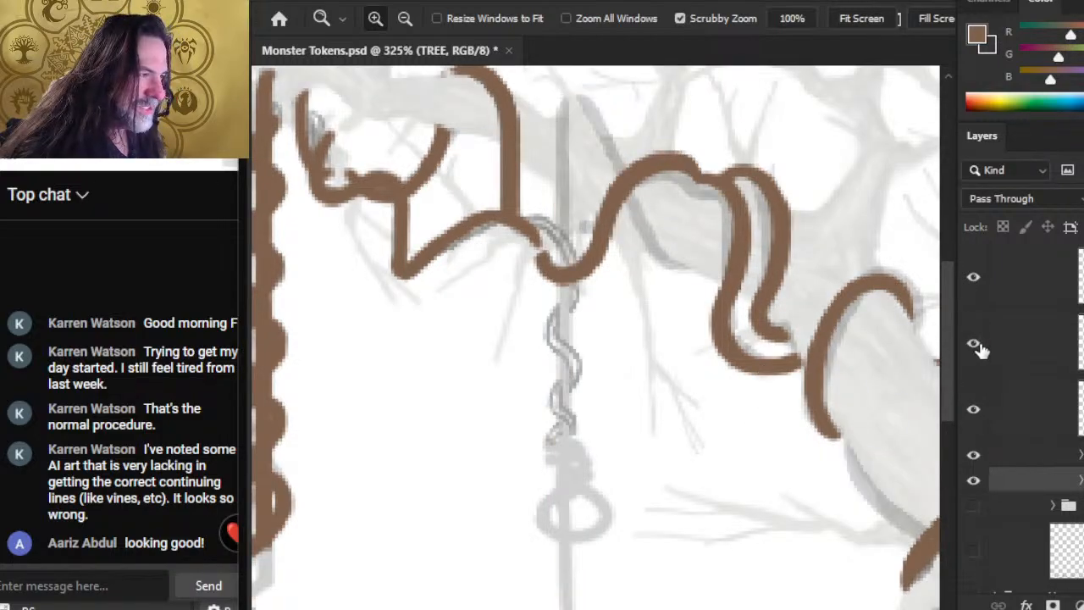
left_click(975, 279)
left_click(980, 281)
left_click(978, 282)
left_click(977, 281)
left_click(977, 410)
left_click(977, 410)
left_click(980, 345)
left_click(979, 345)
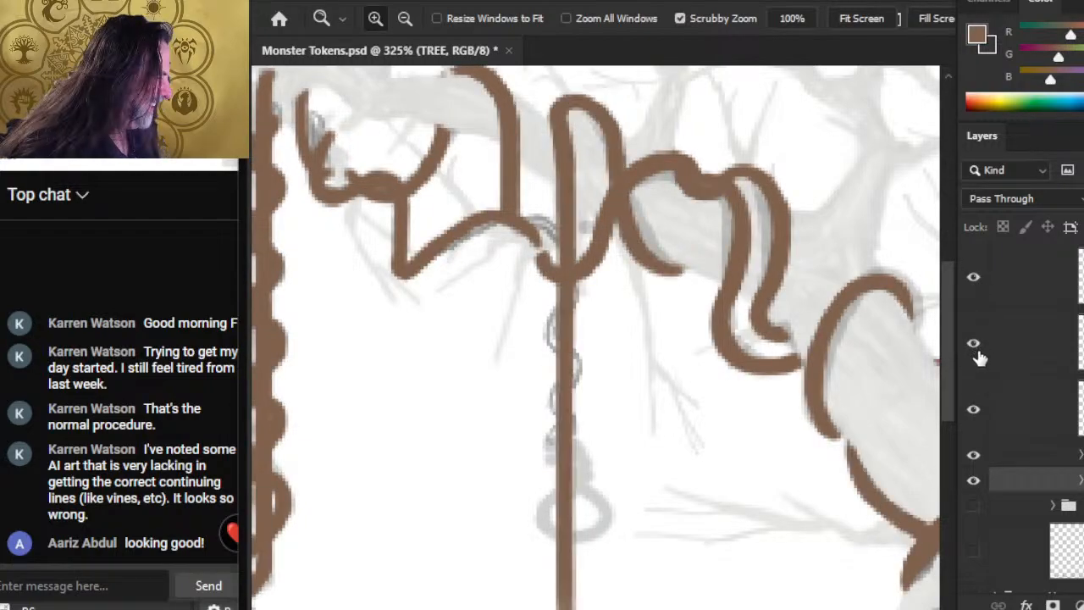
left_click(976, 412)
left_click(977, 413)
left_click(986, 292)
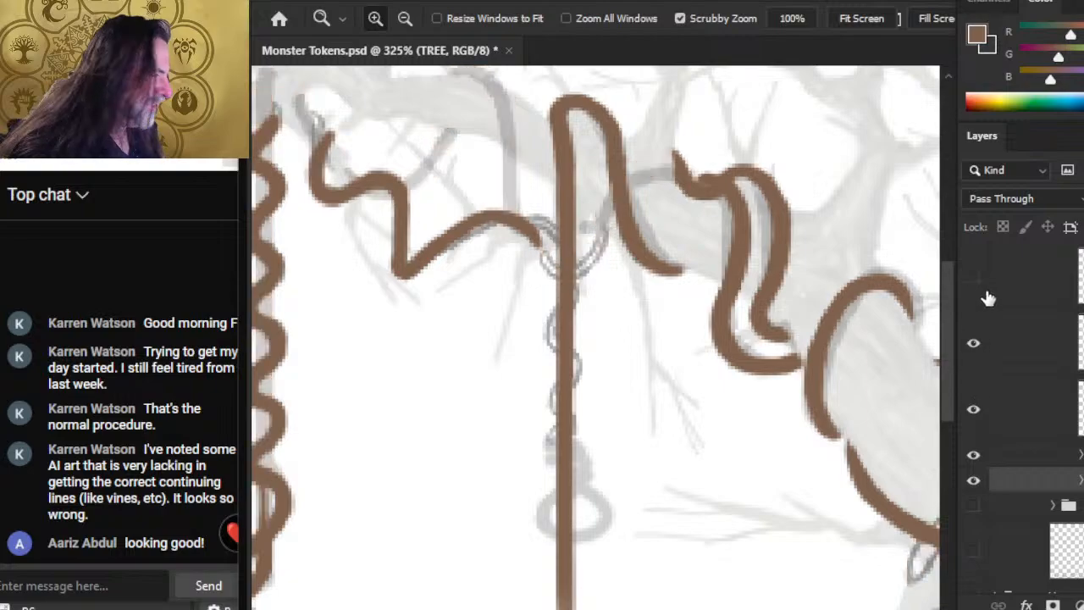
left_click(985, 293)
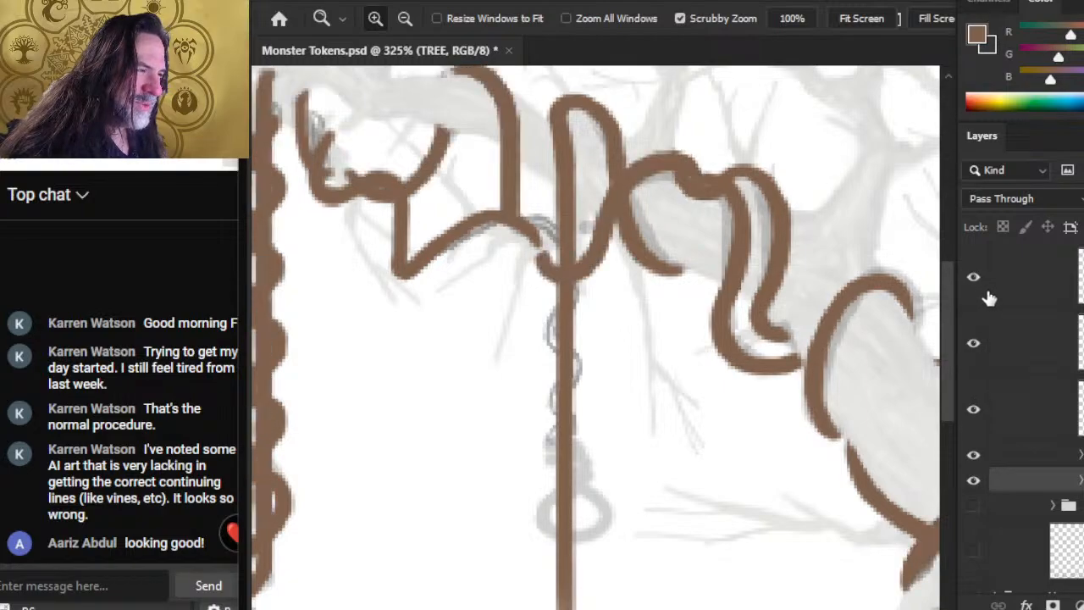
left_click(977, 344)
left_click(977, 346)
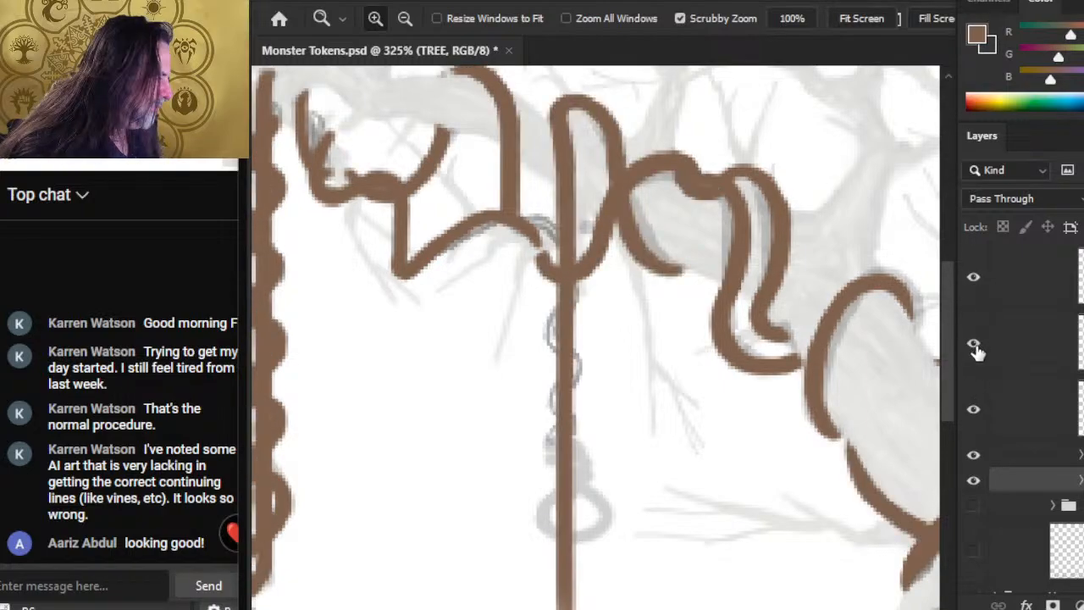
left_click(979, 415)
left_click(982, 415)
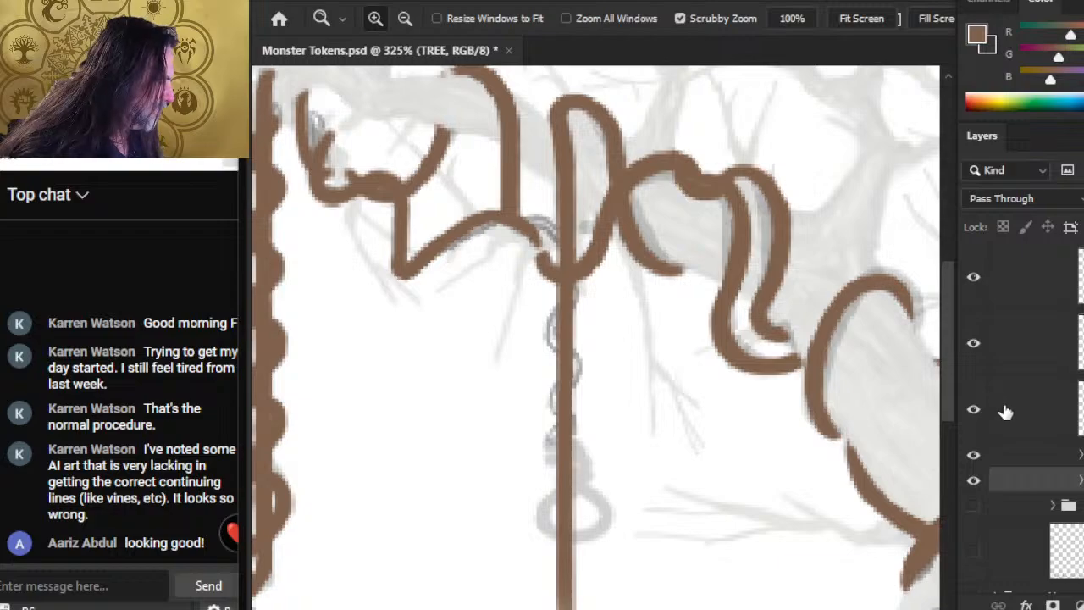
Step: On Layer 154, erase the strand's downward end beside the middle hanging vine and repaint it along the sketch to meet that vine
left_click(1003, 411)
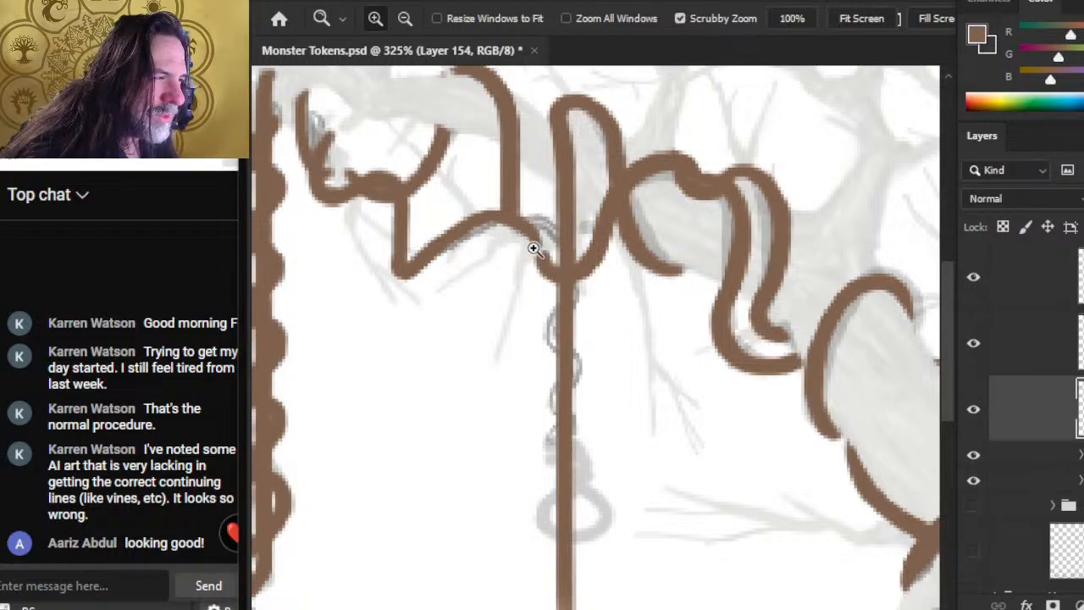
key("b")
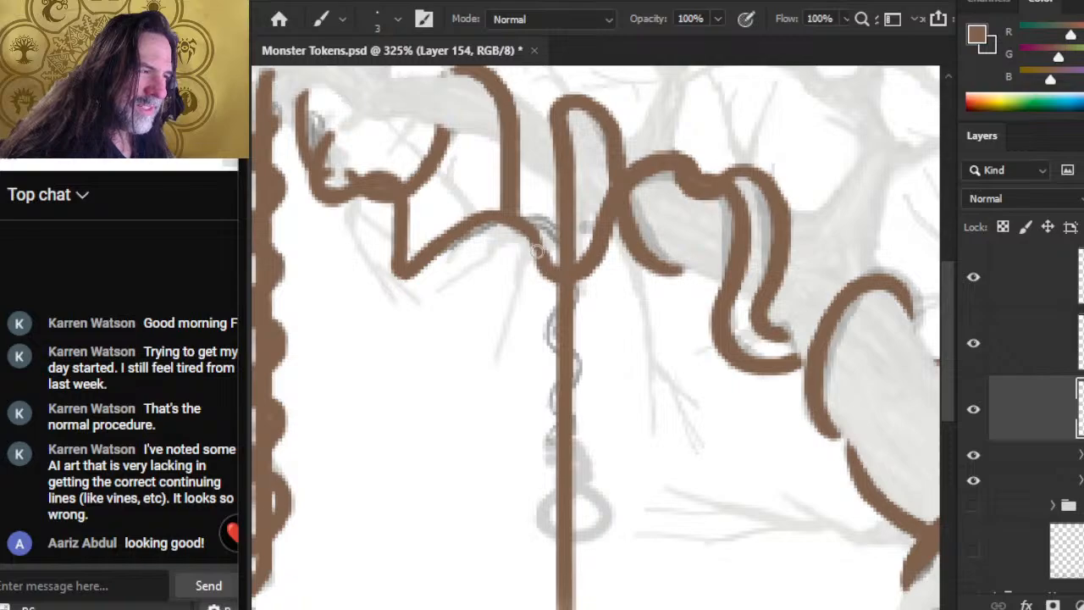
key("e")
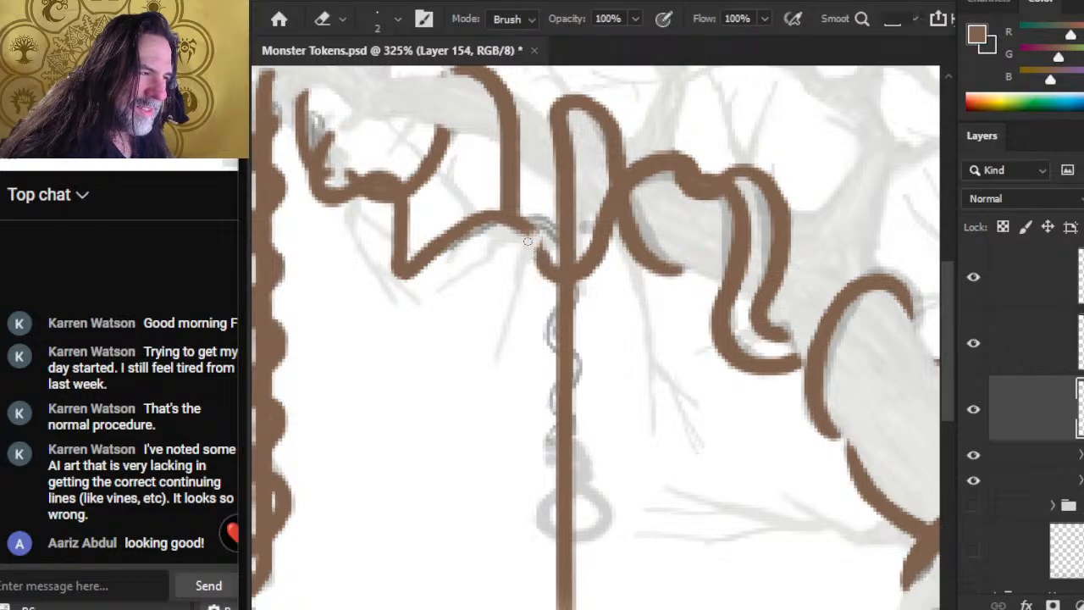
key("b")
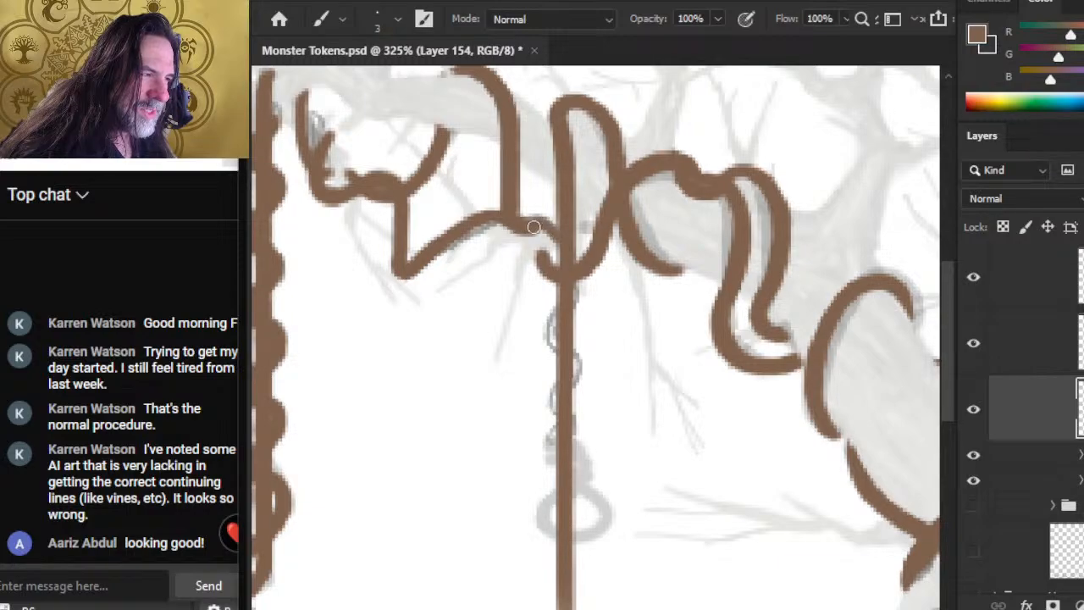
key("e")
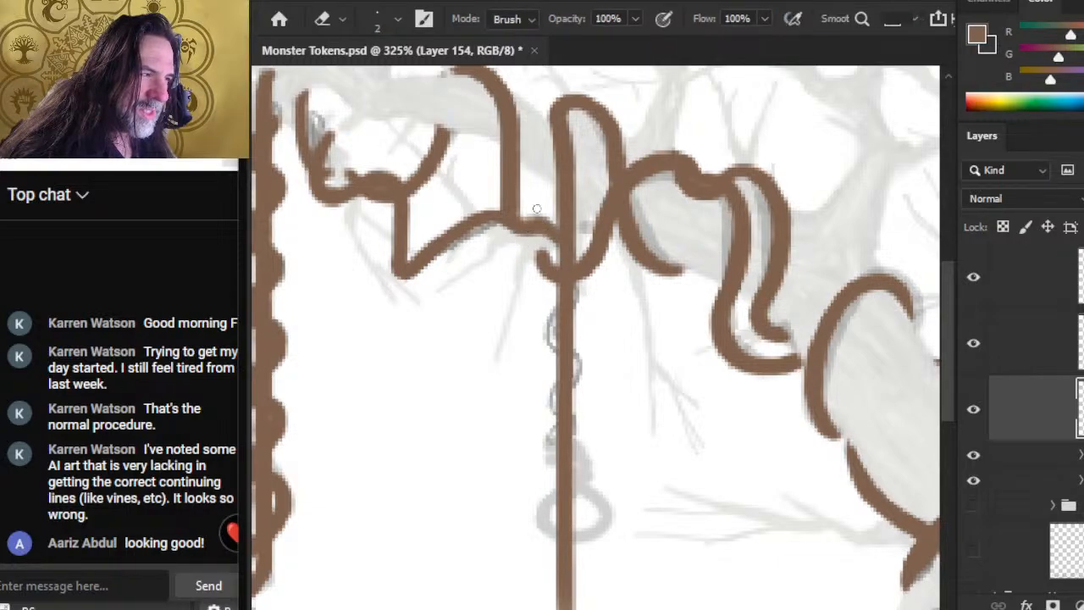
key("b")
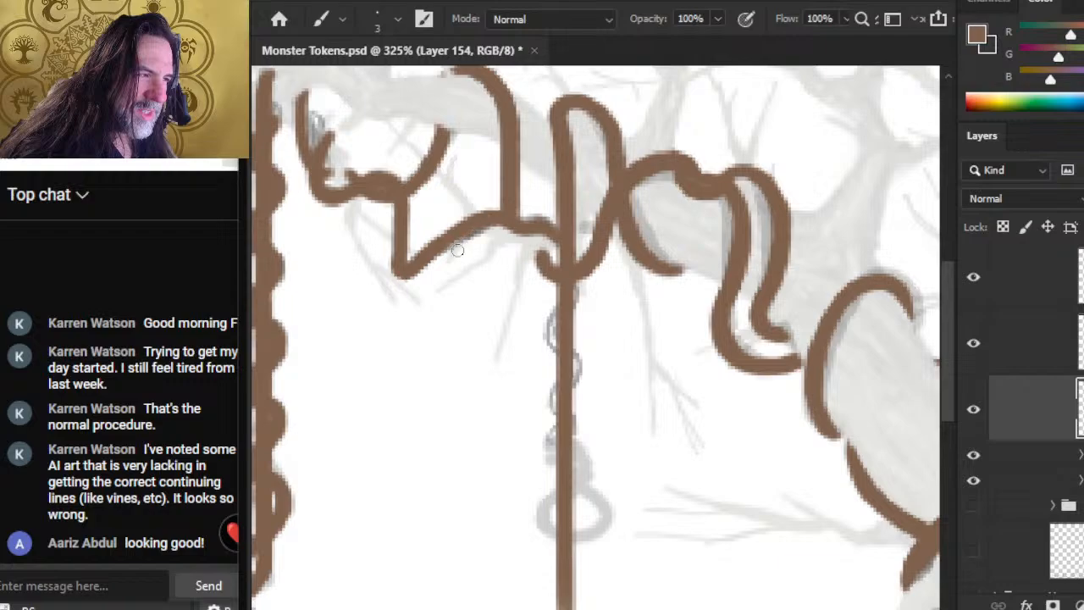
key("e")
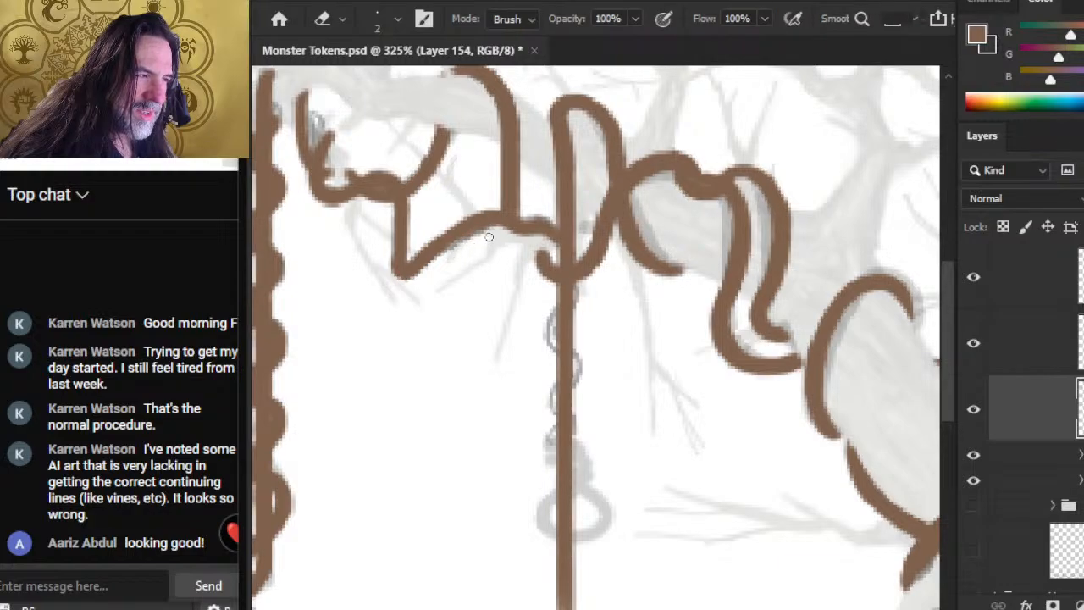
Step: On Layer 154, paint the strand wrapping down across the middle hanging vine into its first coil, and toggle the layer to check it
key("b")
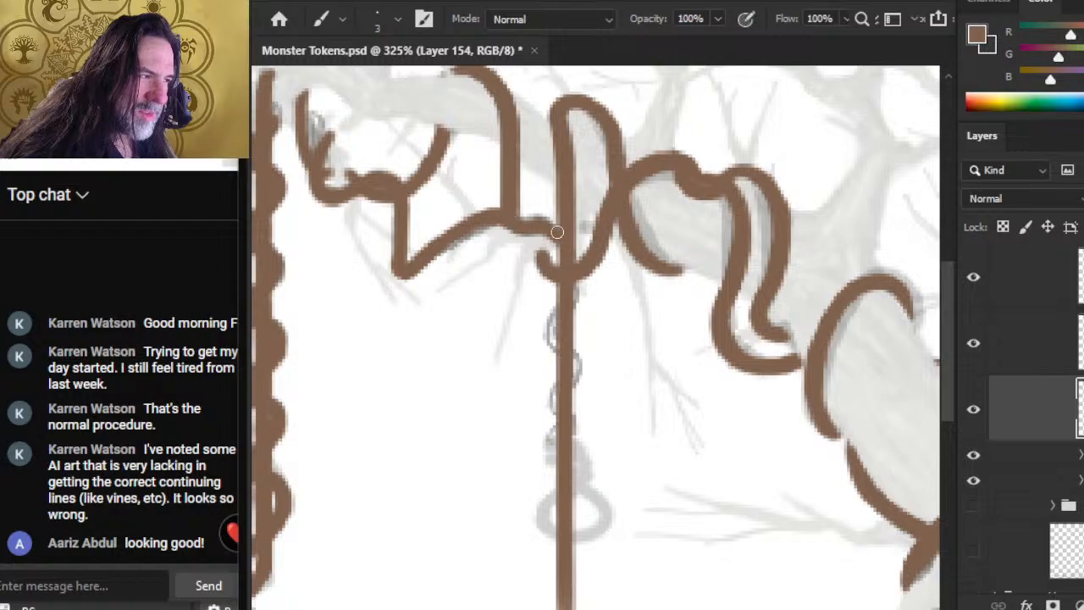
mouse_move(574, 254)
left_mouse_down()
mouse_move(556, 315)
mouse_move(572, 297)
mouse_move(545, 329)
mouse_move(557, 349)
mouse_move(562, 306)
mouse_move(553, 321)
mouse_move(567, 305)
mouse_move(549, 326)
mouse_move(557, 345)
mouse_move(547, 331)
mouse_move(569, 354)
left_mouse_up()
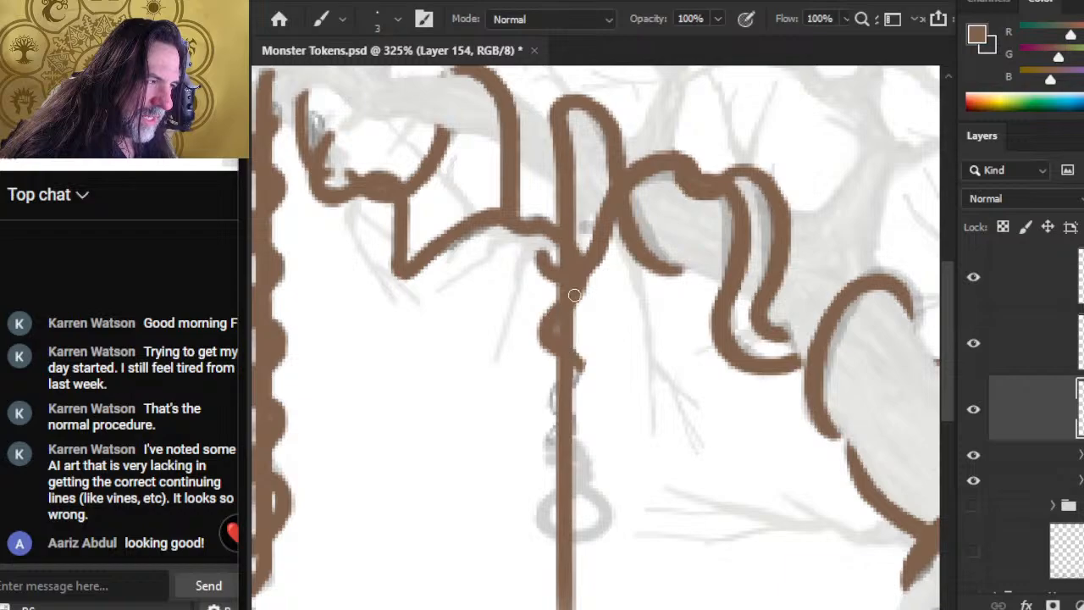
key("e")
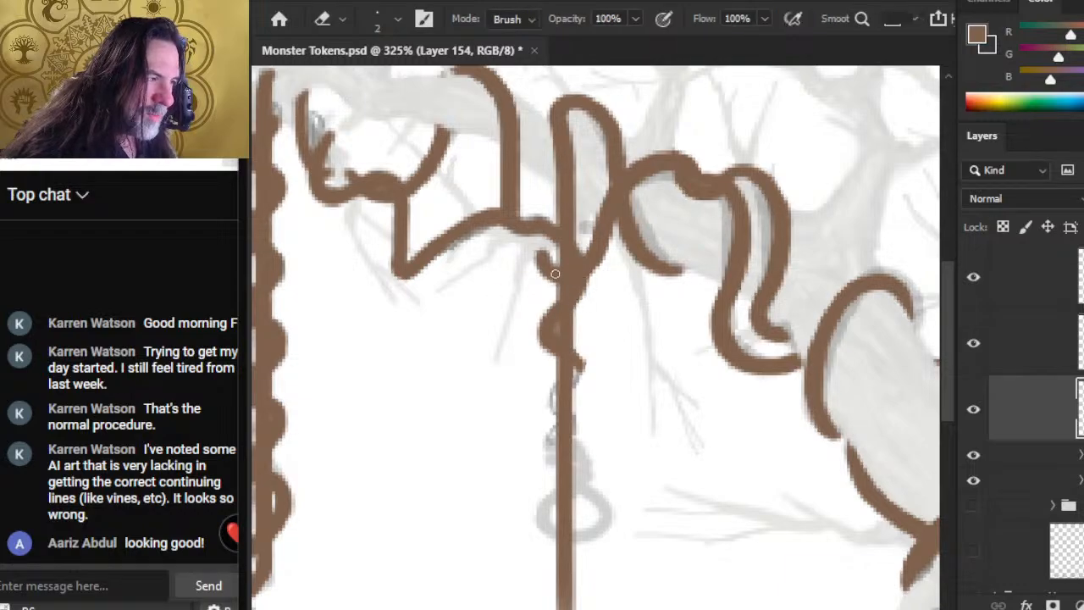
left_click(973, 409)
left_click(972, 409)
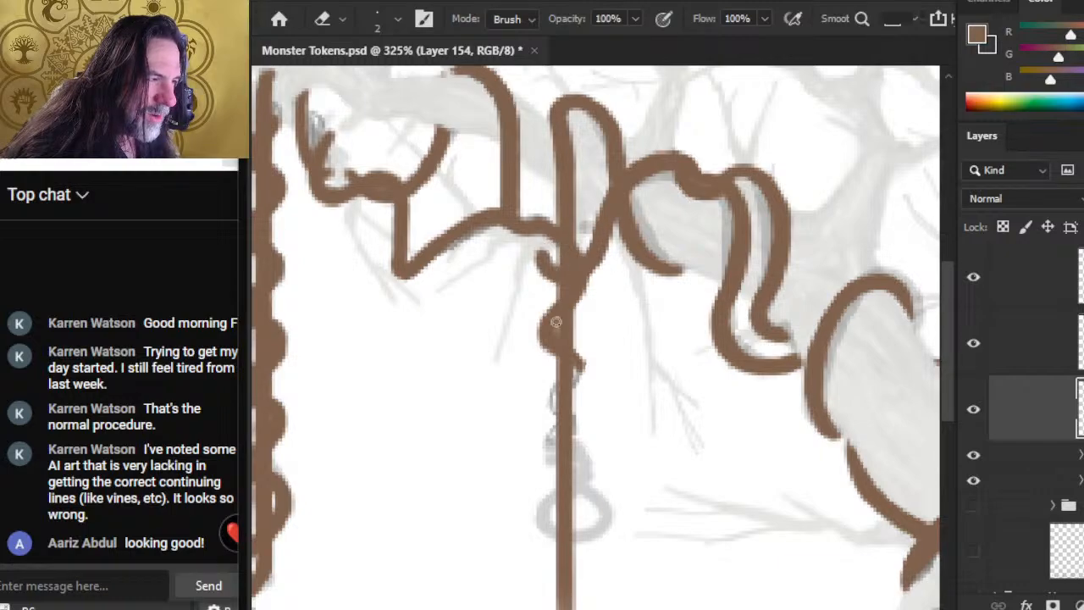
Step: Continue the strand on Layer 154 with a second coil bulging on the opposite side of the middle hanging vine, following the sketch
left_click_drag(574, 393, 549, 345)
key("b")
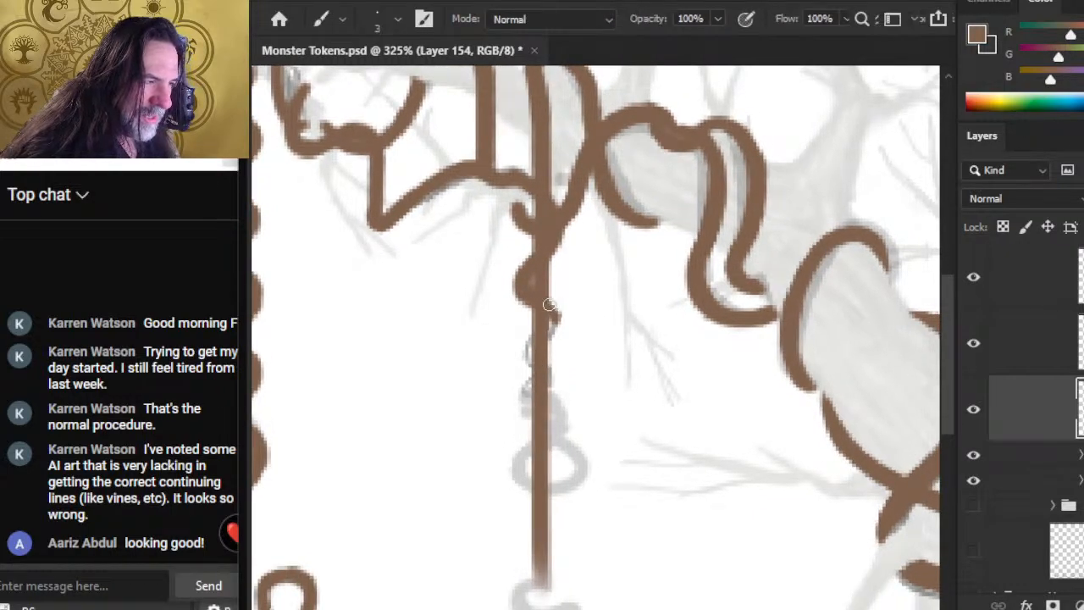
key("e")
key("b")
left_click_drag(553, 323, 535, 348)
key("e")
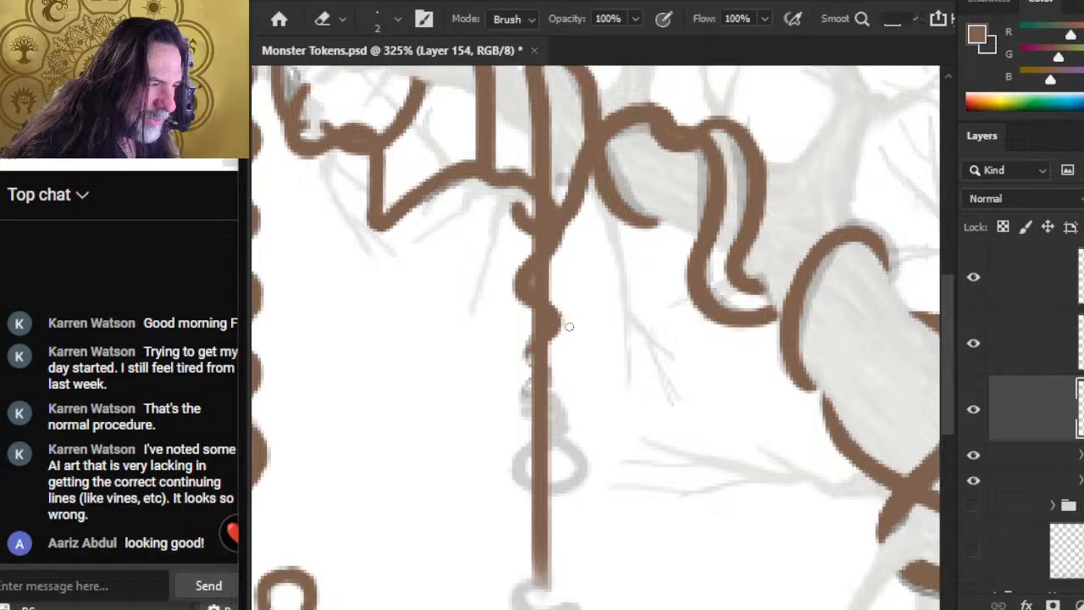
key("b")
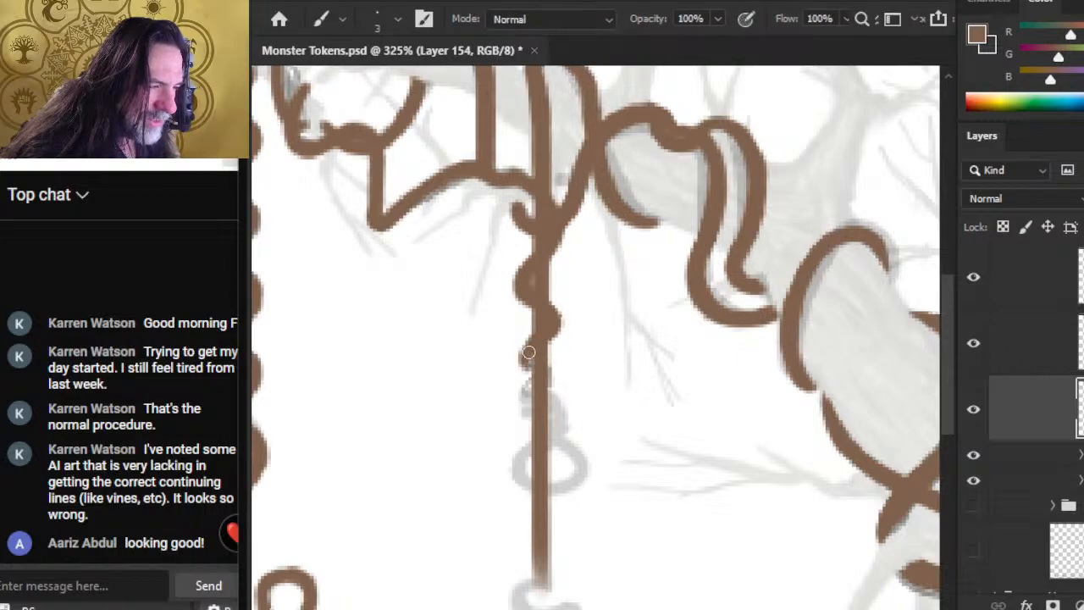
Step: Paint the remaining small coils down the middle hanging vine and the left half of the ring below them on Layer 154
mouse_move(532, 333)
left_mouse_down()
mouse_move(526, 366)
mouse_move(542, 372)
mouse_move(538, 362)
mouse_move(550, 379)
mouse_move(524, 400)
mouse_move(559, 417)
mouse_move(559, 434)
mouse_move(518, 478)
mouse_move(527, 488)
left_mouse_up()
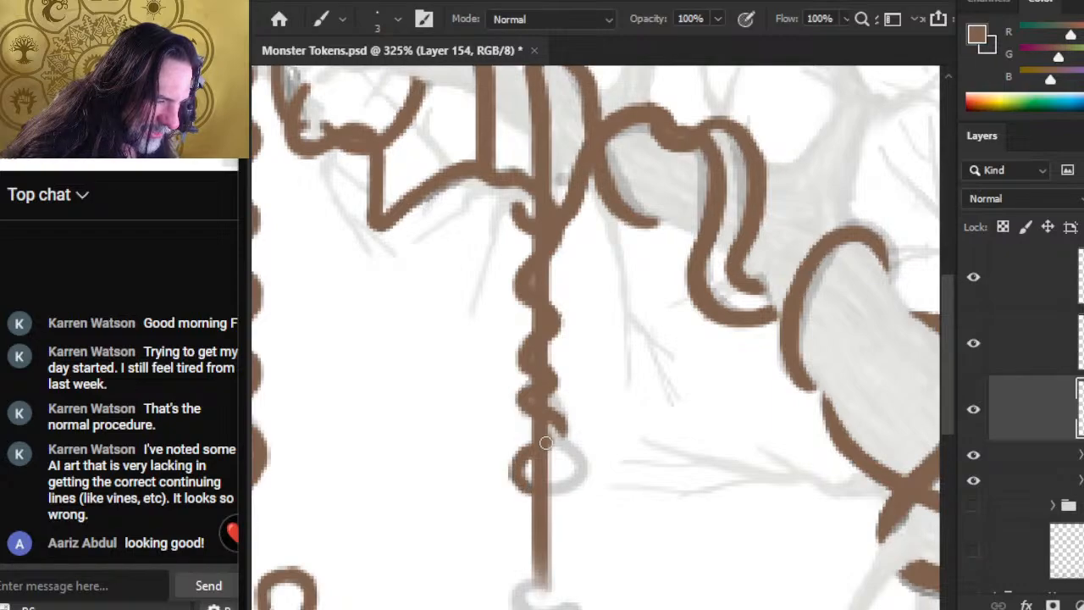
key("e")
key("b")
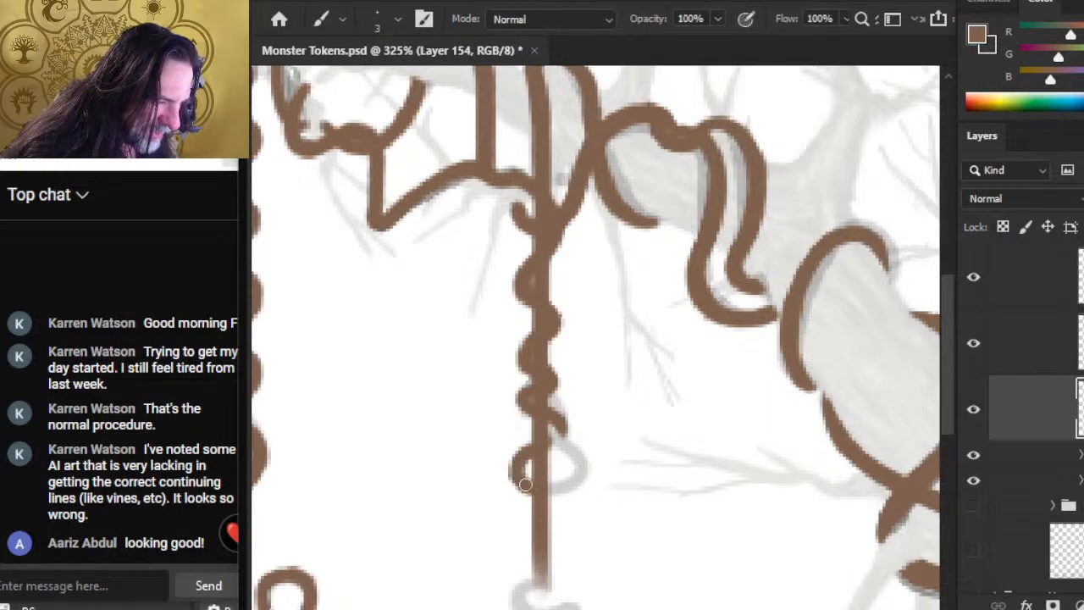
key("e")
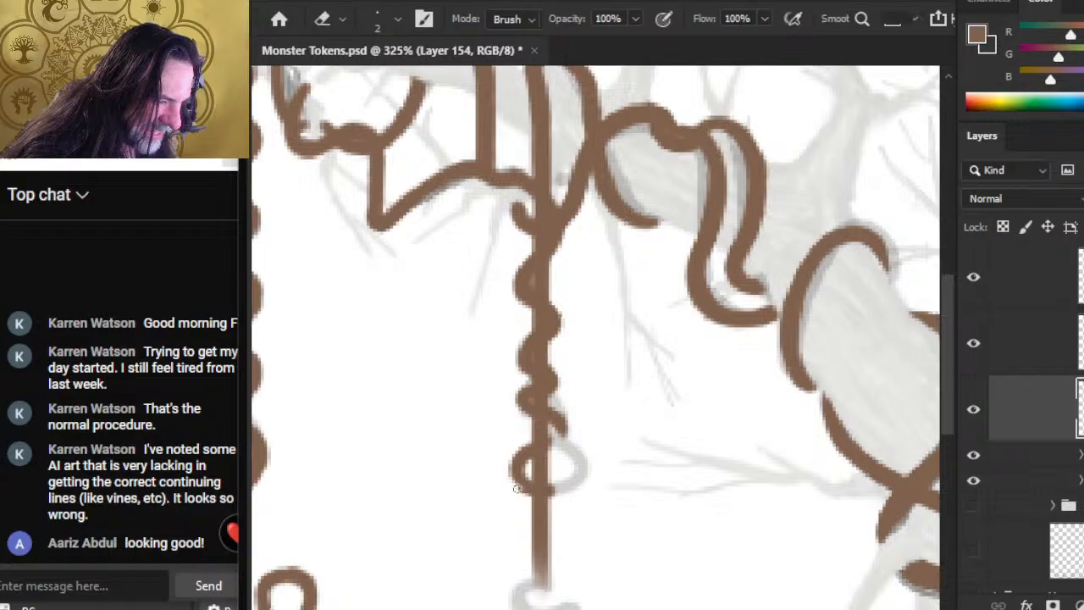
key("b")
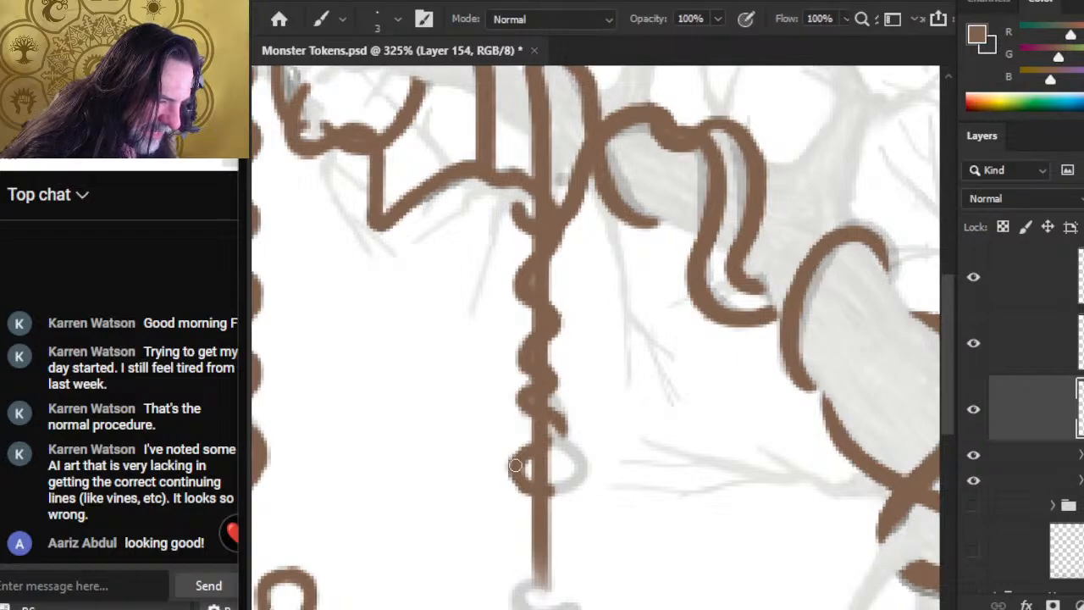
key("e")
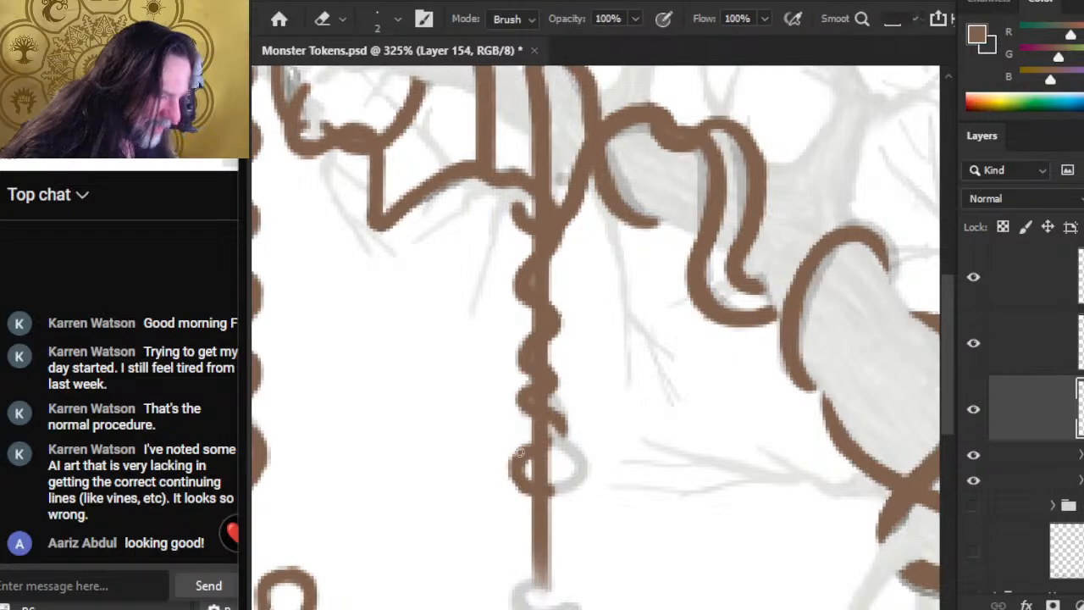
left_click(973, 345)
left_click(974, 343)
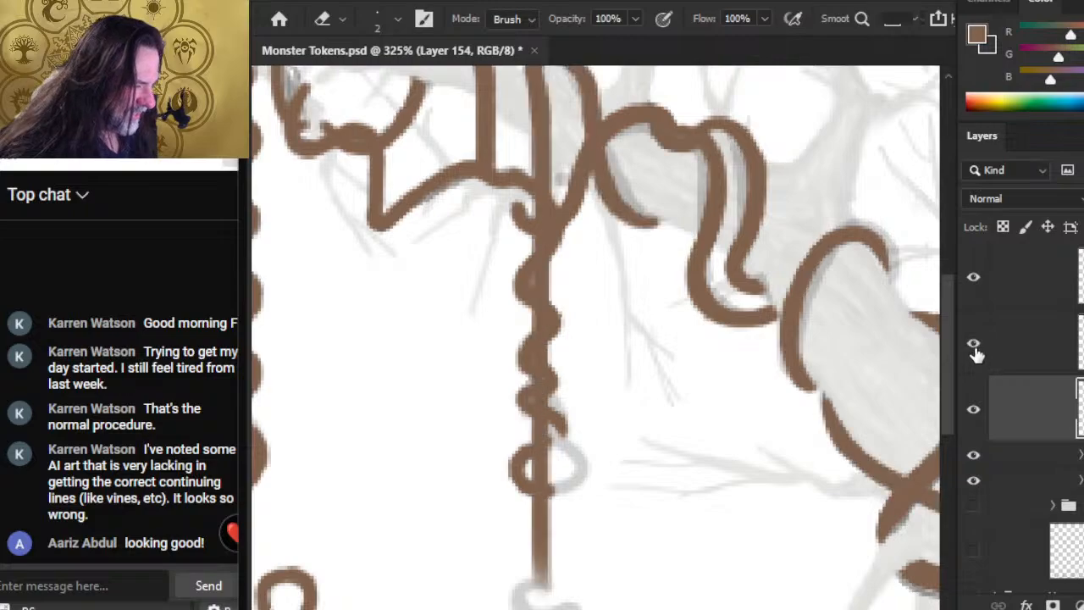
Step: On Layer 156, paint the right half of the ring around the middle hanging vine and clean its inner edge
left_click(1028, 284)
key("b")
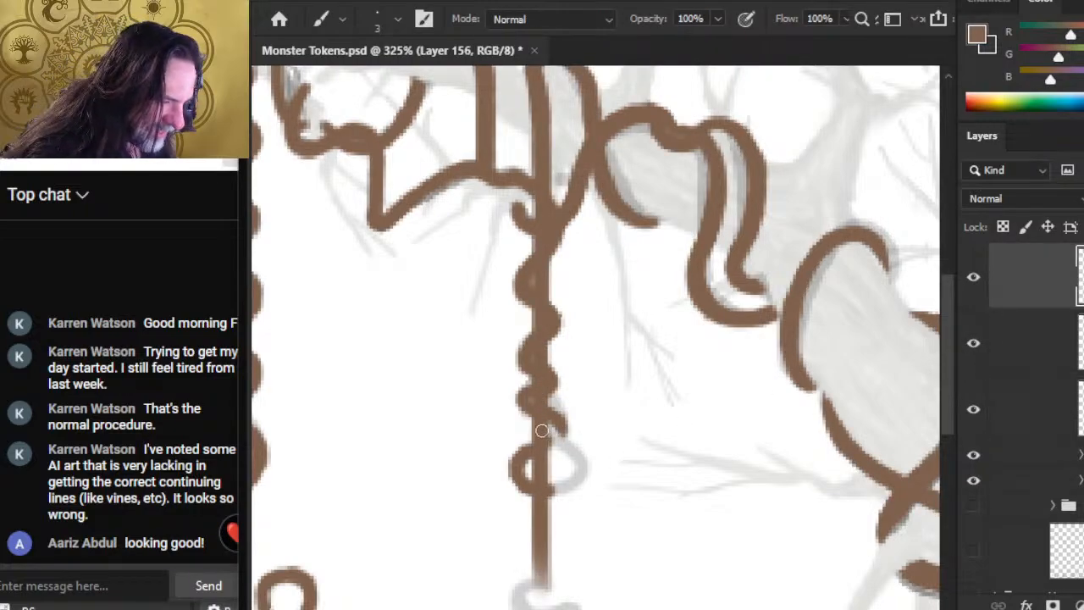
mouse_move(544, 425)
left_mouse_down()
mouse_move(577, 457)
mouse_move(574, 477)
left_mouse_up()
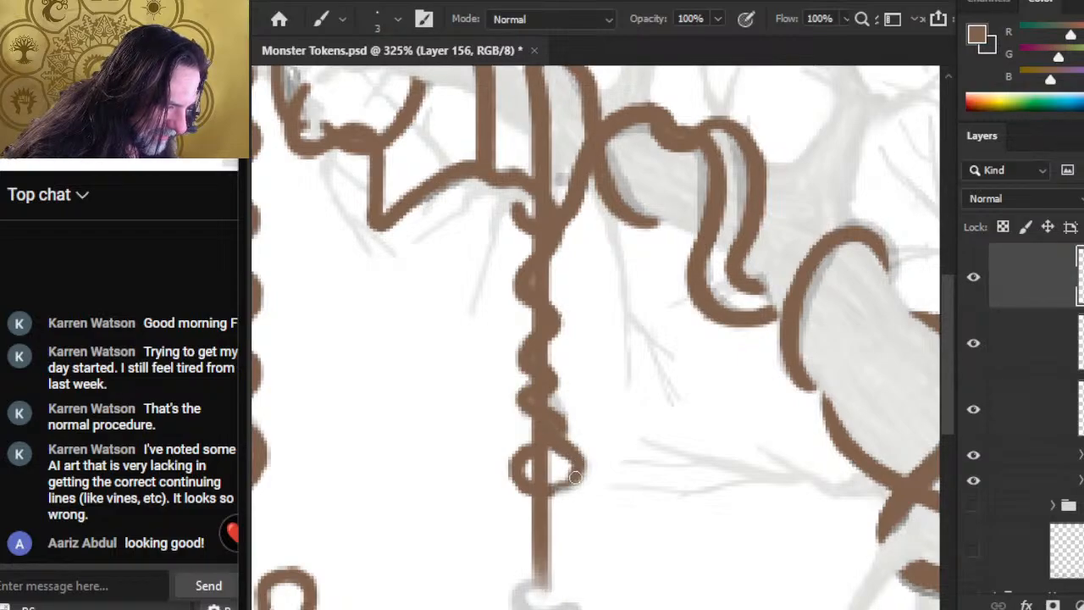
key("e")
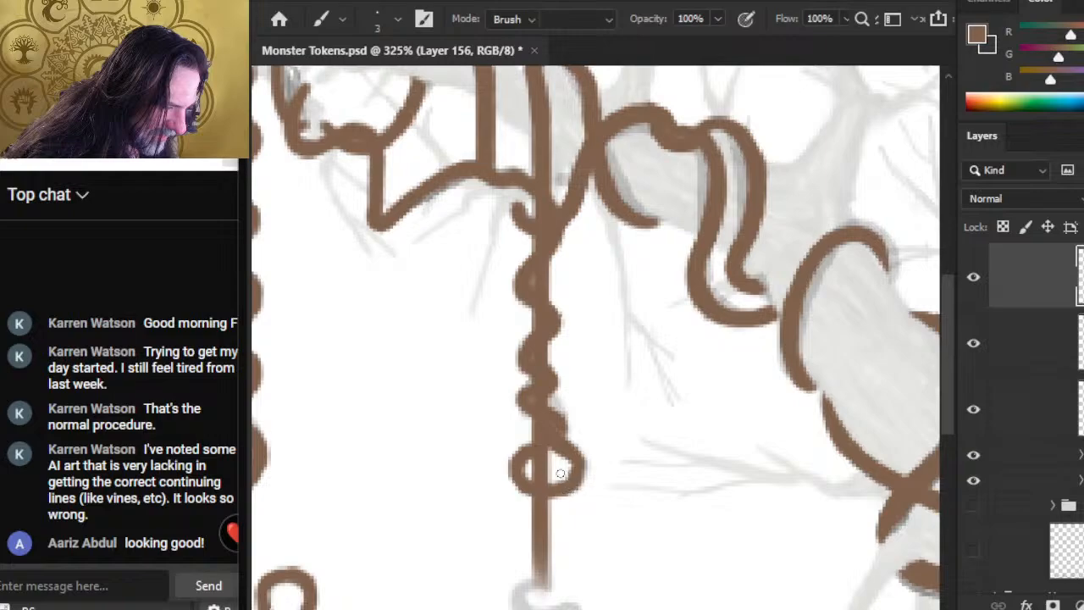
key("b")
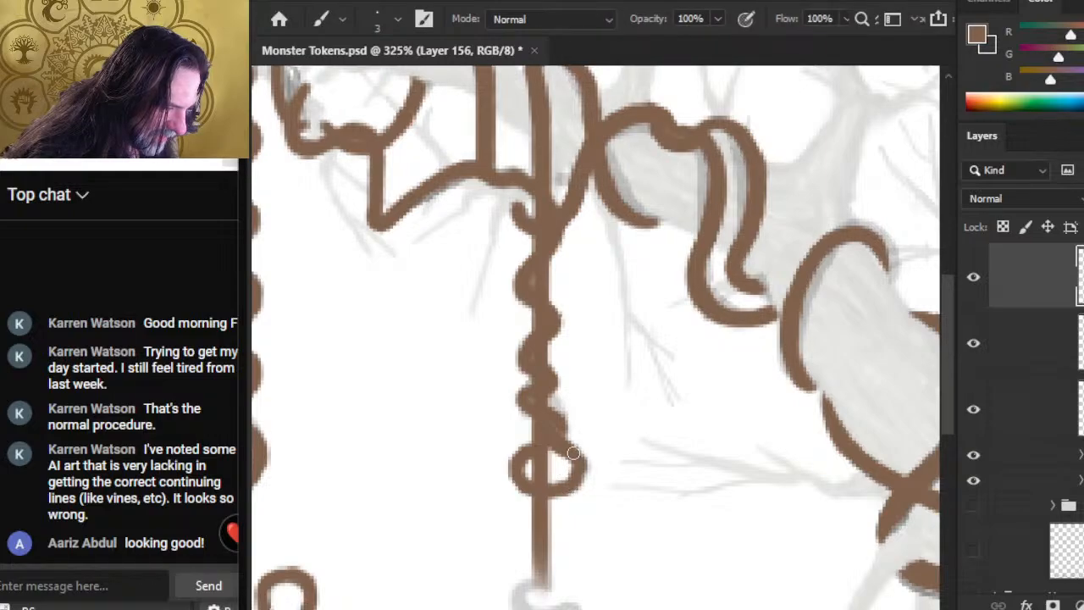
key("e")
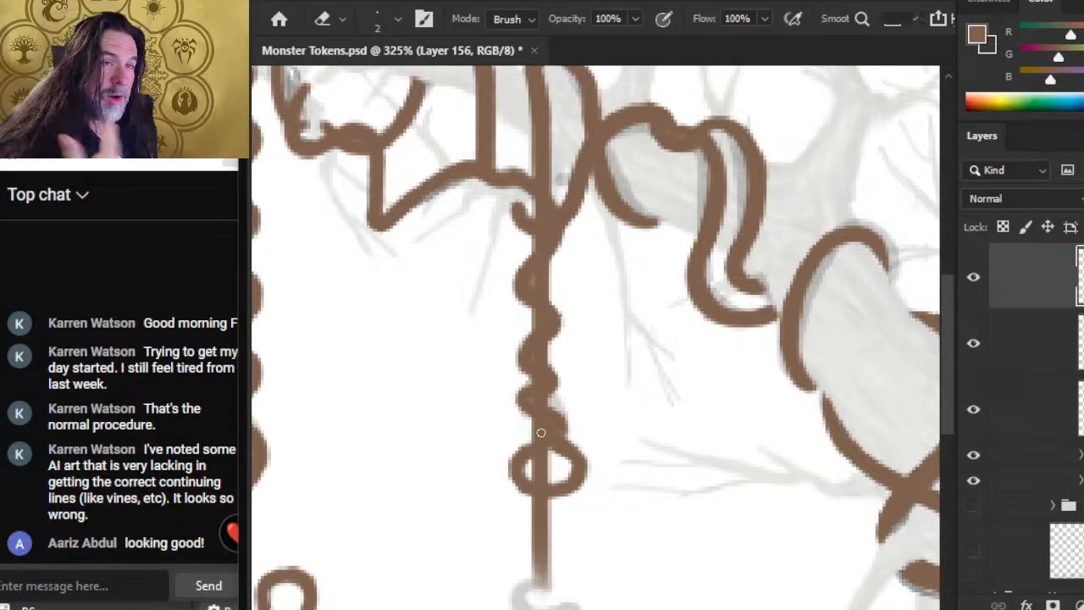
Step: Switch to the YouTube stream page to look it over, and return to the Photoshop document
key("alt+Tab")
key("alt+Tab")
key("alt+shift+Tab")
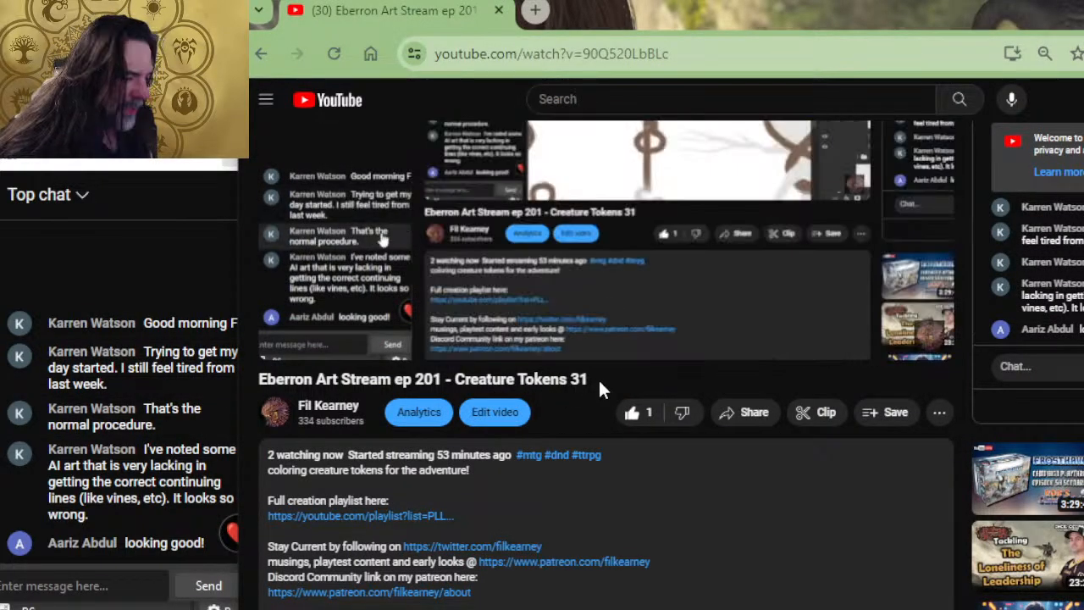
key("alt+Tab")
key("alt+Tab")
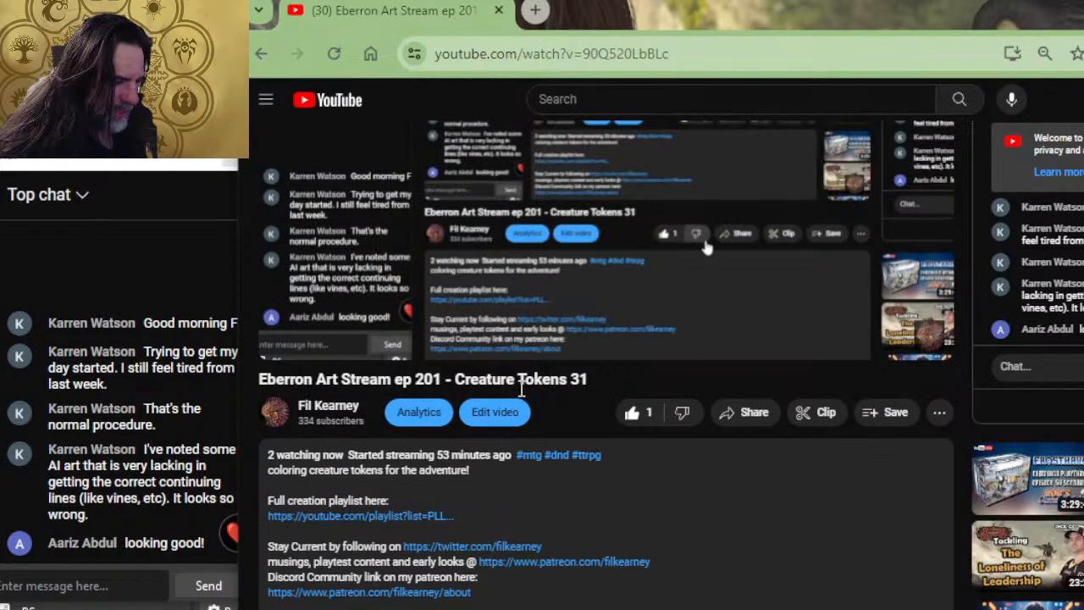
key("alt+Tab")
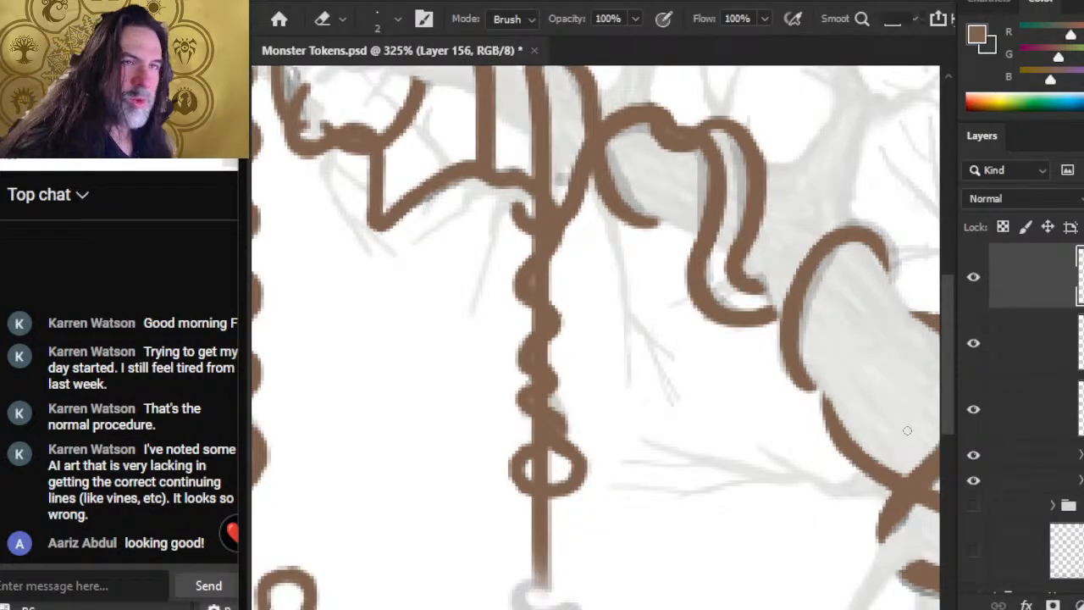
Step: Extend the lower end of the middle hanging vine into a small curl following the sketch on Layer 156
left_click_drag(612, 435, 584, 242)
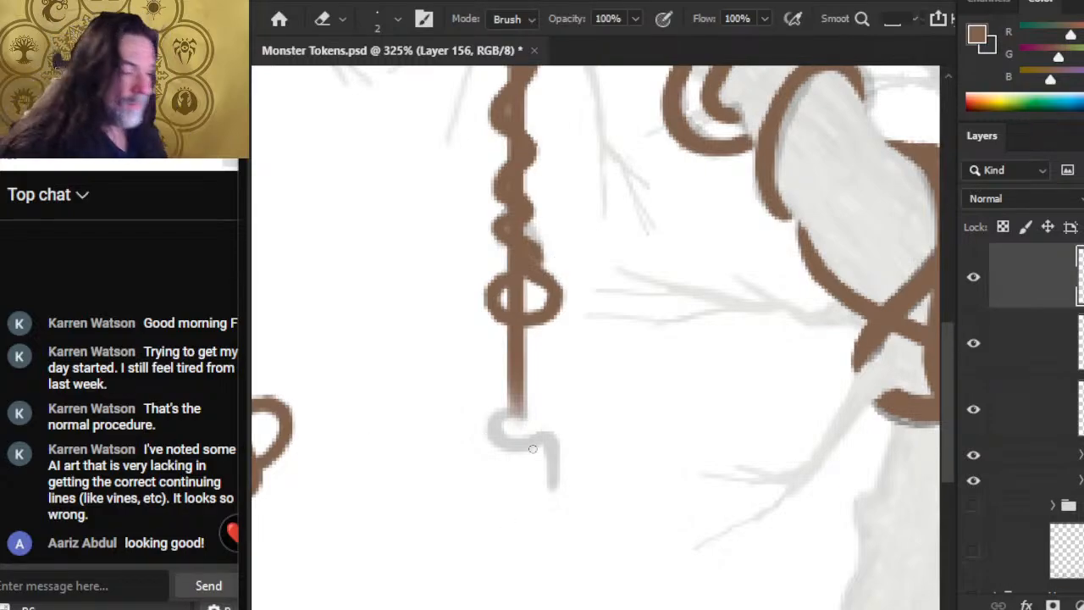
key("b")
mouse_move(515, 401)
left_mouse_down()
mouse_move(491, 431)
mouse_move(495, 449)
mouse_move(494, 431)
mouse_move(517, 445)
left_mouse_up()
key("e")
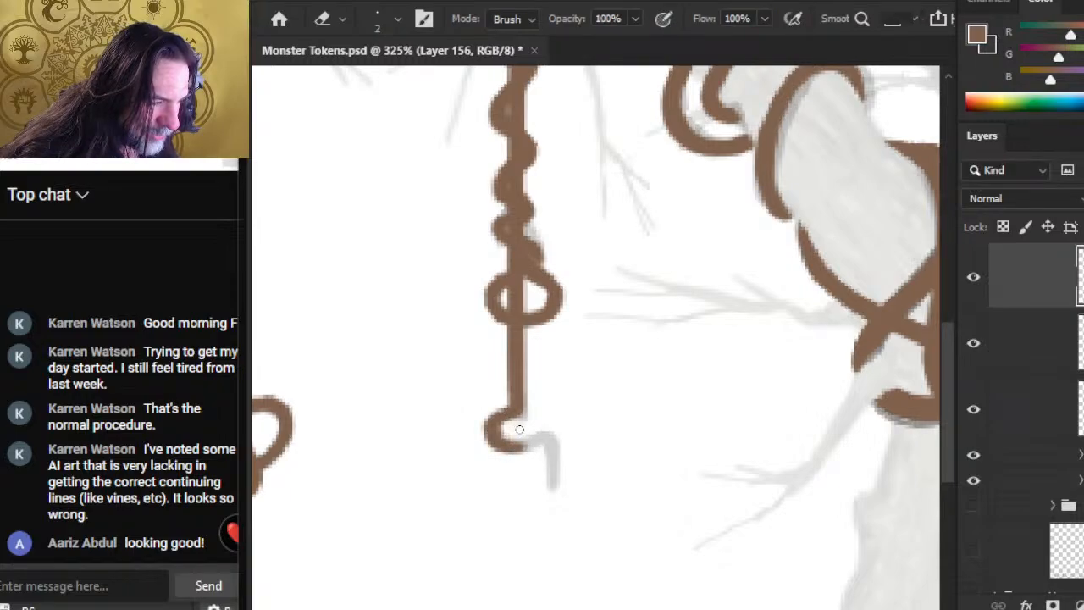
Step: Thicken the curl and paint the short tail bending over and down from it, refining the curl's edges on Layer 156
key("b")
mouse_move(490, 434)
left_mouse_down()
mouse_move(501, 448)
mouse_move(538, 440)
mouse_move(516, 450)
mouse_move(548, 436)
mouse_move(553, 489)
left_mouse_up()
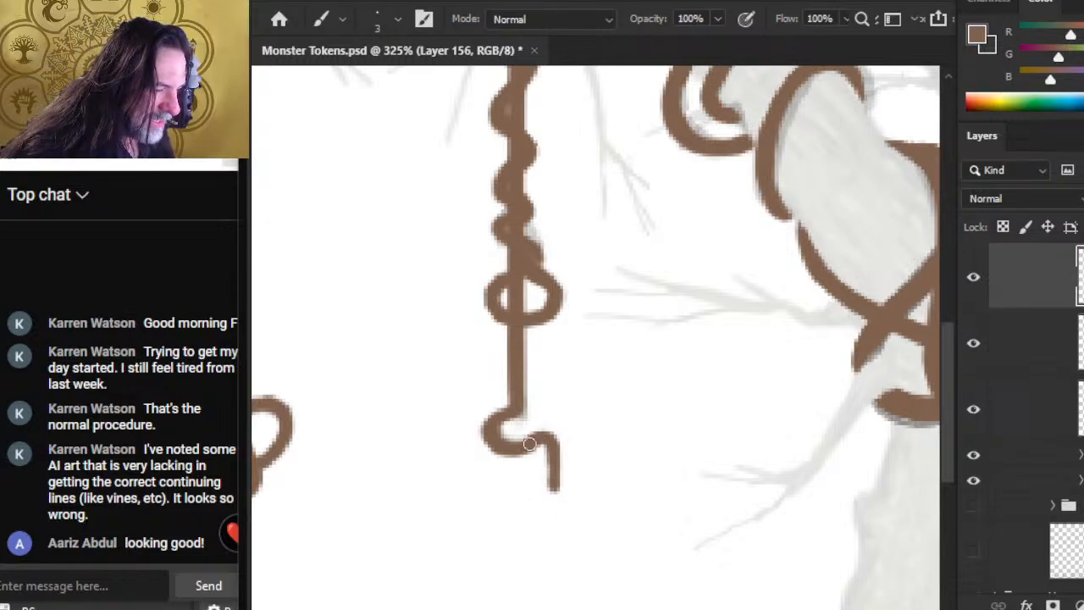
key("e")
key("e")
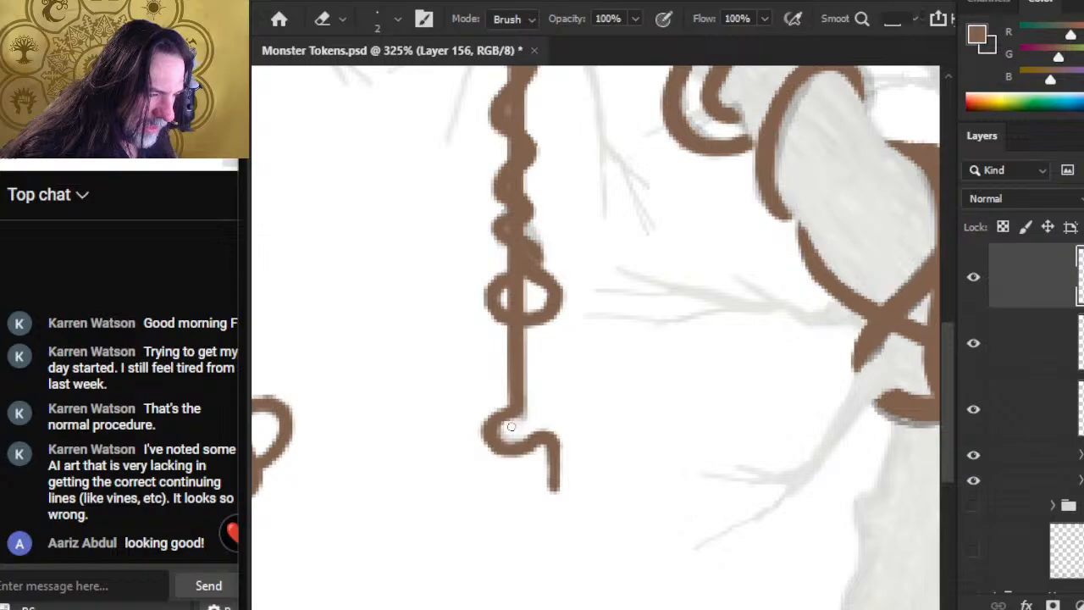
key("b")
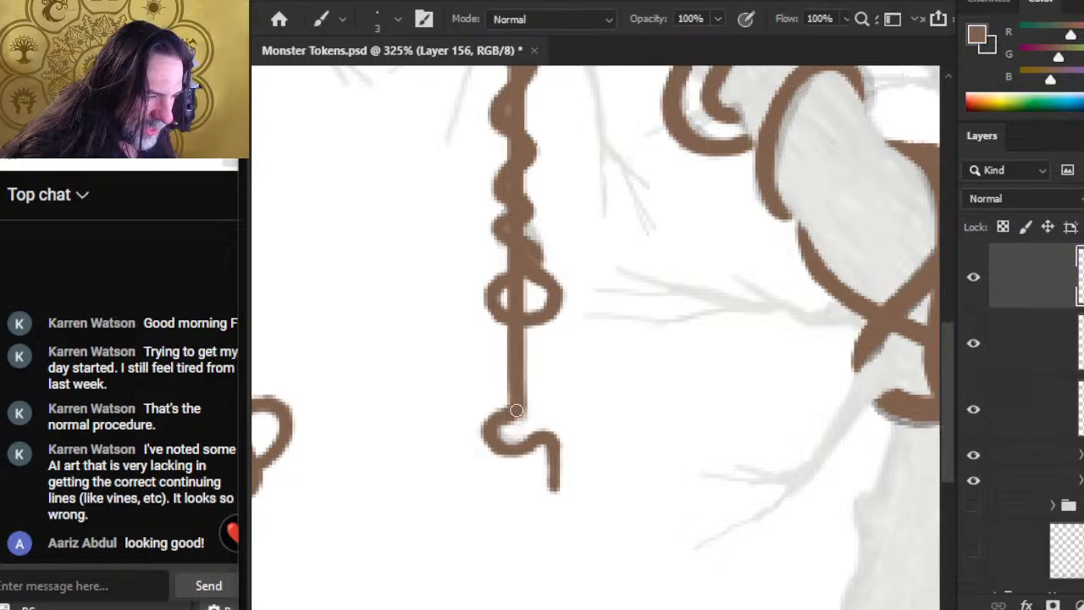
key("e")
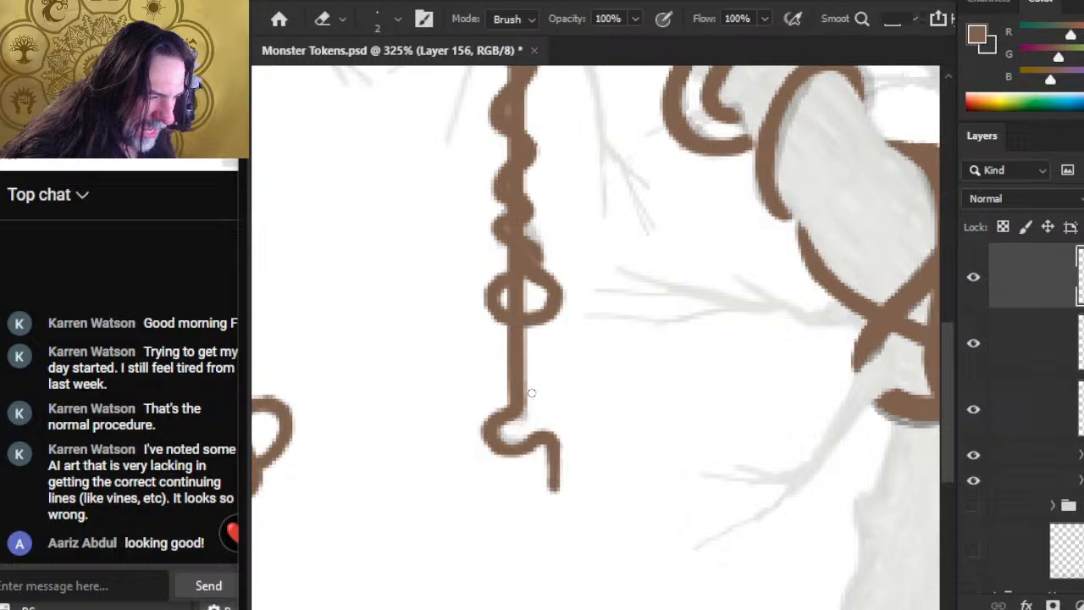
key("b")
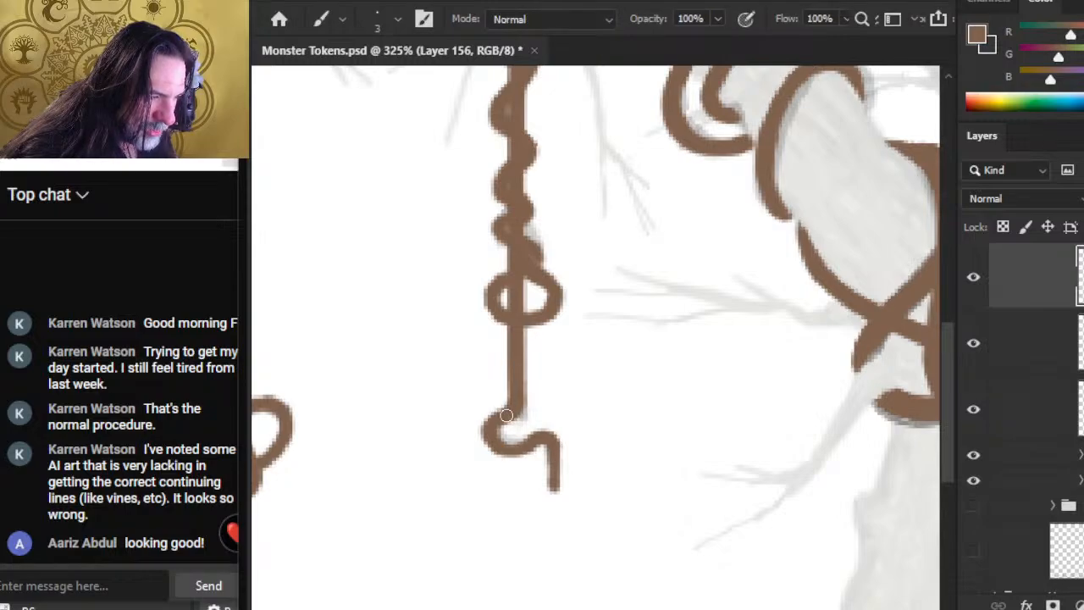
Step: Raise the VINE group's opacity so its sketch lines show darker, and compare them with the painted vines along the branch
key("z")
left_click_drag(587, 310, 515, 350)
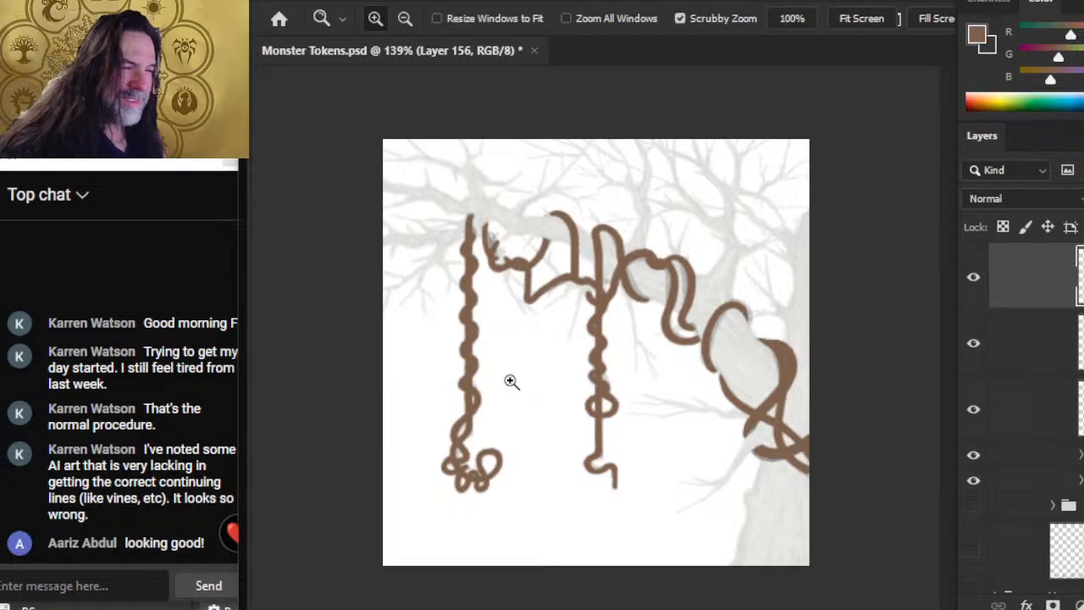
left_click_drag(525, 260, 595, 283)
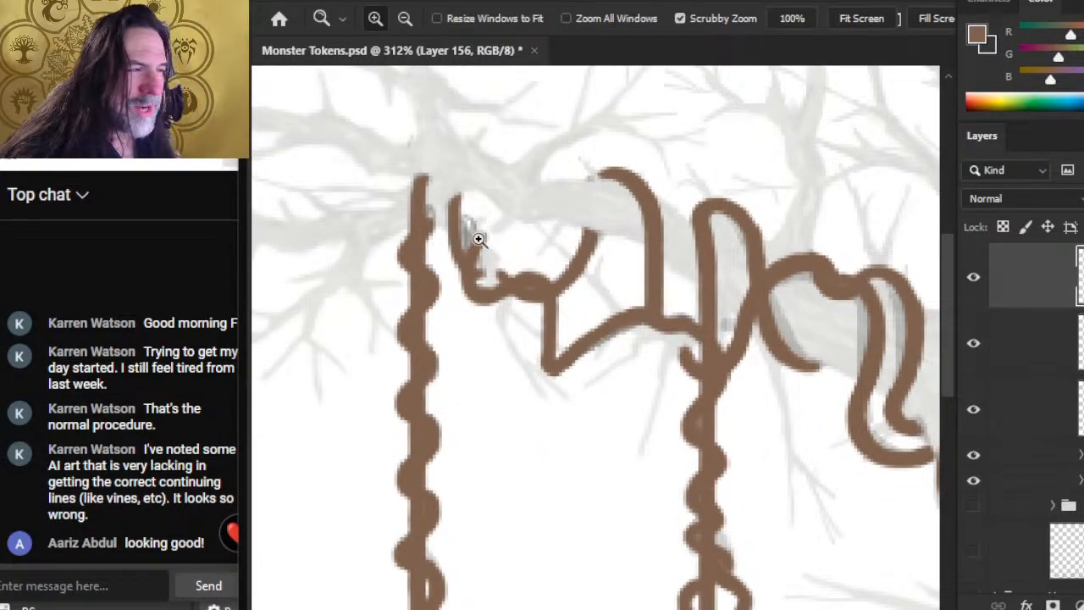
left_click_drag(452, 220, 499, 345)
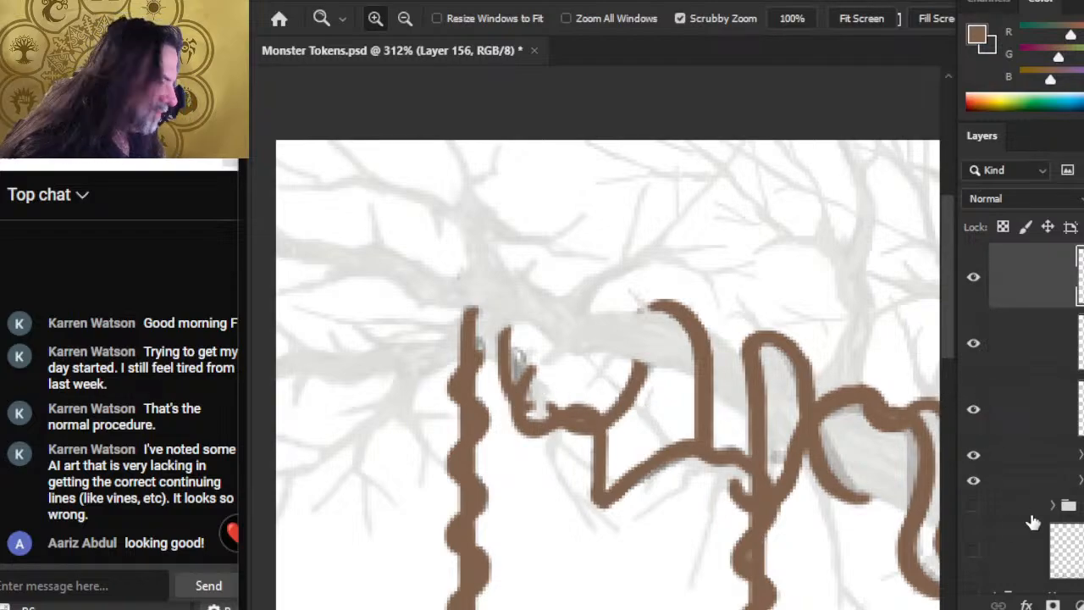
left_click(1039, 463)
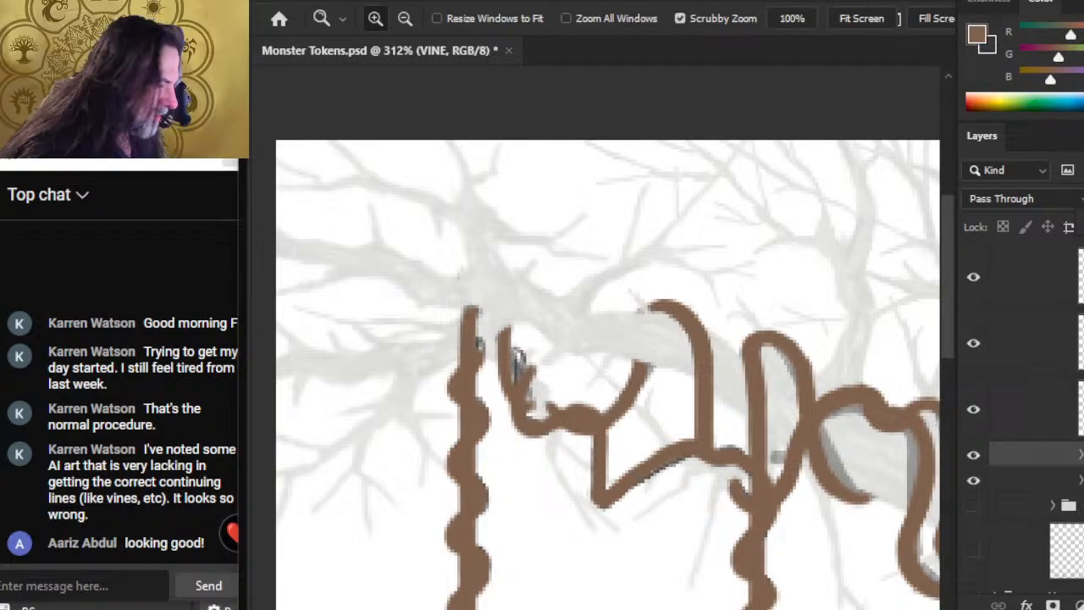
left_click_drag(832, 415, 781, 408)
left_click_drag(821, 464, 534, 314)
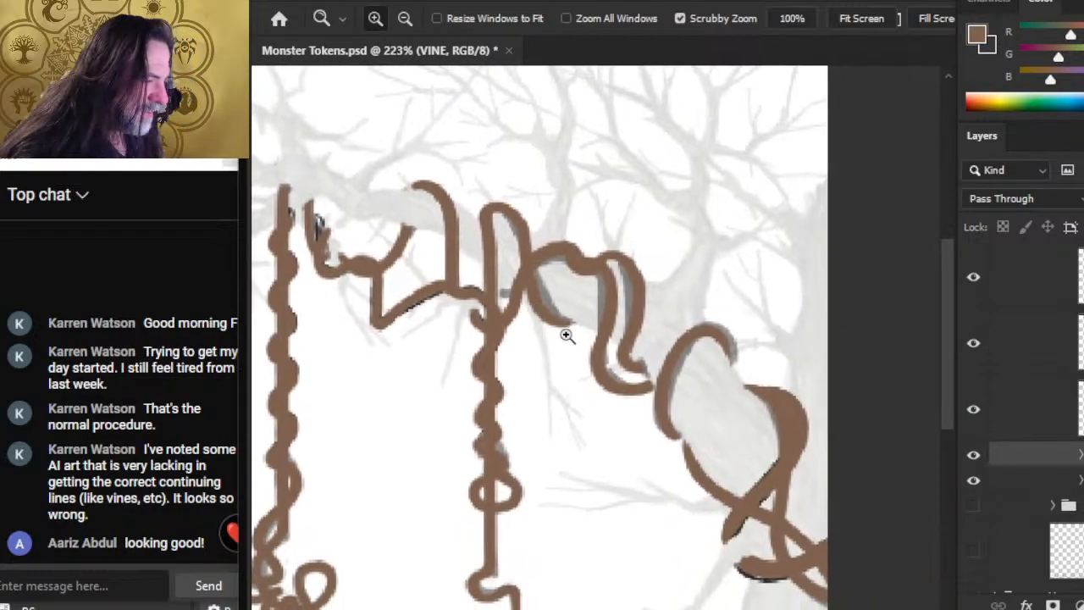
Step: Hide the VINE sketch group, set the TREE group's opacity to 100%, and view the painted vines against the tree
left_click(972, 455)
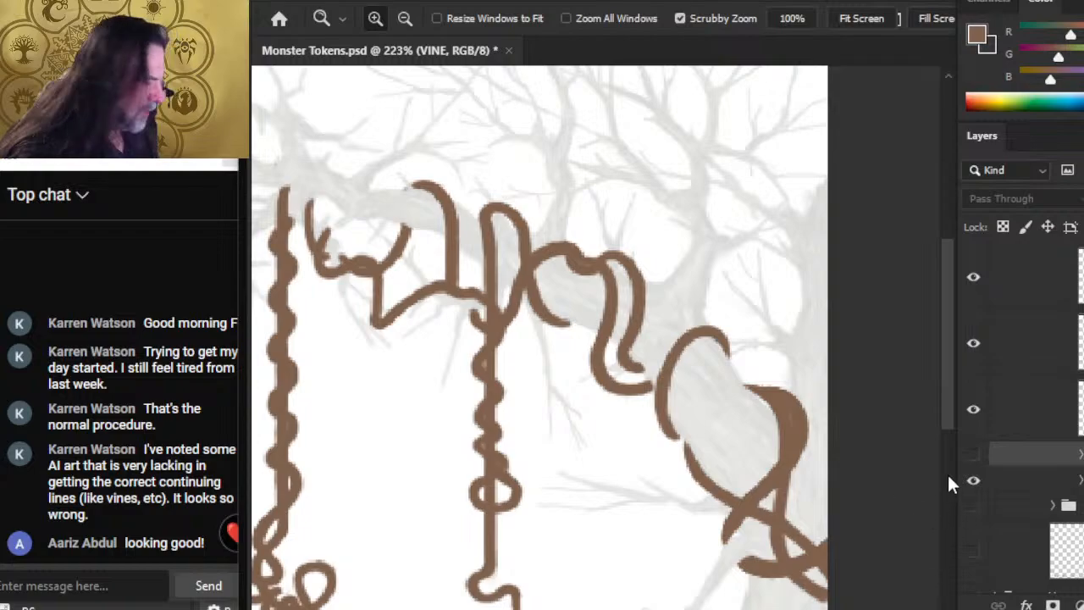
left_click(1046, 488)
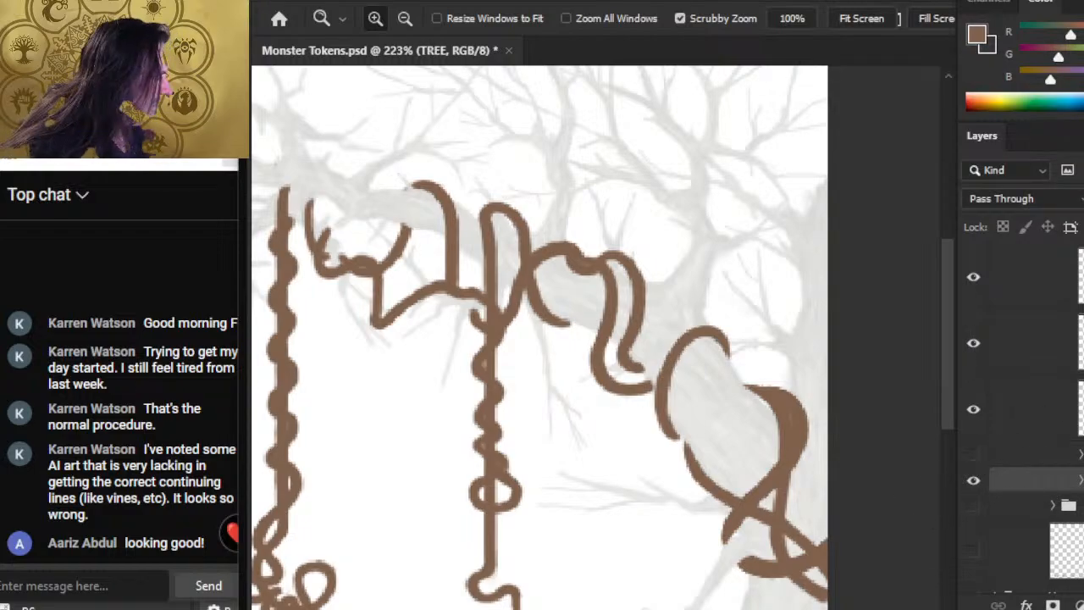
key("0")
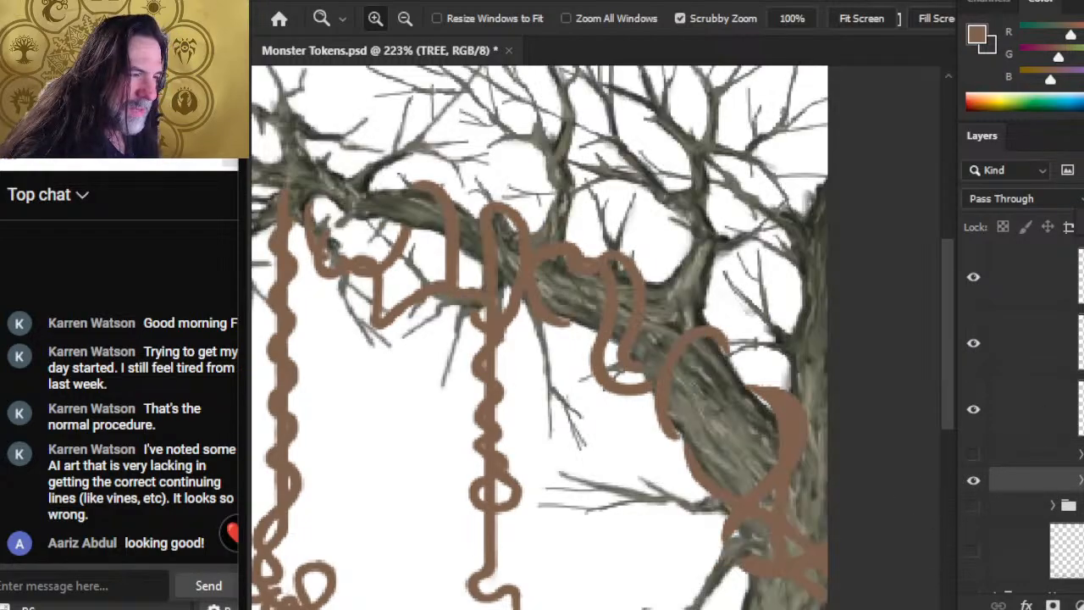
left_click_drag(690, 482, 632, 478)
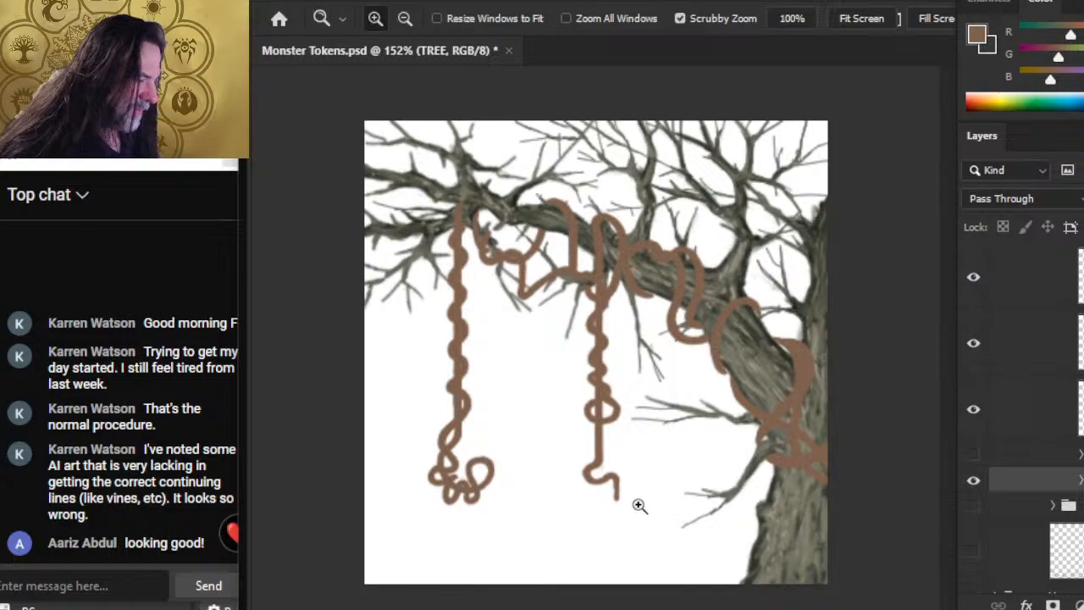
left_click_drag(663, 319, 634, 311)
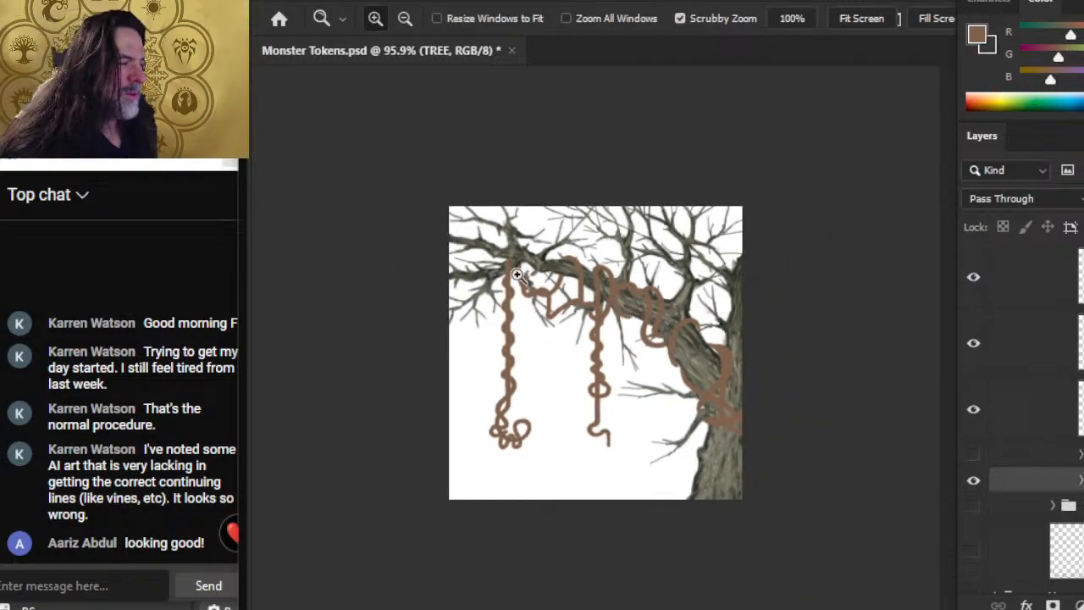
left_click(733, 482)
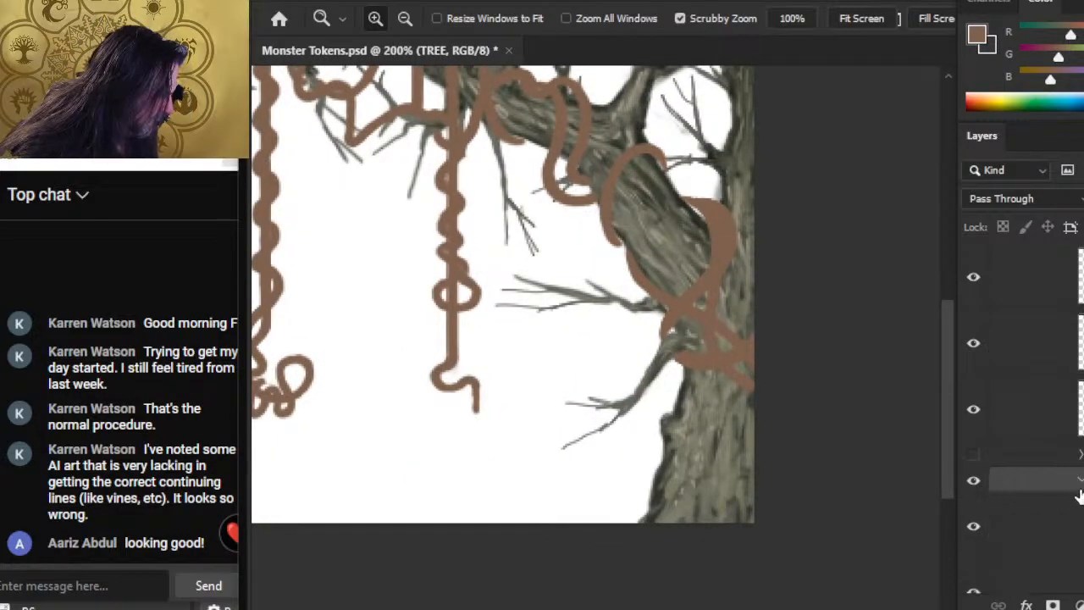
Step: Expand the TREE group, toggle its layers' visibility to identify the bark shading, and select Layer 151
left_click(1078, 481)
scroll(1022, 430, "down", 6)
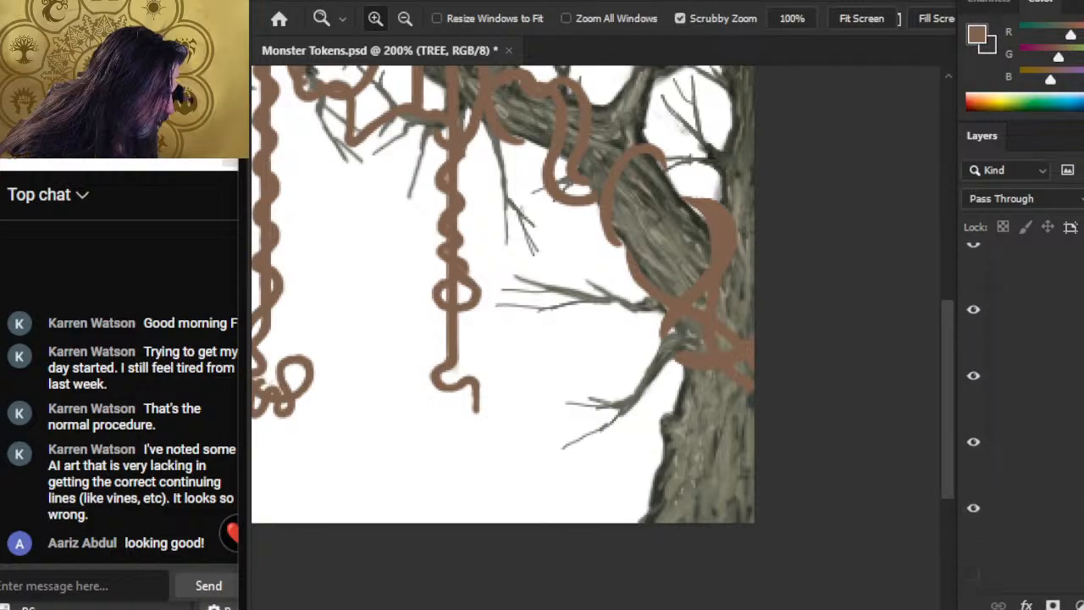
scroll(1023, 430, "up", 1)
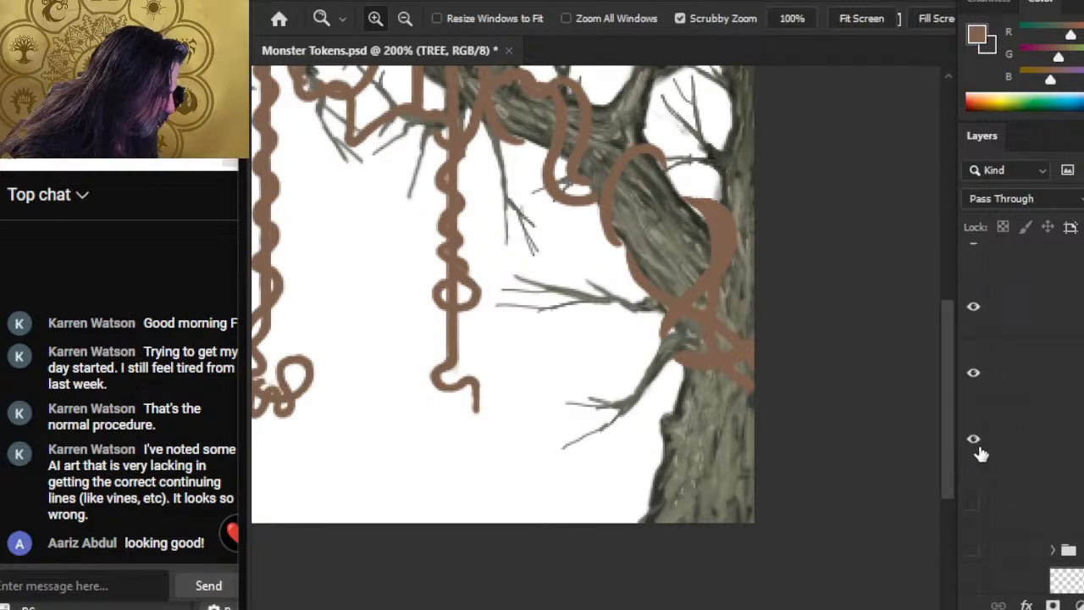
left_click(974, 442)
left_click(978, 452)
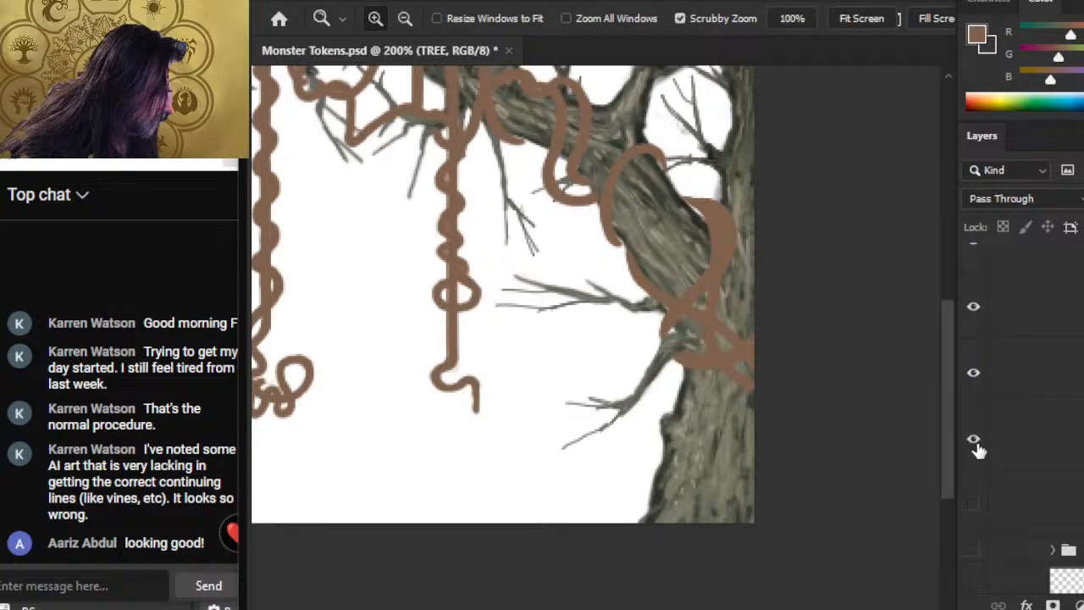
left_click(980, 381)
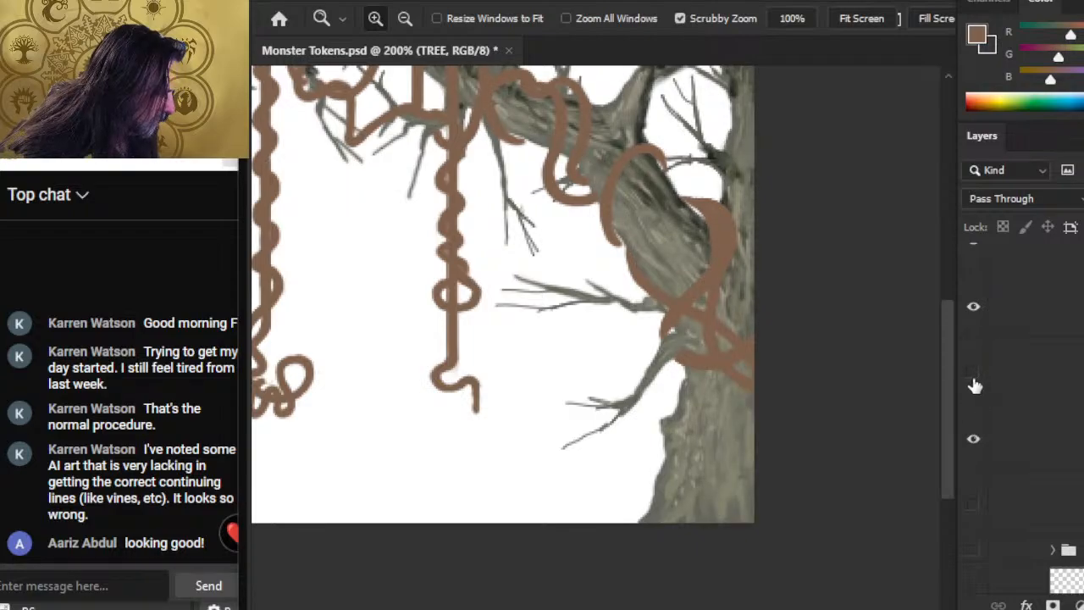
left_click(978, 381)
left_click(1023, 391)
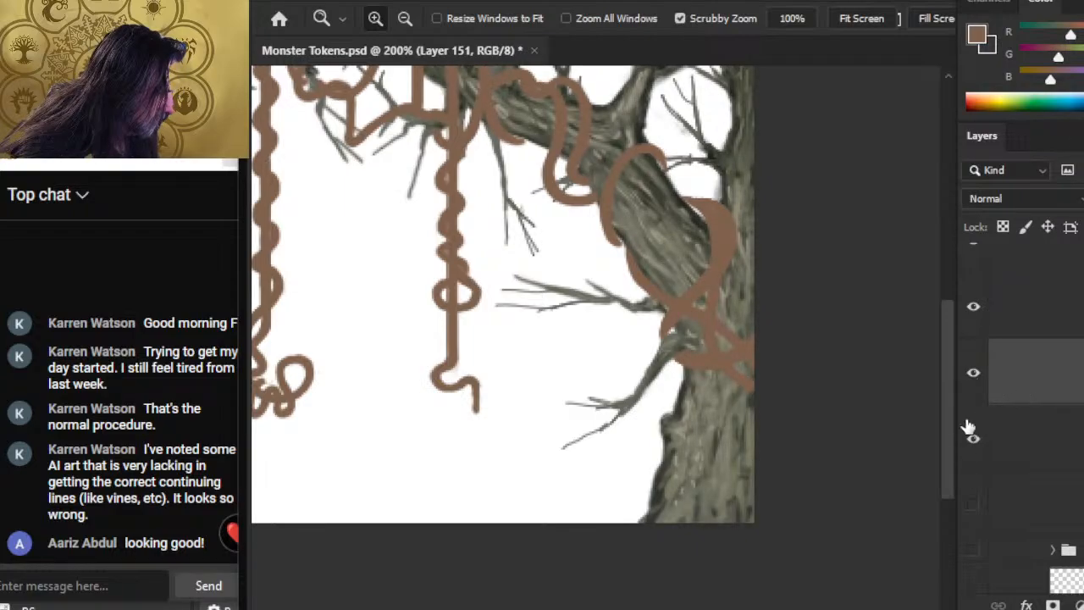
Step: Smudge the trunk's outer edge below the lower branch at 50% strength with a size 5 brush, and sample the bark's grey-green colour
key("r")
key("bracketleft")
key("bracketleft")
key("bracketleft")
key("bracketleft")
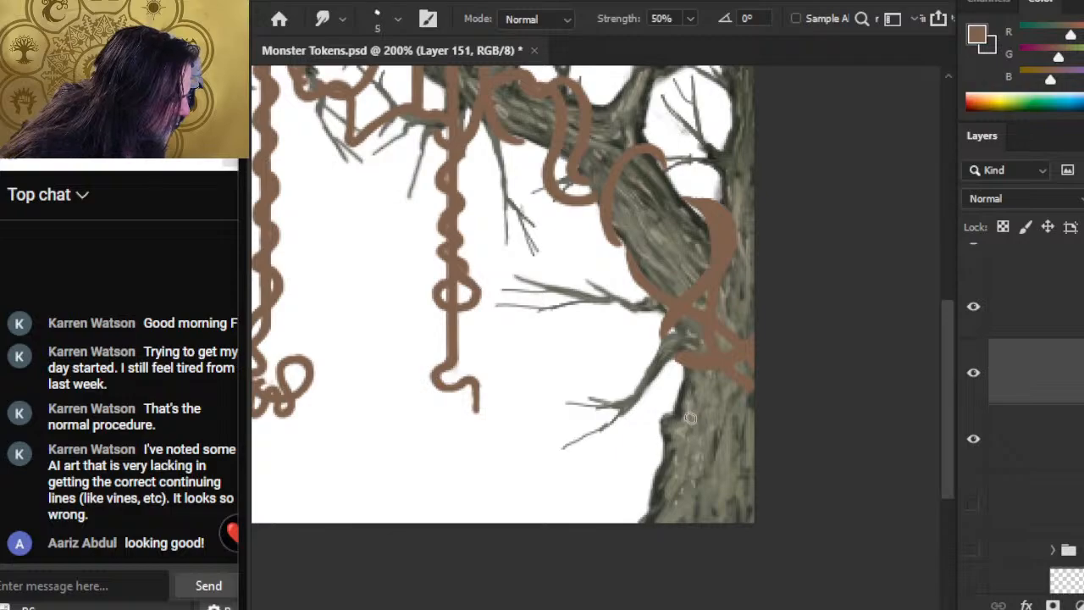
left_click_drag(678, 381, 679, 418)
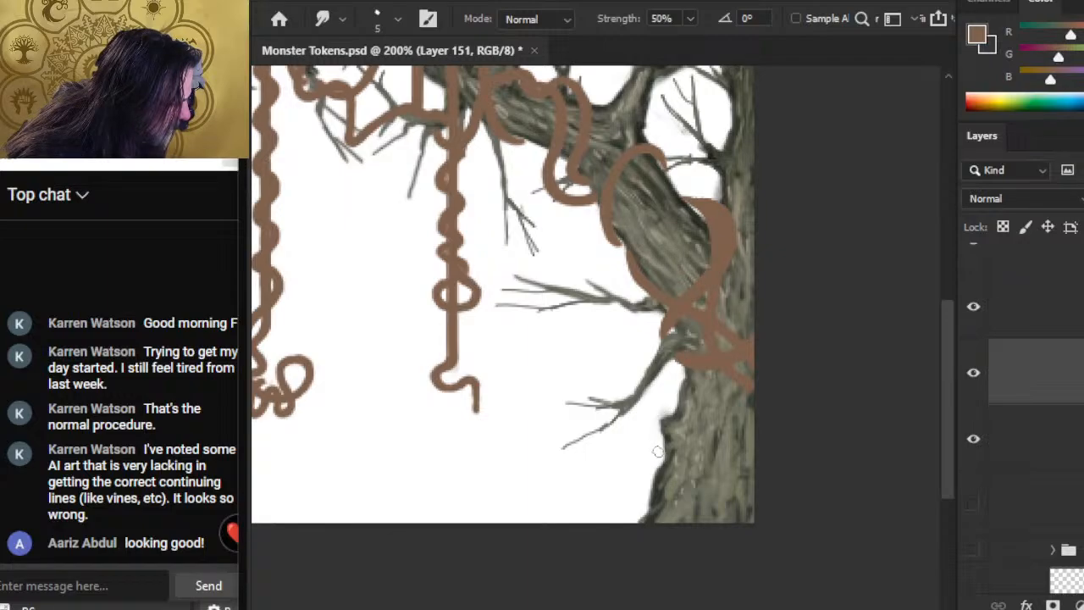
left_click_drag(651, 460, 651, 499)
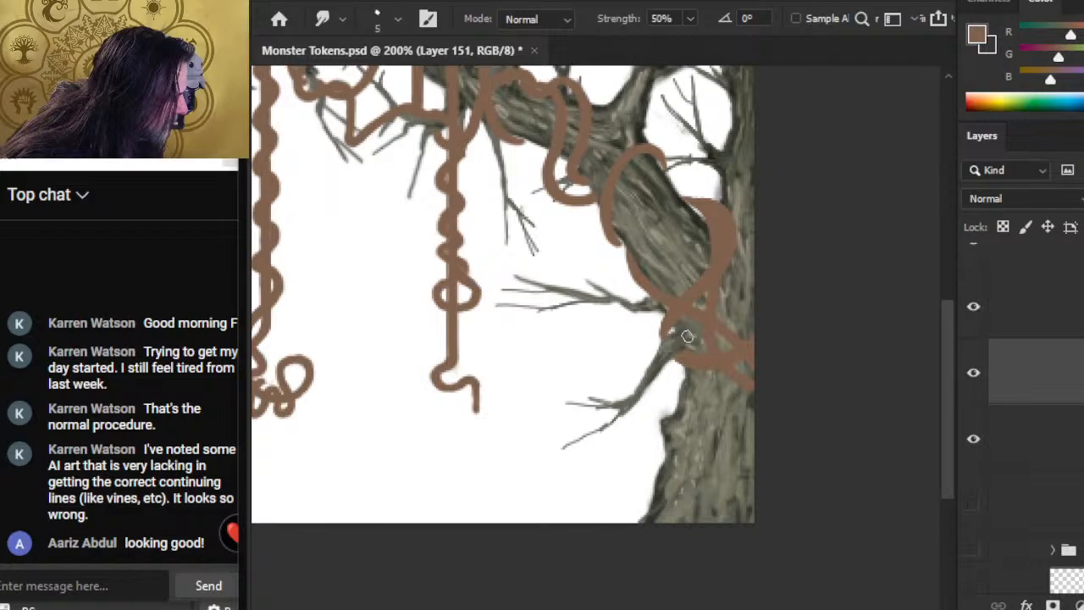
key("b")
left_click(686, 408, "alt")
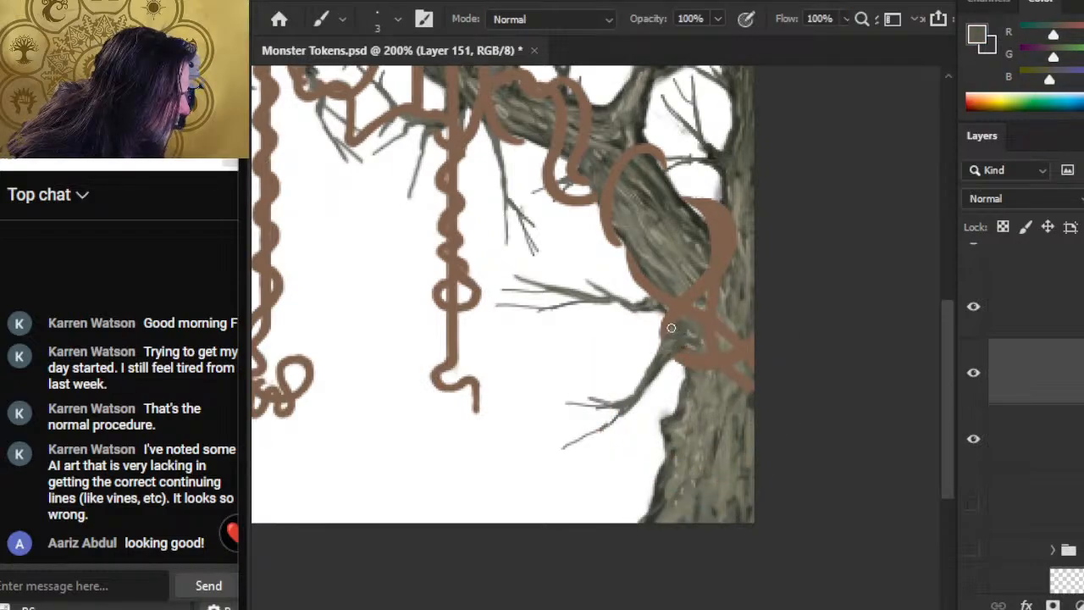
key("z")
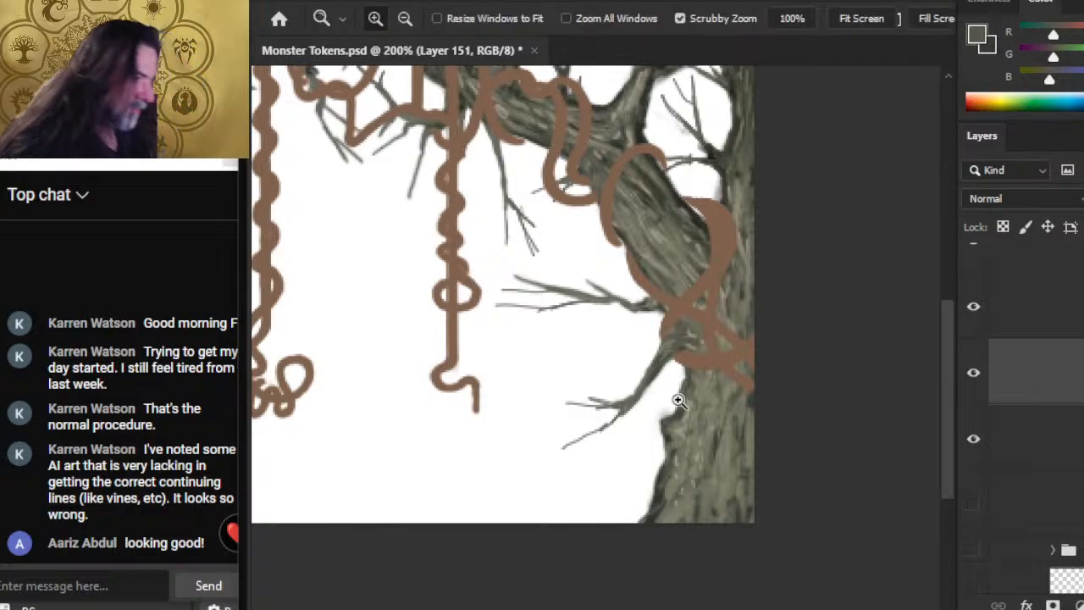
left_click_drag(675, 399, 614, 380)
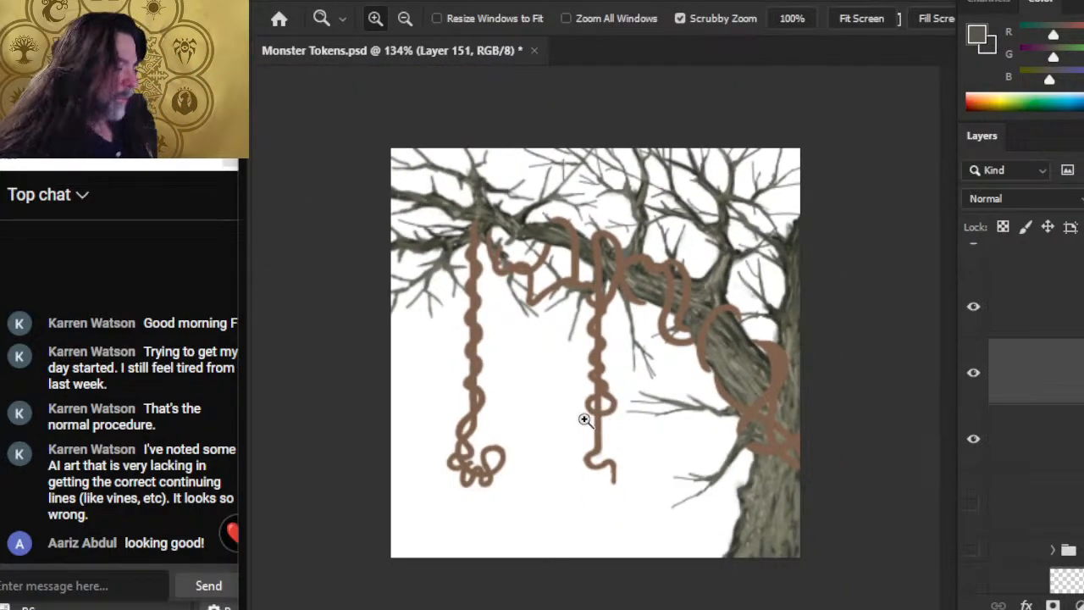
Step: Collapse the TREE group and lower its opacity to 60%
scroll(1035, 406, "up", 5)
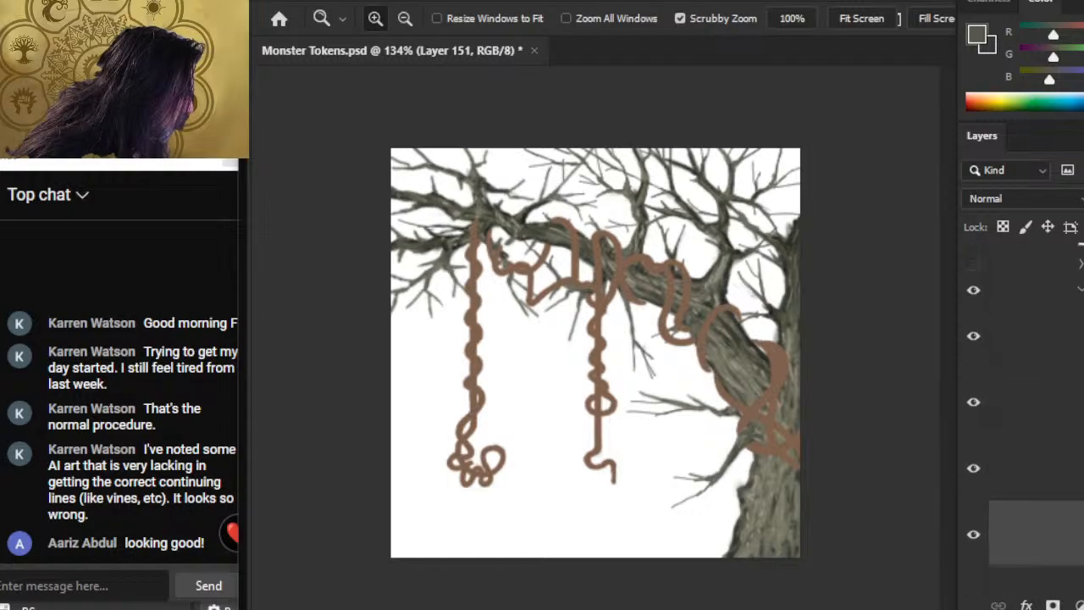
left_click(1082, 428)
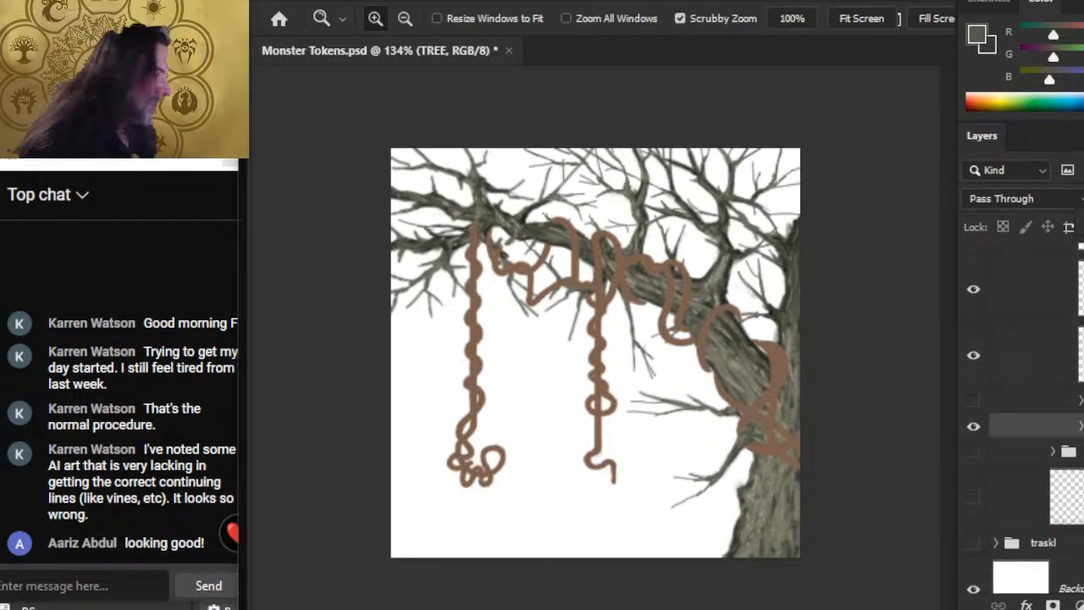
key("6")
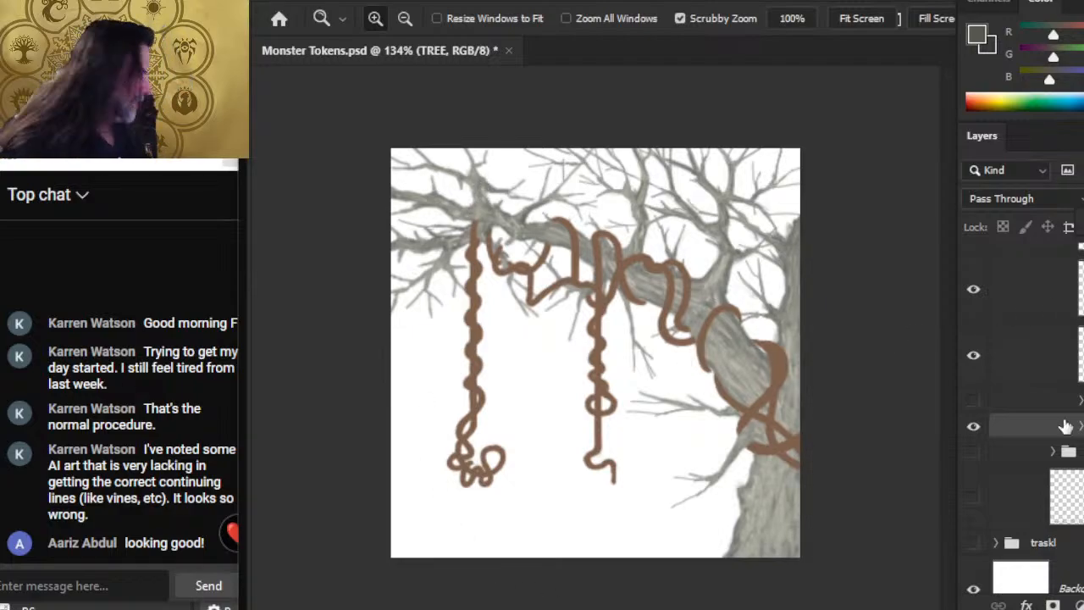
Step: Group the three painted vine layers together
scroll(1075, 479, "up", 3)
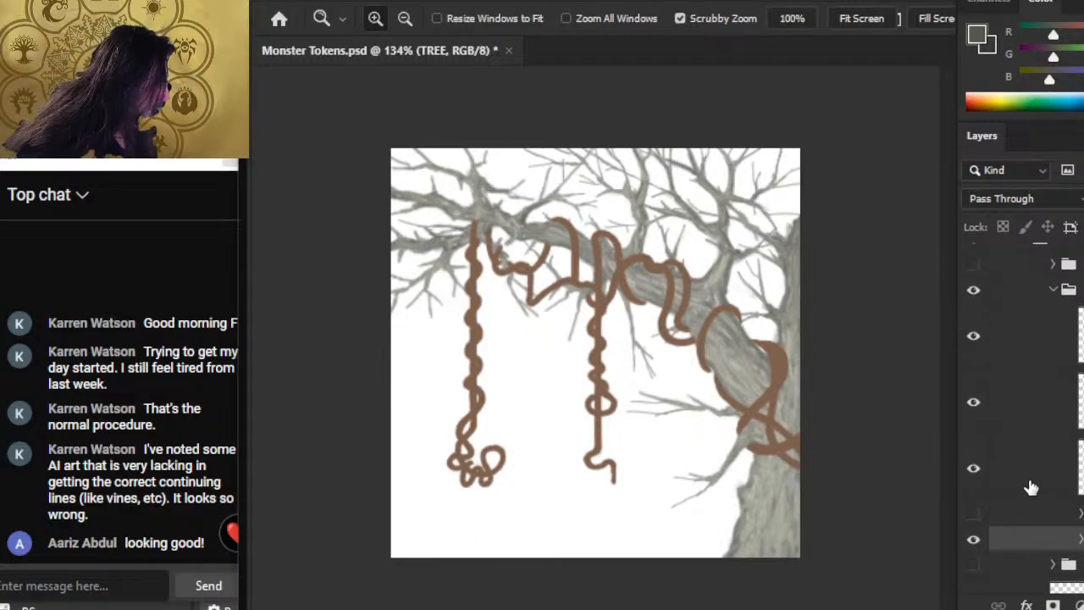
left_click(1031, 488)
left_click(1031, 344, "ctrl")
left_click(1033, 385, "ctrl")
key("ctrl+g")
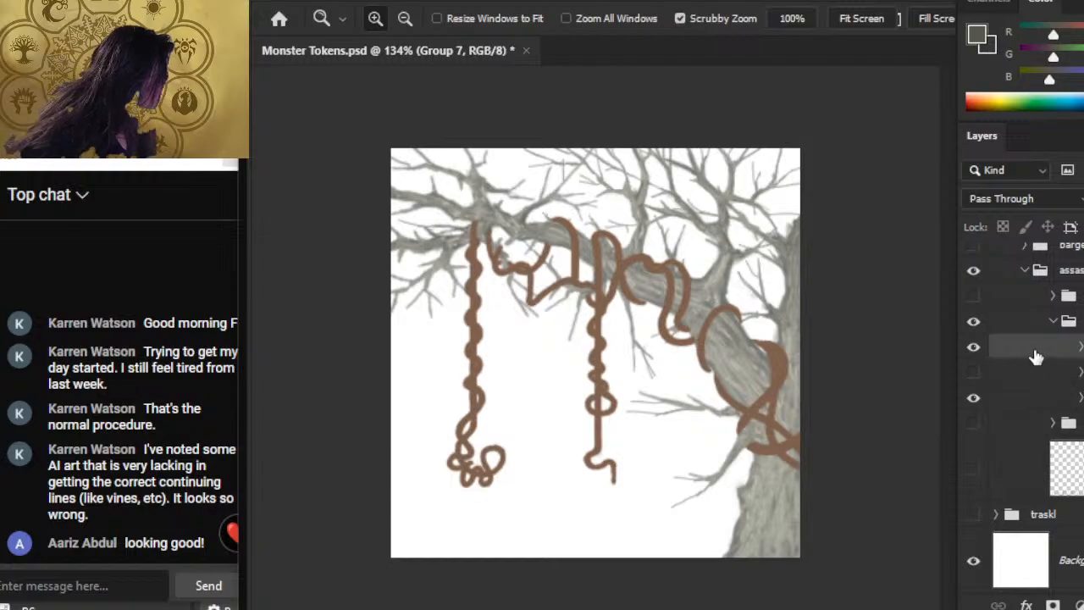
Step: Duplicate the vine layers' group and merge the copy into a single layer
right_click(1034, 355)
left_click(1068, 13)
key("Return")
right_click(1009, 347)
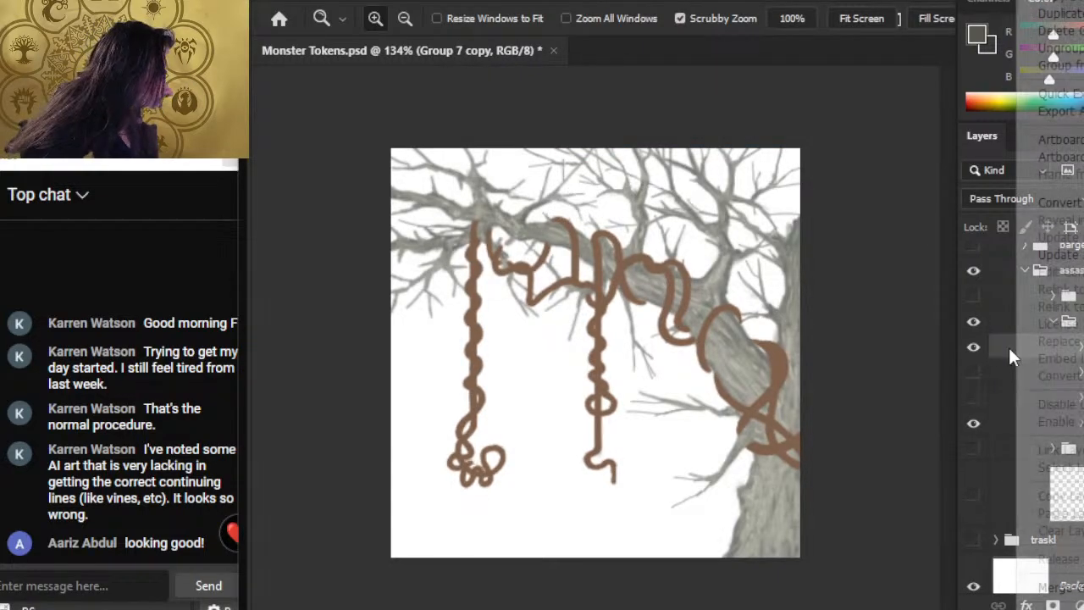
left_click(1057, 587)
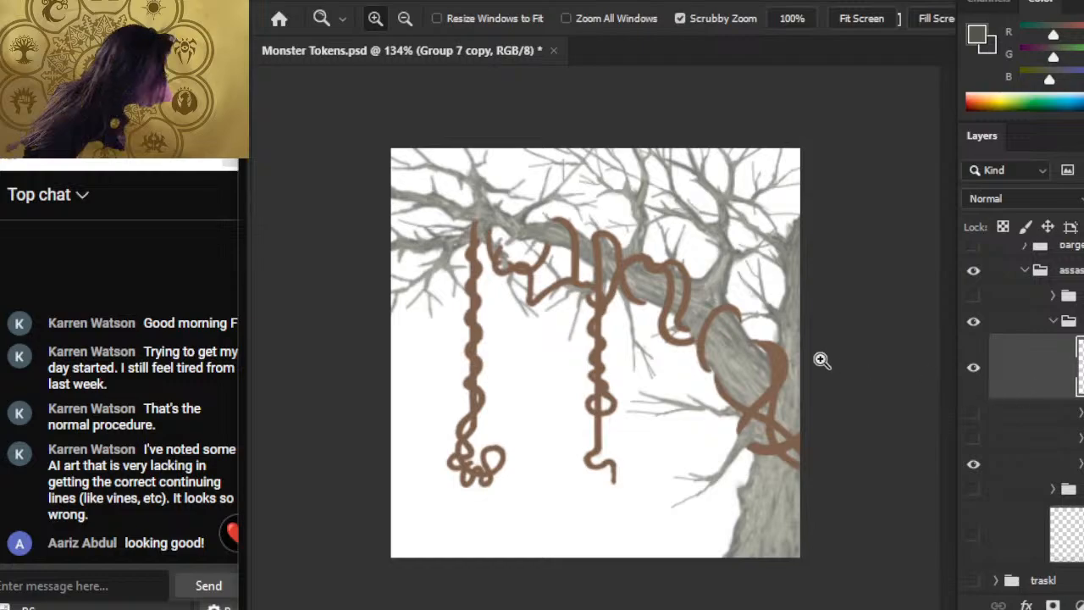
Step: Try erasing pieces of the merged vines with a size 30 eraser, and undo the erased strokes
key("e")
key("bracketright")
key("bracketright")
key("bracketright")
key("bracketright")
key("bracketright")
key("bracketright")
left_click_drag(596, 314, 768, 238)
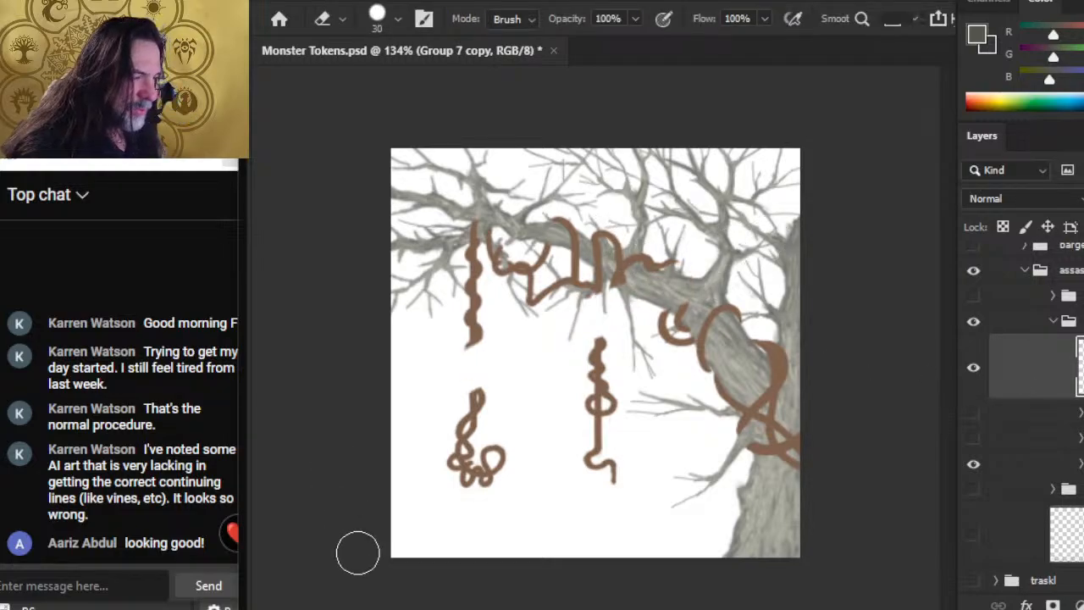
key("ctrl+z")
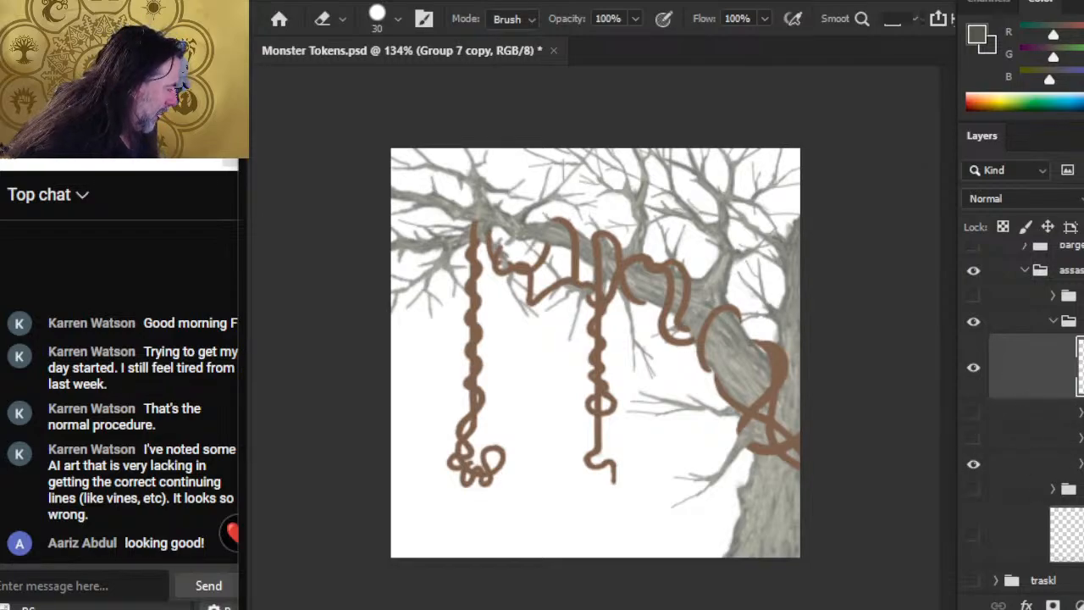
Step: Add a new layer above the merged vines and rename the hidden group of original vine layers vine base
left_click(1083, 604)
left_click_drag(1052, 397, 1053, 476)
key("ctrl+z")
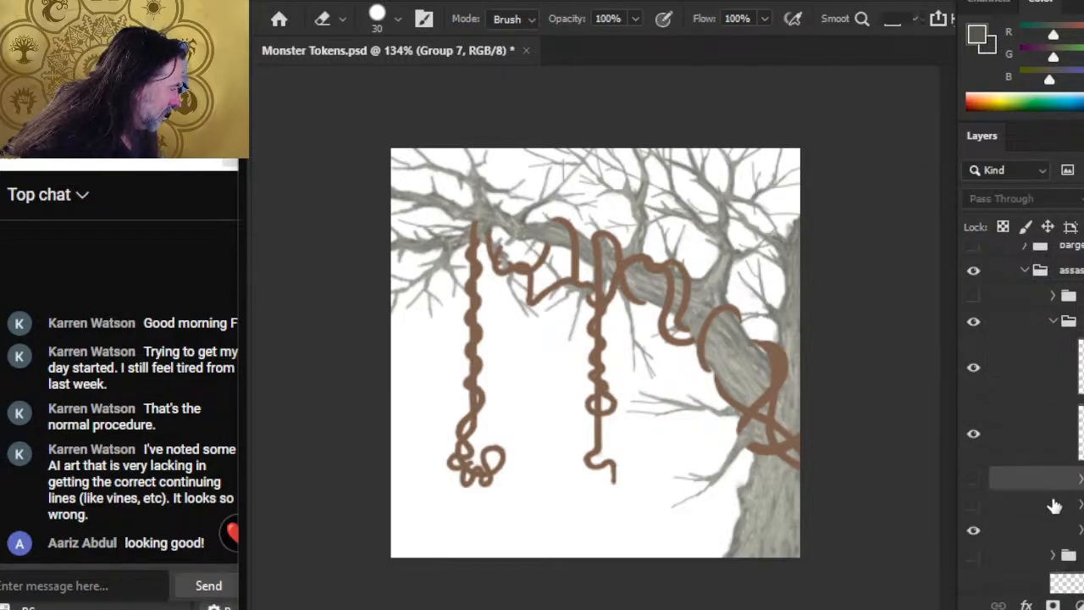
left_click(1020, 444)
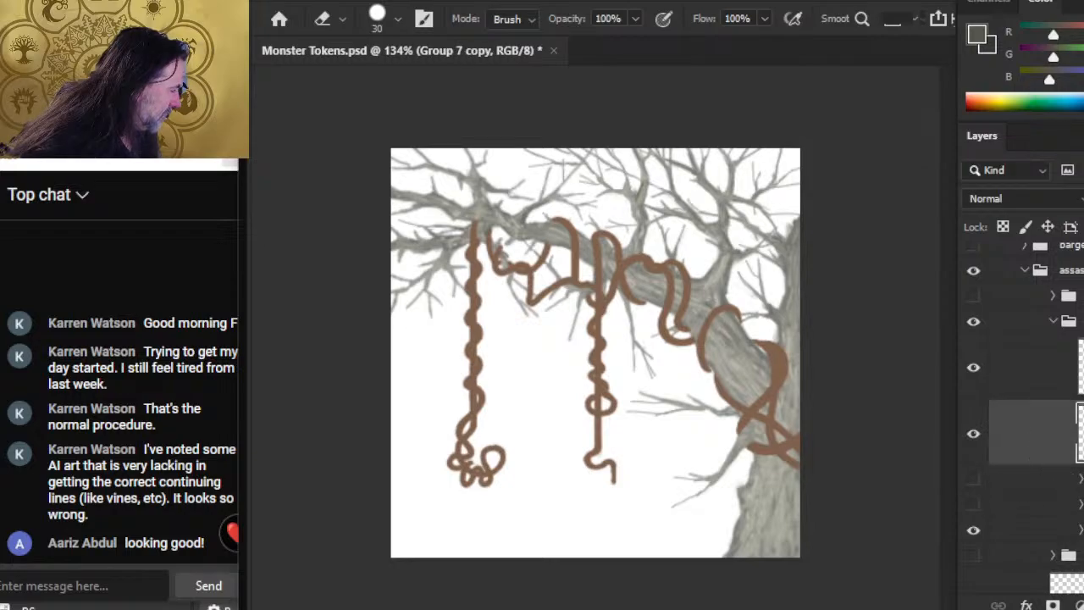
left_click(1035, 479)
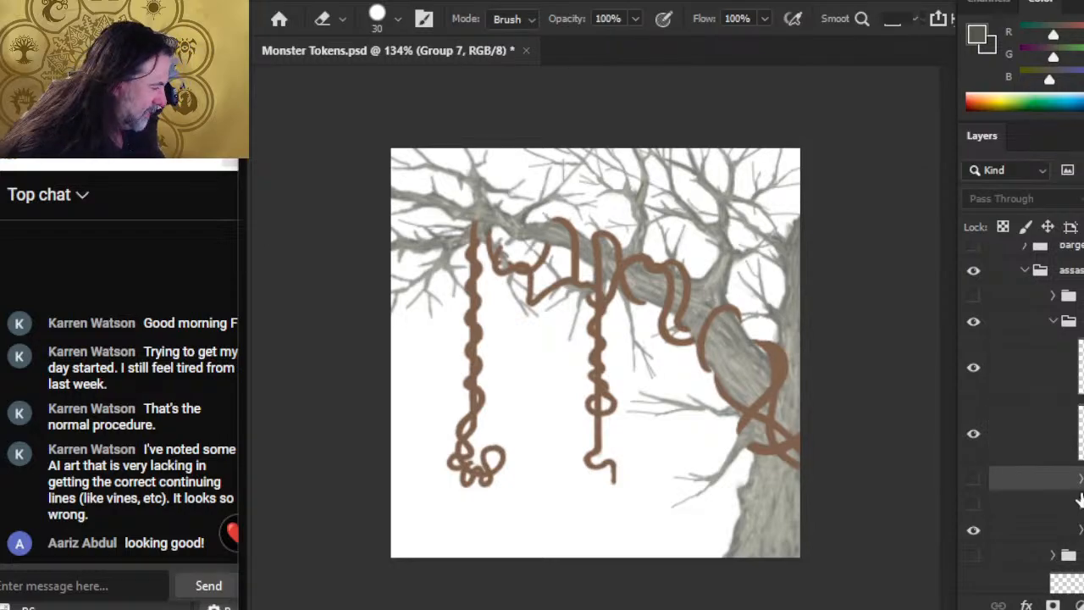
left_click(1077, 501)
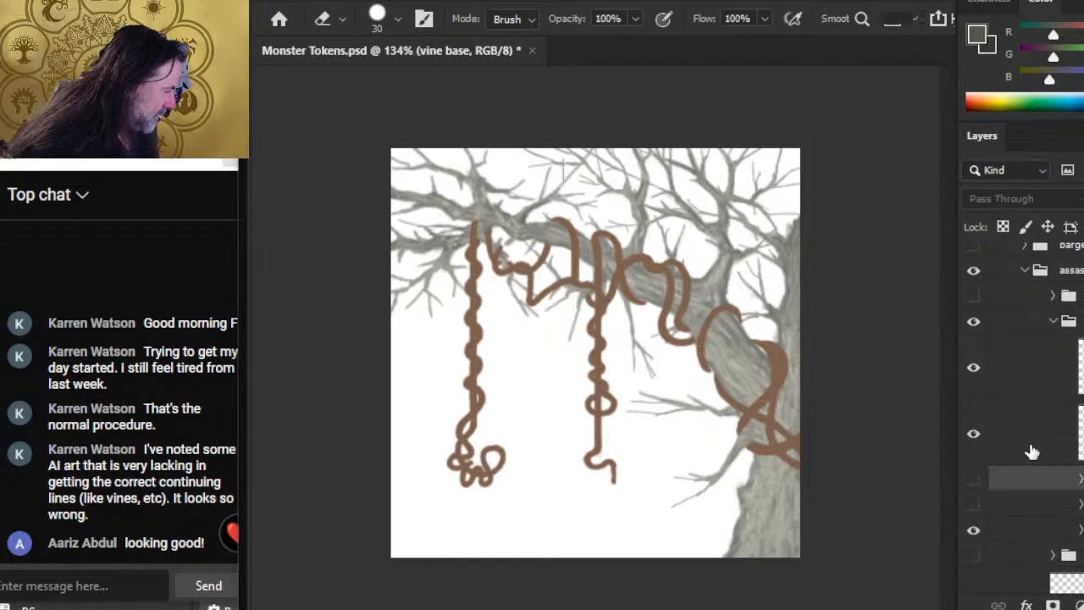
Step: Move the vine base group above the merged vine layer, and select the empty Layer 157 at the top of the stack
left_click(1020, 447)
left_click(1032, 482)
left_click_drag(1034, 487, 1050, 417)
left_click(1029, 368)
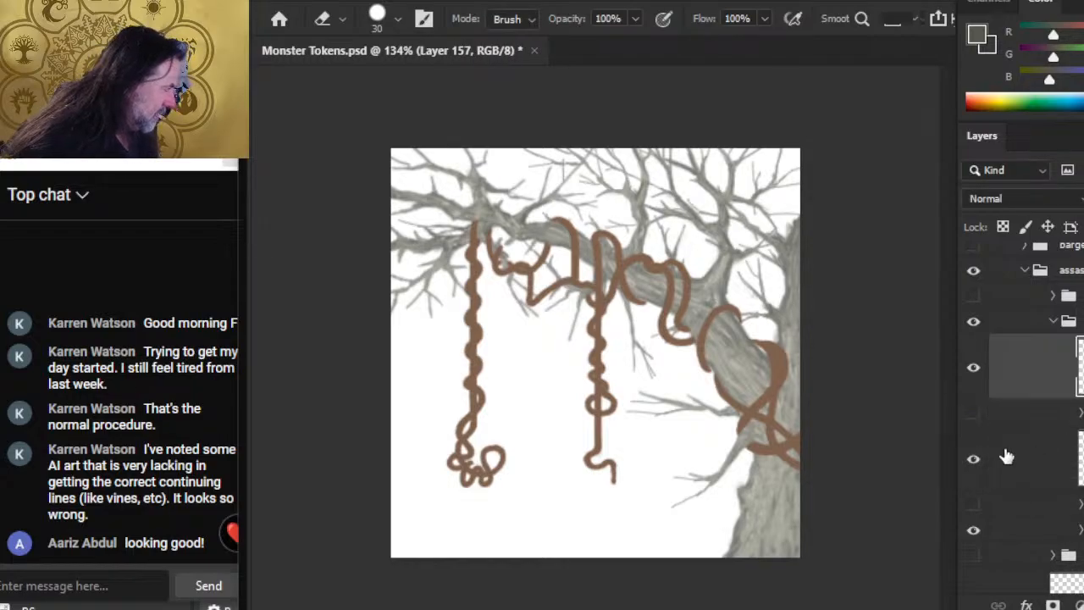
Step: Show the reference illustration, sample a dark brown from its vines for the brush, and hide the reference again
left_click(973, 296)
mouse_move(567, 161)
left_mouse_down()
mouse_move(705, 200)
mouse_move(878, 226)
mouse_move(889, 201)
left_mouse_up()
left_click_drag(724, 203, 728, 209)
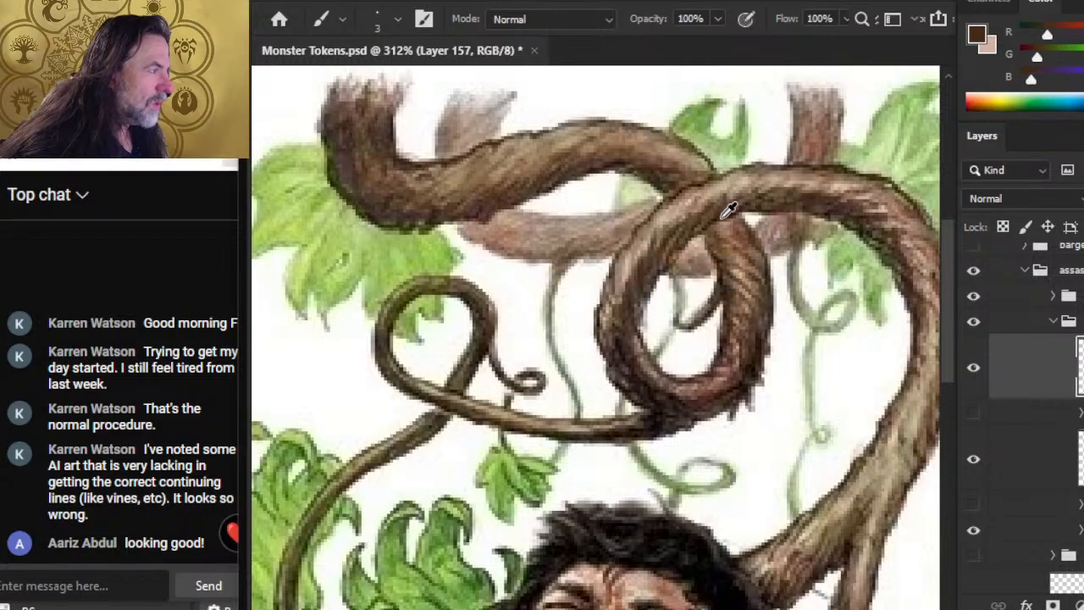
left_click(973, 298)
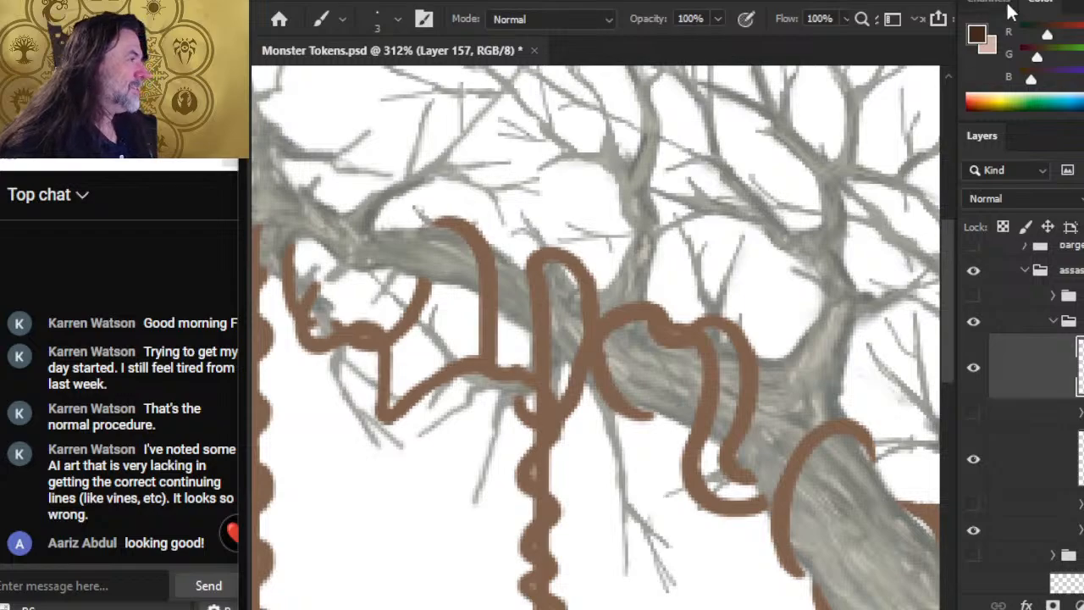
Step: Swap the foreground and background colours to compare them, making the pale pinkish tone the foreground colour
key("x")
key("x")
left_click_drag(1027, 78, 1036, 78)
key("x")
key("x")
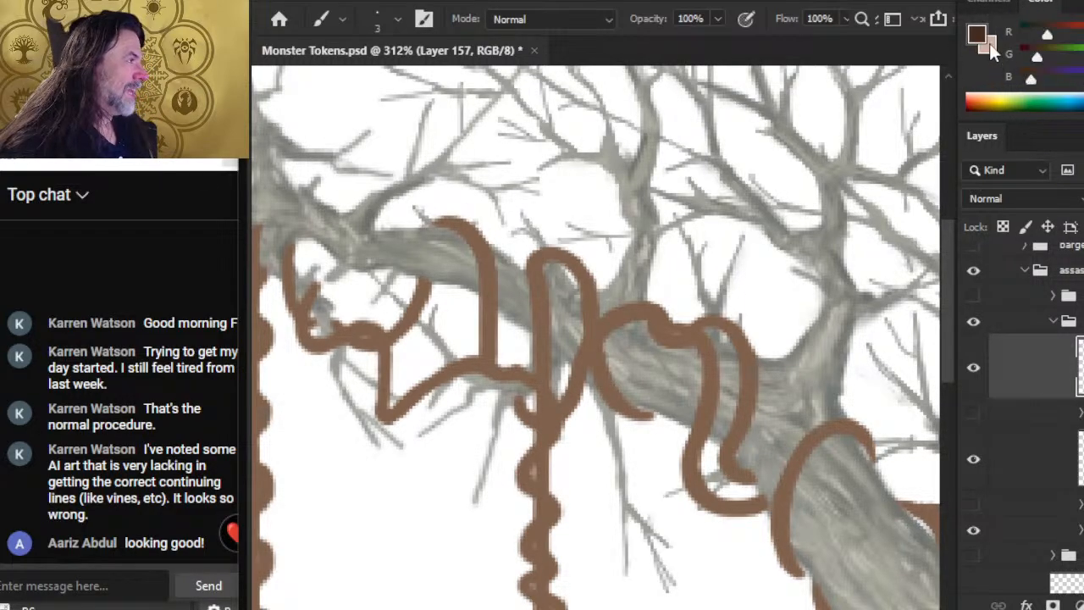
key("x")
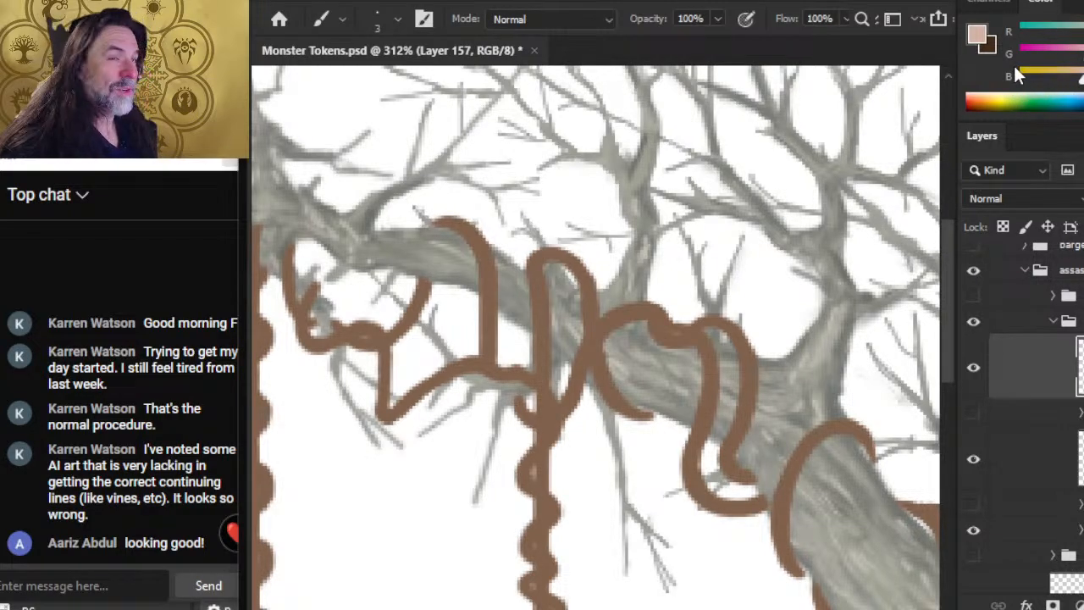
Step: Compare the reference illustration's vine shading with the painted vines by toggling the reference on and off, leaving it hidden
left_click(972, 296)
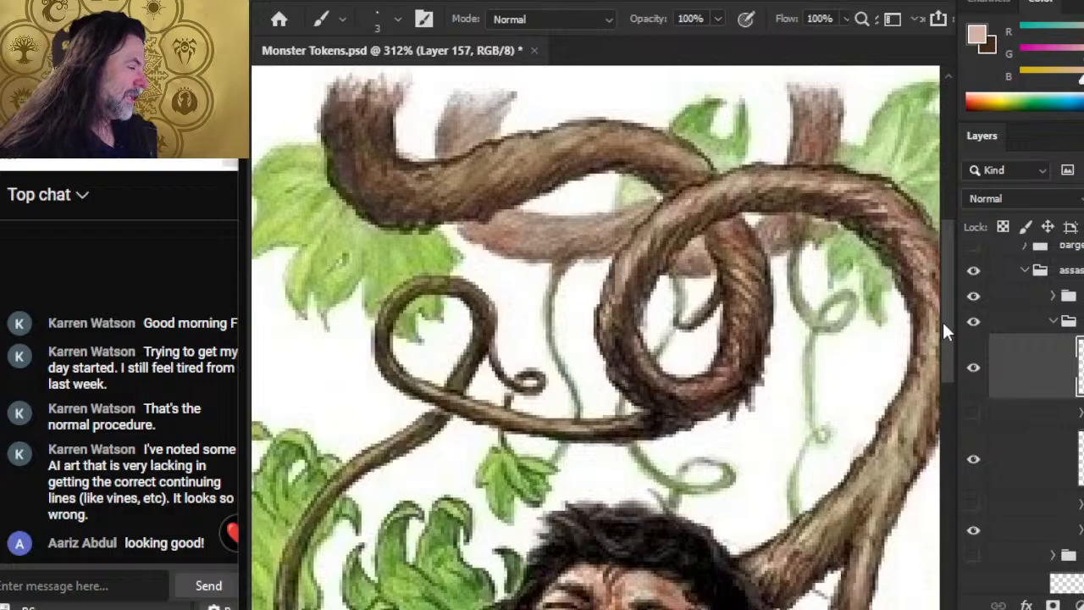
scroll(719, 459, "down", 5)
key("z")
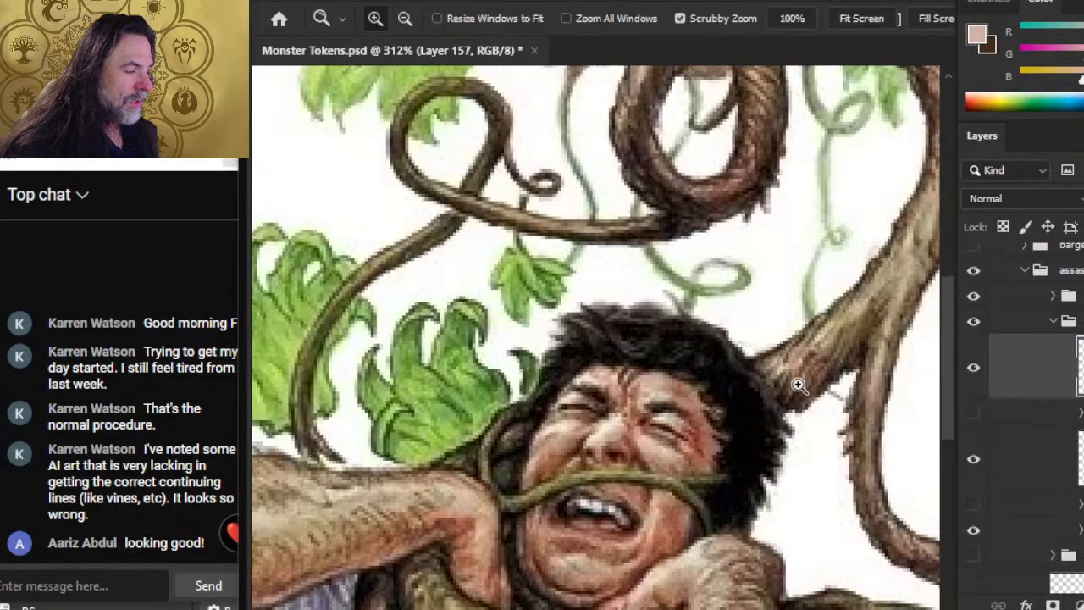
left_click_drag(798, 385, 726, 430)
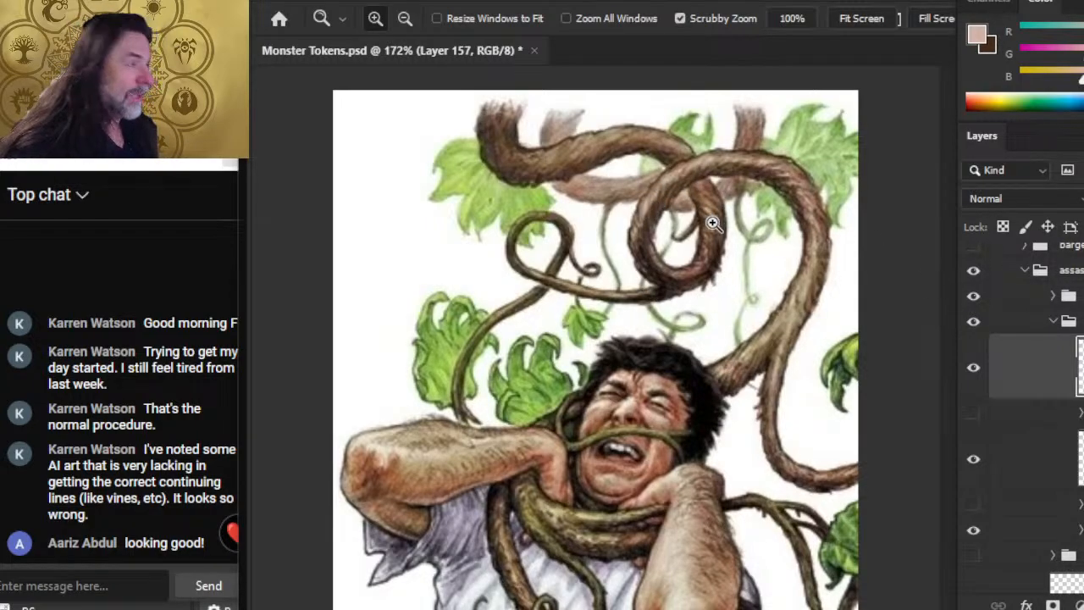
left_click(973, 296)
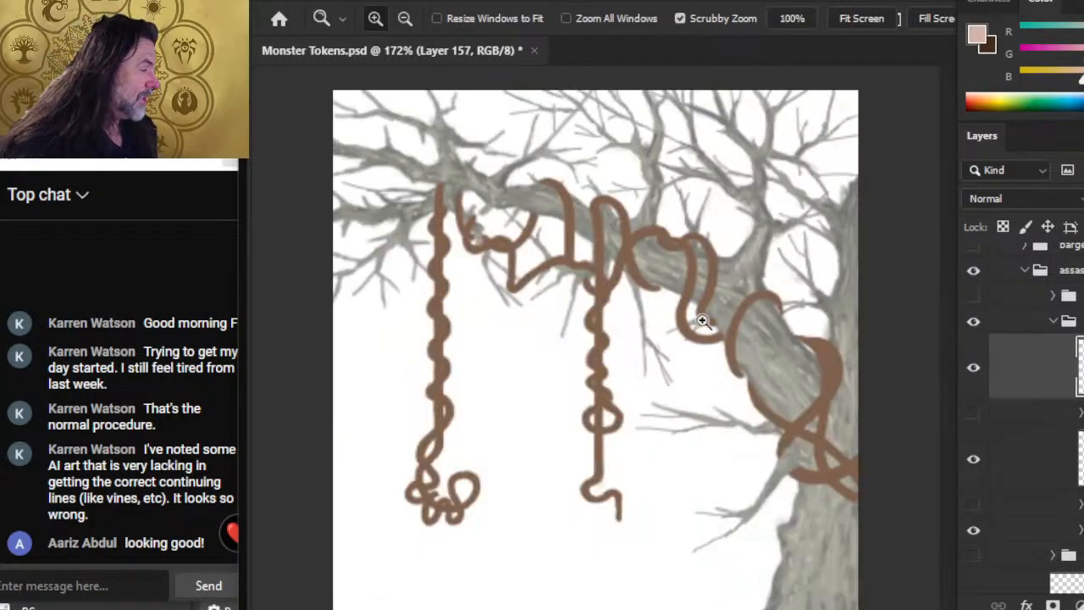
left_click(973, 298)
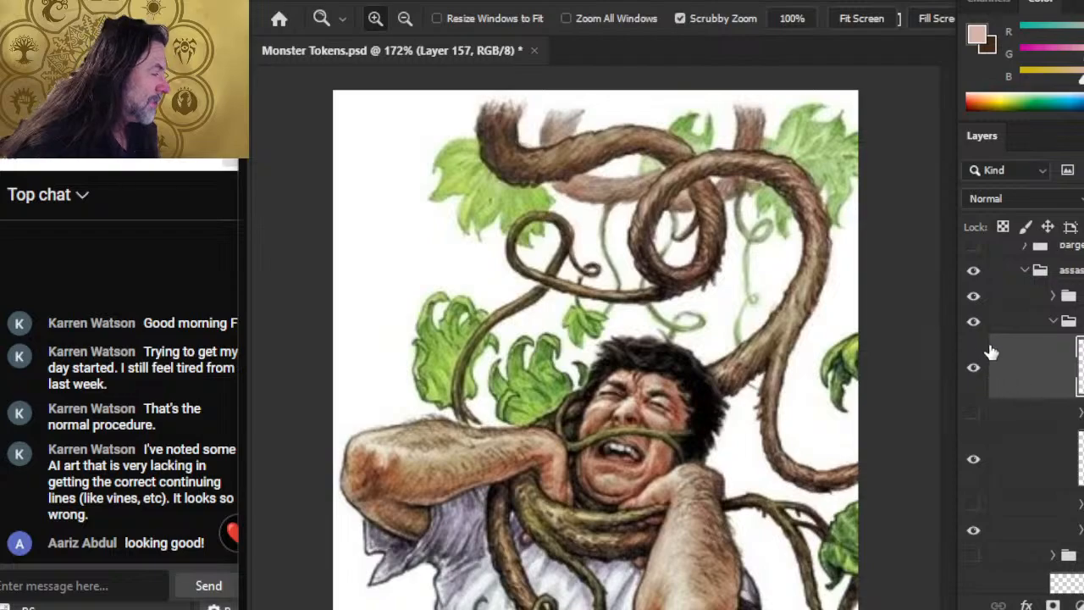
left_click(973, 297)
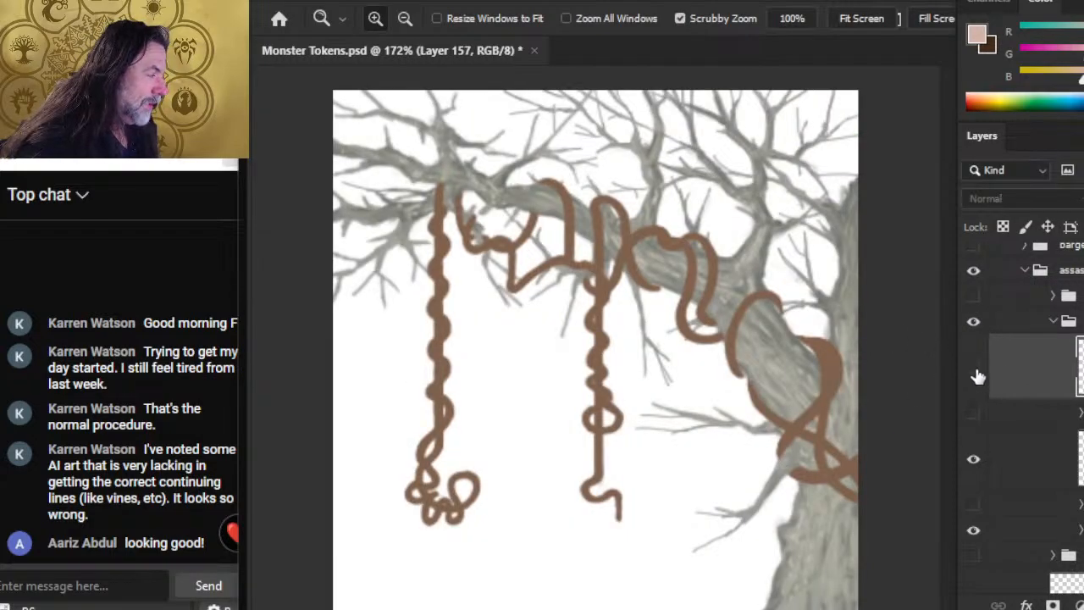
Step: Paint a pale pink and a dark brown test swatch beside the vine loop hanging from the middle of the branch
left_click(647, 325)
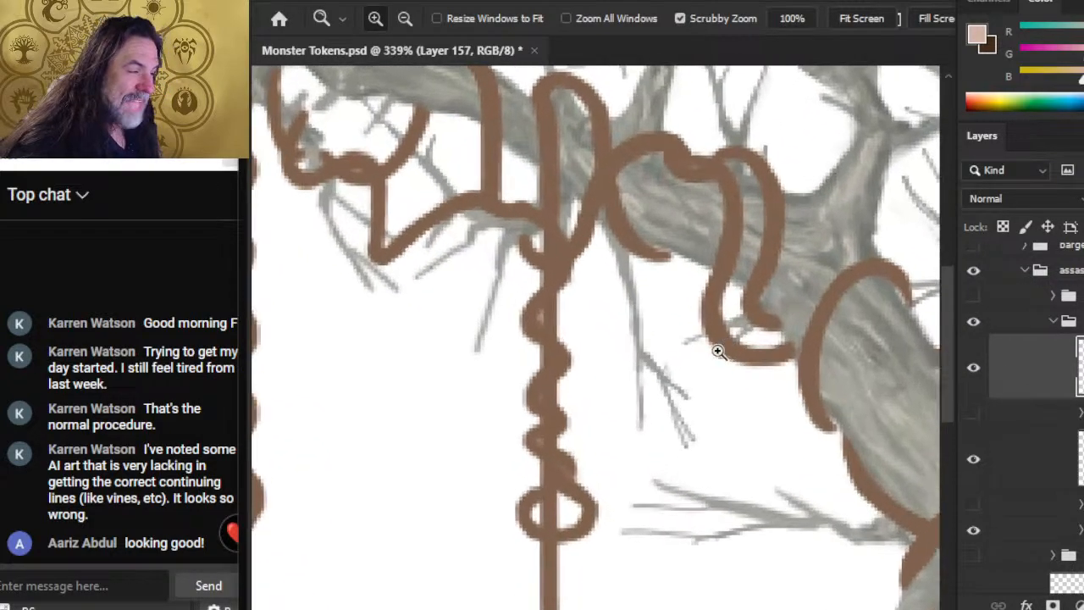
key("b")
mouse_move(712, 276)
left_mouse_down()
mouse_move(691, 345)
mouse_move(715, 259)
left_mouse_up()
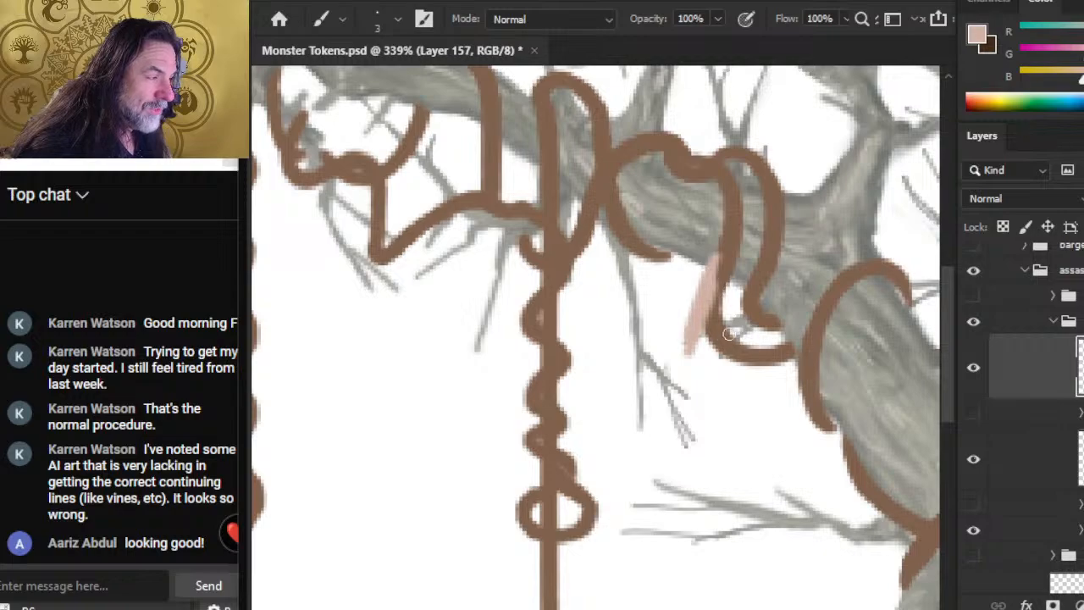
key("x")
mouse_move(736, 320)
left_mouse_down()
mouse_move(872, 392)
mouse_move(649, 319)
left_mouse_up()
Step: Sample the pale pink tones from the test swatch for the foreground and background colours
key("z")
key("b")
mouse_move(557, 236)
left_mouse_down()
mouse_move(621, 320)
mouse_move(622, 307)
mouse_move(690, 374)
mouse_move(580, 259)
left_mouse_up()
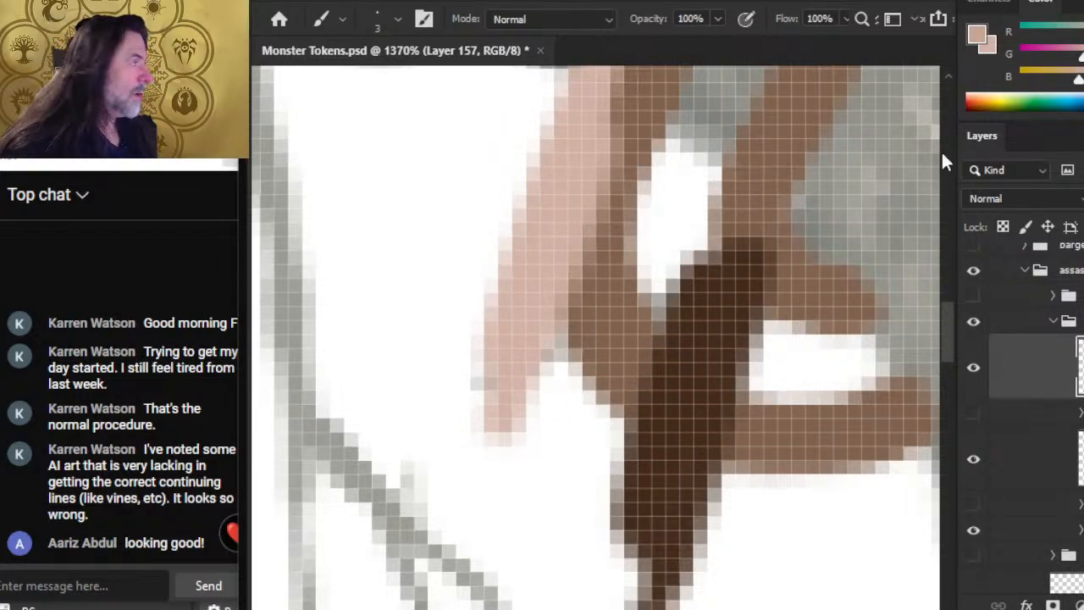
key("alt")
left_click_drag(607, 290, 590, 265)
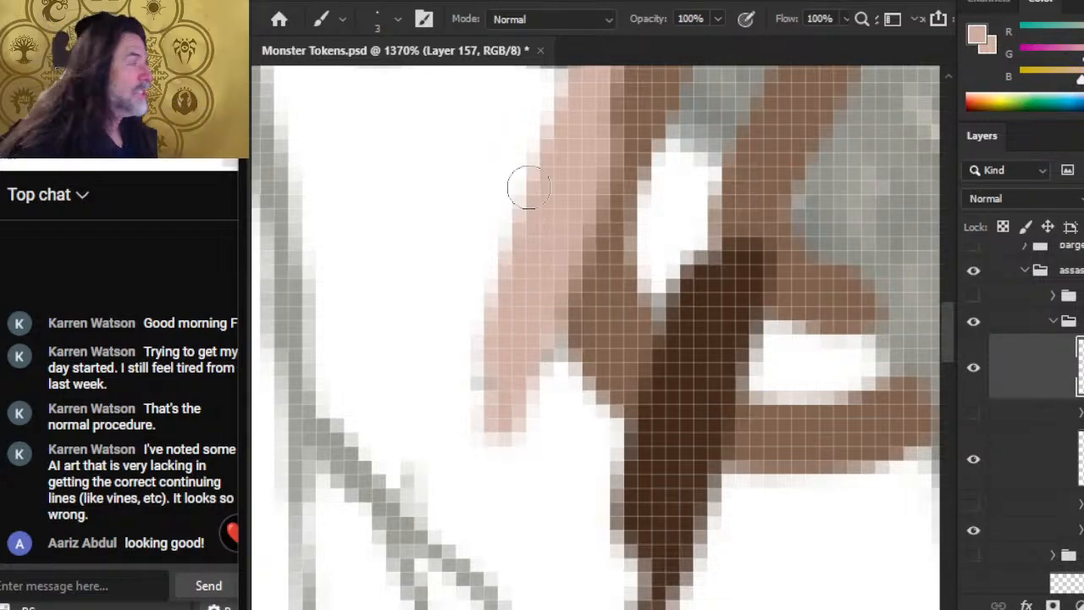
key("alt")
left_click_drag(557, 187, 602, 305)
key("z")
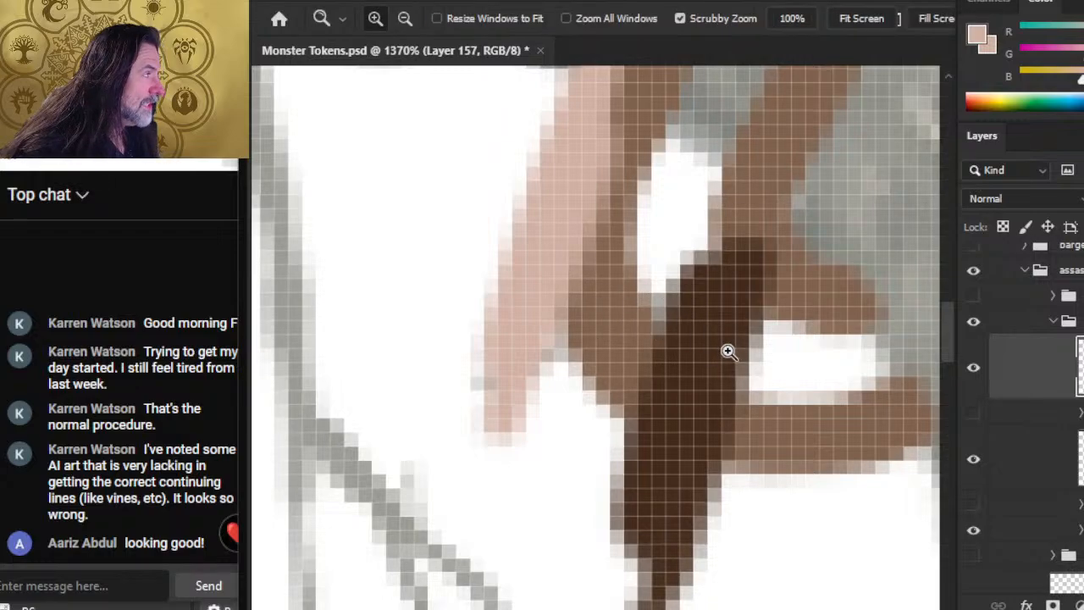
left_click_drag(731, 353, 602, 366)
left_click_drag(672, 375, 609, 351)
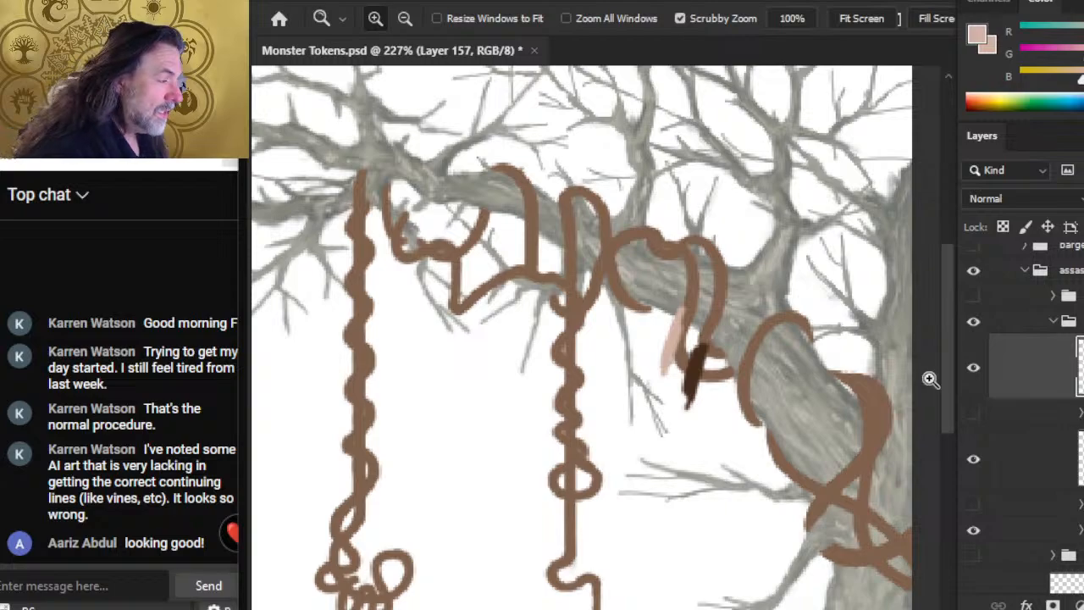
Step: Sample the dark brown from its test swatch as the foreground colour and erase both swatches with an 80 px eraser
key("e")
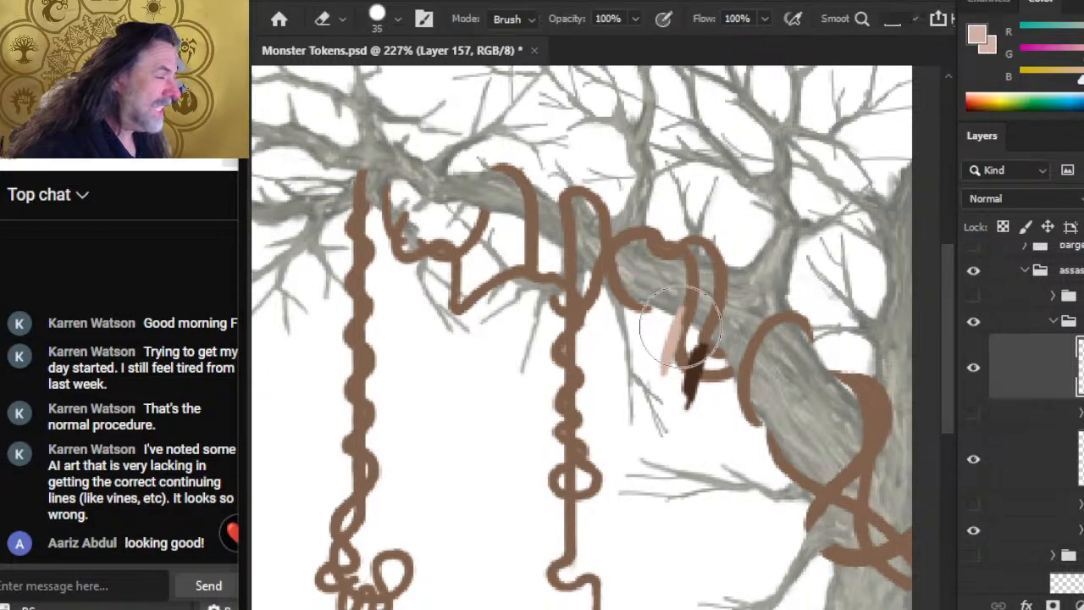
key("bracketright")
key("bracketright")
key("bracketright")
key("z")
left_click_drag(732, 322, 809, 325)
key("b")
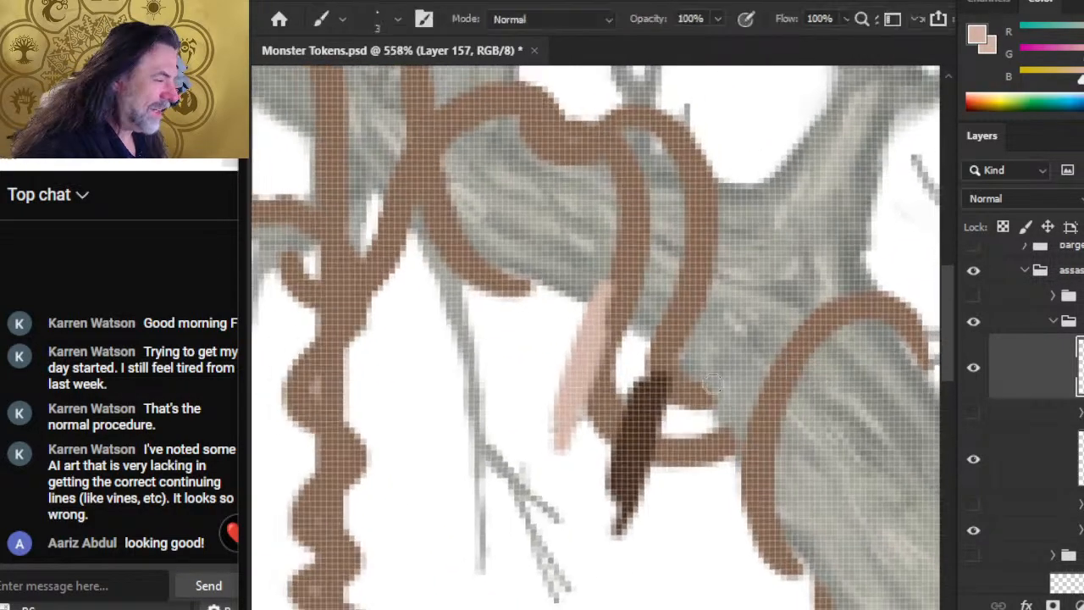
left_click(637, 443, "alt")
key("e")
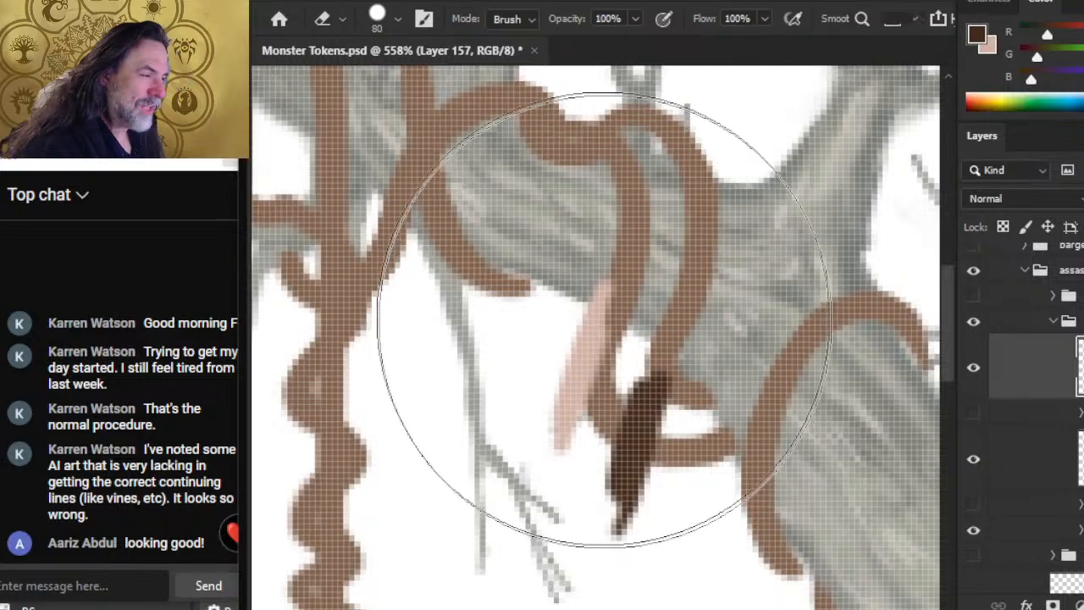
left_click_drag(561, 367, 589, 462)
key("z")
left_click_drag(760, 387, 611, 367)
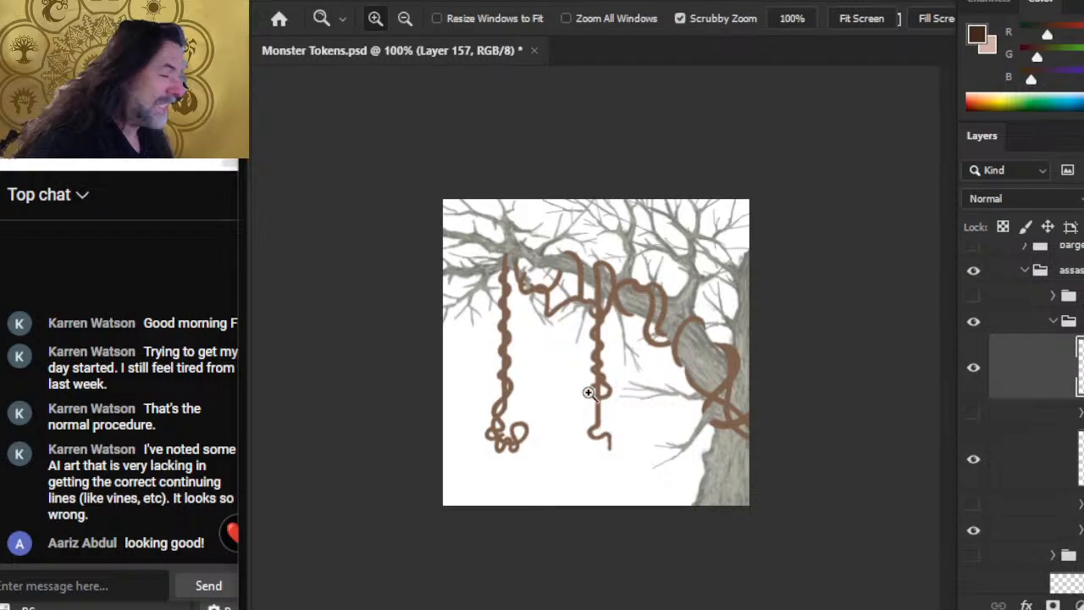
Step: Paint pale pink and dark brown swatches on a new layer between the two hanging vines, and reselect Layer 157 beneath it
left_click_drag(565, 324, 674, 370)
key("b")
mouse_move(537, 391)
left_mouse_down()
mouse_move(538, 419)
mouse_move(543, 374)
mouse_move(448, 457)
left_mouse_up()
key("ctrl+shift+alt+n")
left_click(972, 96)
mouse_move(448, 457)
left_mouse_down()
mouse_move(488, 359)
mouse_move(450, 474)
left_mouse_up()
left_click(1026, 433)
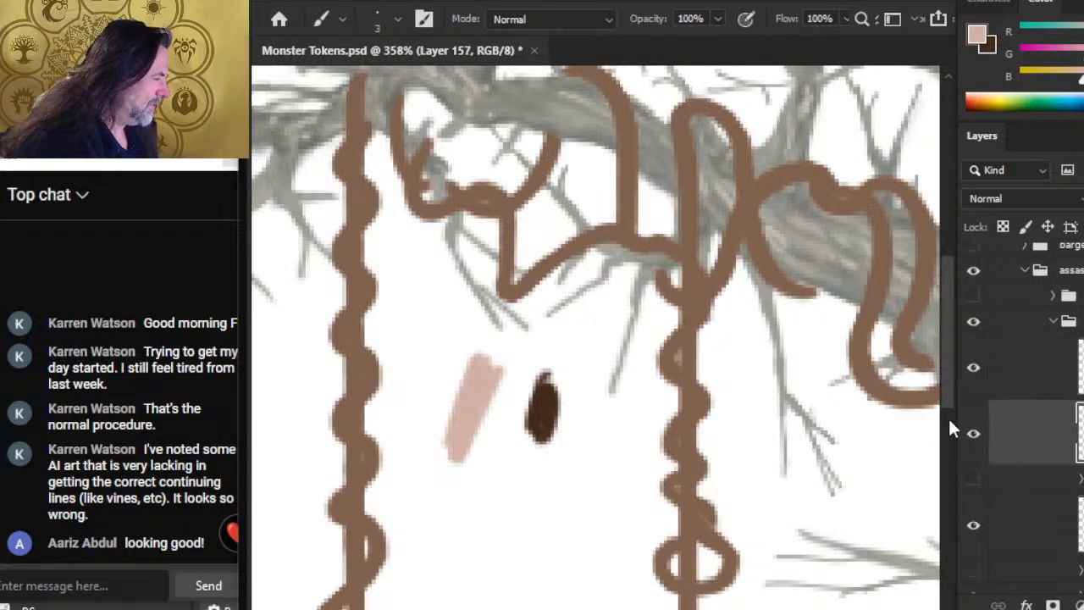
Step: Paint dark brown shadows along the lowest vine crossing the tree trunk with the size 3 brush
key("x")
left_click_drag(856, 377, 502, 320)
left_click_drag(696, 496, 559, 212)
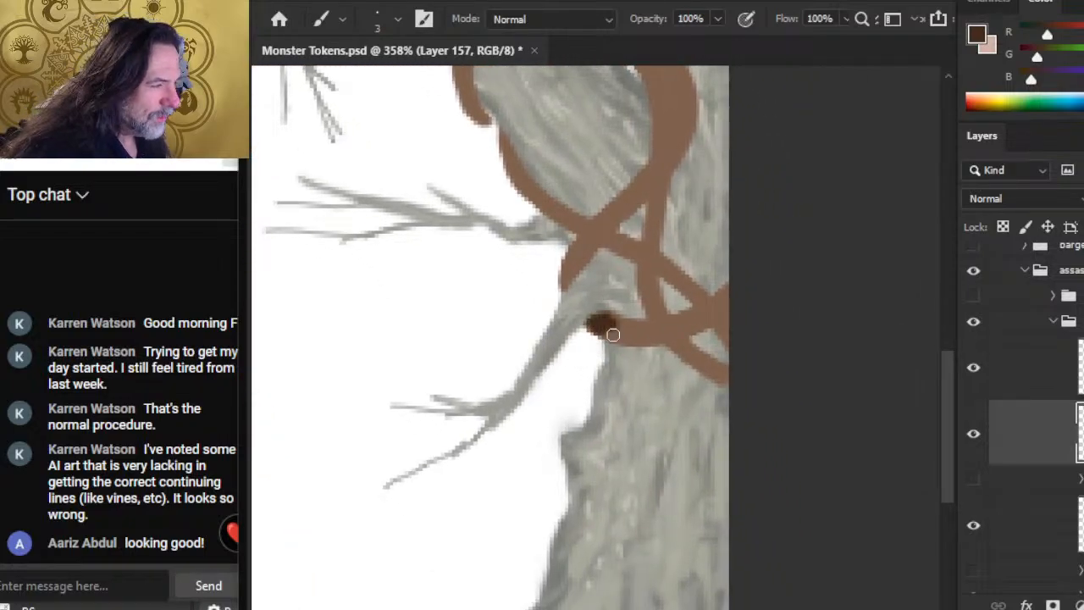
key("e")
key("b")
mouse_move(596, 335)
left_mouse_down()
mouse_move(604, 310)
mouse_move(594, 328)
mouse_move(606, 313)
mouse_move(588, 314)
mouse_move(605, 312)
mouse_move(599, 329)
left_mouse_up()
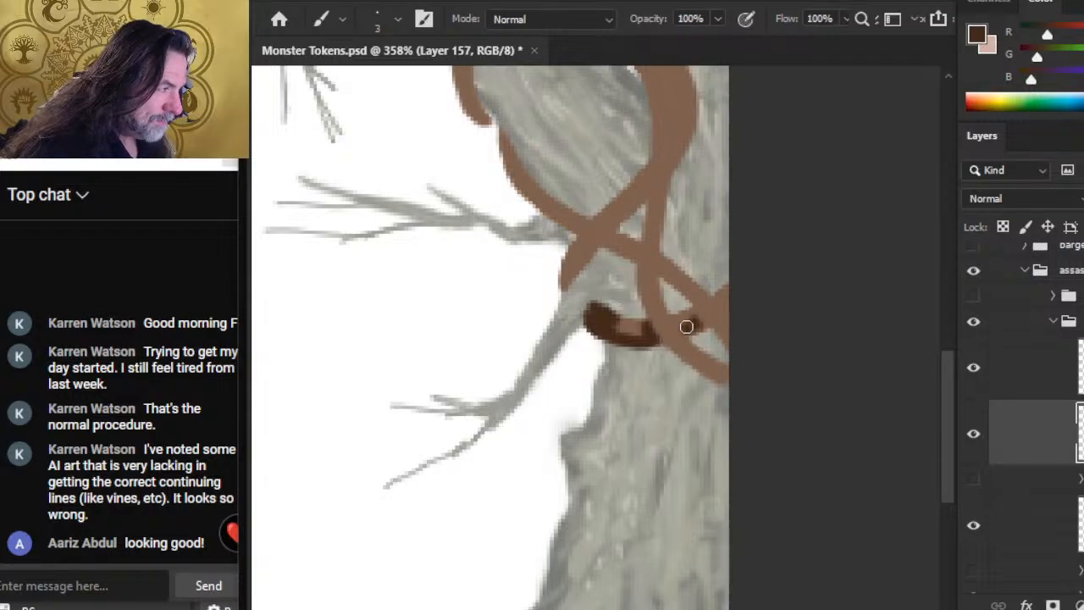
left_click_drag(713, 316, 686, 327)
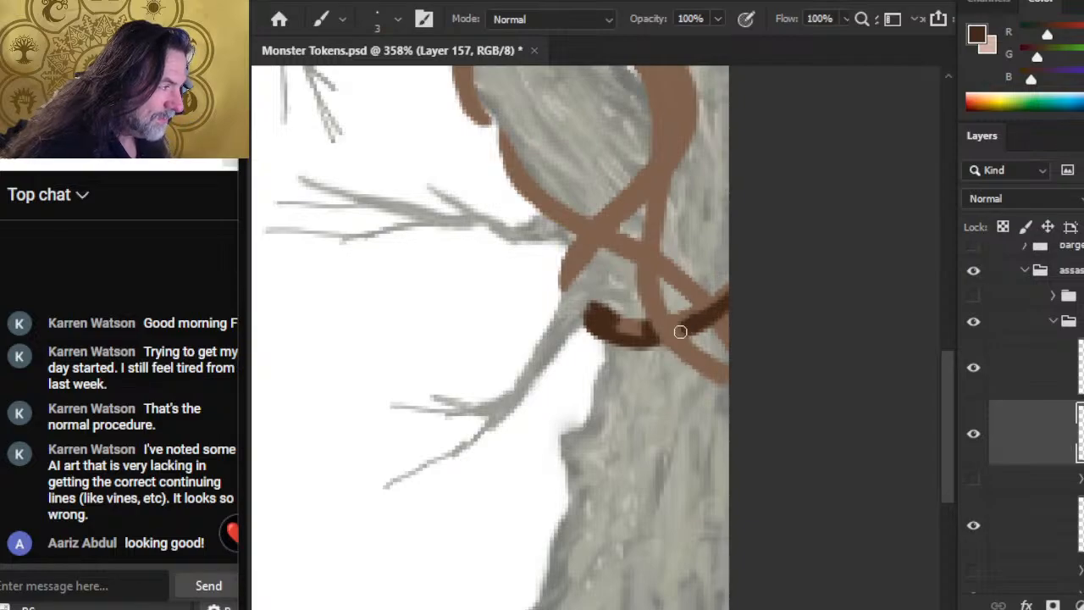
Step: Select the merged vine layer's outline, invert the selection to clear dark paint outside the vines, and deselect
left_click(1080, 537, "ctrl")
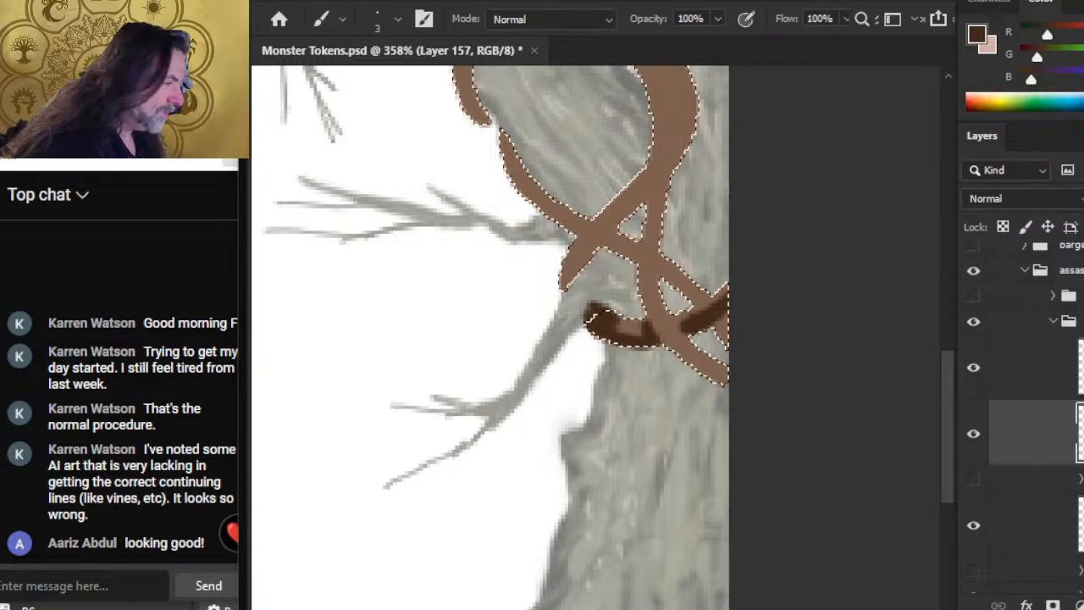
key("l")
right_click(644, 360)
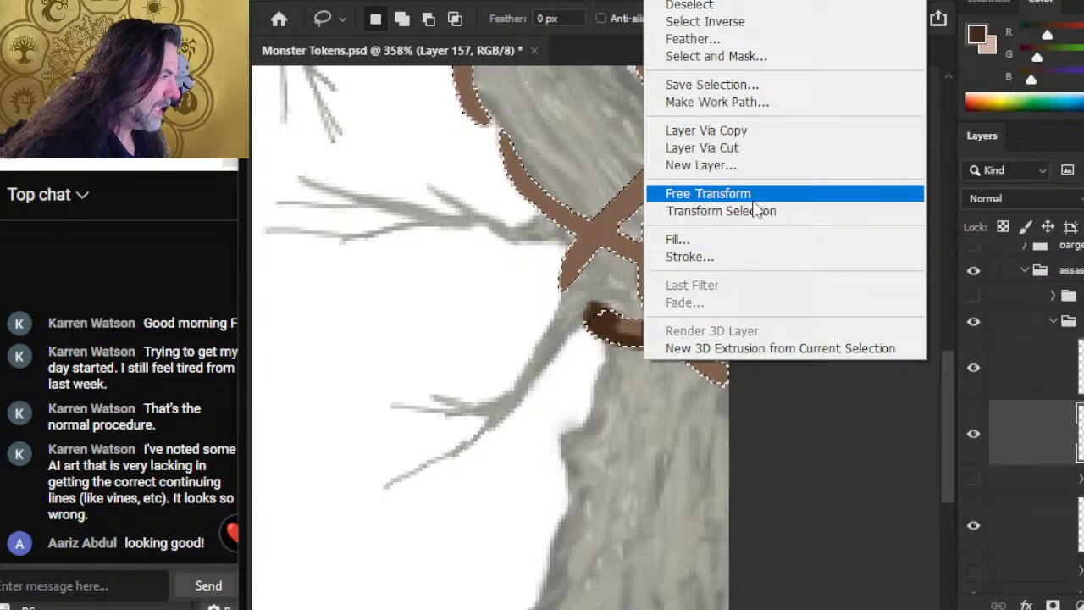
left_click(743, 21)
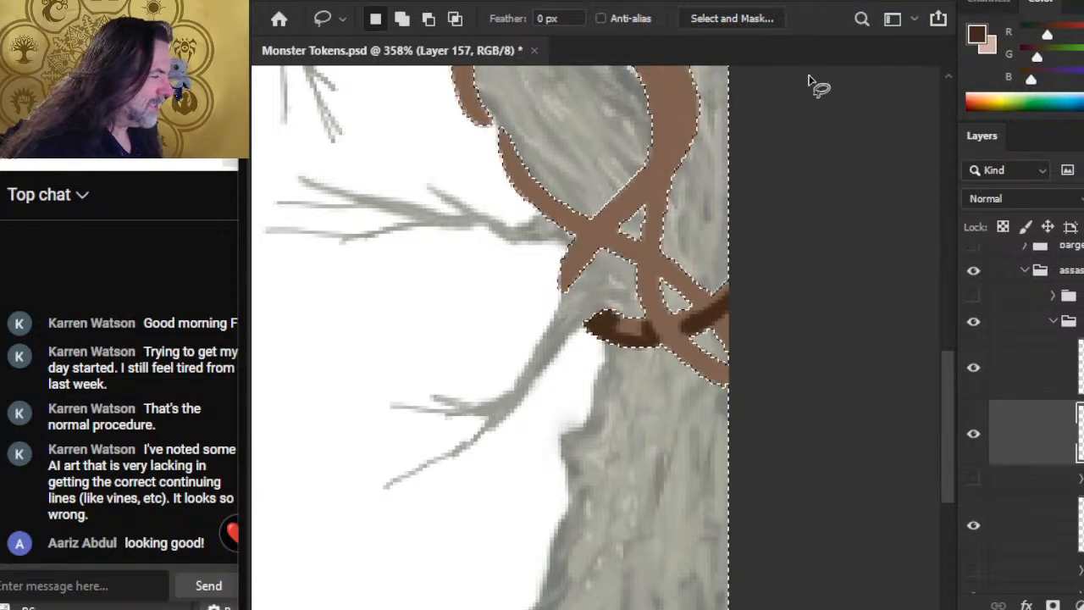
key("ctrl+d")
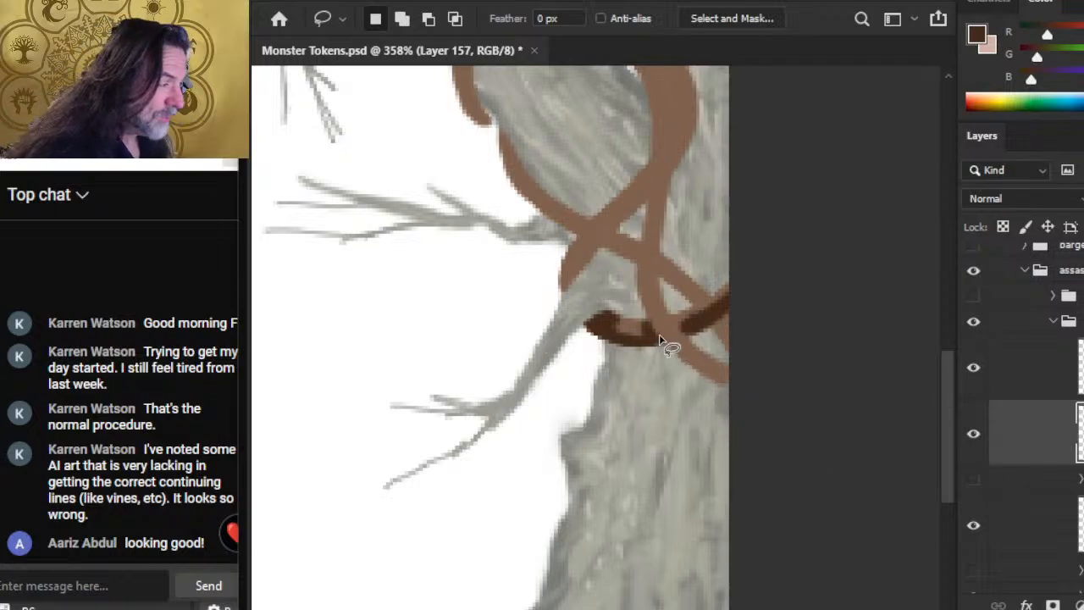
Step: Extend the dark shadow on the lowest trunk vine and blend it with the Smudge tool at size 3, 50% strength
key("b")
left_click_drag(687, 326, 676, 329)
key("r")
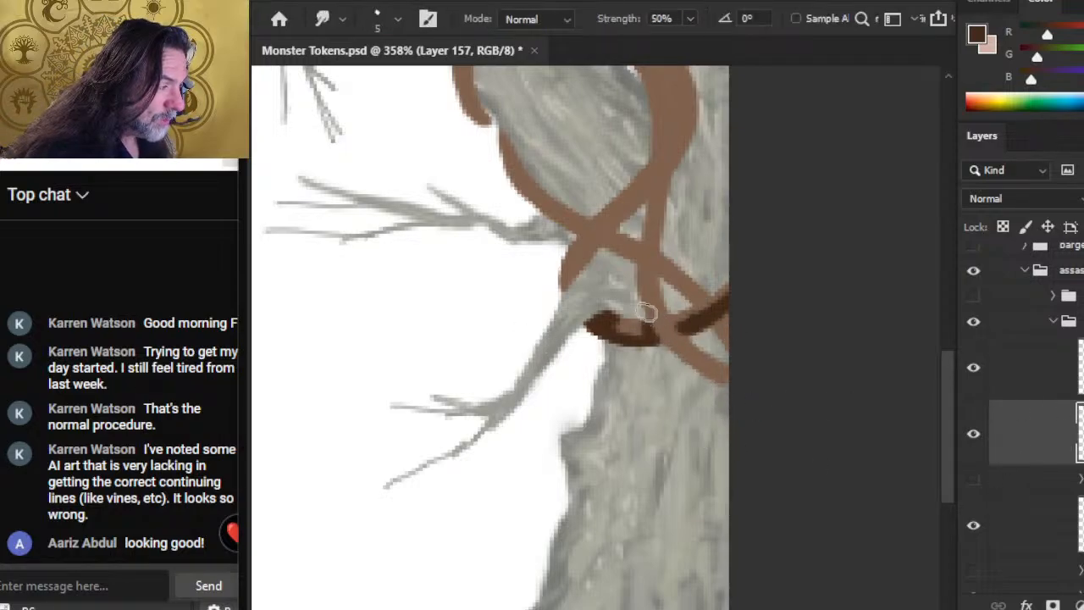
key("bracketleft")
key("bracketleft")
mouse_move(621, 330)
left_mouse_down()
mouse_move(668, 357)
mouse_move(653, 343)
mouse_move(669, 332)
mouse_move(662, 350)
mouse_move(650, 338)
mouse_move(683, 357)
mouse_move(664, 321)
mouse_move(679, 342)
mouse_move(635, 324)
mouse_move(630, 344)
mouse_move(637, 327)
mouse_move(637, 344)
mouse_move(636, 327)
mouse_move(654, 347)
left_mouse_up()
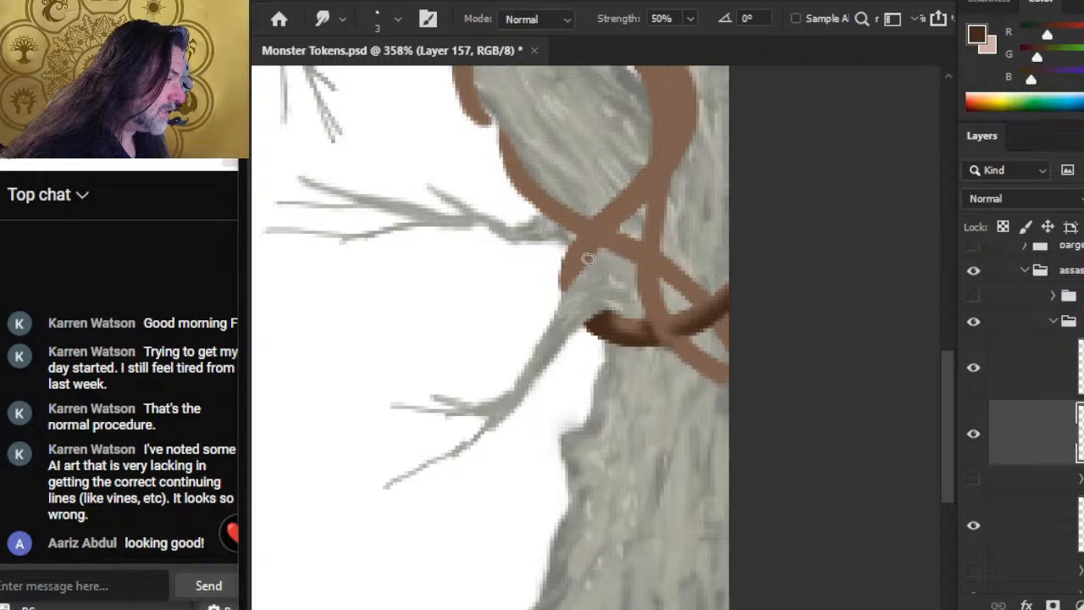
Step: Shade the diagonal vine crossing above the trunk's lower branch with dark brown and smudge it into the base colour
key("b")
mouse_move(598, 237)
left_mouse_down()
mouse_move(576, 270)
mouse_move(654, 180)
left_mouse_up()
mouse_move(637, 213)
left_mouse_down()
mouse_move(583, 327)
mouse_move(579, 308)
mouse_move(629, 223)
left_mouse_up()
key("r")
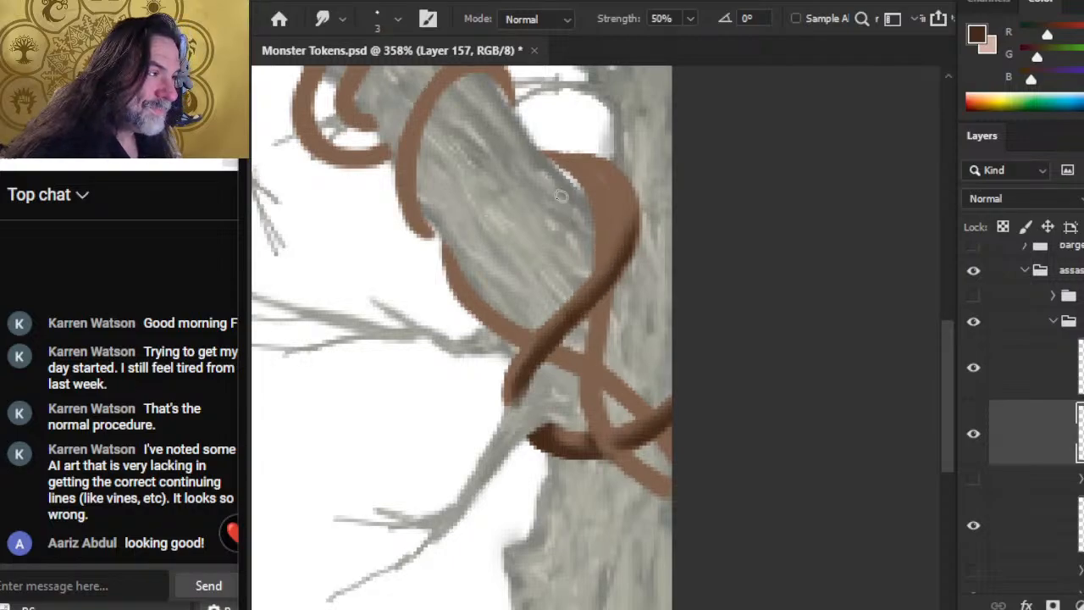
Step: Paint a dark shadow along the inner edge of the thick vine loop where branch meets trunk, and smudge it smooth
key("b")
mouse_move(582, 192)
left_mouse_down()
mouse_move(556, 163)
mouse_move(572, 176)
mouse_move(597, 256)
left_mouse_up()
left_click_drag(589, 211, 595, 266)
key("r")
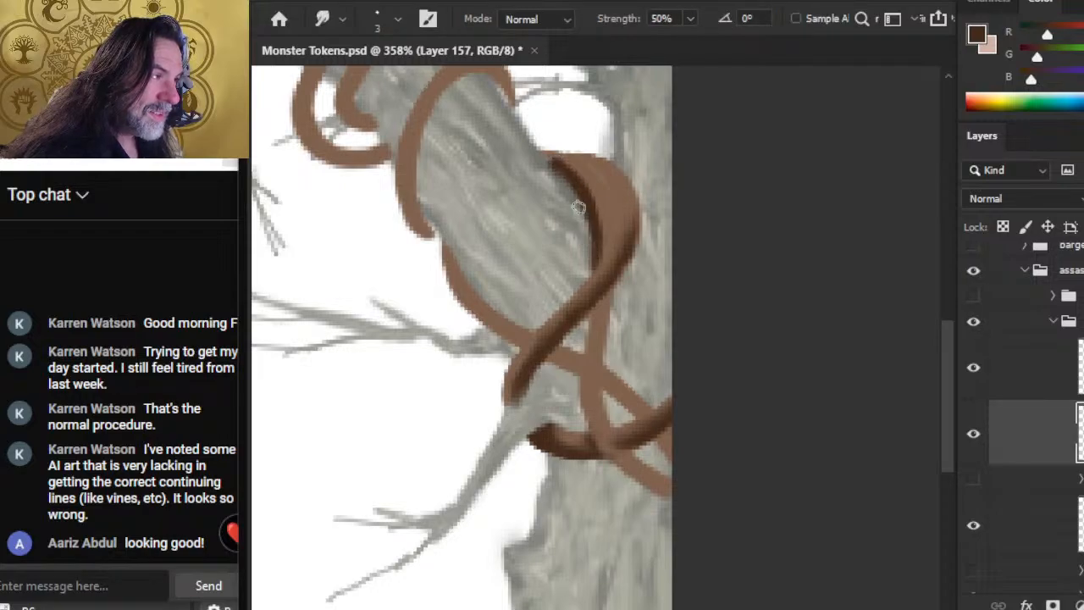
mouse_move(574, 182)
left_mouse_down()
mouse_move(571, 172)
mouse_move(580, 175)
mouse_move(560, 188)
left_mouse_up()
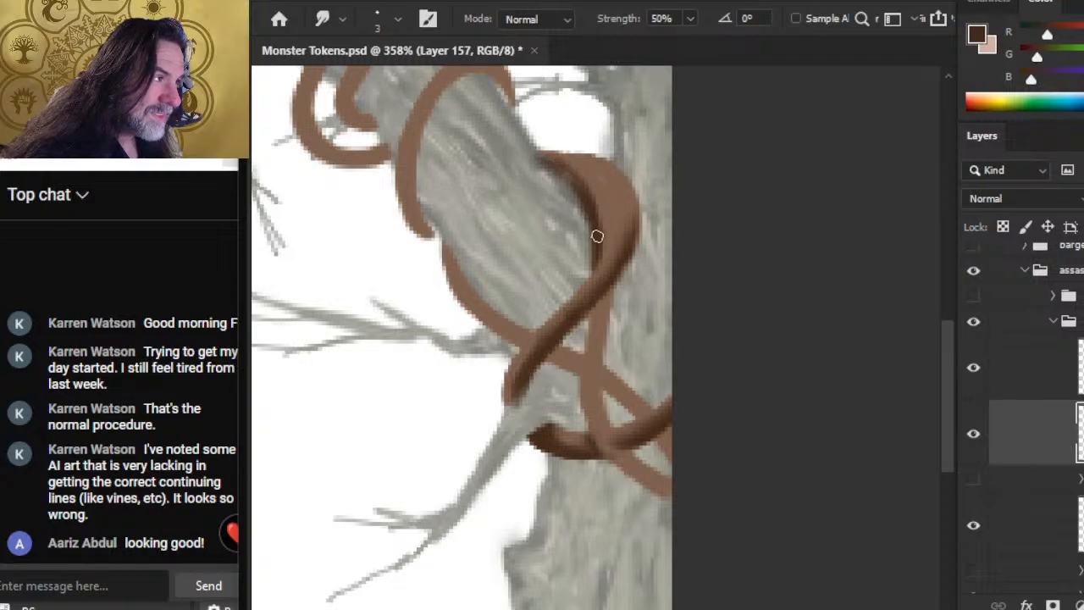
key("b")
left_click_drag(545, 160, 585, 218)
key("r")
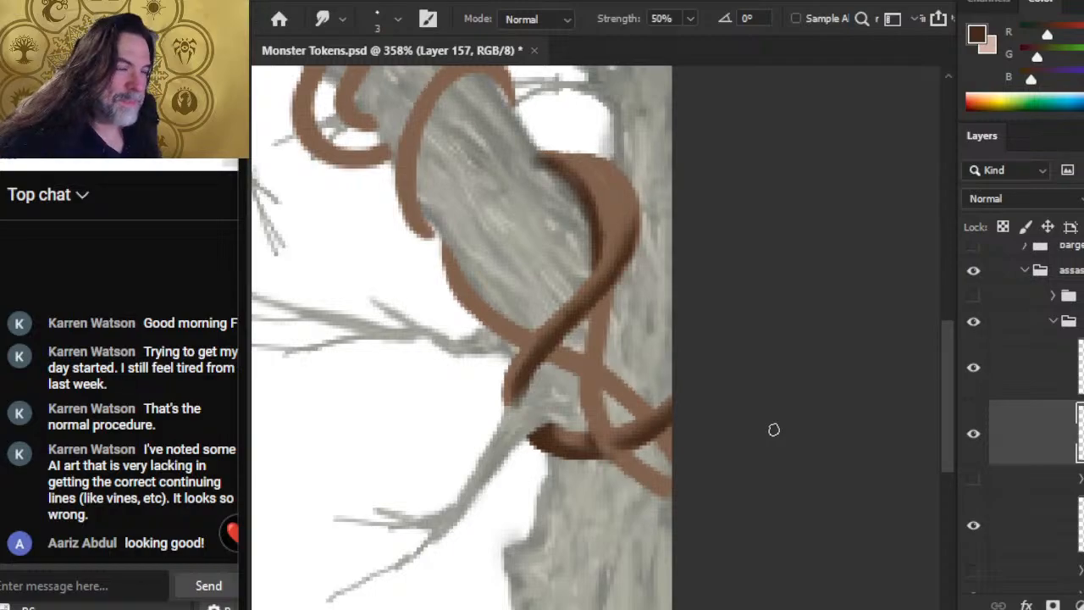
Step: Reduce the eraser to size 6, and refine the dark shadow at the thick loop's upper inner edge with brush and smudge
key("e")
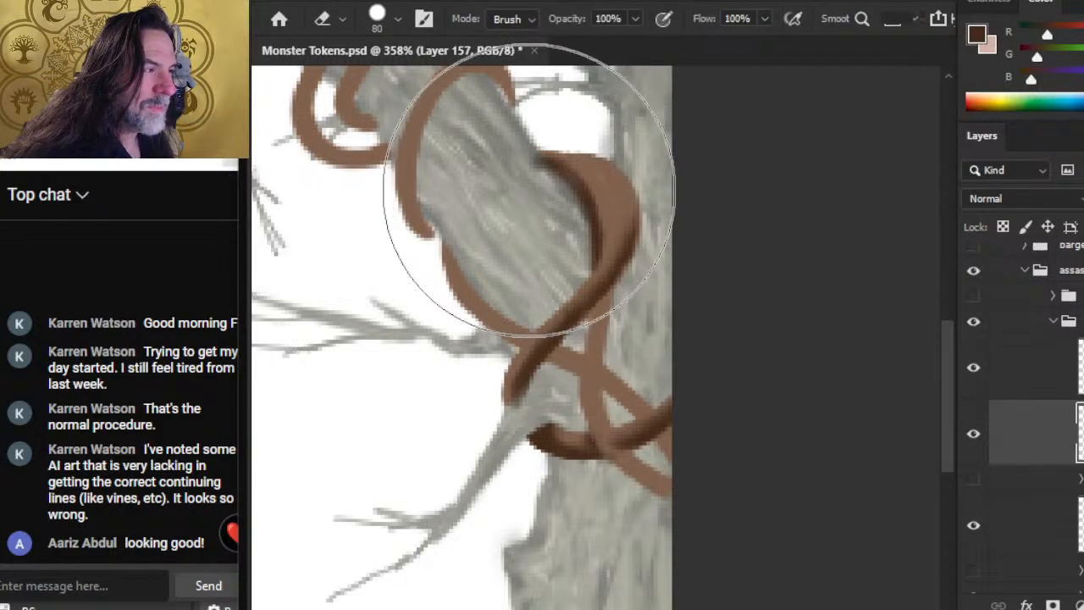
key("bracketleft")
key("bracketleft")
key("bracketleft")
key("bracketleft")
key("bracketleft")
key("bracketleft")
key("bracketleft")
key("bracketleft")
key("bracketleft")
key("bracketleft")
key("bracketleft")
key("bracketleft")
key("bracketleft")
key("bracketleft")
key("bracketleft")
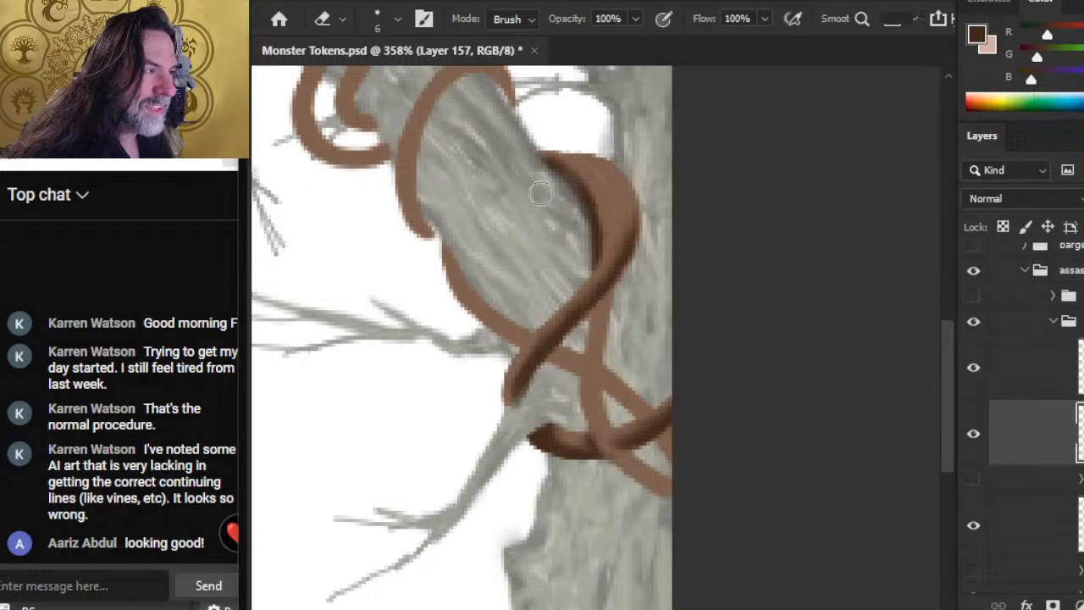
key("b")
left_click_drag(551, 166, 573, 183)
key("r")
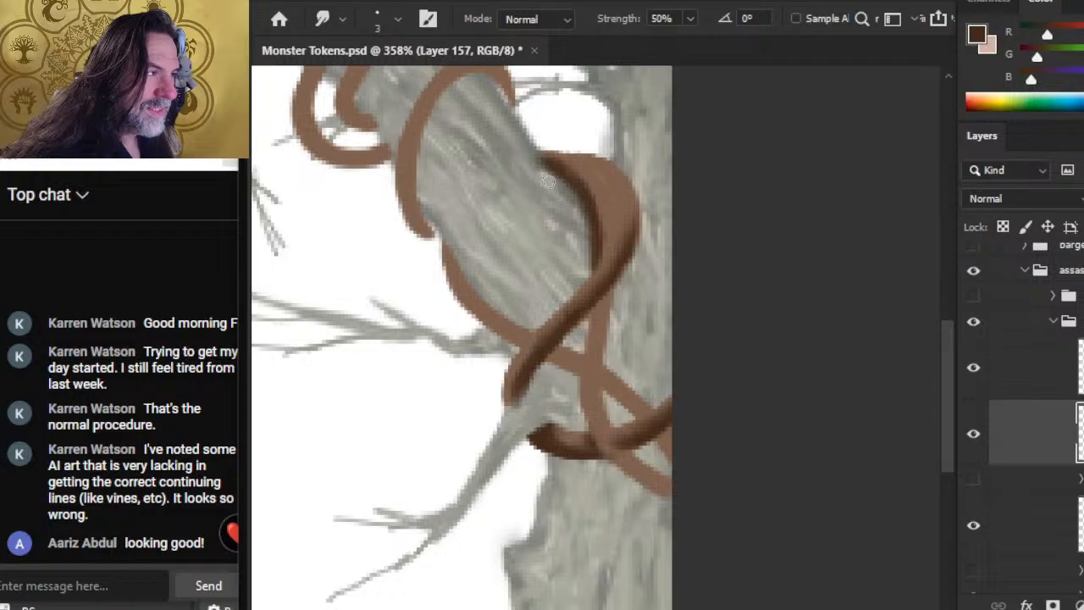
Step: Add a dark contour line within the thick loop's outer curve, deepen its inner-edge shadow, and blend both
key("b")
left_click_drag(615, 188, 627, 222)
key("r")
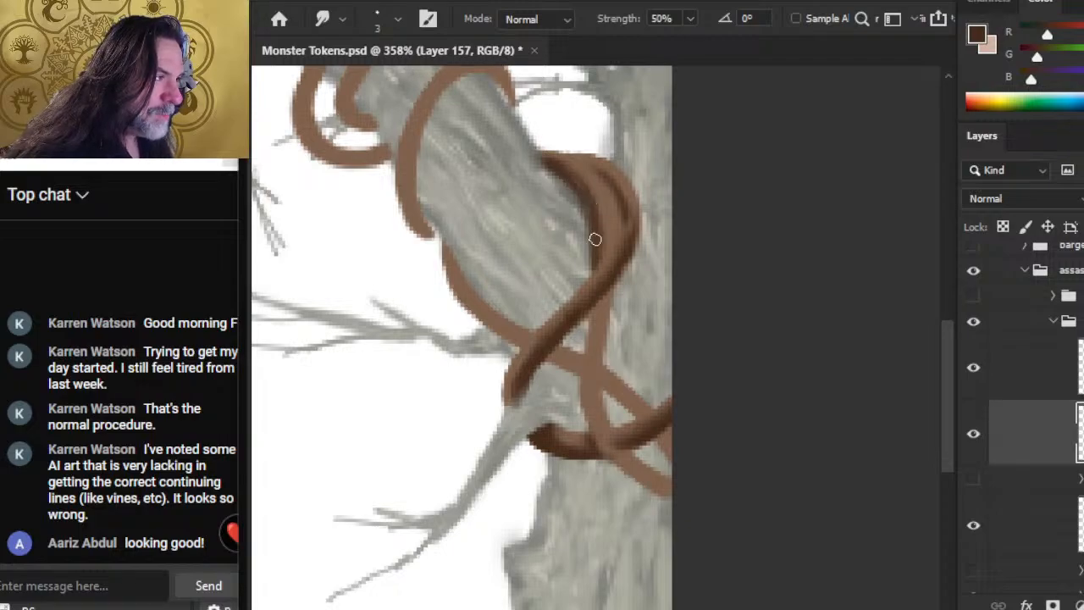
key("b")
left_click_drag(562, 174, 592, 218)
key("r")
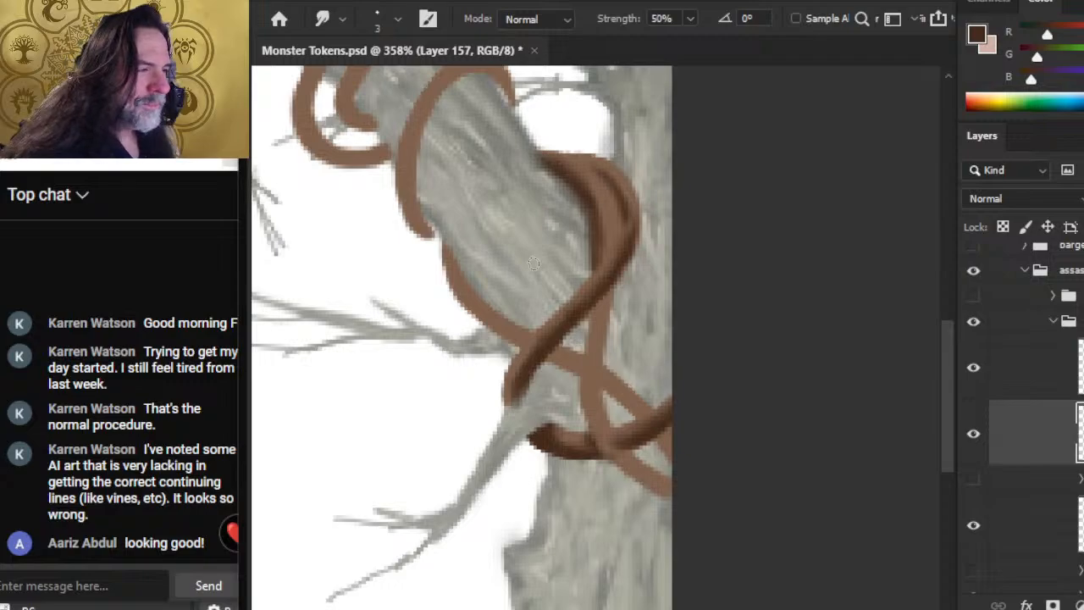
Step: Paint dark brown shading on the lower end of the middle vine loop, where it wraps under the branch, and smudge it smooth
key("b")
mouse_move(412, 220)
left_mouse_down()
mouse_move(437, 232)
mouse_move(399, 170)
mouse_move(417, 232)
mouse_move(411, 222)
left_mouse_up()
key("r")
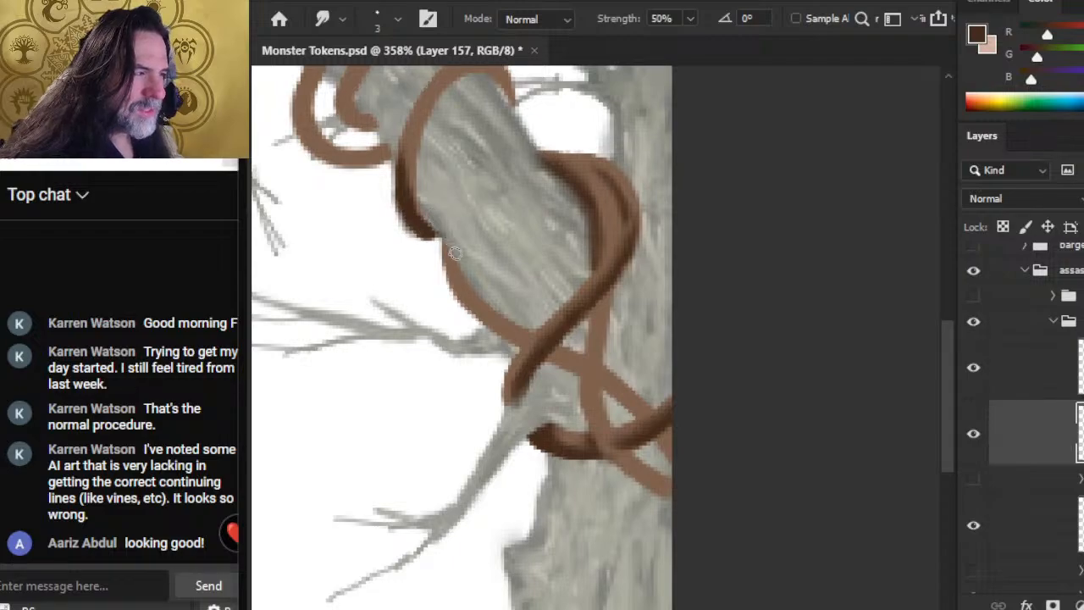
key("b")
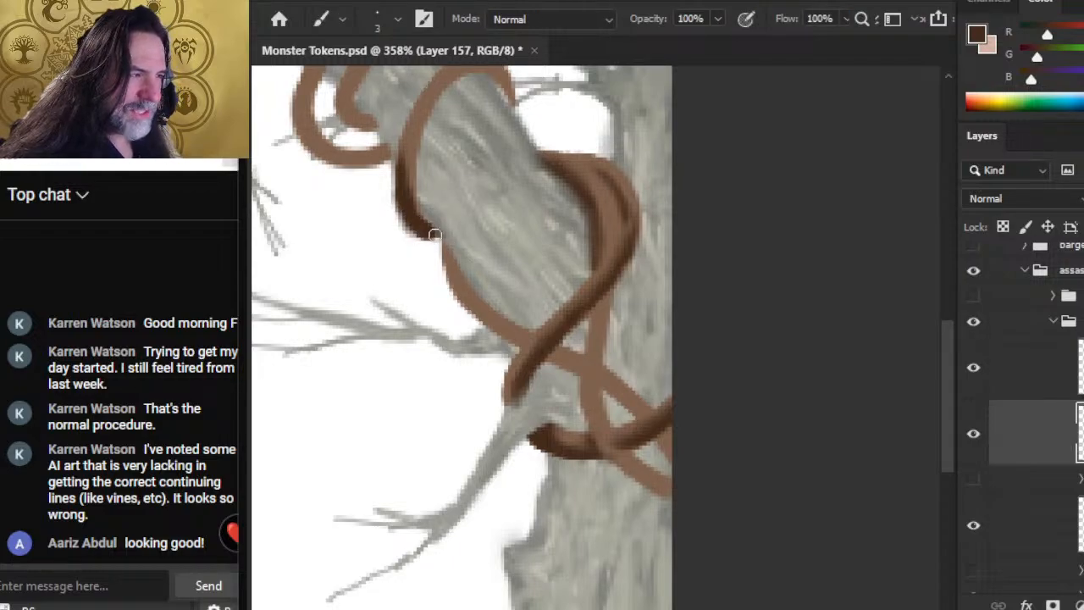
key("r")
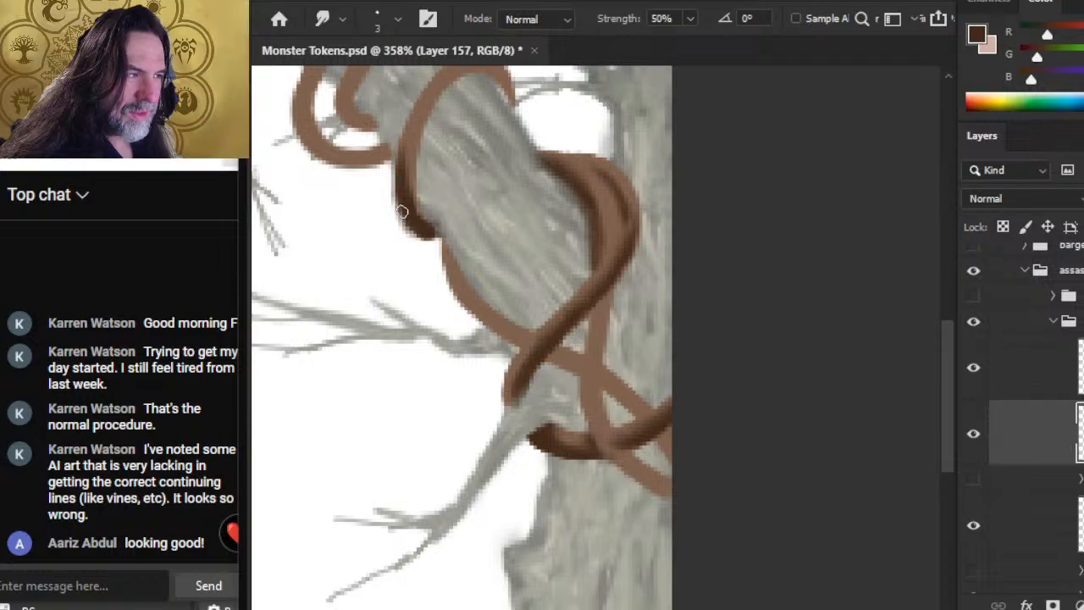
mouse_move(401, 171)
left_mouse_down()
mouse_move(413, 230)
mouse_move(402, 220)
left_mouse_up()
key("b")
key("r")
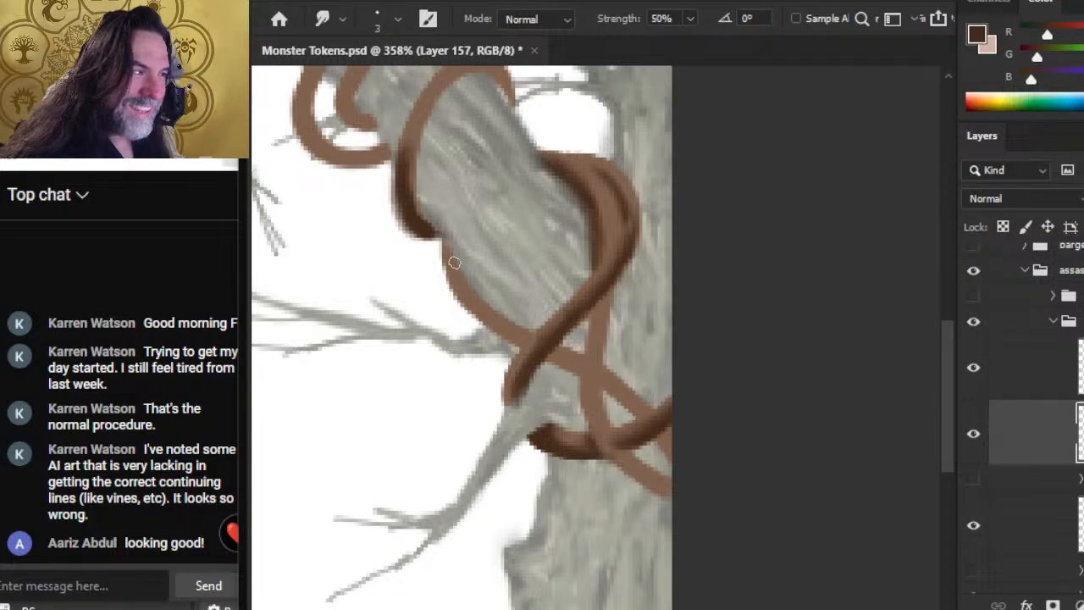
Step: Extend the dark shadow up the middle loop's inner edge and over its top curve, blending it into the base brown
key("z")
left_click_drag(472, 214, 392, 220)
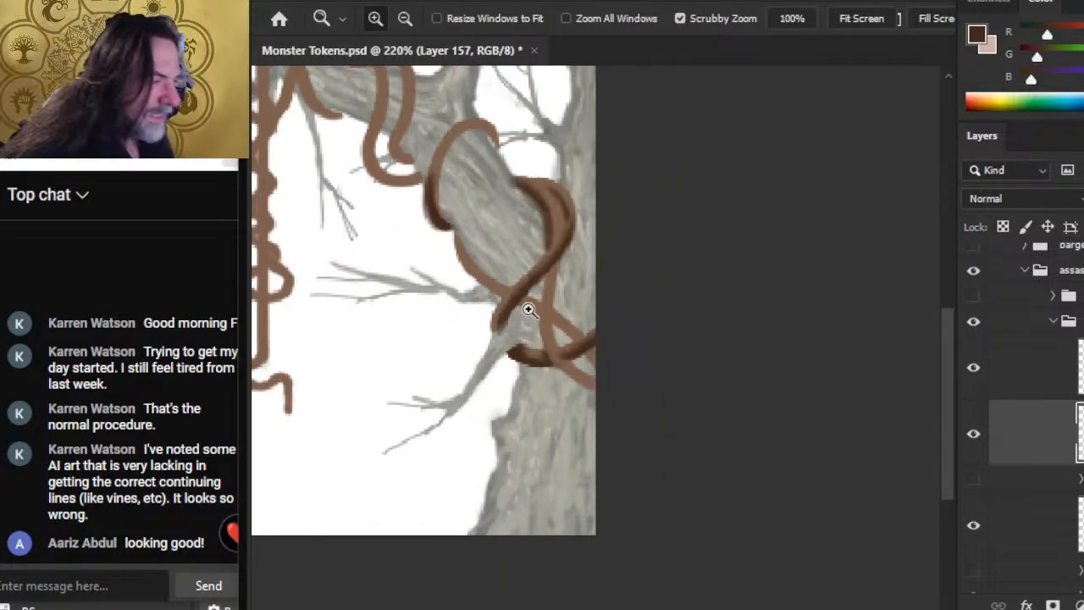
left_click_drag(429, 187, 438, 311)
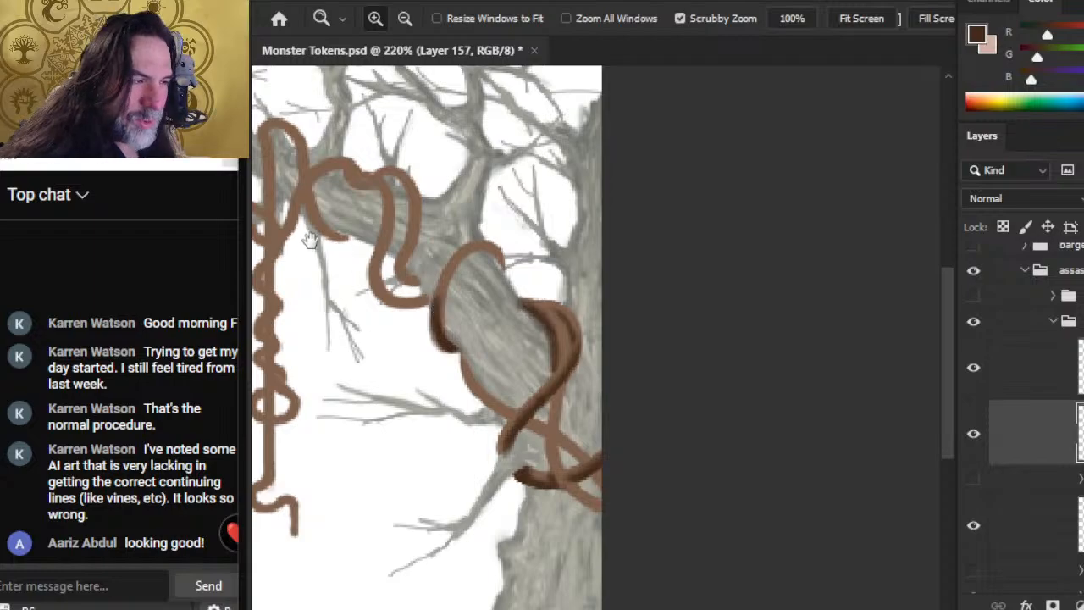
key("b")
mouse_move(452, 274)
left_mouse_down()
mouse_move(442, 308)
mouse_move(467, 257)
left_mouse_up()
key("r")
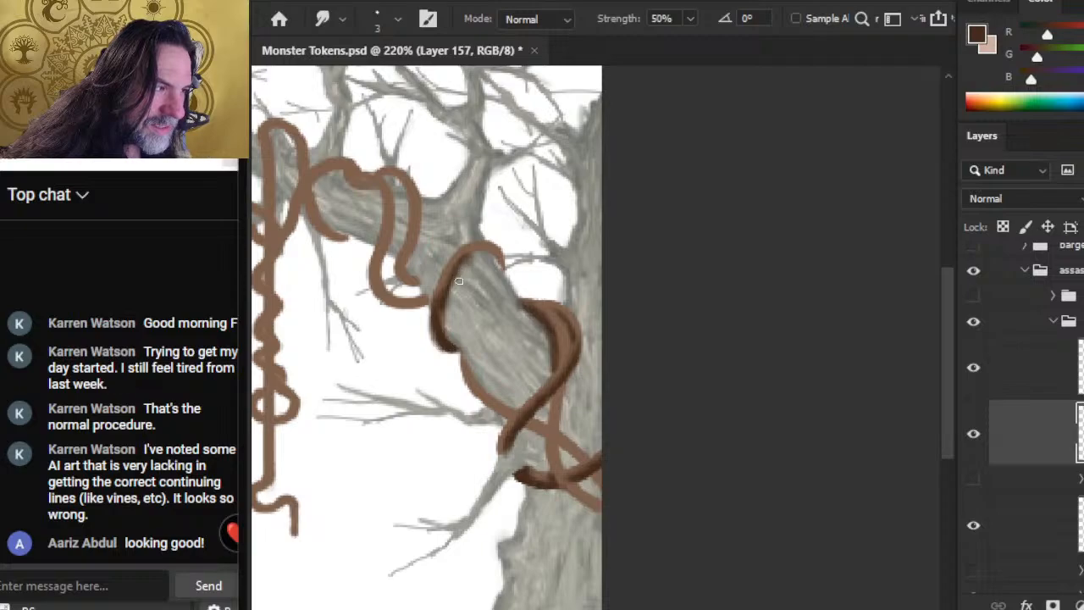
key("e")
key("b")
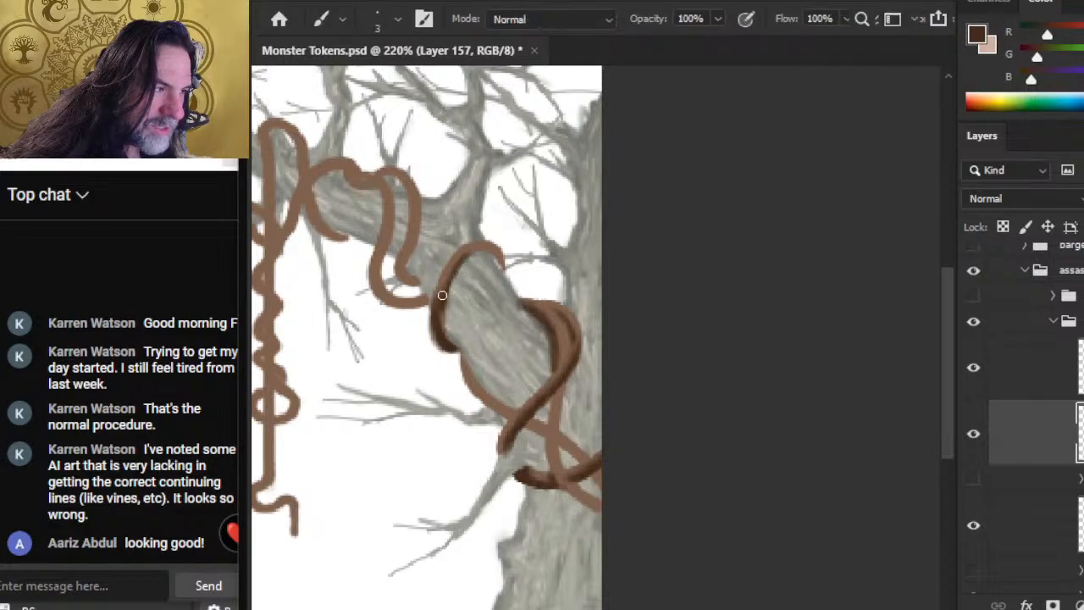
left_click_drag(483, 252, 501, 265)
key("r")
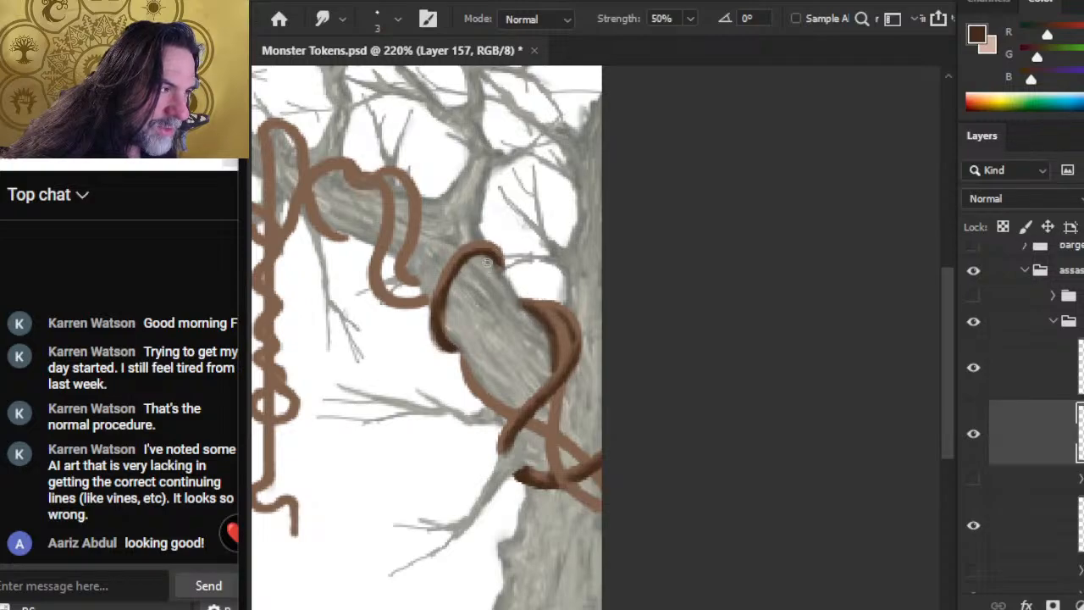
mouse_move(488, 252)
left_mouse_down()
mouse_move(502, 265)
mouse_move(461, 259)
mouse_move(468, 253)
left_mouse_up()
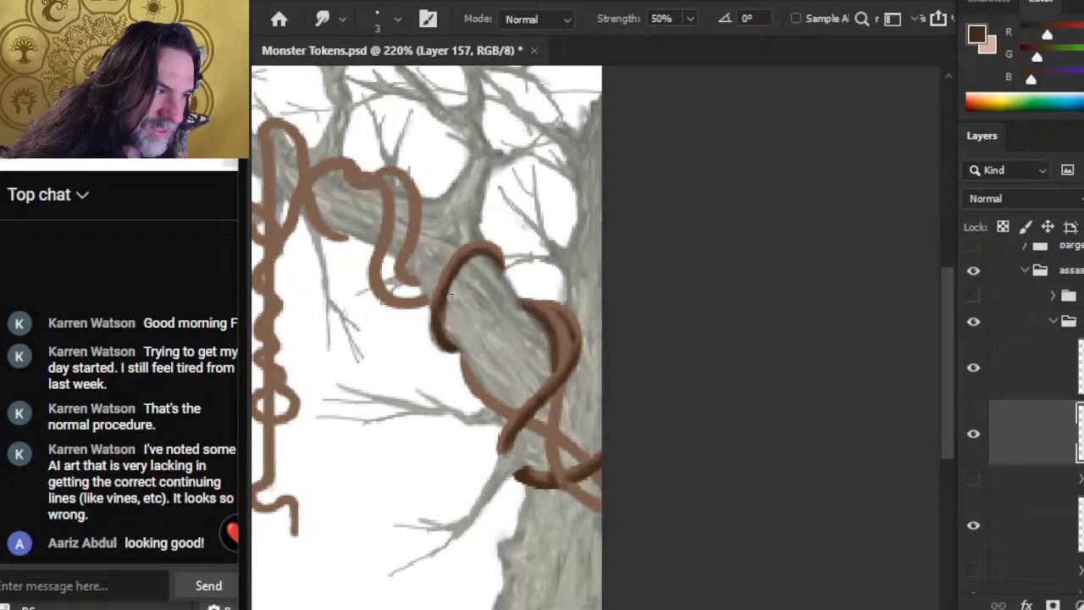
Step: Deepen the dark shading down the middle loop's outer side of the branch and smudge the transitions
key("b")
left_click_drag(442, 303, 449, 343)
key("r")
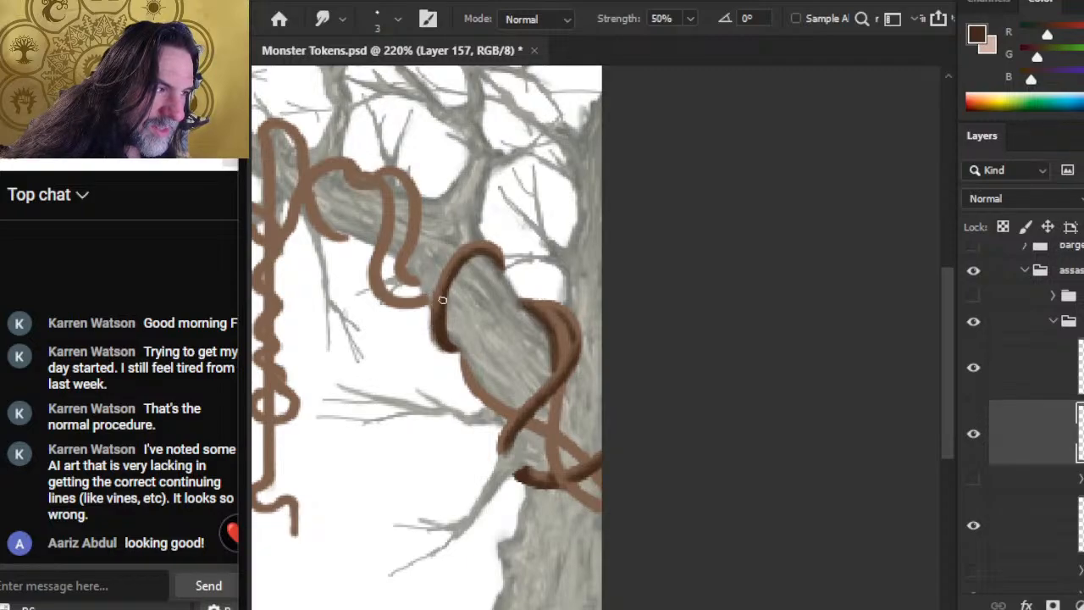
key("b")
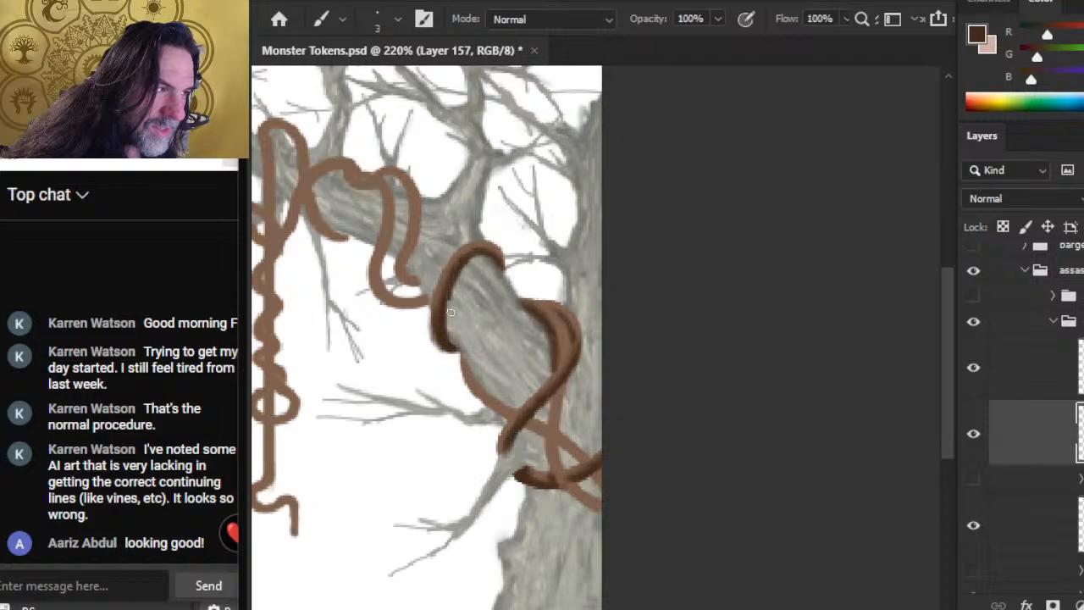
key("r")
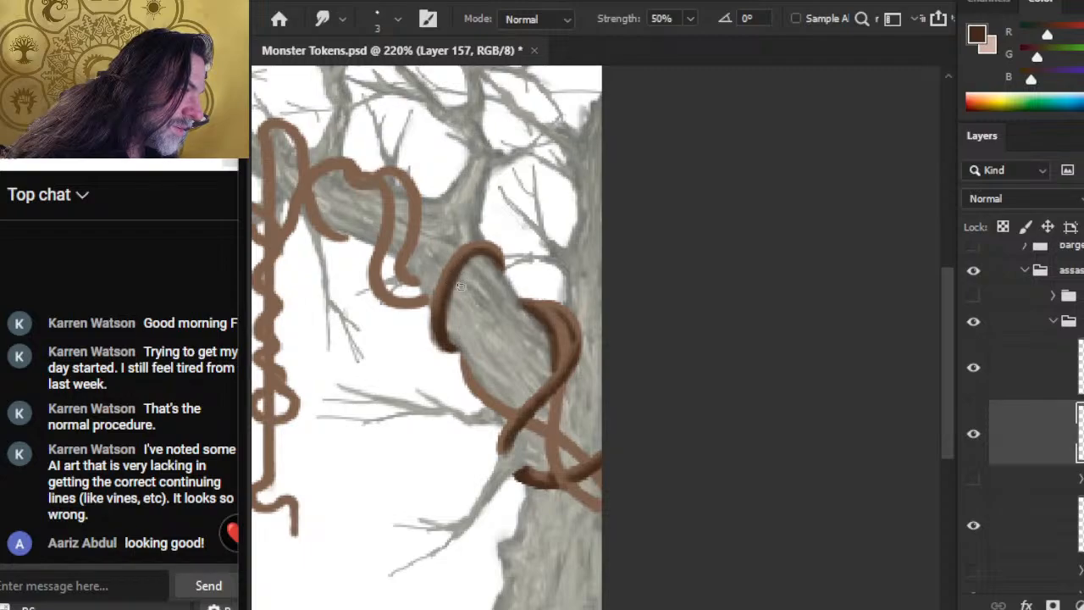
key("b")
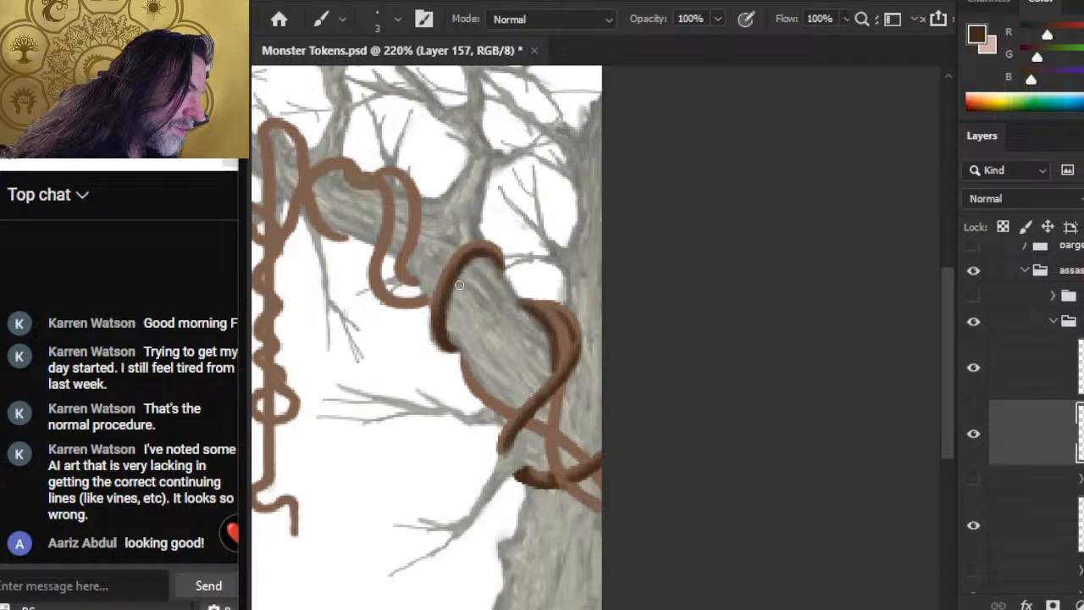
key("r")
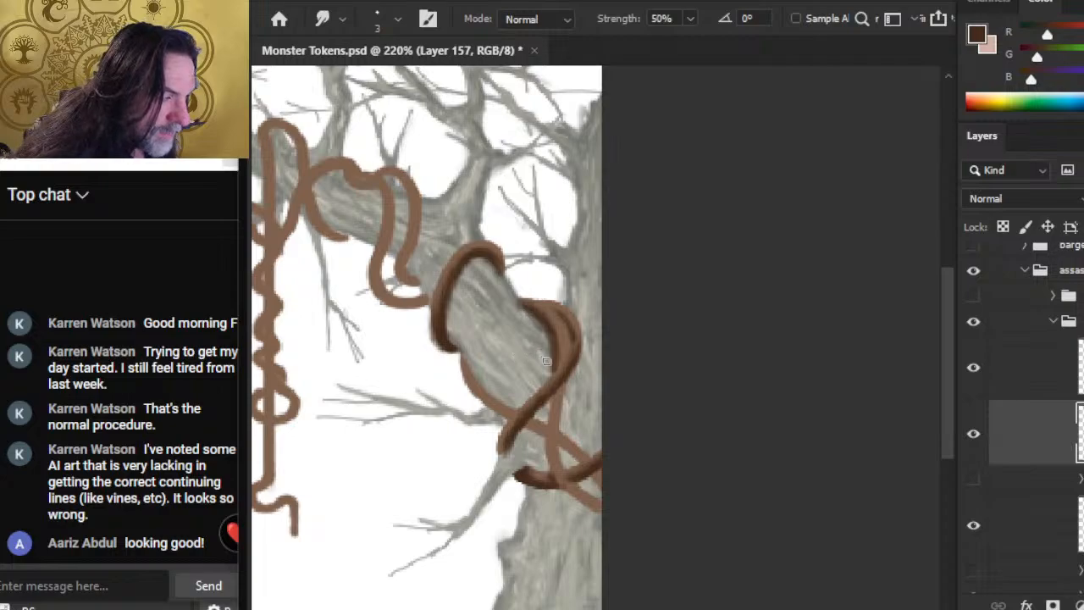
Step: Shade the underside curve of the U-shaped vine hanging below the branch with a size 2 dark brown brush, and smudge it
left_click_drag(390, 326, 456, 363)
key("b")
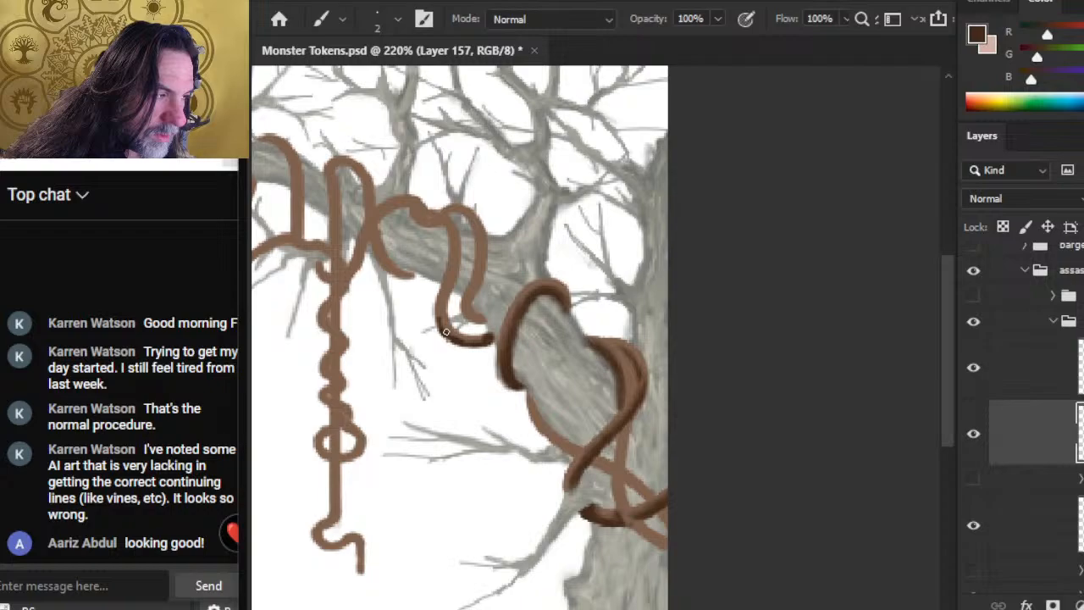
key("r")
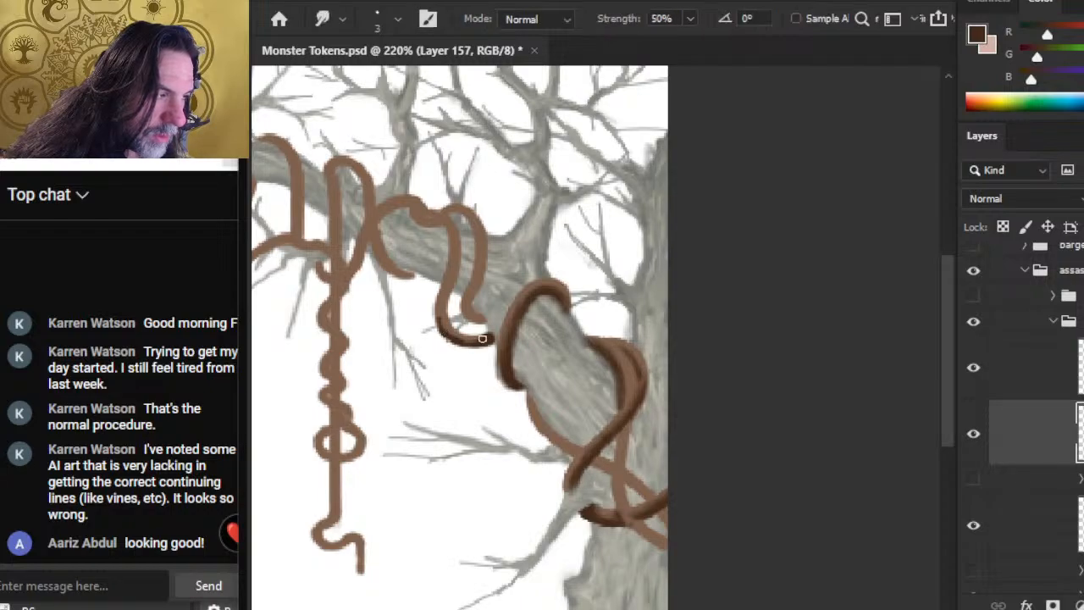
mouse_move(483, 343)
left_mouse_down()
mouse_move(457, 341)
mouse_move(442, 324)
left_mouse_up()
key("b")
key("r")
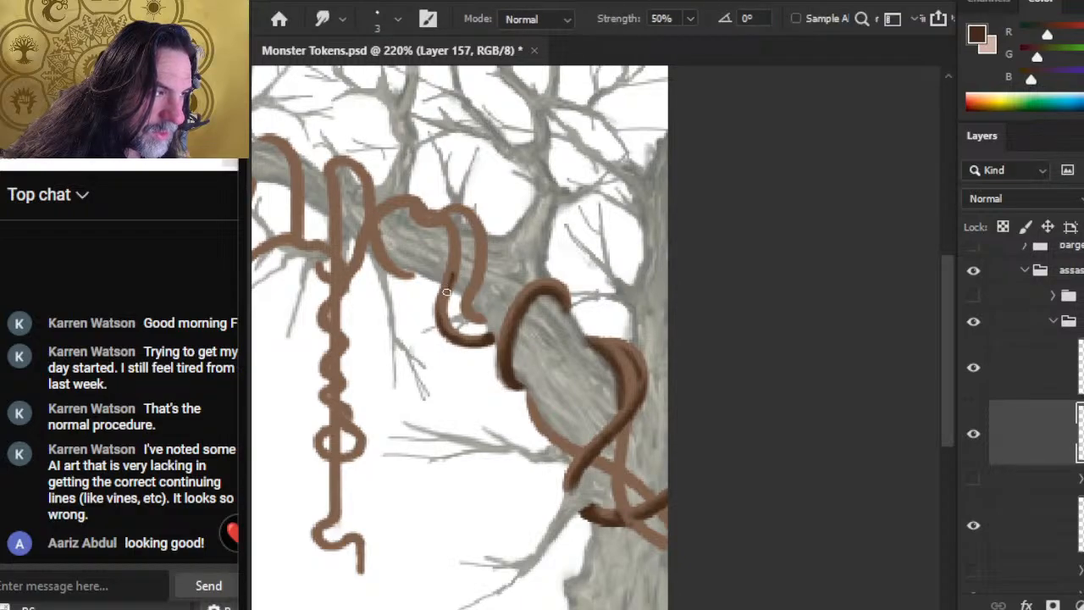
Step: Continue the dark shadow up the U-shaped vine's left strand to where it crosses over the branch, and blend it
key("b")
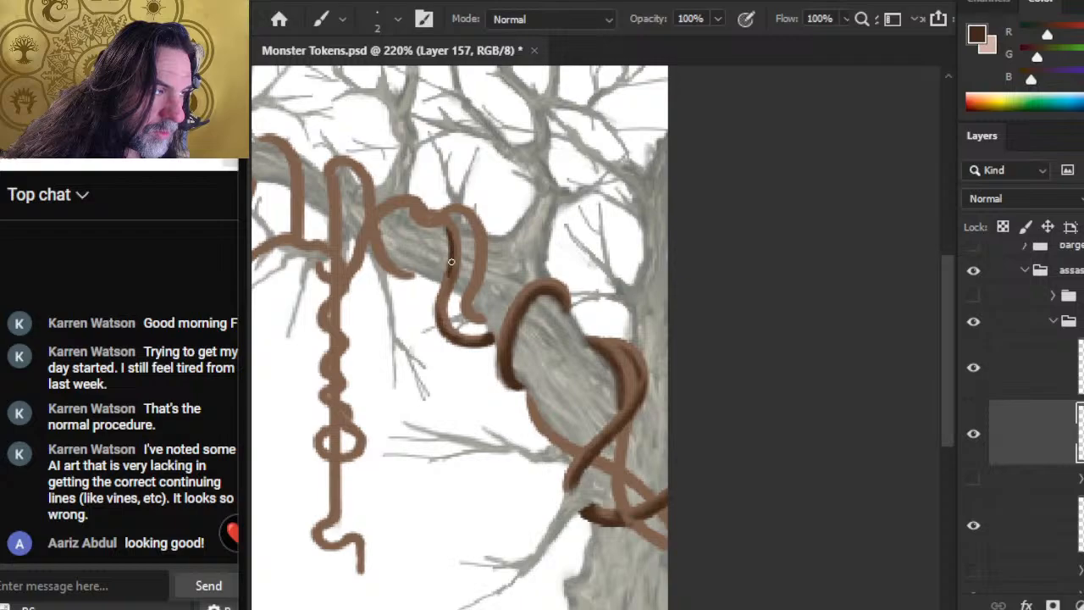
key("r")
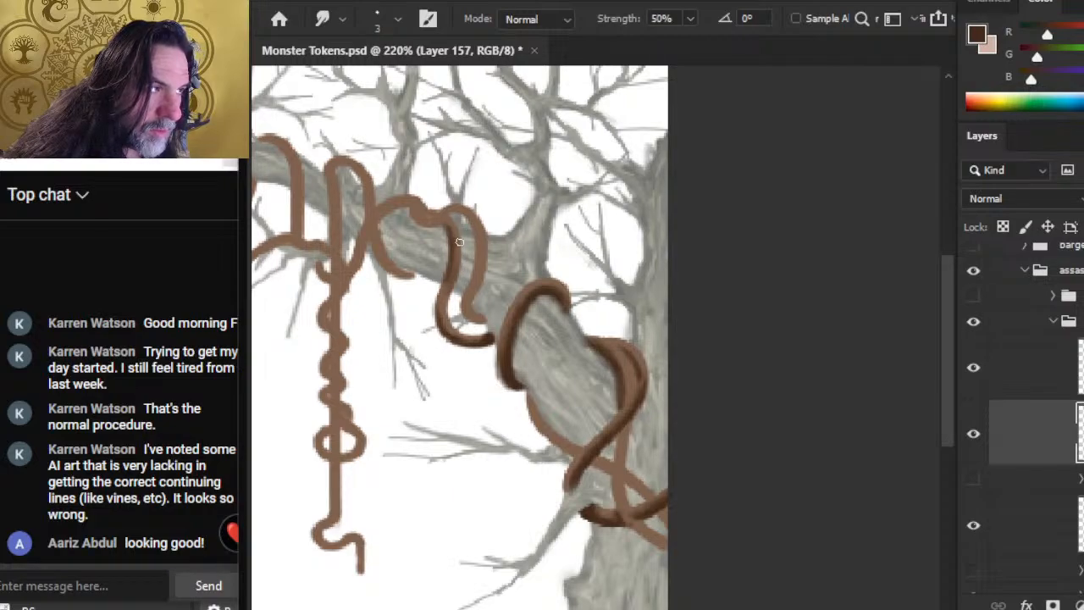
key("b")
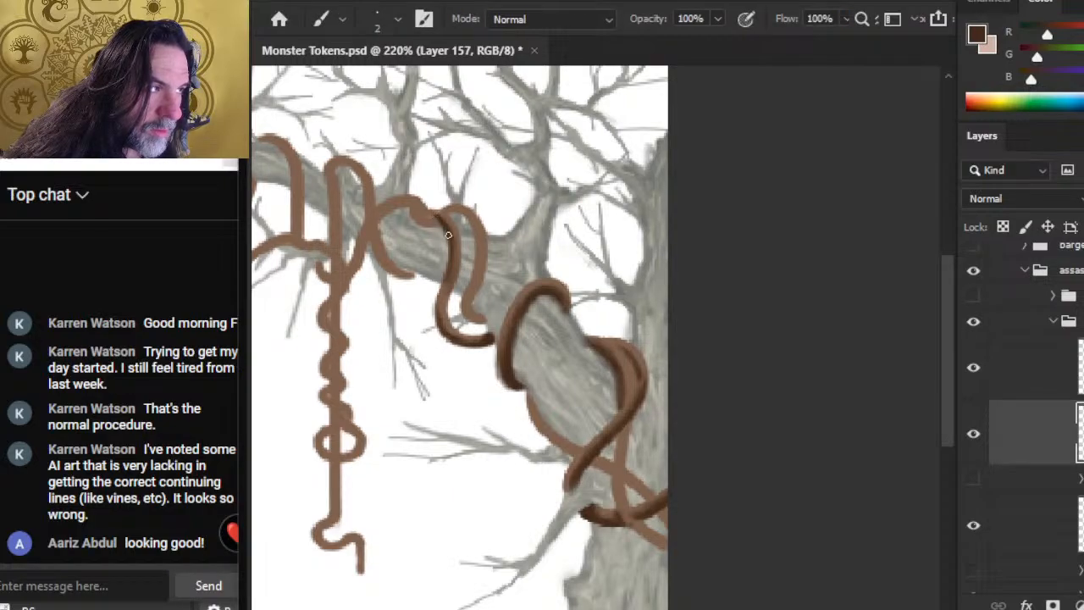
key("r")
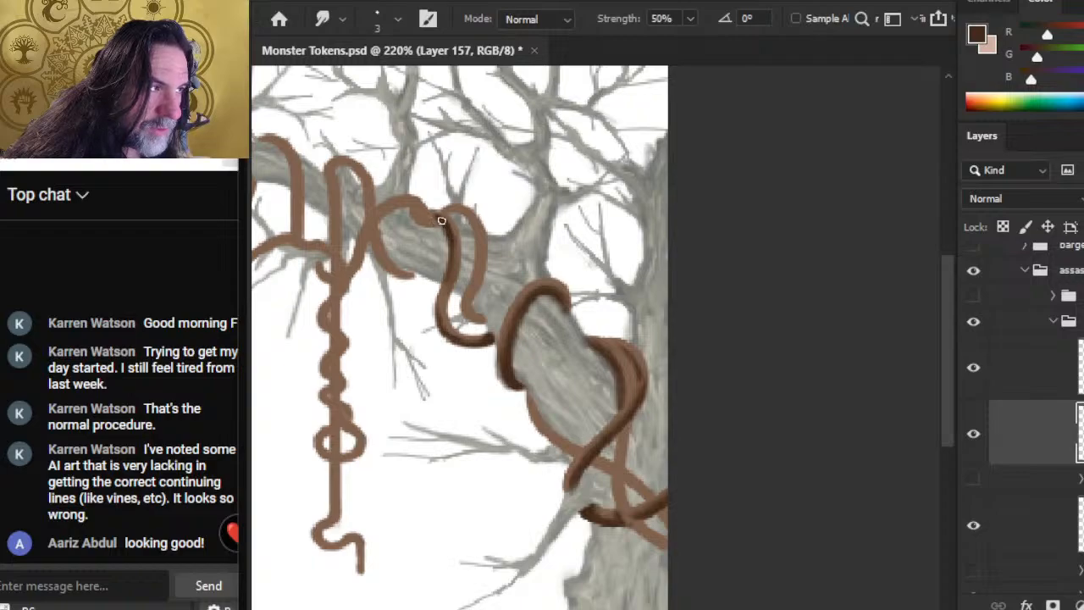
key("b")
key("r")
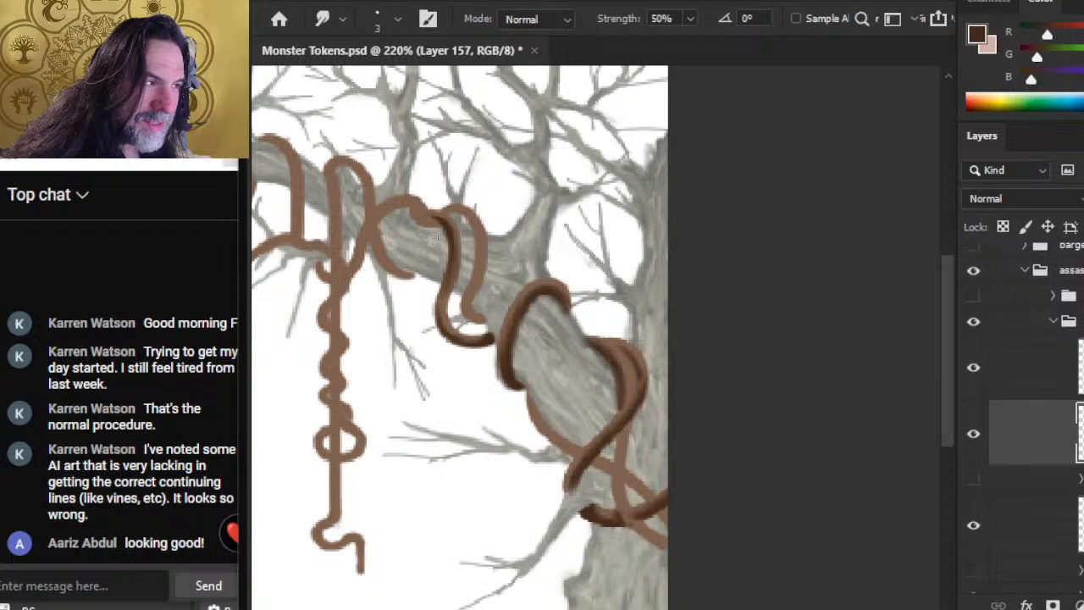
Step: Paint a dark brown shadow down the adjacent right strand to its hooked lower end, cleaning the edge with the size 6 eraser
key("b")
mouse_move(459, 215)
left_mouse_down()
mouse_move(477, 238)
mouse_move(472, 228)
mouse_move(475, 292)
left_mouse_up()
key("e")
key("b")
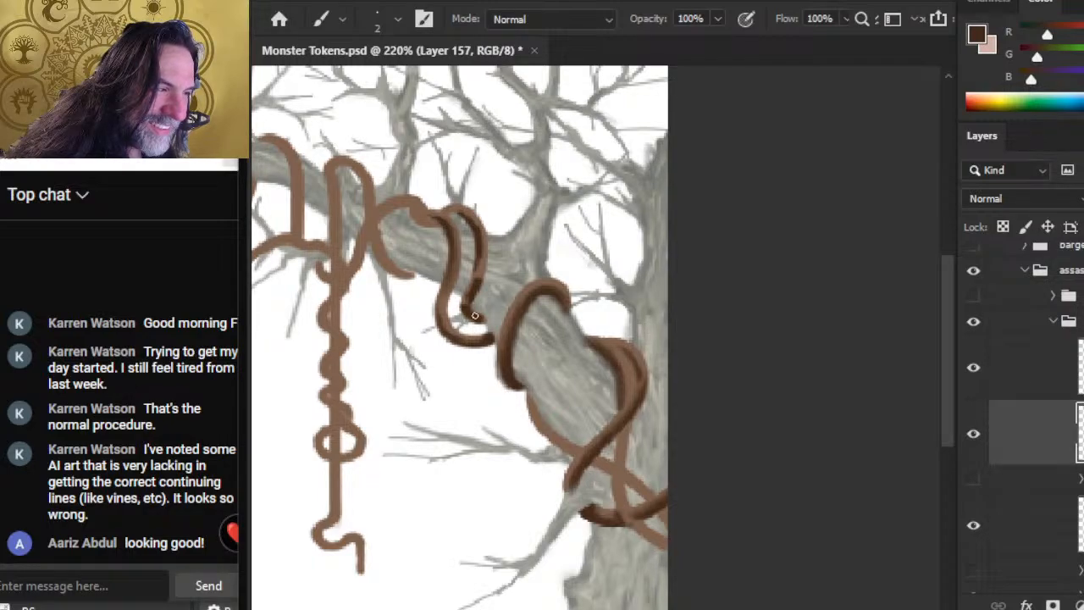
key("e")
left_click_drag(476, 315, 471, 311)
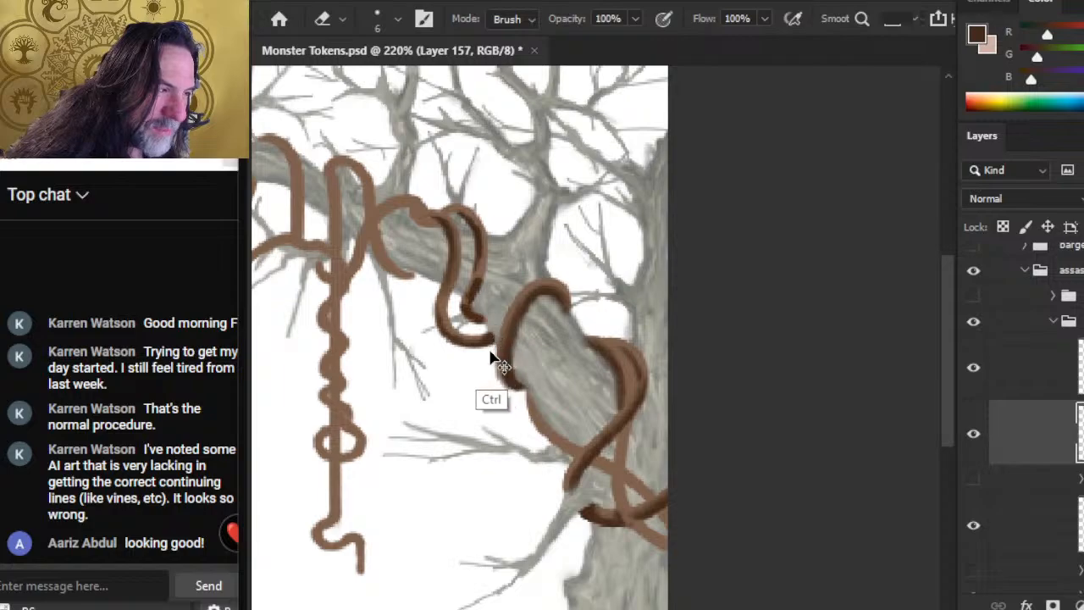
key("b")
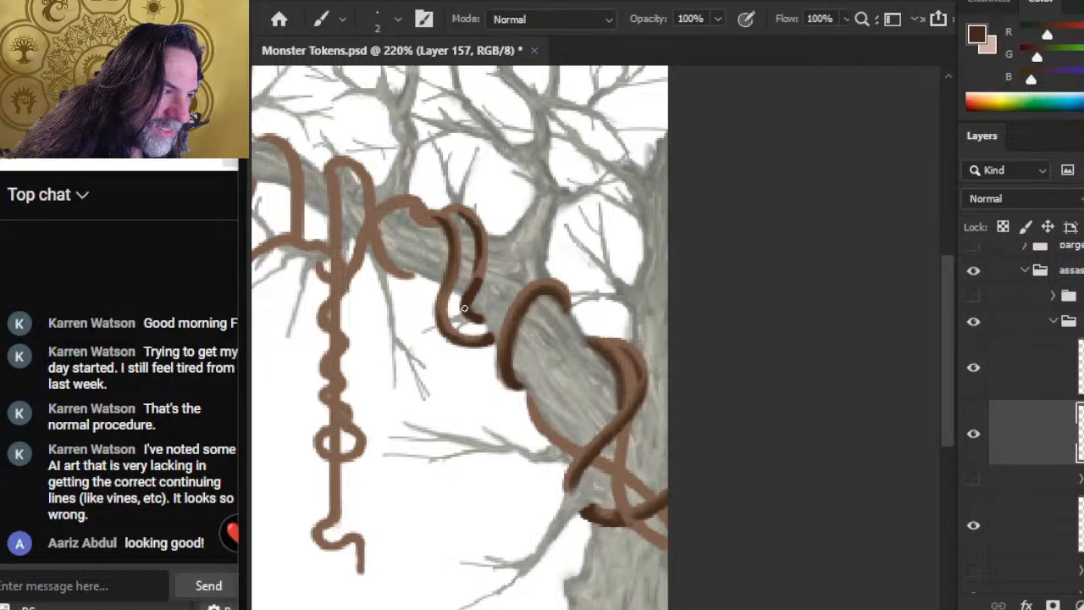
left_click_drag(464, 308, 480, 335)
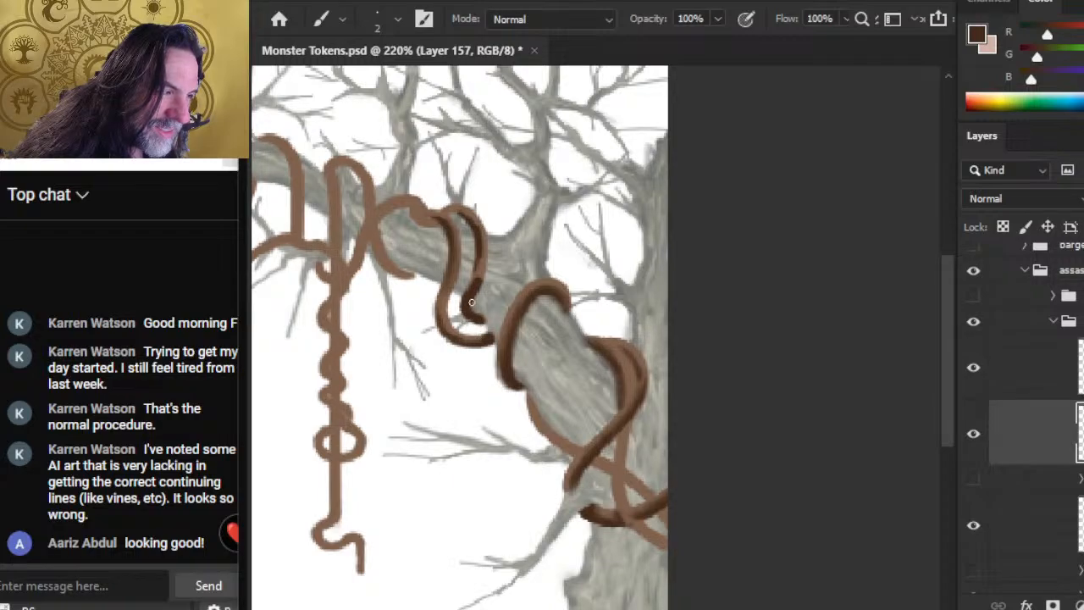
Step: Smudge the right strand's shadow from its lower bend up to its top curve, adding a little more dark brown there
key("r")
mouse_move(476, 283)
left_mouse_down()
mouse_move(483, 231)
mouse_move(475, 277)
mouse_move(481, 231)
mouse_move(477, 269)
mouse_move(481, 233)
mouse_move(478, 269)
mouse_move(476, 221)
left_mouse_up()
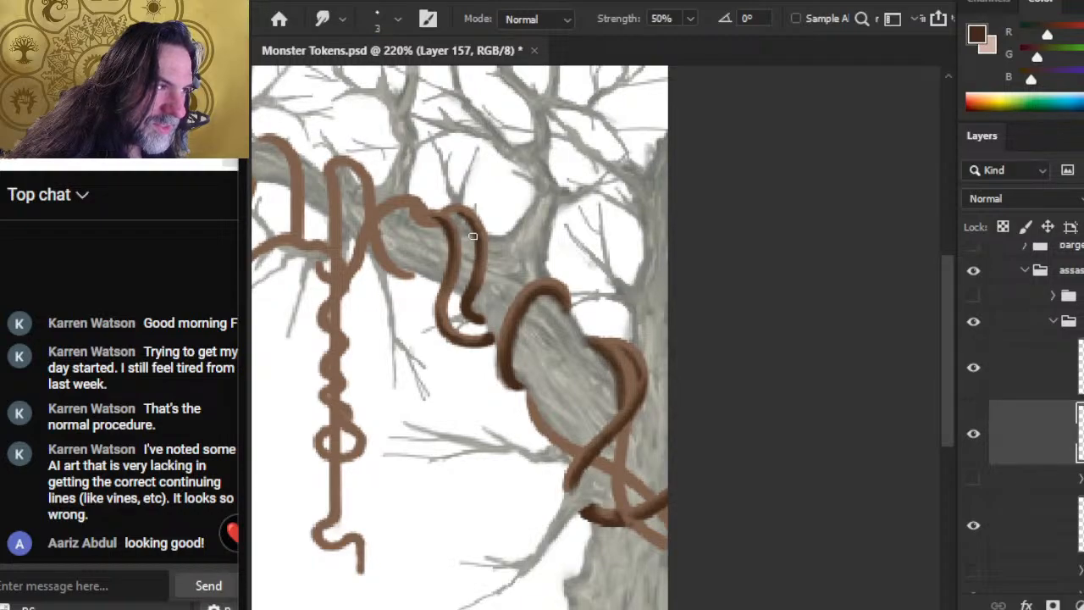
key("b")
key("r")
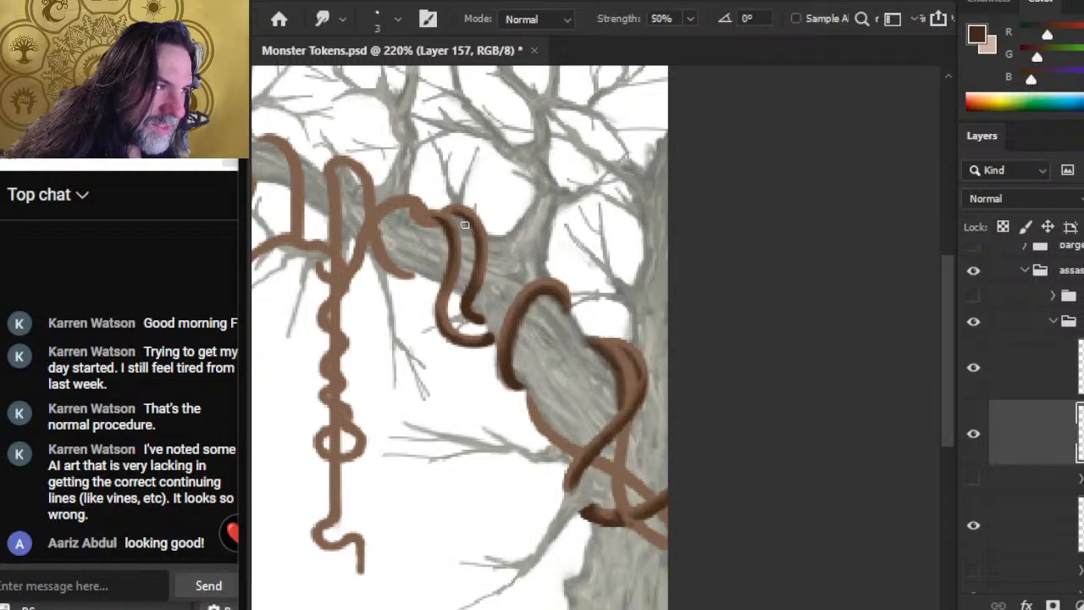
key("b")
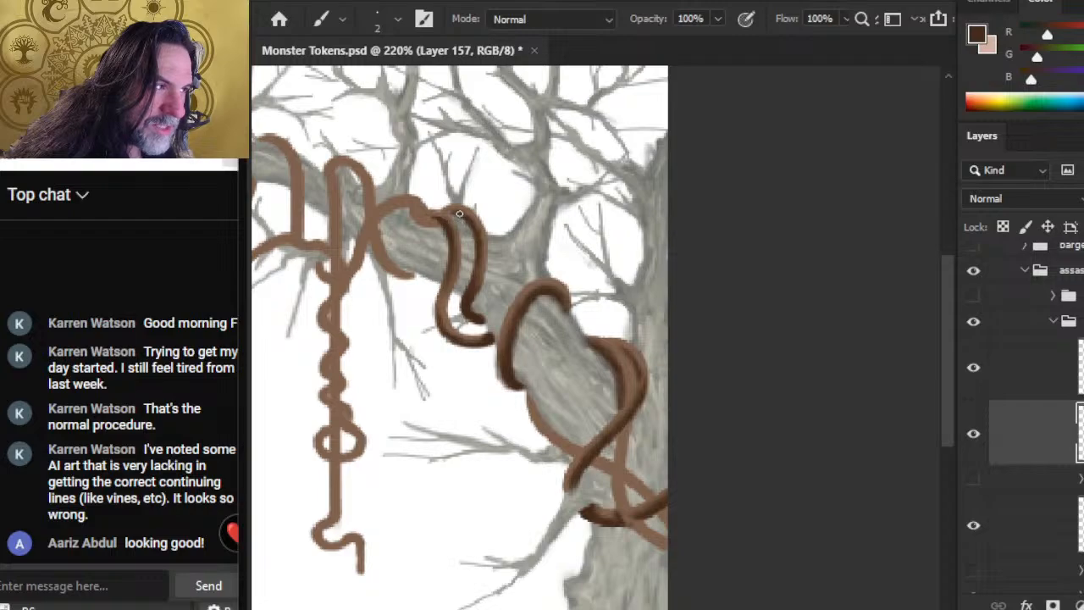
Step: Touch up the dark shadow along the top curve of the middle vine loop and smudge it into the base colour
key("r")
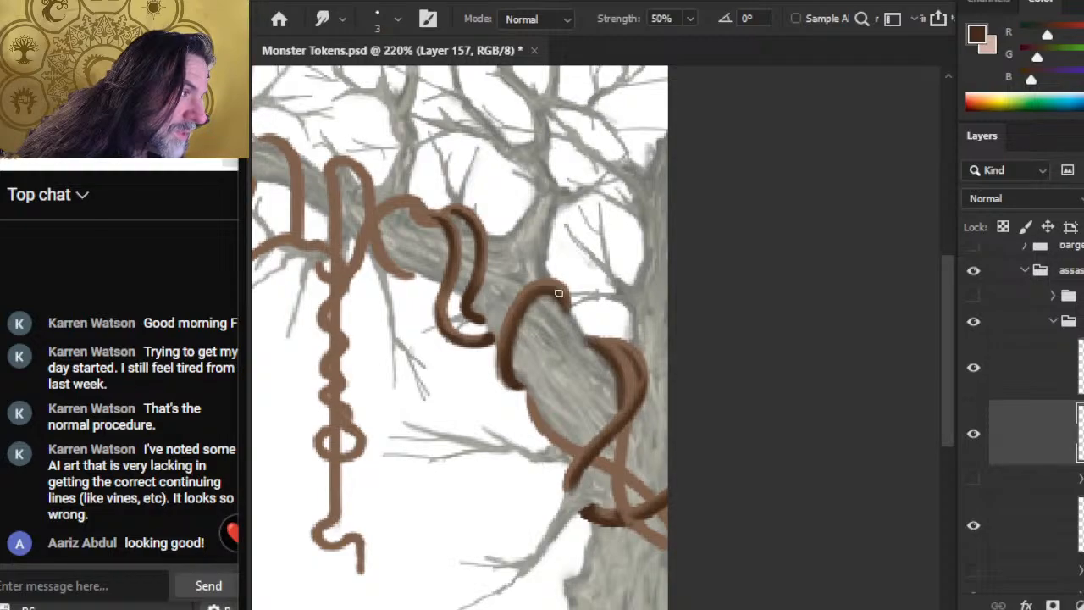
key("b")
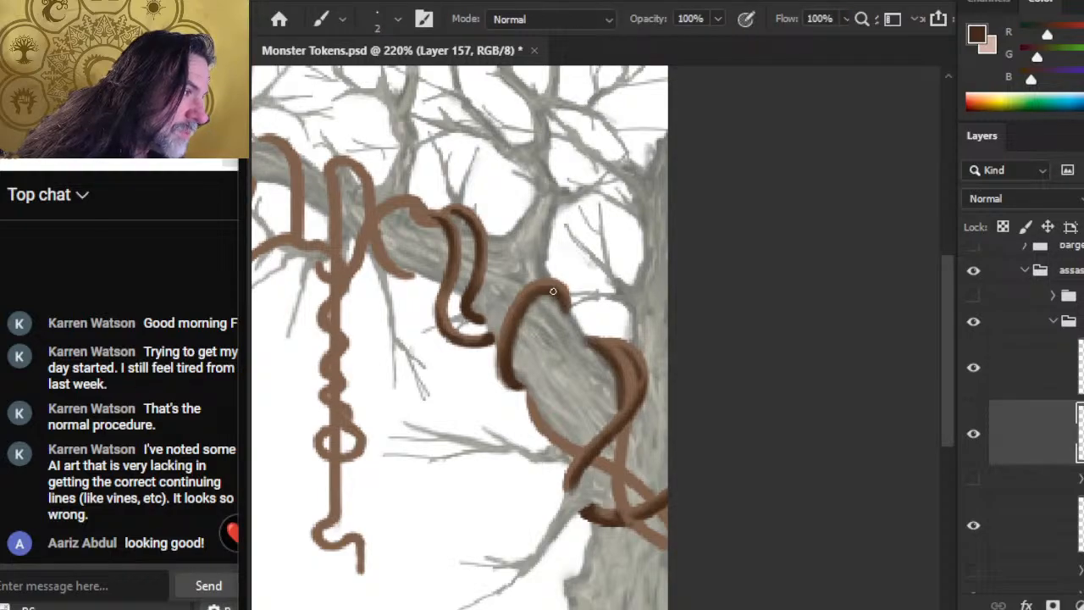
key("r")
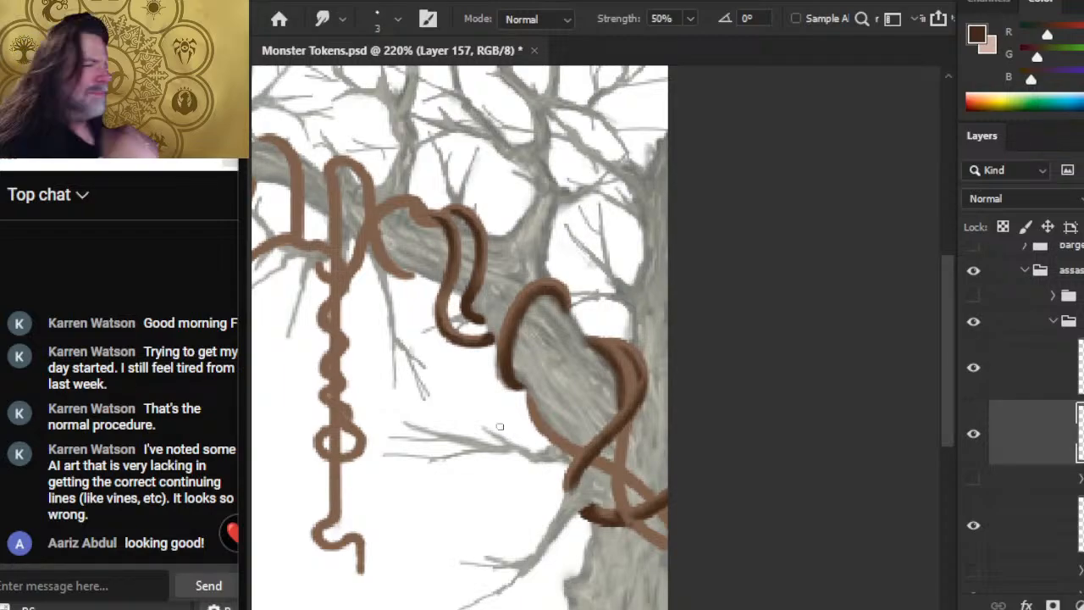
Step: Paint more dark brown along the lower part of the U-shaped vine's right strand and smudge it into the base colour
left_click_drag(449, 271, 473, 318)
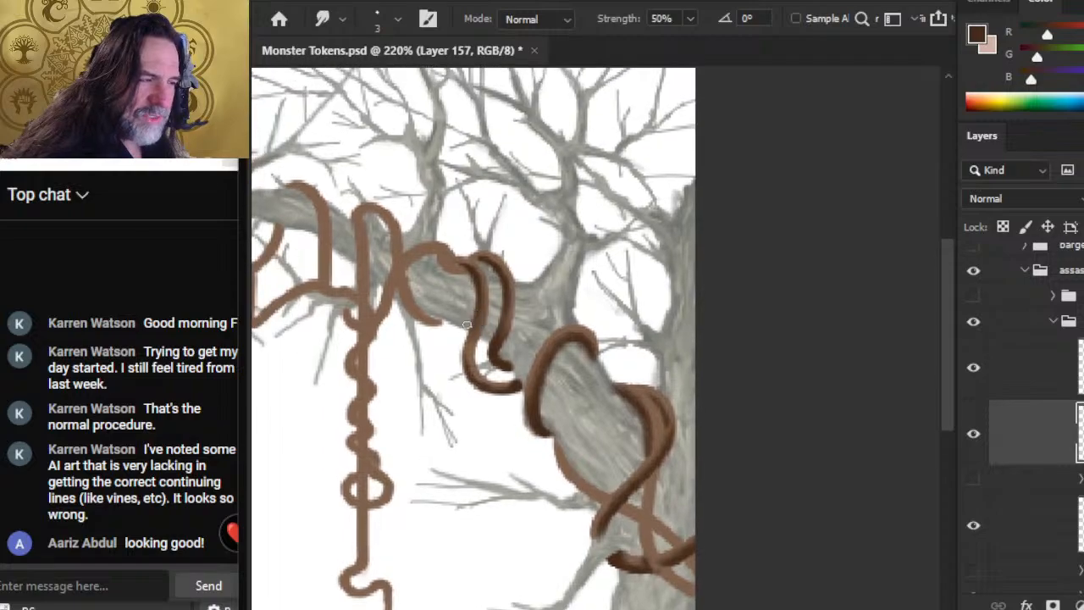
key("b")
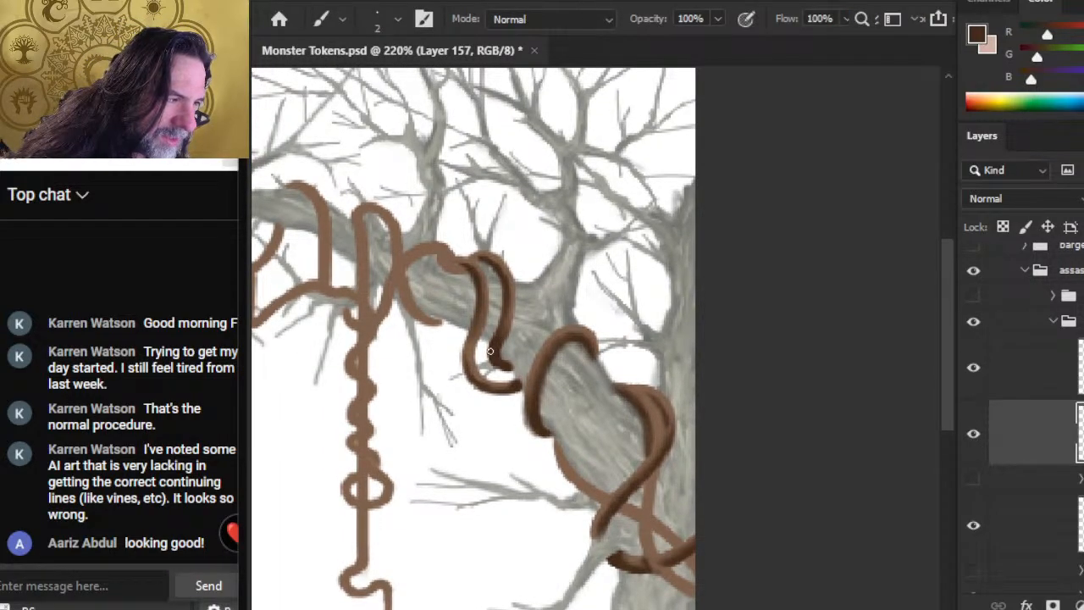
left_click_drag(497, 341, 508, 318)
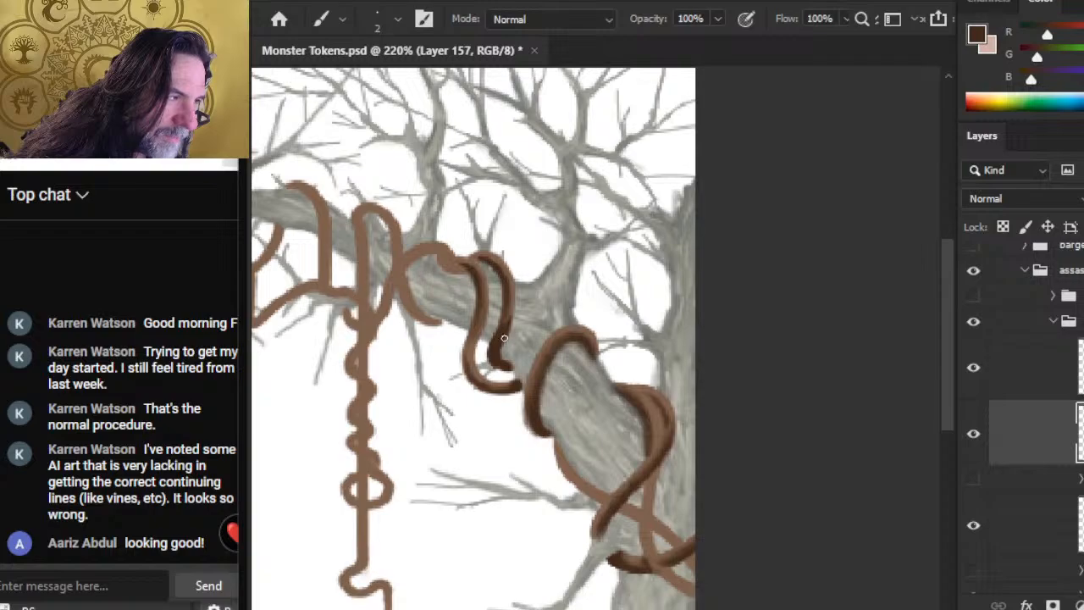
key("r")
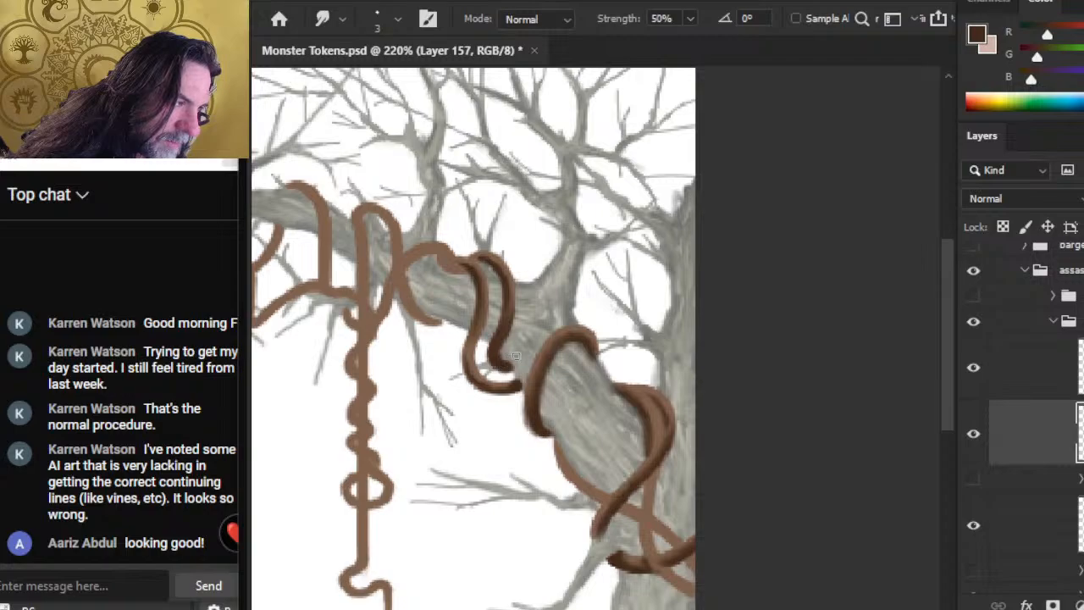
Step: Paint a dark brown shadow inside the top curve and right side of the tall narrow vine loop, blending it by smudging
mouse_move(335, 216)
left_mouse_down()
mouse_move(494, 251)
mouse_move(498, 269)
left_mouse_up()
key("b")
key("r")
key("b")
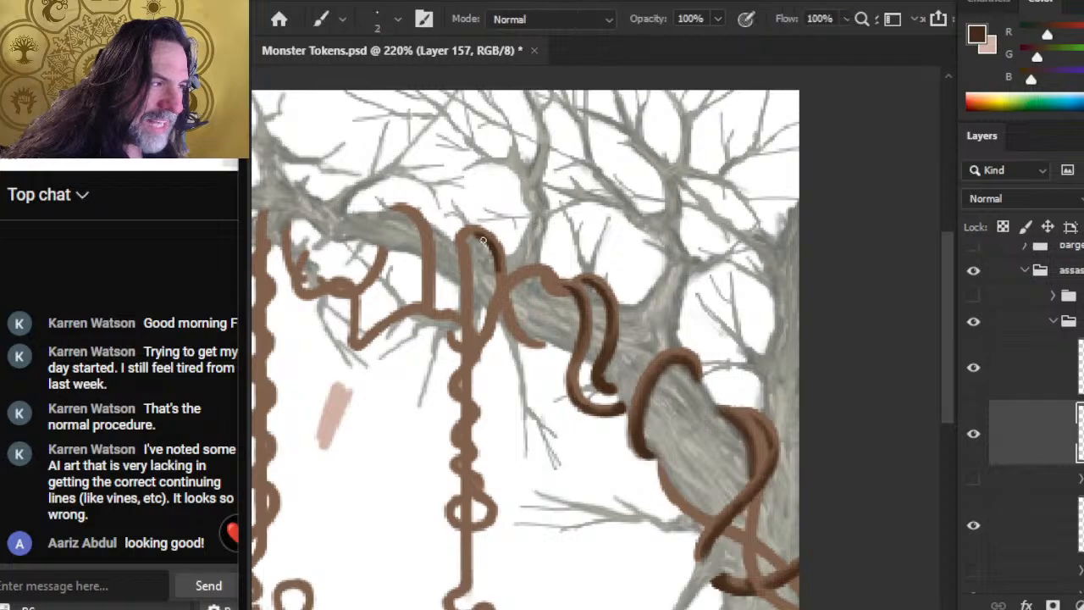
key("r")
key("b")
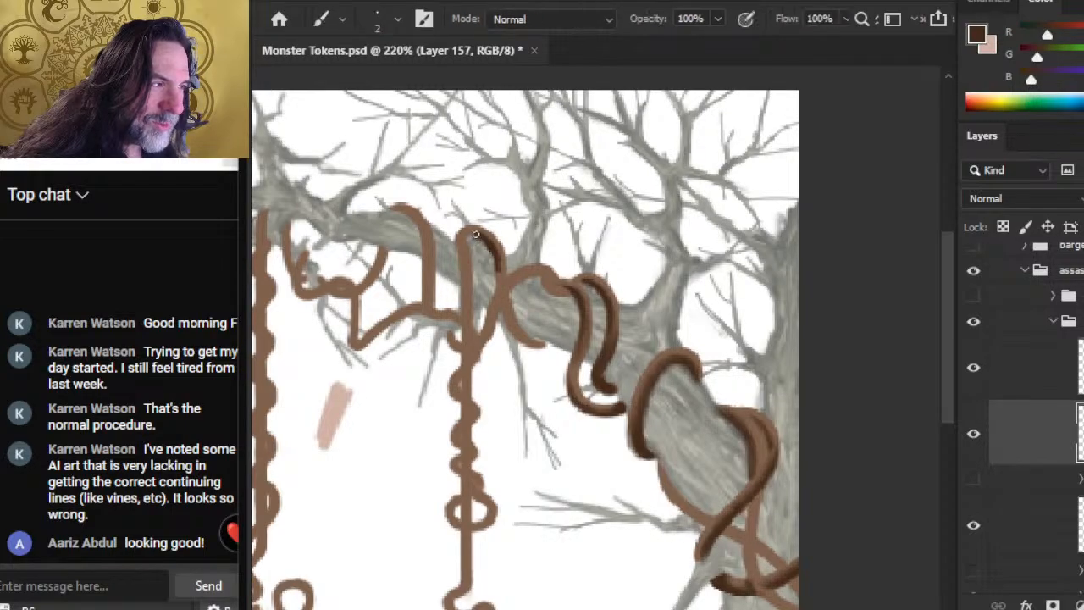
key("r")
key("b")
key("r")
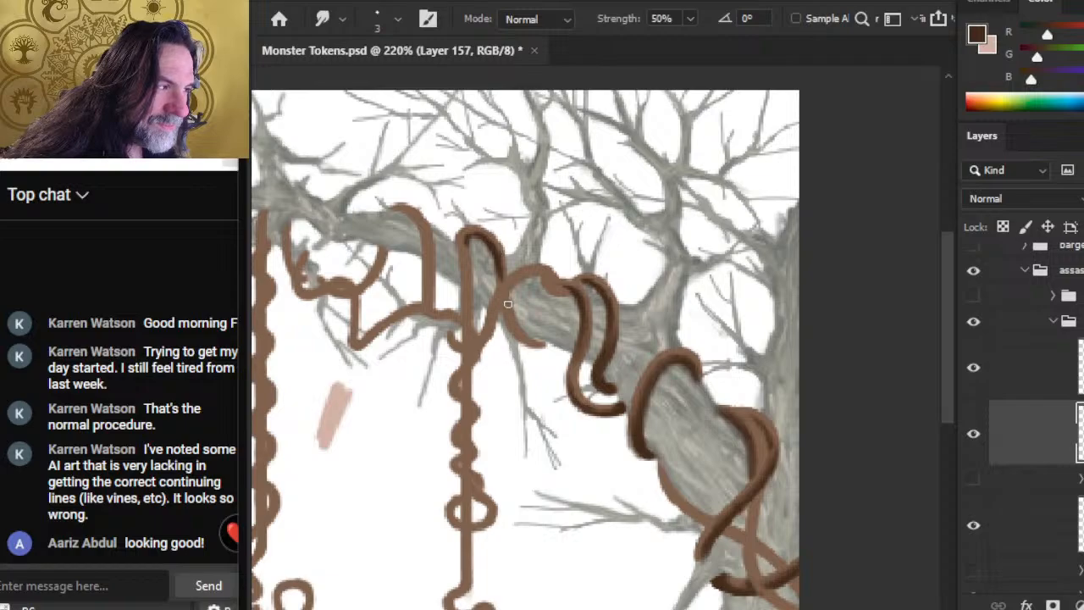
Step: Paint a dark brown shadow along the vine curving under the branch just beyond the tall loop, and smudge it
key("b")
mouse_move(503, 310)
left_mouse_down()
mouse_move(540, 347)
mouse_move(515, 336)
mouse_move(512, 323)
mouse_move(551, 344)
mouse_move(508, 324)
mouse_move(508, 308)
mouse_move(523, 336)
mouse_move(511, 320)
mouse_move(517, 327)
left_mouse_up()
key("r")
key("b")
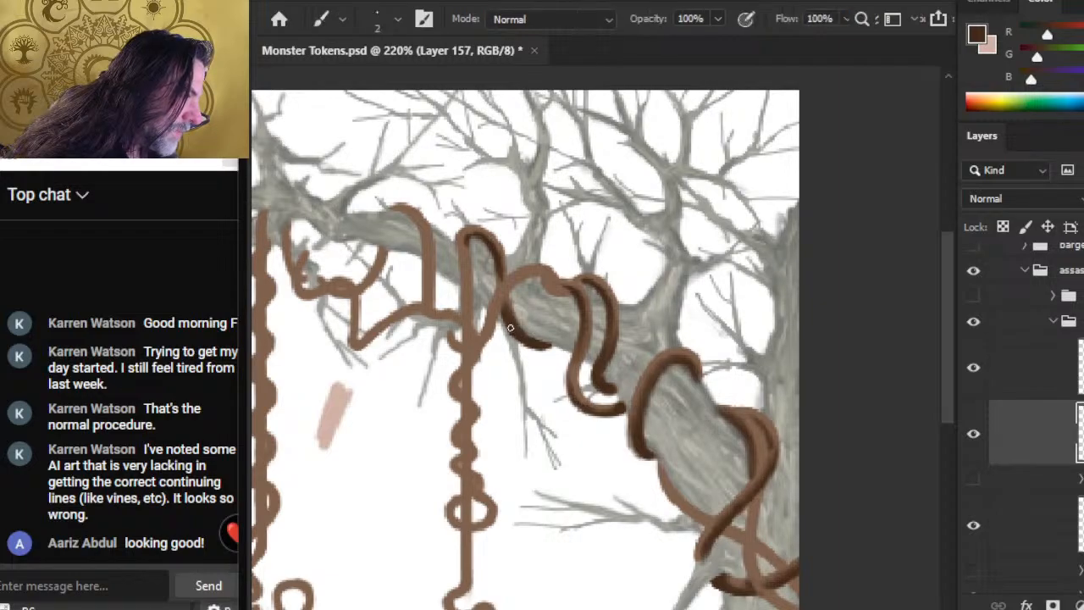
key("r")
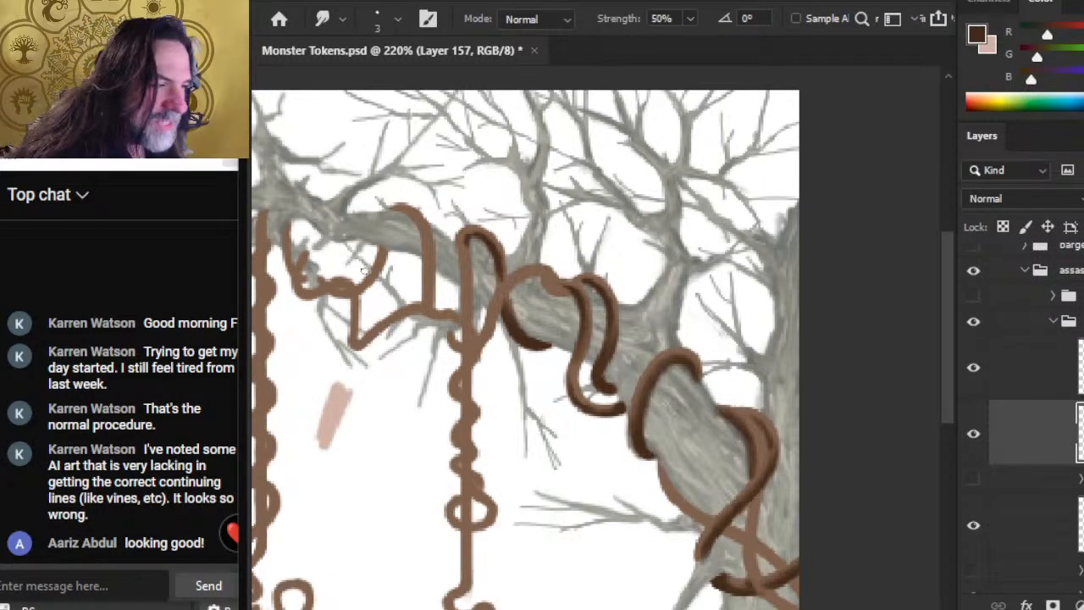
Step: Extend the dark brown shadow down the tall loop's left strand to the top of the hanging twisted vine, and blend it
key("b")
key("r")
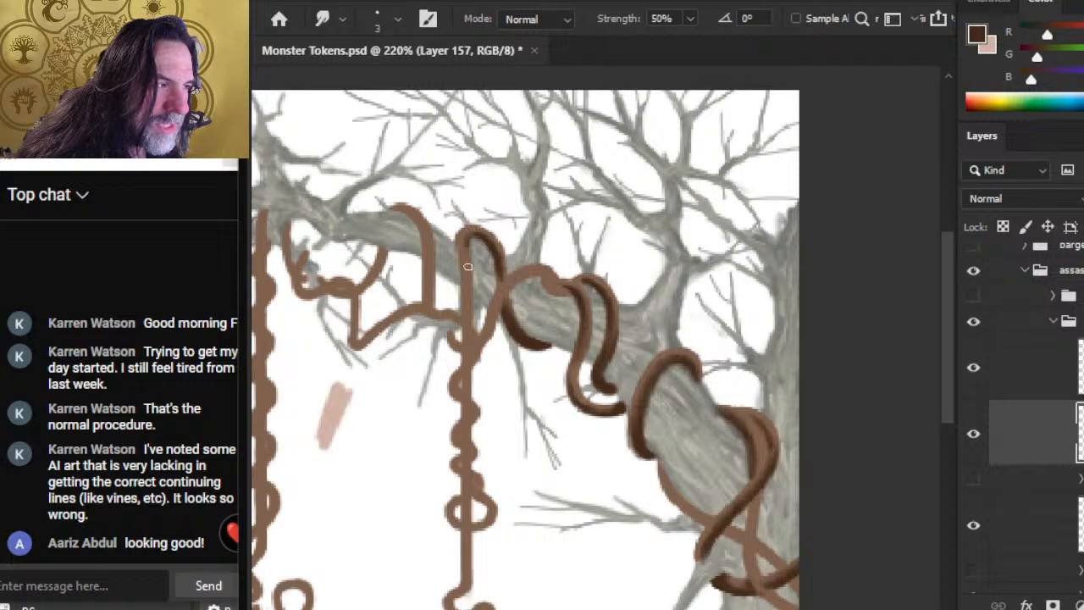
key("b")
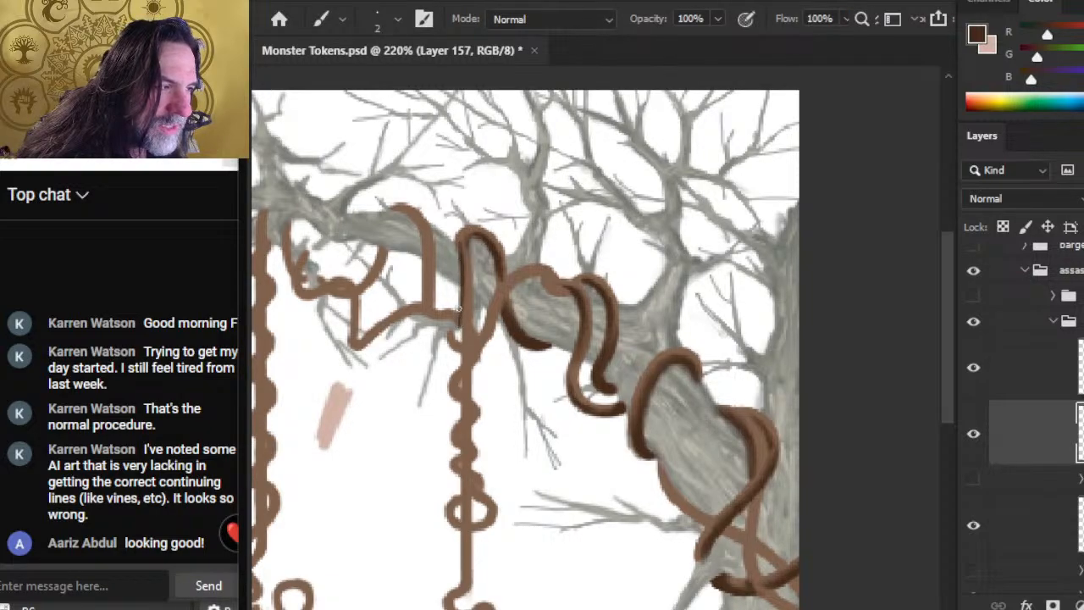
key("r")
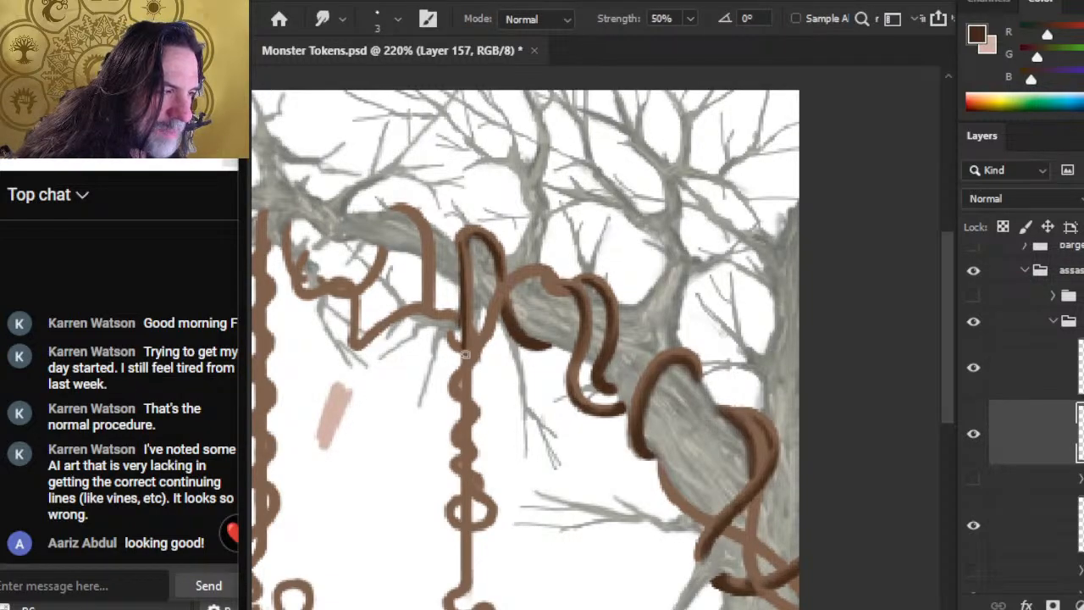
key("b")
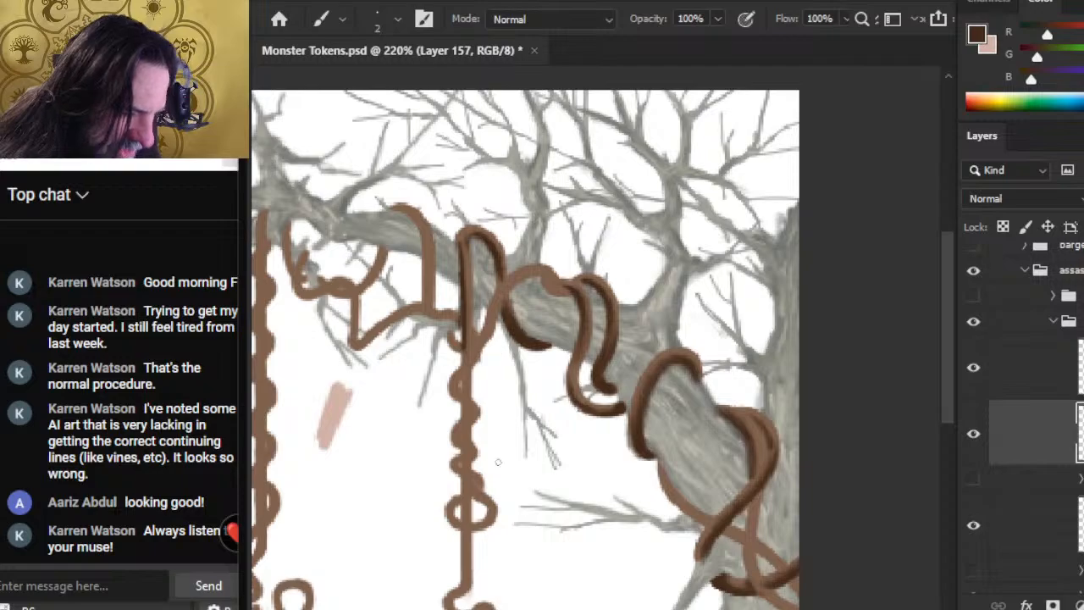
Step: Paint a dark brown swatch with a size 7 brush beside the pink swatch between the hanging vines, and save the document
key("ctrl+space")
left_click_drag(560, 453, 531, 445)
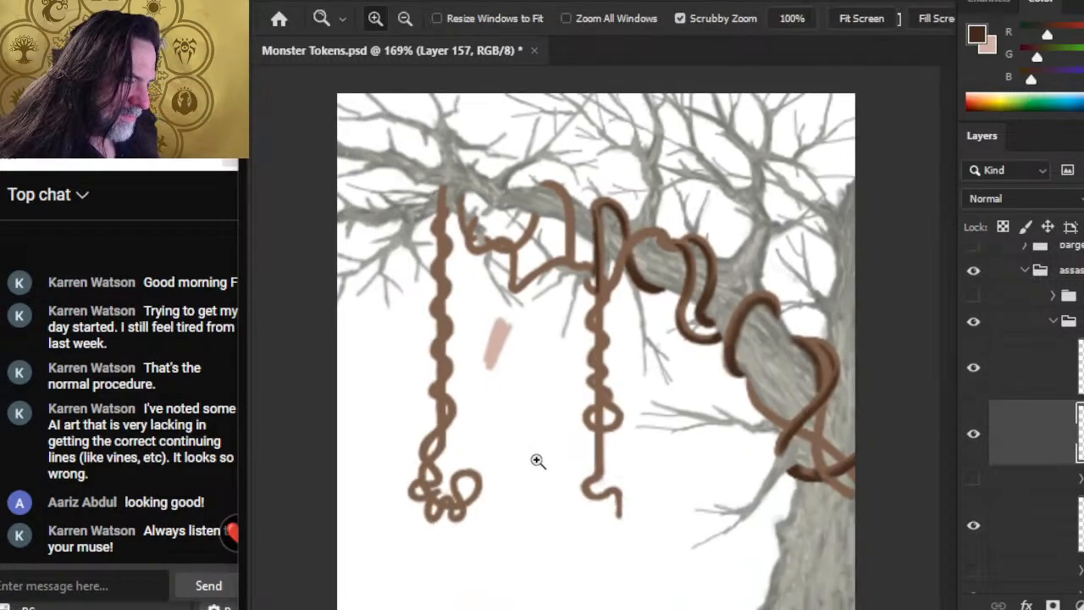
left_click(973, 434)
left_click(977, 443)
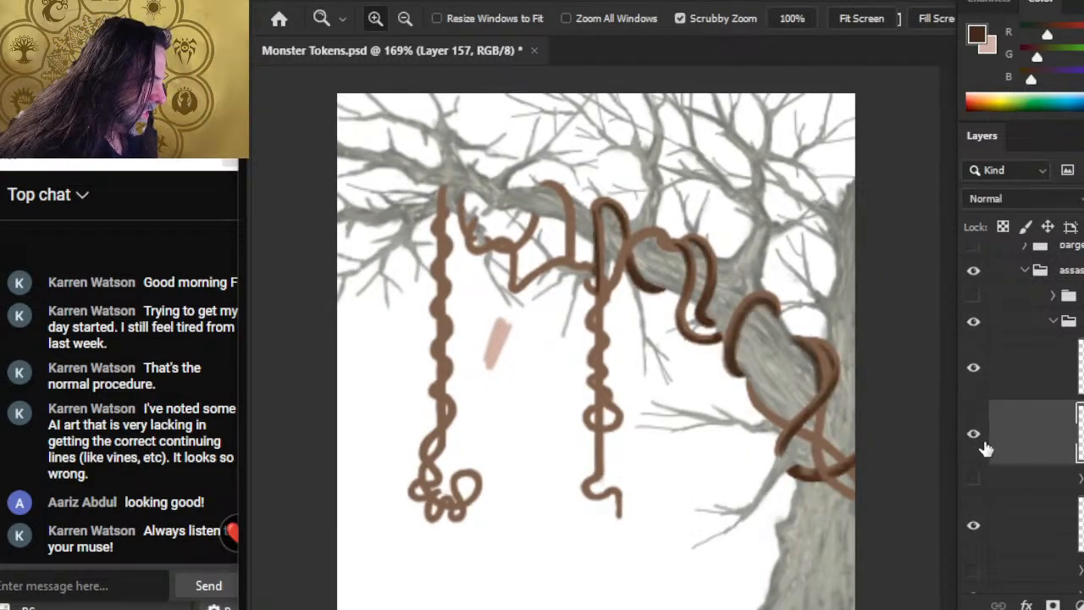
key("b")
key("bracketright")
key("bracketright")
key("bracketright")
key("bracketright")
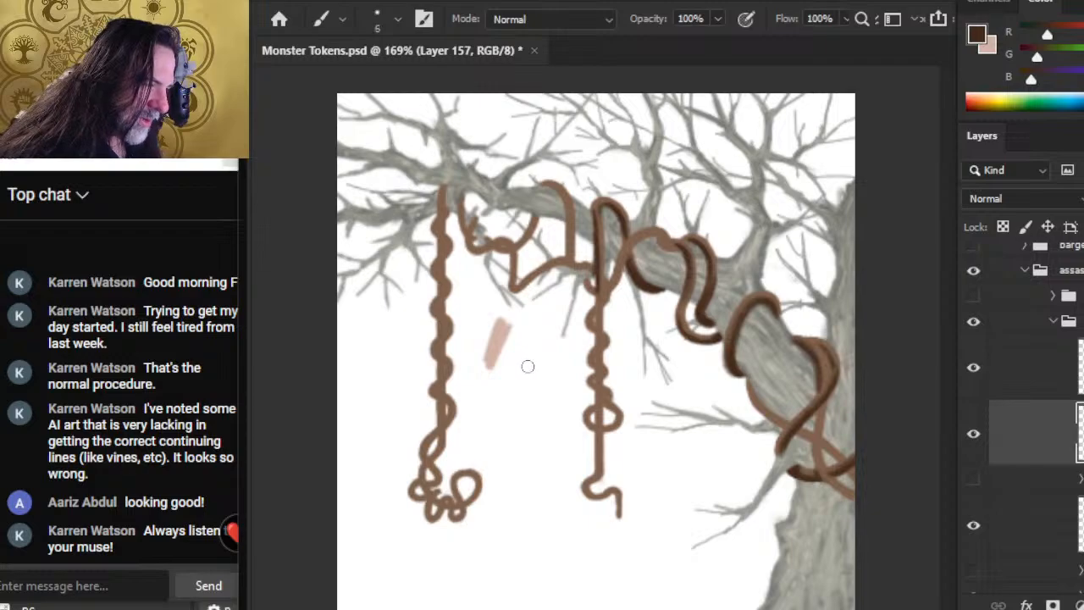
mouse_move(537, 351)
left_mouse_down()
mouse_move(508, 405)
mouse_move(517, 405)
left_mouse_up()
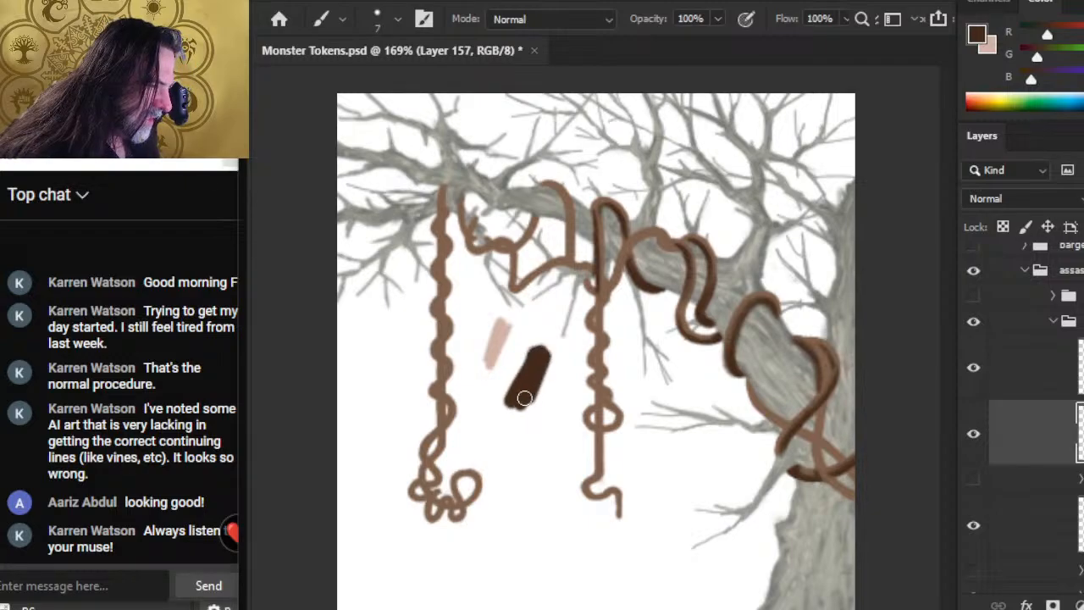
key("ctrl+s")
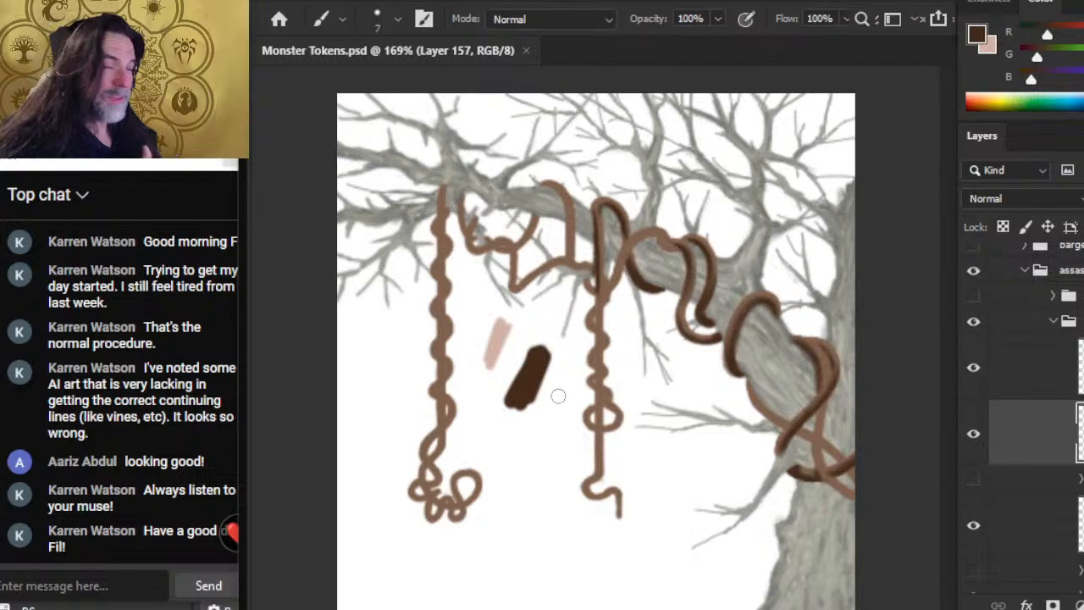
key("alt+Tab")
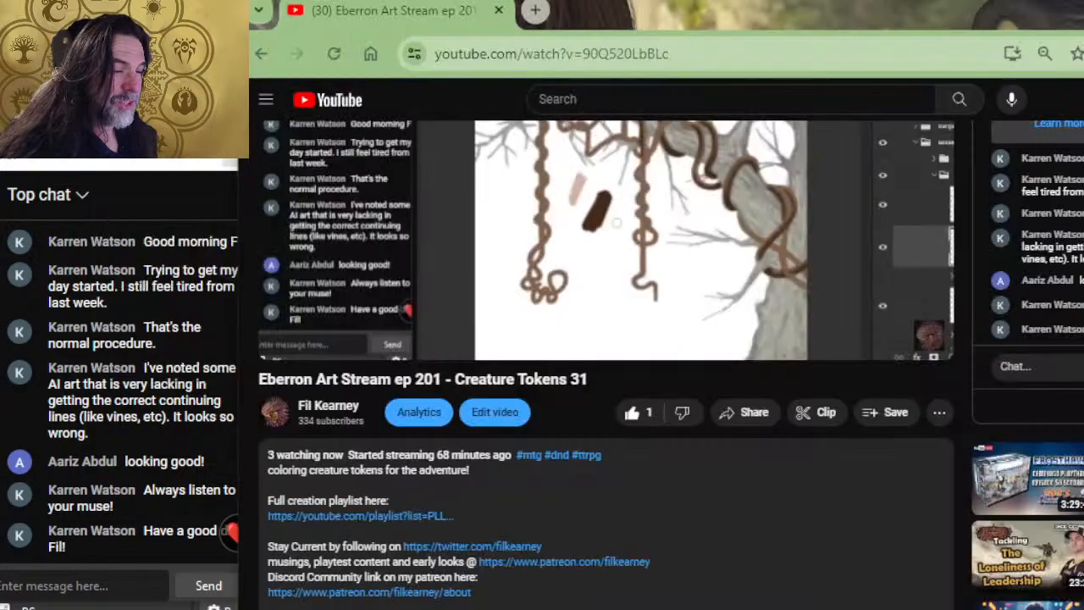
key("alt+Tab")
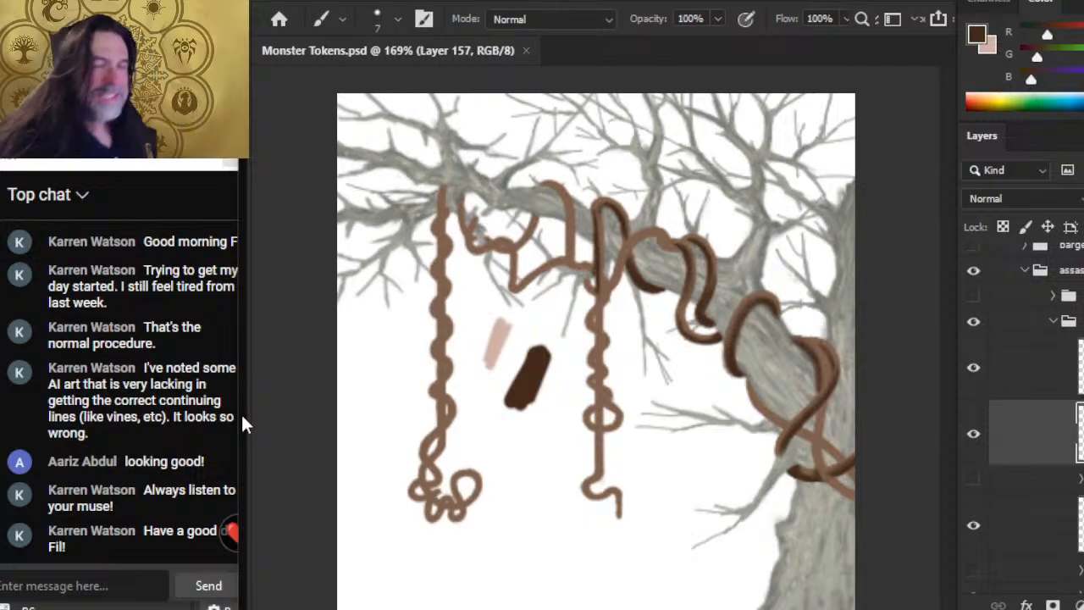
key("alt+Tab")
key("alt+Tab")
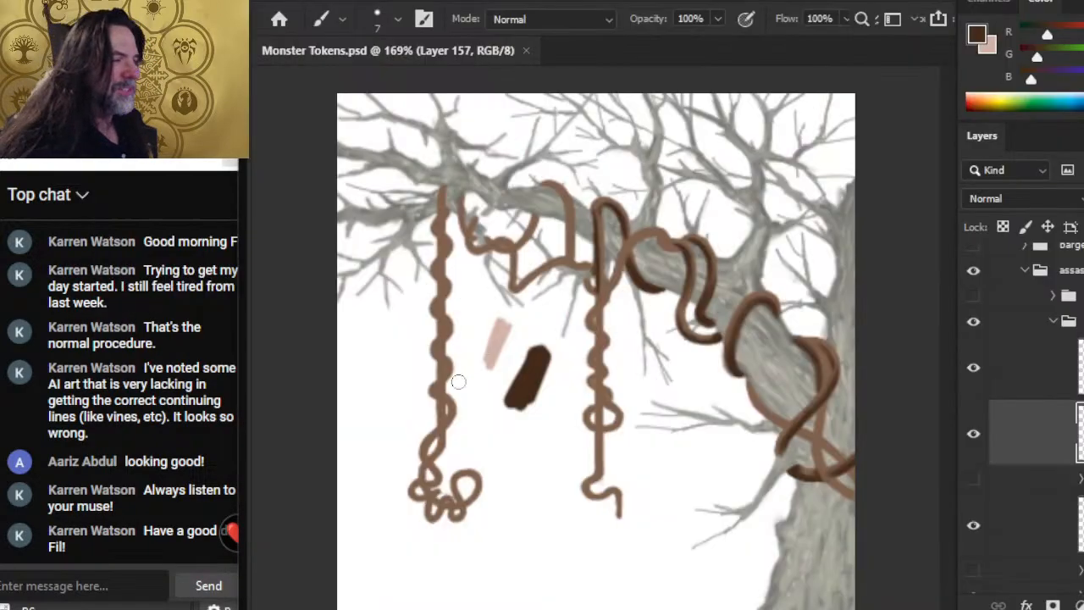